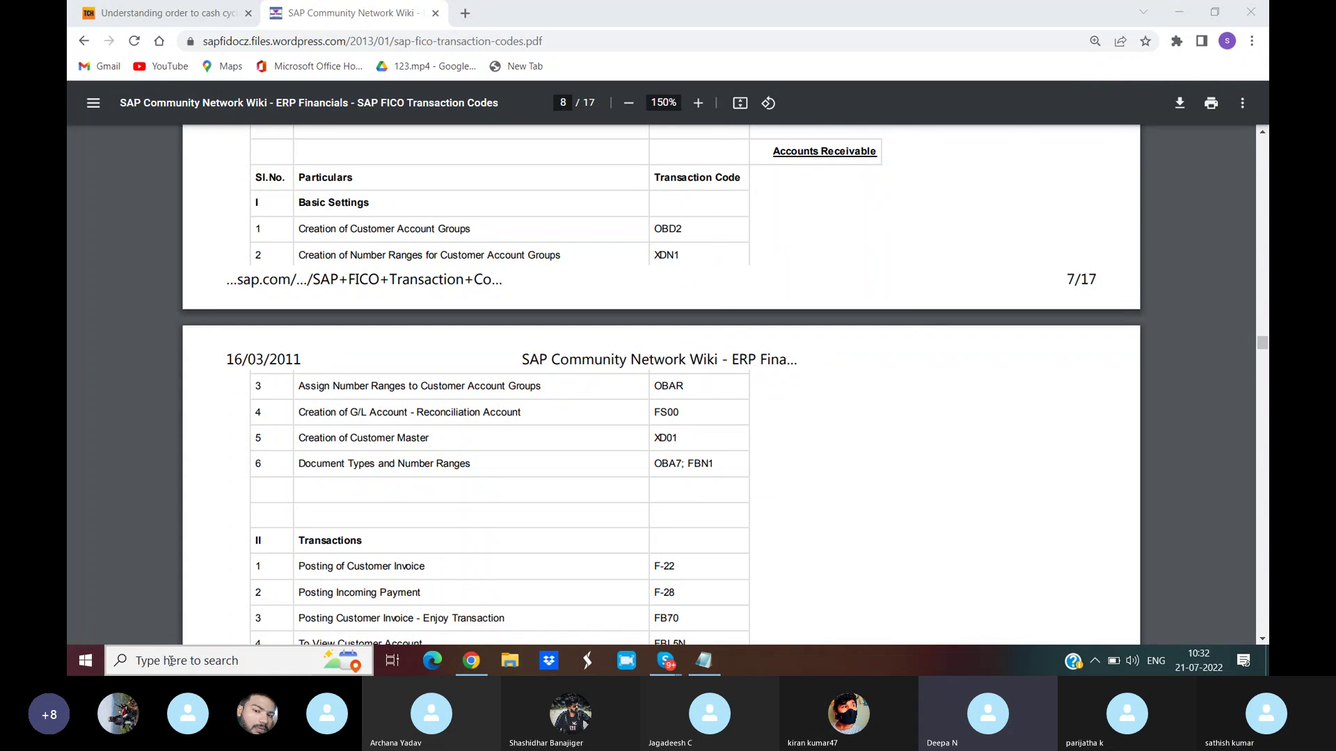
- Search Windows for 'remote desktop connection' and launch the Remote Desktop Connection app
left_click(170, 661)
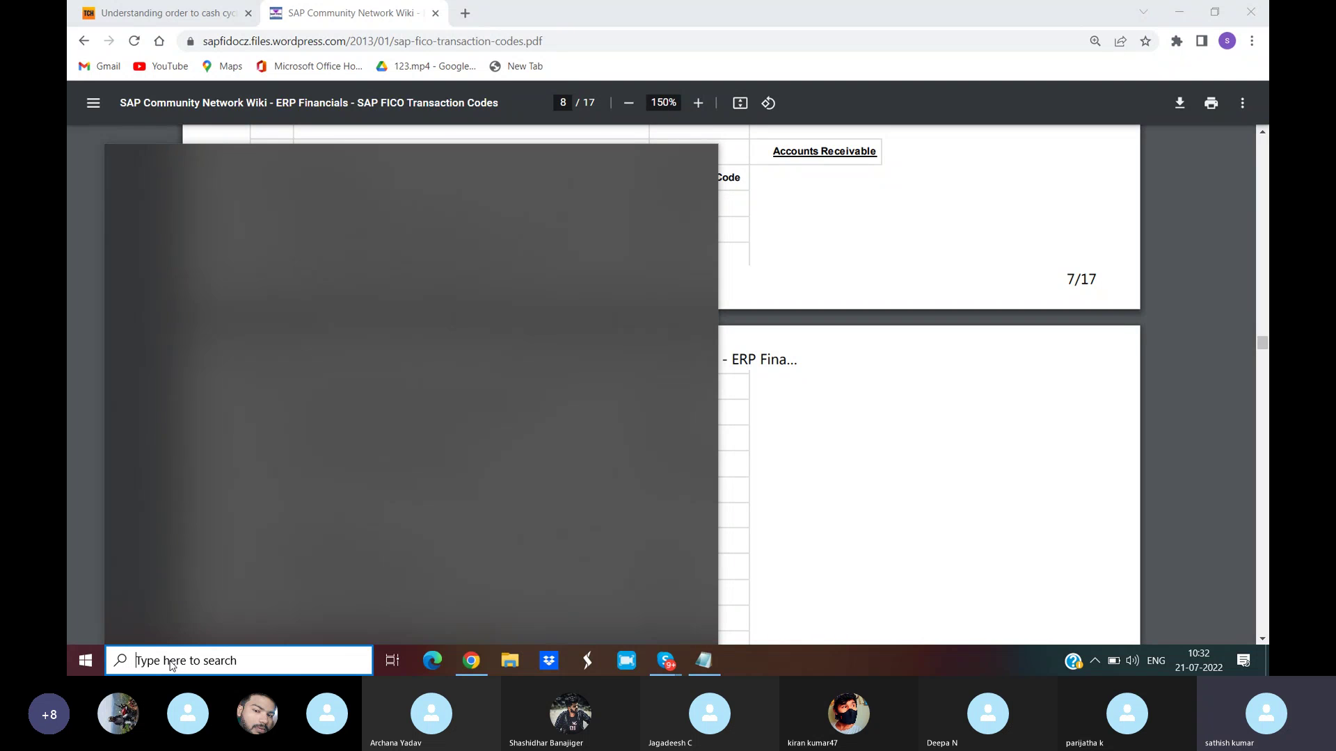
type("remote")
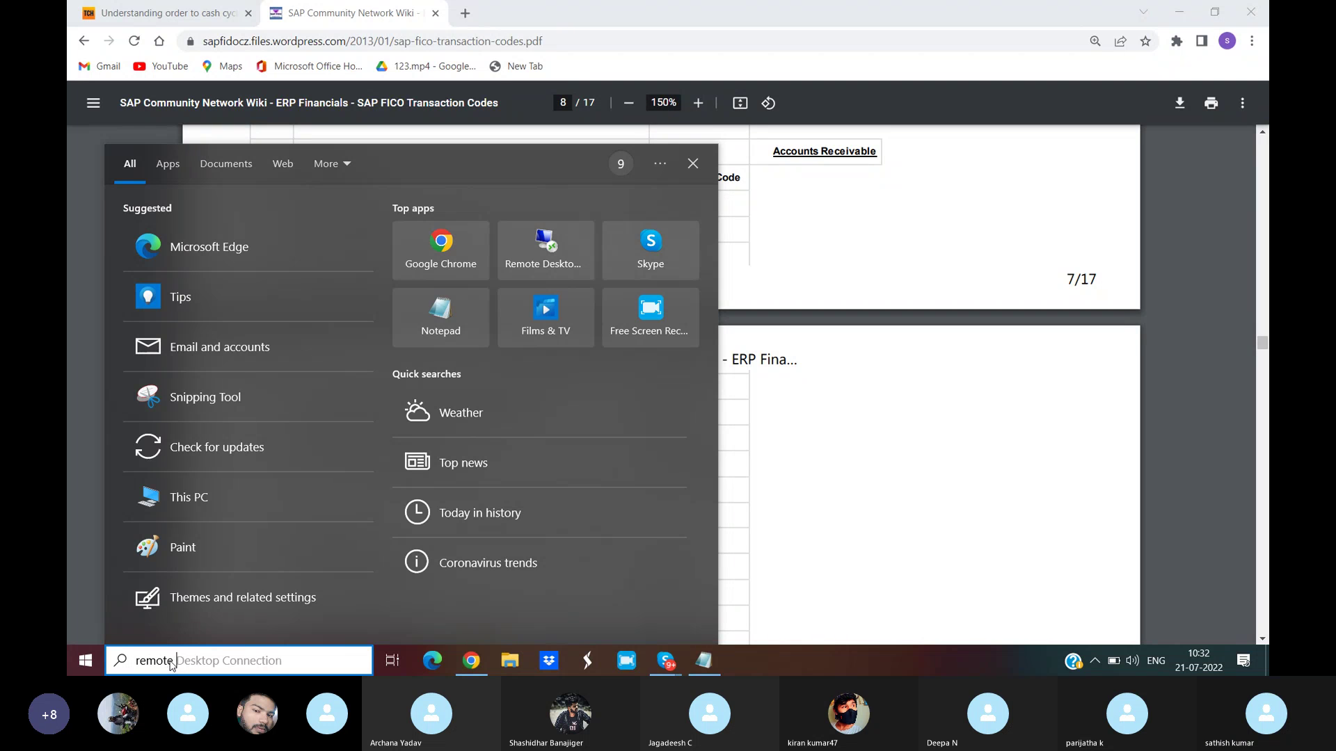
type(" deskto")
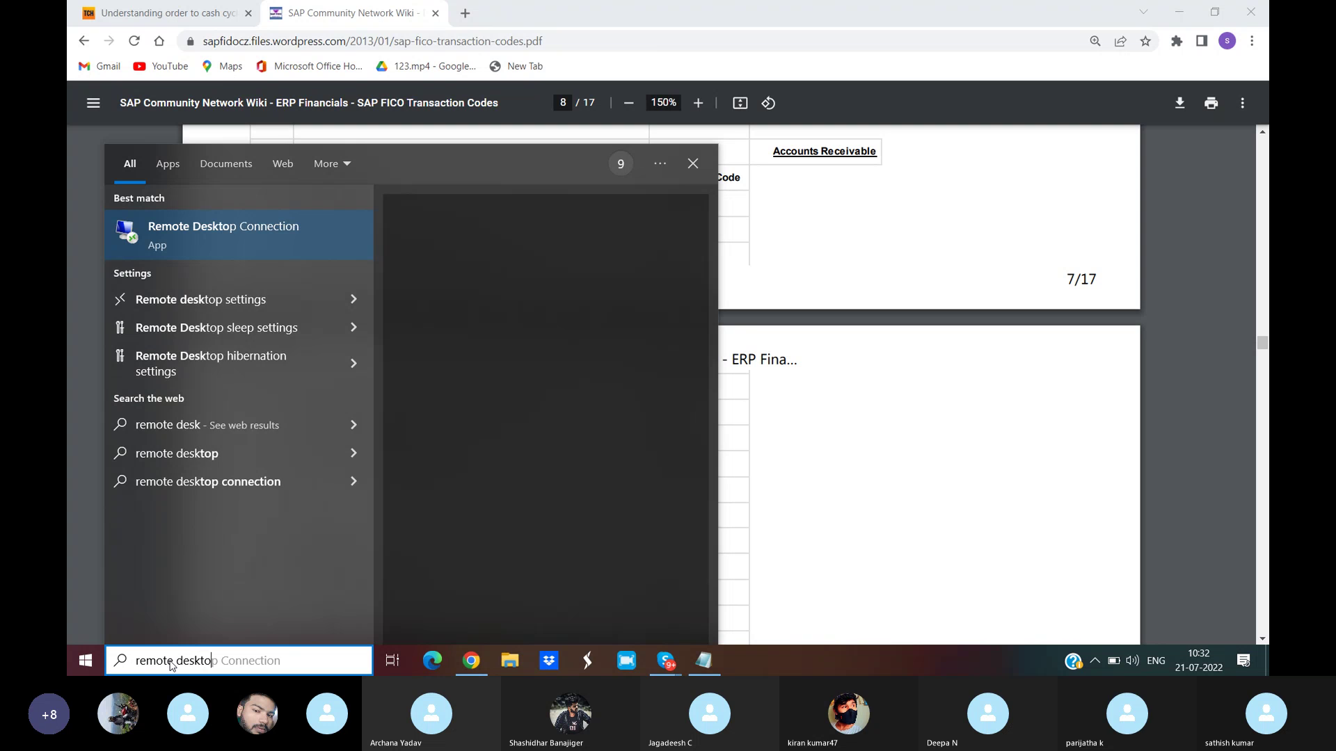
type("p connec")
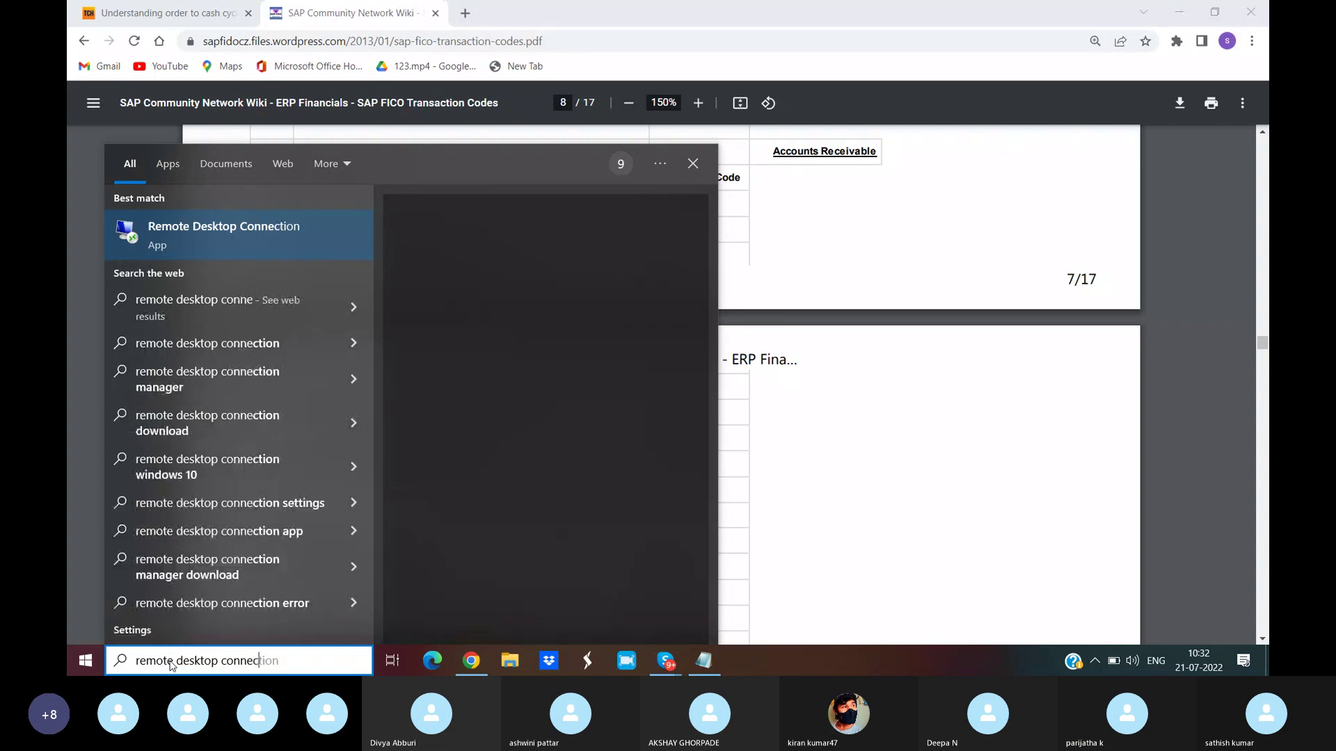
type("tion")
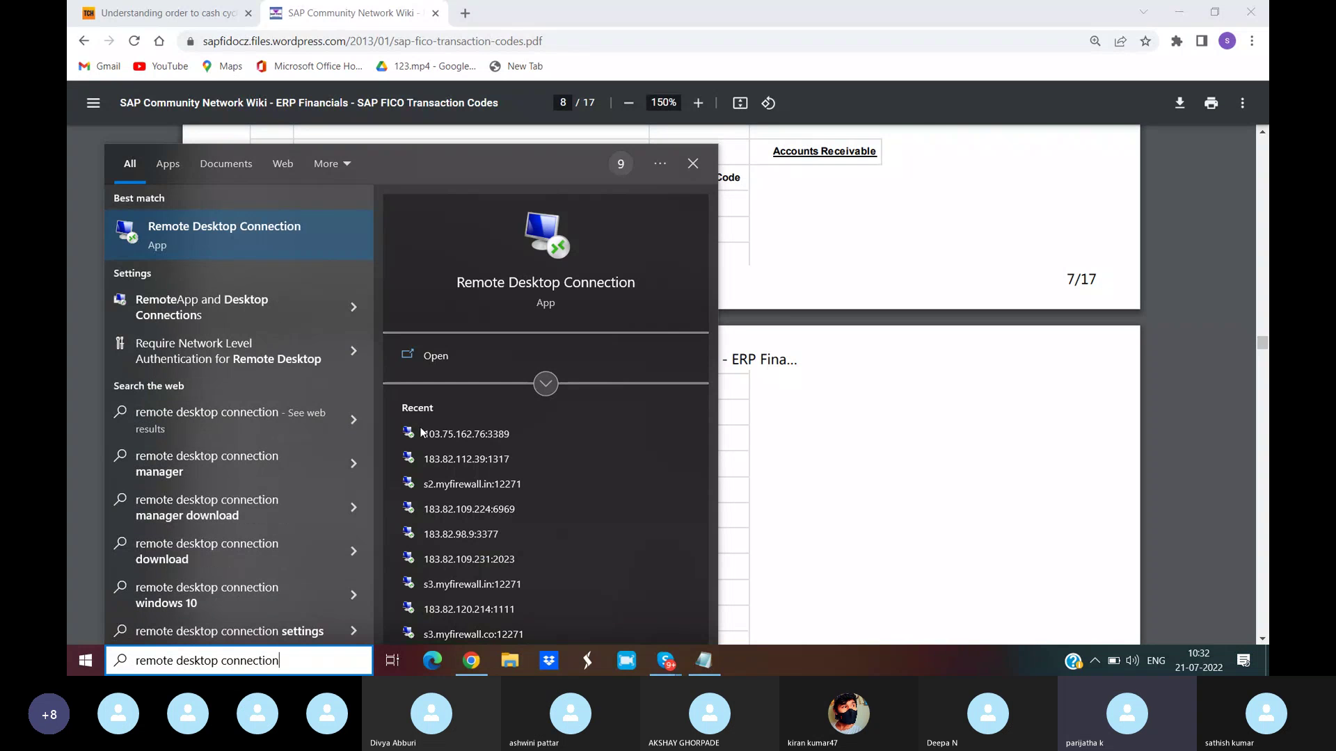
left_click(440, 359)
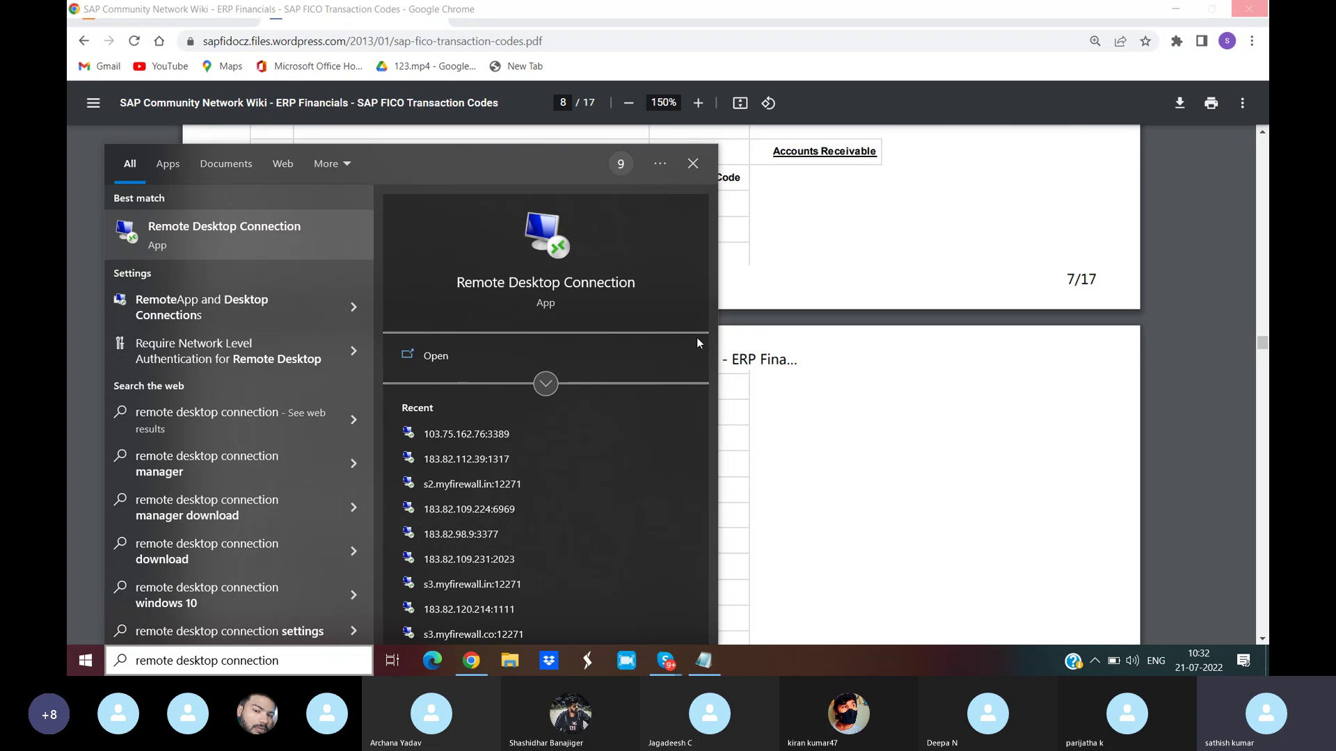
left_click(842, 368)
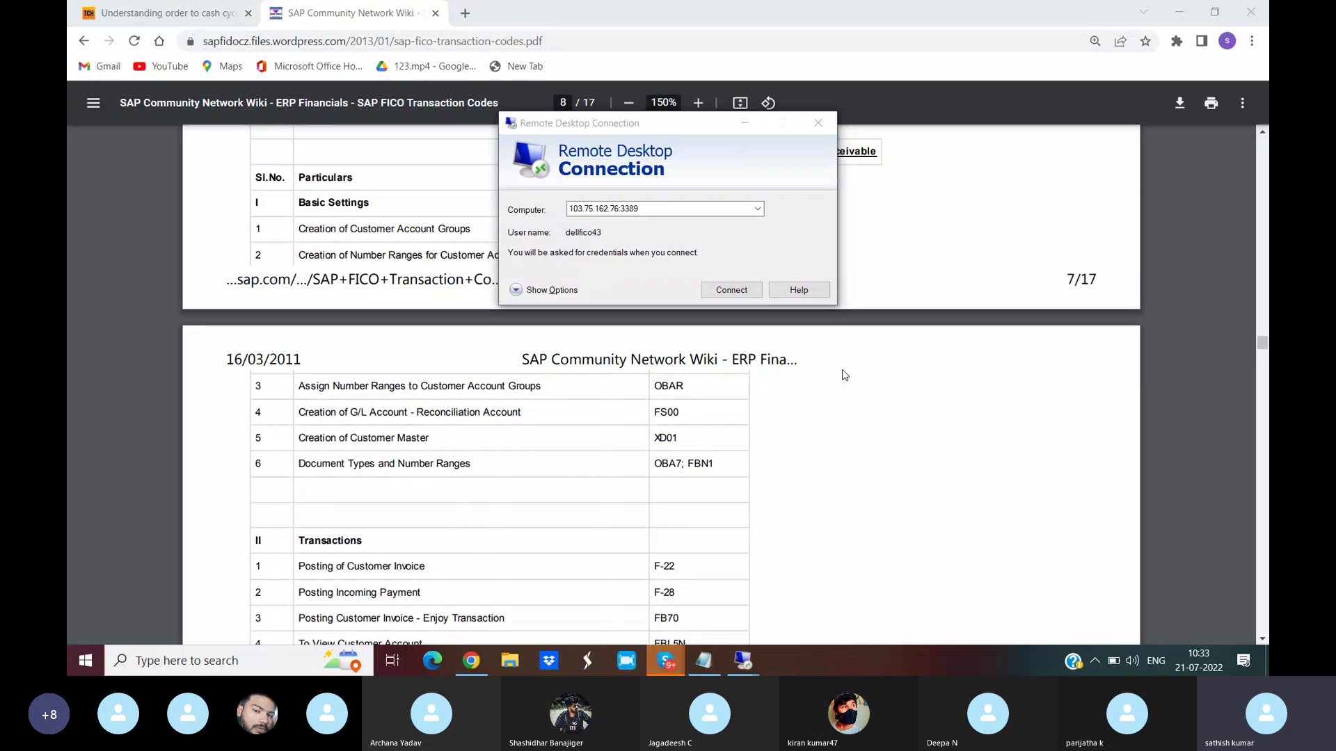
left_click(757, 208)
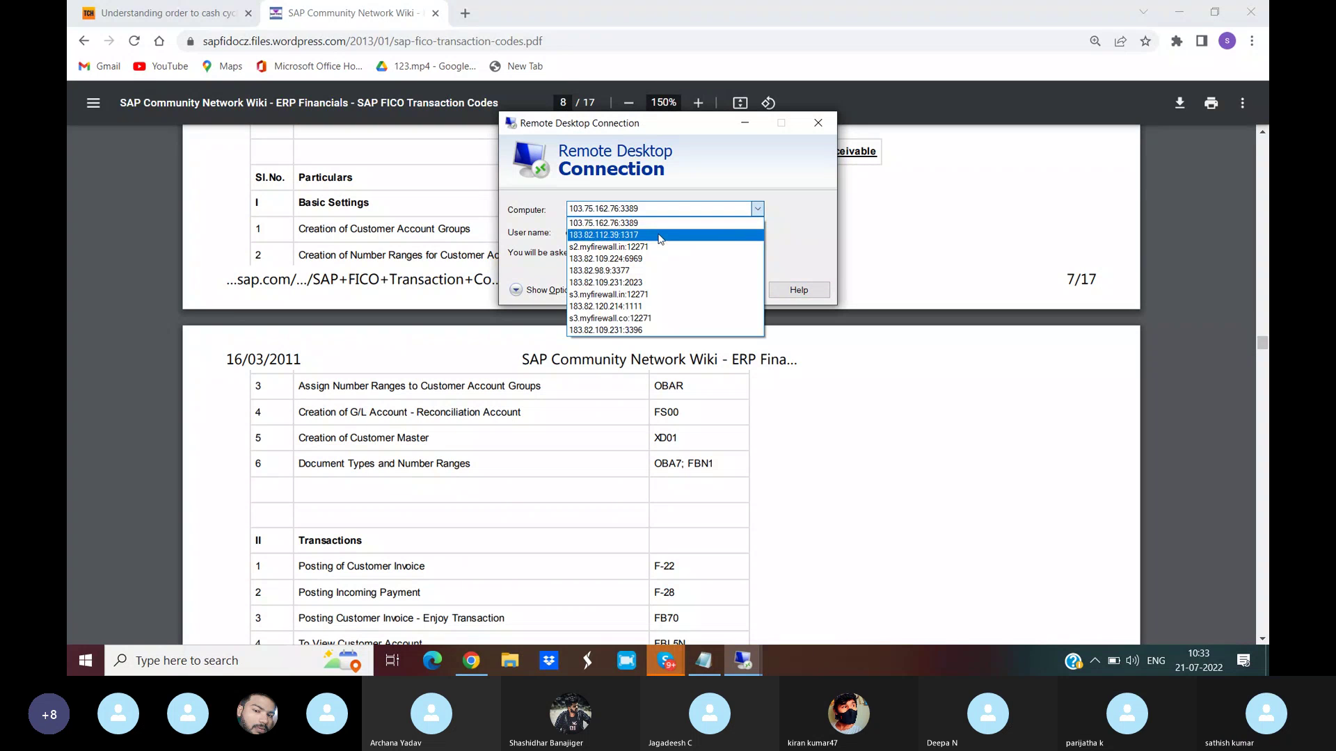
left_click(659, 235)
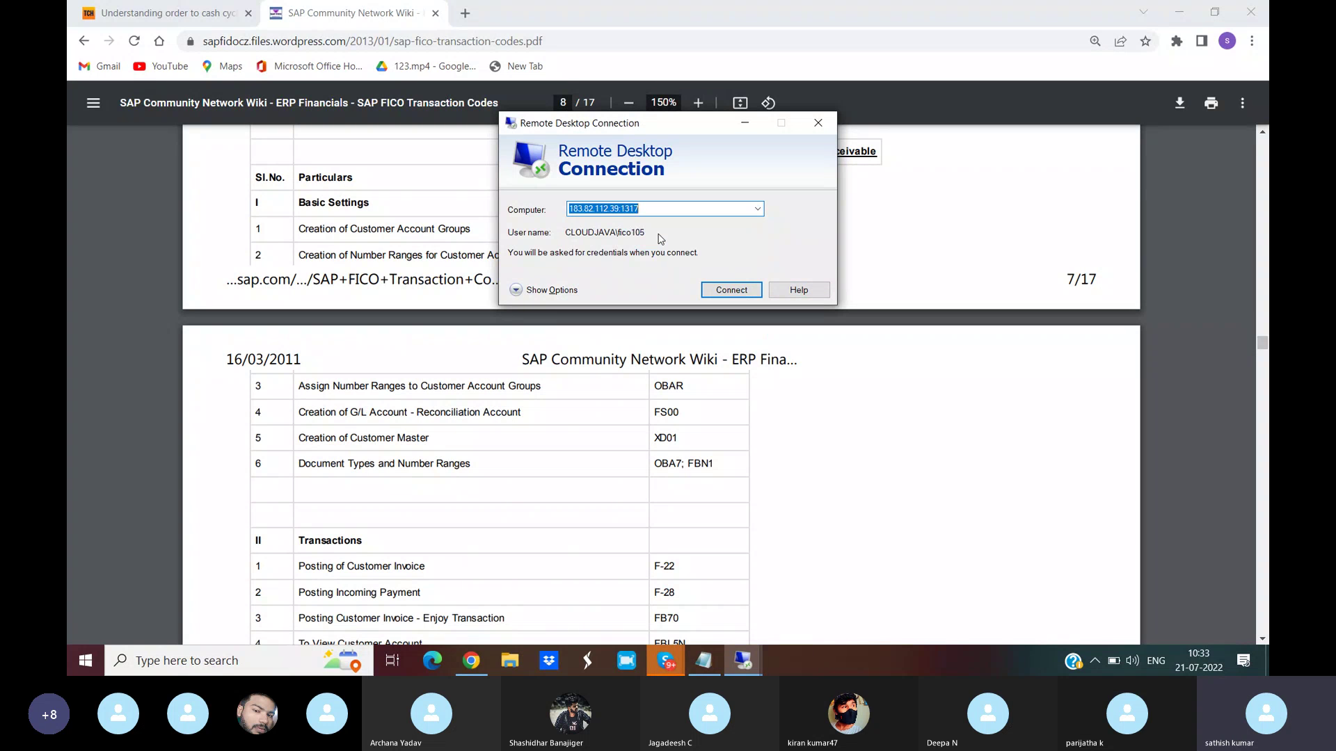
left_click(724, 292)
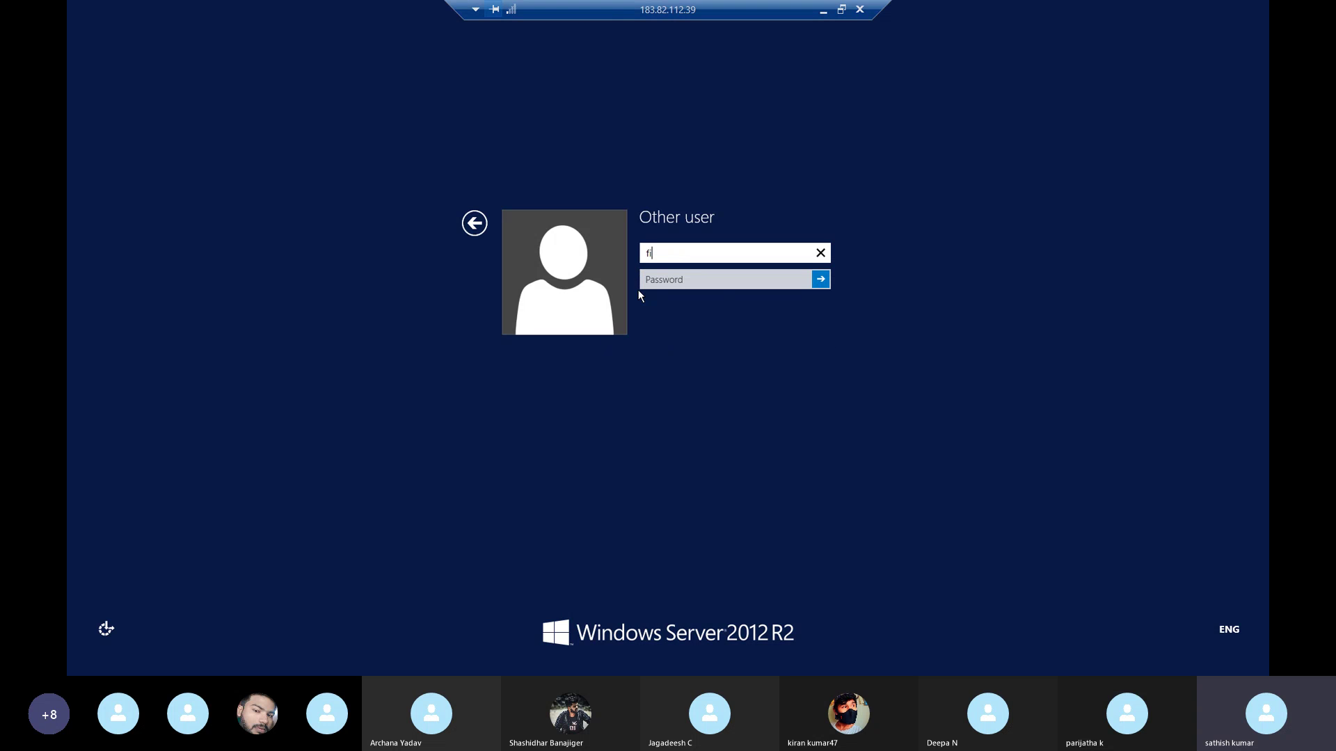
- Sign in to the remote Windows Server as the other user with the user name and password
key("BackSpace")
key("BackSpace")
type("33fico63")
key("Tab")
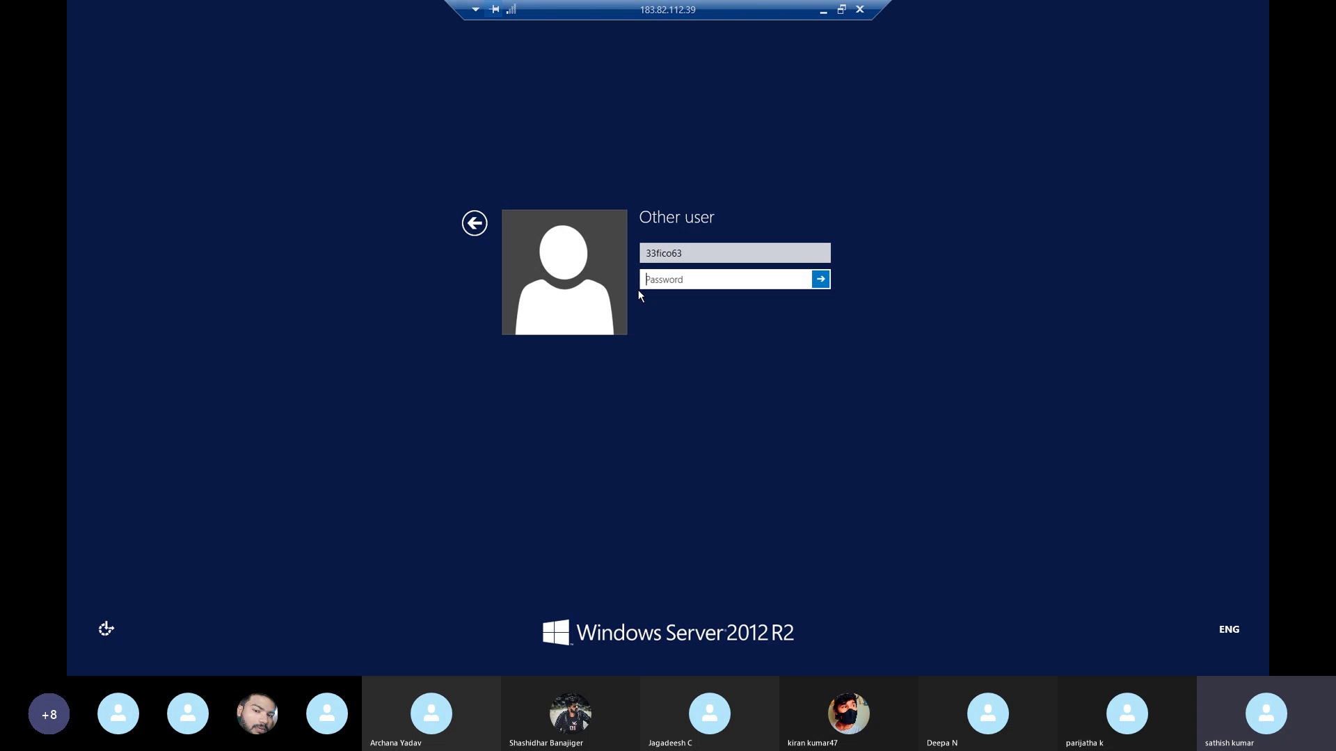
type("********")
key("Return")
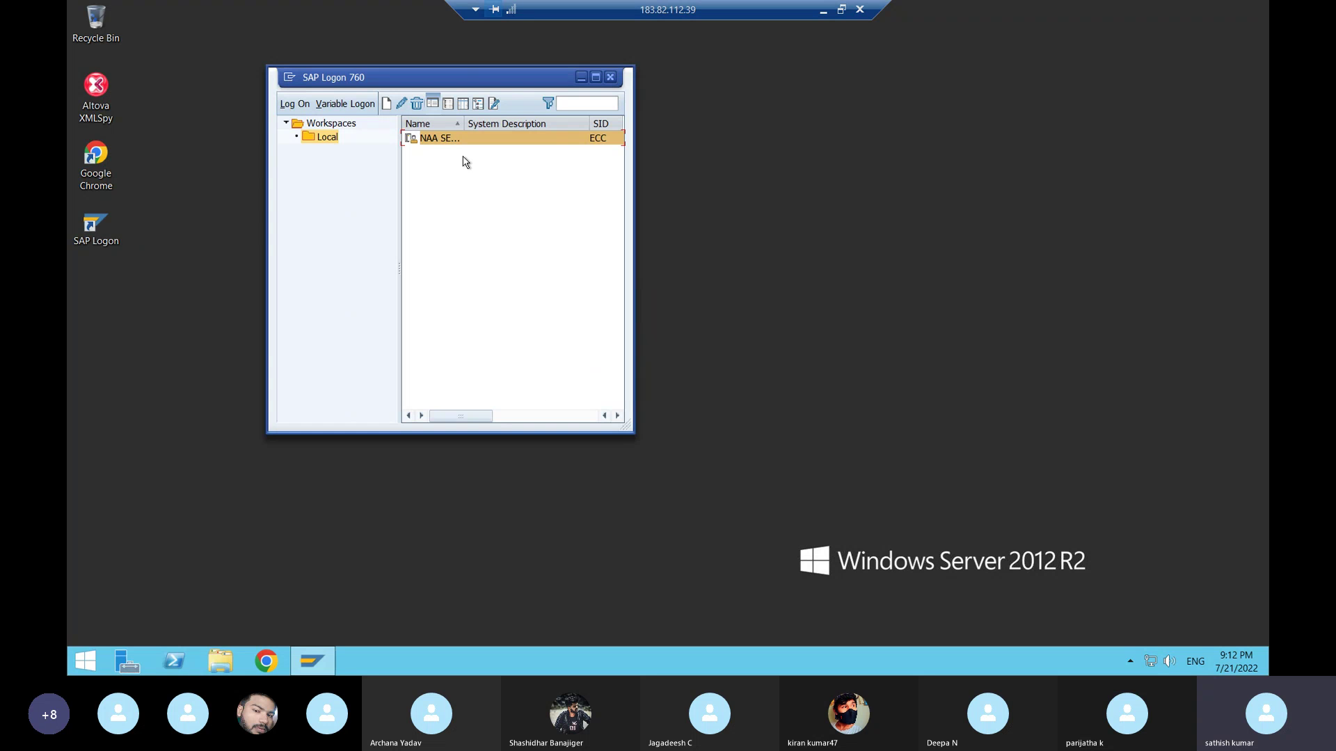
- Attempt an SAP logon to client 800 with the saved user name, then minimize the remote session
double_click(438, 139)
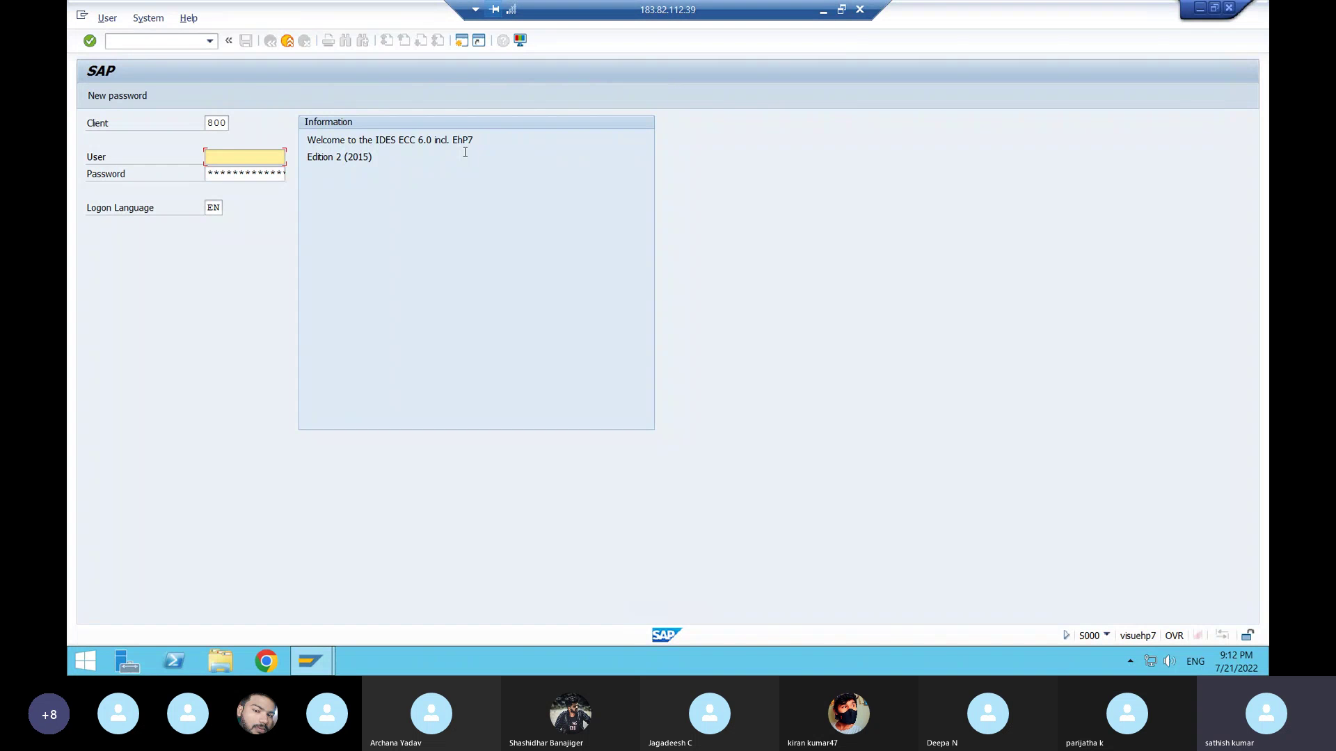
left_click(234, 160)
left_click(236, 171)
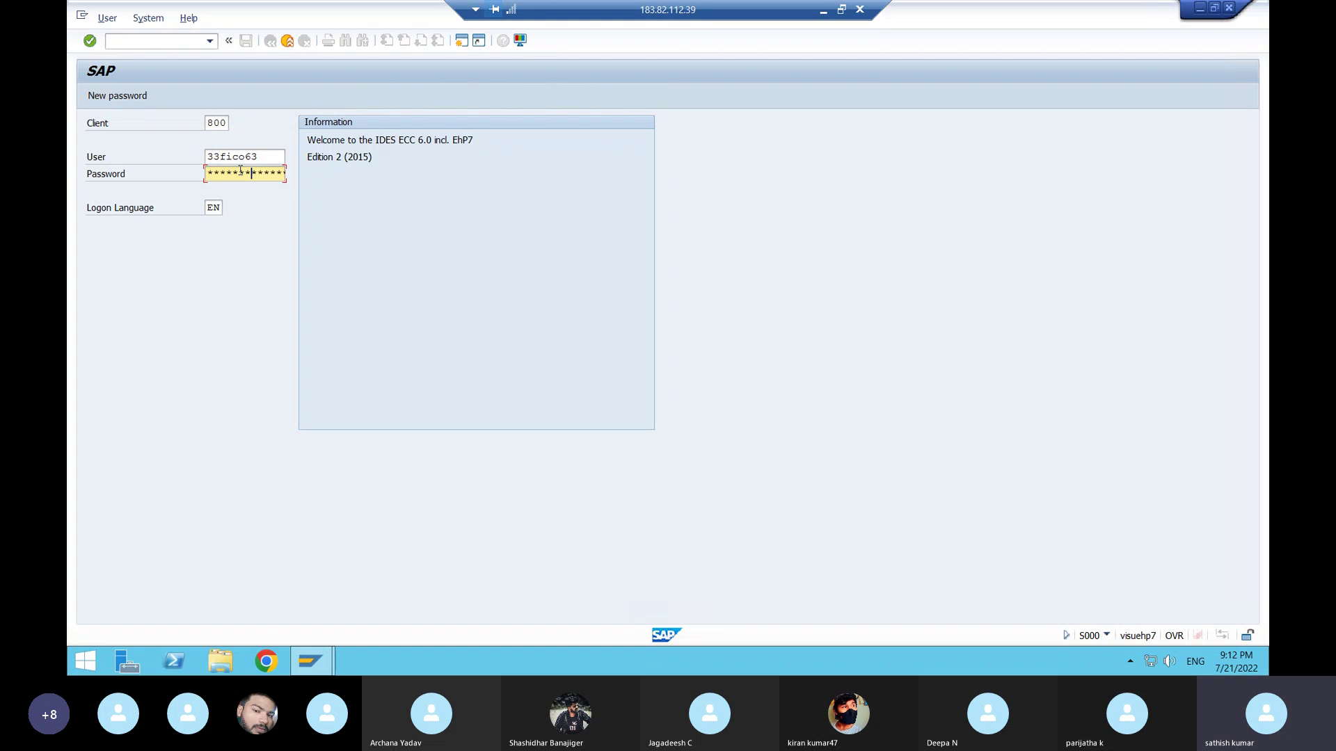
key("Return")
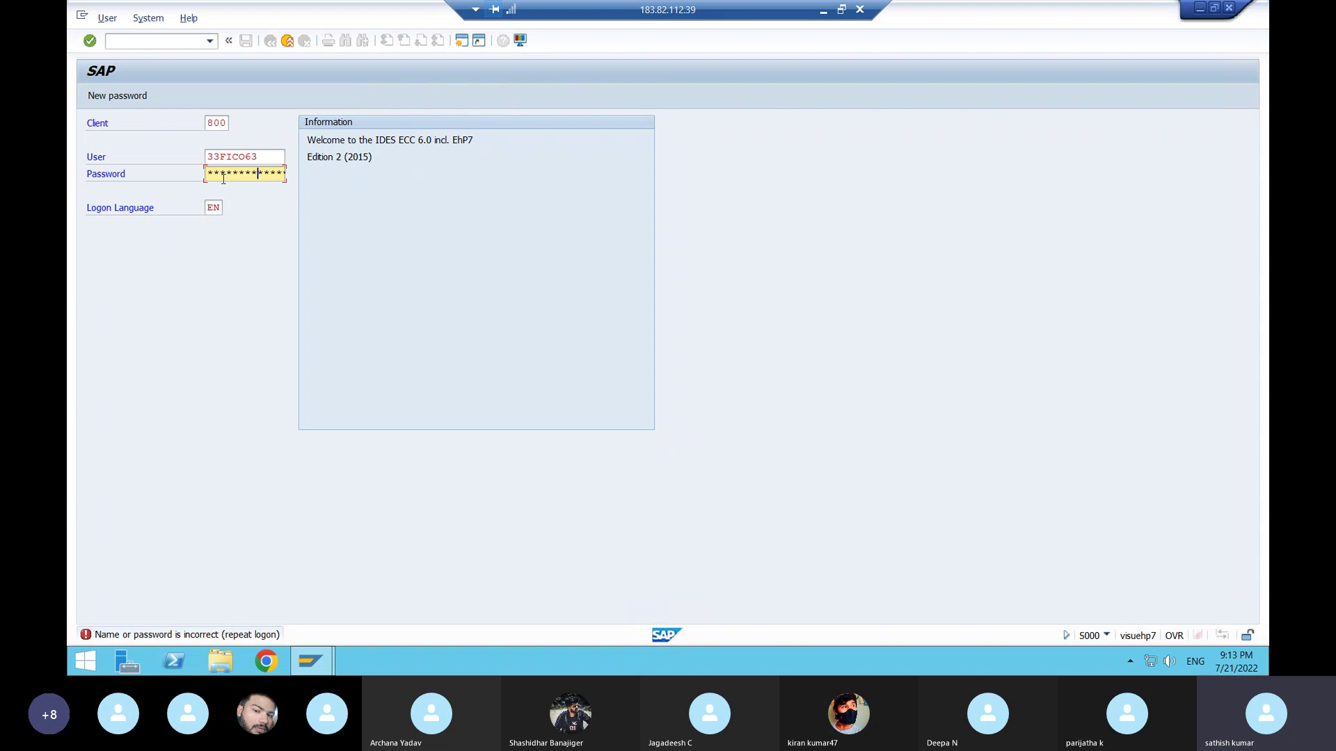
key("shift+Tab")
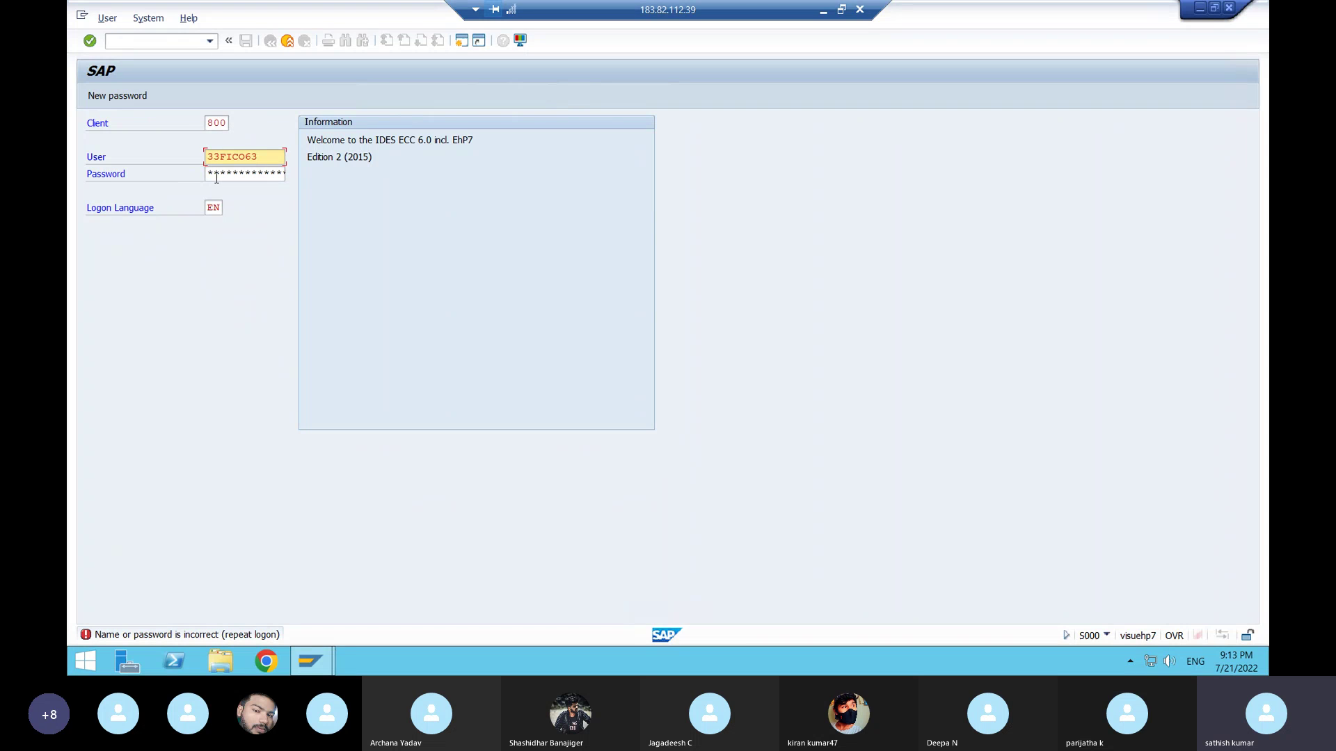
left_click(216, 178)
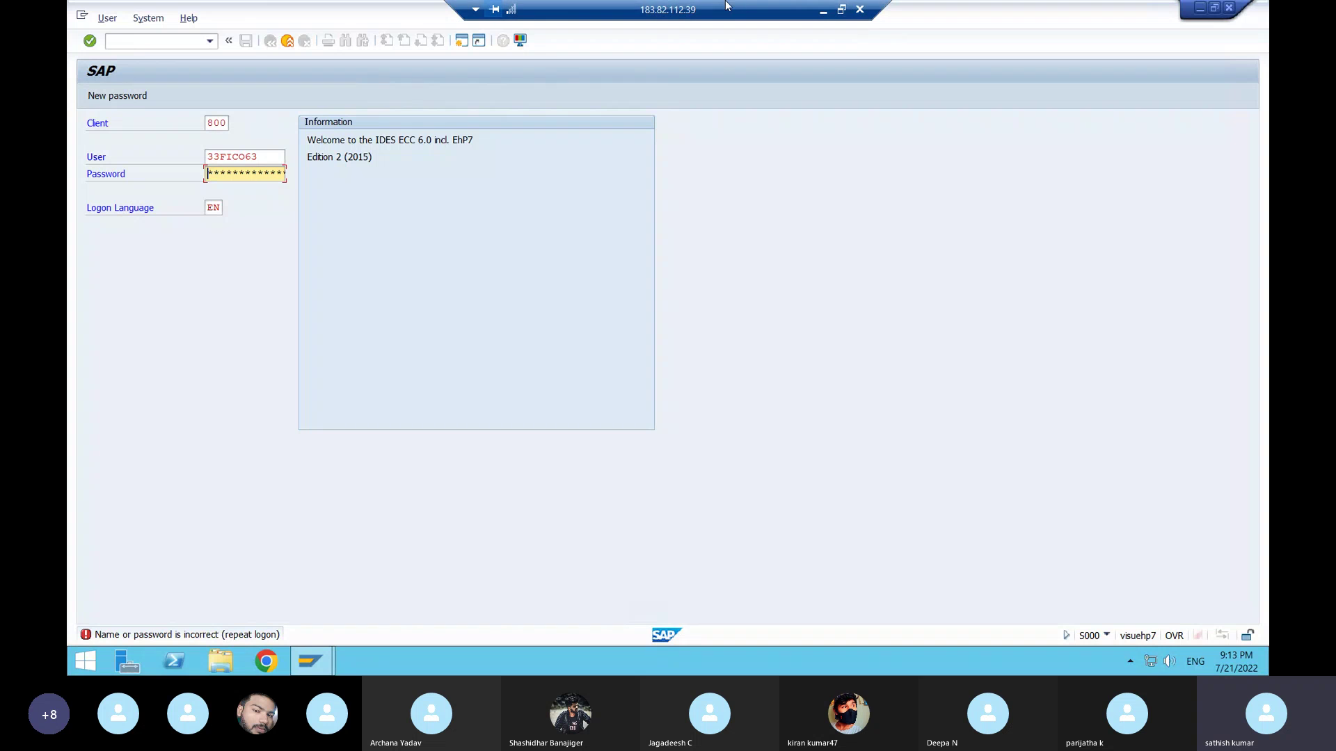
left_click(825, 10)
left_click(748, 121)
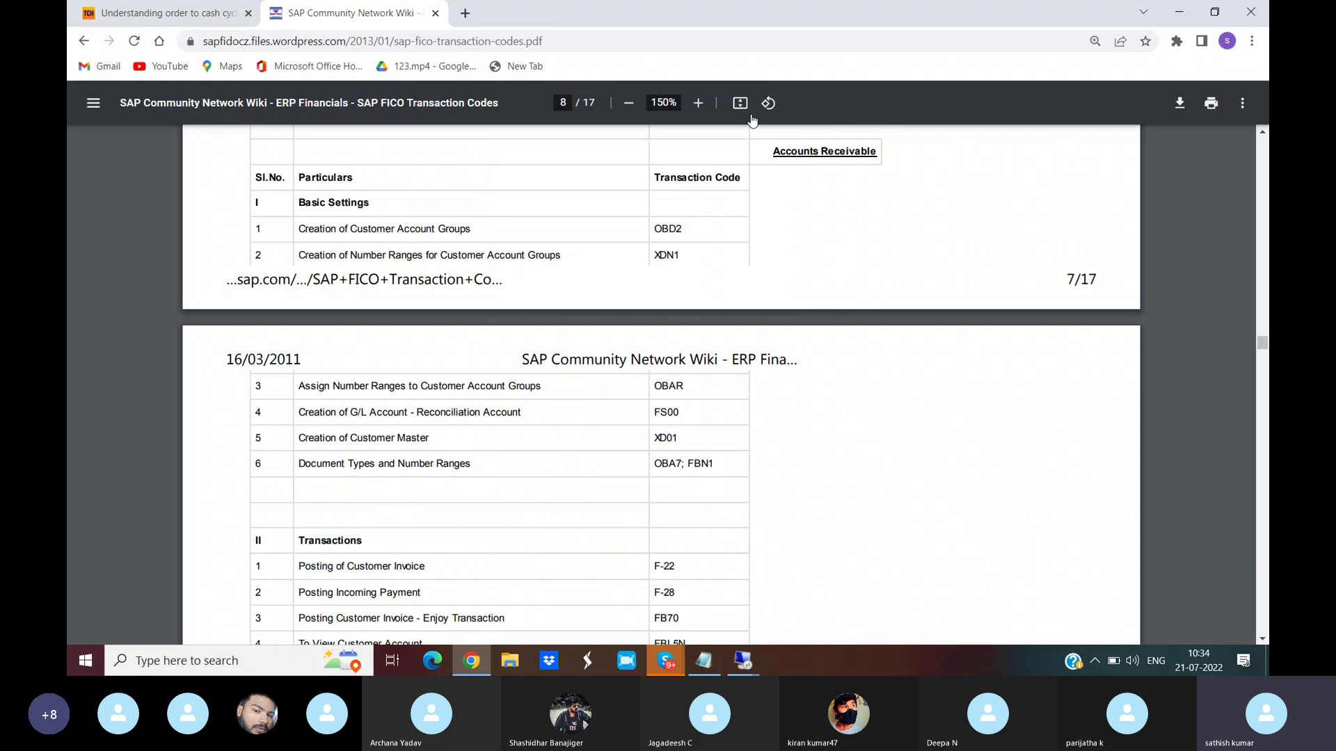
- Note a candidate logon password on its own line below the YouTube link in the Tcodes notes
left_click(705, 667)
left_click_drag(1264, 117, 1264, 61)
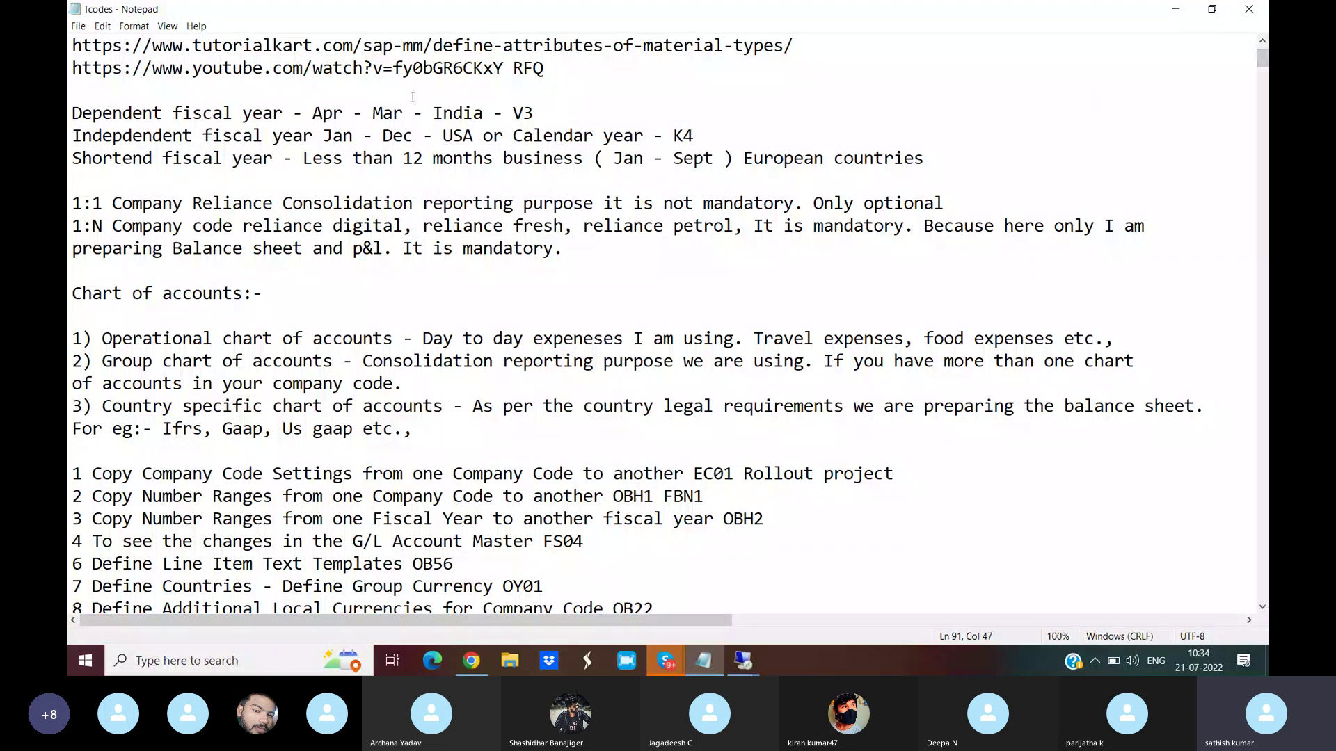
left_click(252, 89)
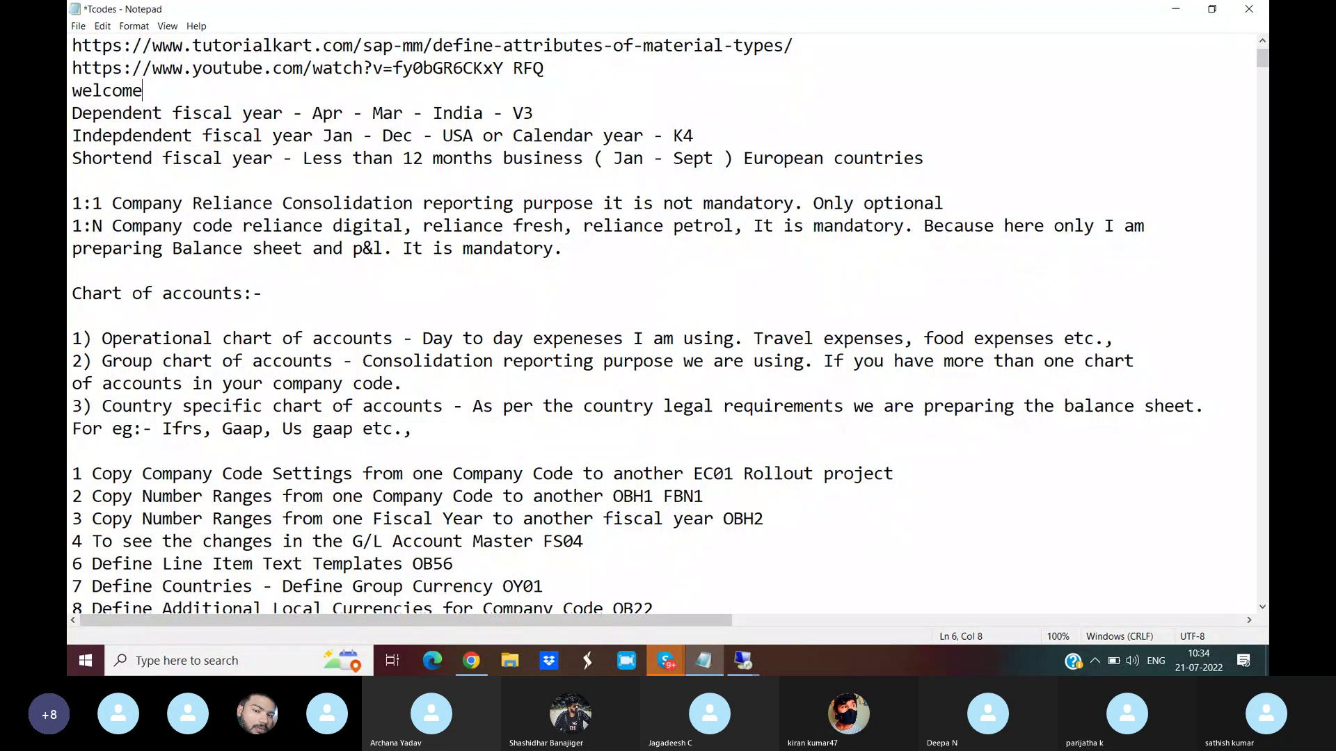
left_click(73, 113)
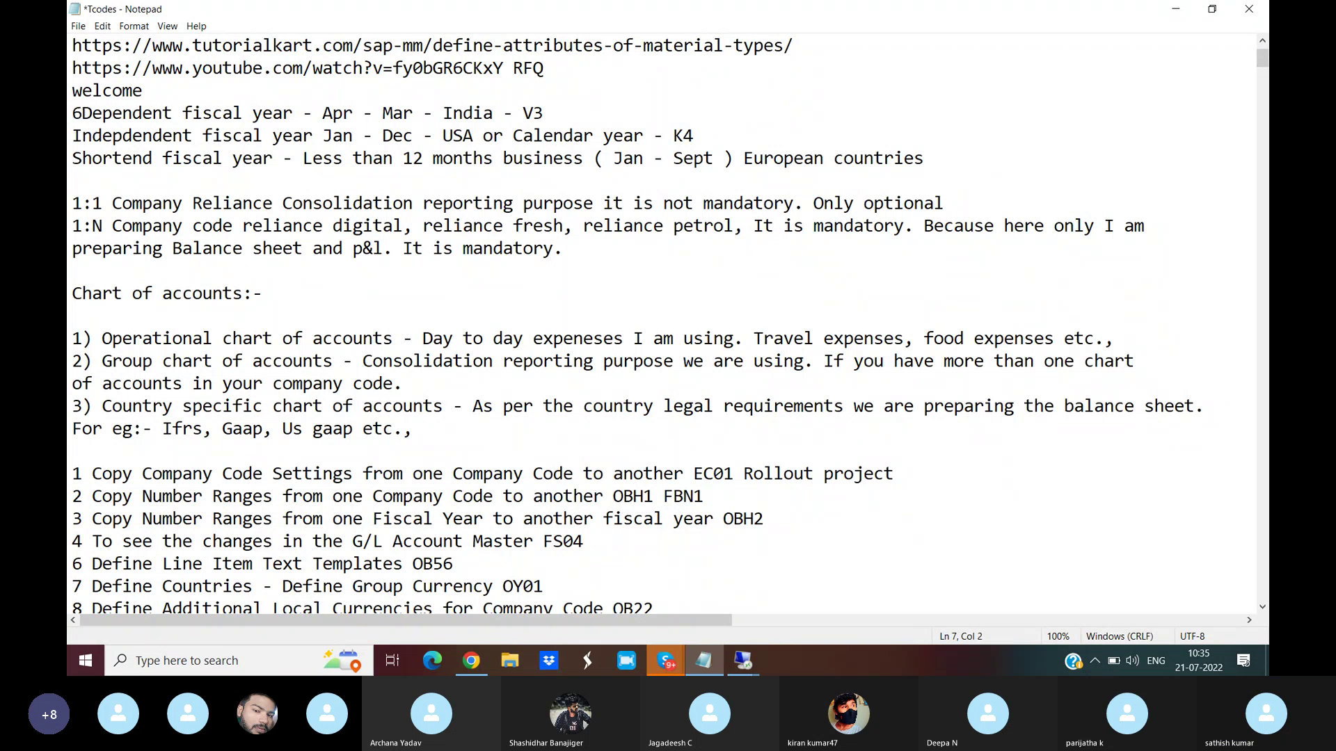
key("BackSpace")
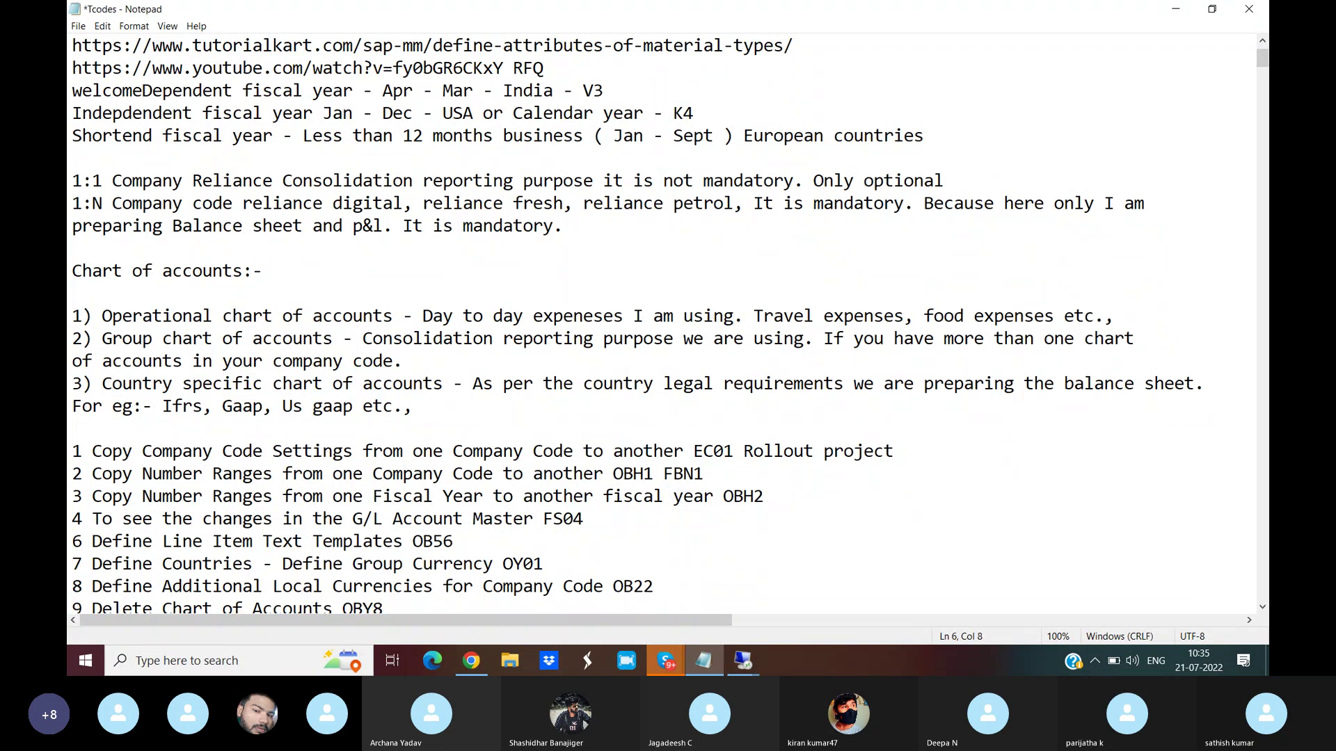
key("Return")
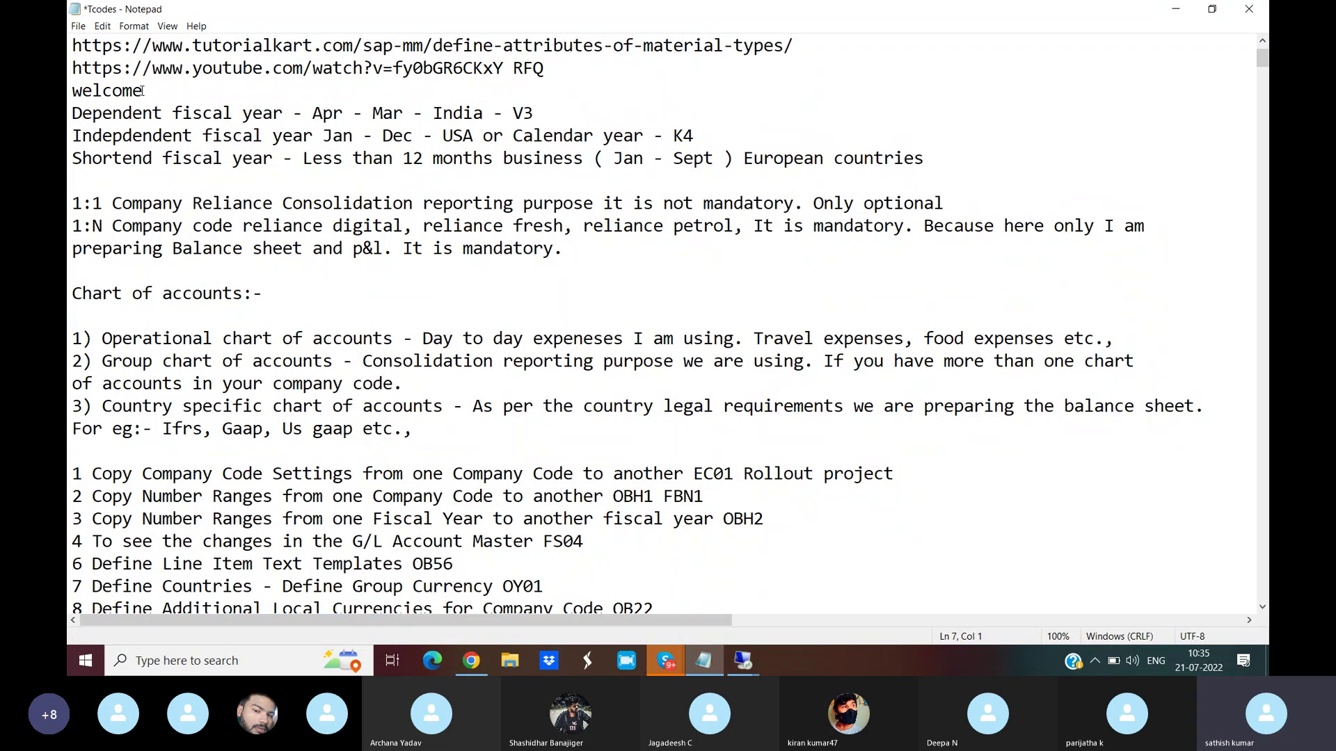
type("6")
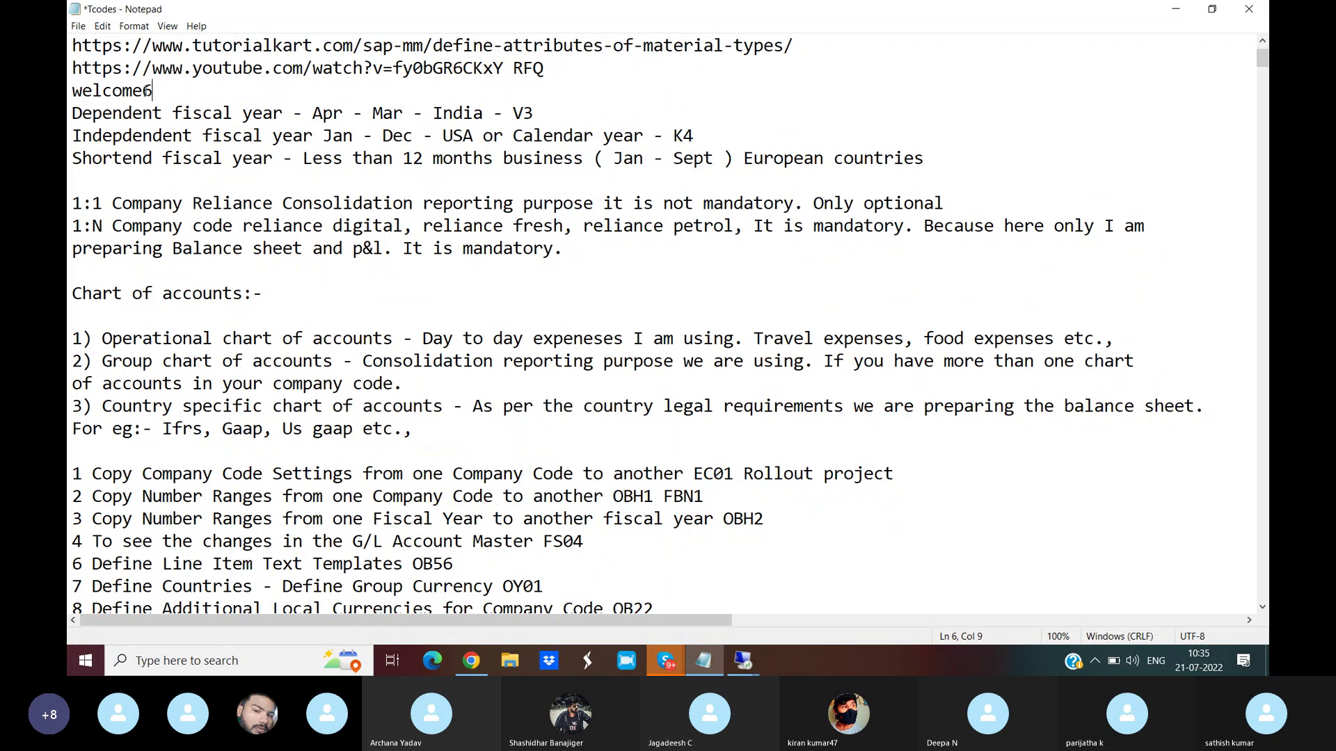
left_click_drag(148, 92, 74, 93)
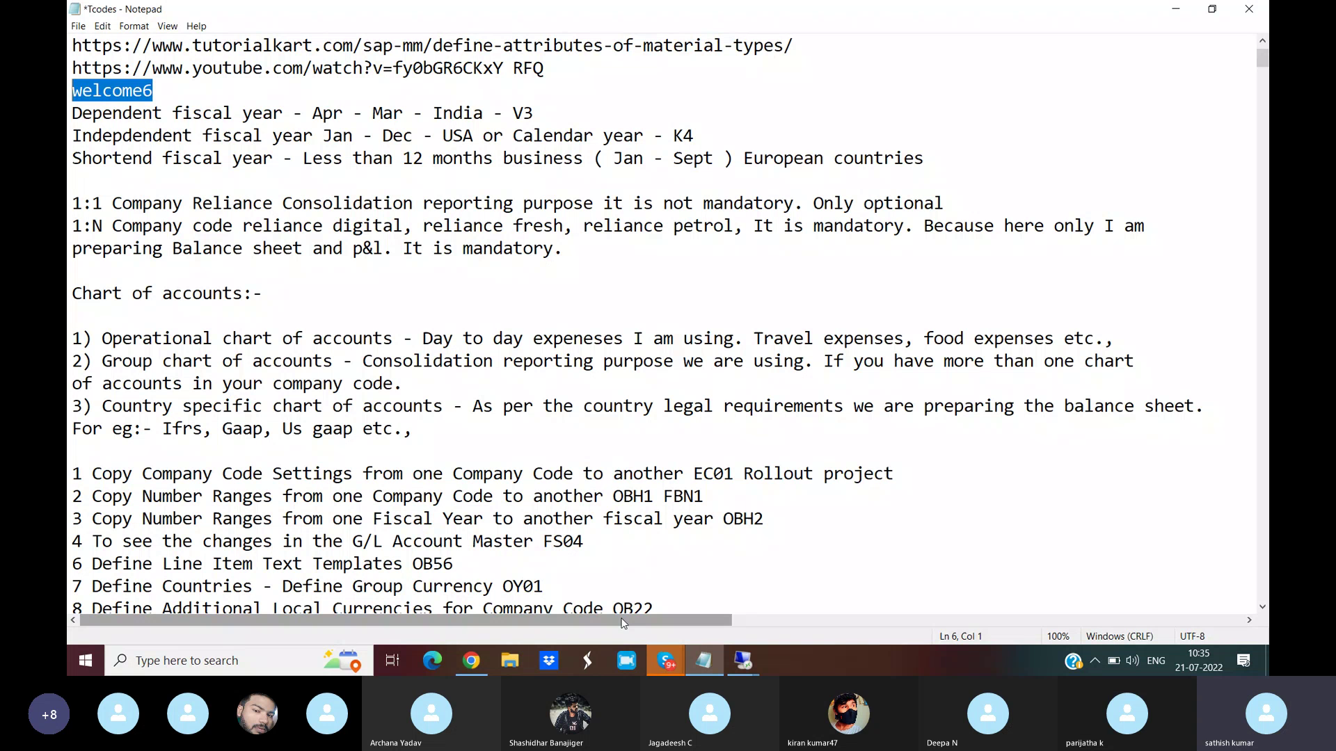
key("alt+Tab")
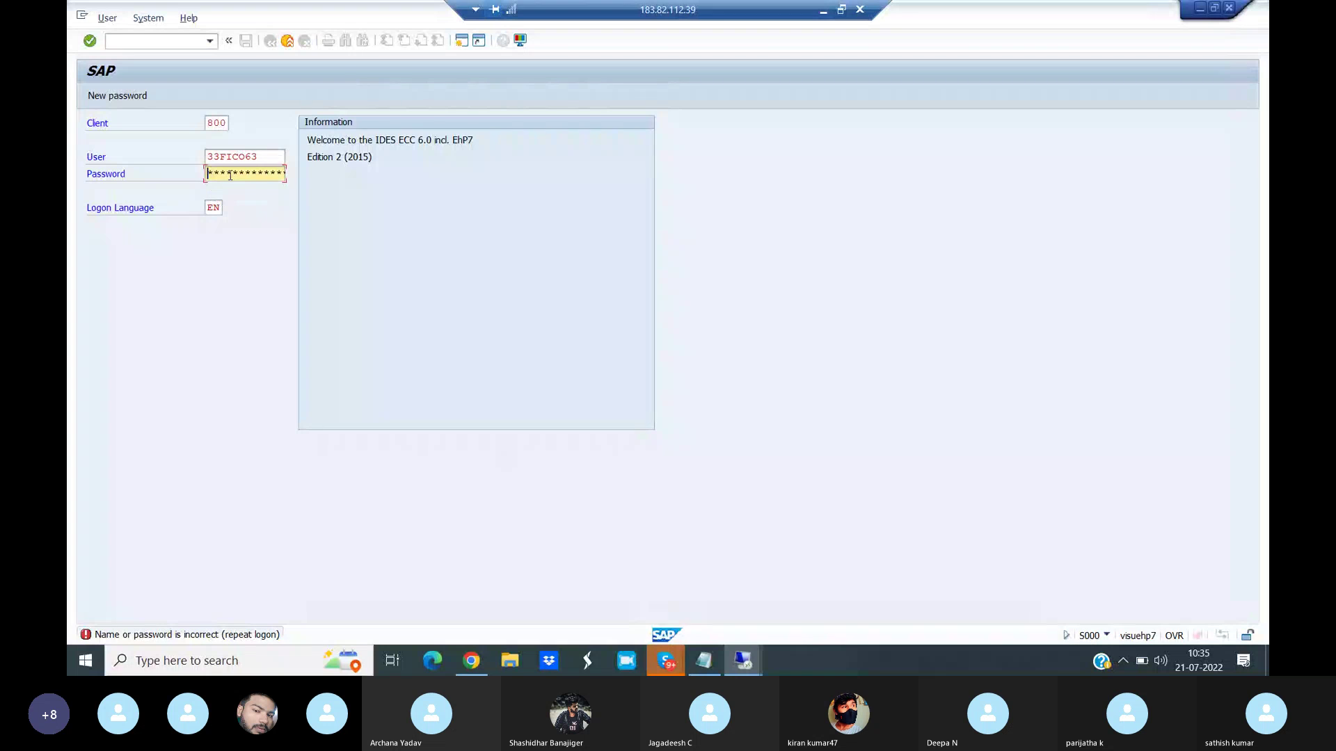
- Retry the SAP logon, dismiss the failed-attempts notice, and look up OBD2 in the codes PDF
key("Return")
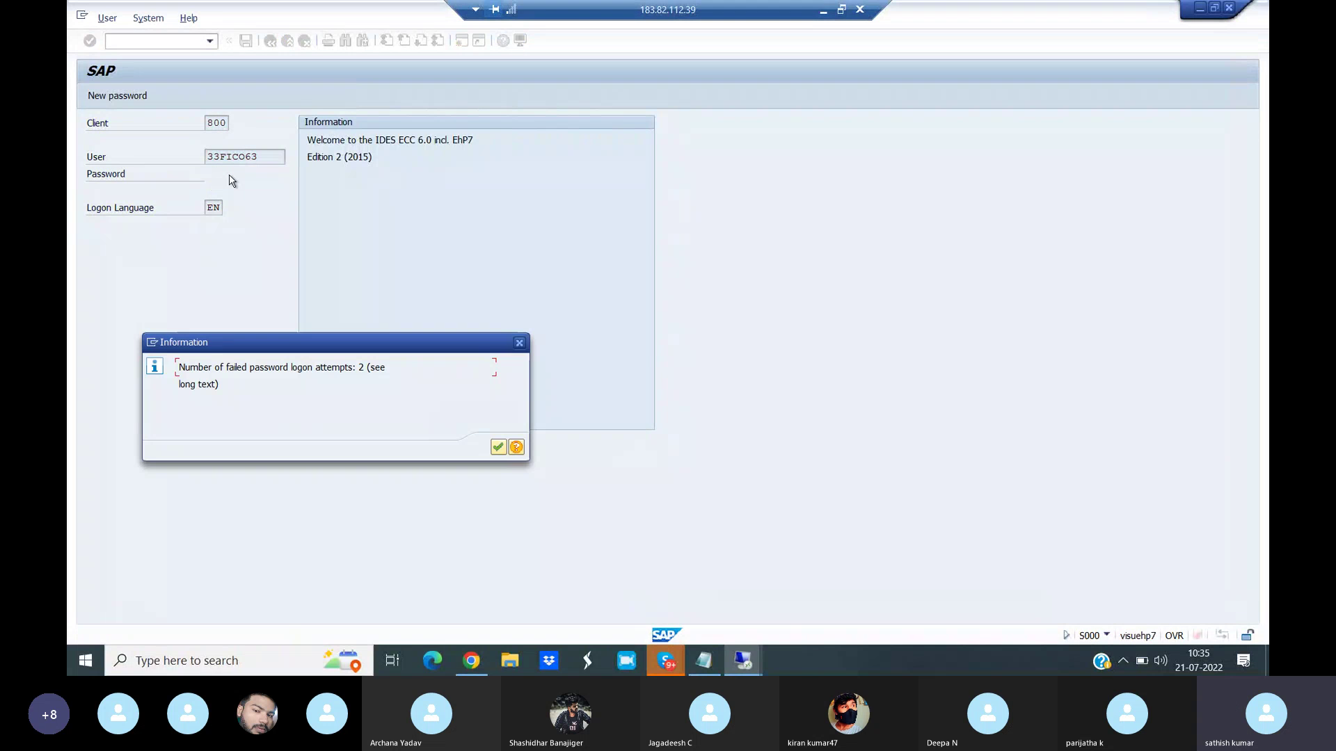
left_click(498, 447)
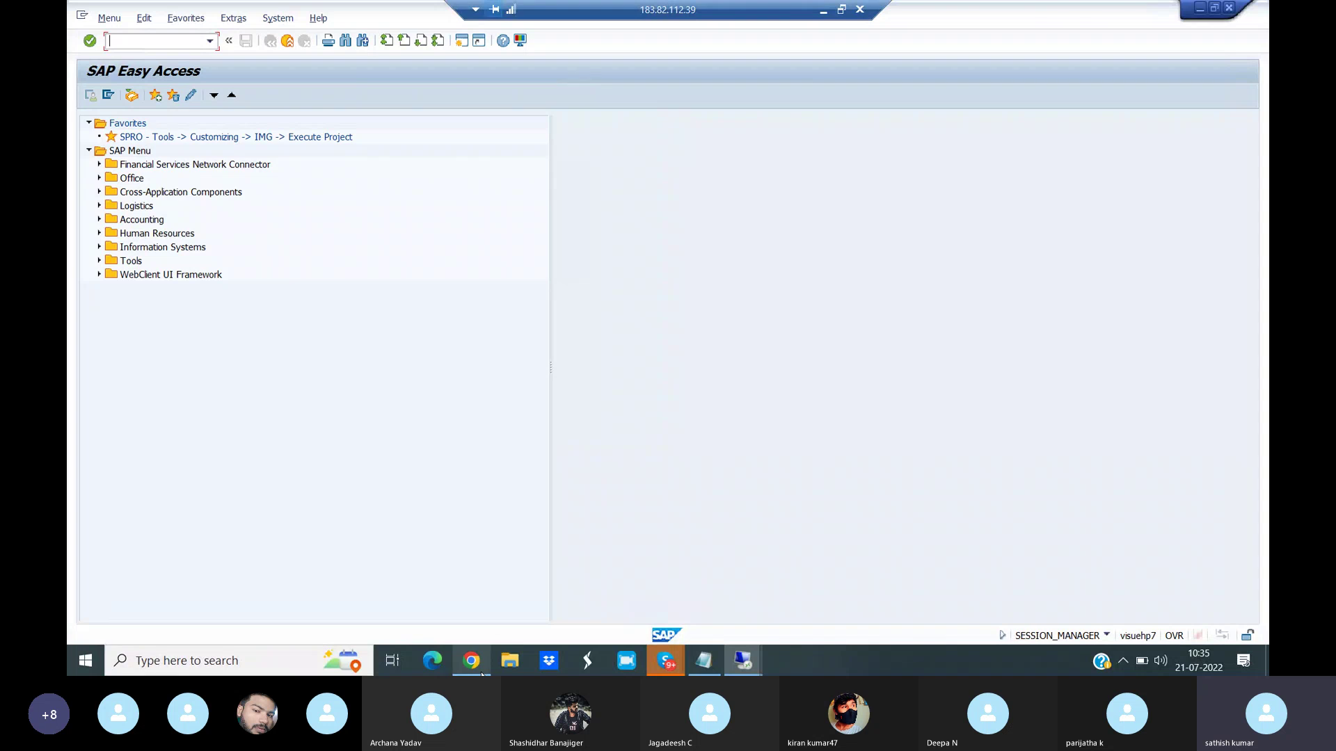
left_click(472, 661)
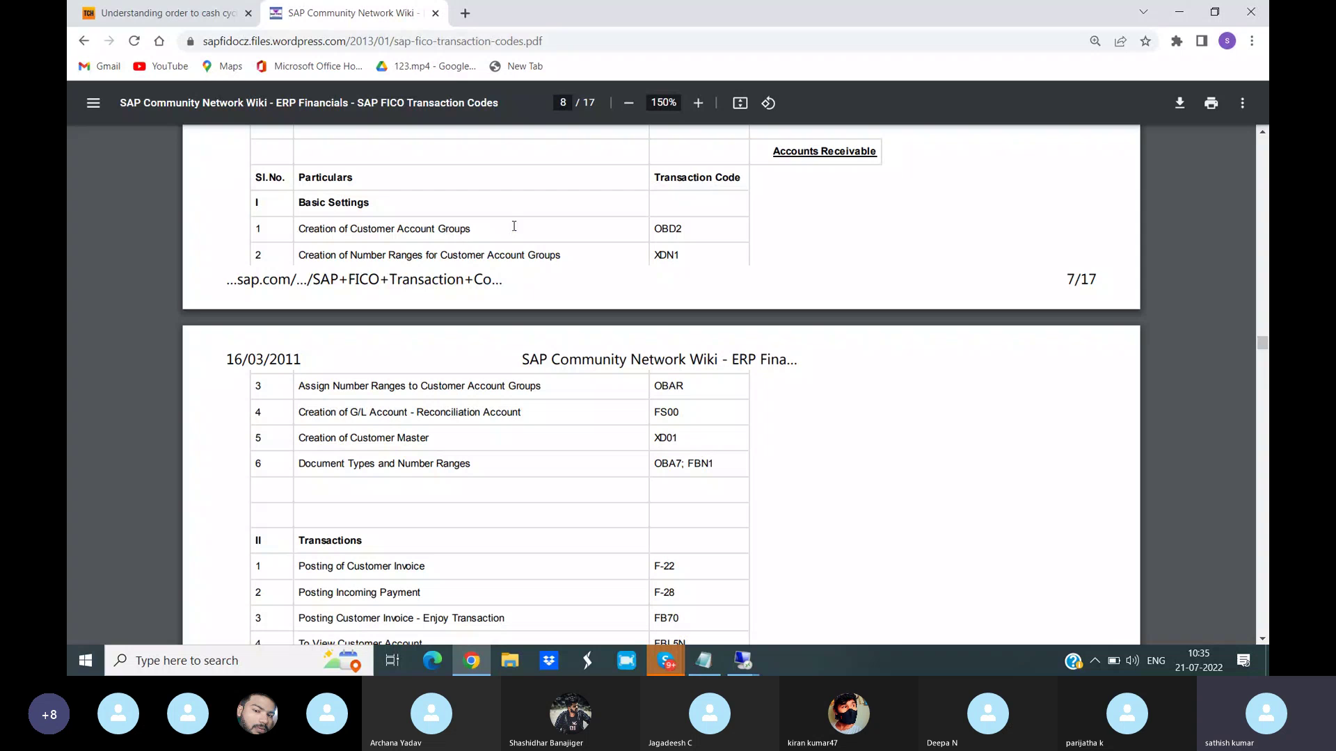
left_click_drag(655, 228, 662, 229)
- Back in the SAP session, run transaction /NOBD2 for customer account groups
mouse_move(732, 666)
left_click(811, 608)
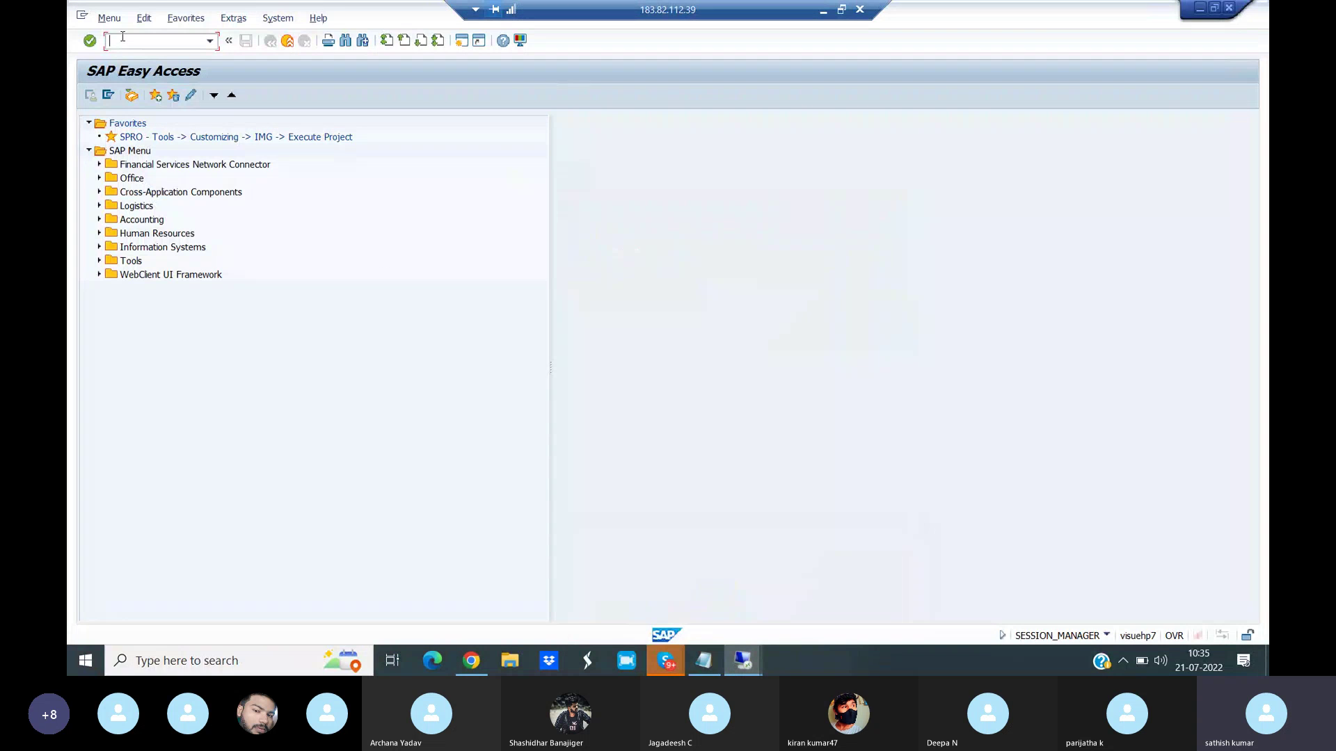
type("/NOBD2")
key("Return")
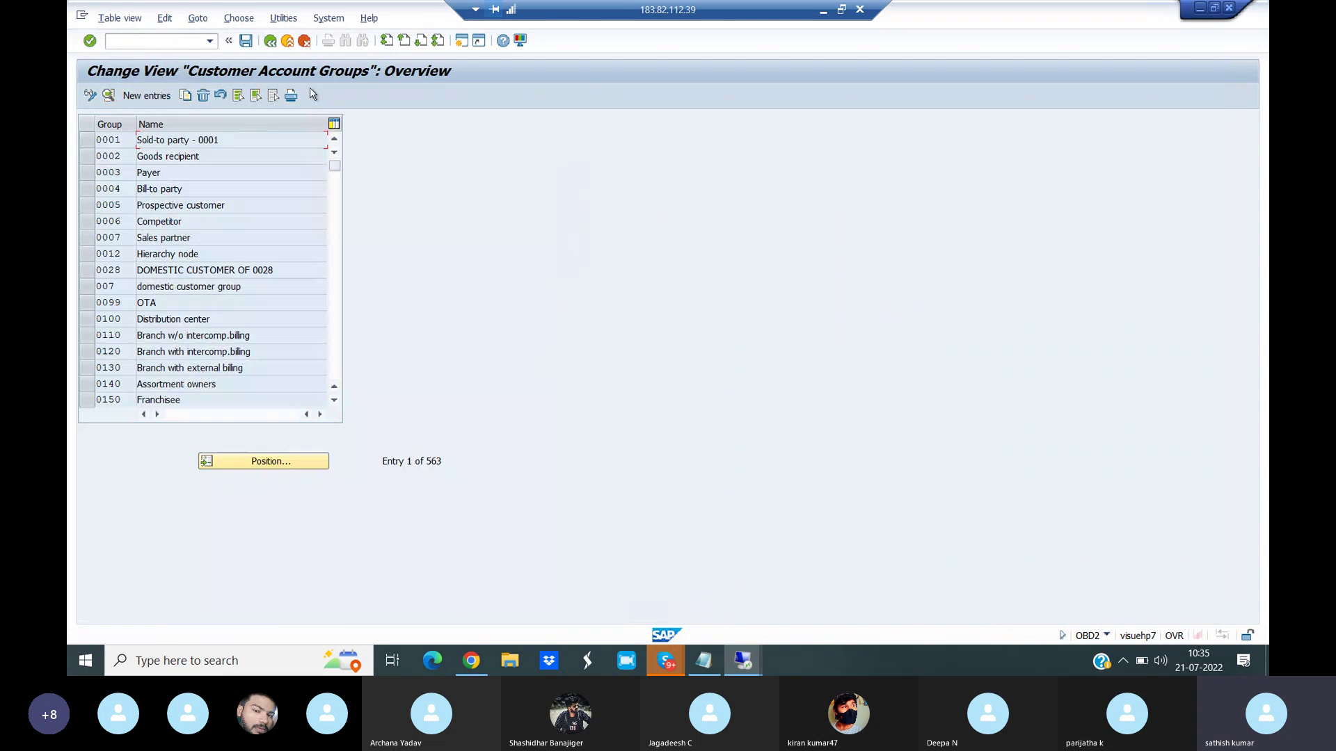
- Add account group VIAN with meaning 'Domestic customer for VIAN' and select its general data field status
left_click(157, 100)
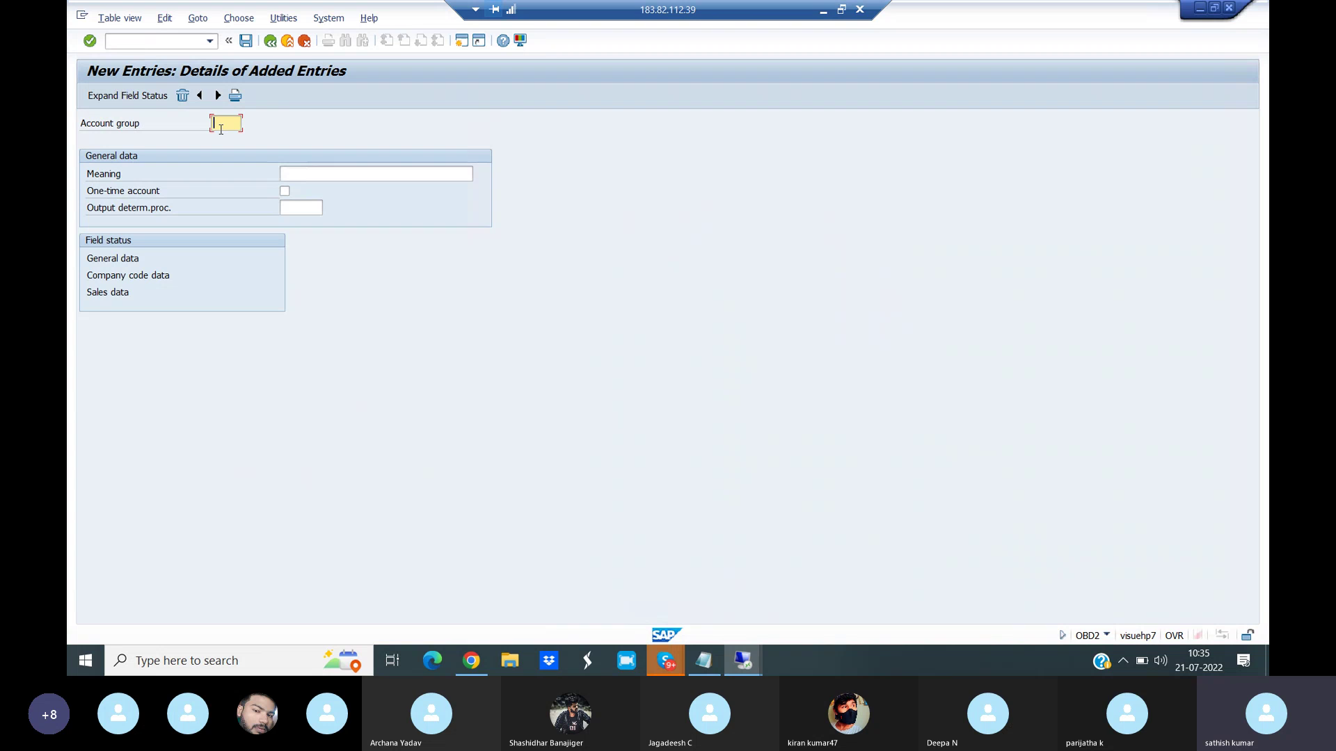
type("VIAN")
left_click(303, 167)
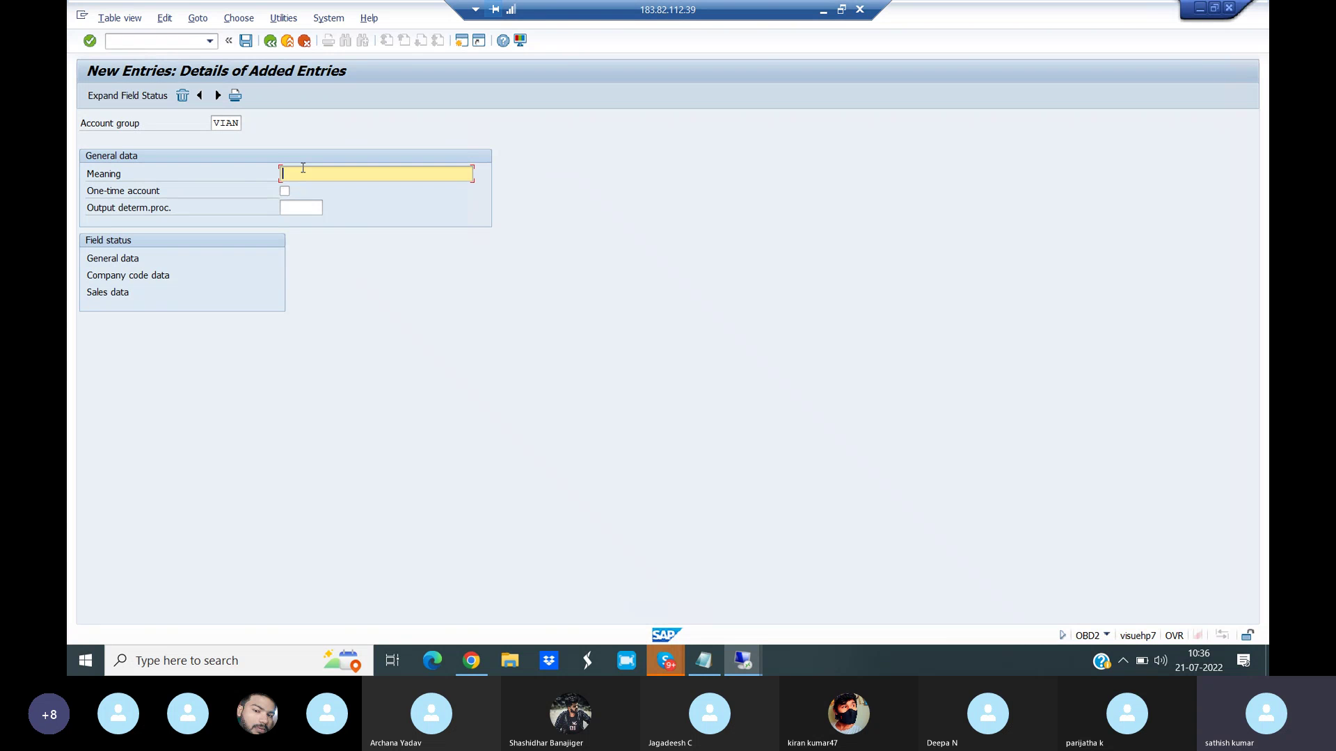
type("Domestic customer for VIAN")
left_click(119, 265)
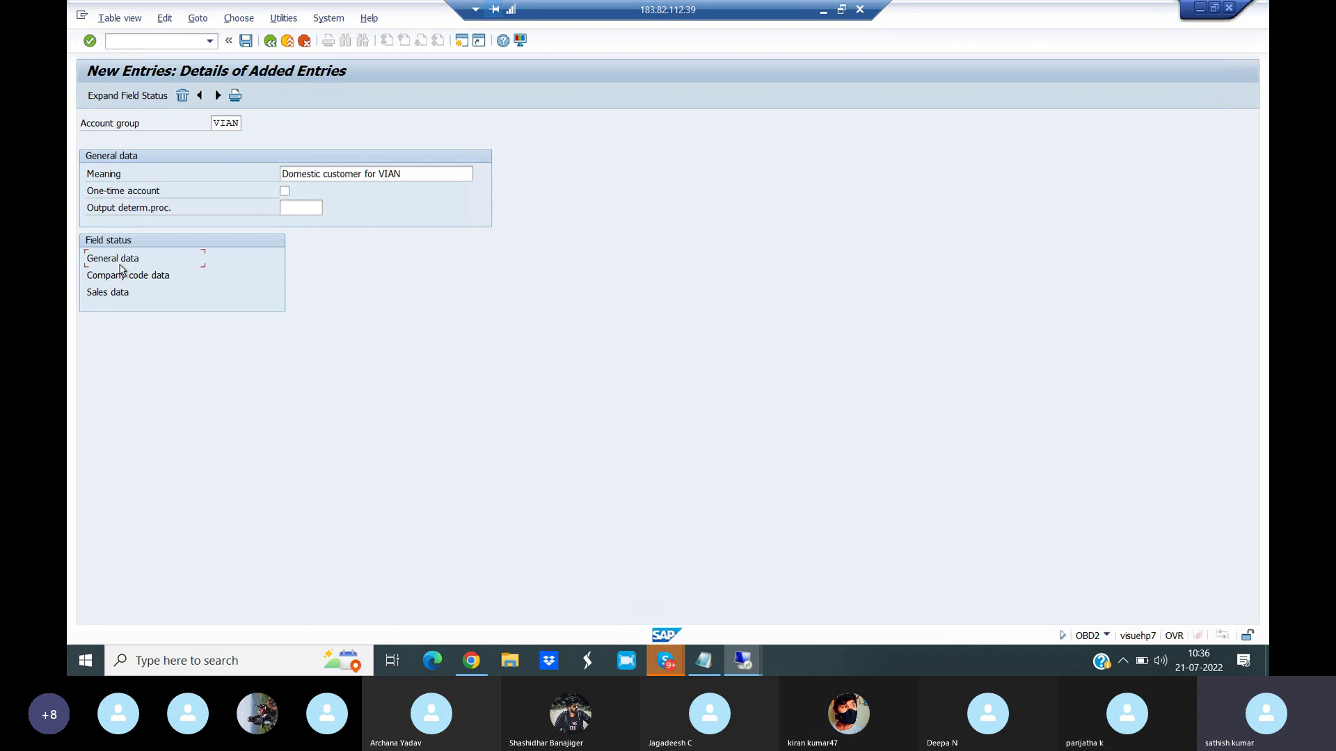
double_click(127, 264)
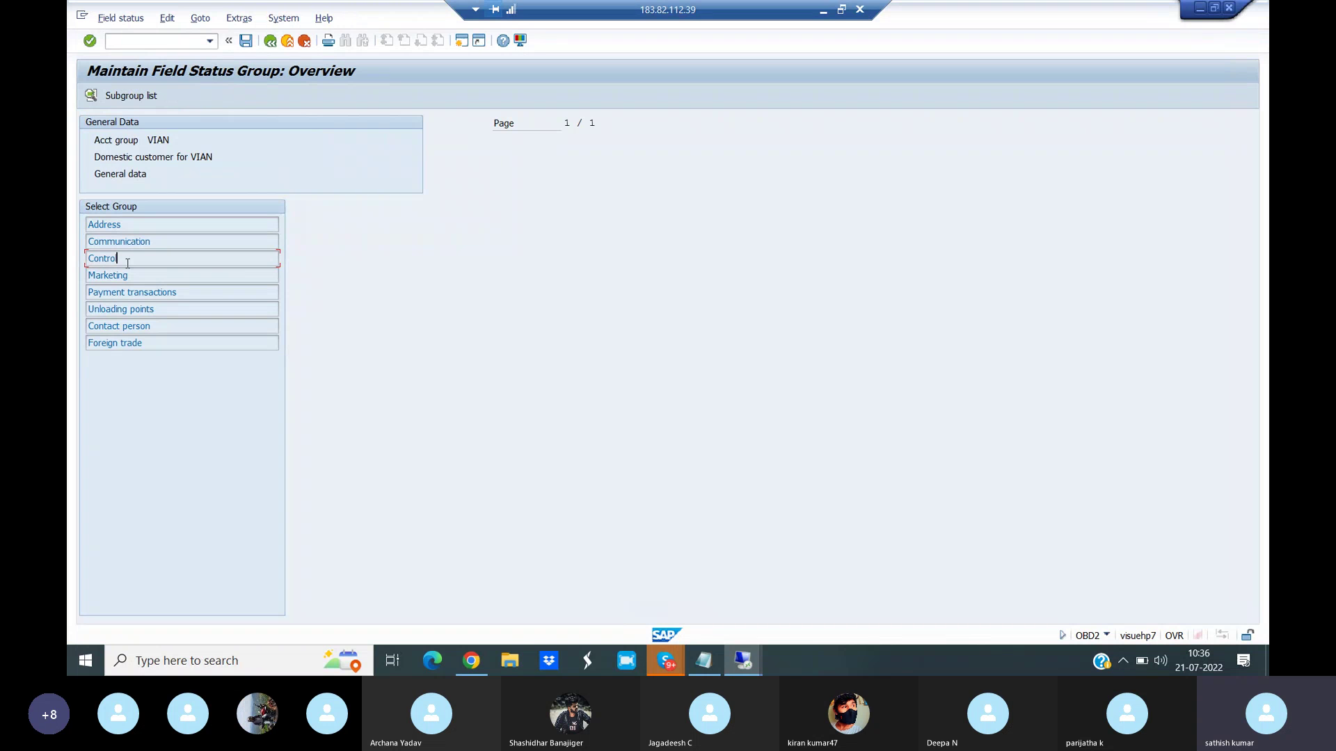
double_click(109, 225)
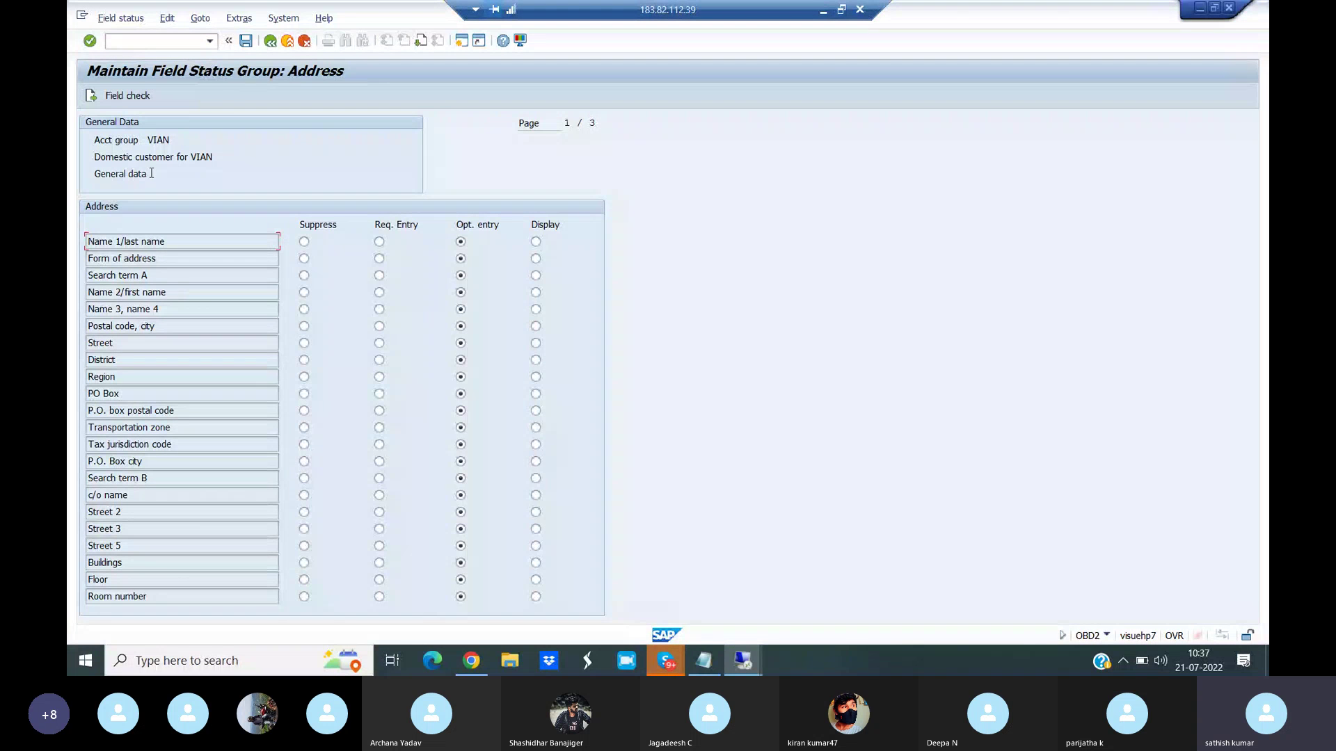
left_click(270, 41)
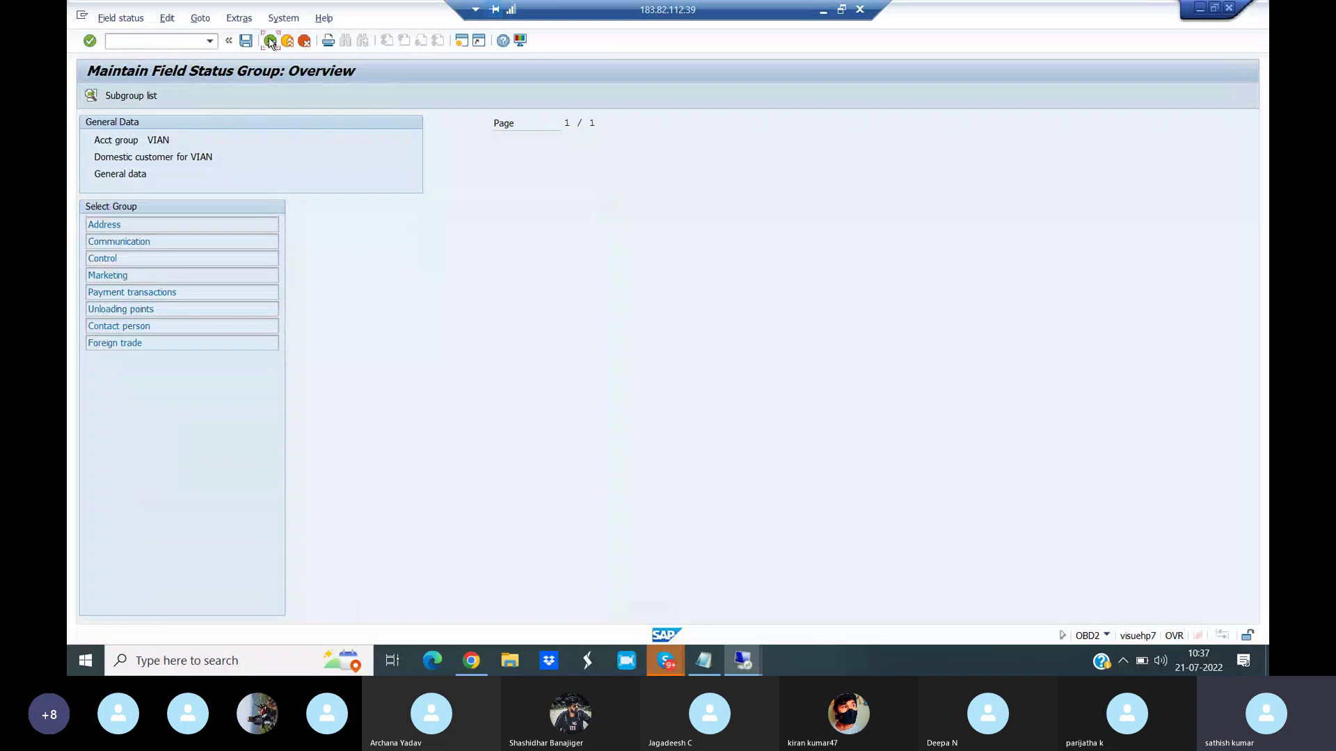
left_click(270, 42)
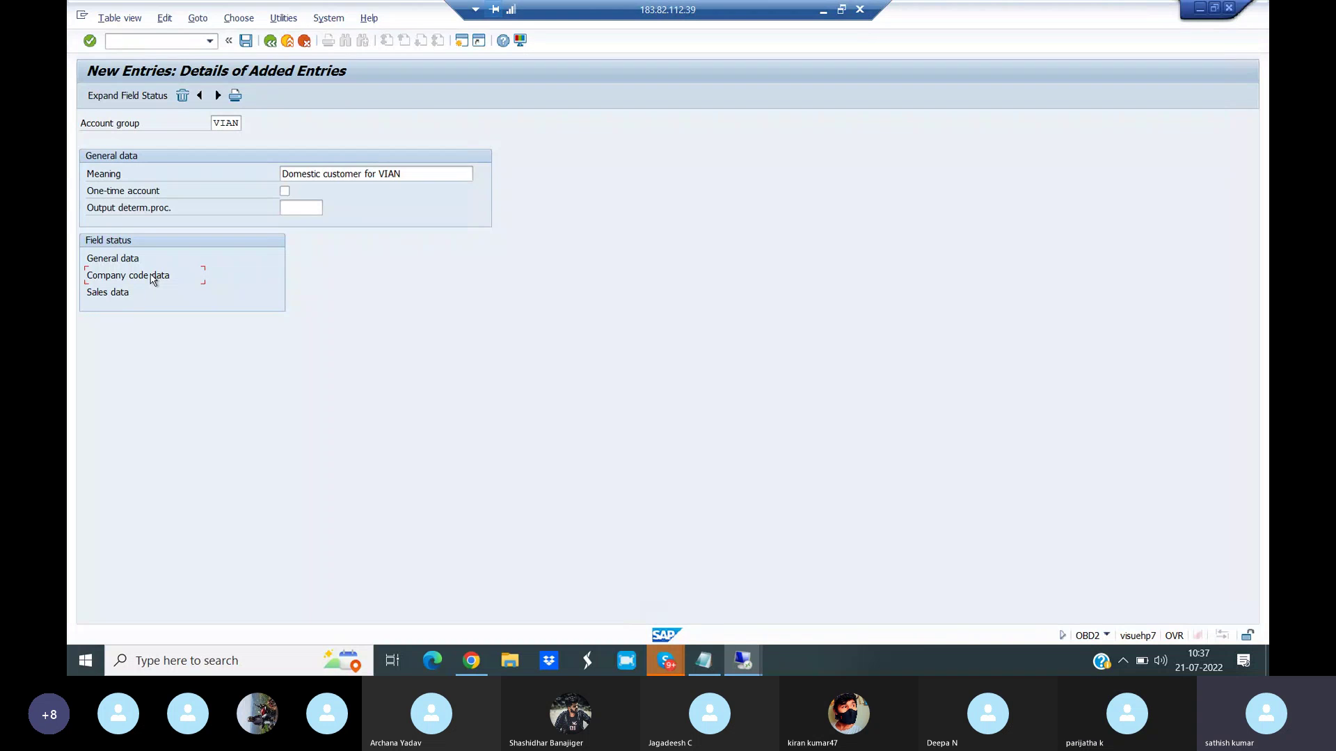
- Make Reconciliation account and Terms of payment required entries for VIAN, then save under a customizing request
double_click(153, 277)
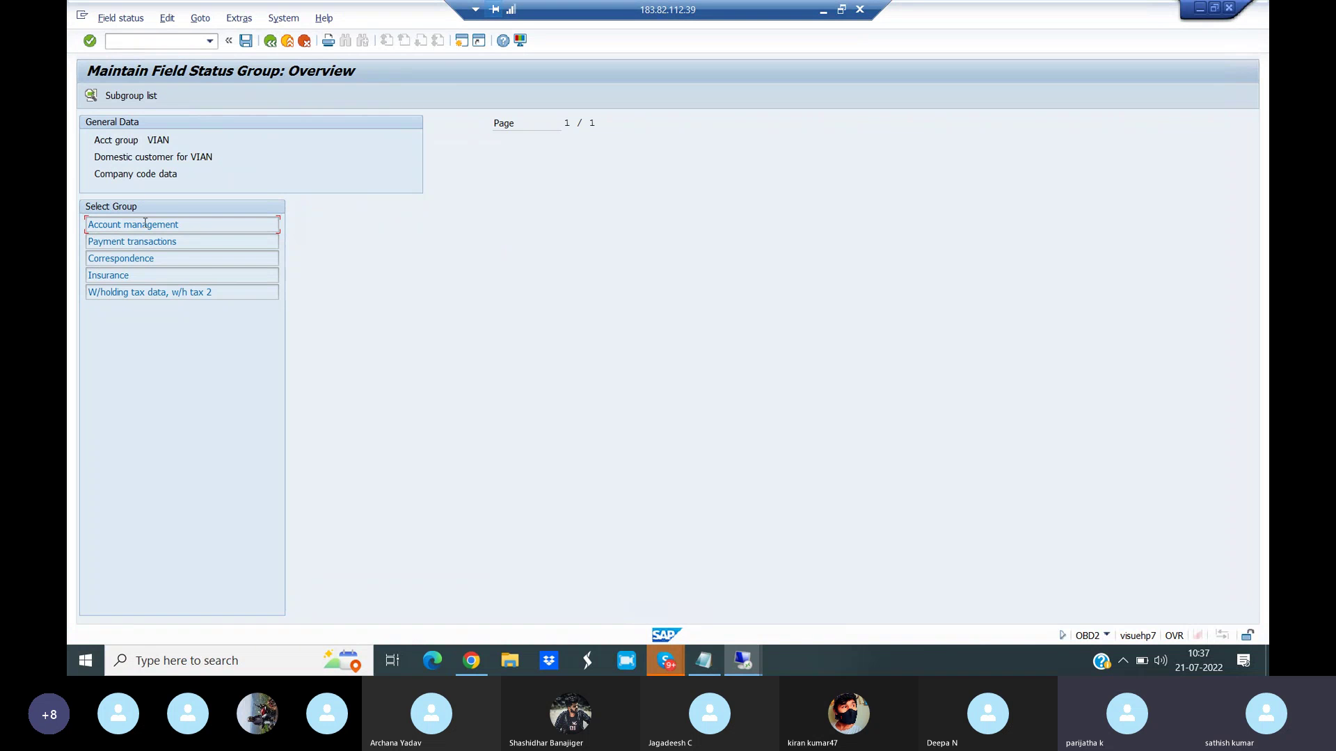
double_click(145, 224)
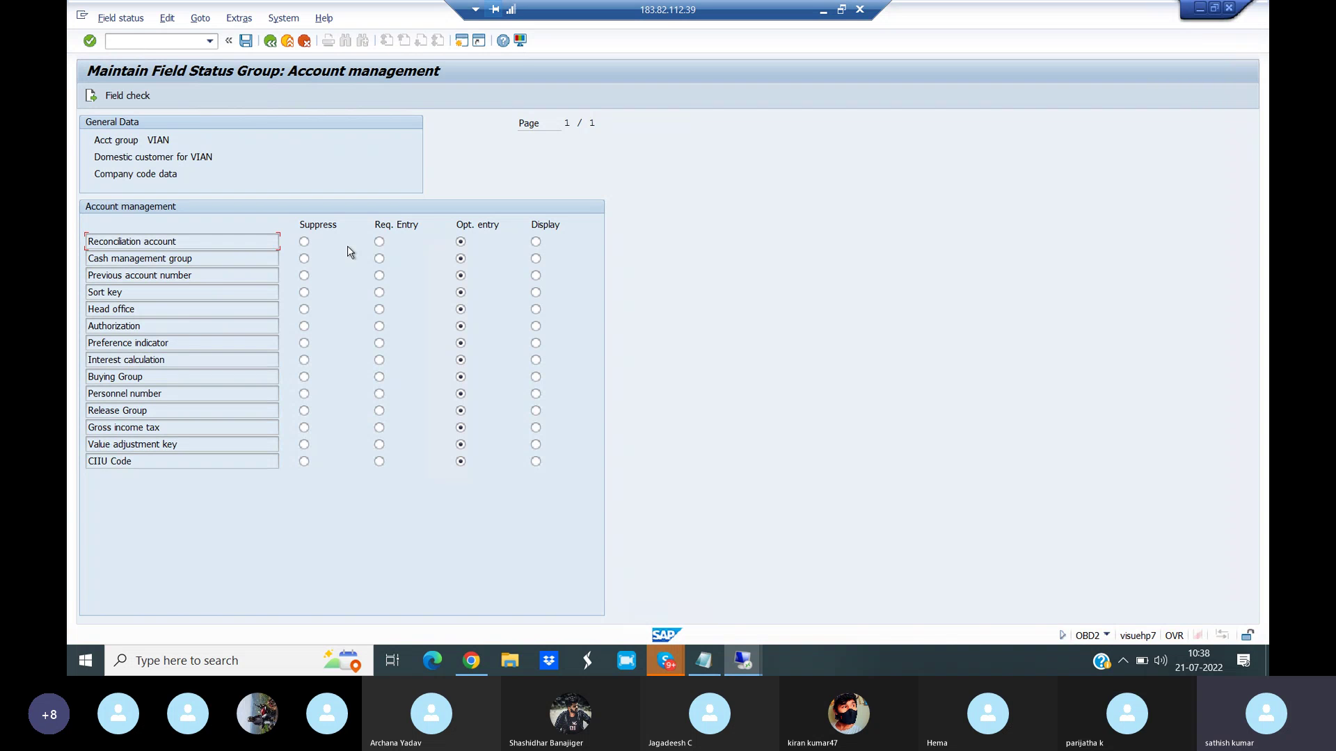
left_click(379, 242)
left_click(91, 96)
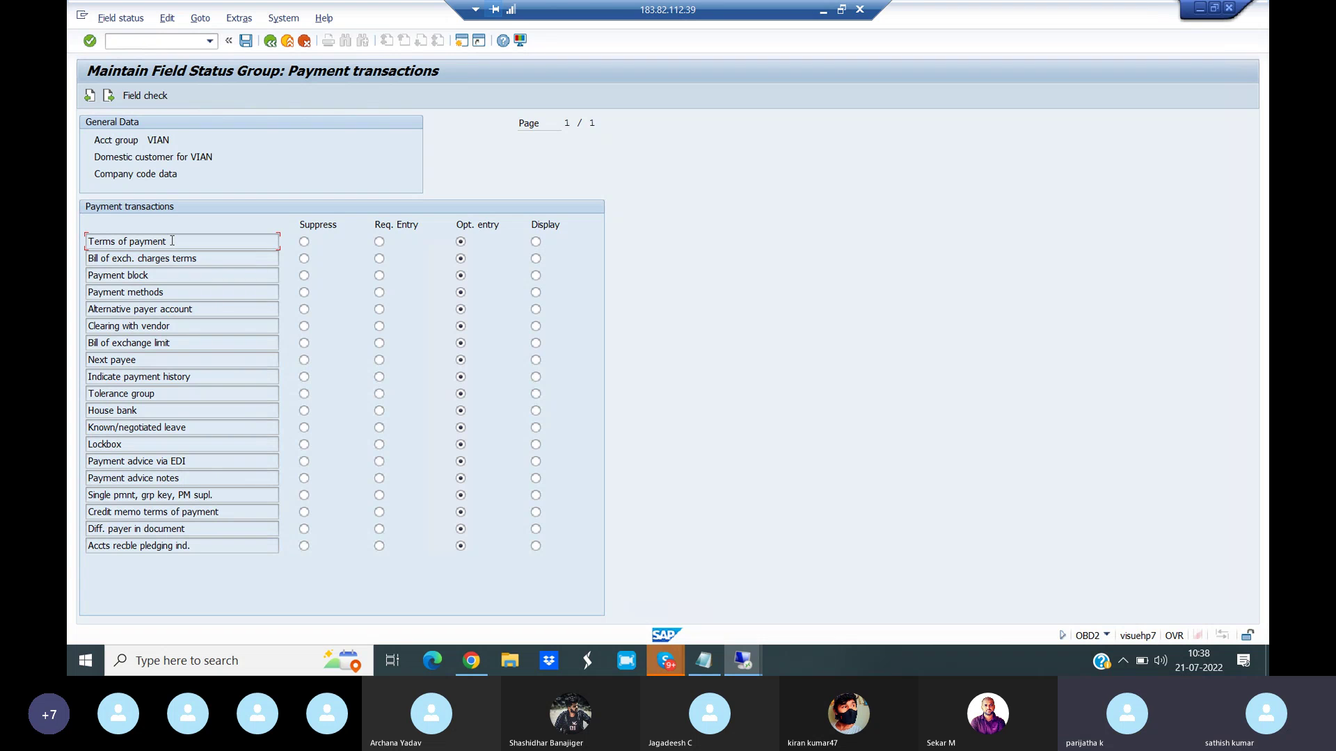
left_click(379, 243)
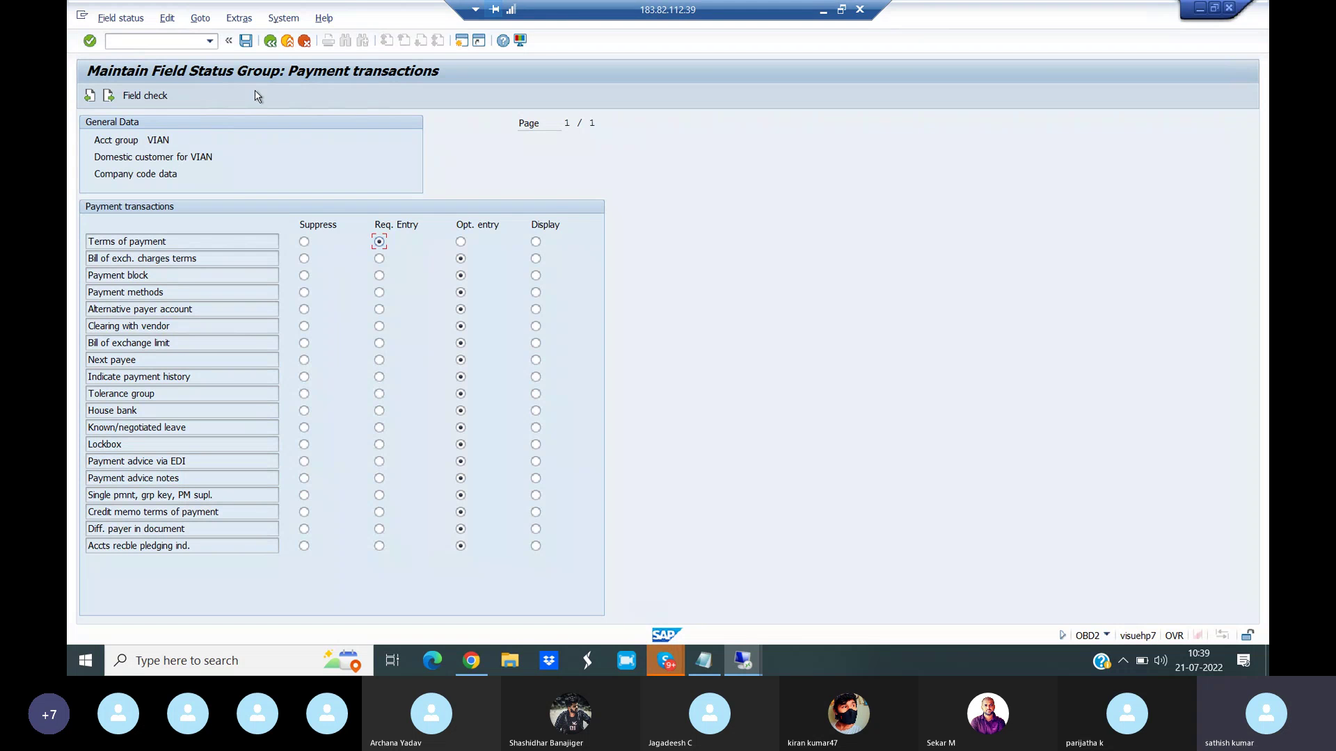
left_click(247, 42)
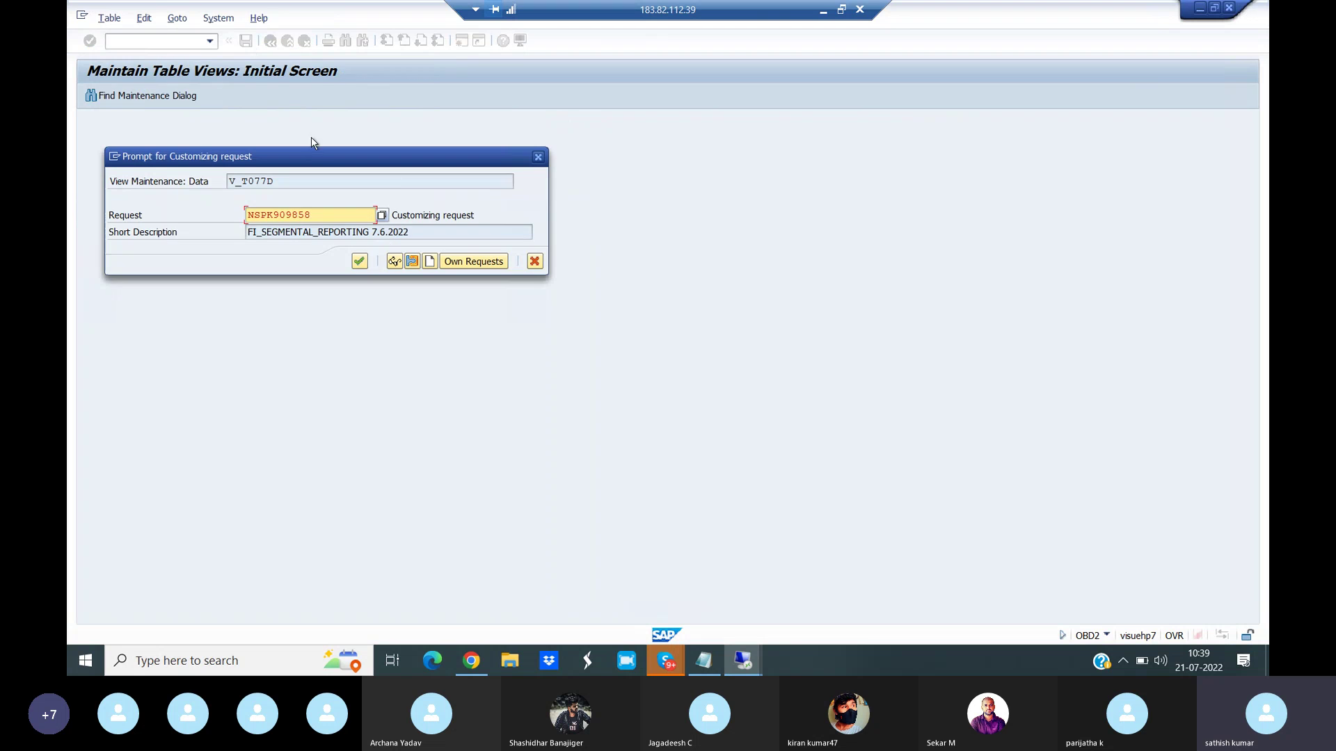
left_click(361, 268)
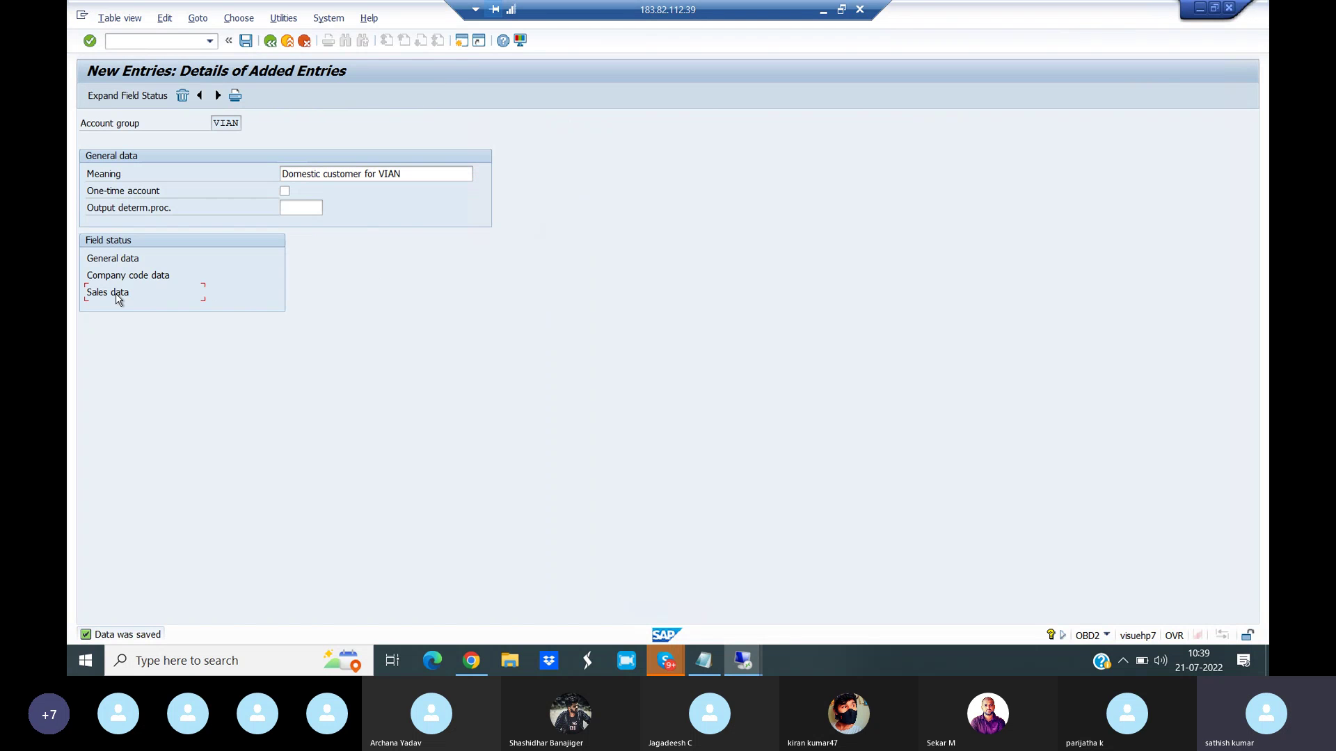
double_click(111, 293)
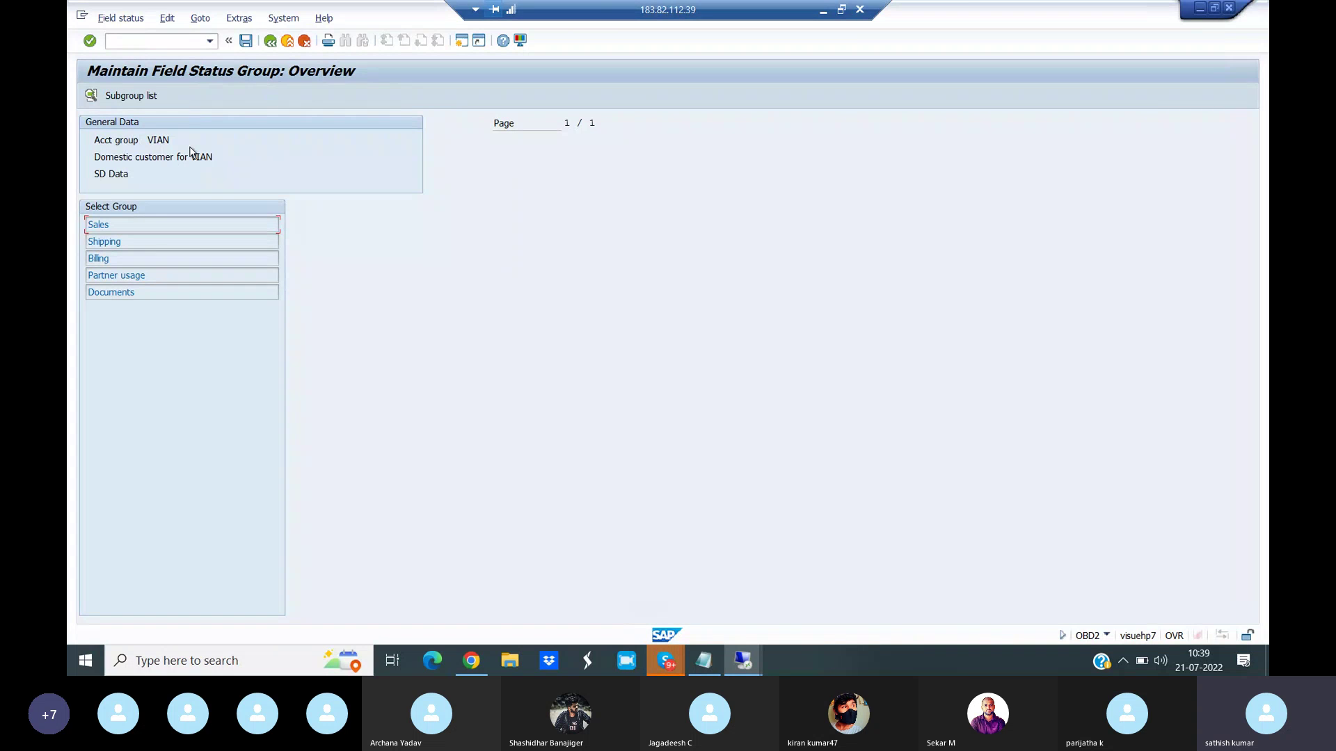
double_click(103, 224)
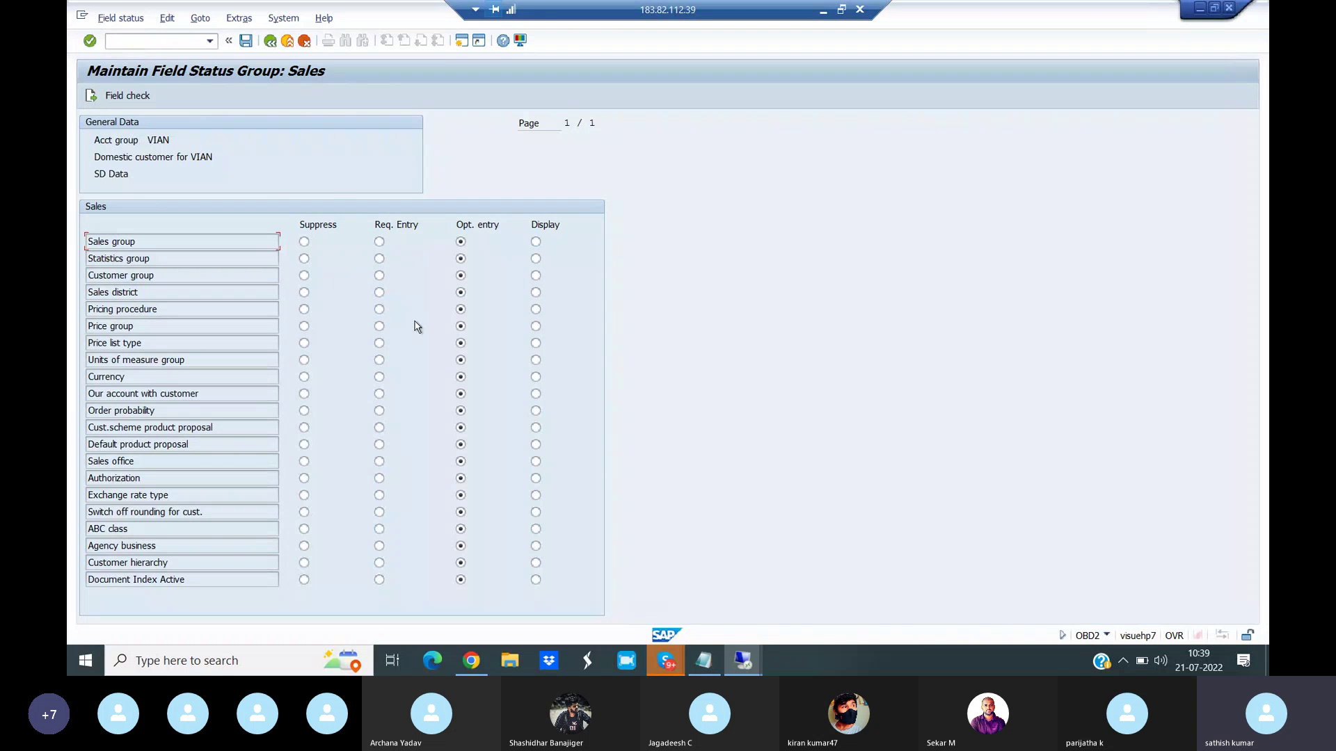
left_click(269, 41)
left_click(270, 41)
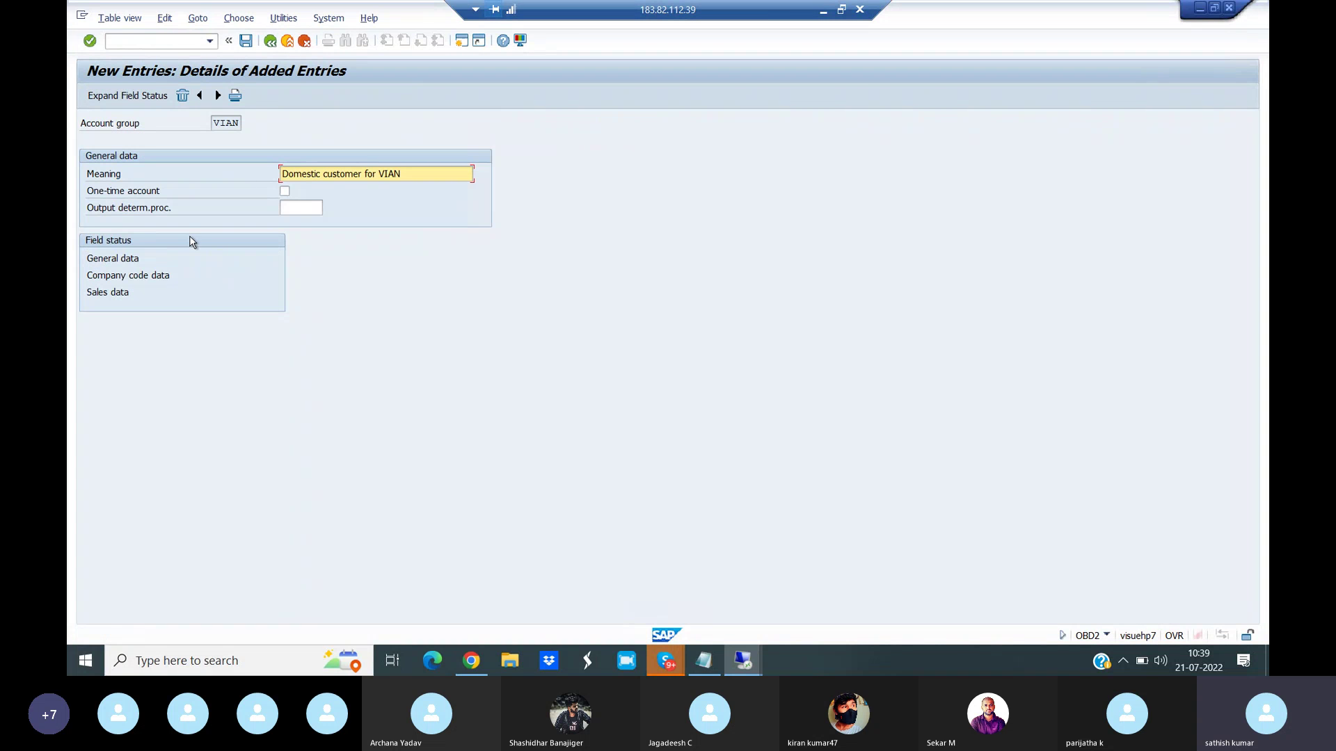
left_click(128, 263)
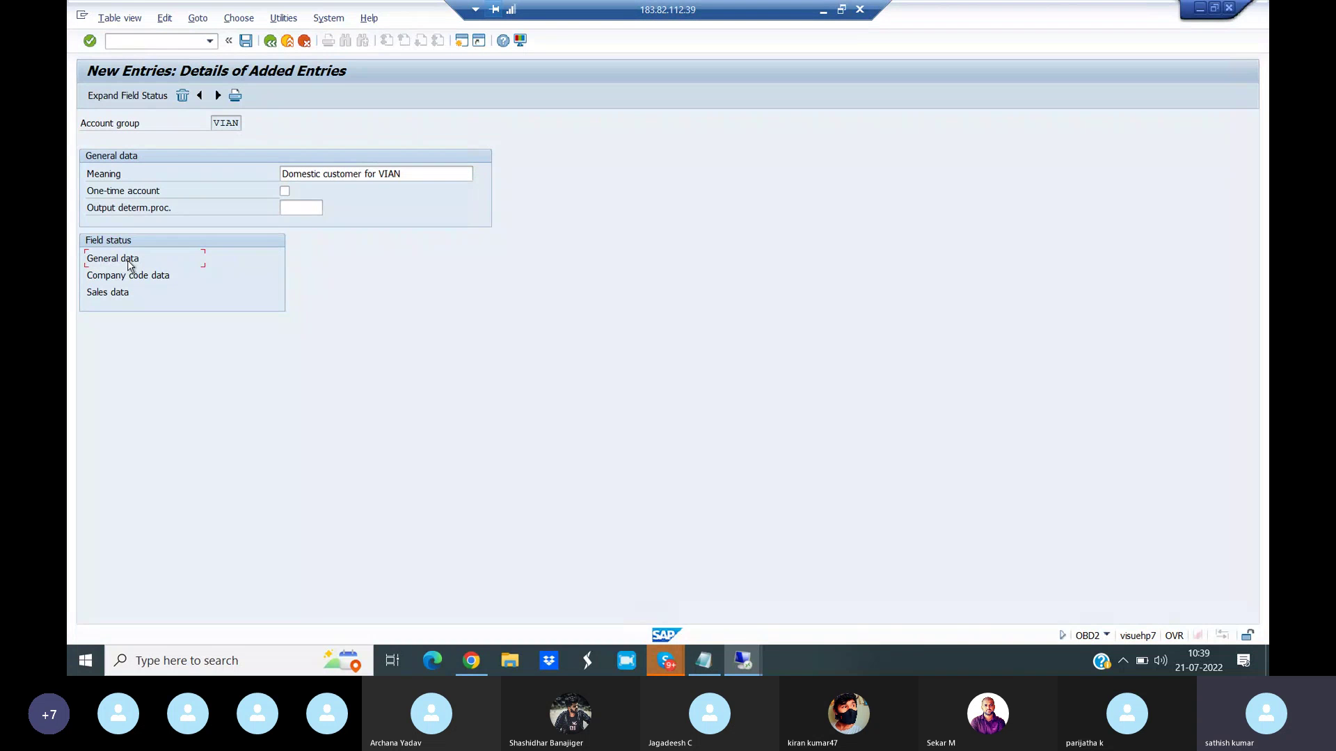
left_click(159, 281)
left_click(311, 174)
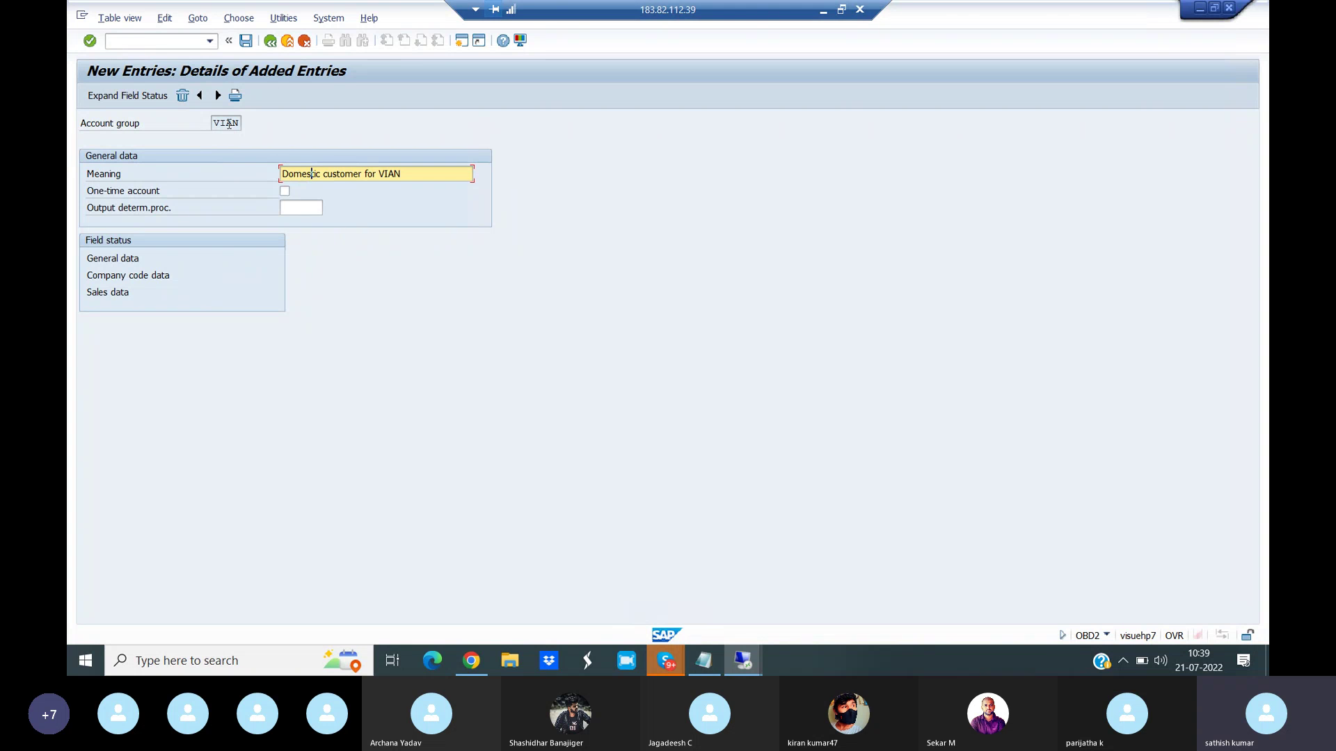
left_click(486, 661)
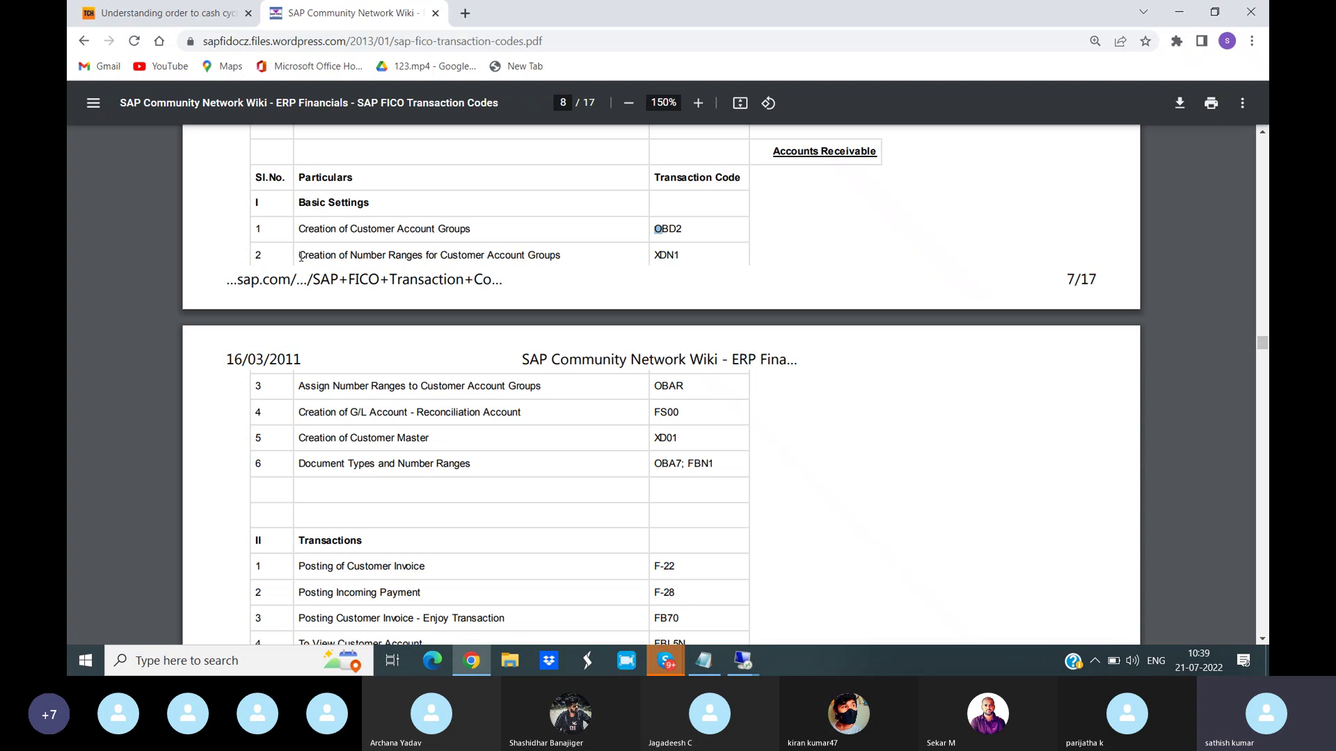
left_click_drag(301, 257, 714, 262)
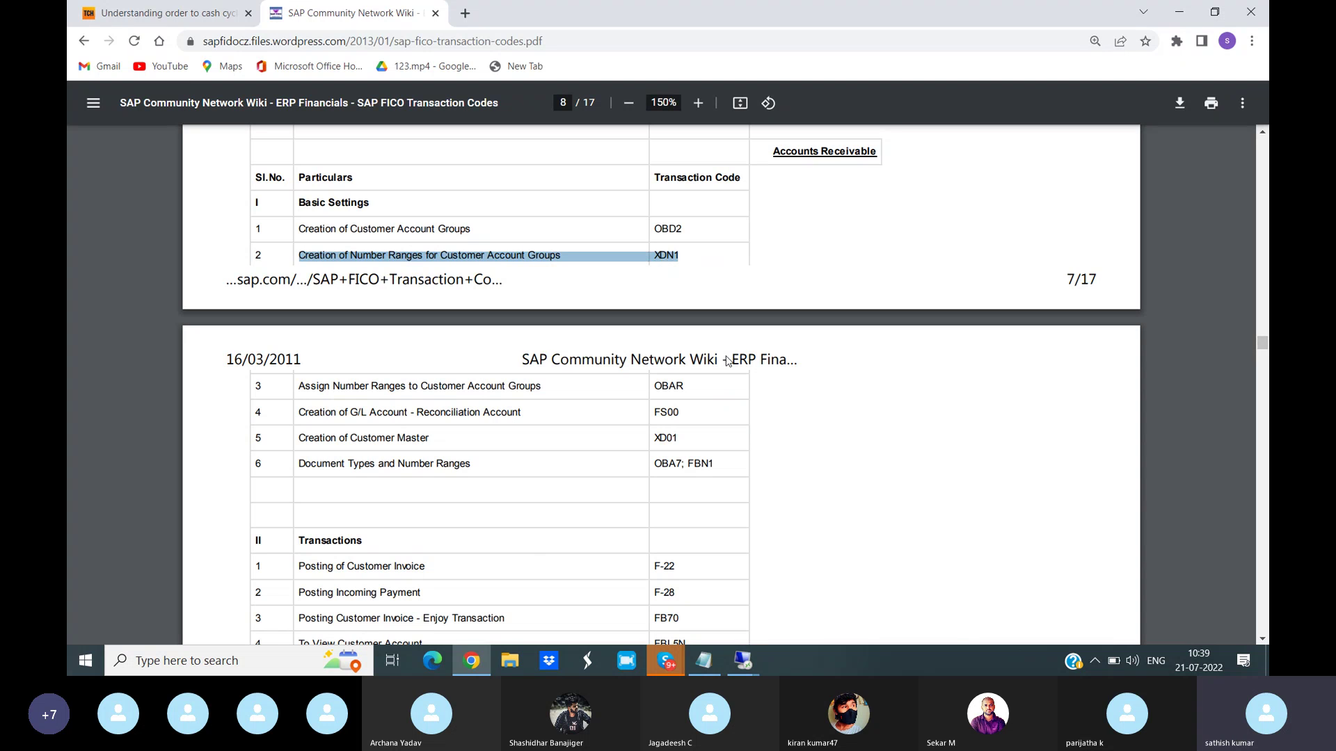
left_click(742, 662)
left_click(782, 611)
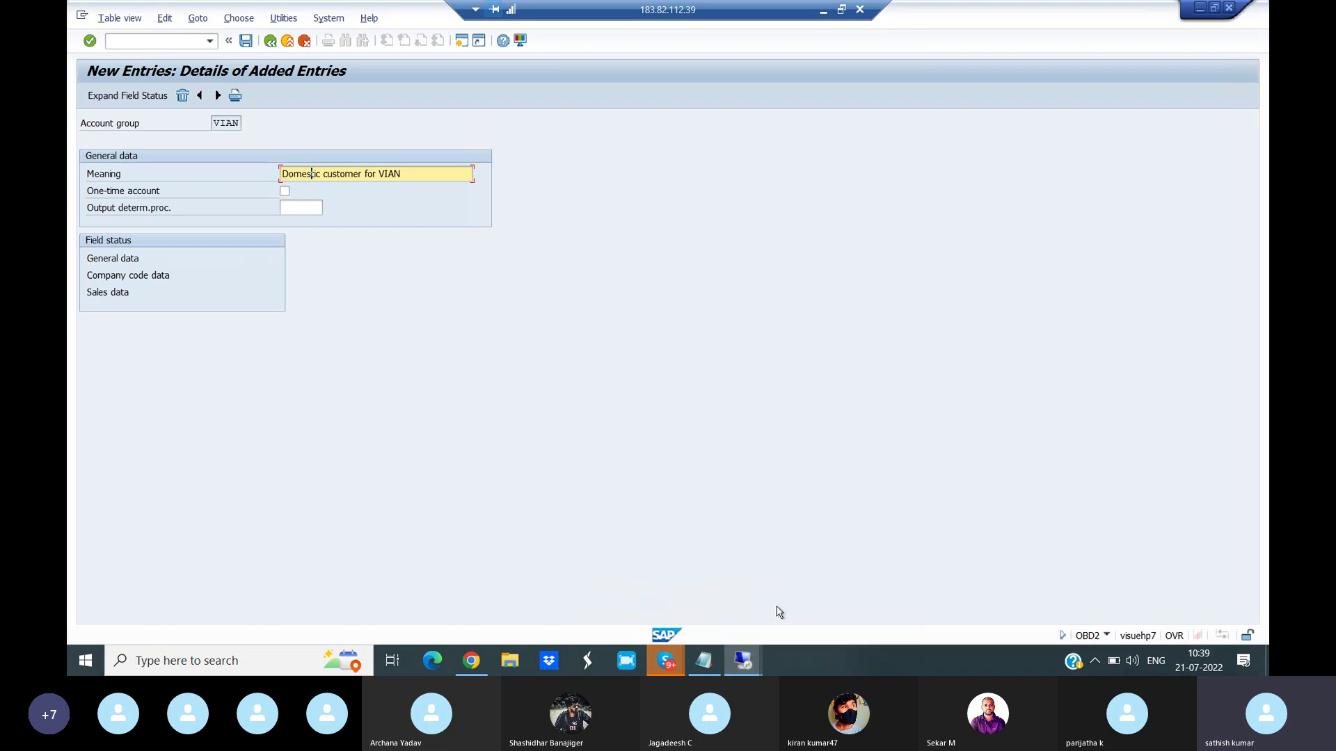
left_click(120, 40)
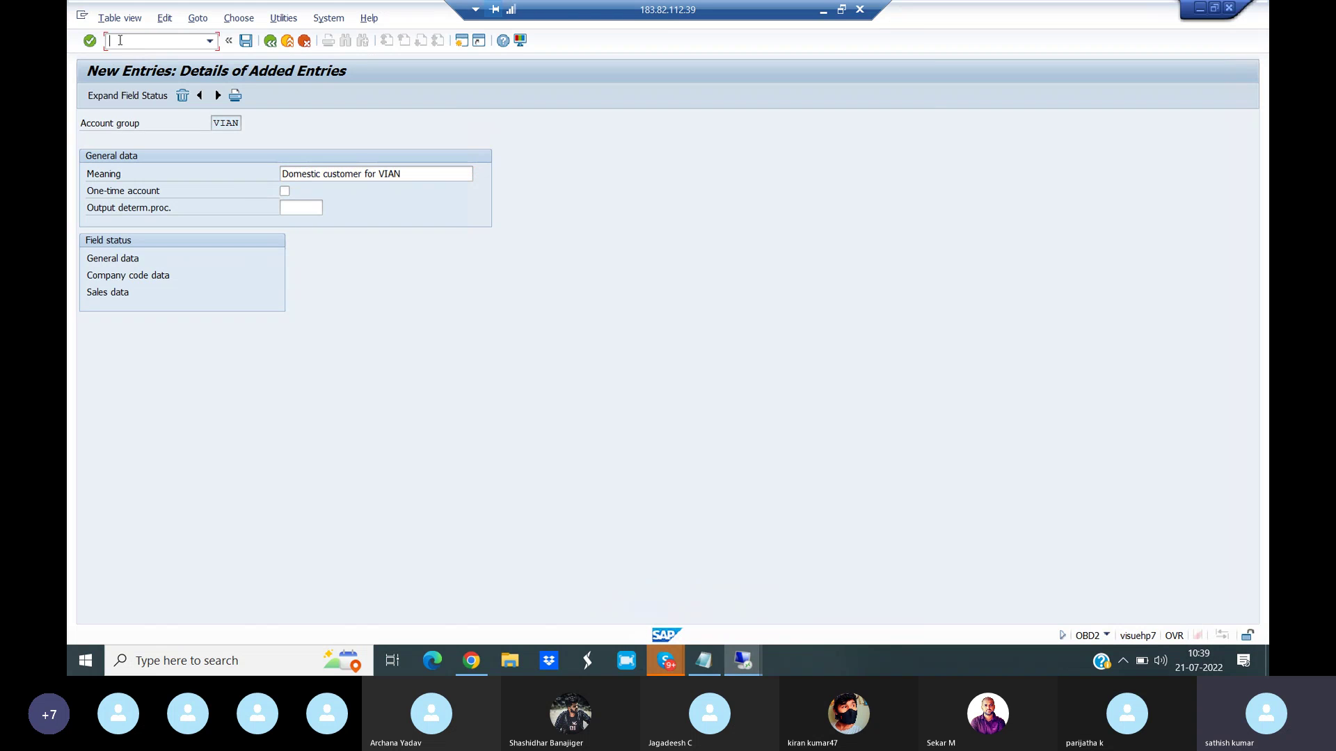
- Run XDN1 and open the customer number range intervals in change mode
type("/NXDN1")
key("Return")
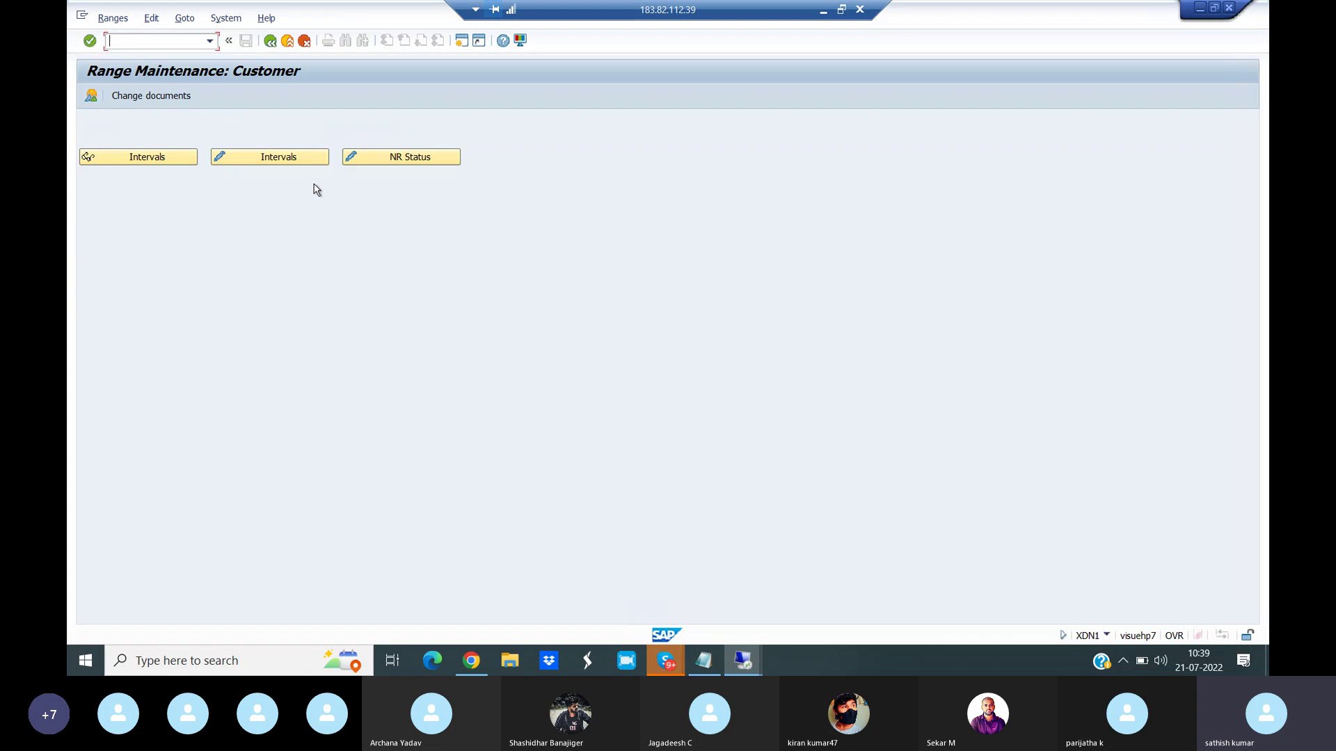
left_click(273, 158)
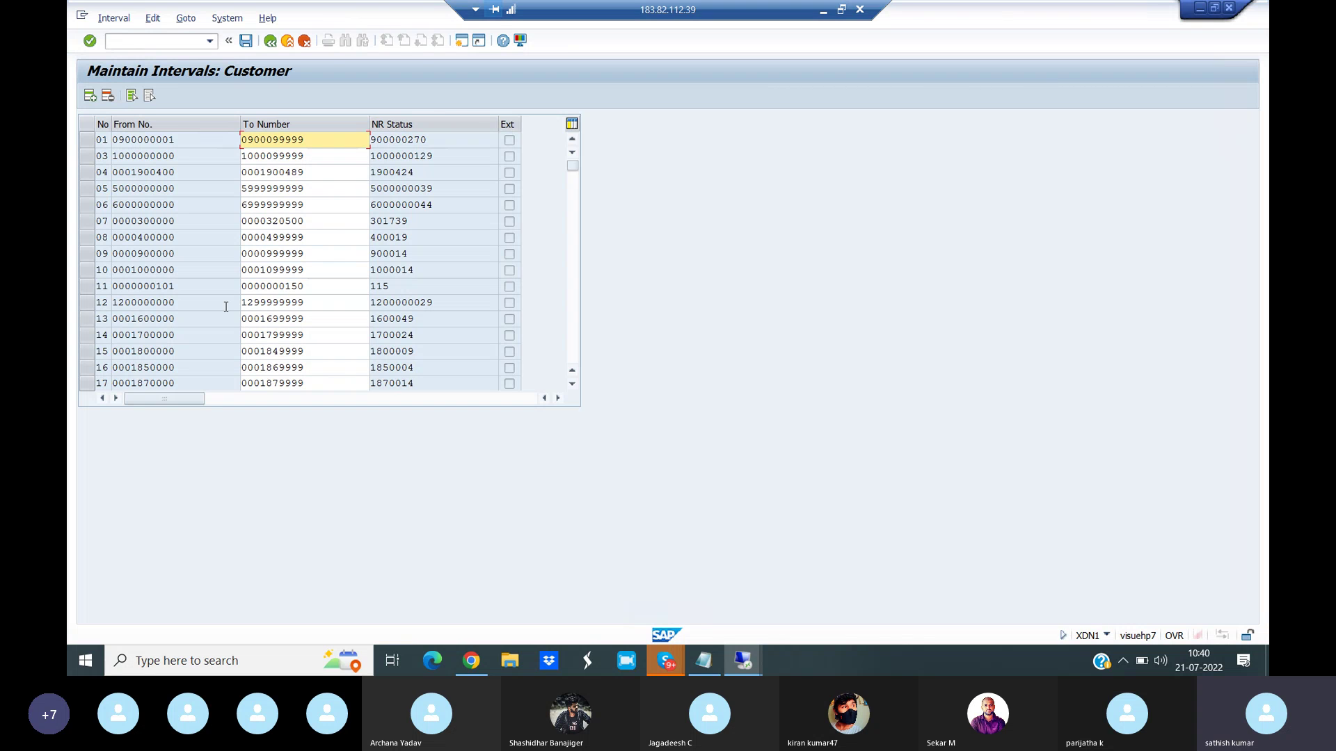
left_click(87, 291)
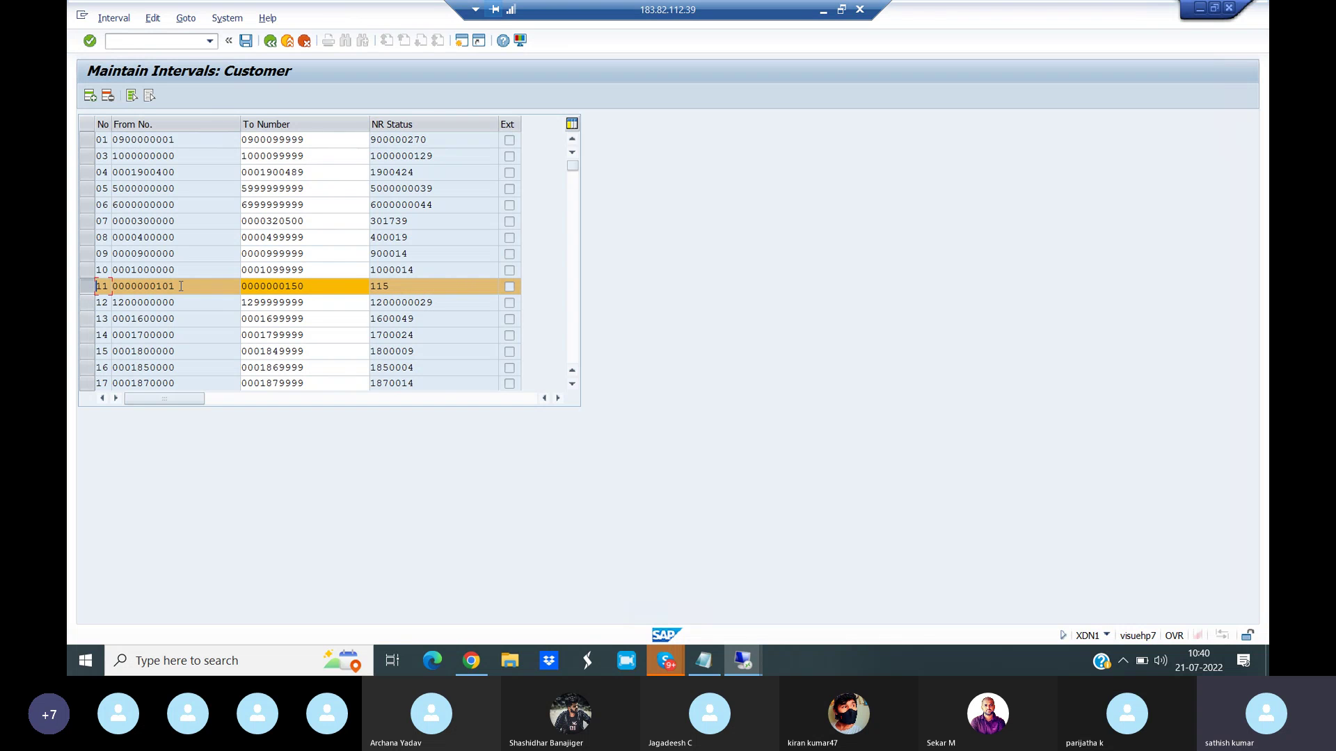
left_click(209, 286)
left_click(307, 285)
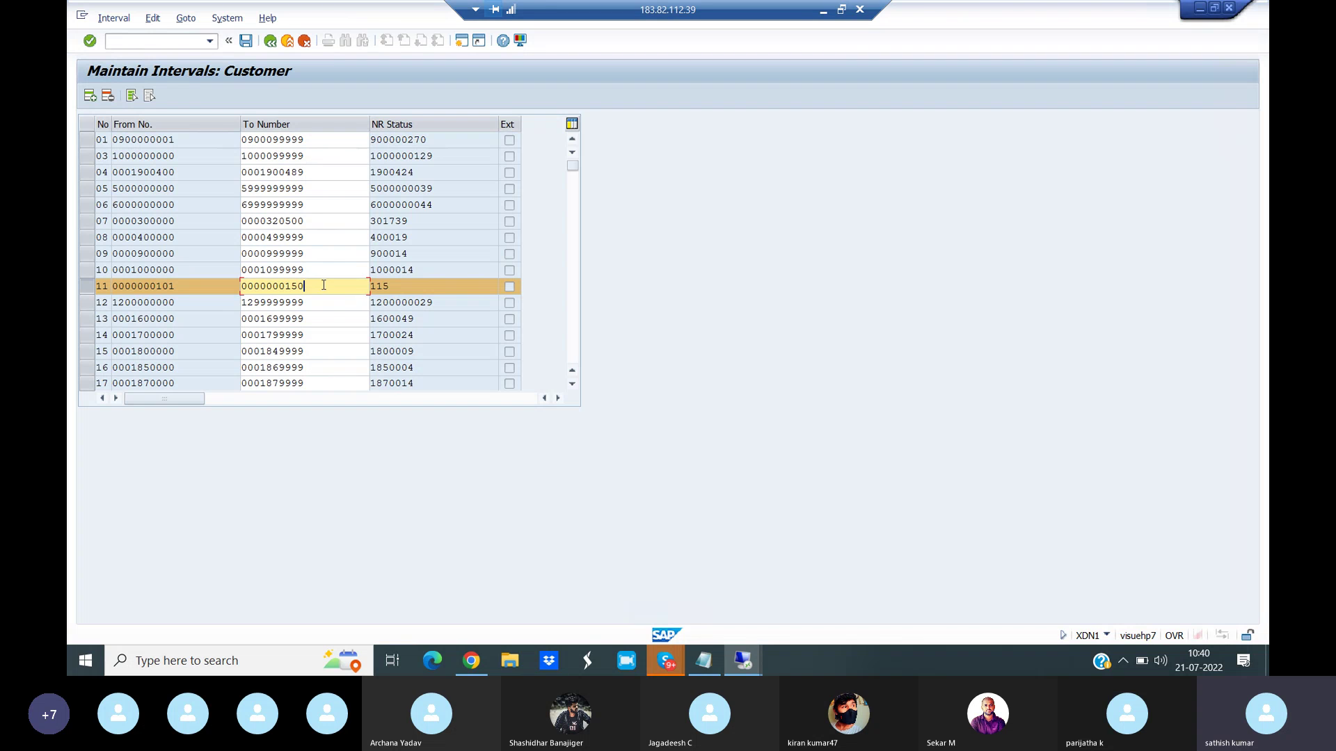
left_click(391, 286)
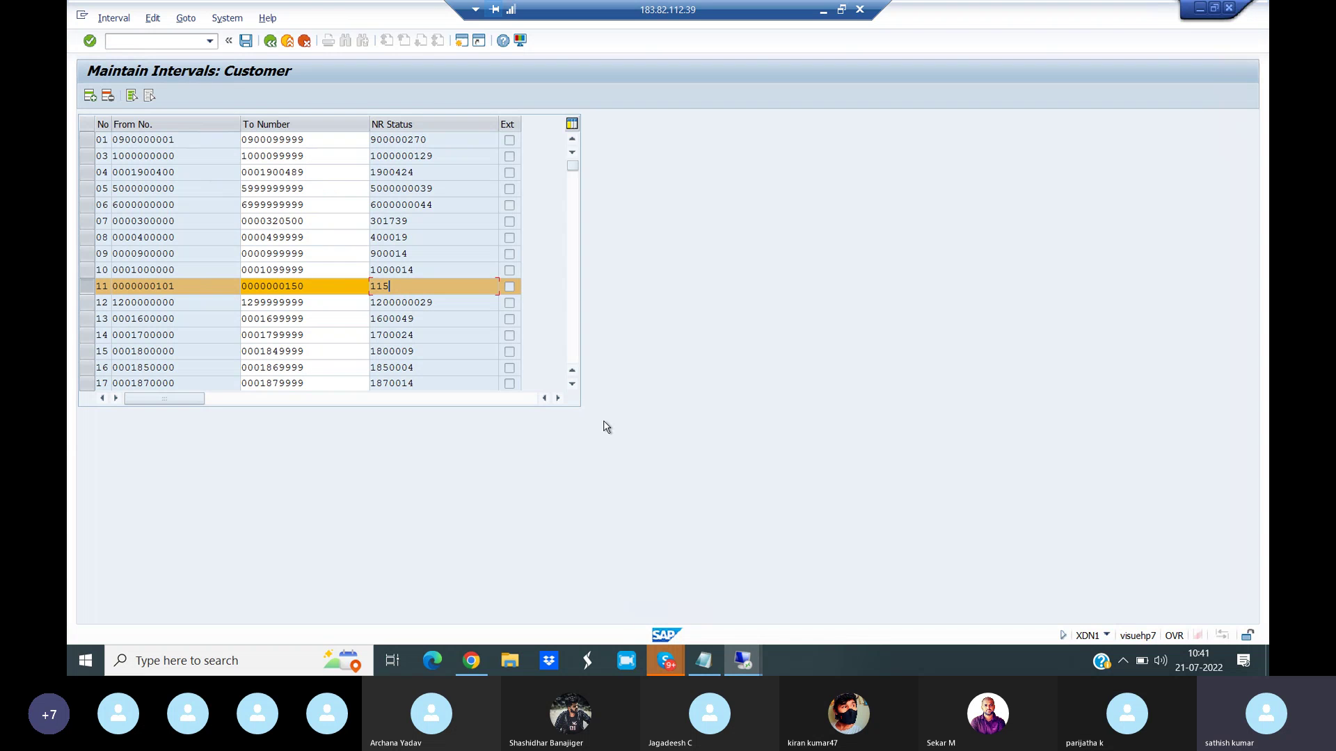
- Highlight the OBAR row (assign number ranges to customer account groups) in the PDF, then return to SAP
left_click(483, 665)
left_click_drag(304, 386, 685, 387)
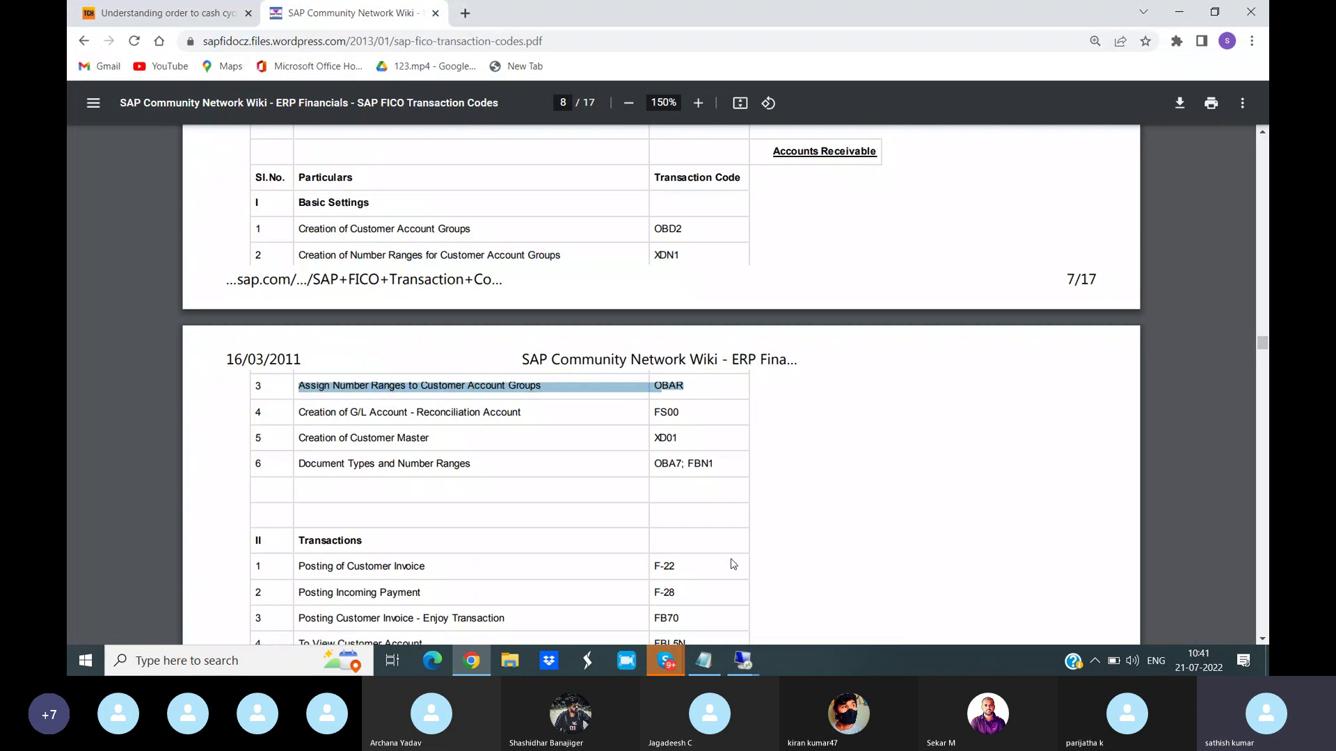
left_click(741, 662)
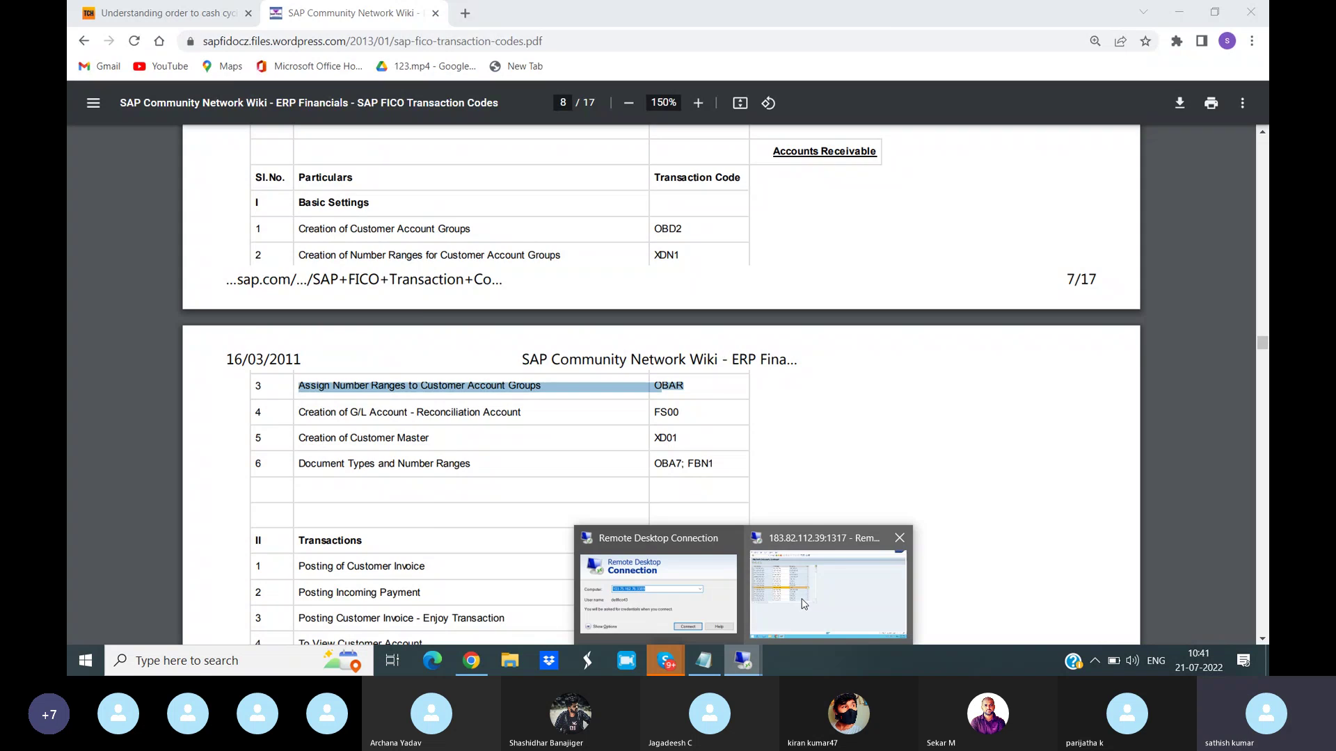
left_click(804, 602)
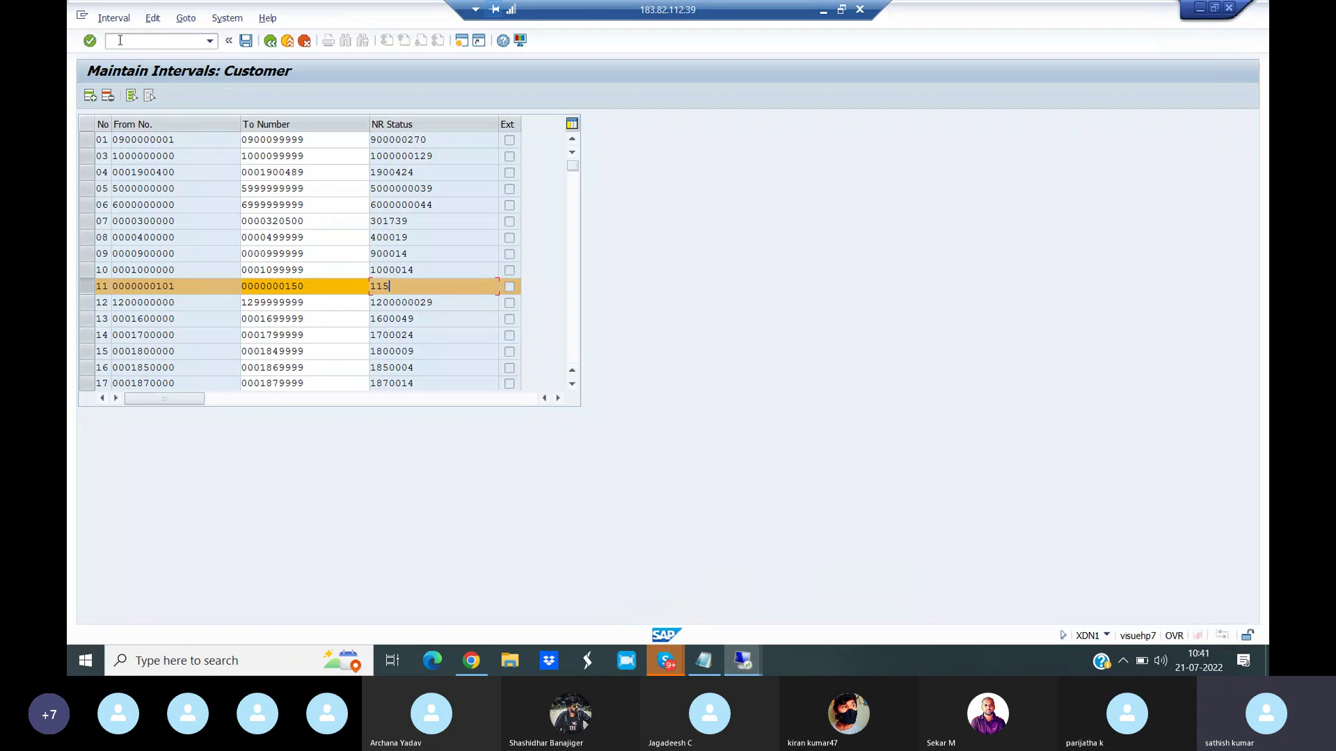
- In OBAR, enter number range 11 for customer account group VIAN
type("/NOBAR")
key("Return")
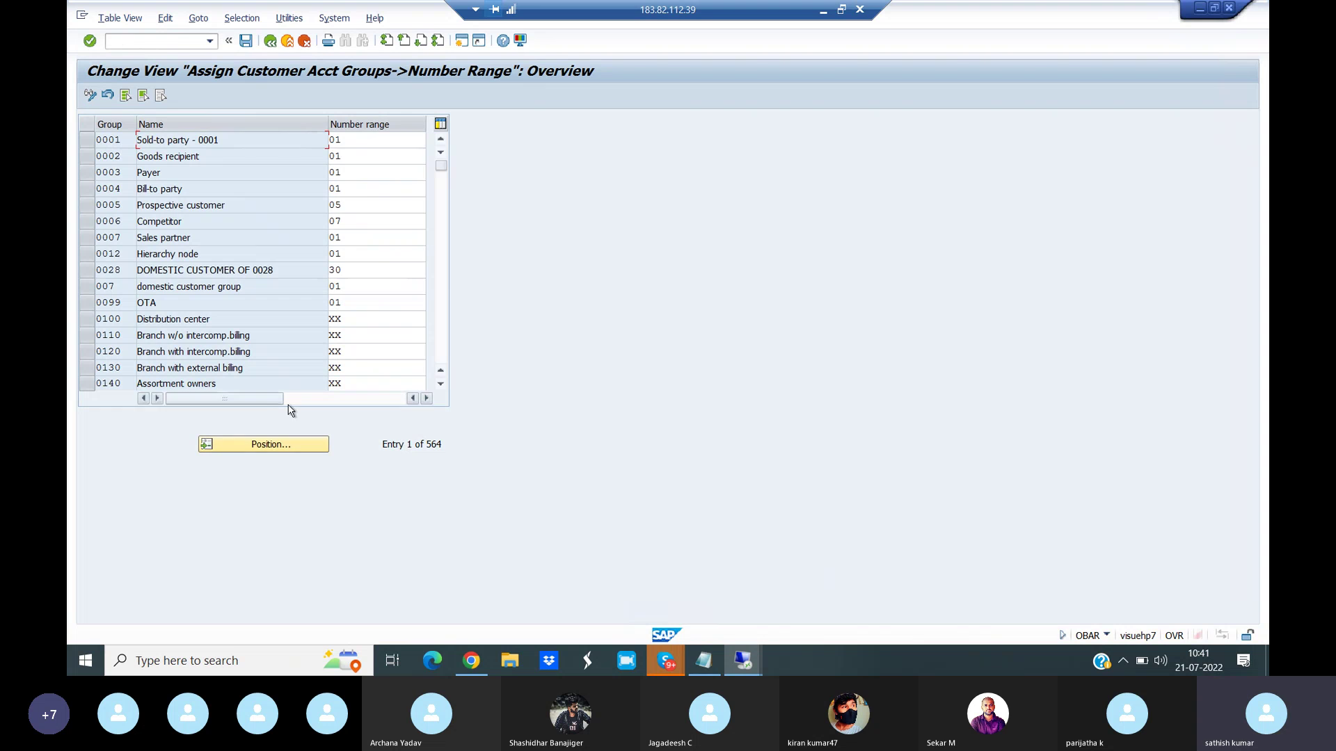
left_click(290, 447)
type("VIAN")
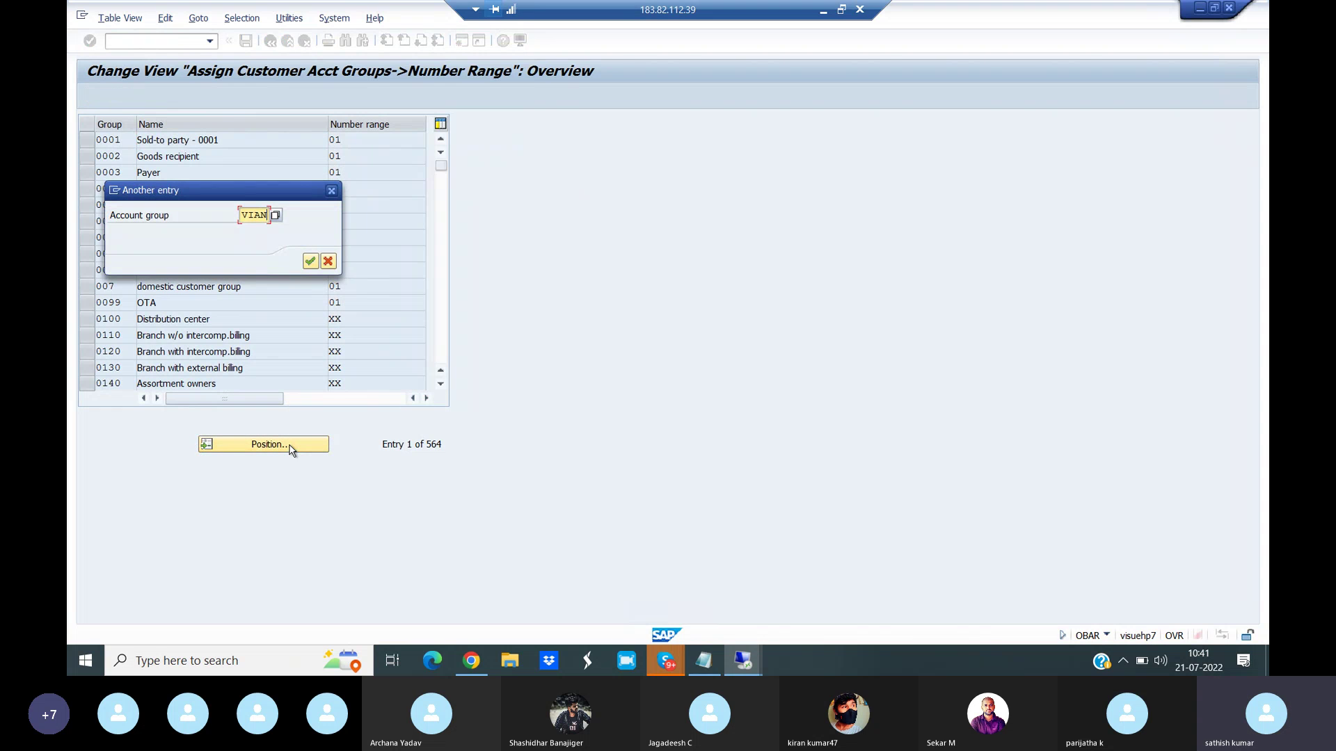
left_click(310, 262)
double_click(375, 156)
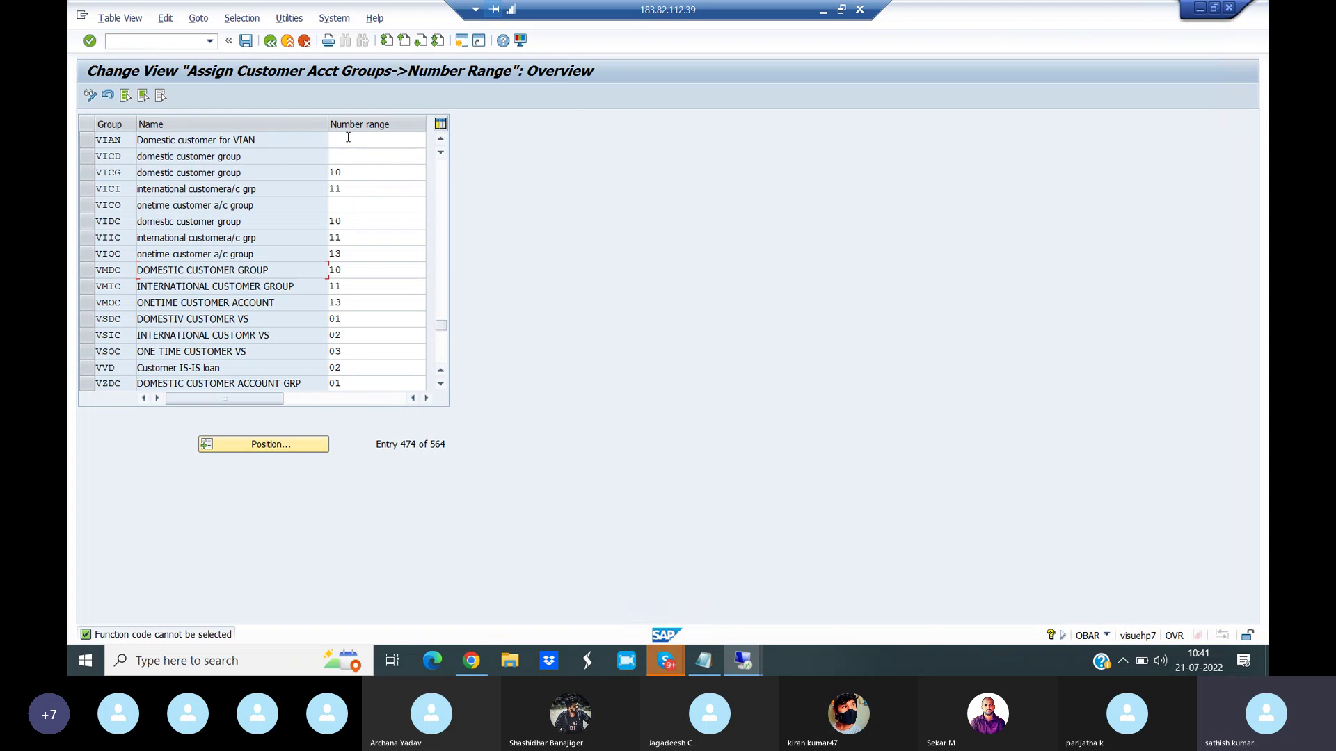
left_click(348, 138)
type("11")
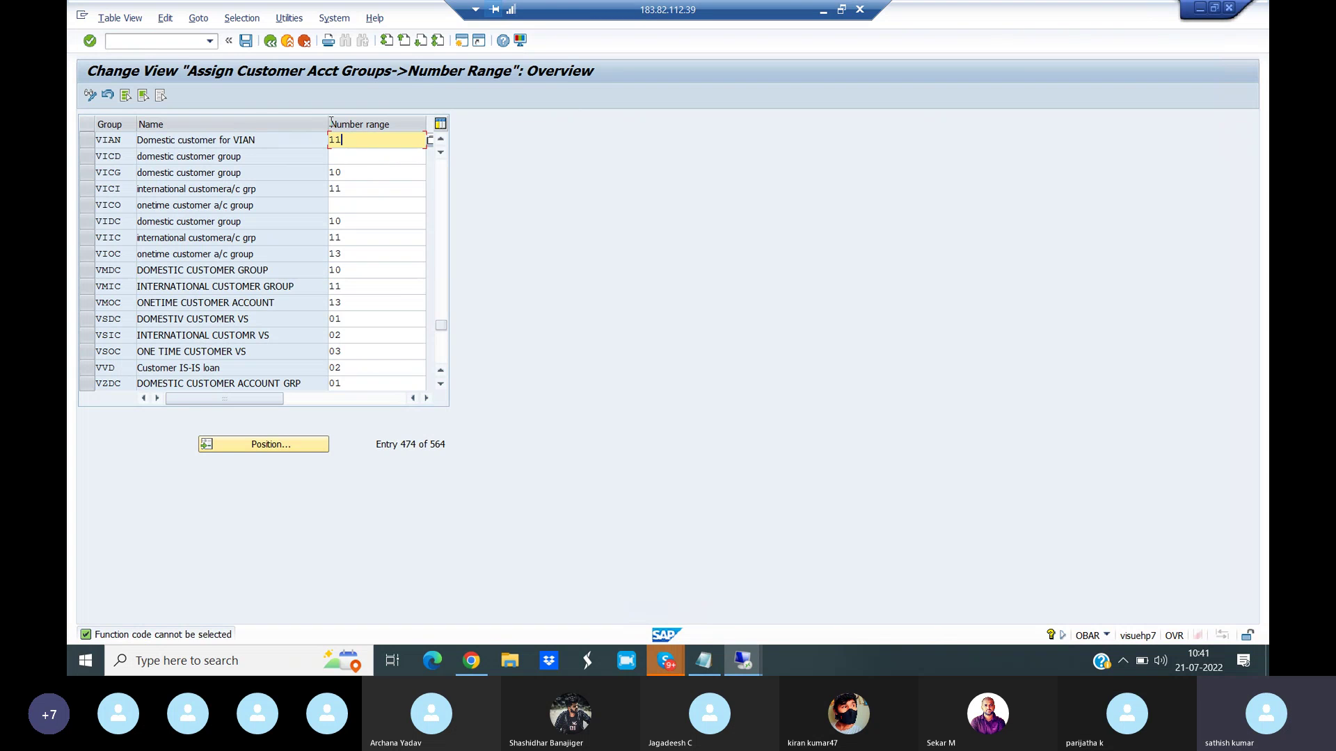
- Save the assignment under the customizing request and highlight the FS00 row in the reference PDF
left_click(246, 41)
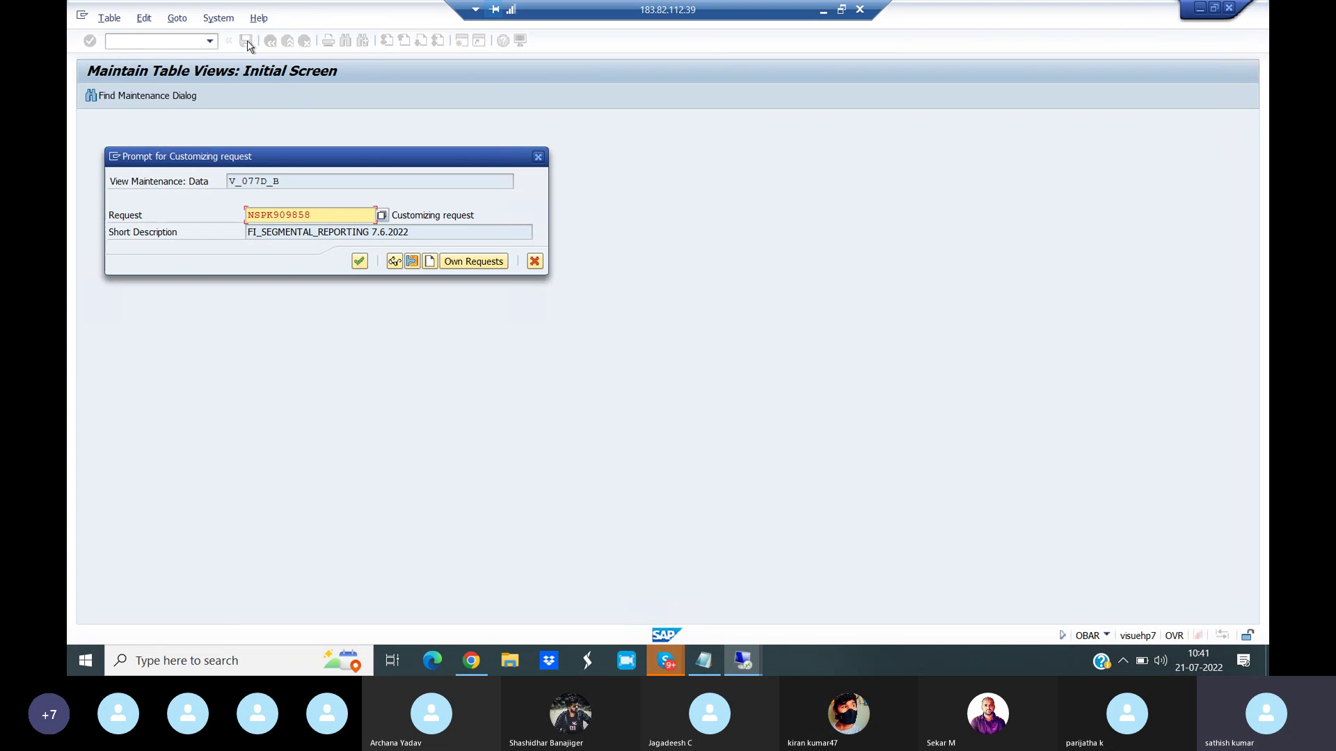
left_click(361, 266)
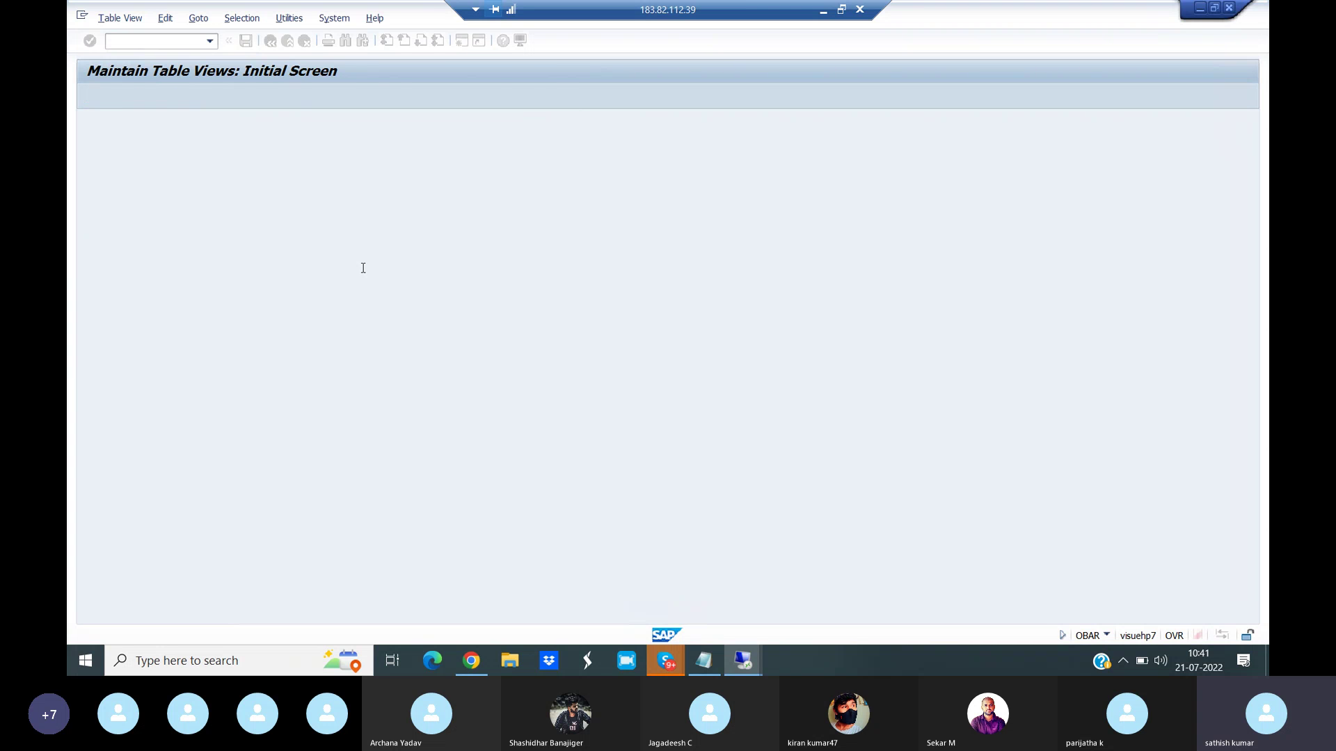
left_click(471, 660)
left_click_drag(302, 411, 701, 415)
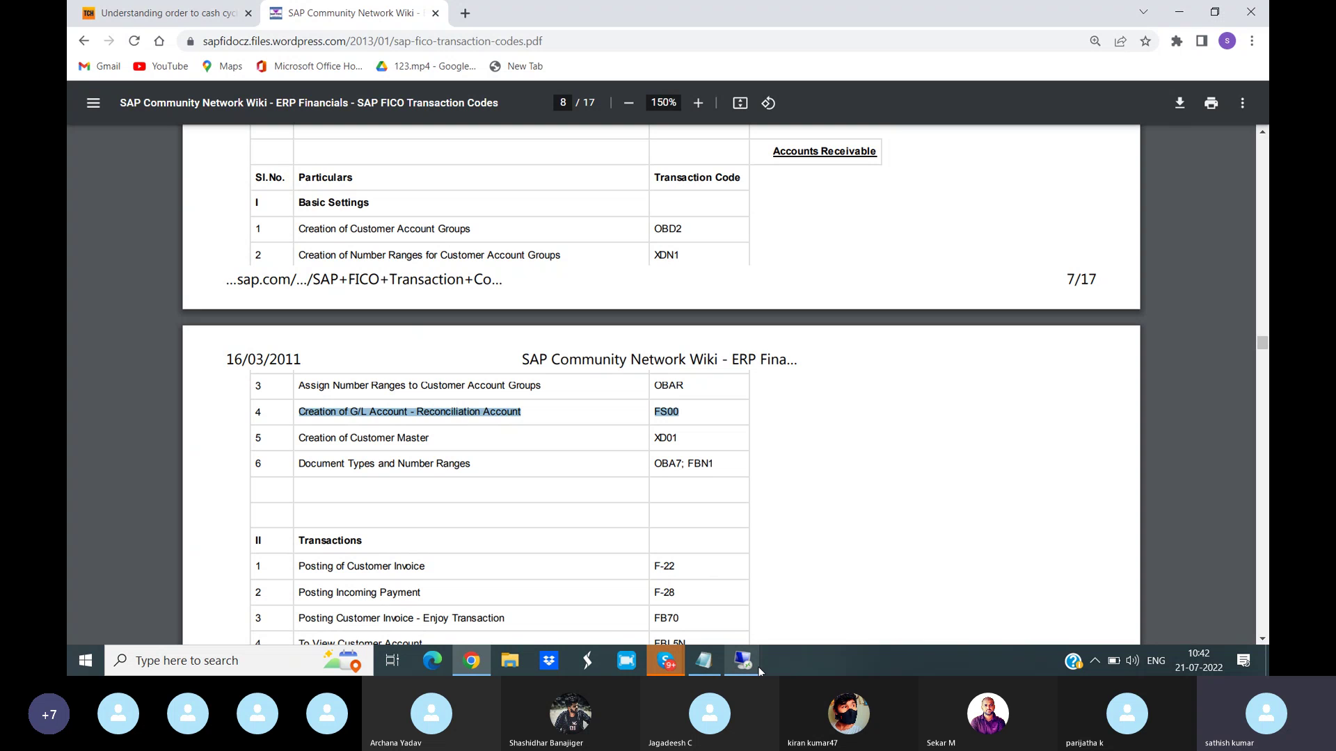
- Open FS00 central G/L account editing, then start a second session with /NOBD
mouse_move(754, 666)
left_click(818, 619)
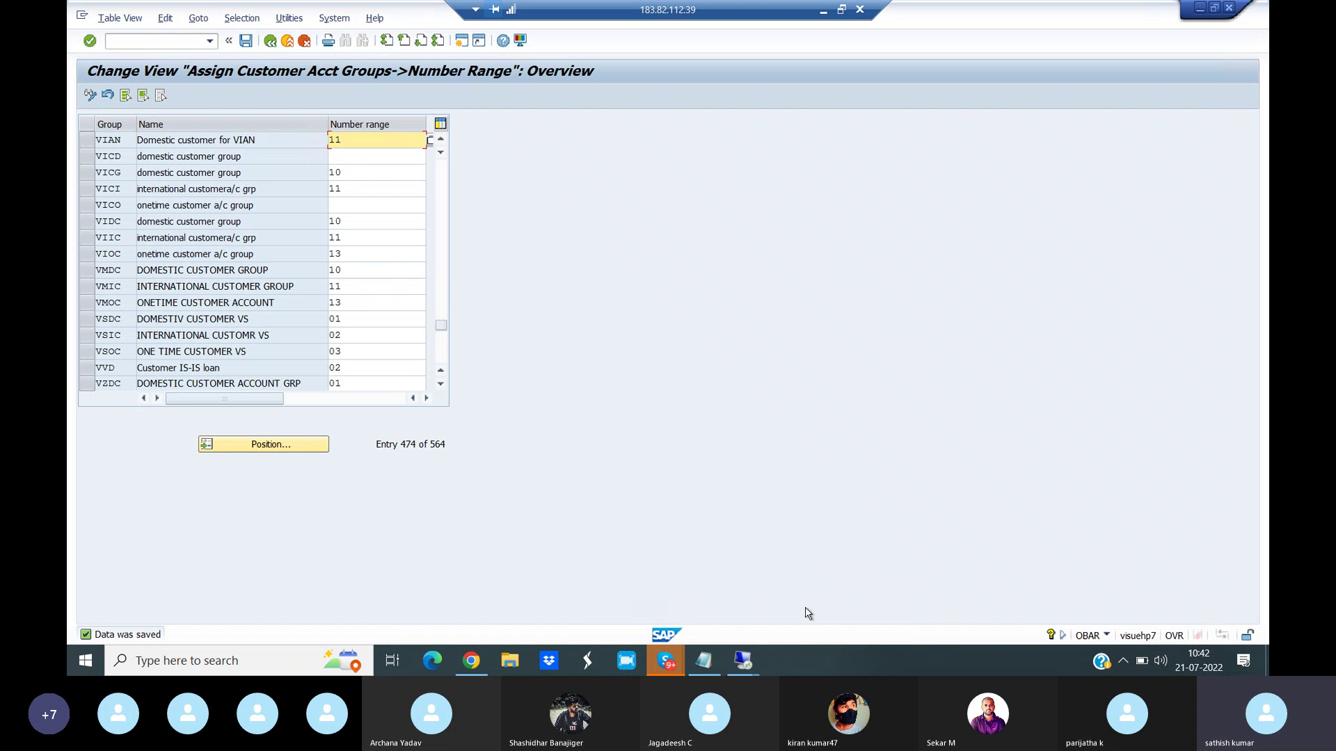
left_click(124, 39)
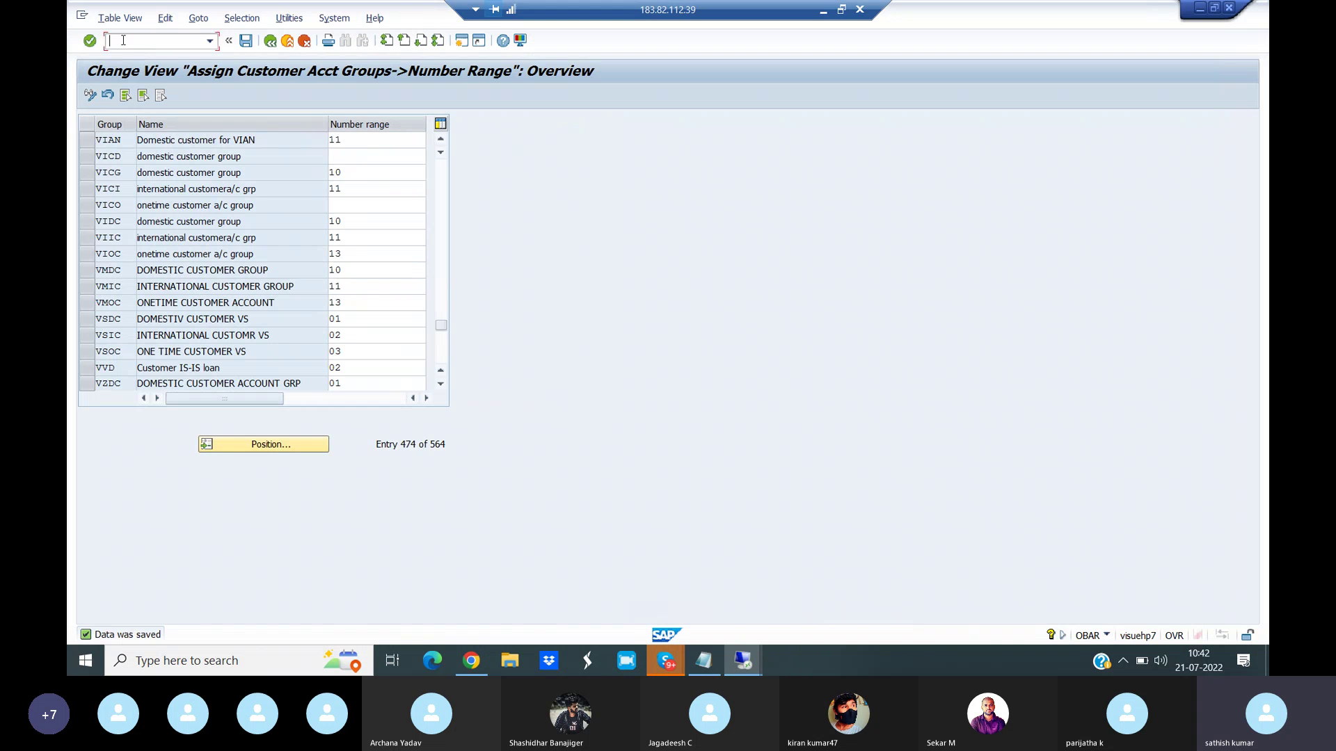
type("/NFS00")
key("Return")
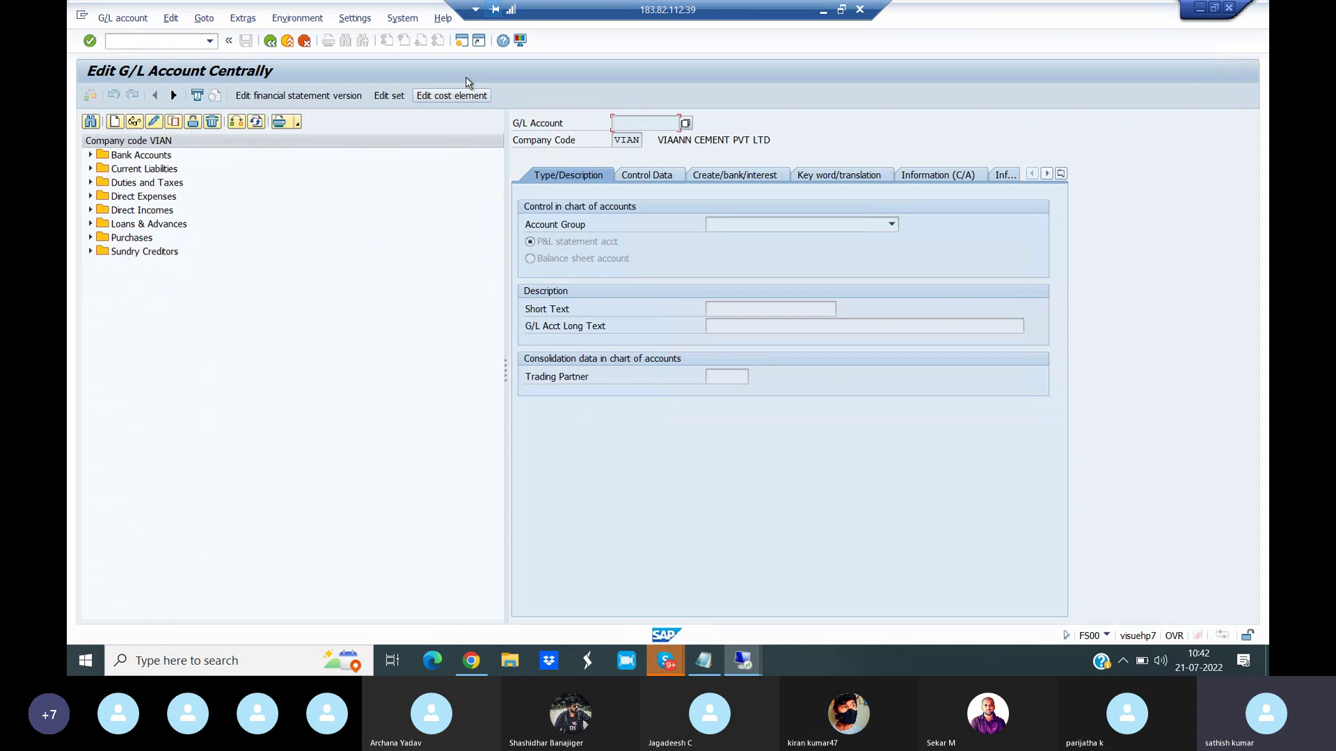
left_click(461, 41)
type("/NOBD4")
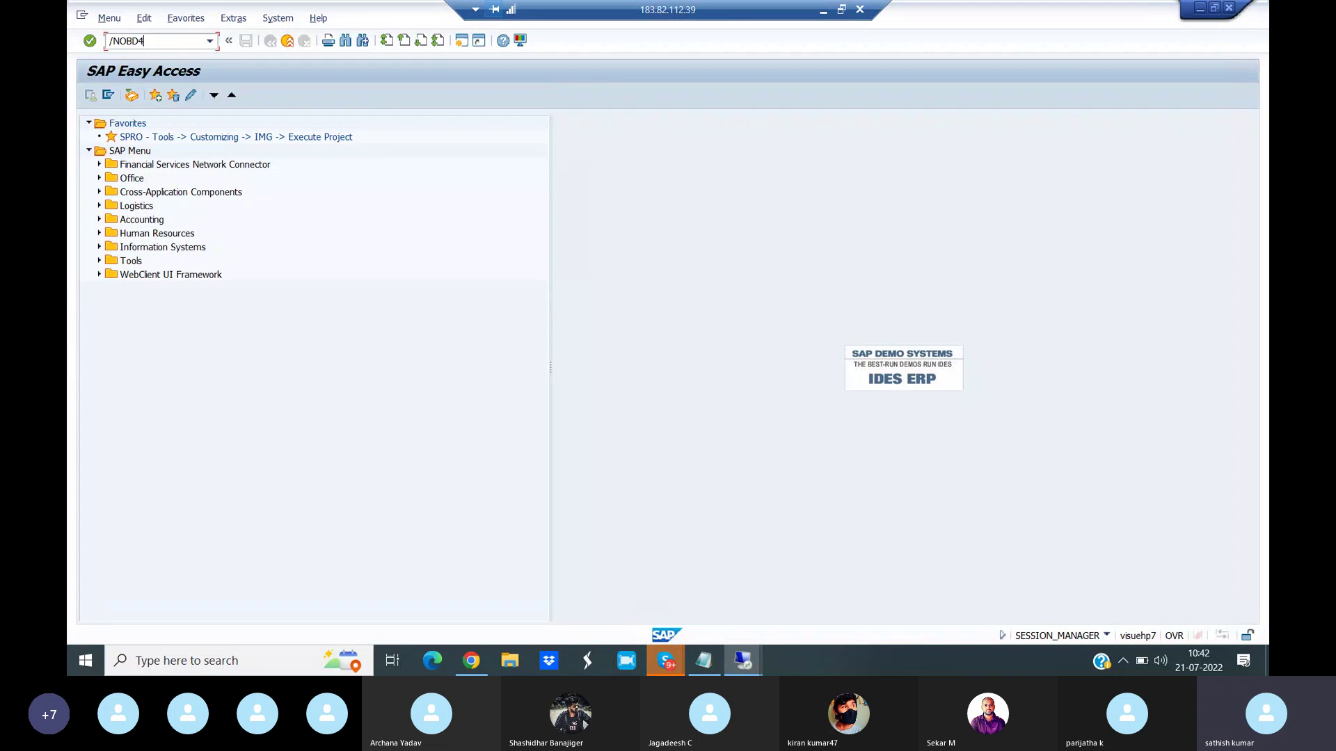
- Check that VIAN's SDRS Sundry Debtors group starts at 207000 in OBD4, then close that session
key("Return")
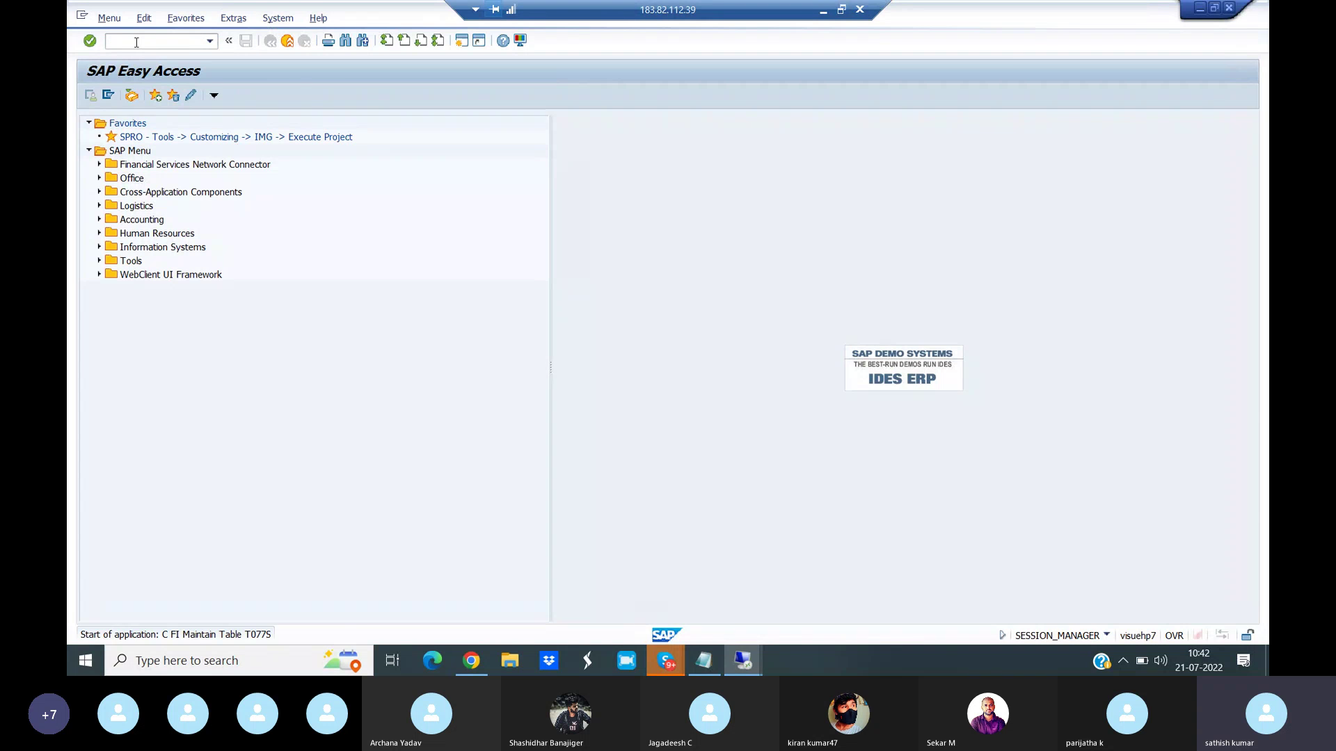
left_click(274, 614)
type("VIAN")
key("Return")
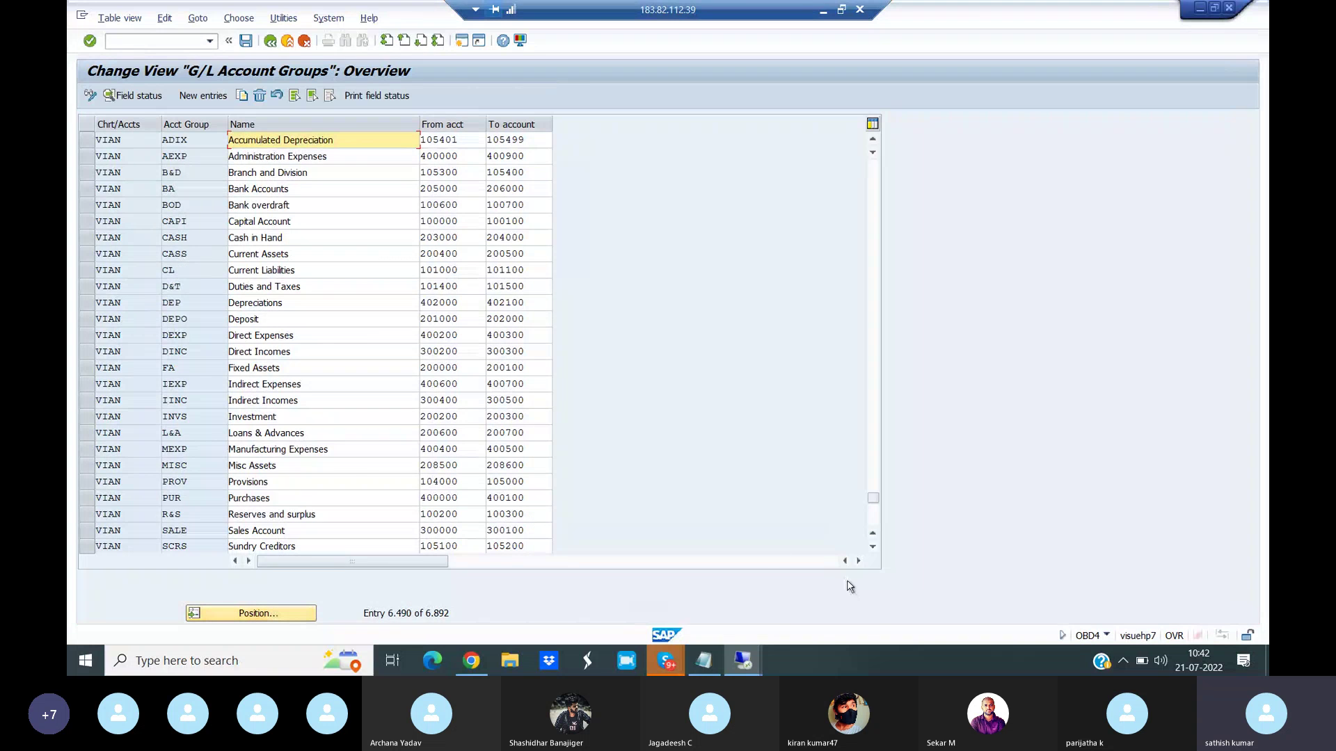
left_click(873, 547)
left_click(872, 547)
left_click(873, 547)
left_click(872, 548)
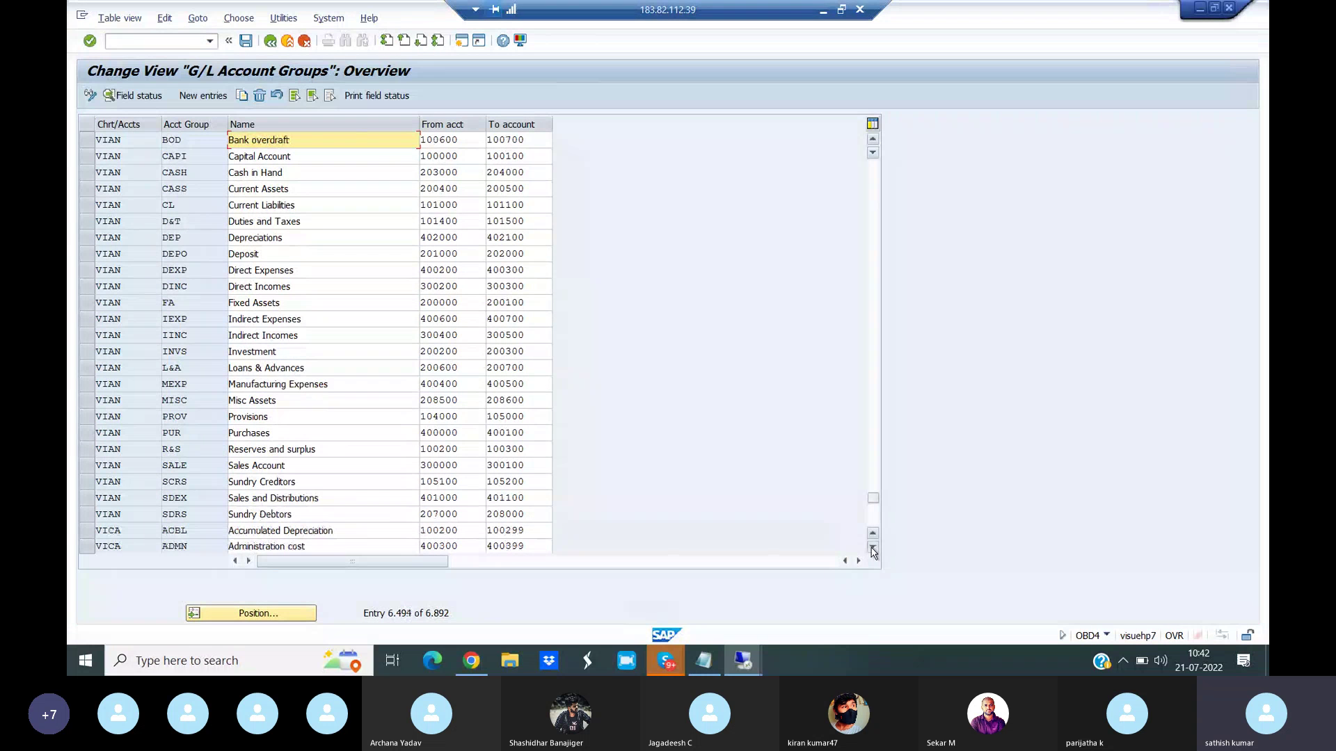
left_click(87, 514)
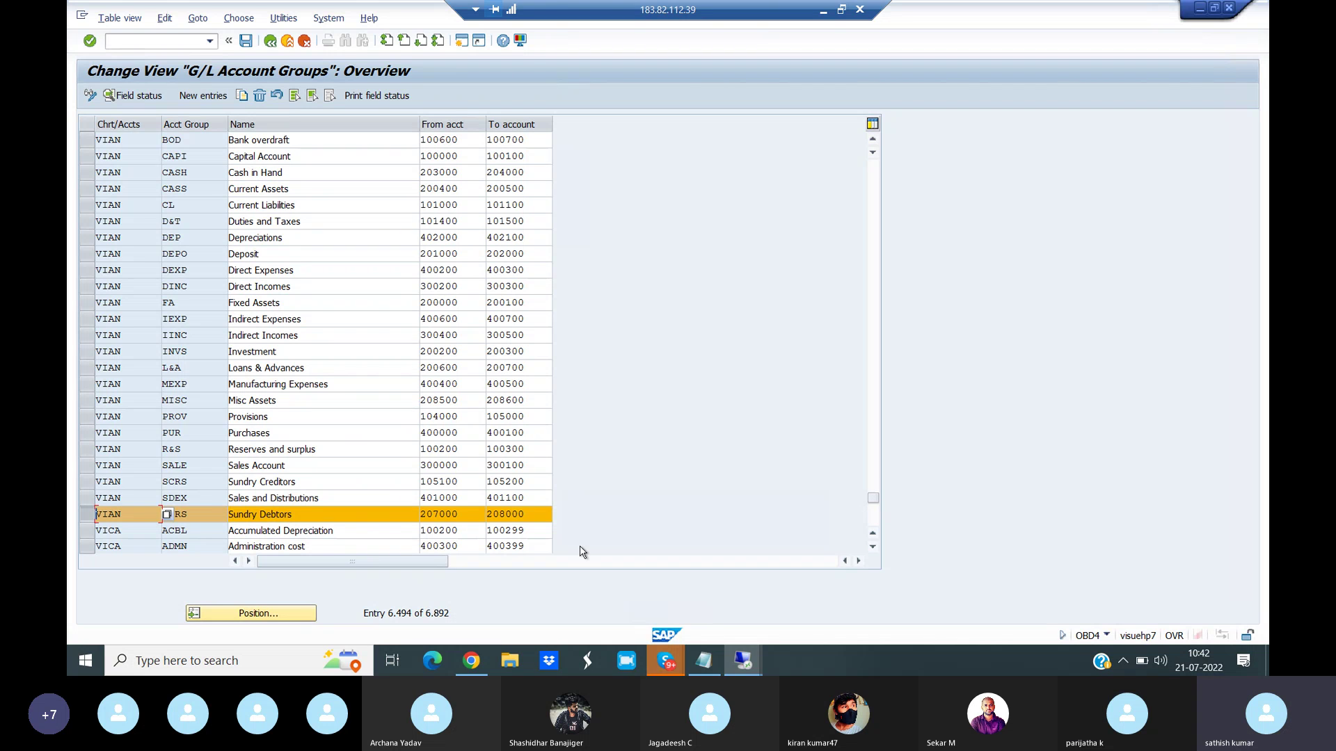
double_click(480, 514)
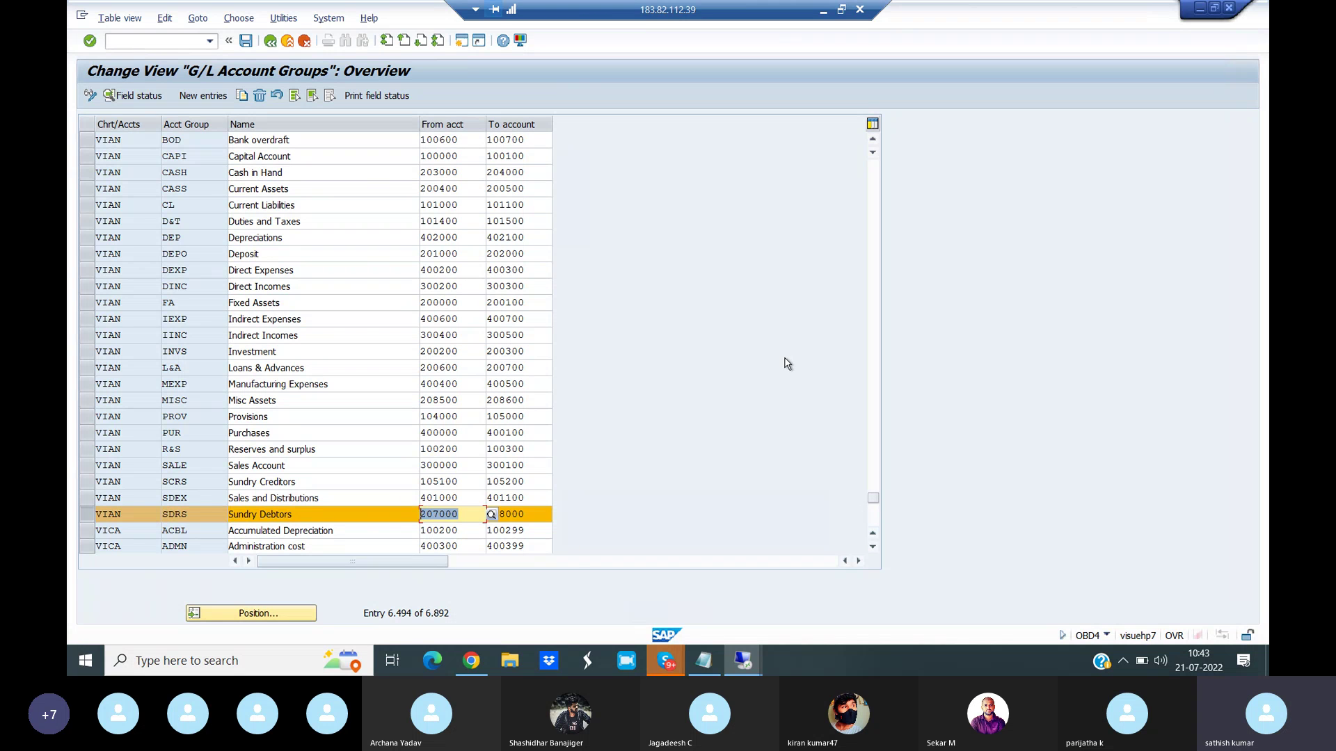
left_click(1229, 8)
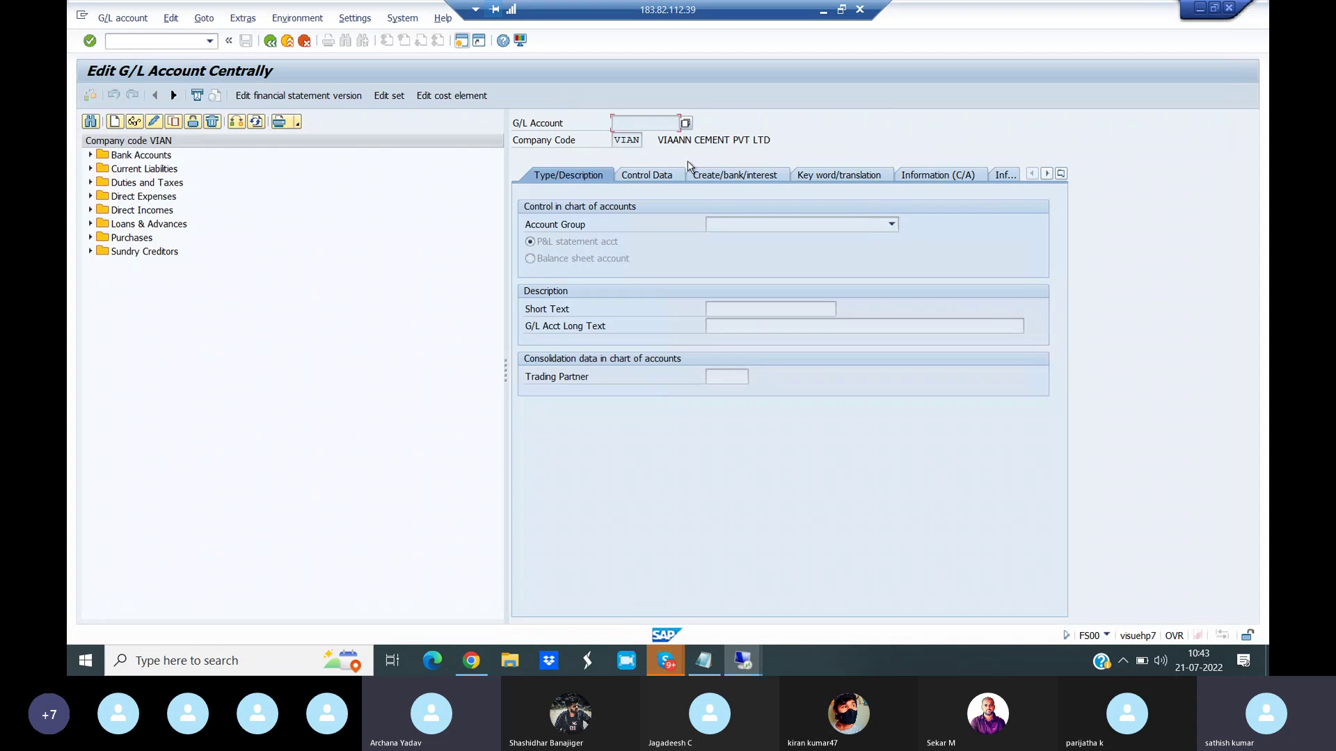
- Start creating G/L account 207000 in account group SDRS Sundry Debtors
left_click(115, 122)
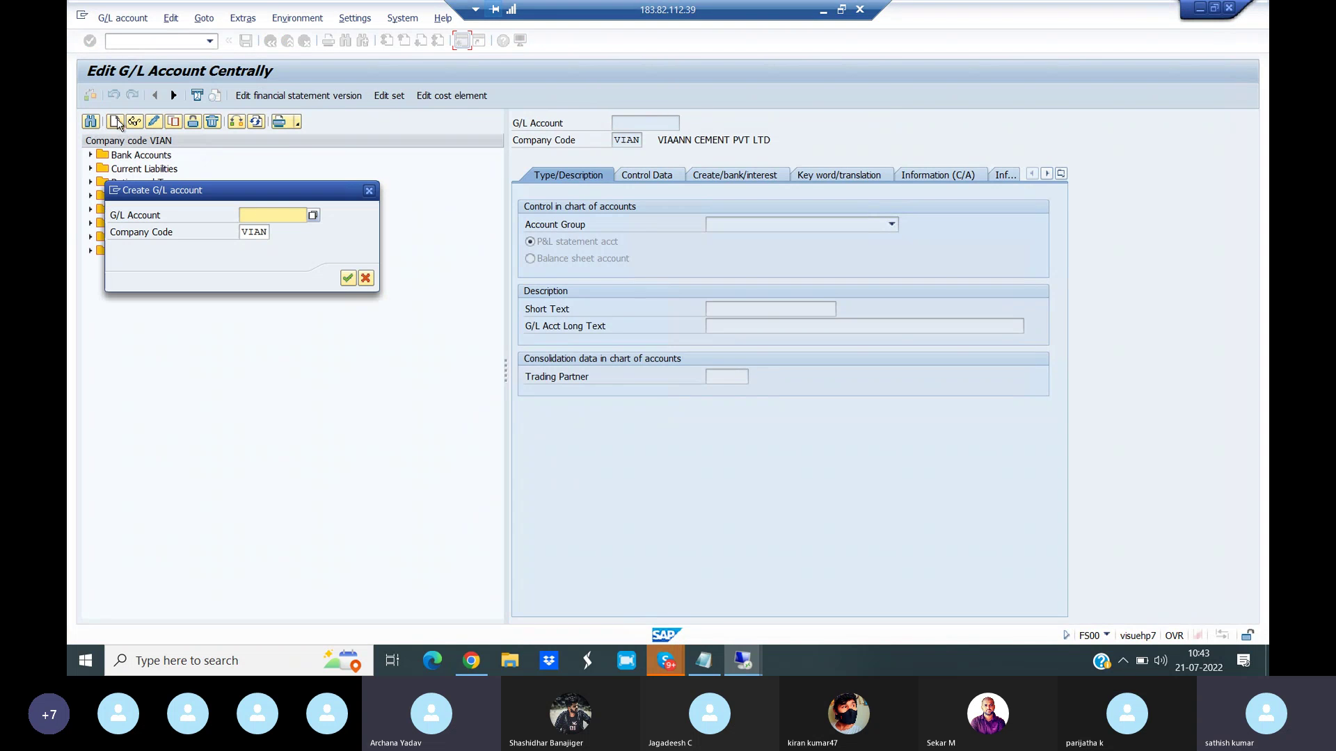
type("20")
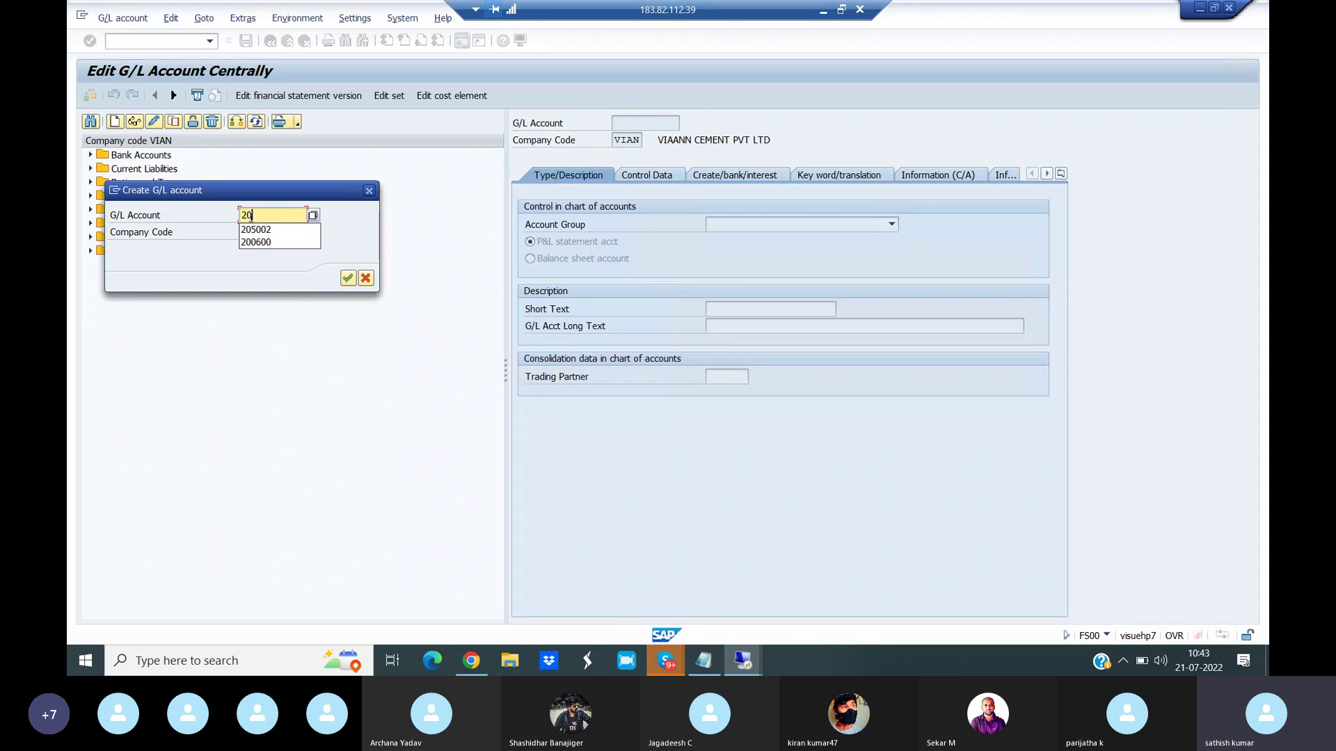
type("7000")
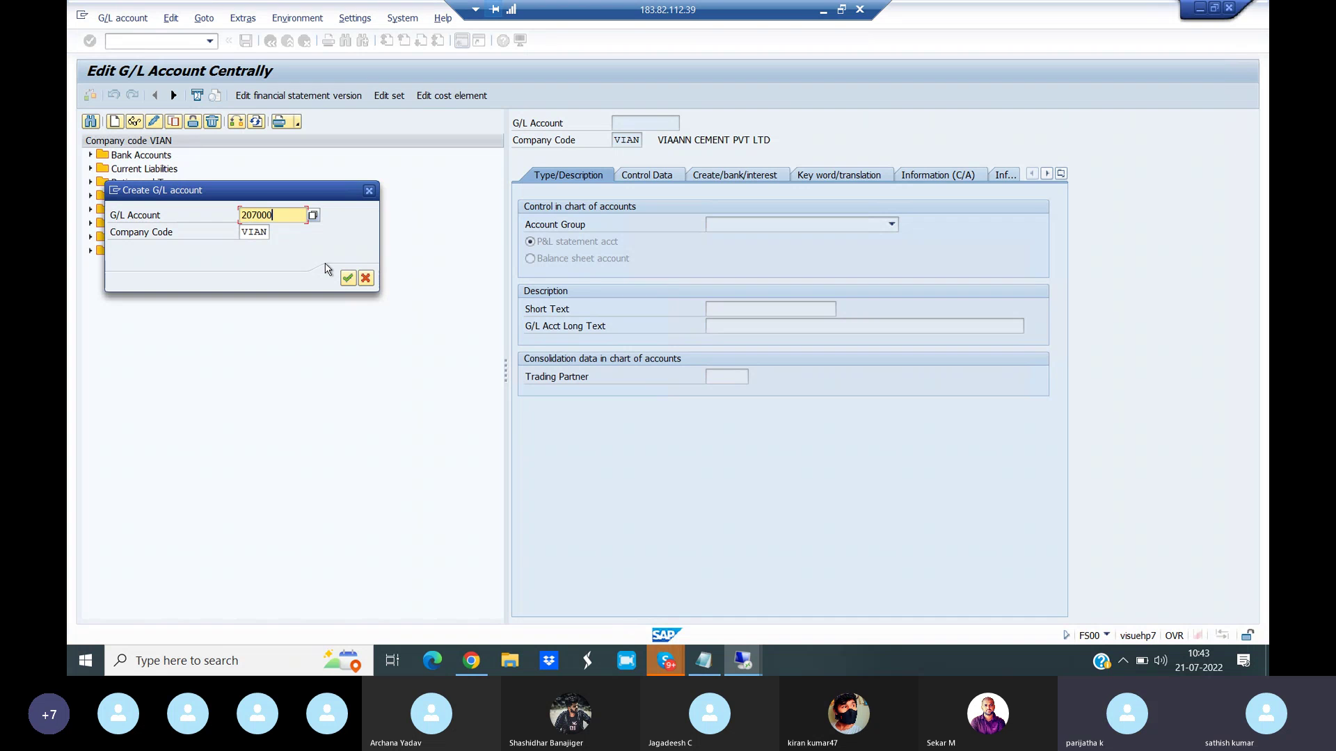
left_click(347, 278)
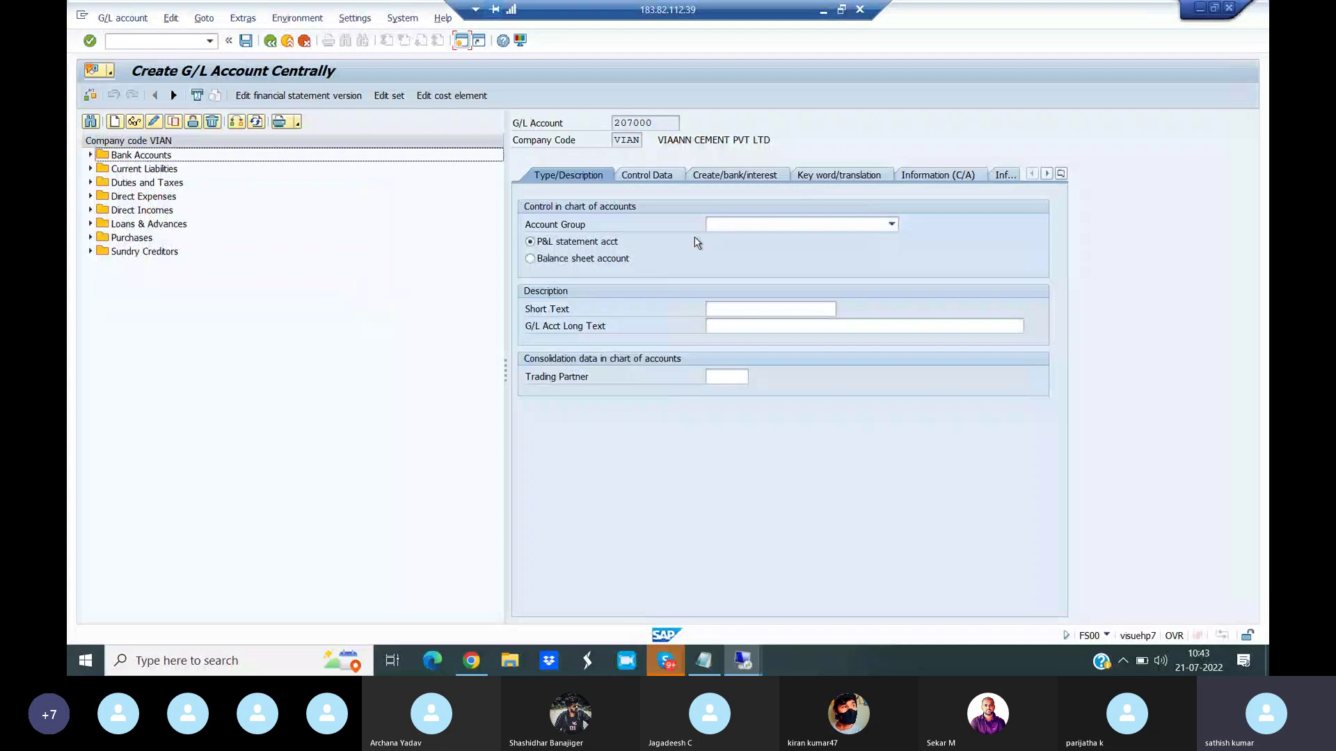
left_click(764, 226)
left_click(891, 402)
left_click(891, 402)
left_click(891, 402)
left_click(891, 403)
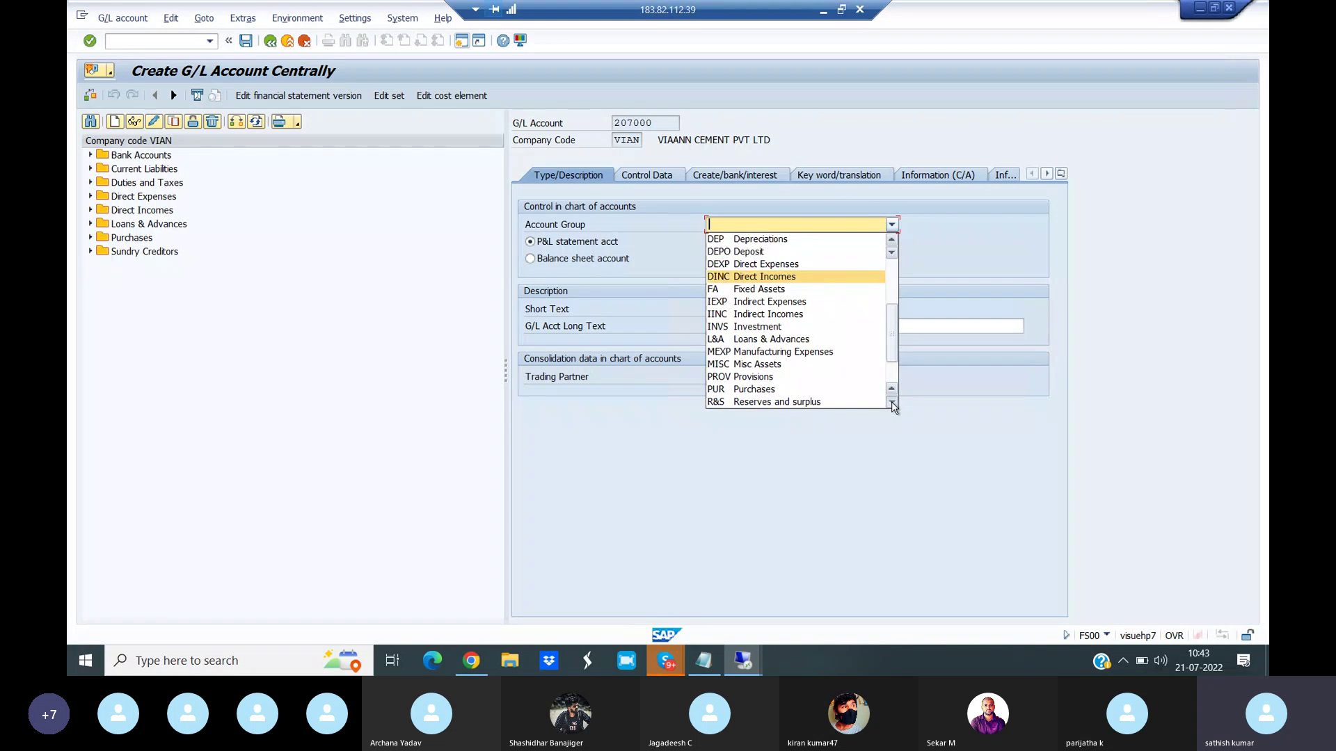
left_click(891, 402)
left_click(892, 402)
left_click(891, 402)
left_click(783, 390)
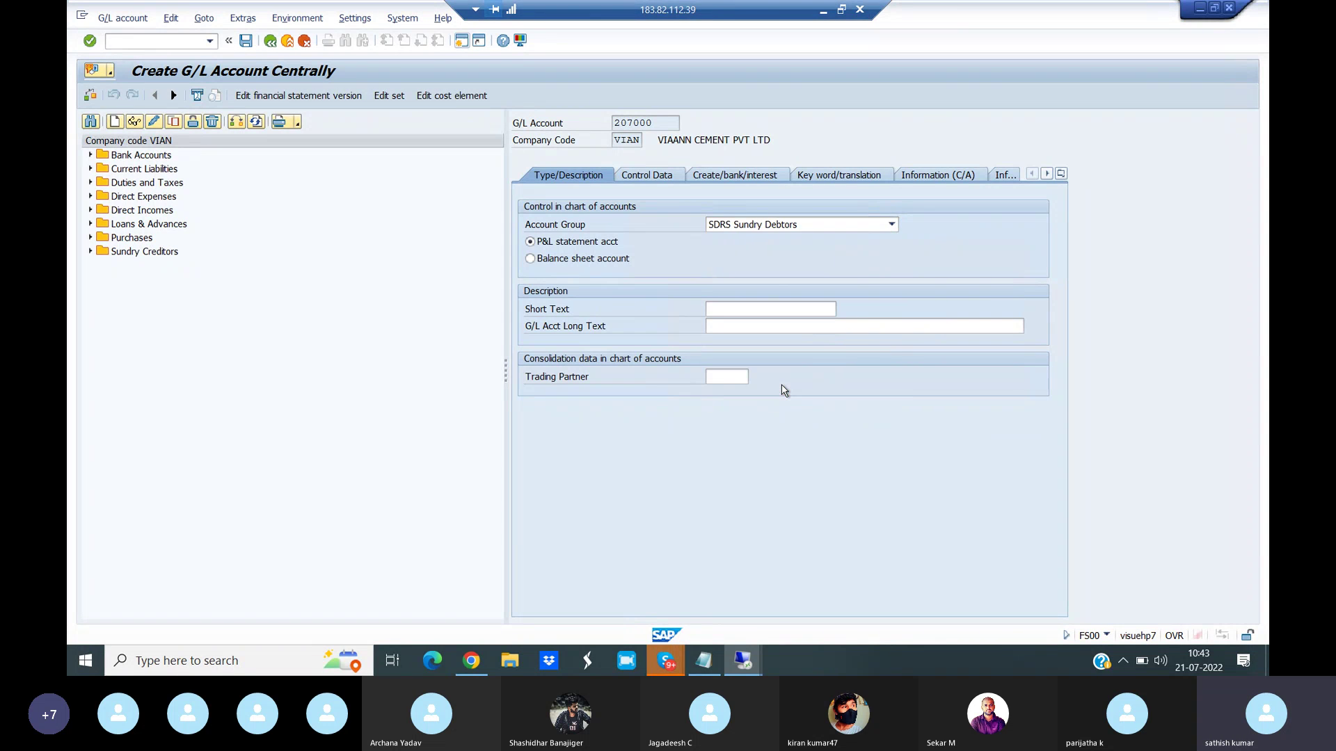
- Make it a balance sheet account with short and long text 'Sundry Debtors'
left_click(530, 259)
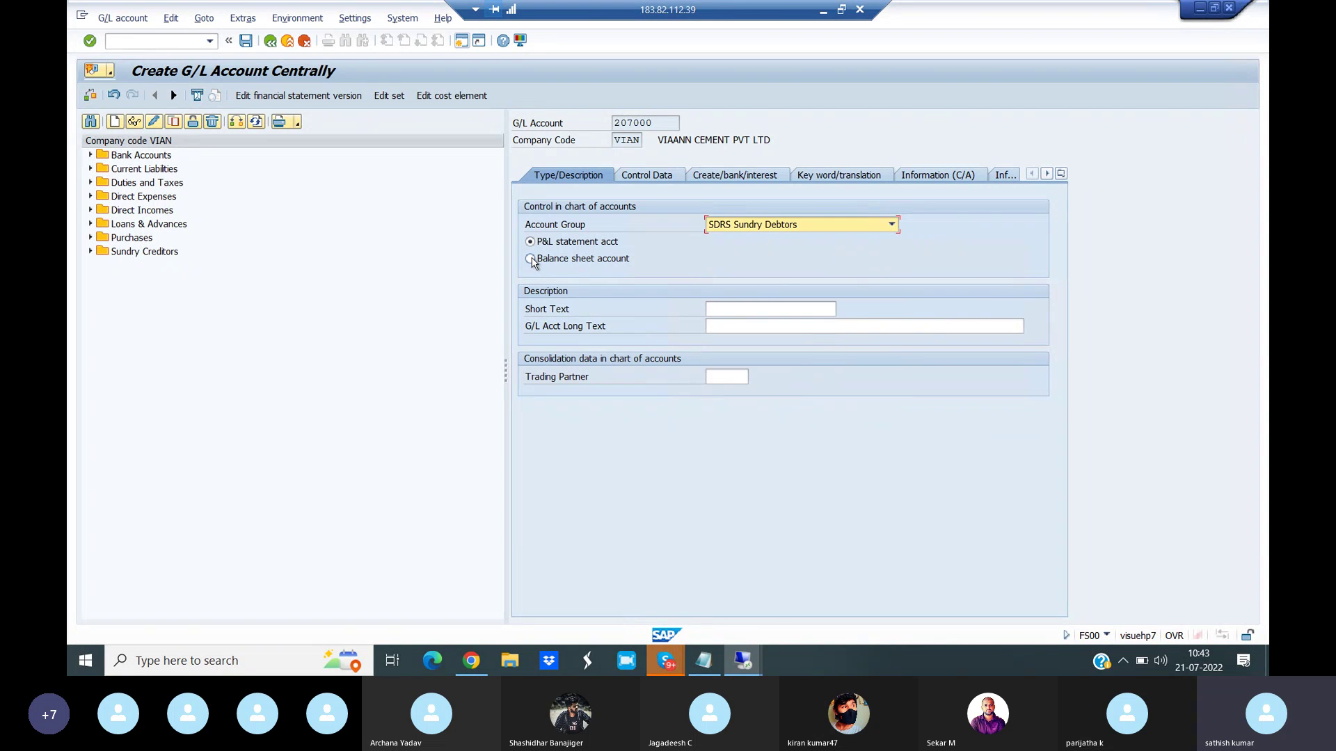
left_click(731, 311)
type("Su")
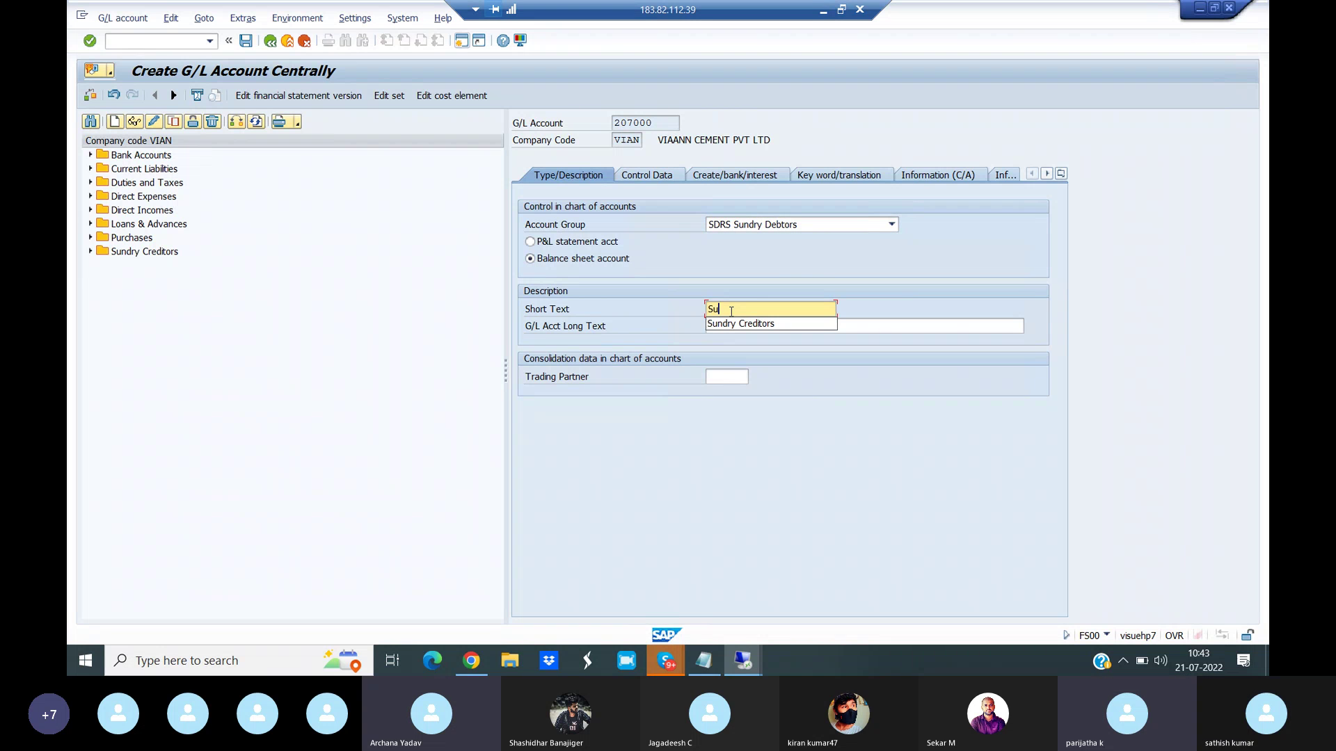
type("ndry D")
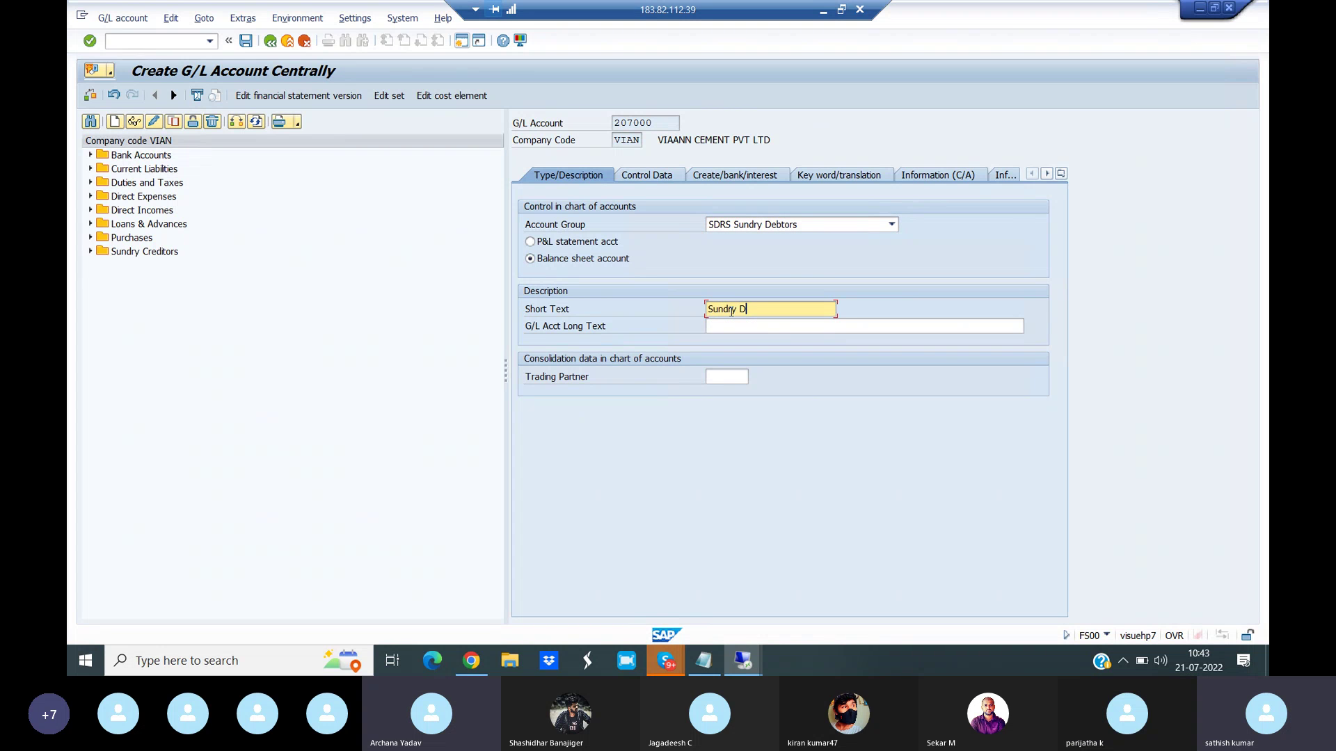
type("ebtors")
left_click(721, 330)
type("Sundry Debtors")
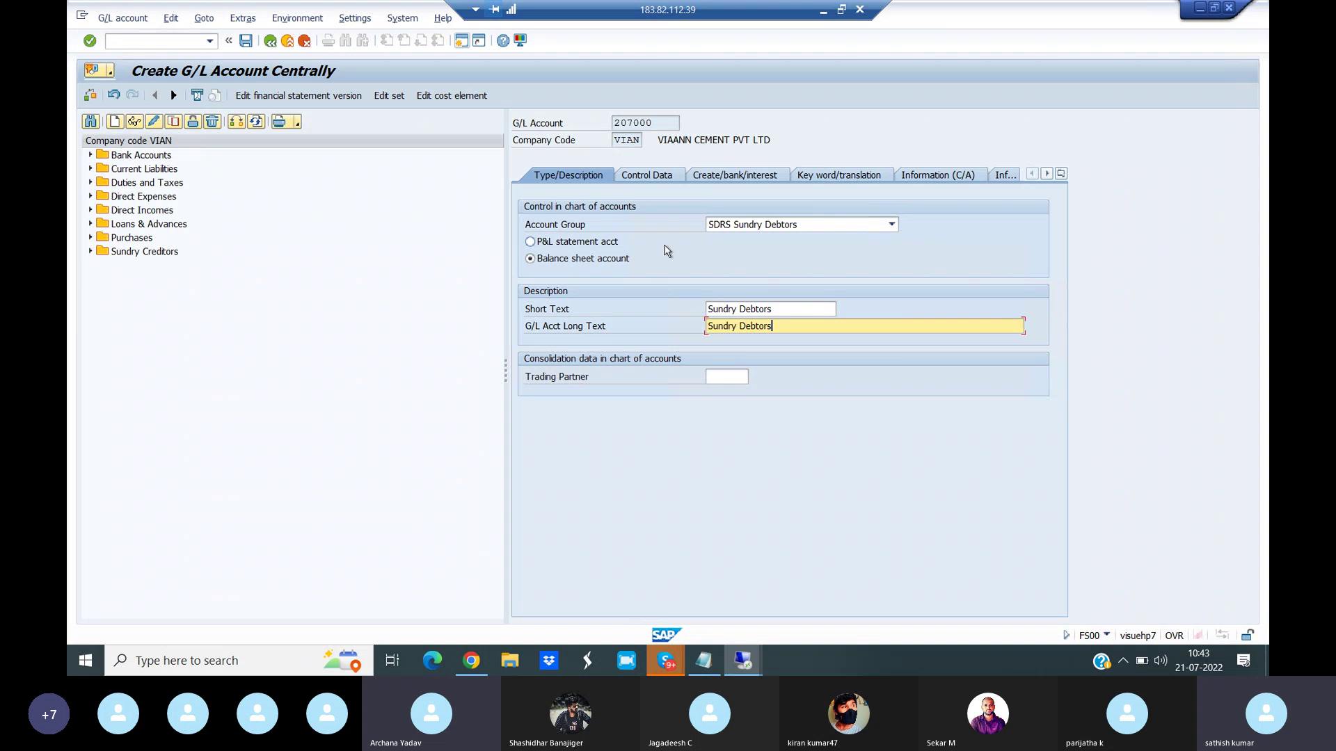
- Check Control Data, then open existing account 0105100 Sundry Creditors for reference
left_click(646, 176)
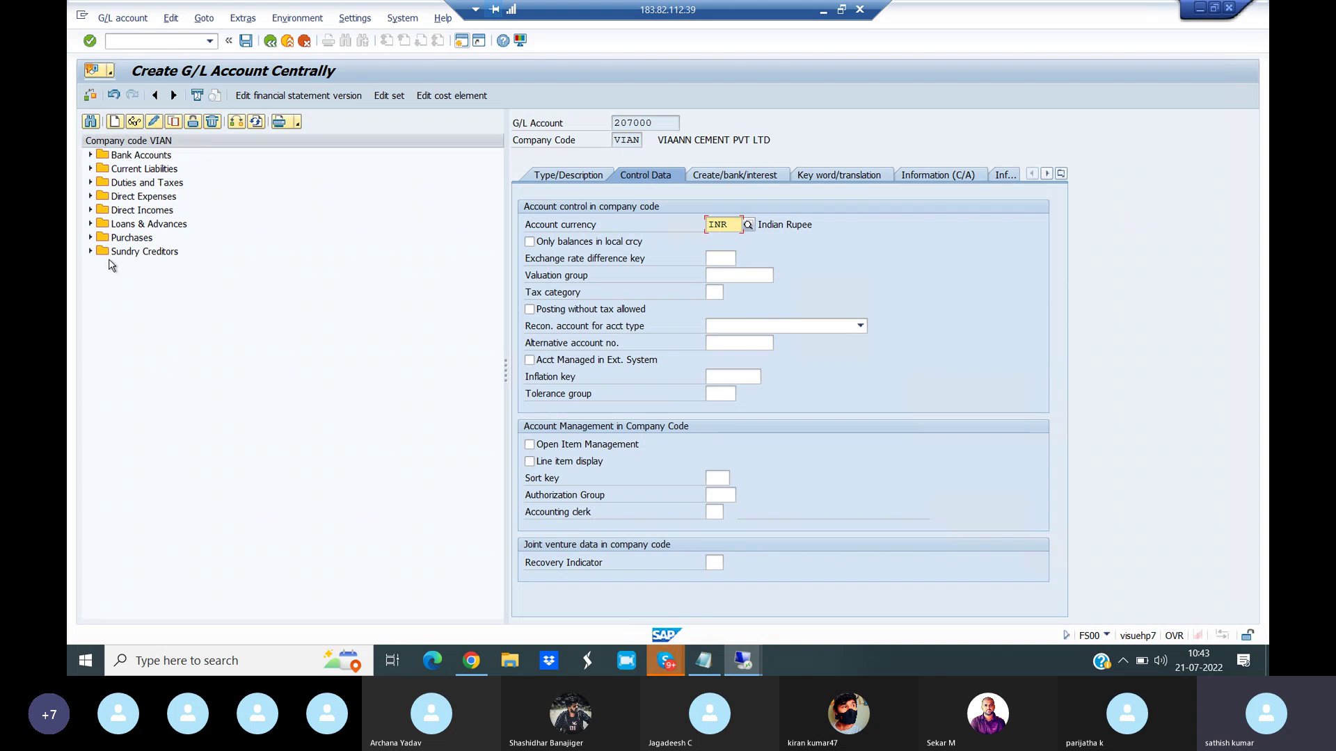
left_click(90, 252)
double_click(163, 267)
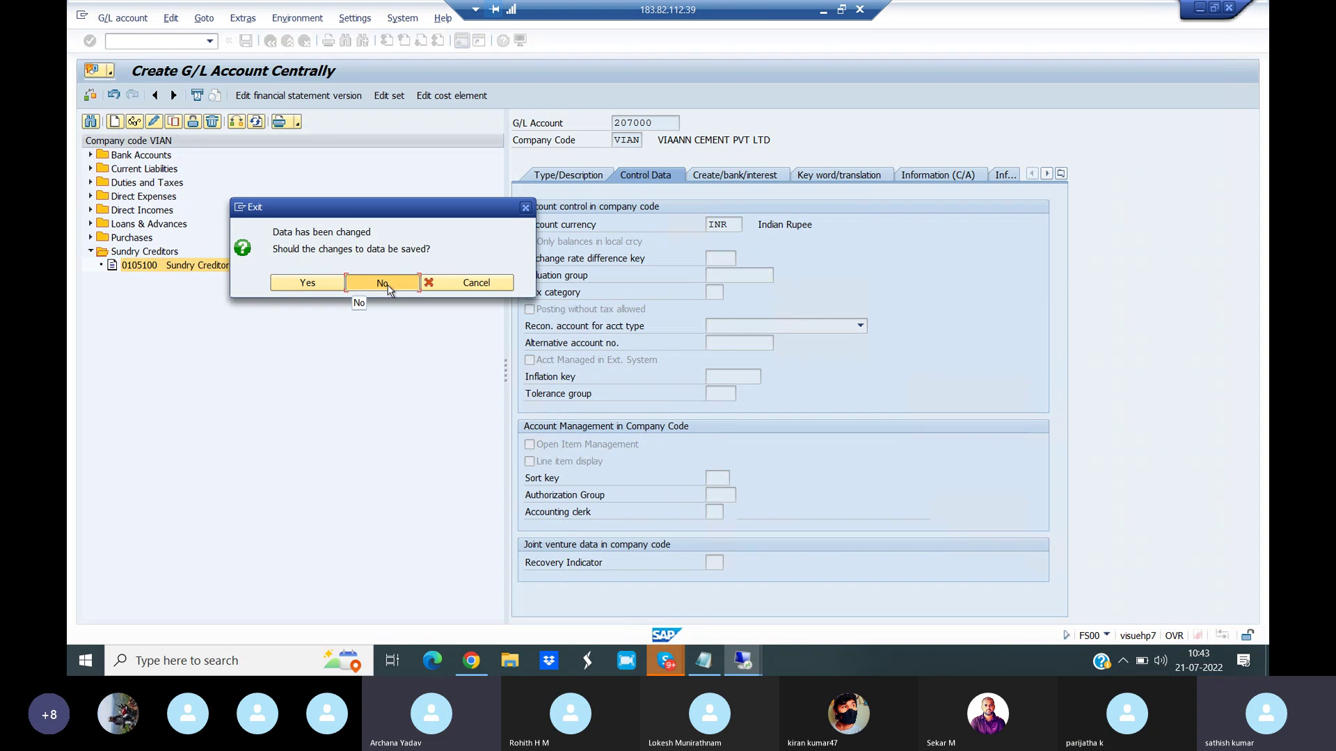
- Discard the draft and review account 105100's Create/bank/interest and Type/Description settings
left_click(394, 286)
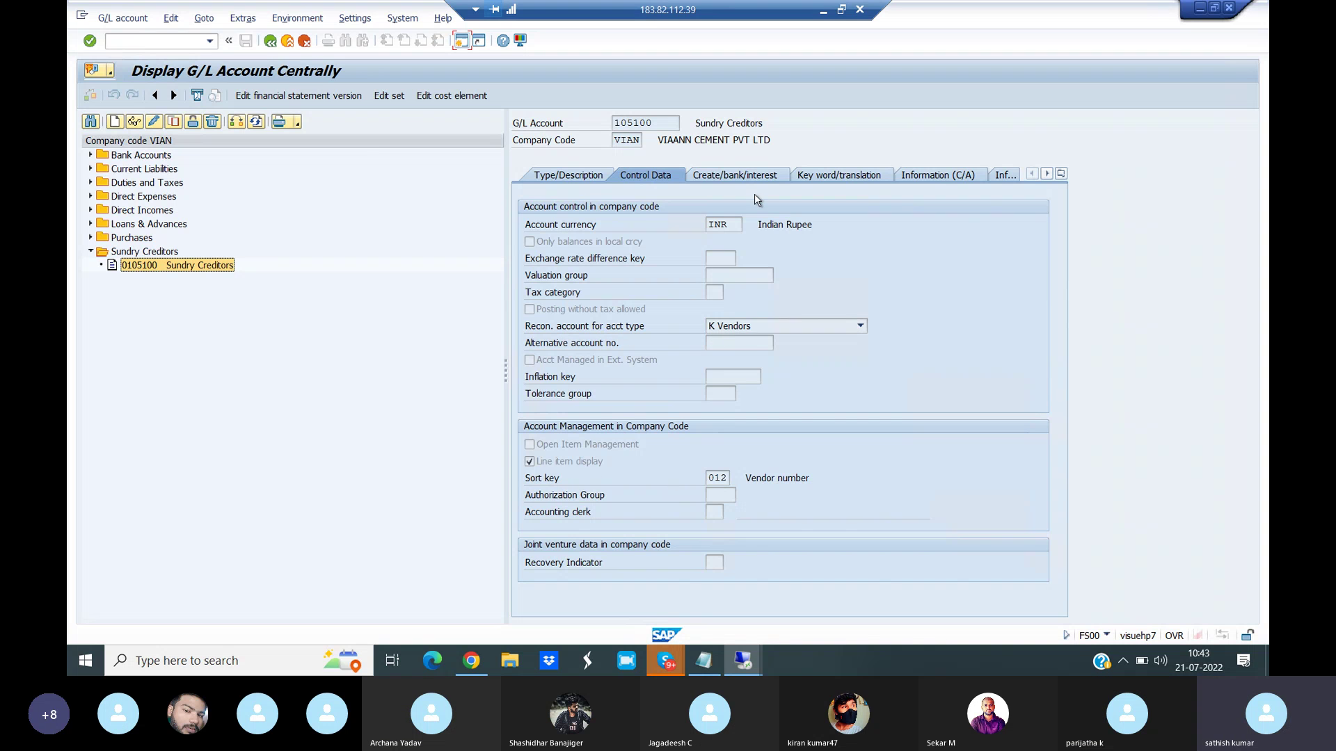
left_click(736, 175)
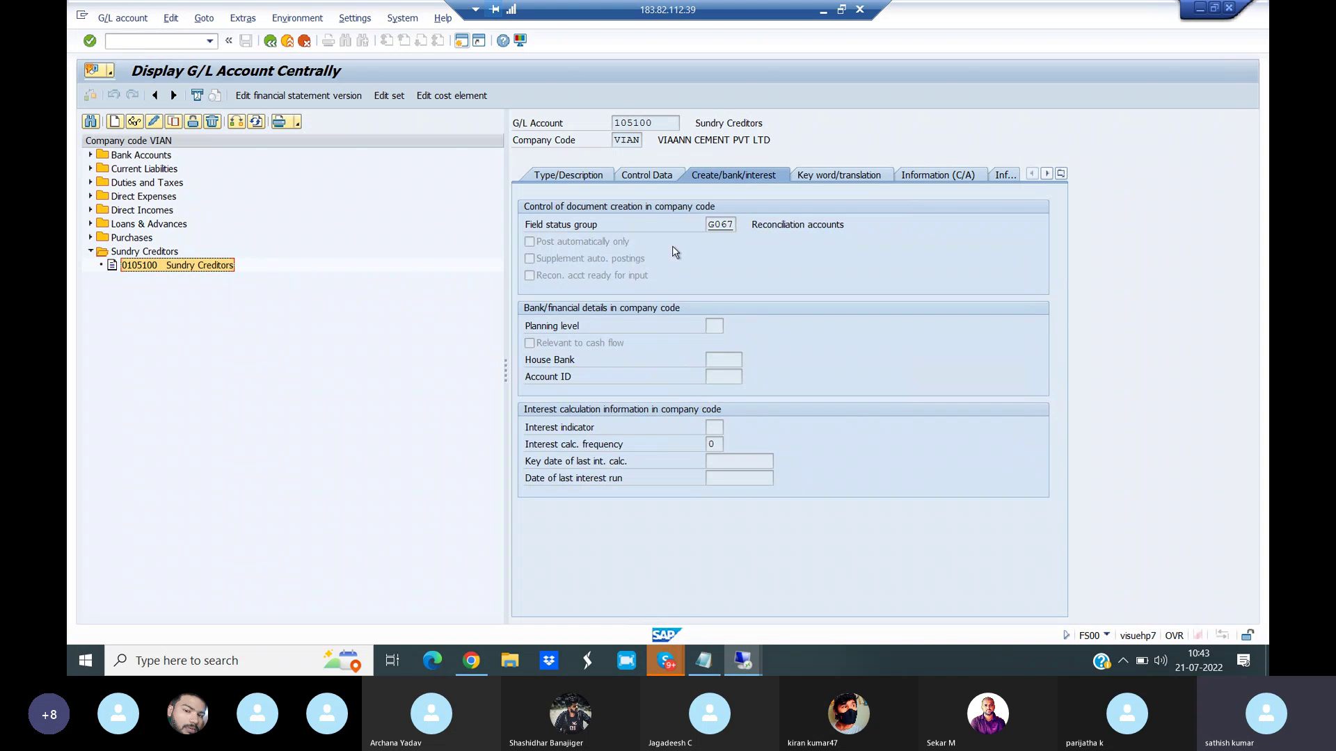
left_click(581, 179)
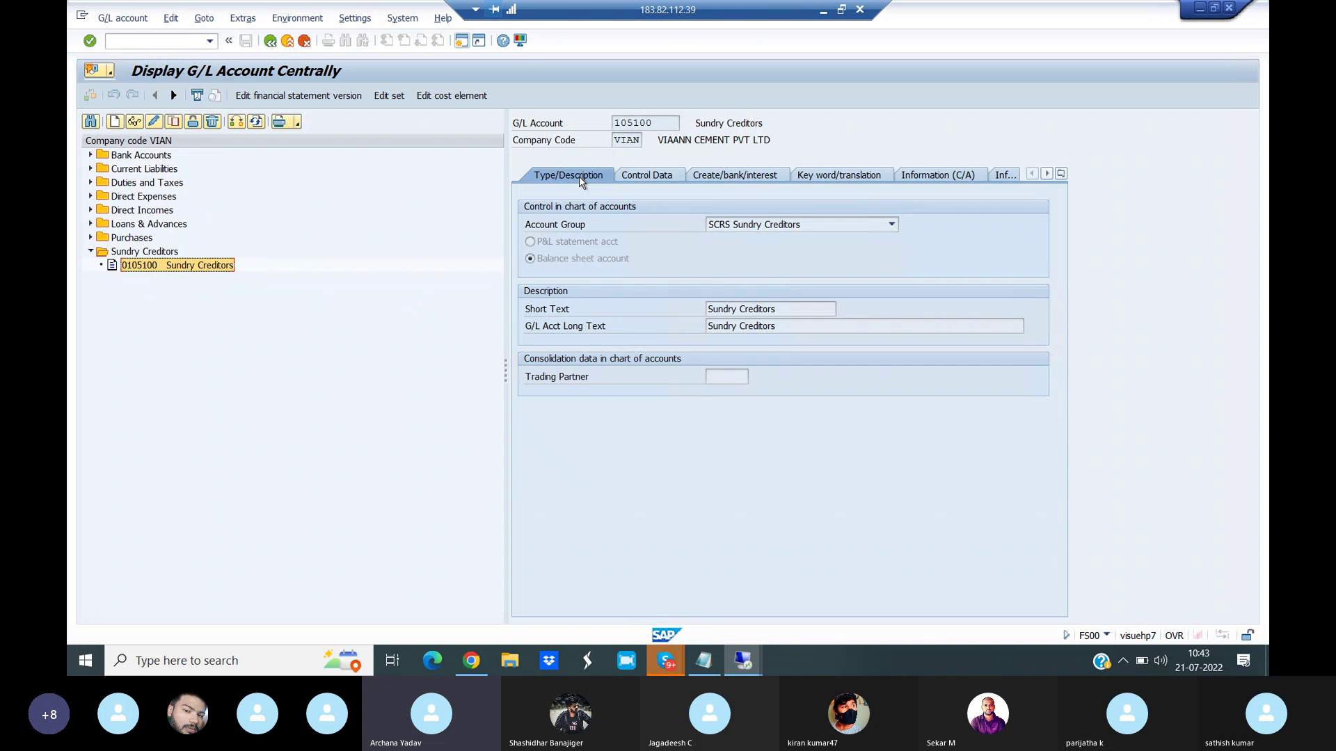
left_click(115, 122)
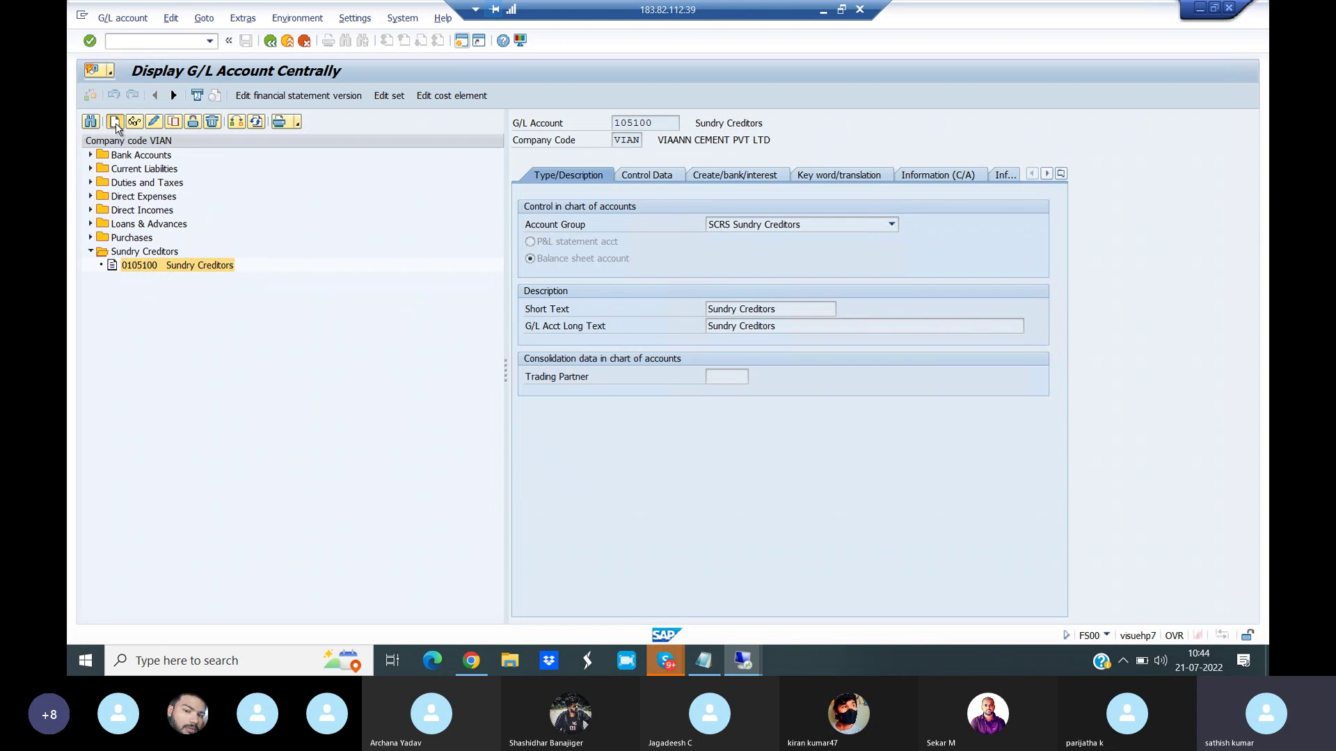
- Create account 207000 in group SDRS Sundry Debtors as a balance sheet account
left_click(256, 215)
type("207000")
key("Return")
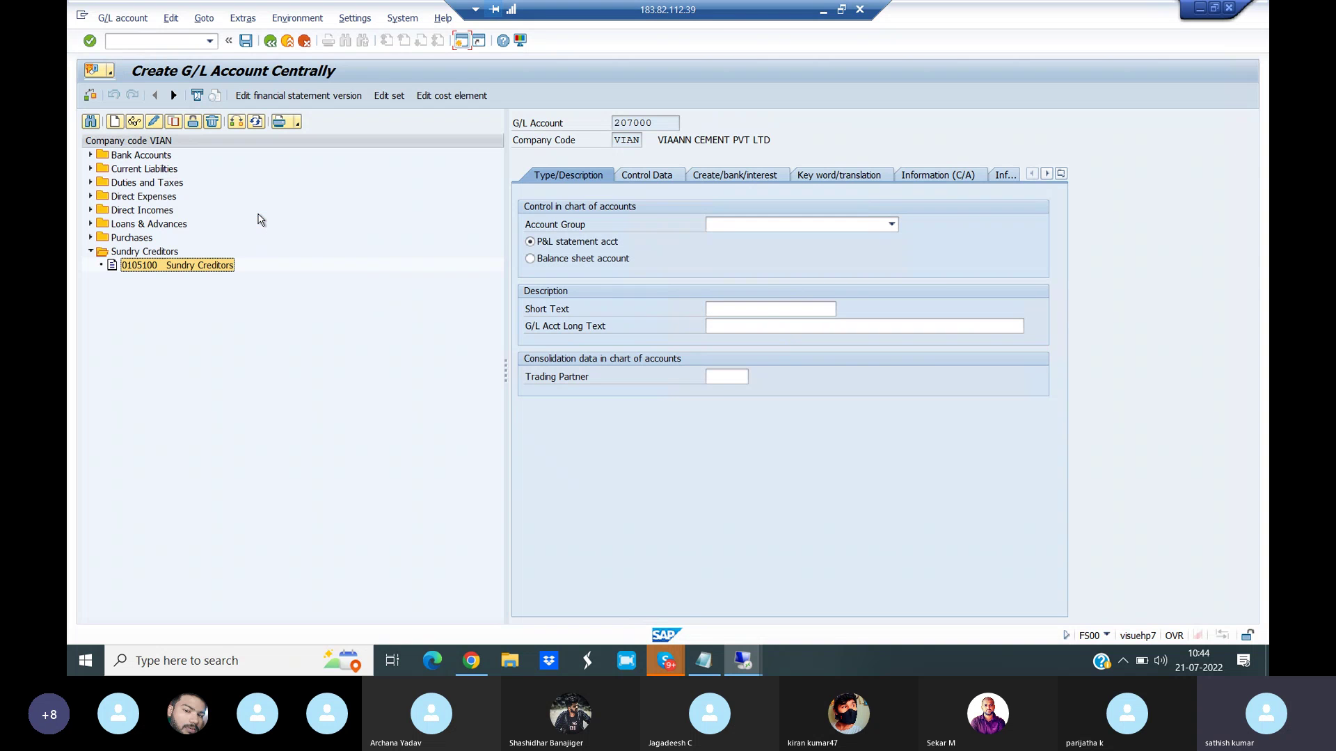
left_click(745, 230)
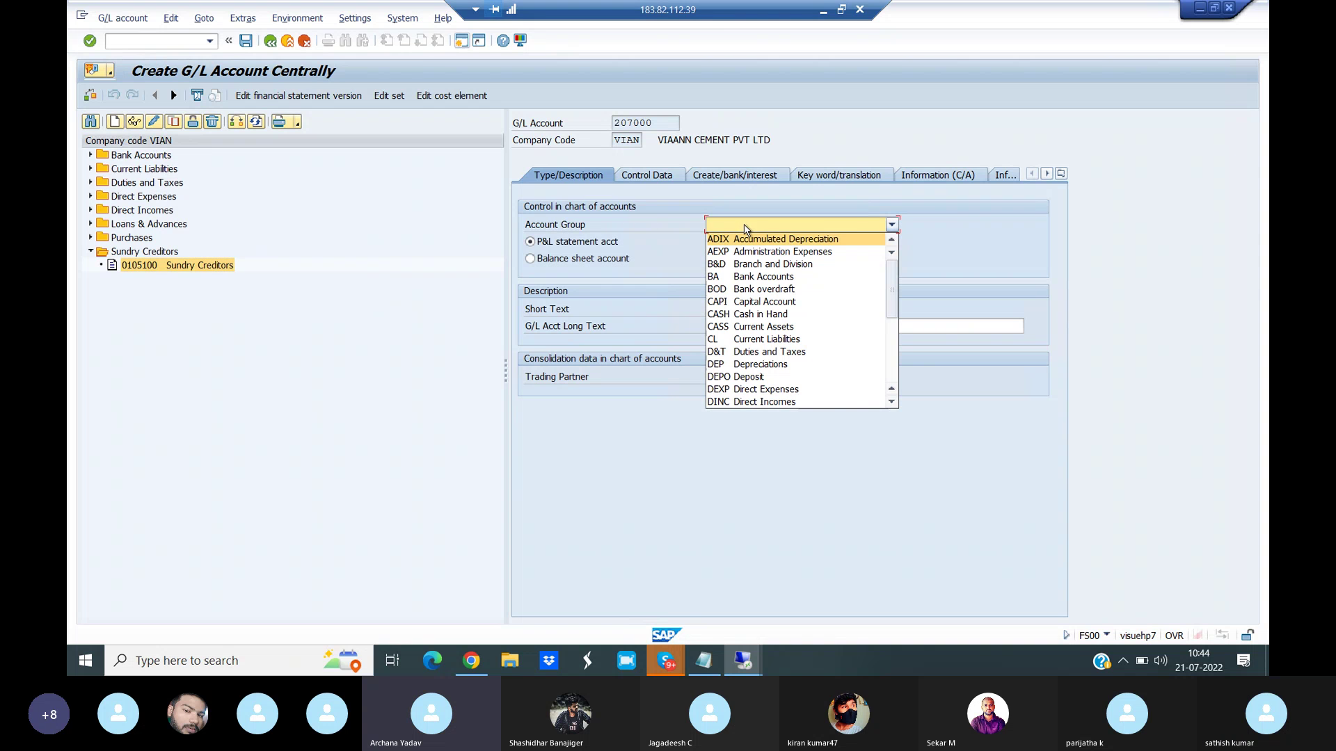
left_click(891, 403)
scroll(892, 407, "down", 10)
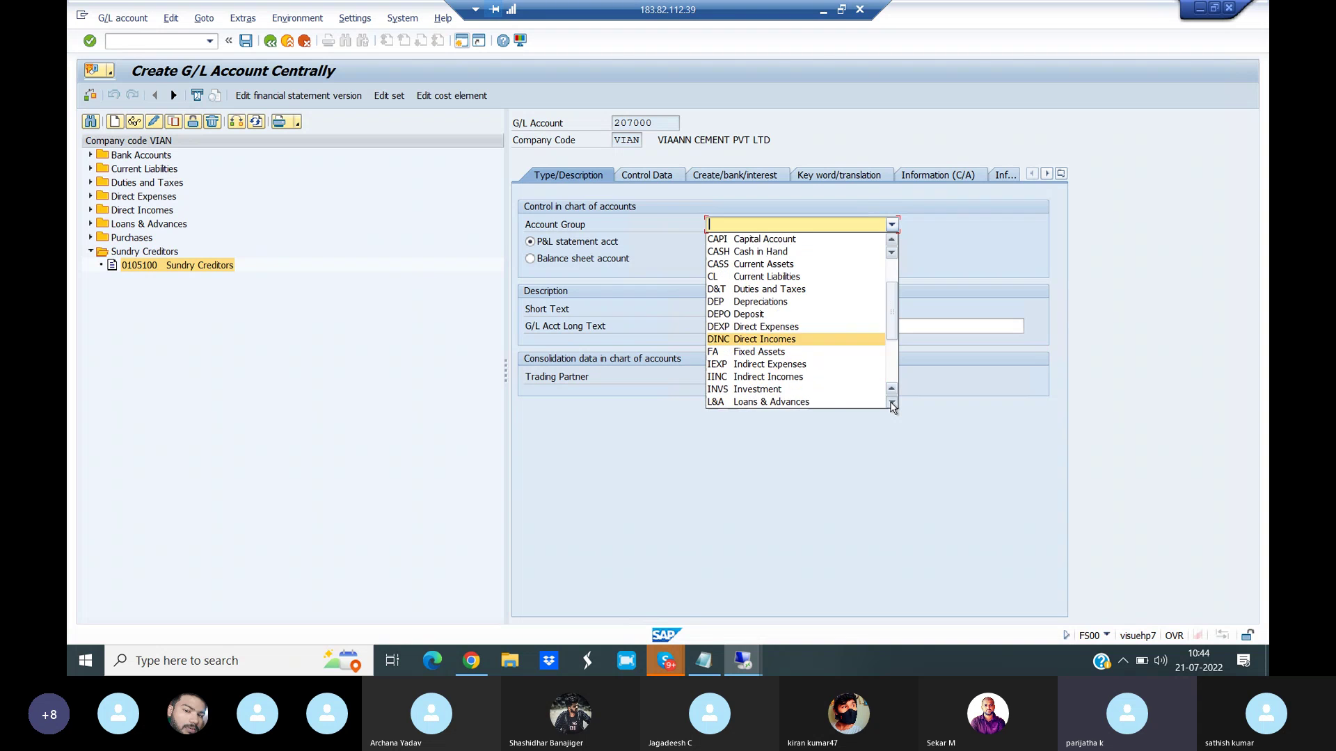
scroll(892, 408, "down", 2)
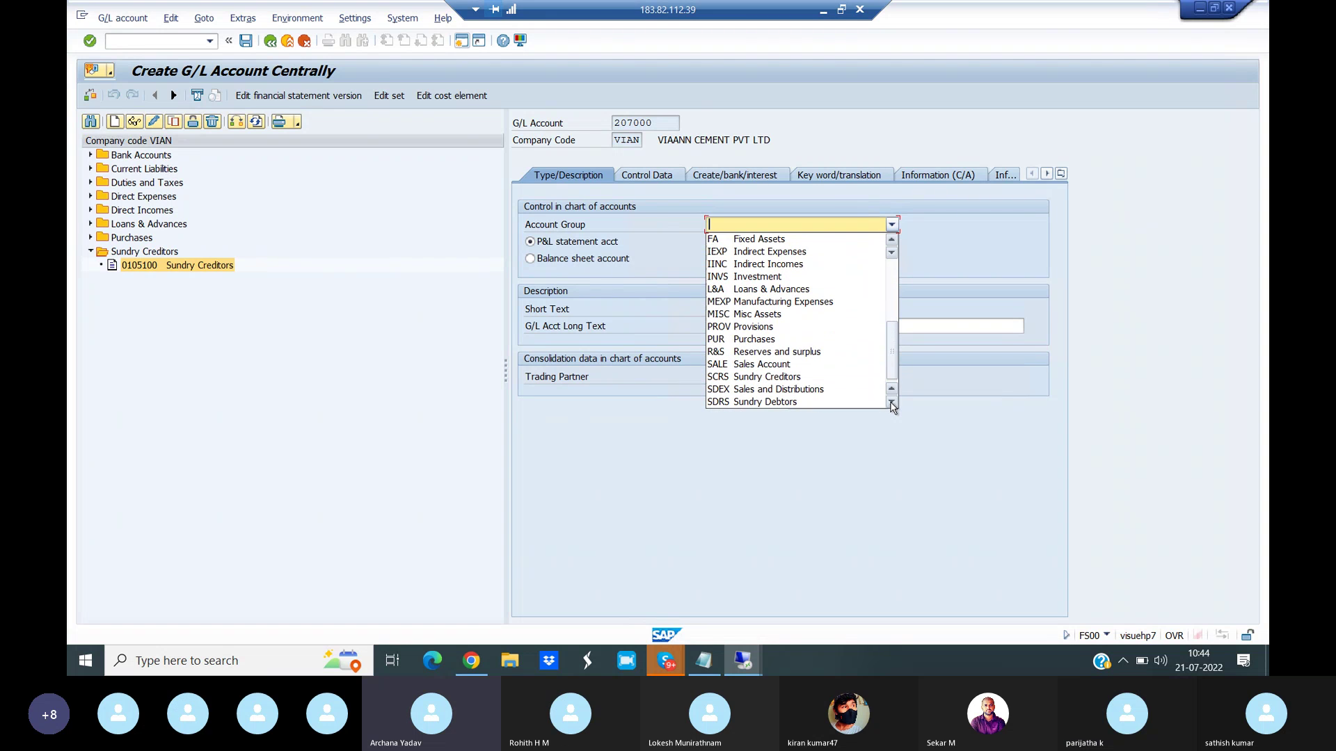
left_click(809, 402)
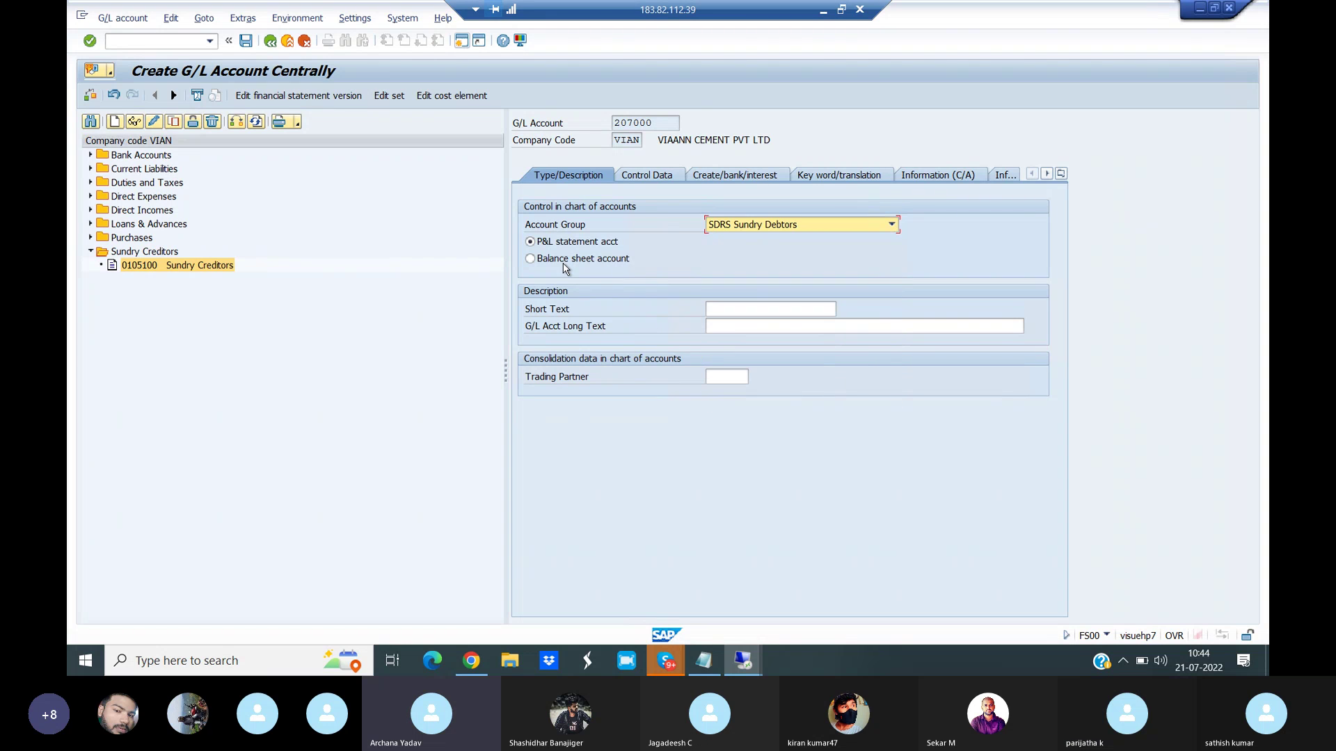
left_click(531, 259)
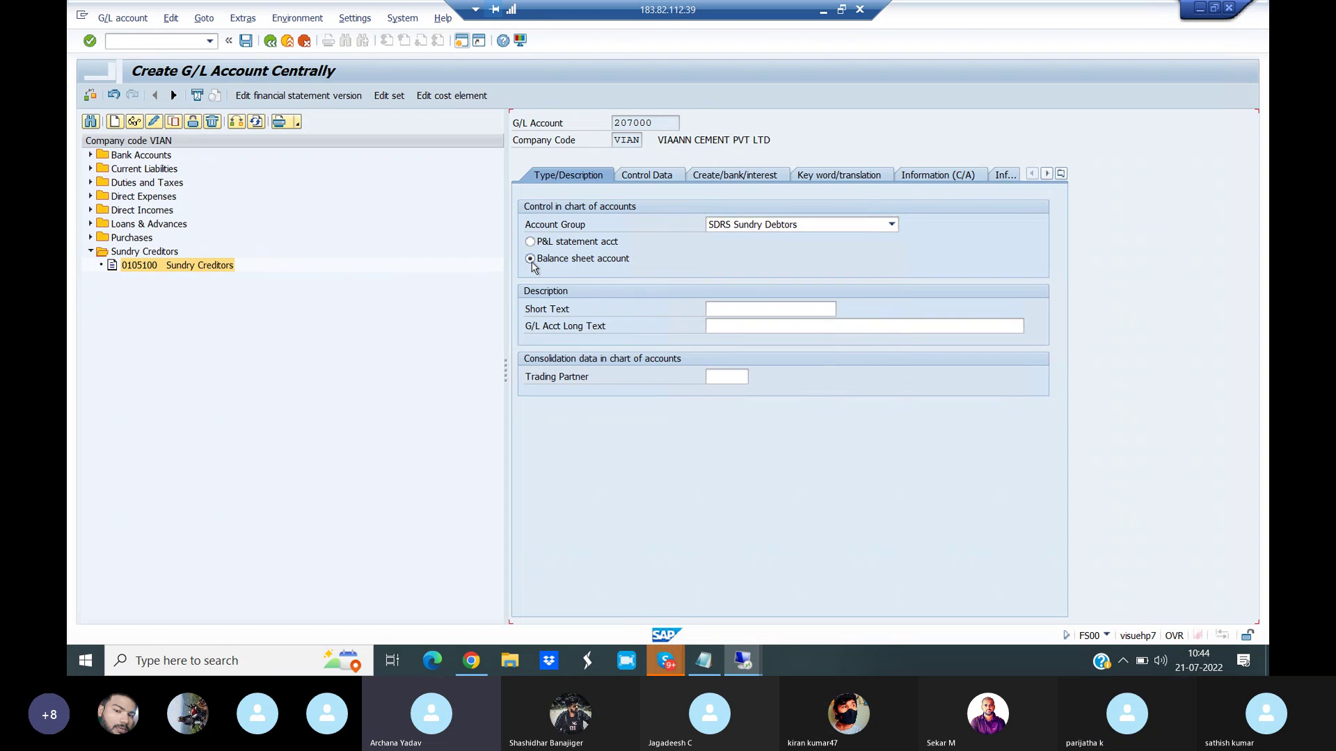
- Enter 'Sundry Debtors' as both the short text and long text
left_click(731, 313)
type("Sun")
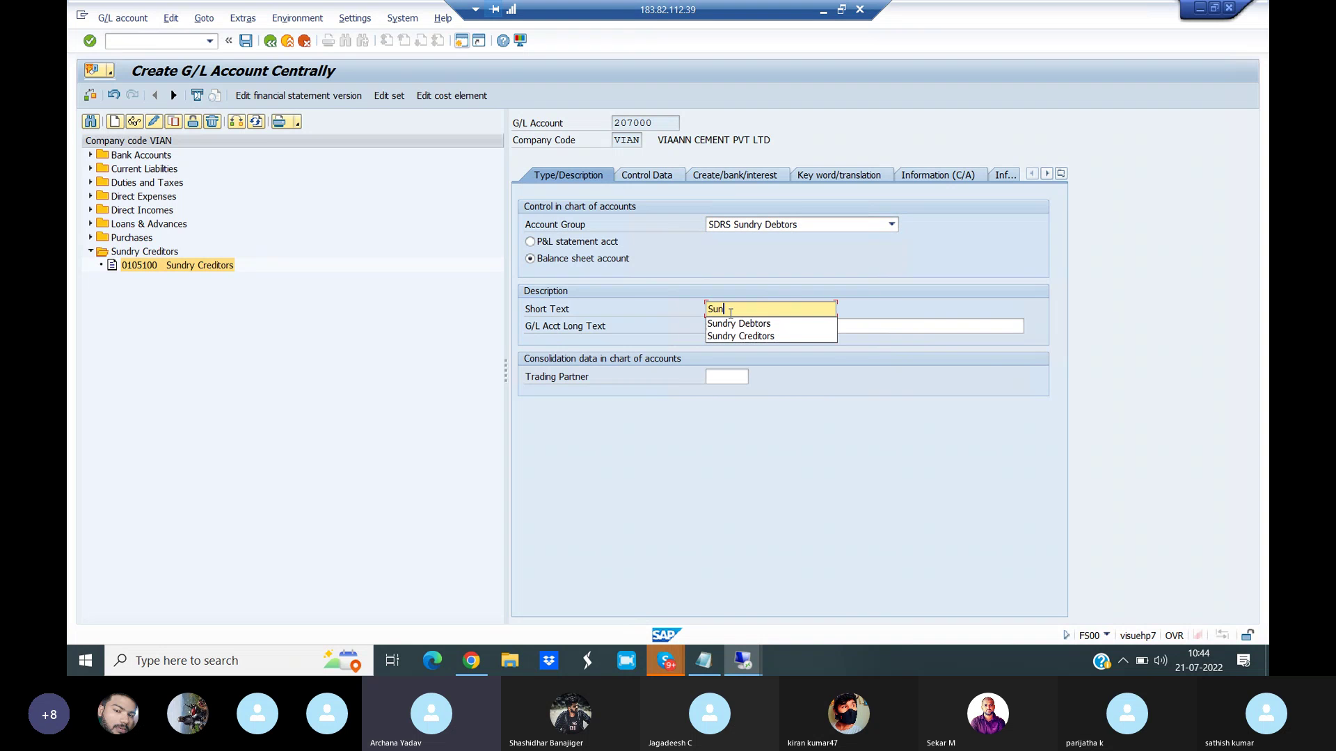
left_click(752, 325)
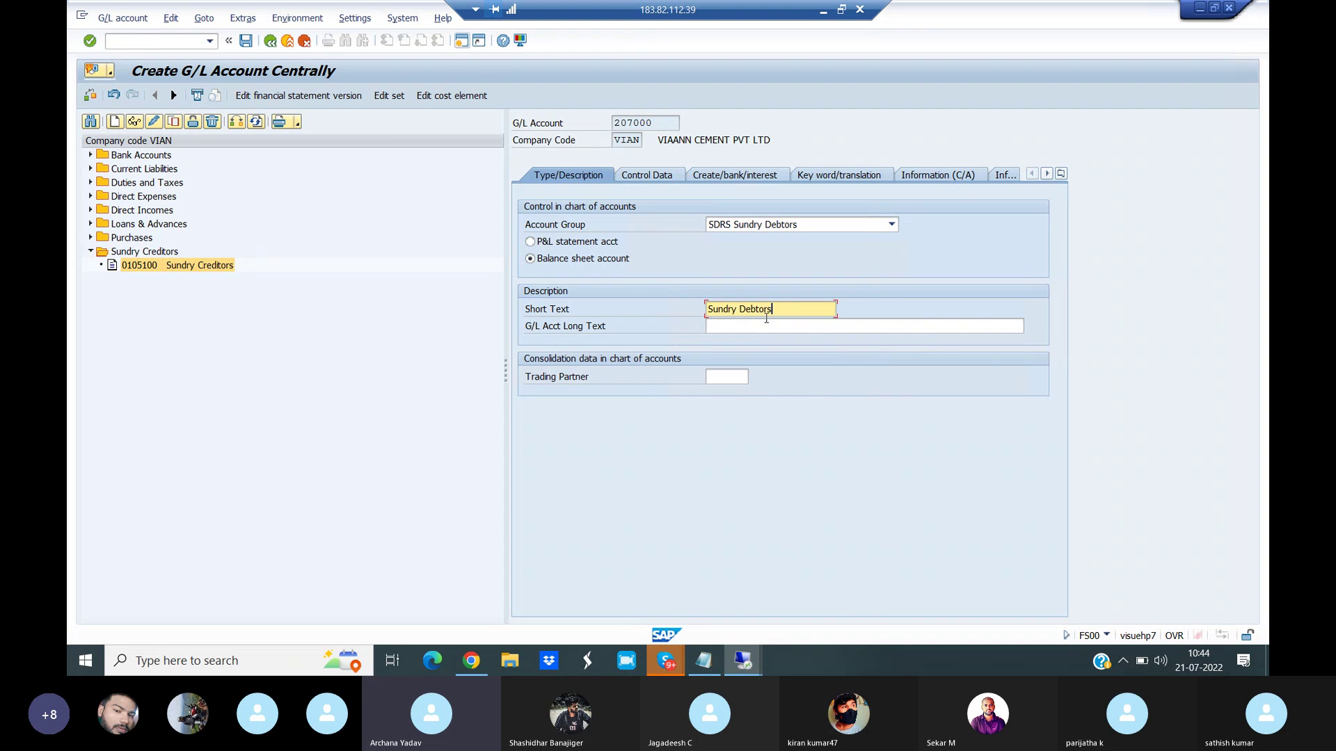
left_click_drag(781, 311, 699, 315)
key("ctrl+c")
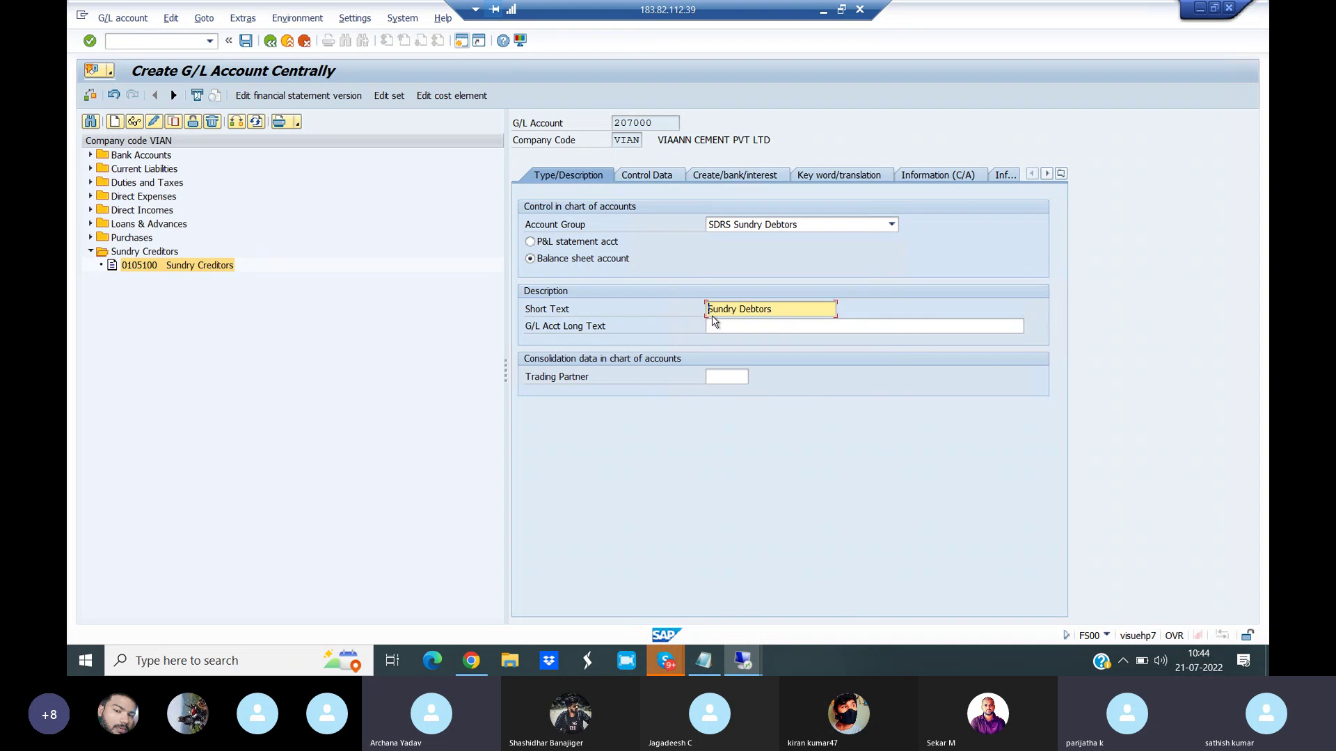
left_click(733, 325)
key("ctrl+v")
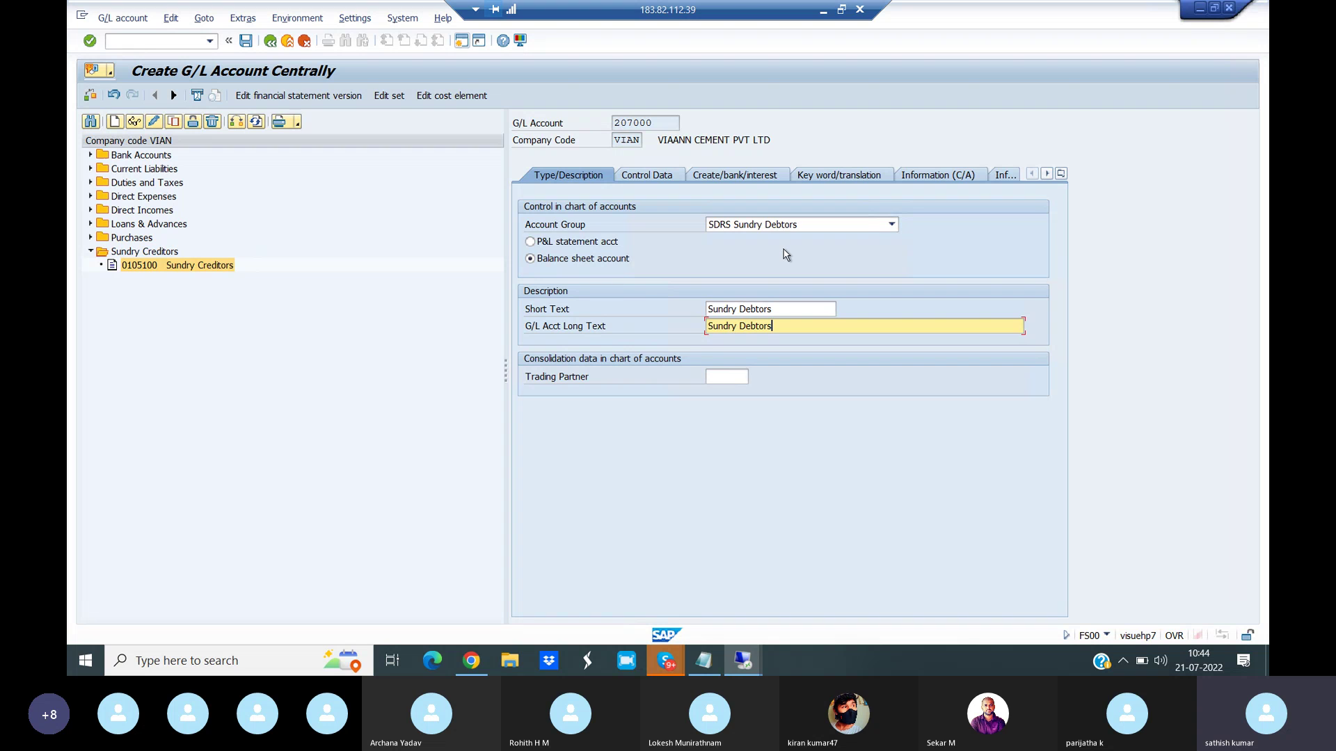
- Set reconciliation type D Customers, line item display, and sort key 031 Customer number
left_click(652, 178)
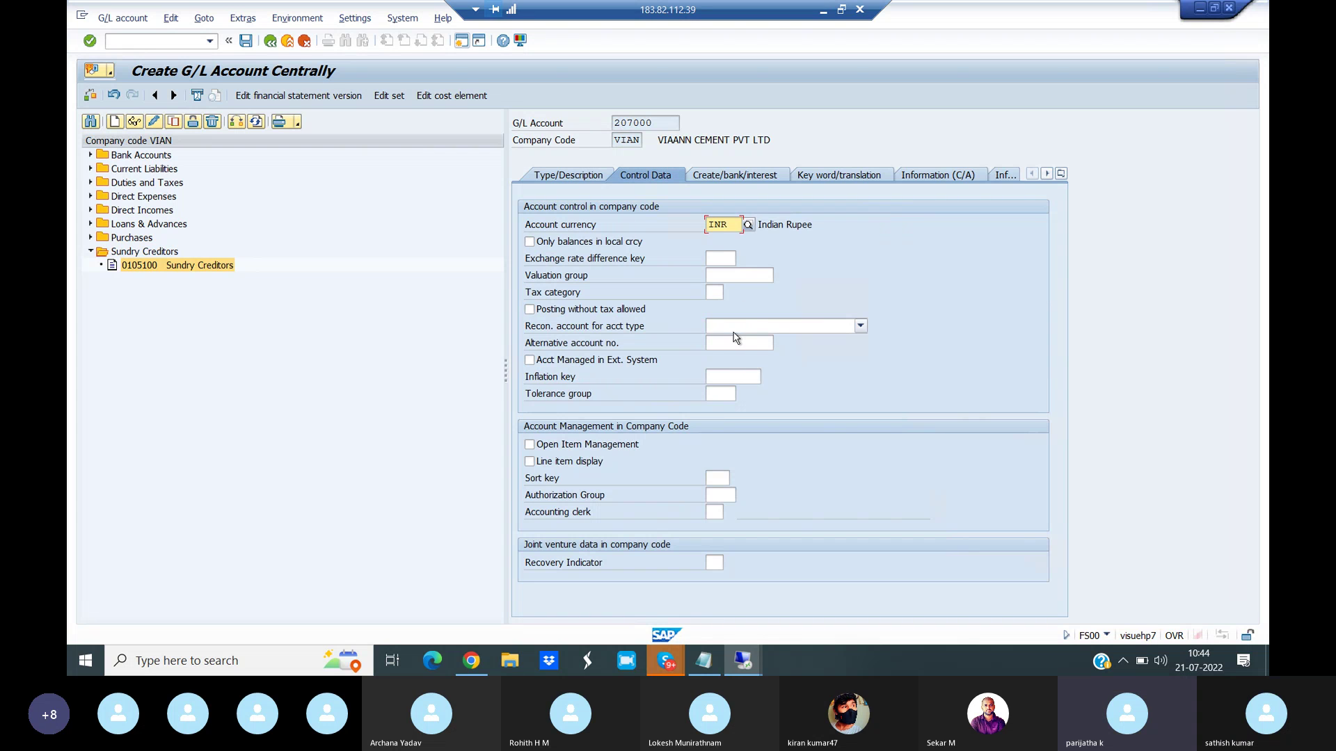
left_click(735, 331)
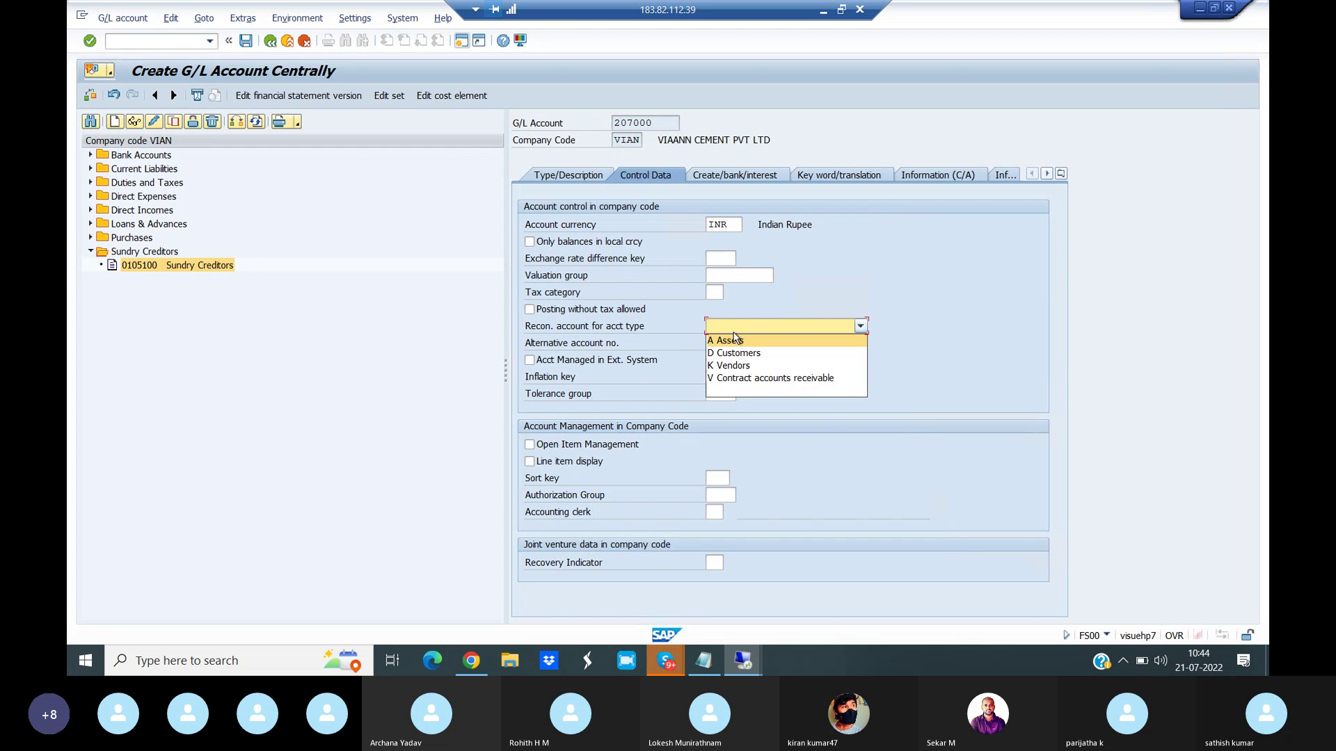
left_click(744, 368)
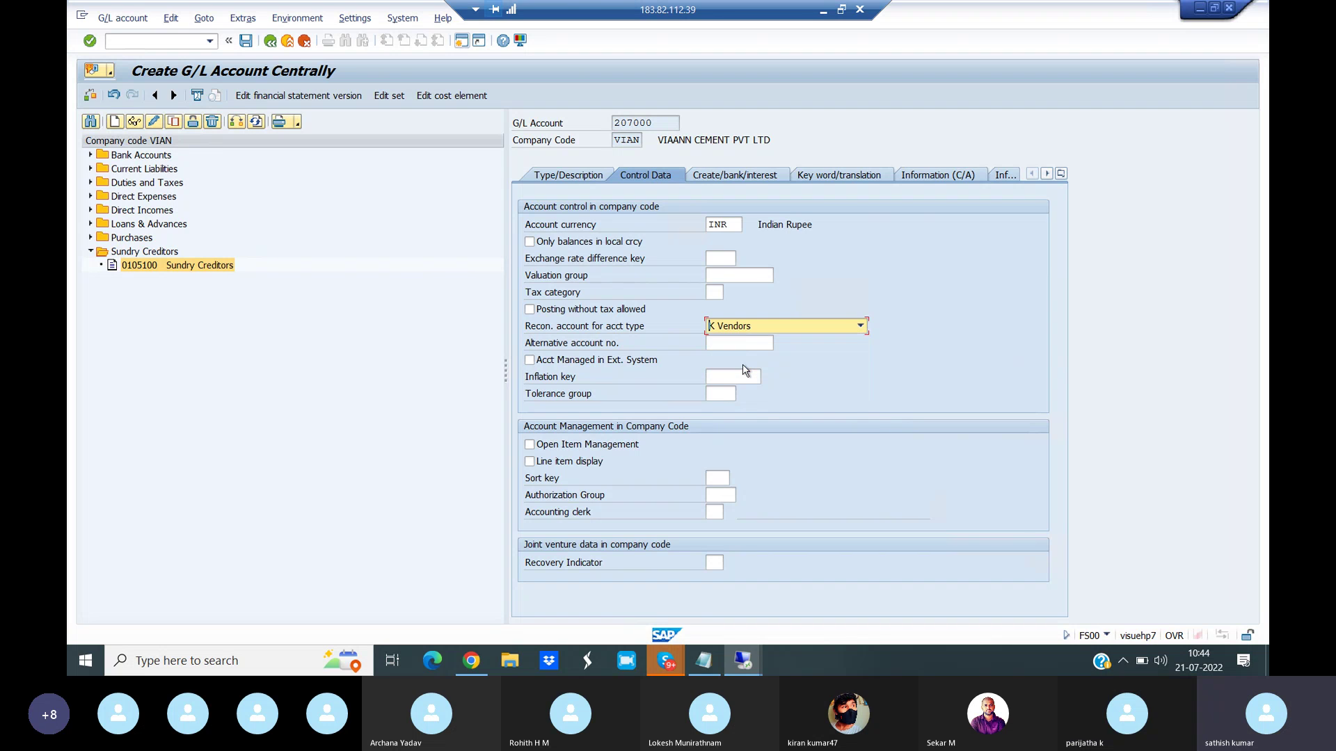
left_click(765, 327)
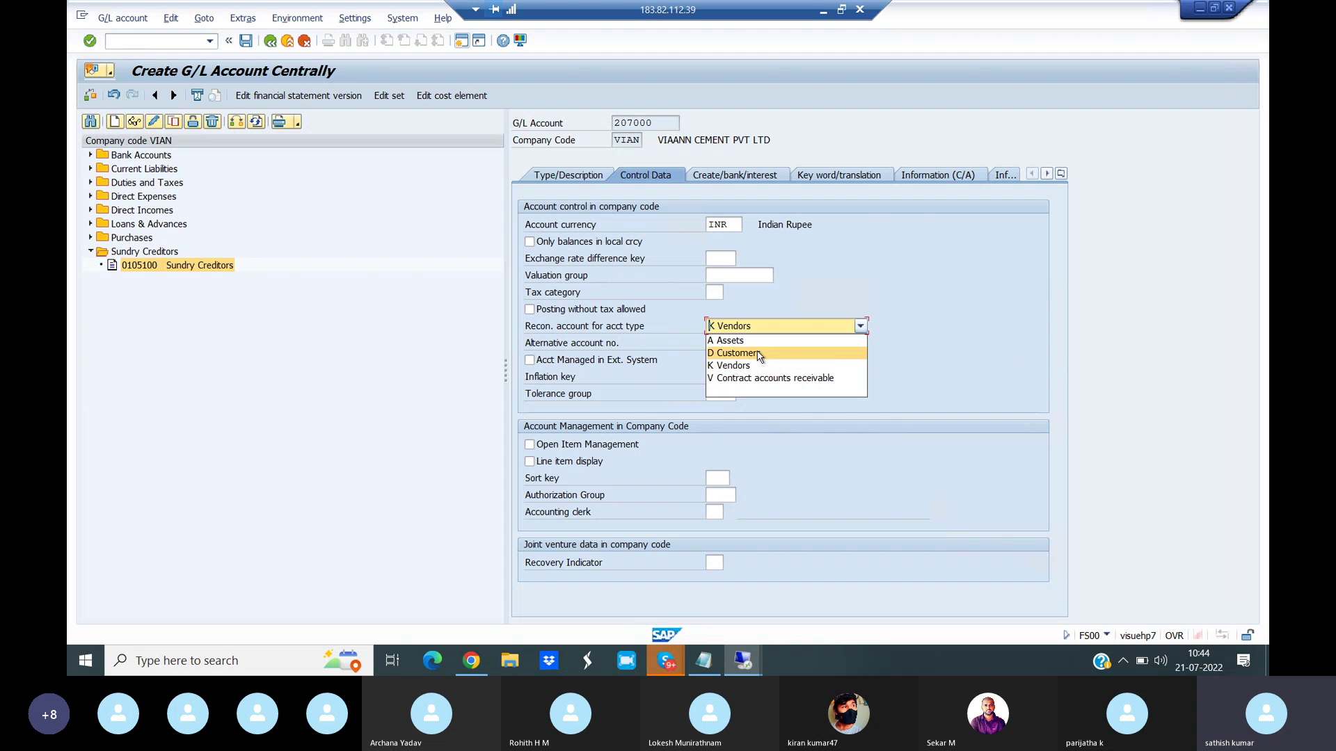
left_click(760, 356)
left_click(529, 461)
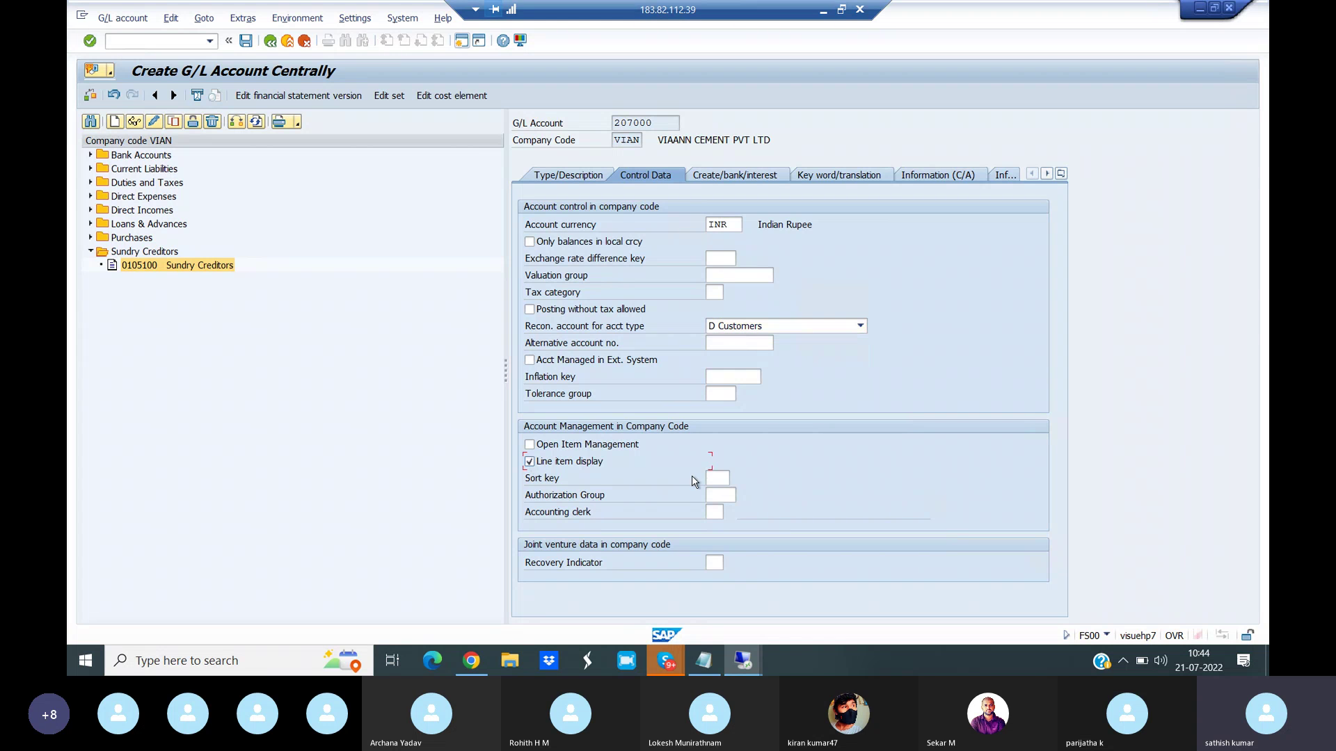
left_click(713, 480)
left_click(735, 479)
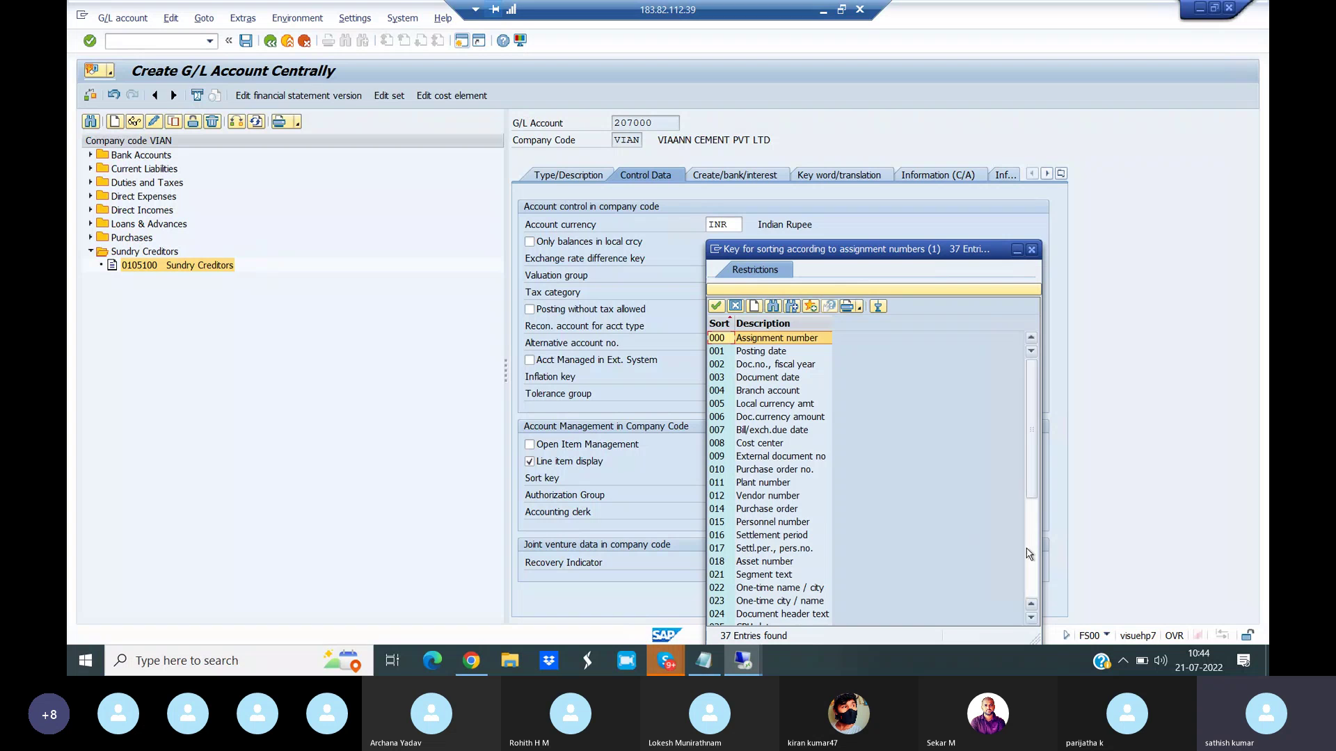
left_click(1029, 553)
double_click(758, 485)
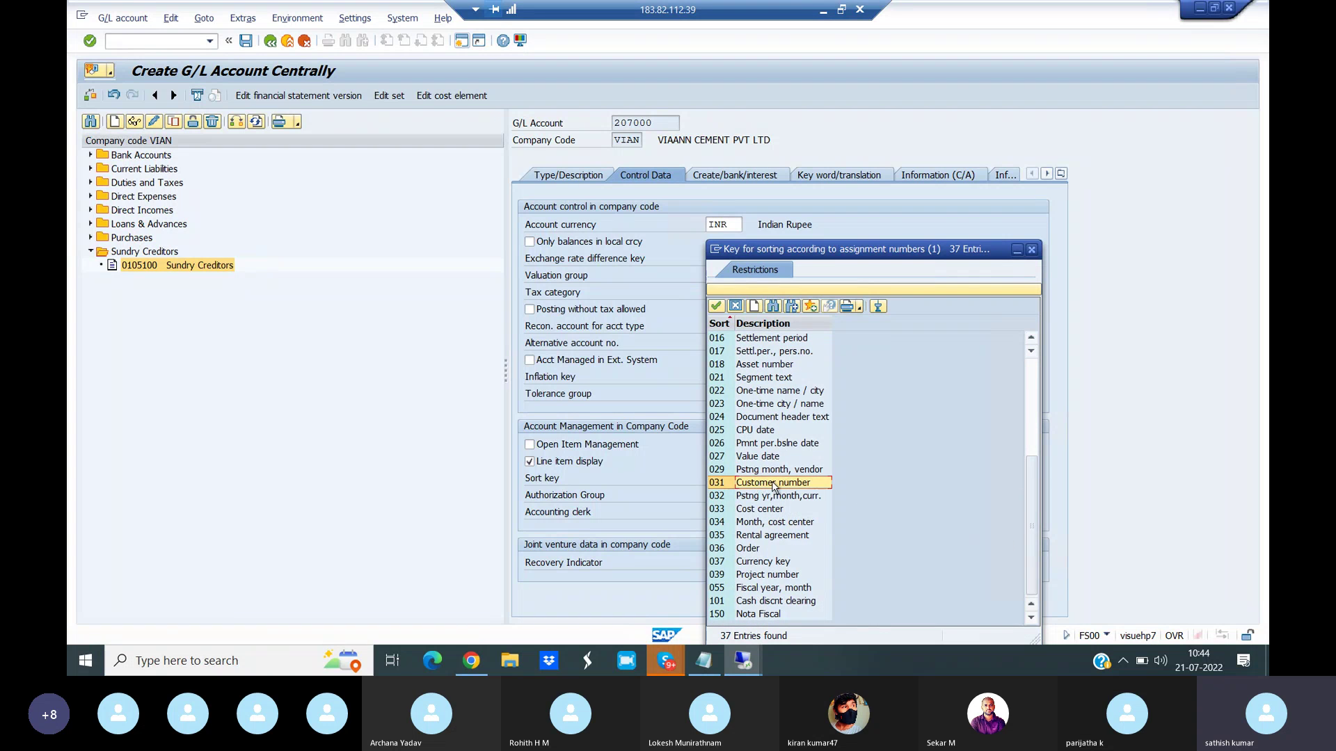
left_click(732, 178)
- Choose field status group G067, review the tabs, and save account 207000
left_click(743, 224)
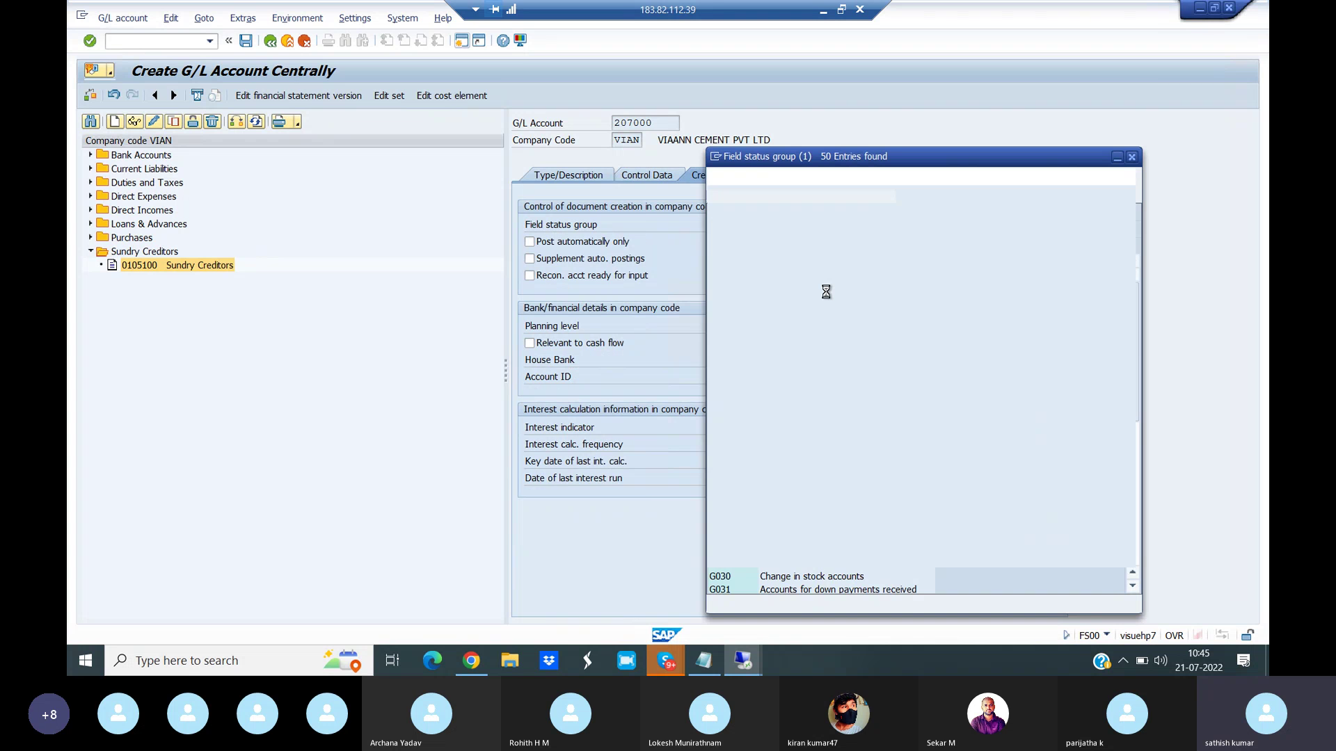
scroll(848, 554, "down", 8)
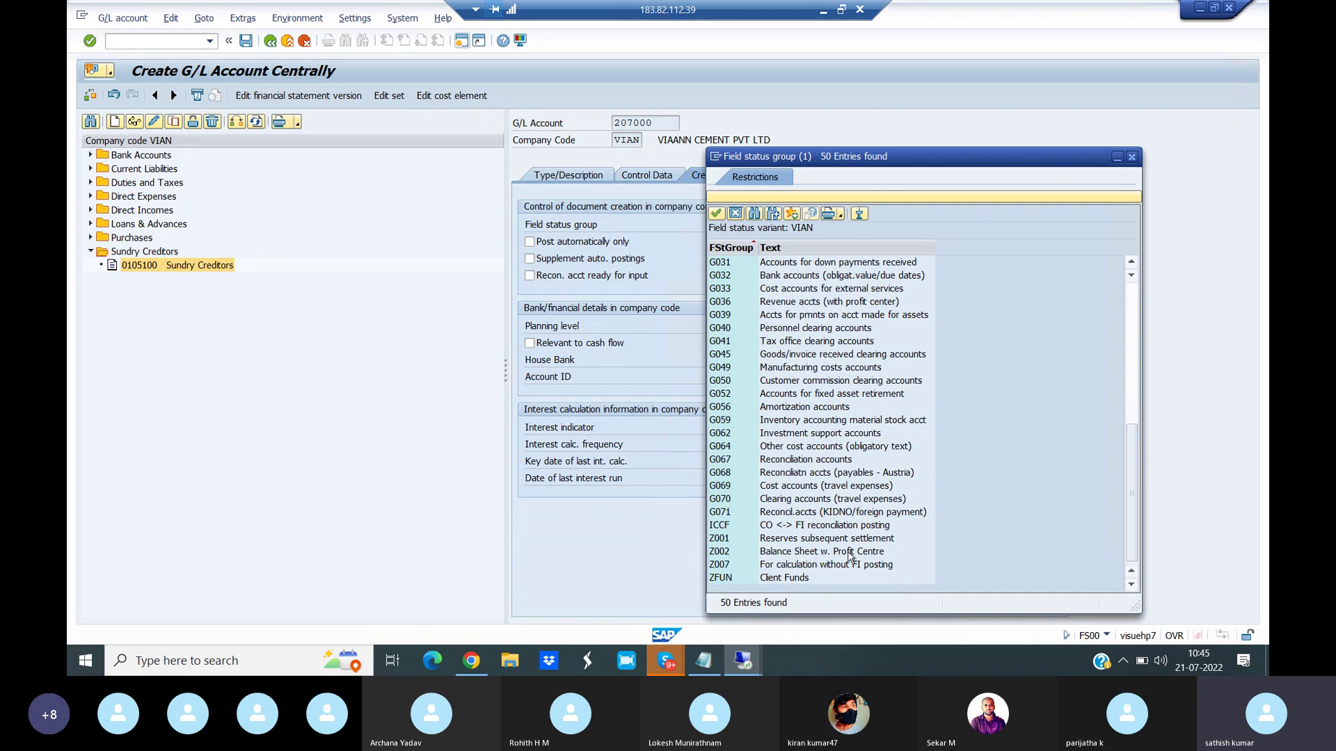
double_click(755, 459)
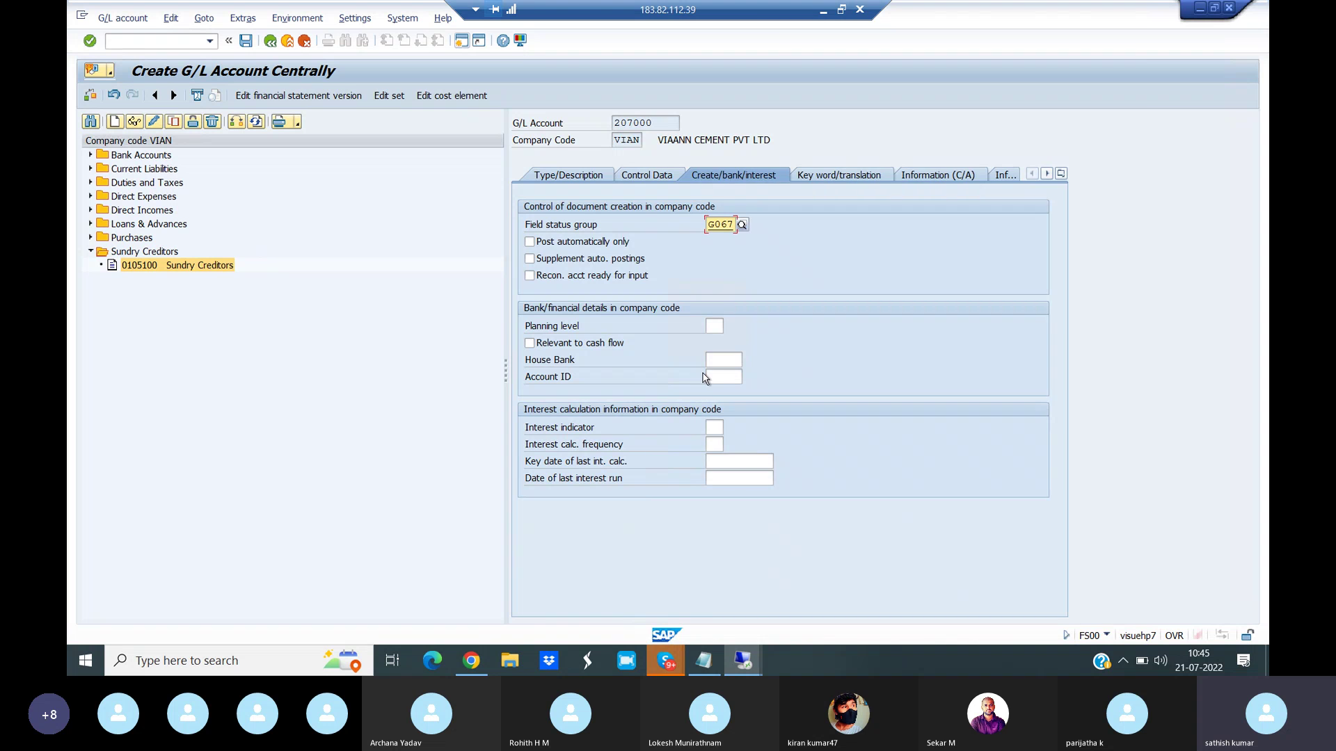
left_click(646, 180)
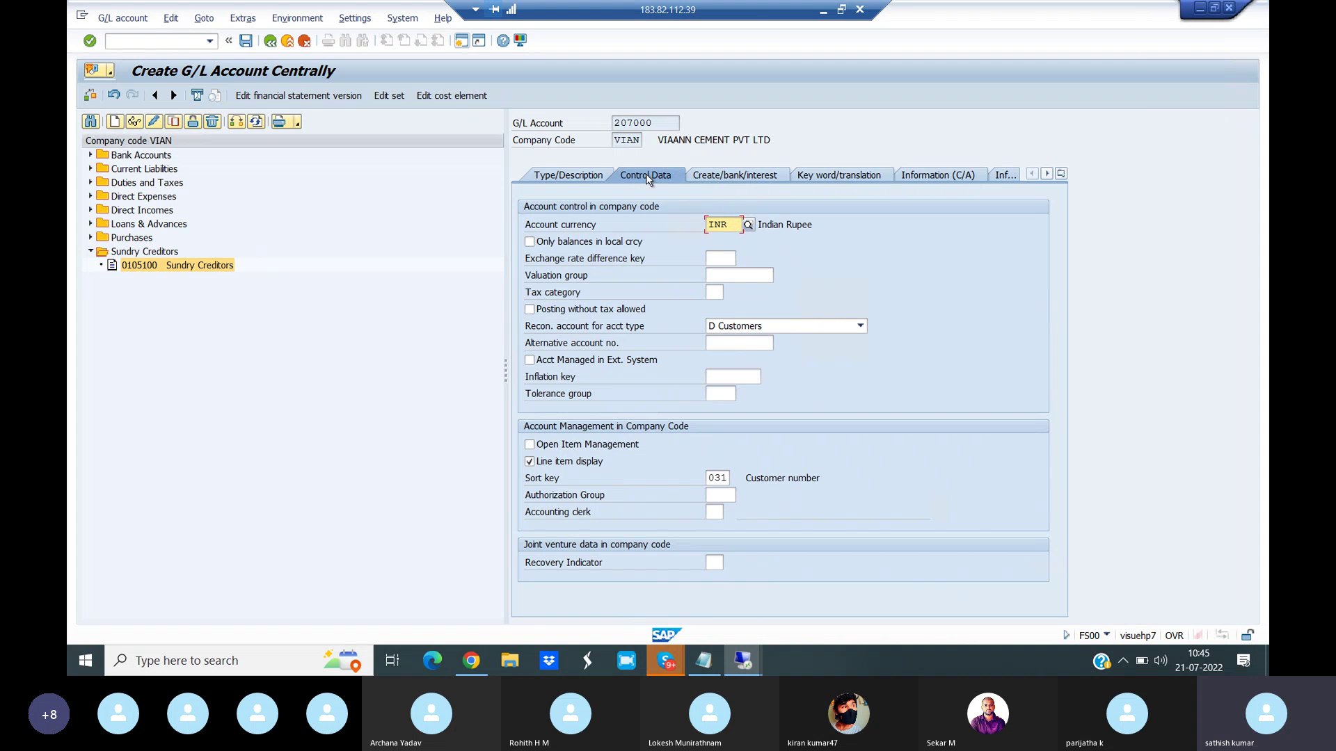
left_click(729, 181)
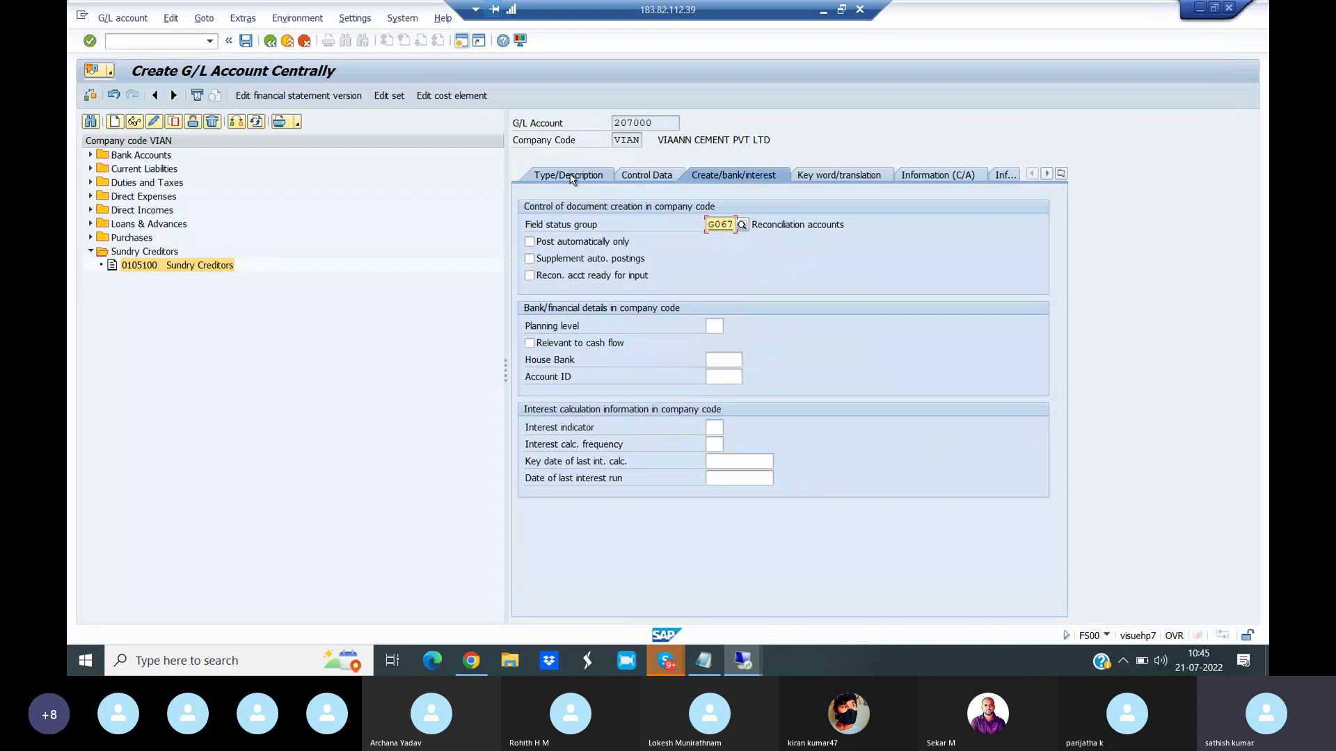
left_click(572, 179)
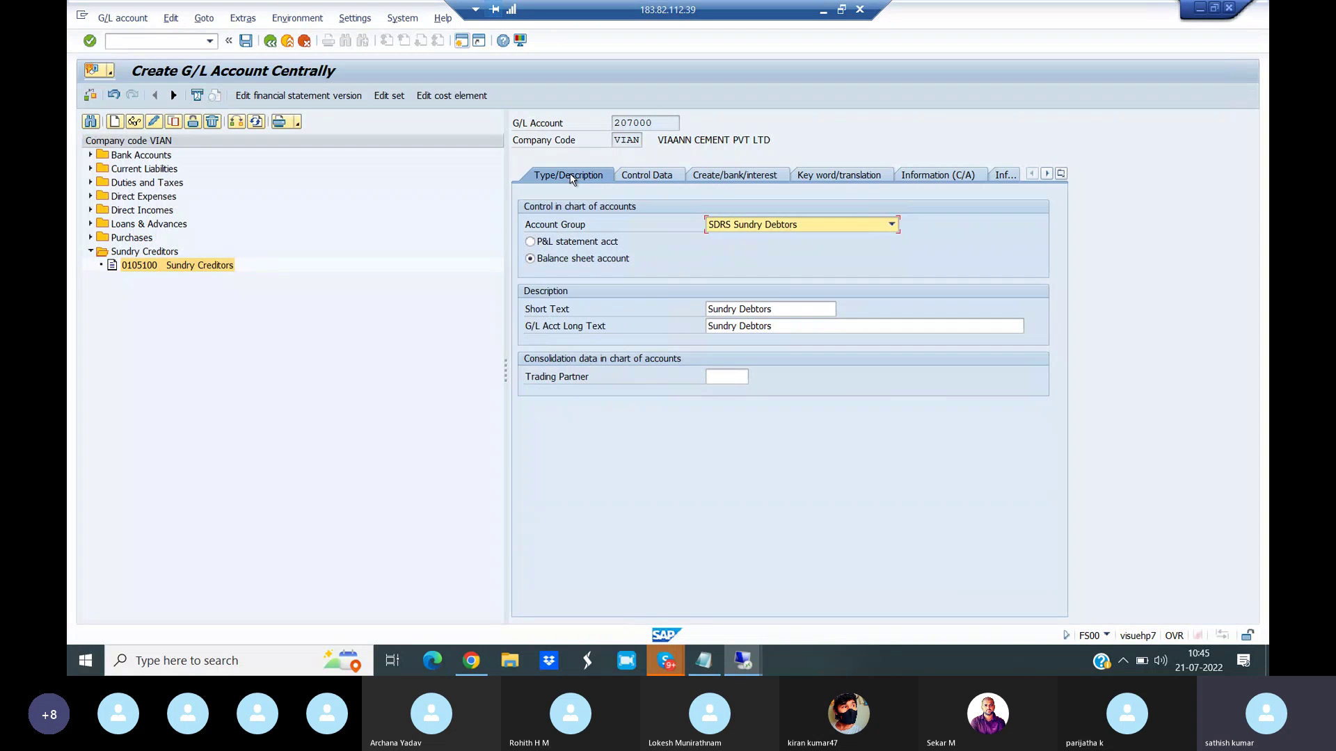
left_click(245, 42)
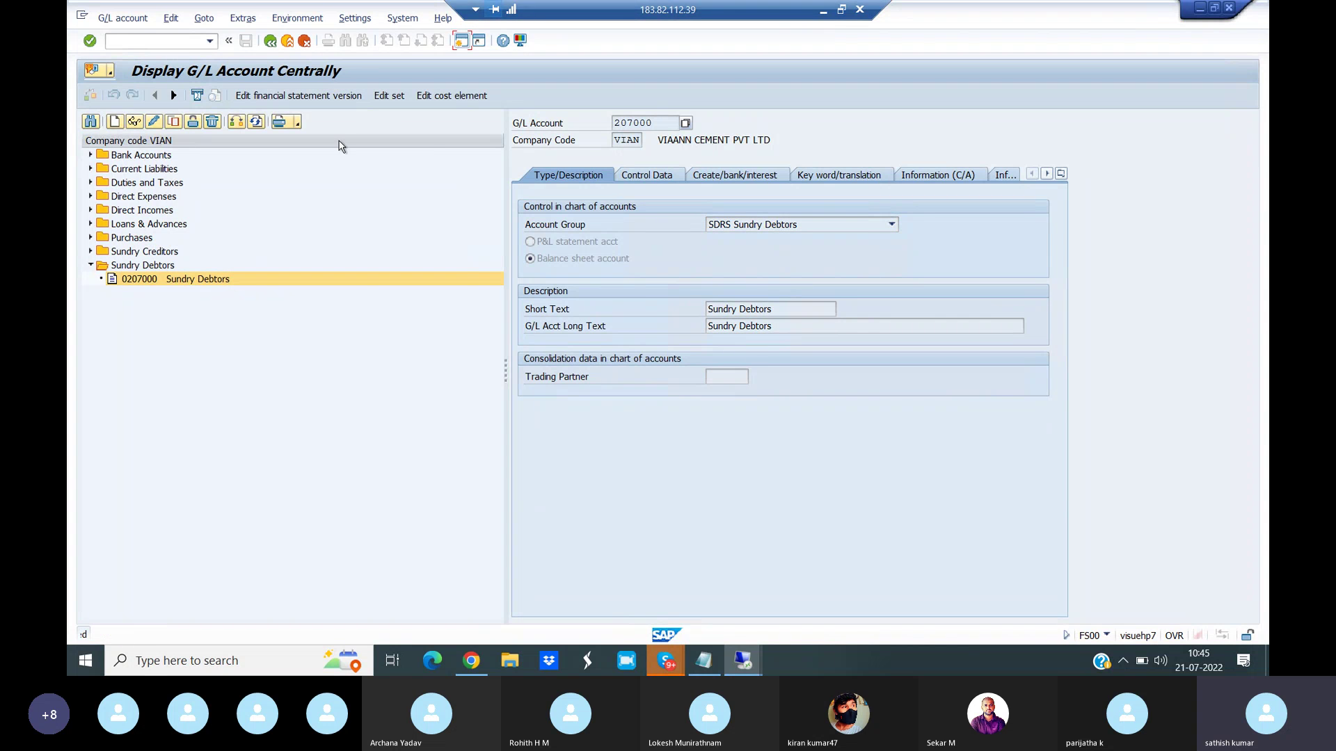
- Review account 207000's Control Data and Create/bank/interest tabs
left_click(645, 176)
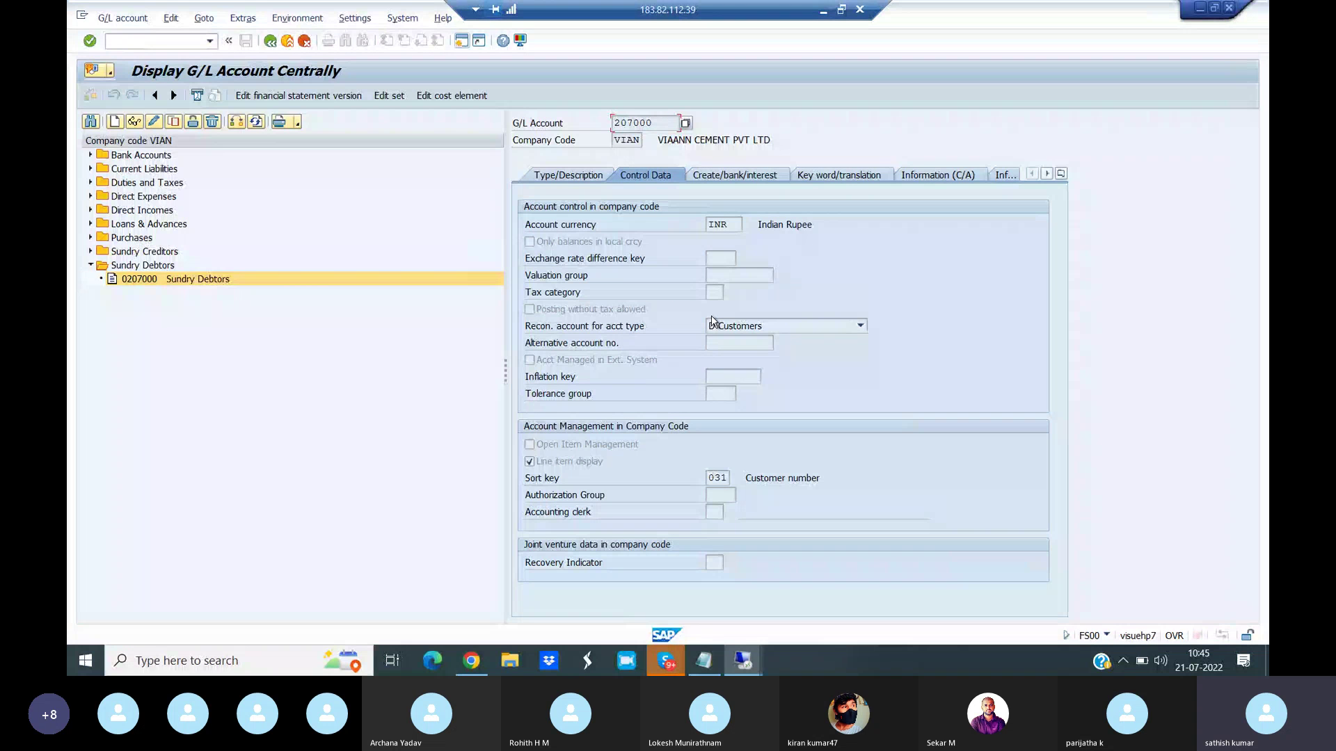
left_click(725, 176)
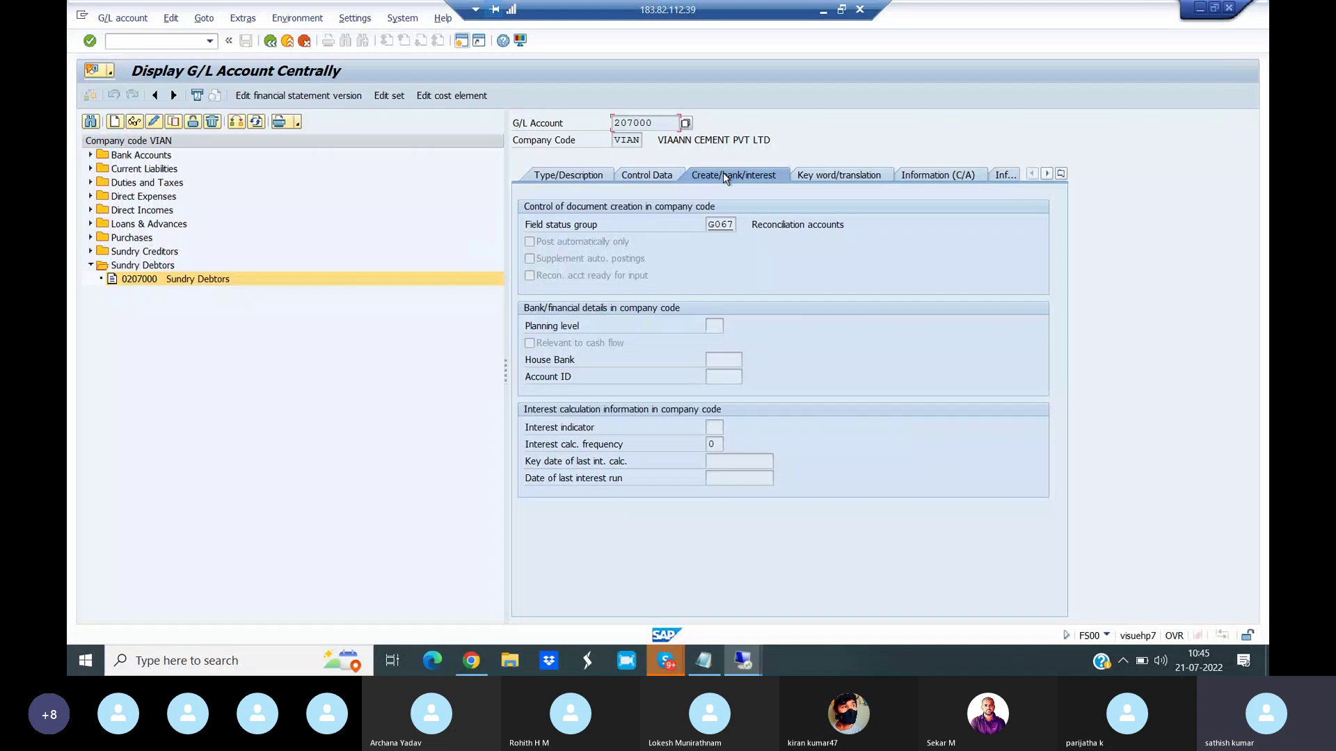
left_click(645, 174)
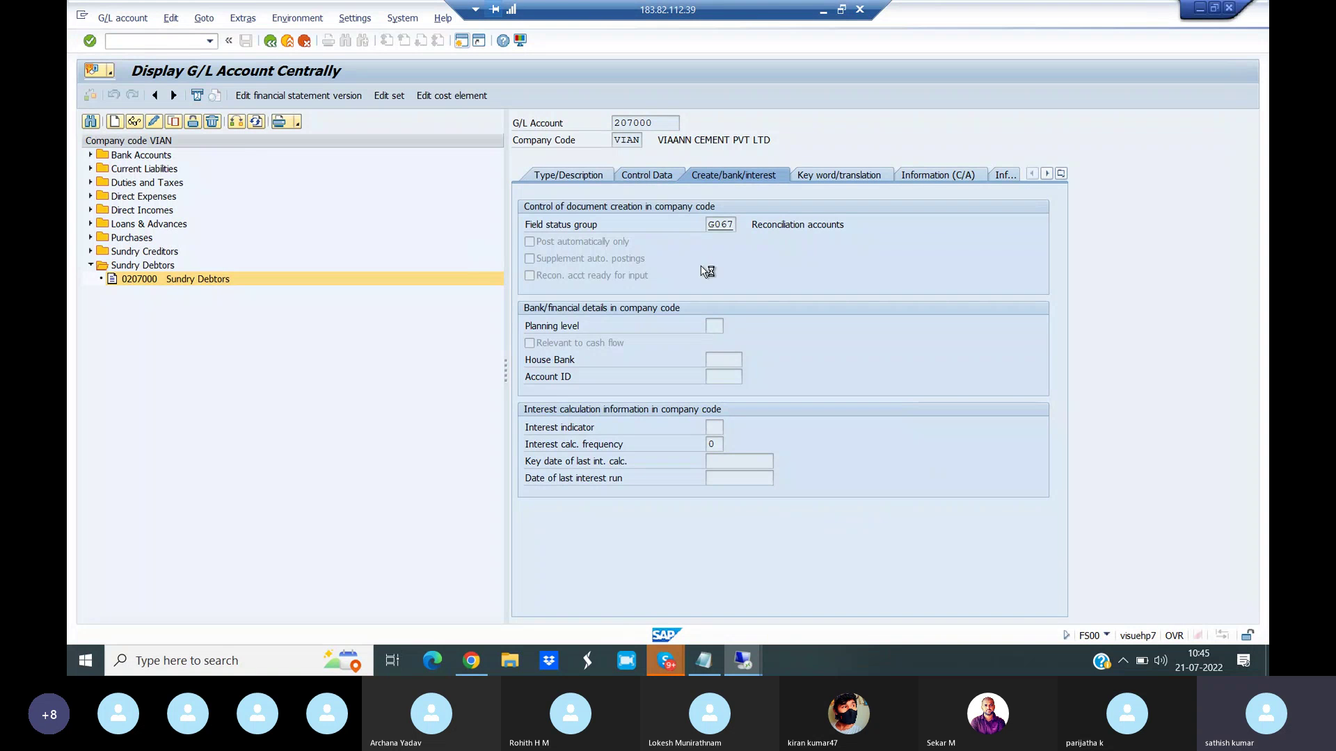
- Highlight 'Creation of Customer Master XD01' in the reference PDF and return to SAP
left_click(487, 661)
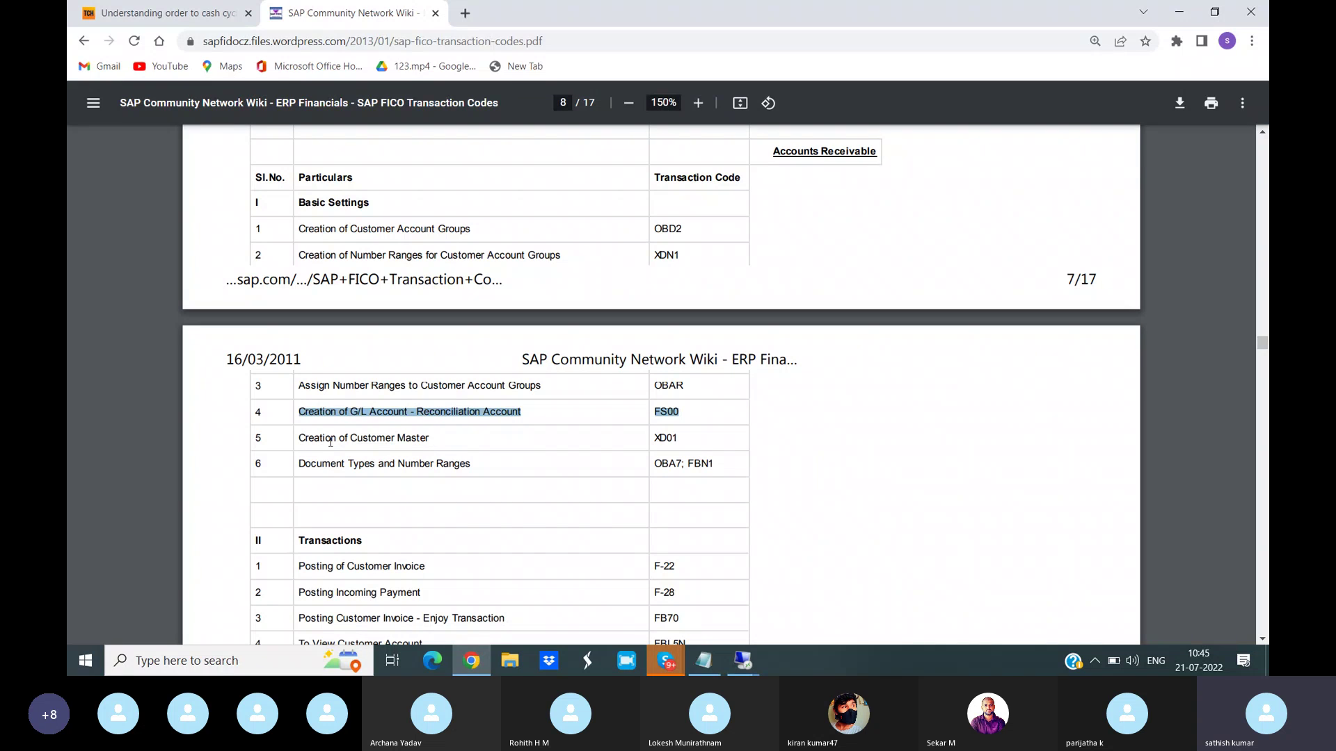
left_click_drag(307, 441, 691, 431)
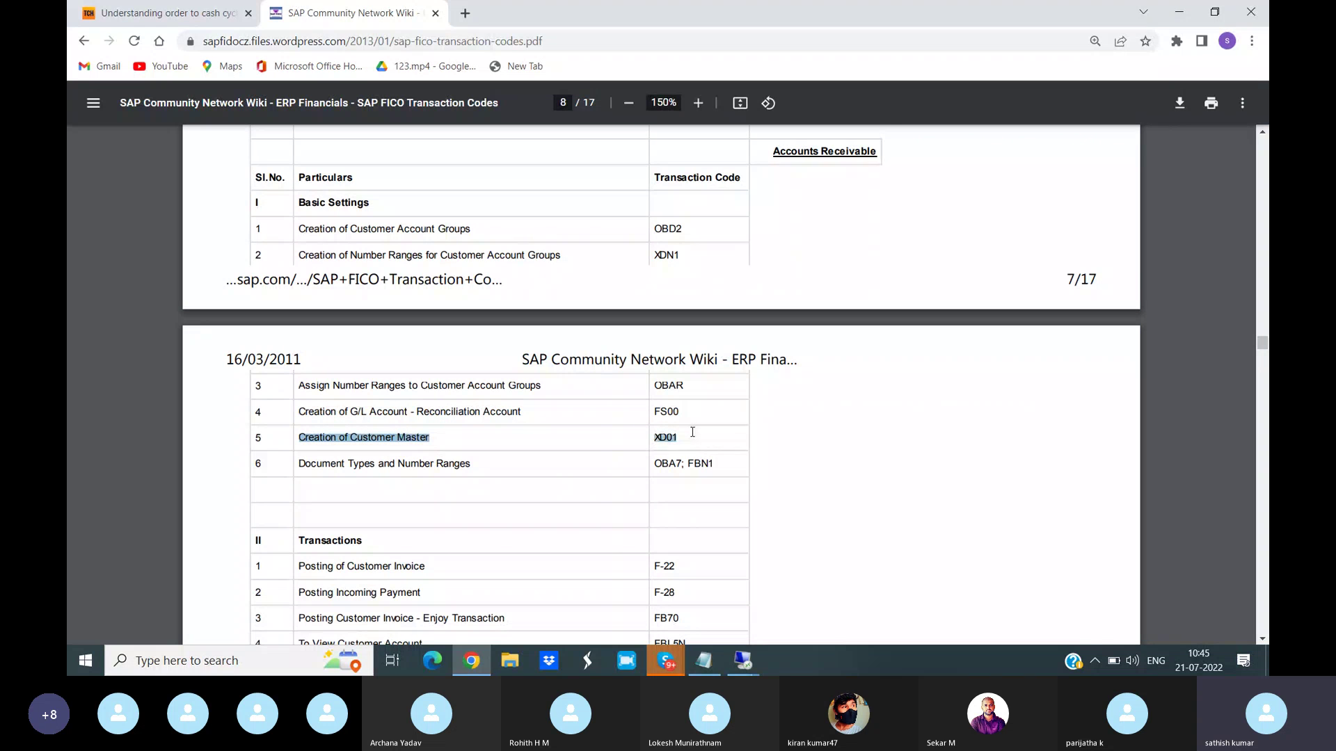
mouse_move(743, 661)
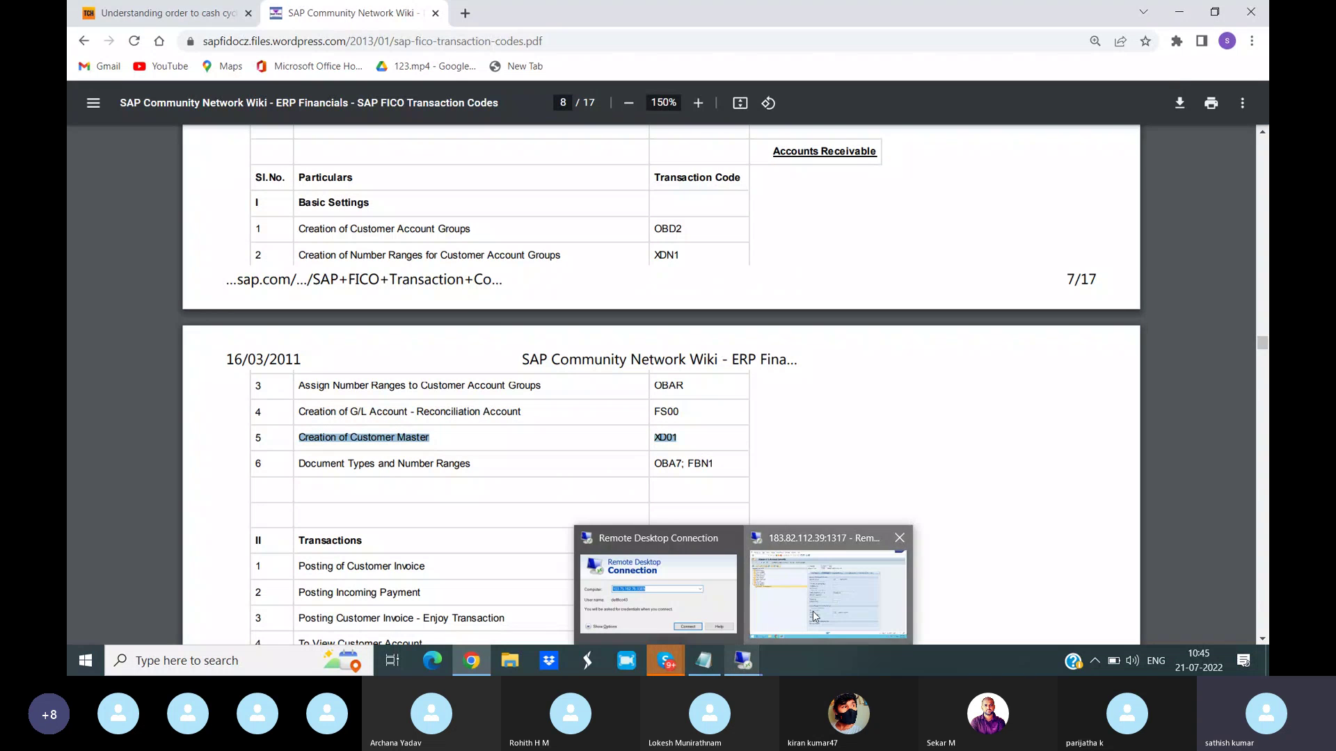
left_click(815, 616)
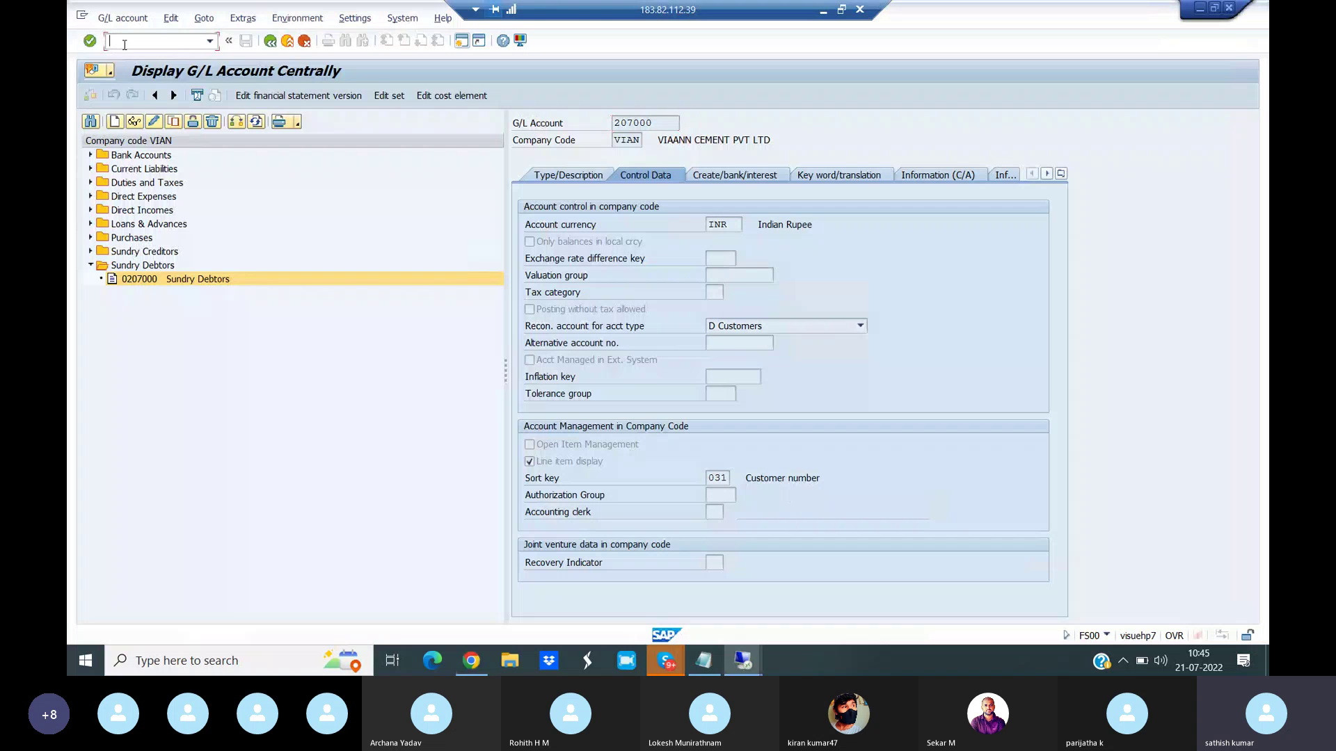
- Open customer create transaction XD01 after correcting a mistyped code, then close it
type("/NXXD01")
key("Return")
type("/NXD01")
key("Return")
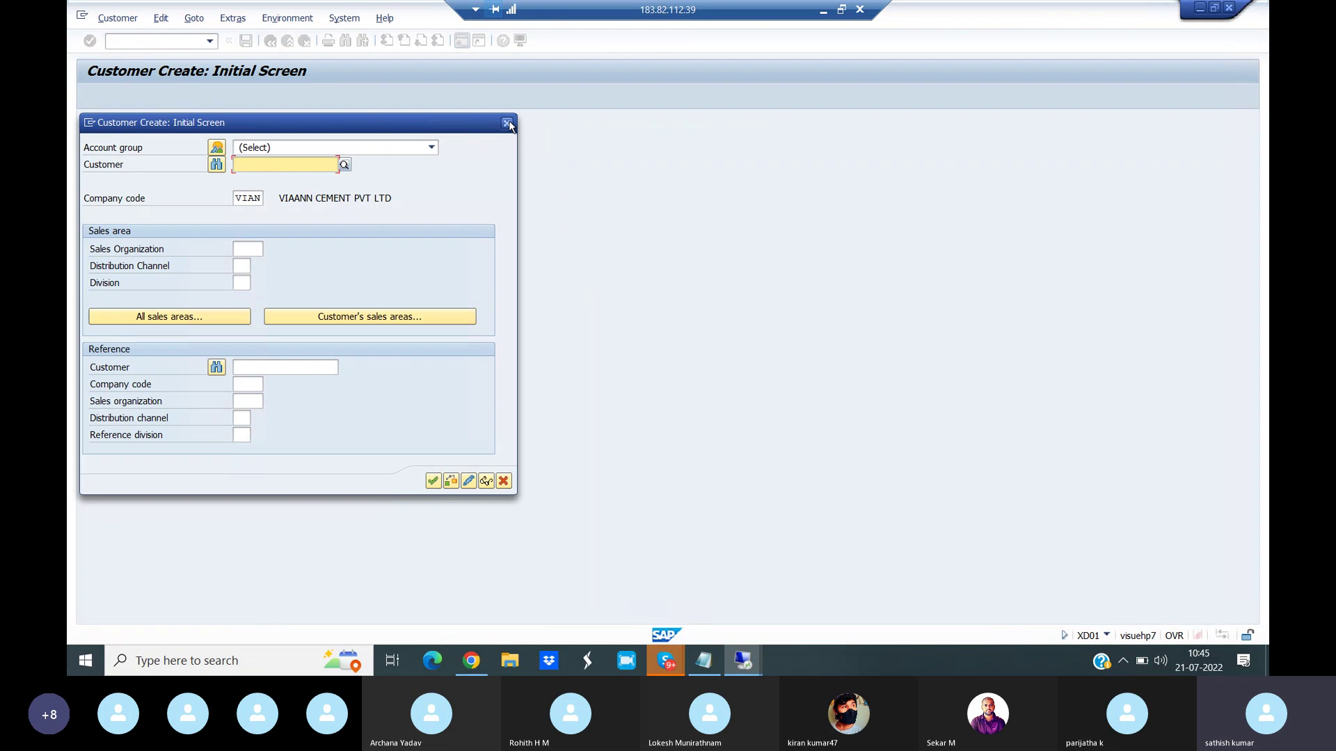
key("Escape")
- Open and close customer change XD02, then customer display XD03
type("/*")
key("BackSpace")
type("NXD02")
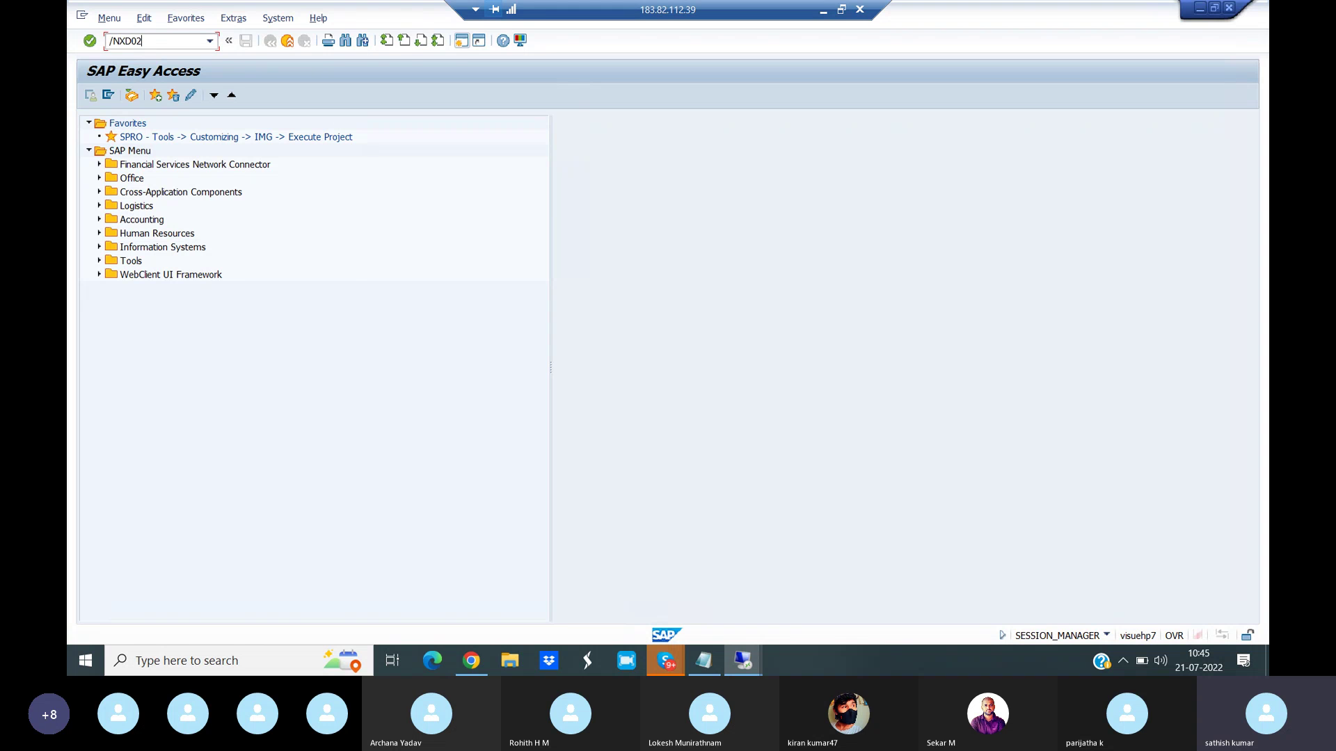
key("Return")
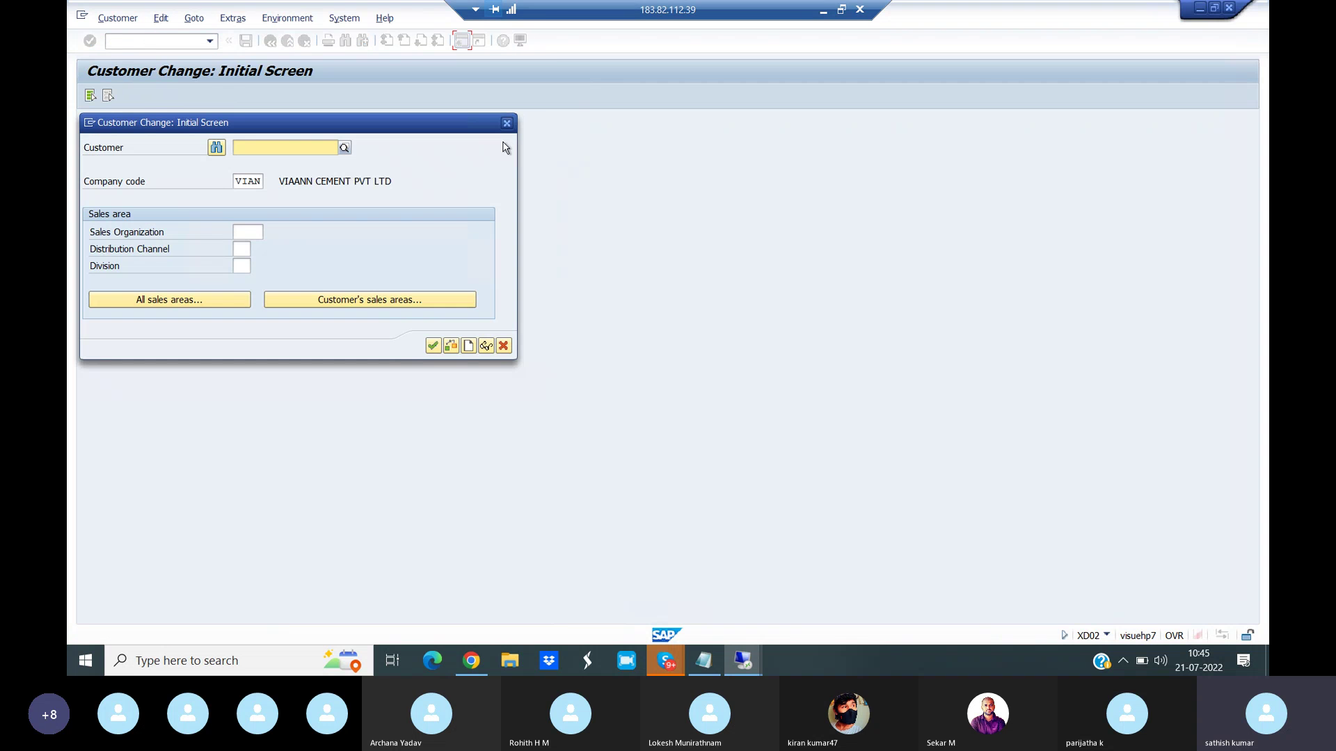
left_click(507, 123)
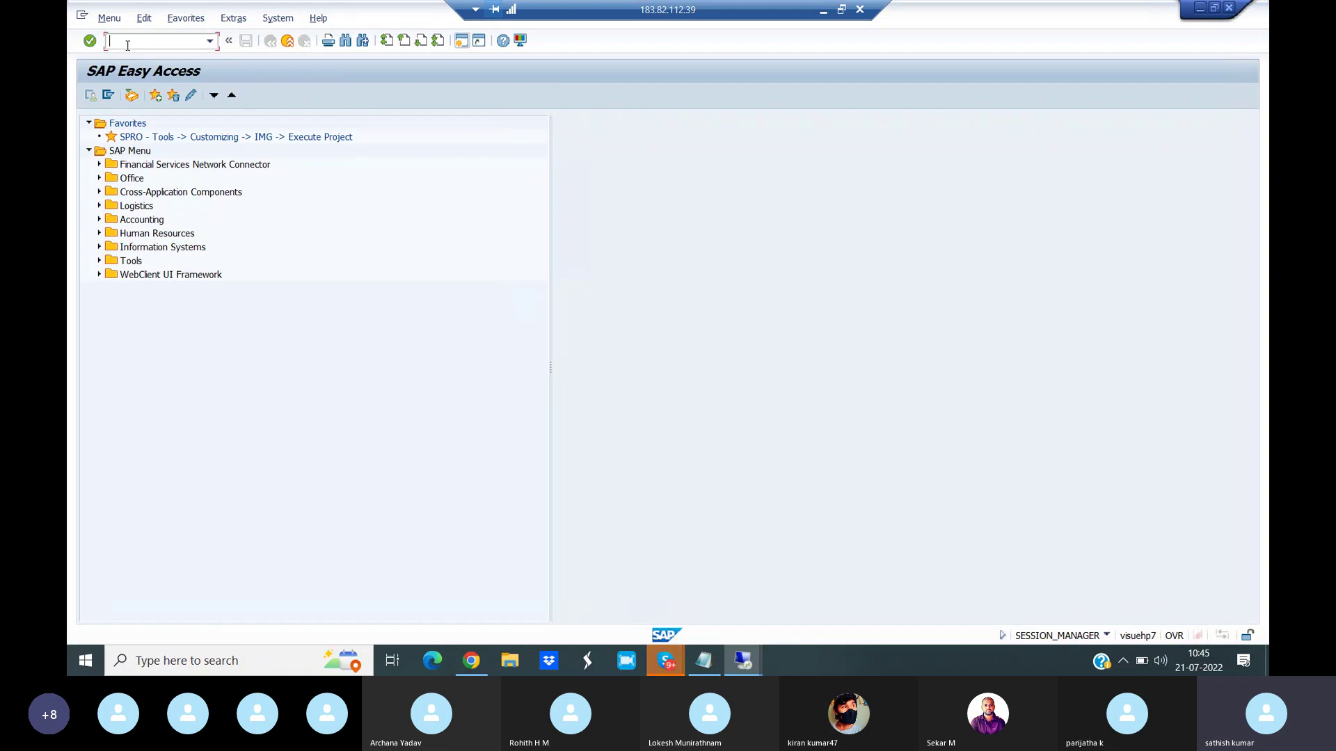
type("/NXD03")
key("Return")
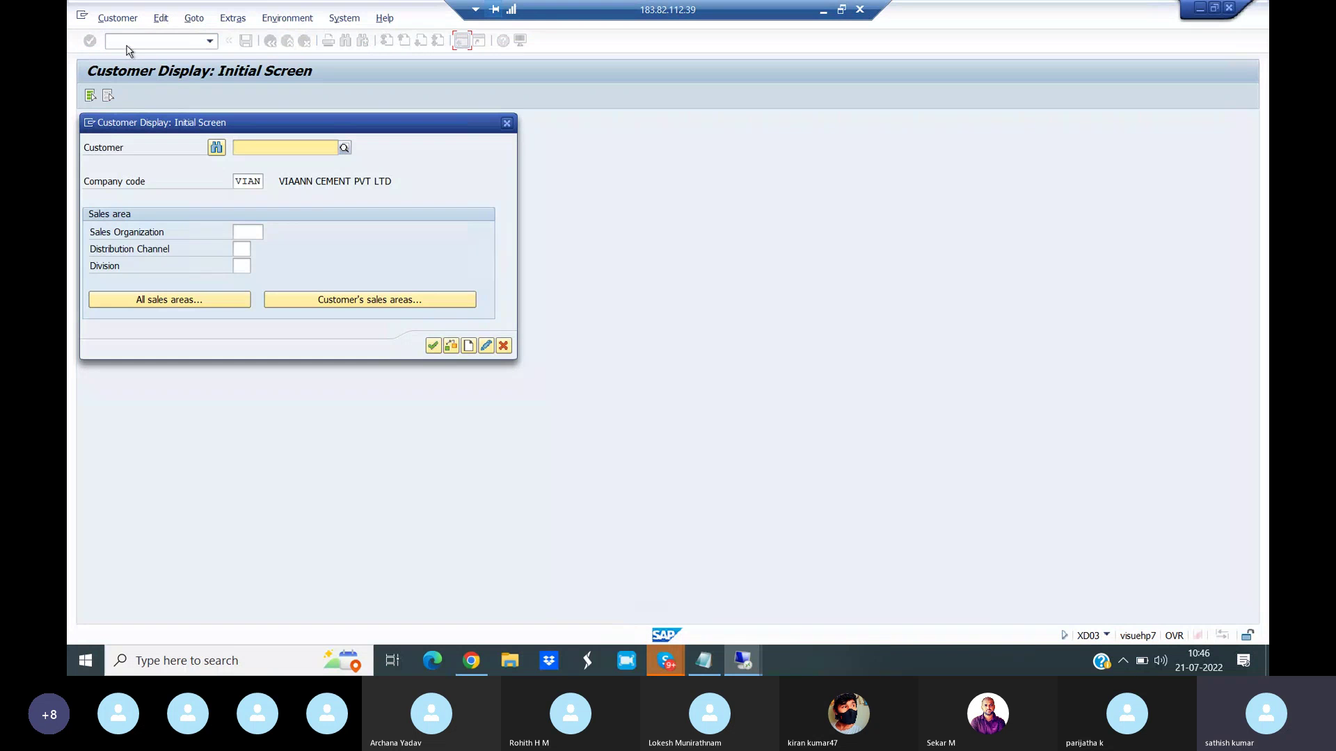
left_click(507, 123)
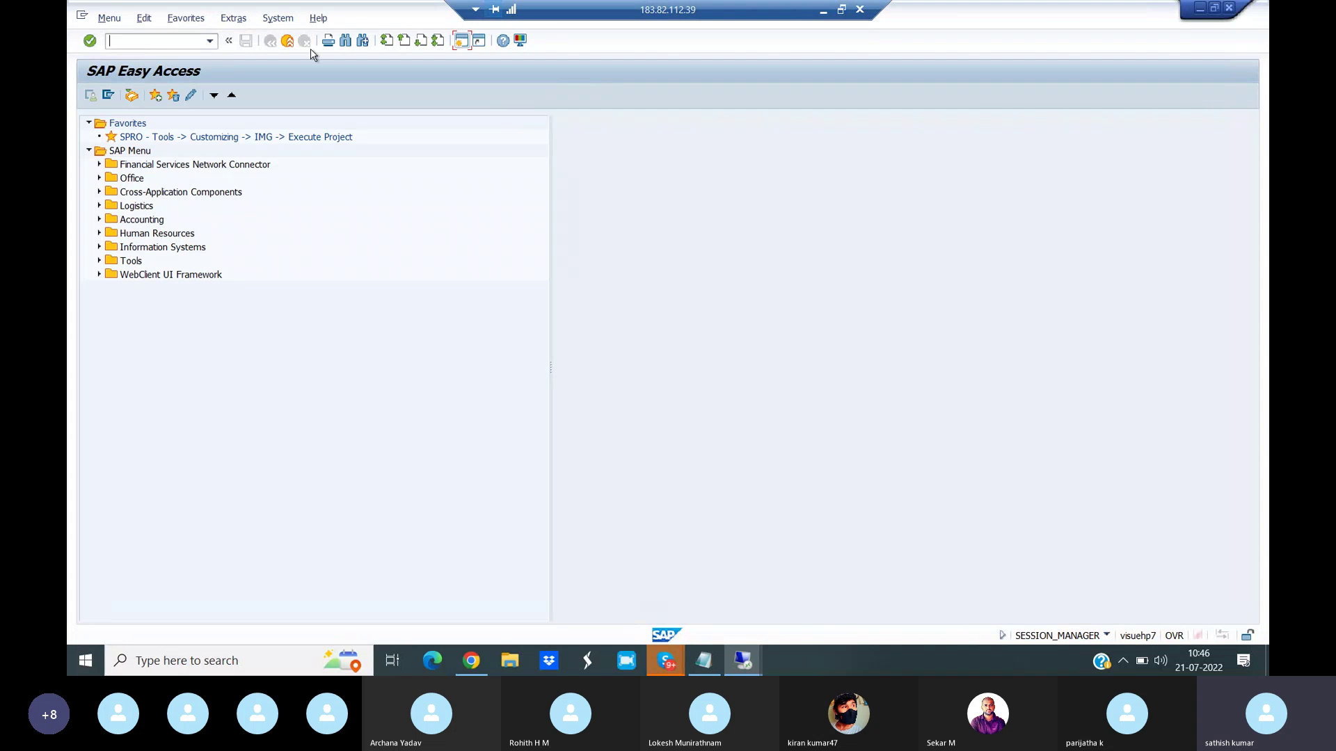
- Open the XD01 customer create screen, then FD01, closing each dialog after viewing it
type("/nxd01")
key("Return")
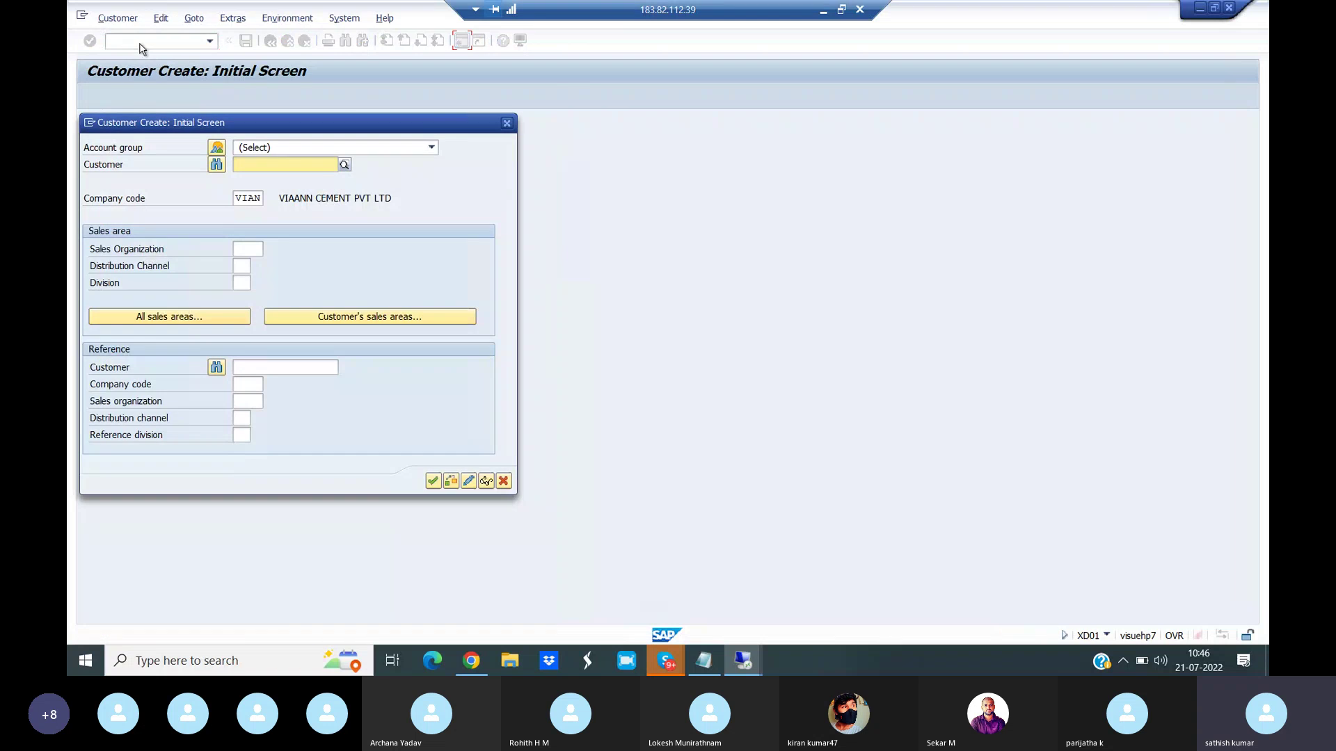
left_click(507, 124)
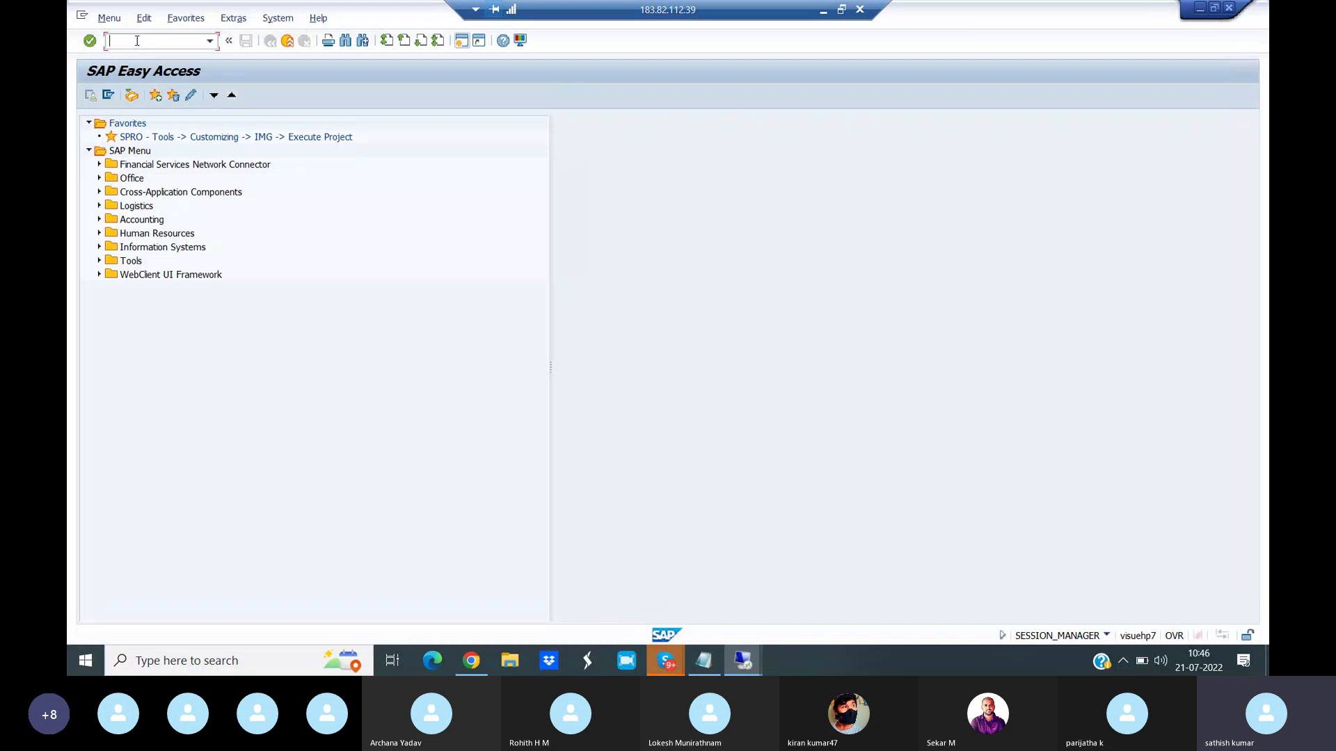
type("/NFD01")
key("Return")
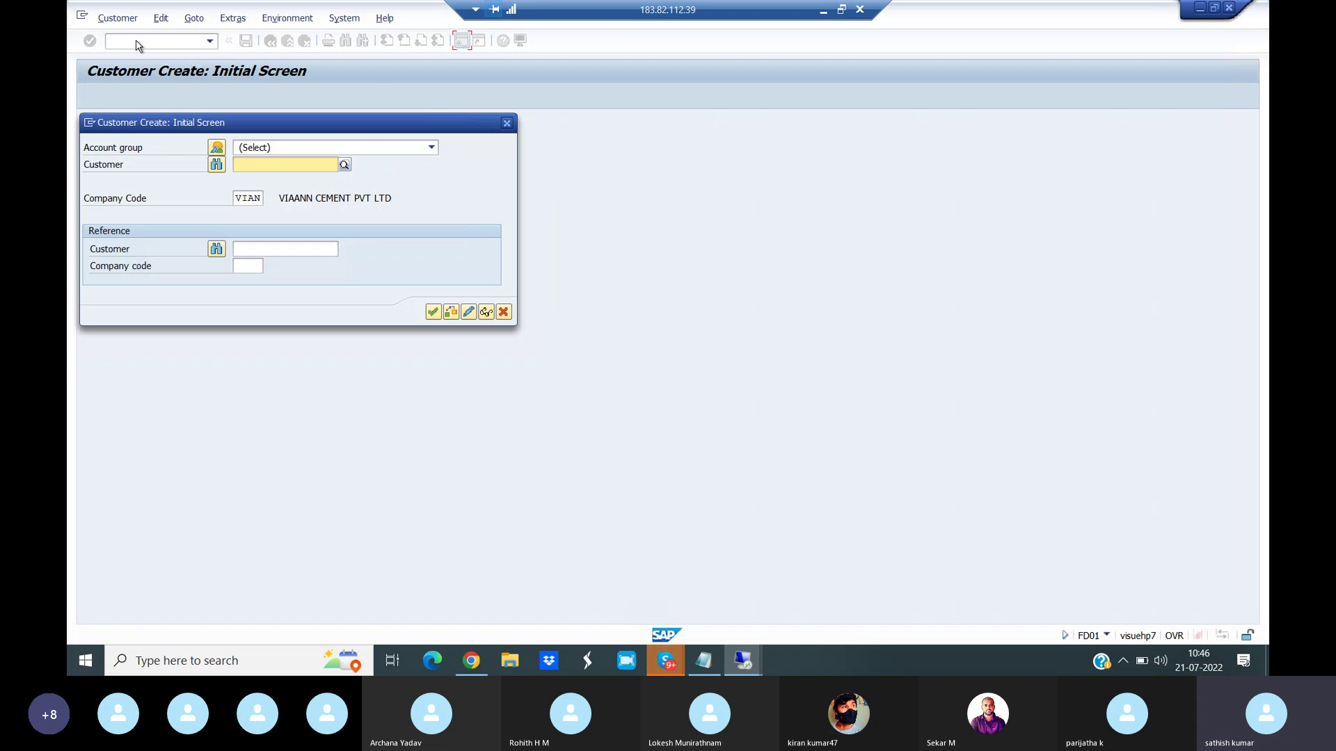
left_click(506, 123)
- Open the VD01 sales-area customer create screen with /NVD01 and close its dialog
left_click(135, 43)
type("/N")
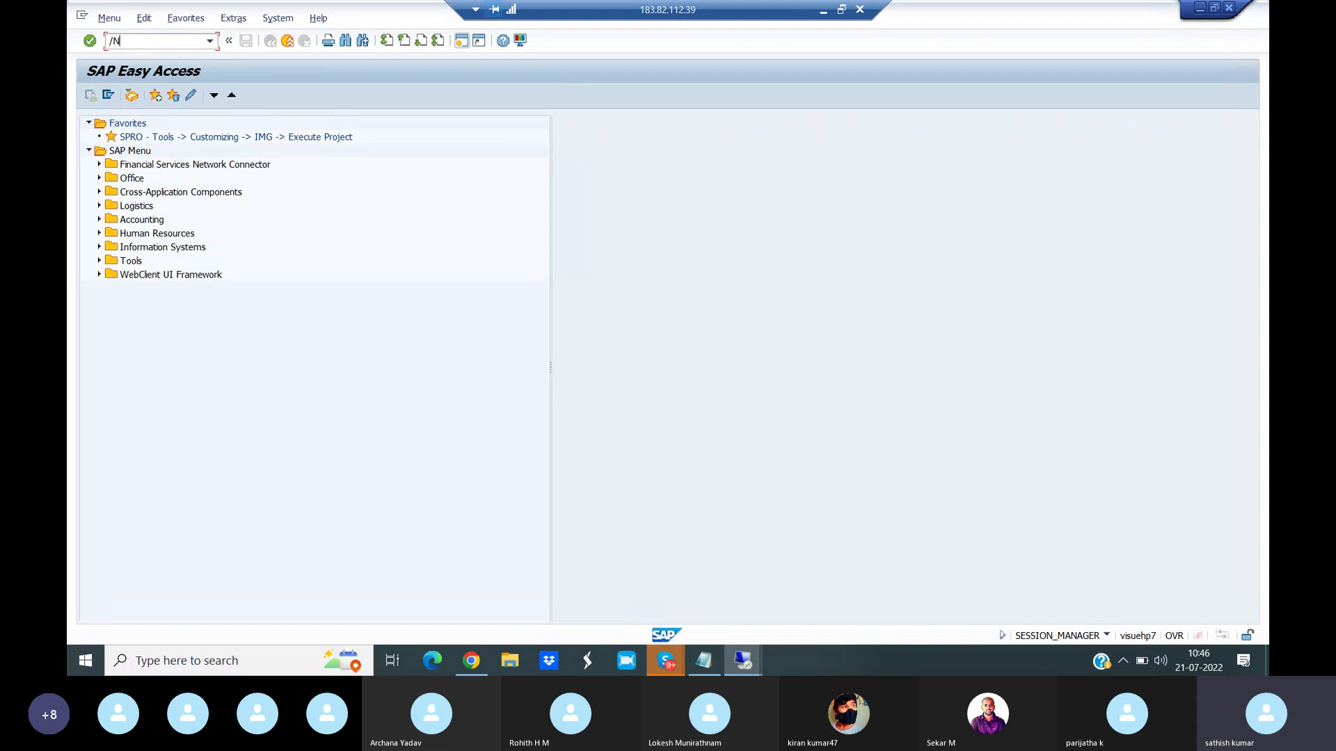
type("VD01")
key("Return")
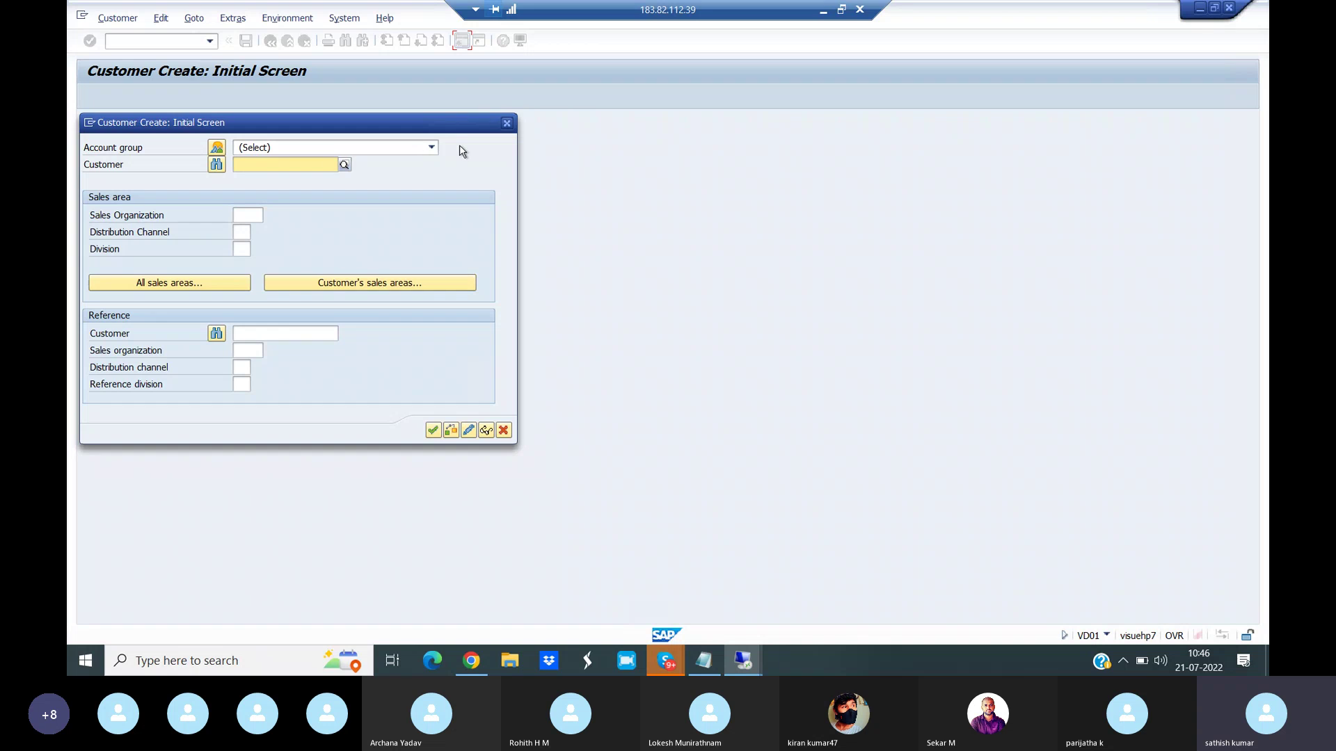
left_click(505, 123)
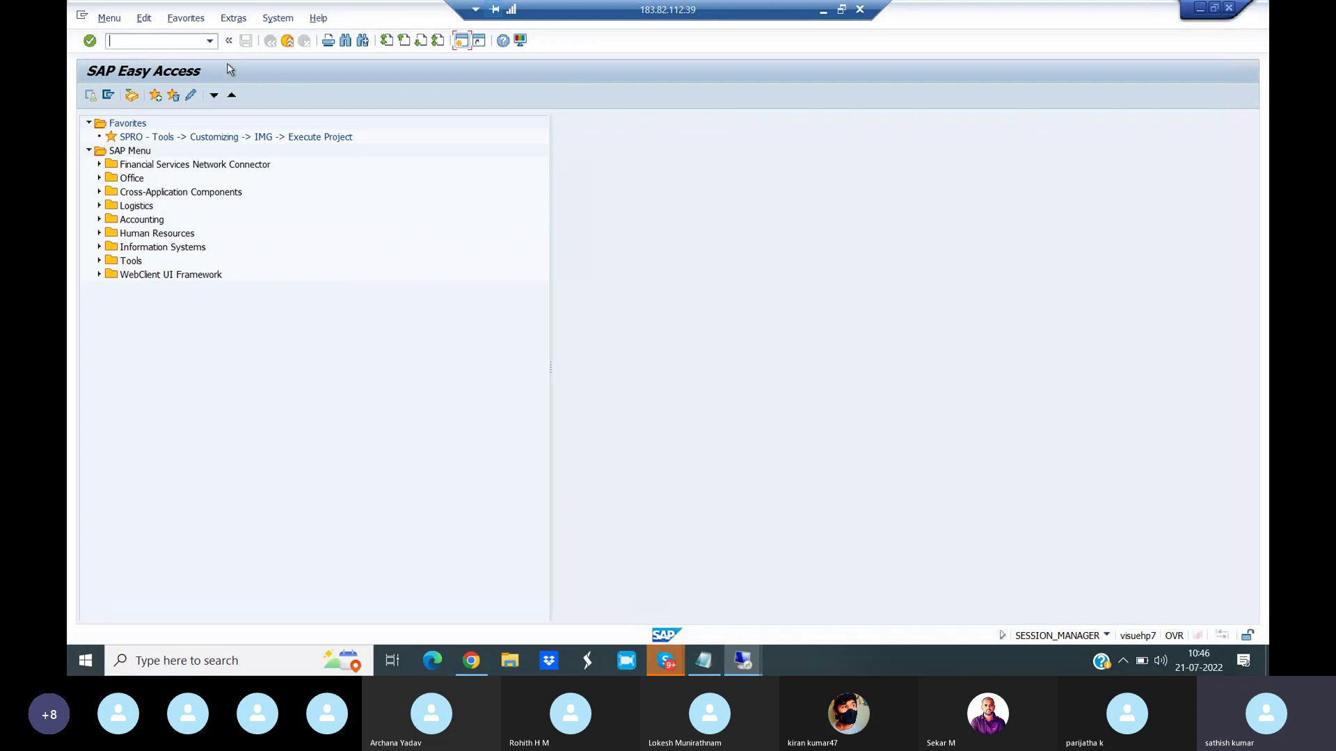
- Rerun /NXD01 from the transaction history and bring up the account group list
left_click(209, 41)
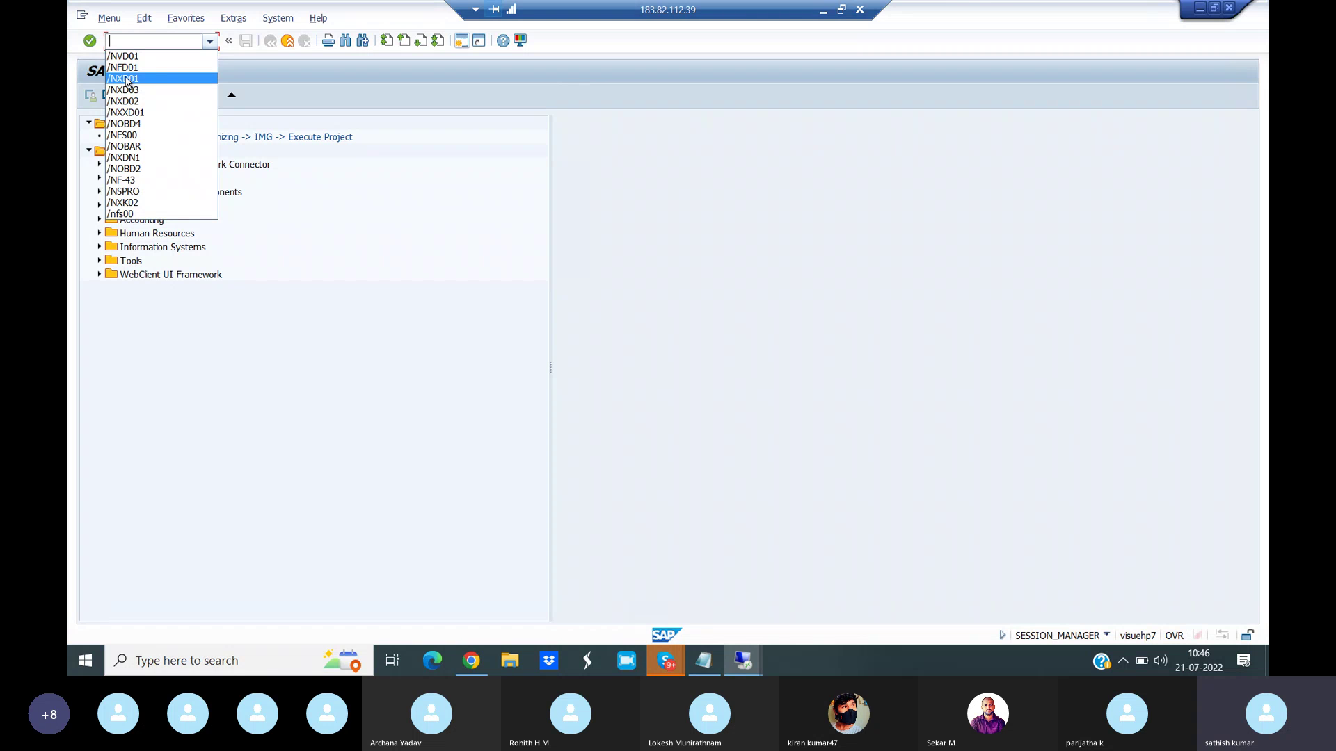
left_click(128, 80)
key("Return")
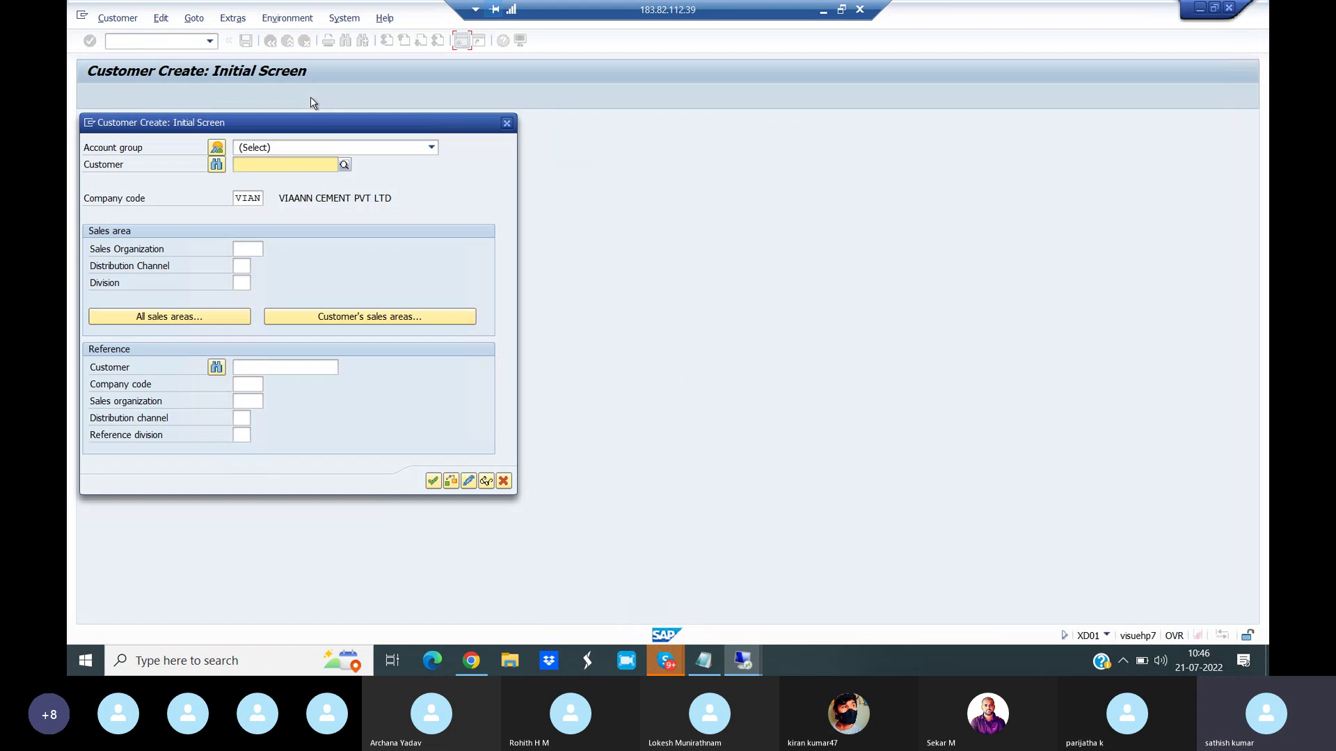
left_click(312, 148)
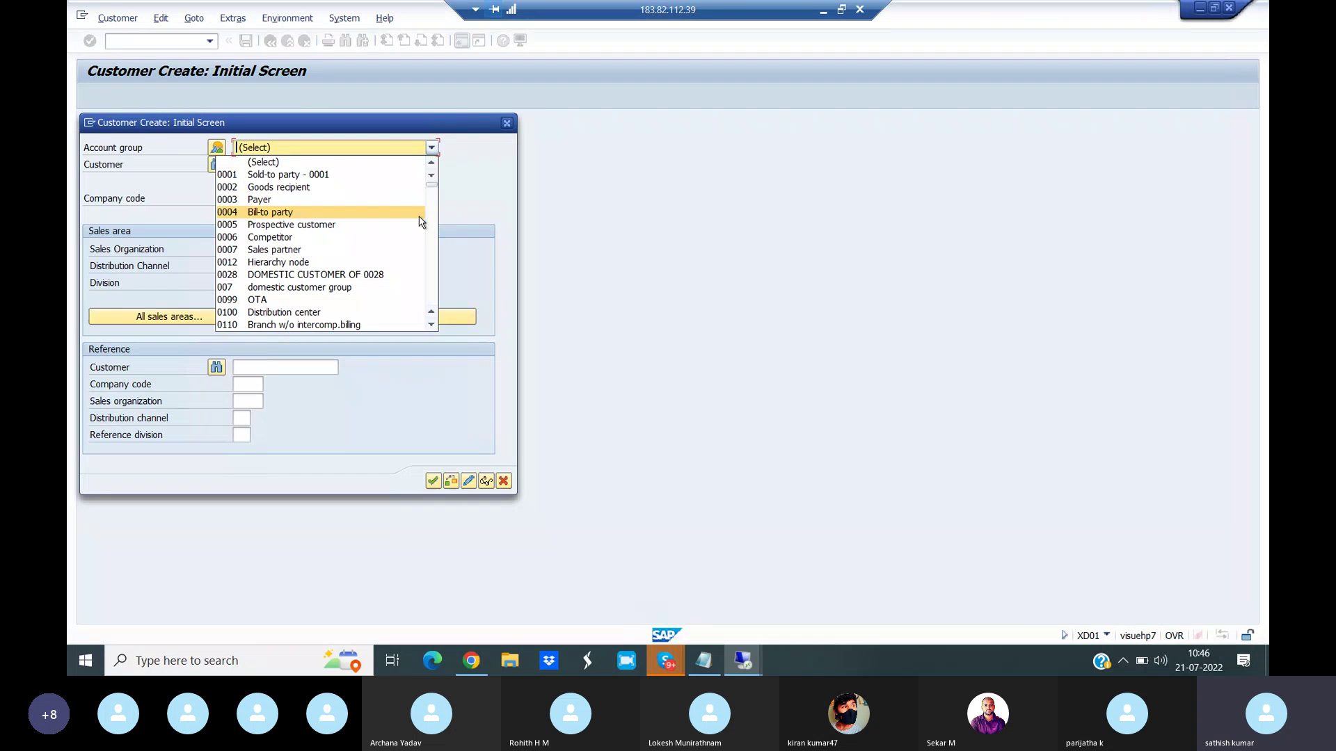
- Choose account group 'VIAN Domestic customer for VIAN', continue, and open help on error F2058
type("vian")
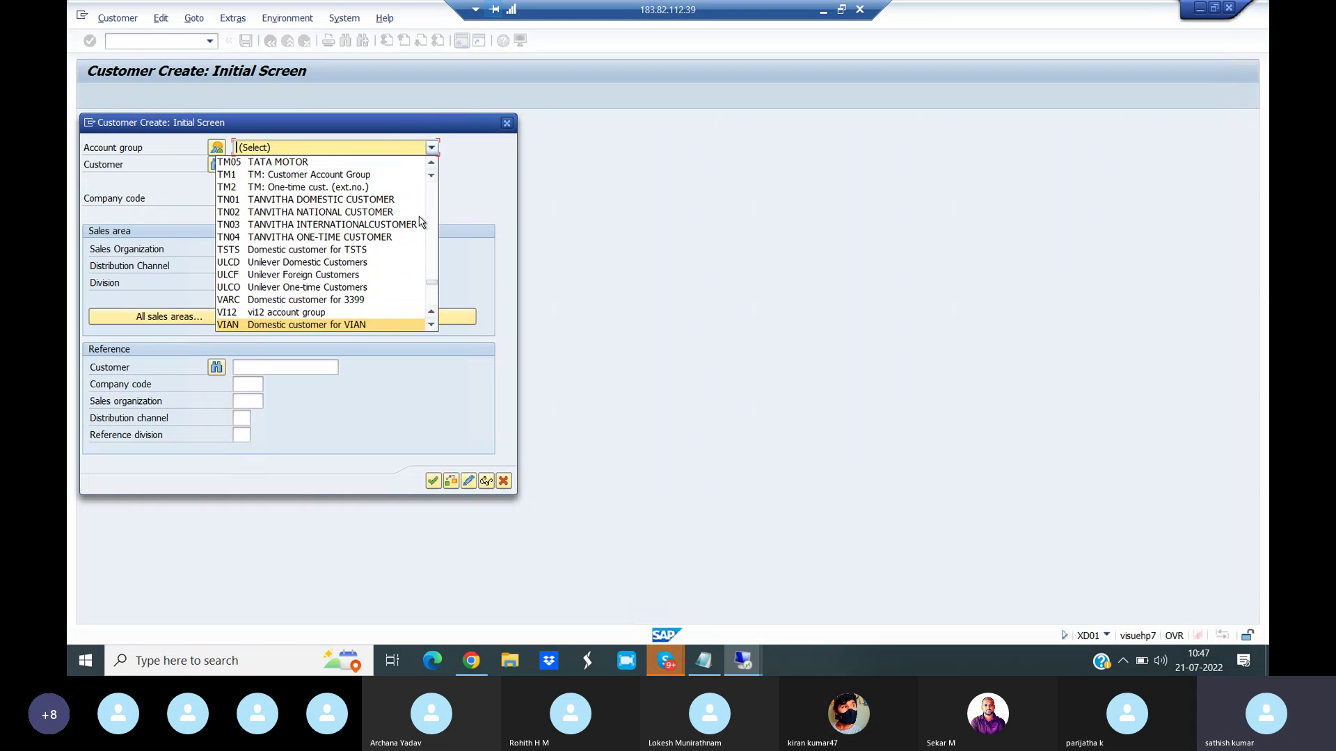
left_click(356, 326)
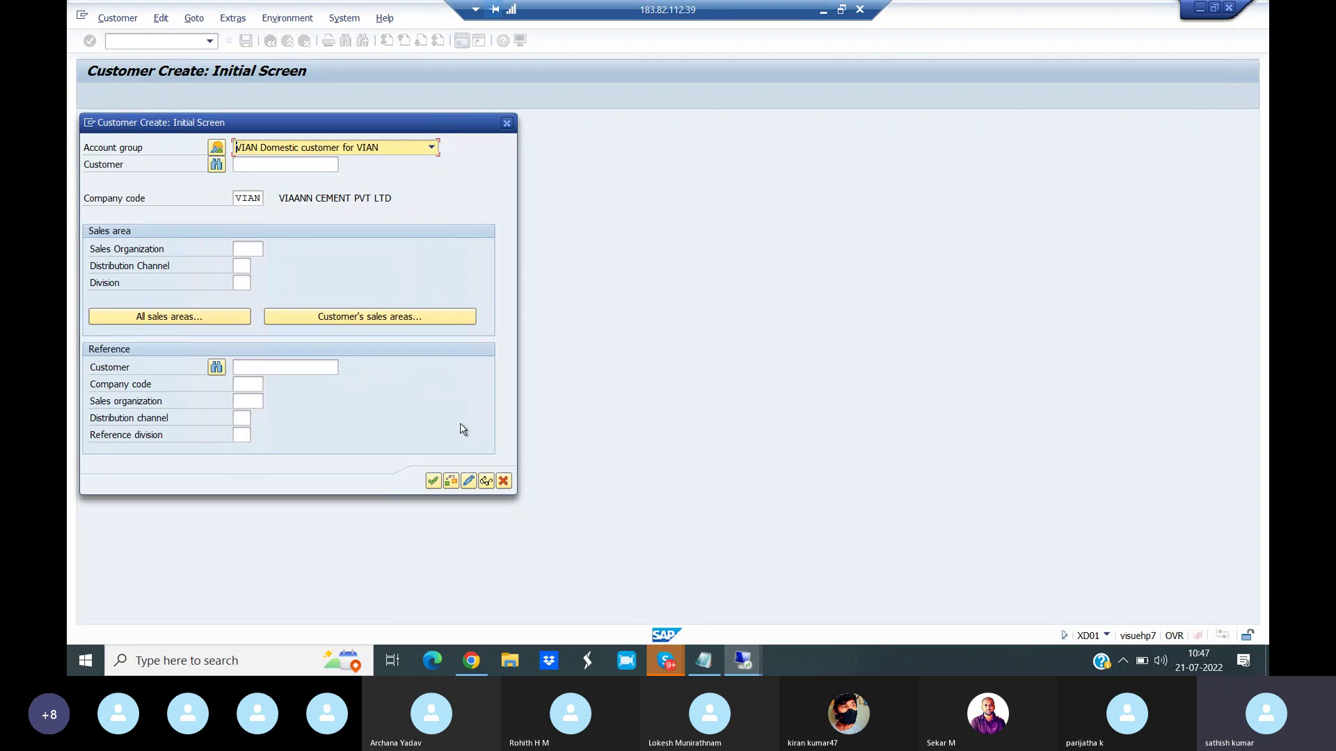
left_click(433, 482)
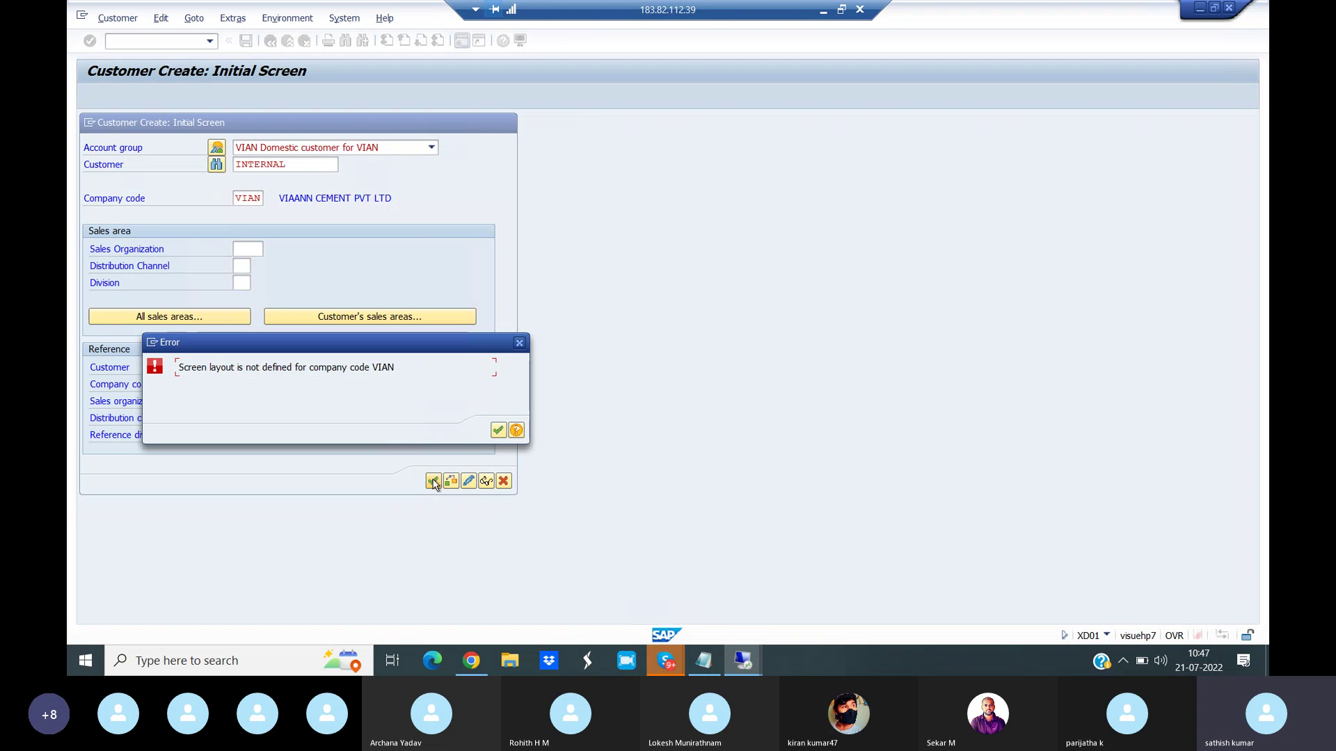
left_click(516, 430)
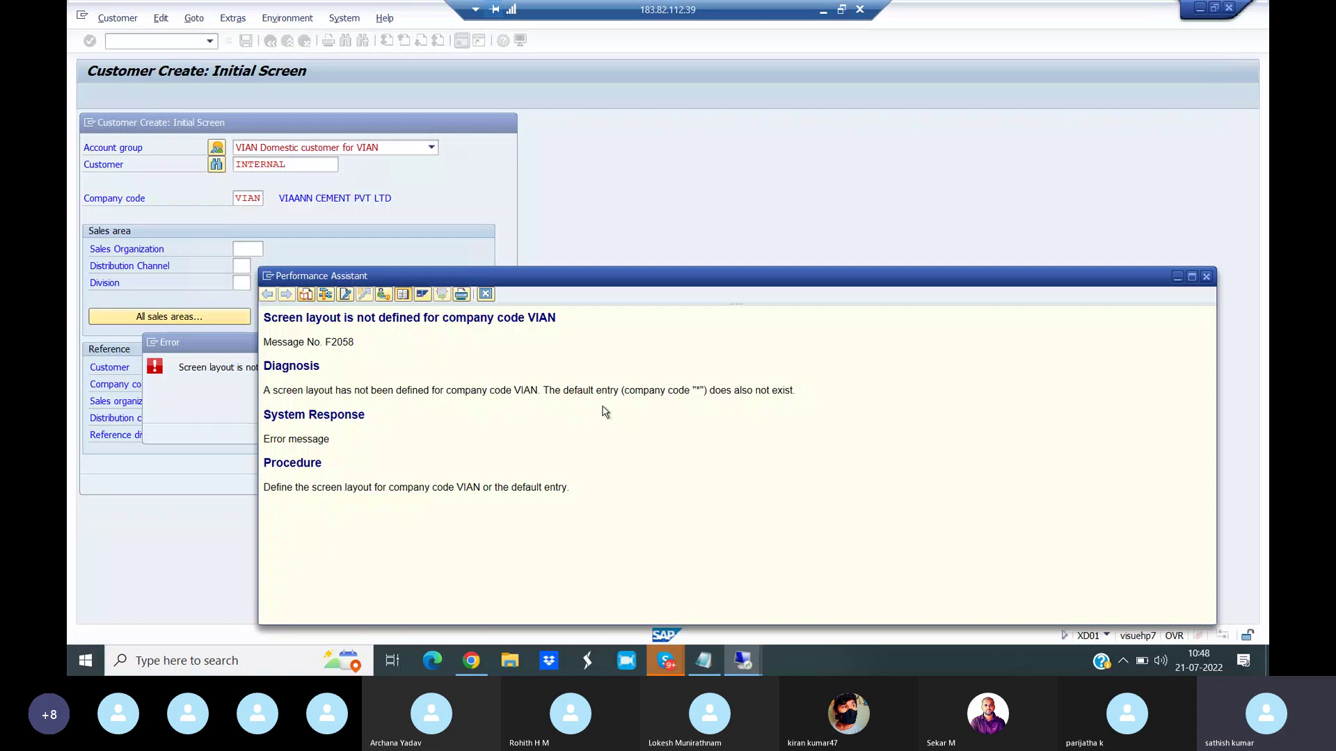
- Close the F2058 Performance Assistant, the error popup and the Customer Create dialog
left_click(1206, 277)
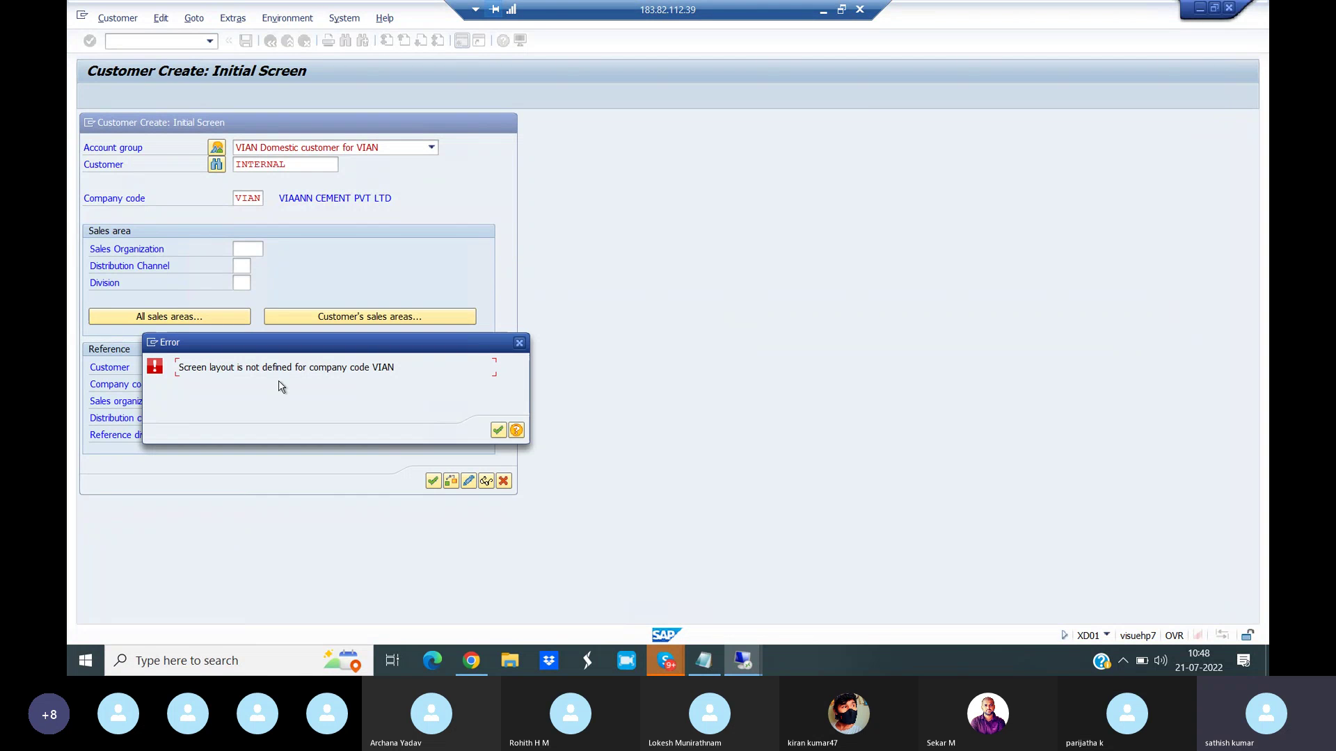
left_click(519, 343)
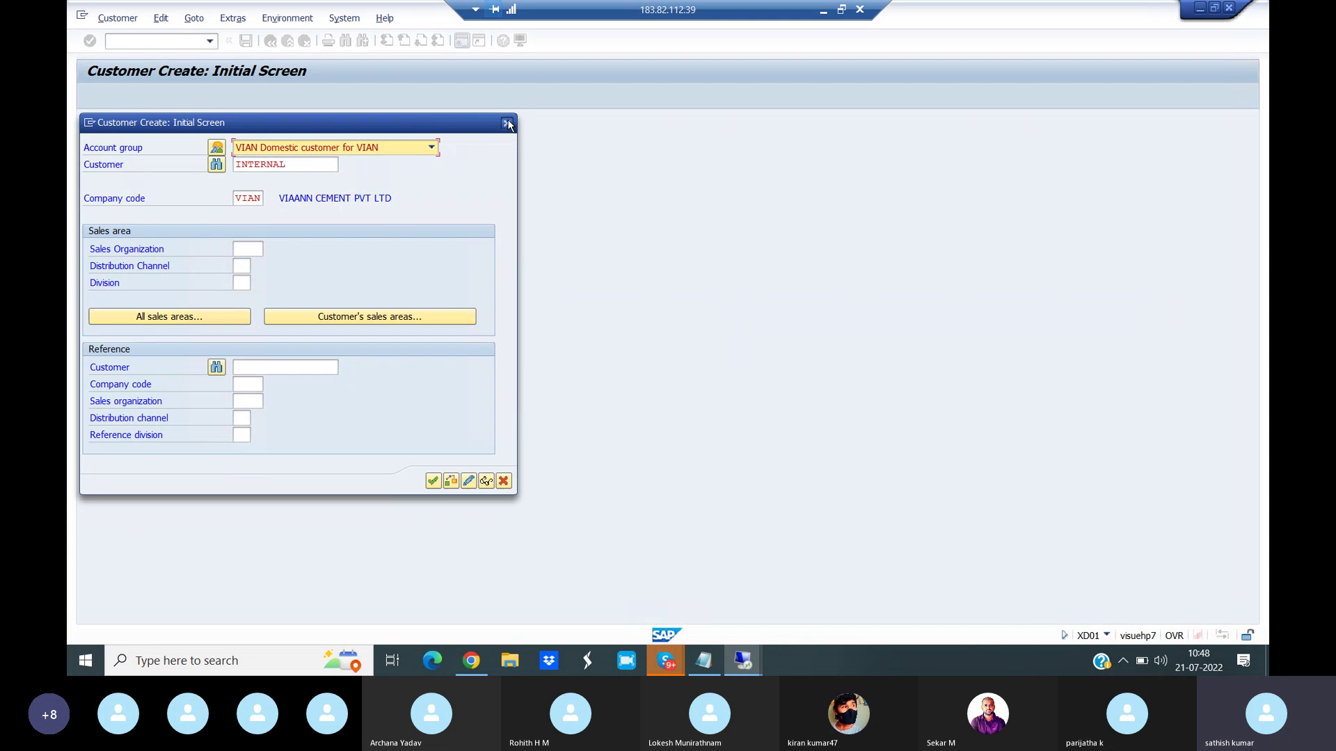
left_click(507, 123)
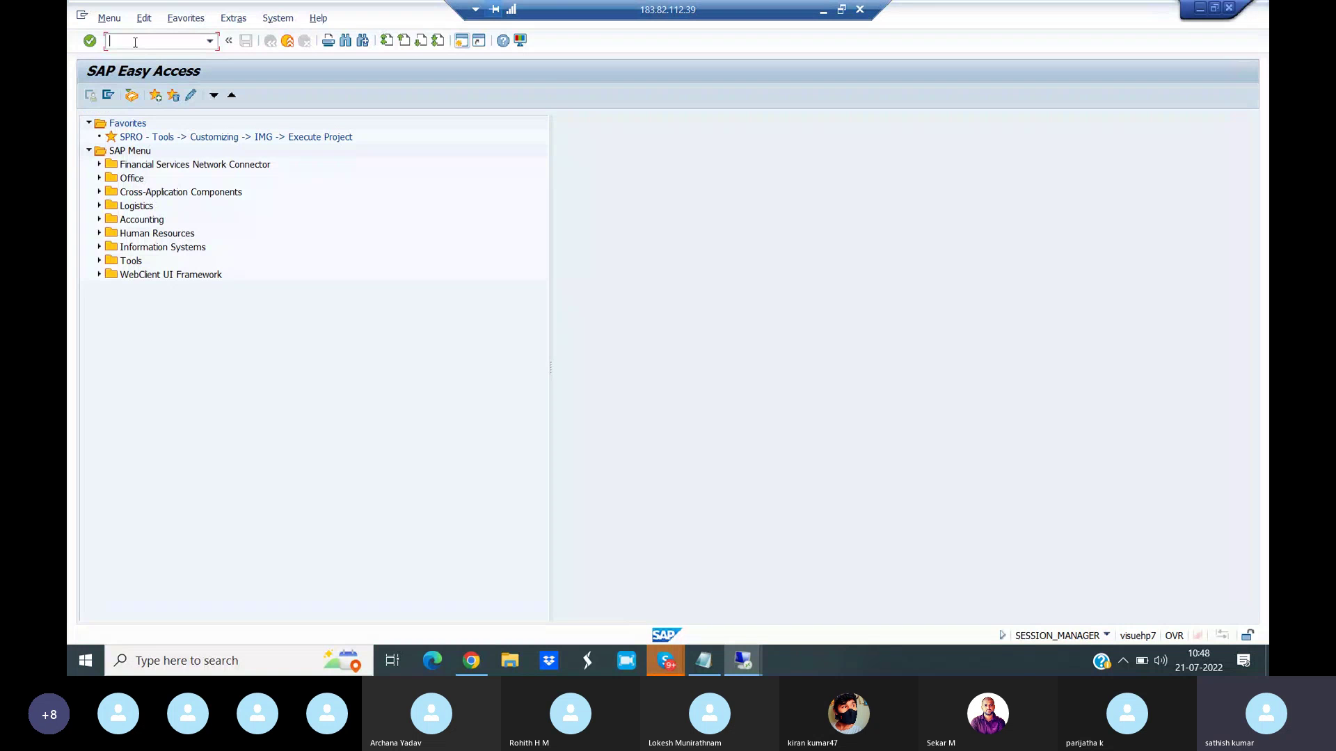
- Through SPRO, open Define Screen Layout per Company Code (Customers) and begin a new entry
type("spro")
key("Return")
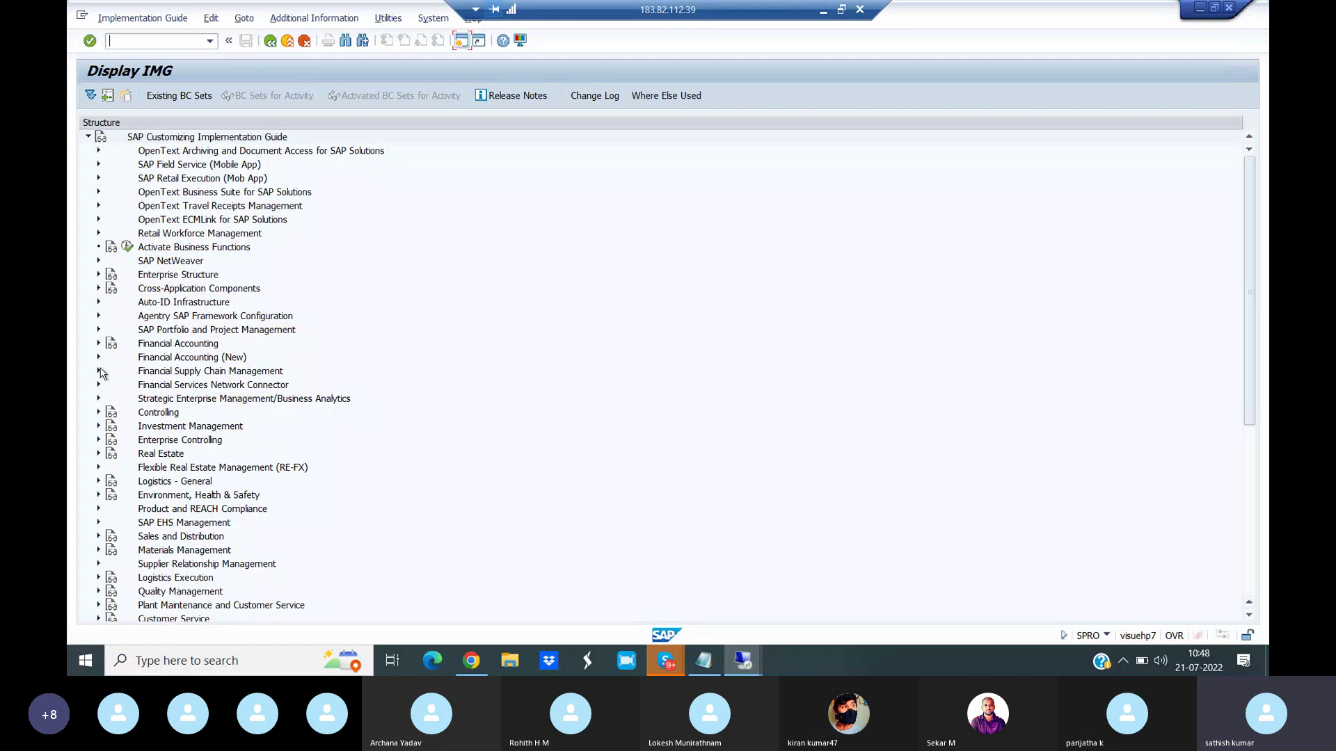
left_click(98, 346)
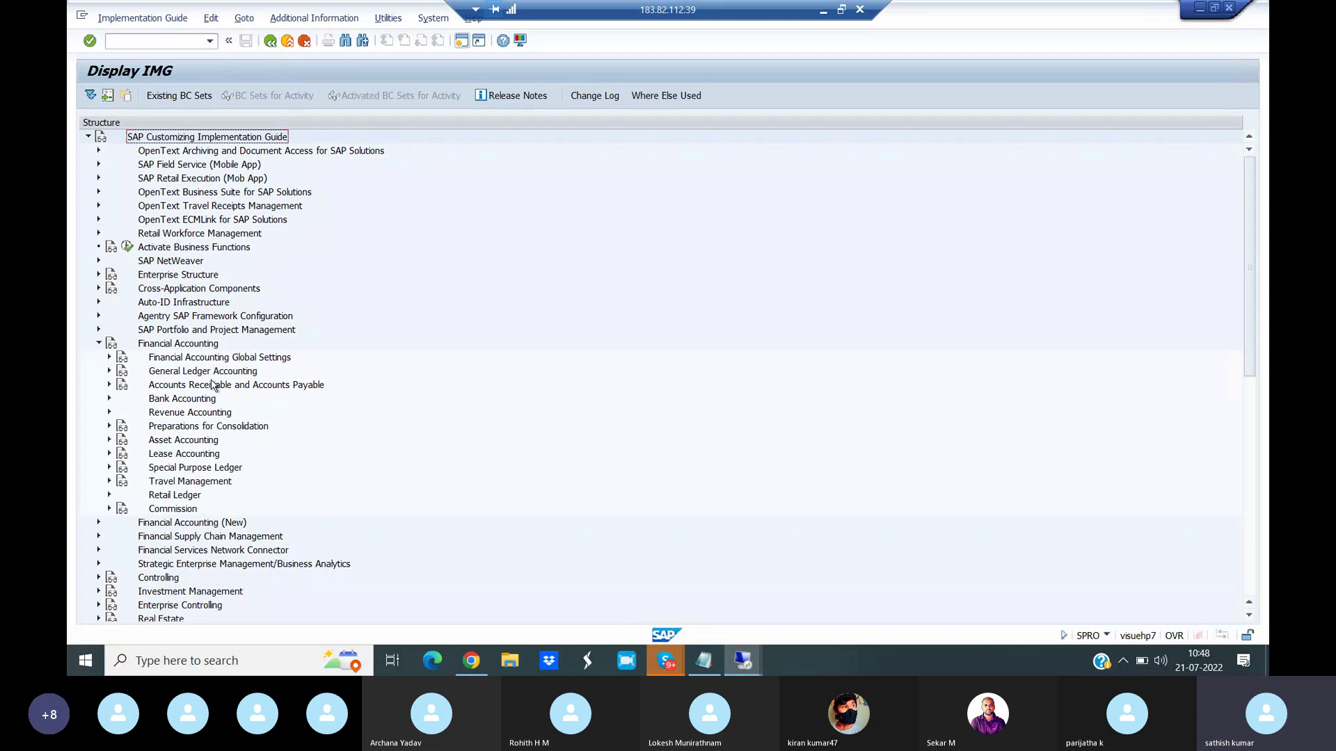
left_click(109, 385)
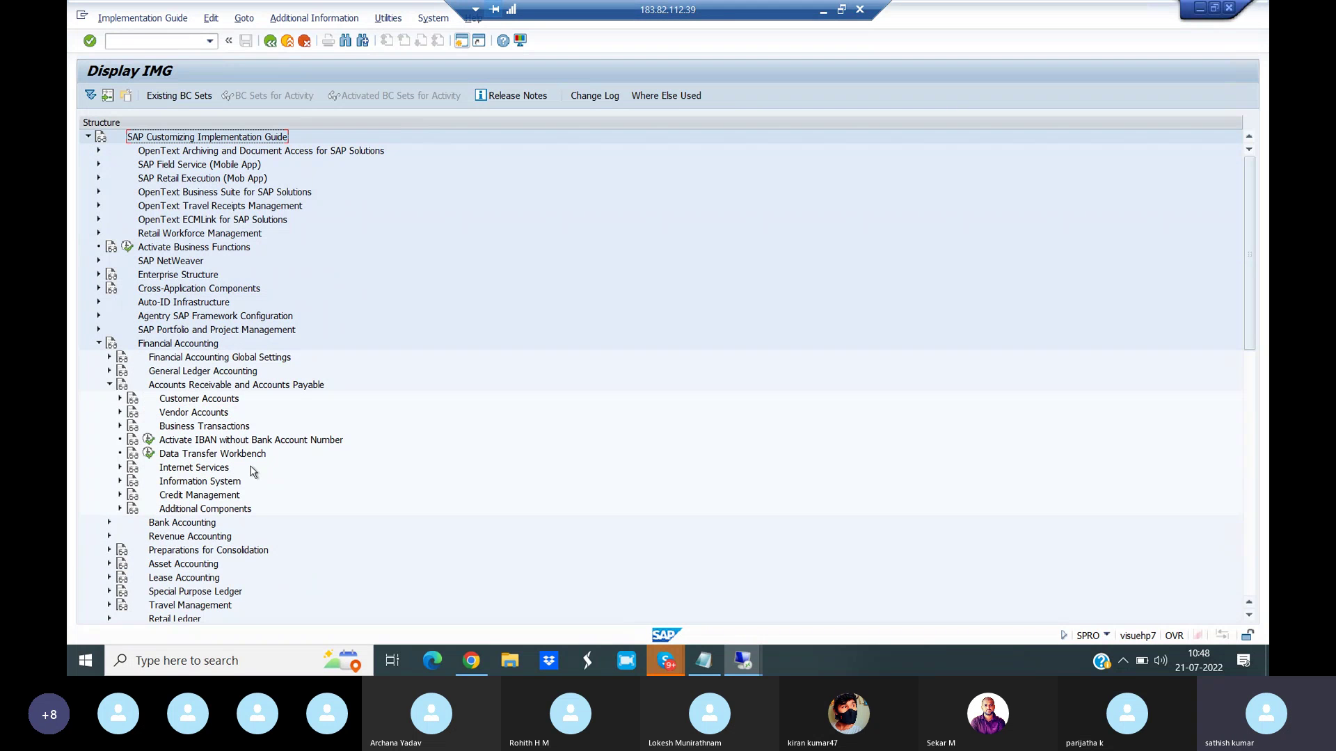
left_click(119, 398)
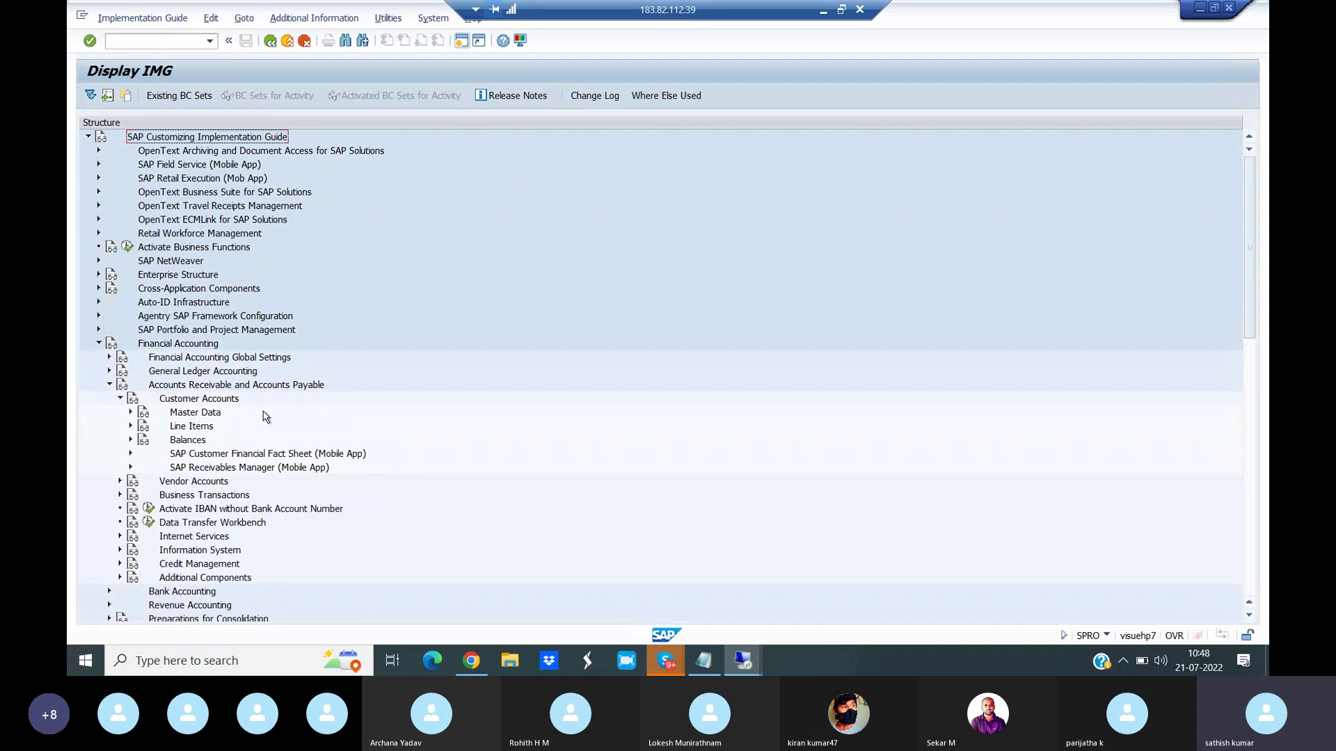
left_click(130, 413)
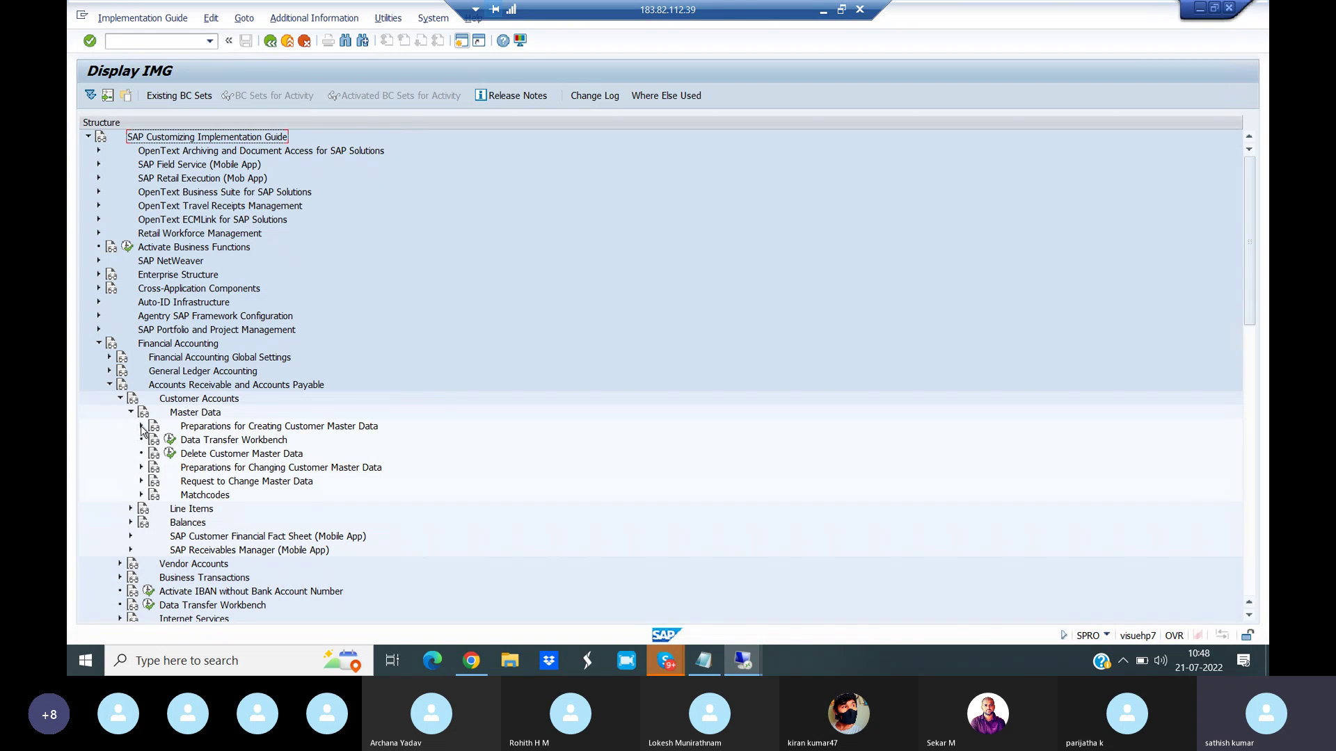
left_click(142, 427)
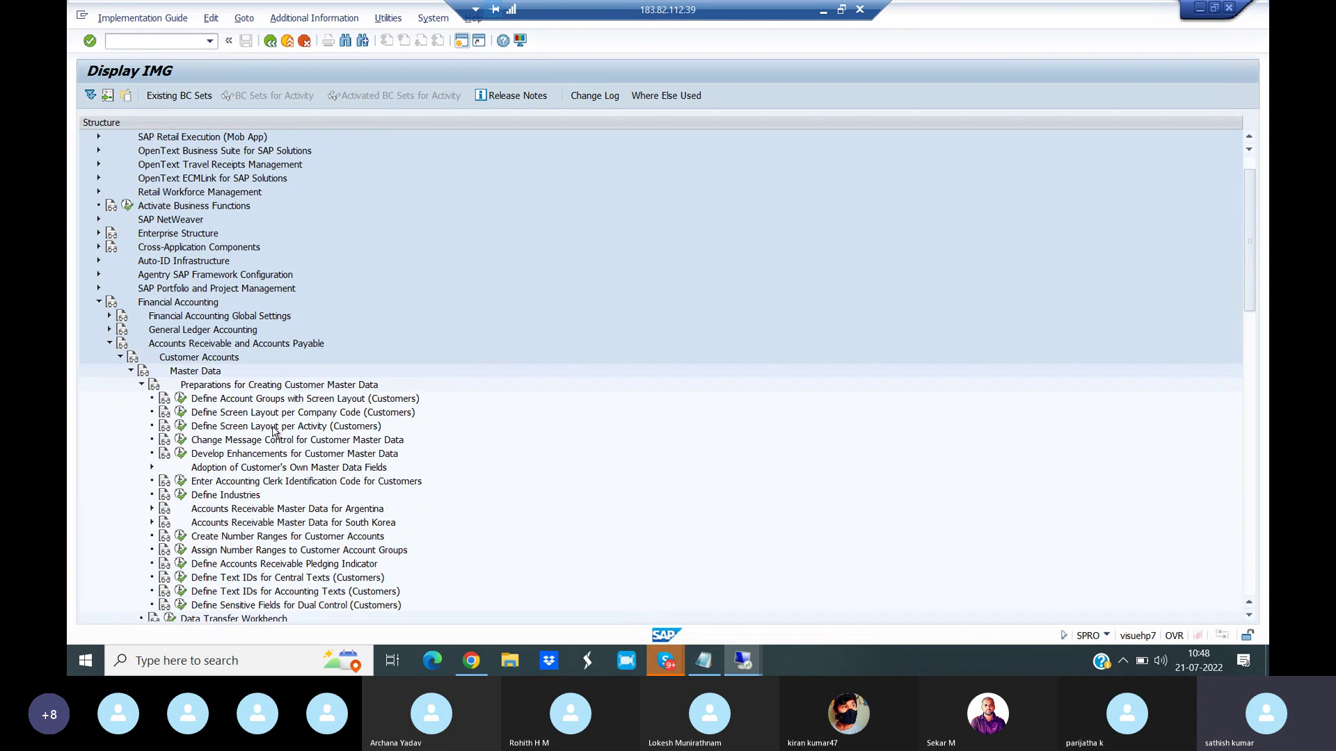
left_click(333, 414)
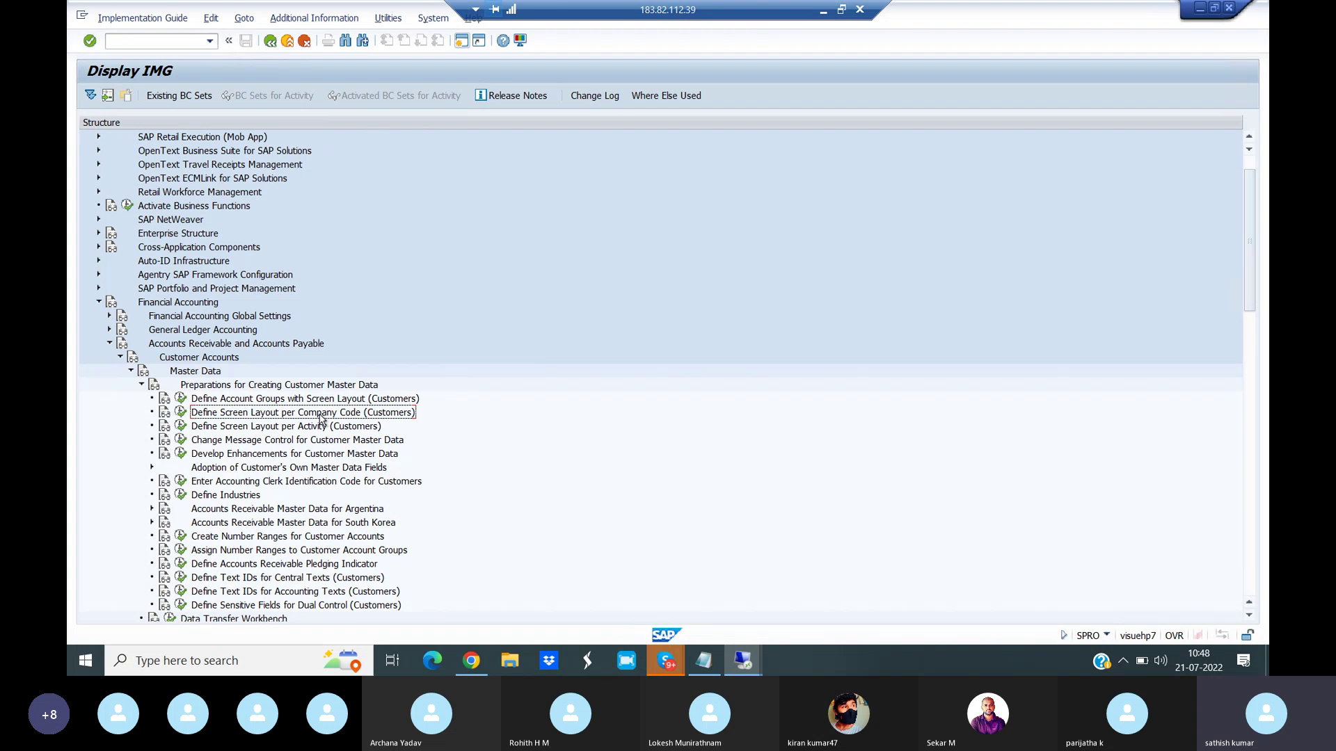
left_click(181, 415)
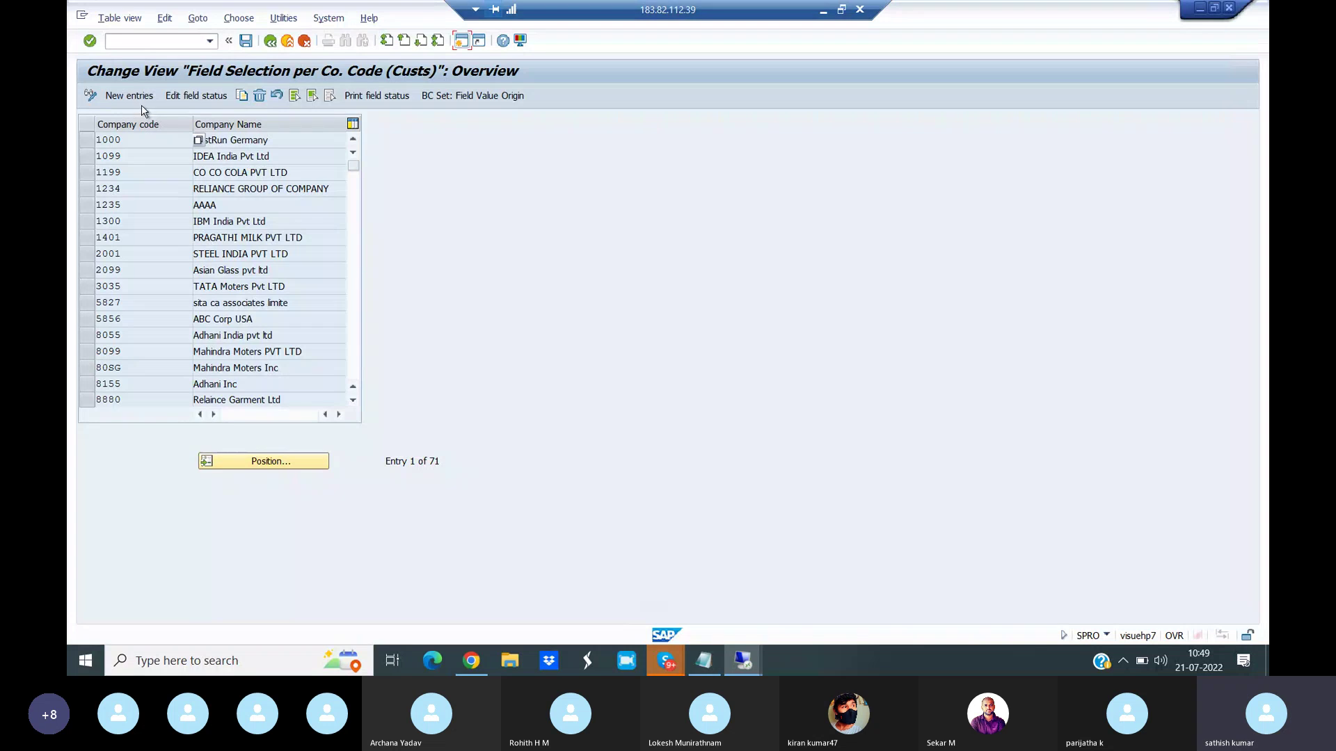
left_click(131, 96)
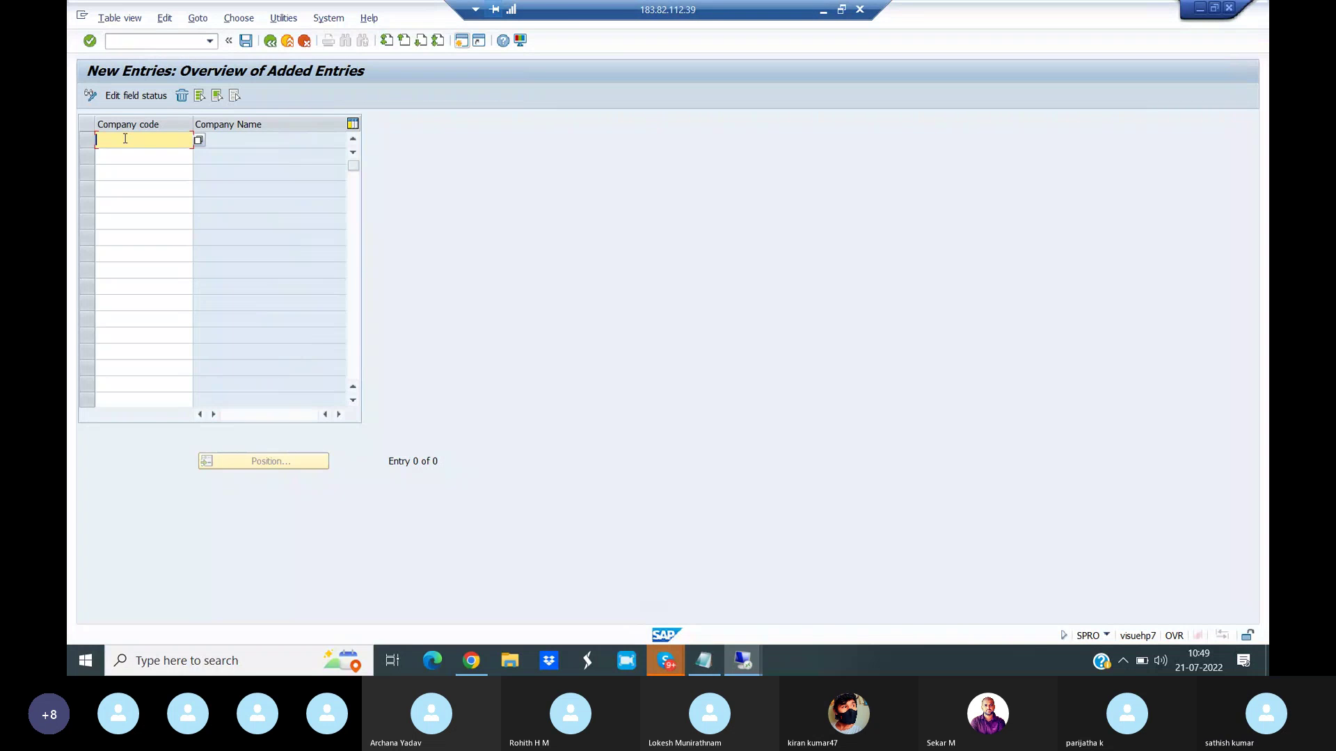
- Add company code VIAN as a new field-selection entry and save it under a customizing request
type("VIAN")
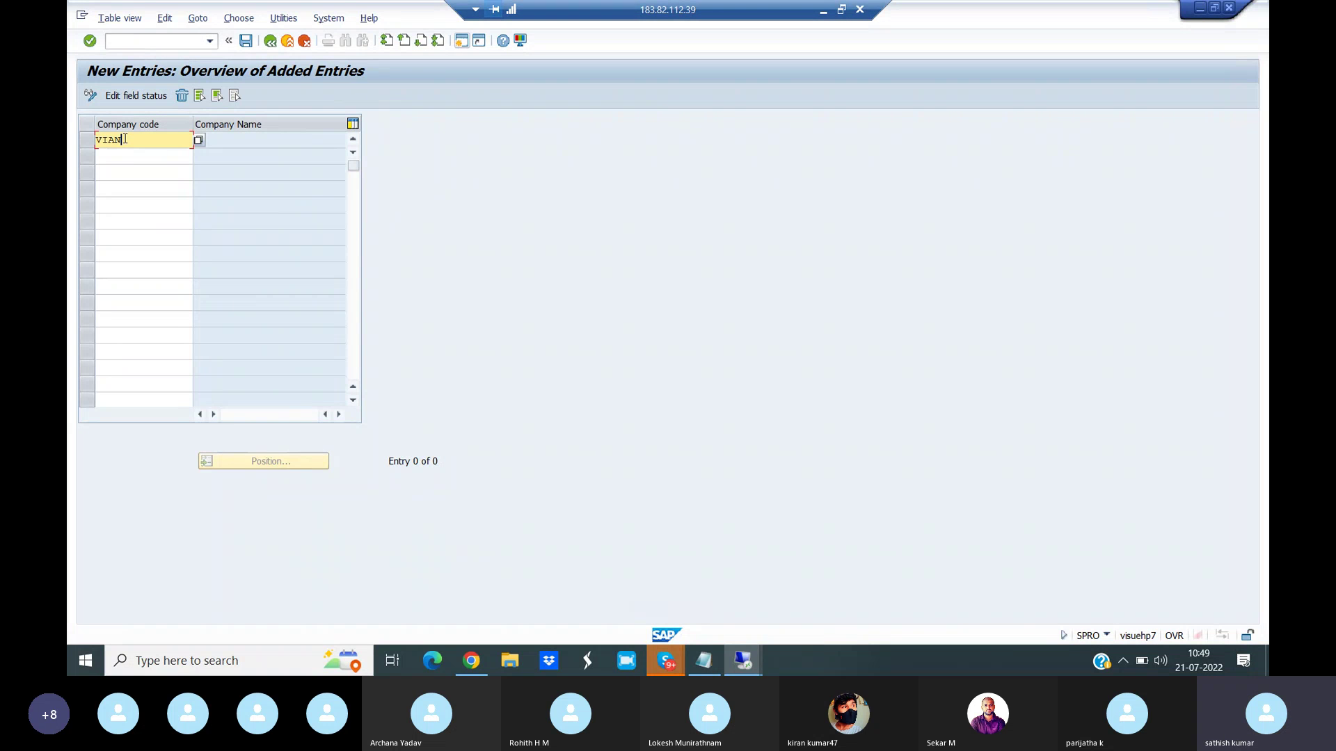
left_click(246, 41)
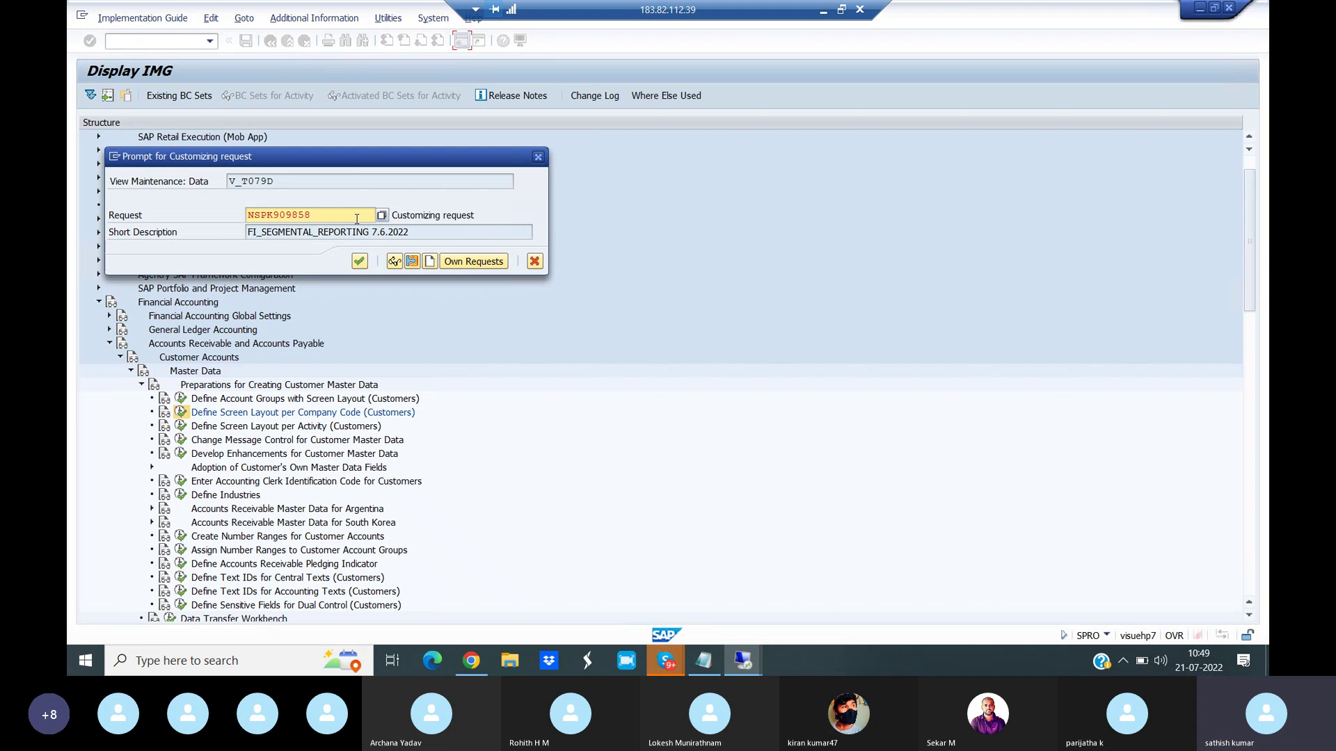
left_click(359, 261)
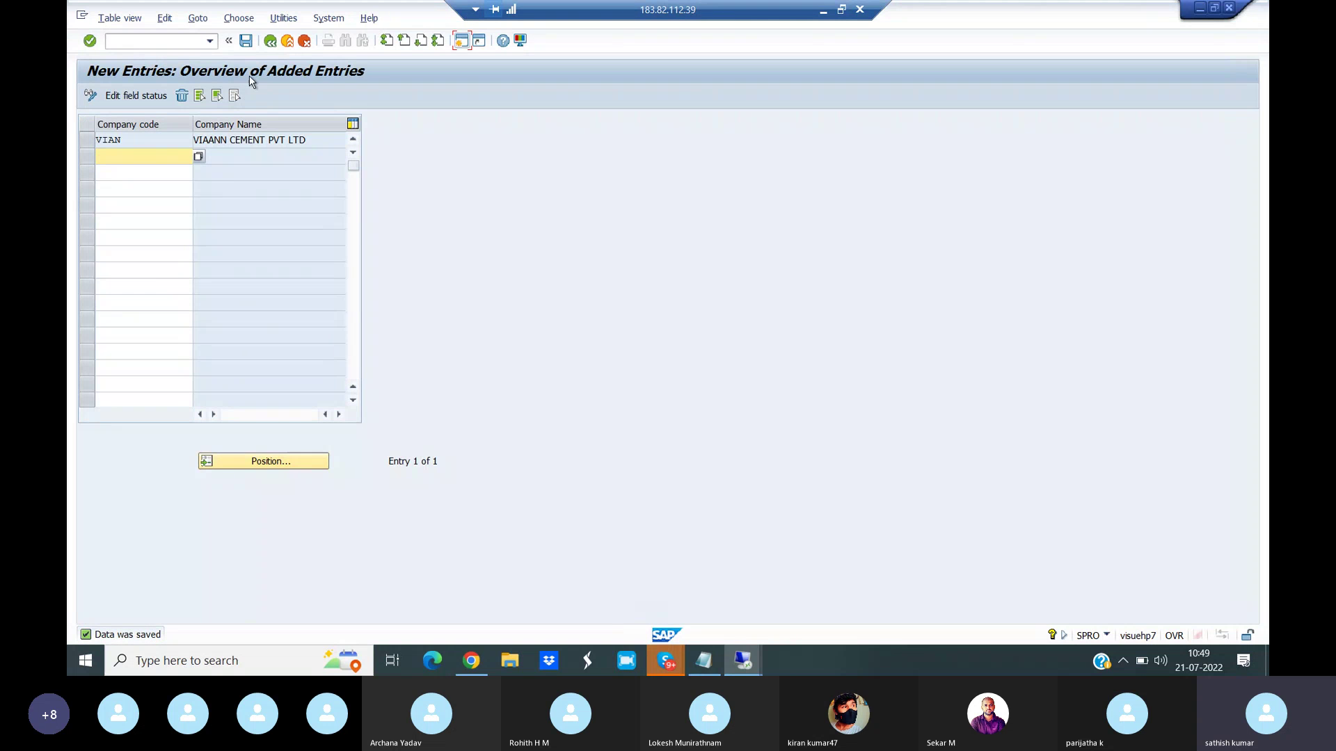
left_click(269, 43)
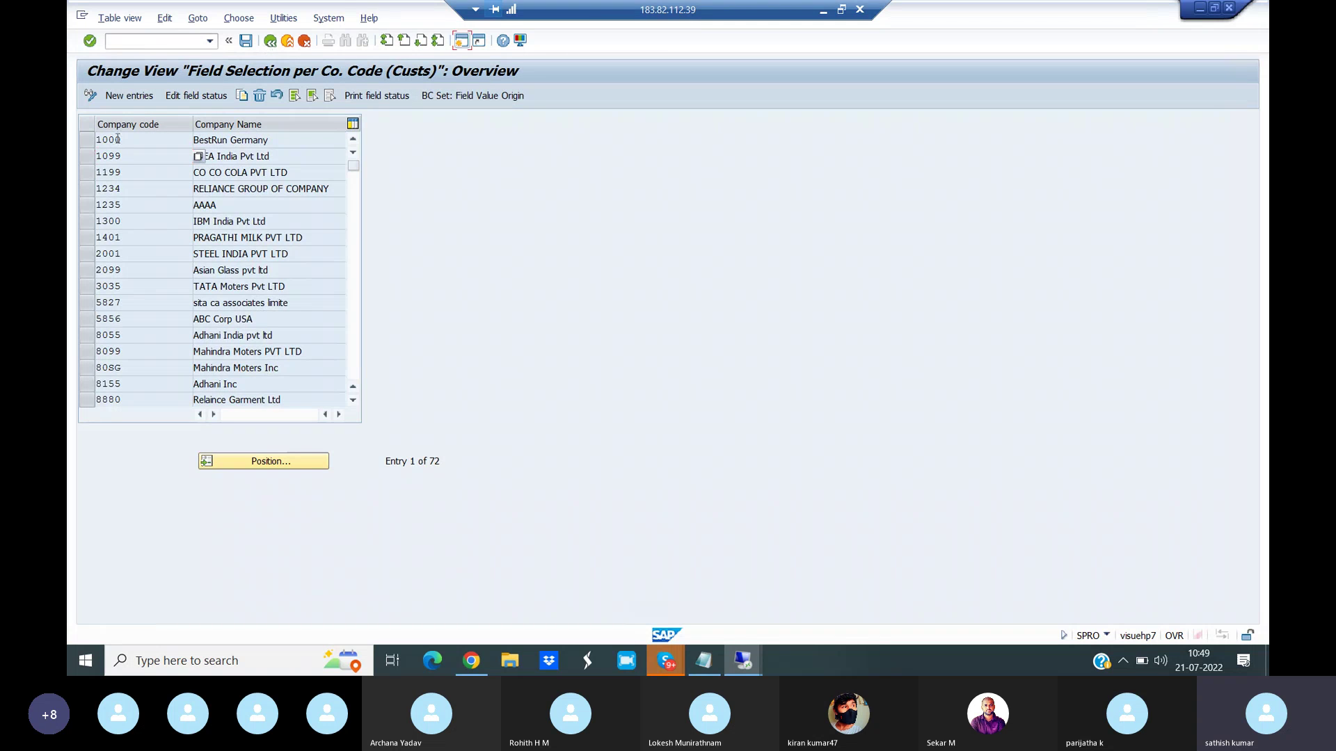
- Locate company code VIAN in the overview list using Position
left_click(281, 462)
type("VIAN")
key("Return")
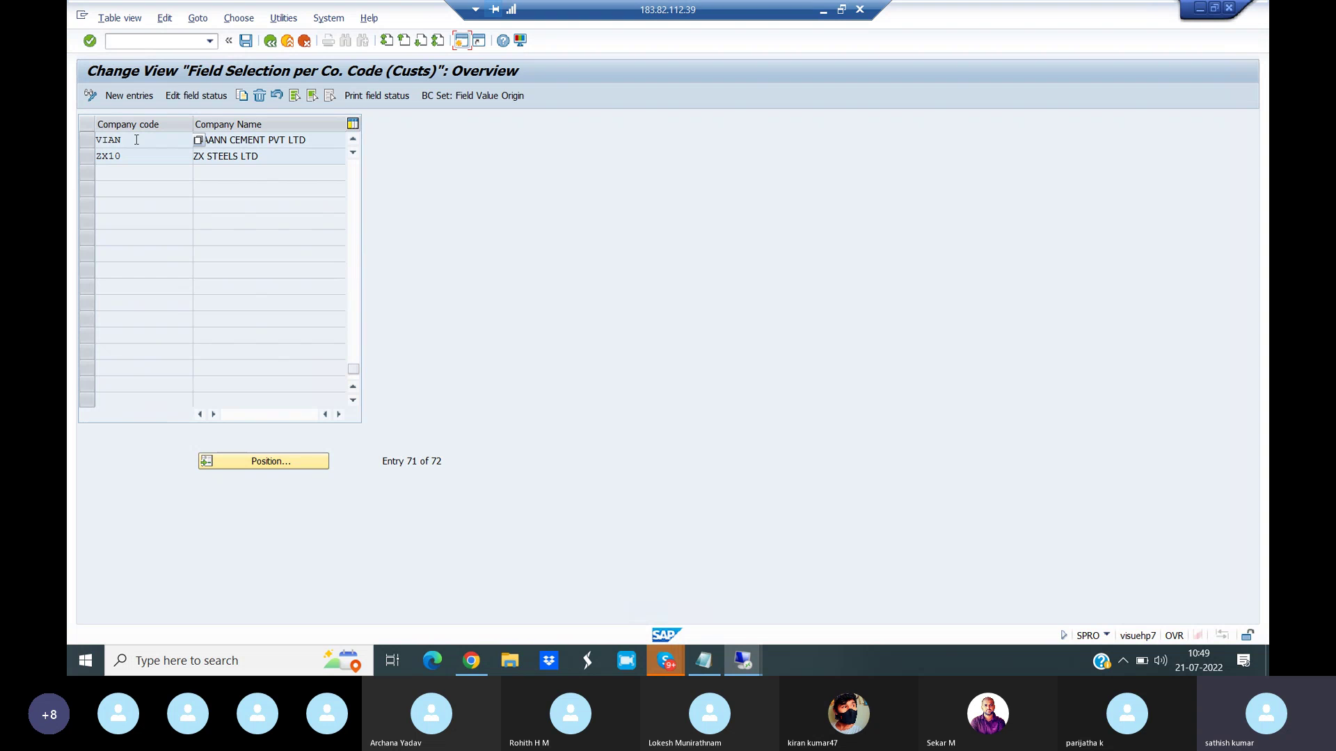
- For VIAN's Account management group, make Sort key a required entry and save
double_click(127, 139)
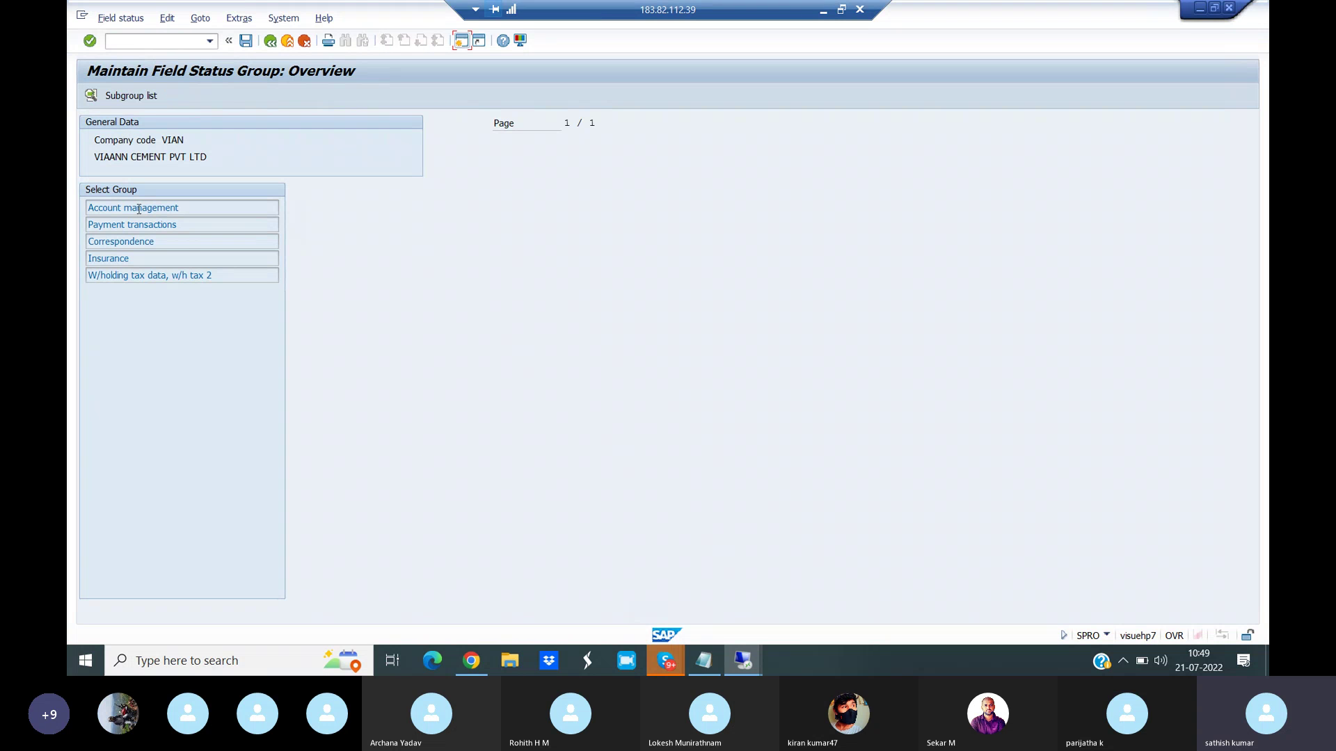
double_click(138, 209)
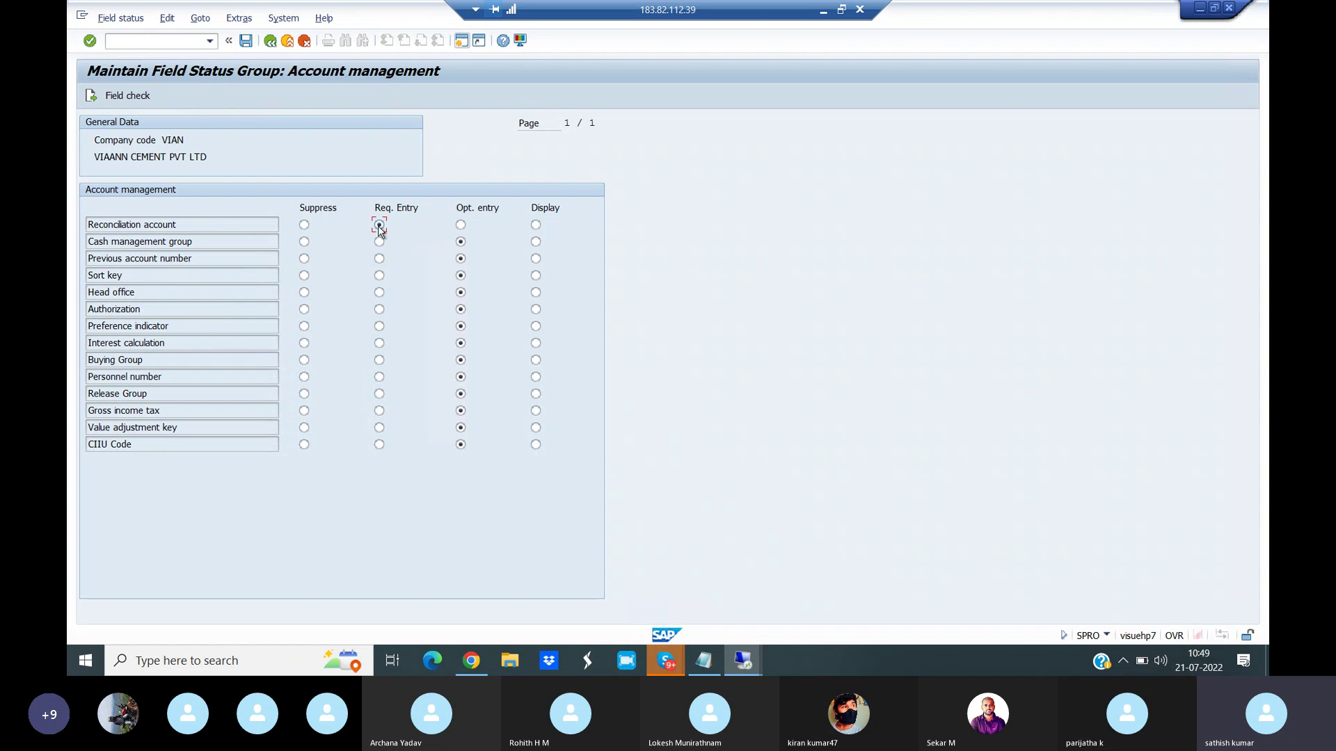
left_click(379, 276)
left_click(459, 294)
left_click(91, 97)
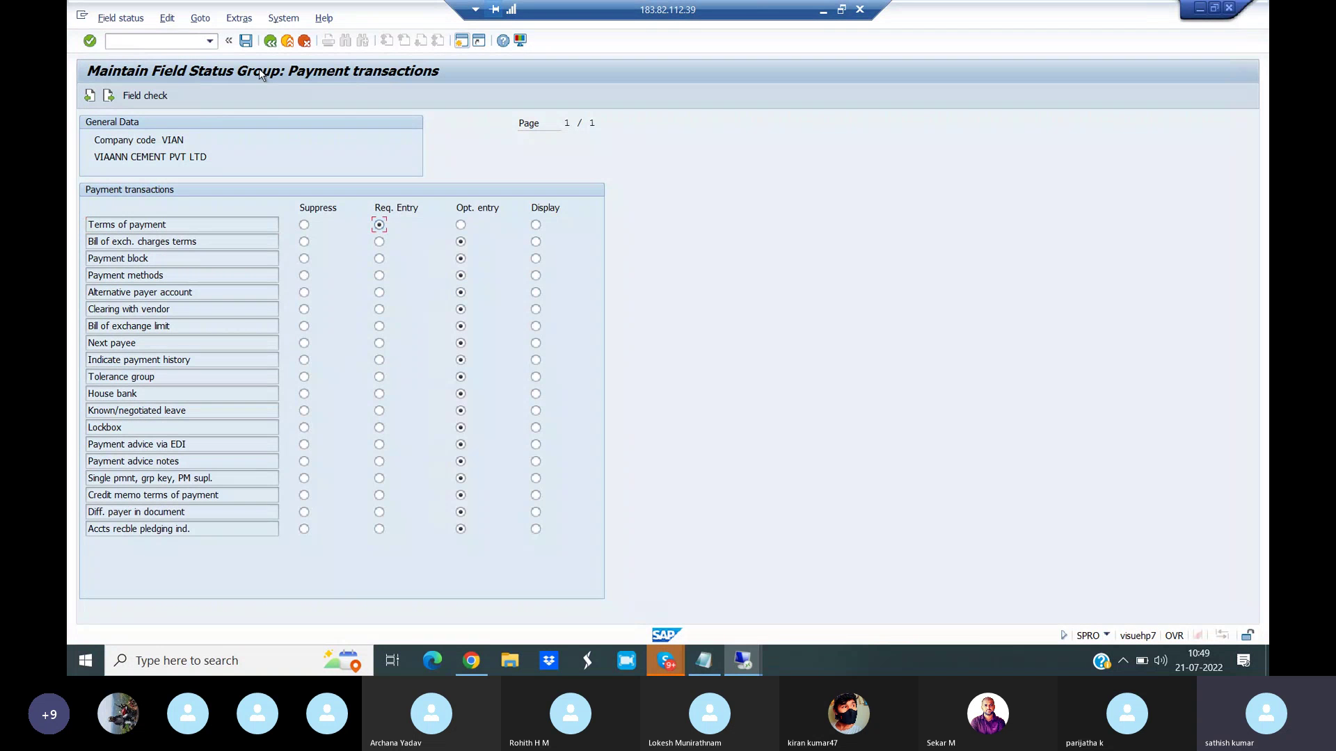
left_click(246, 40)
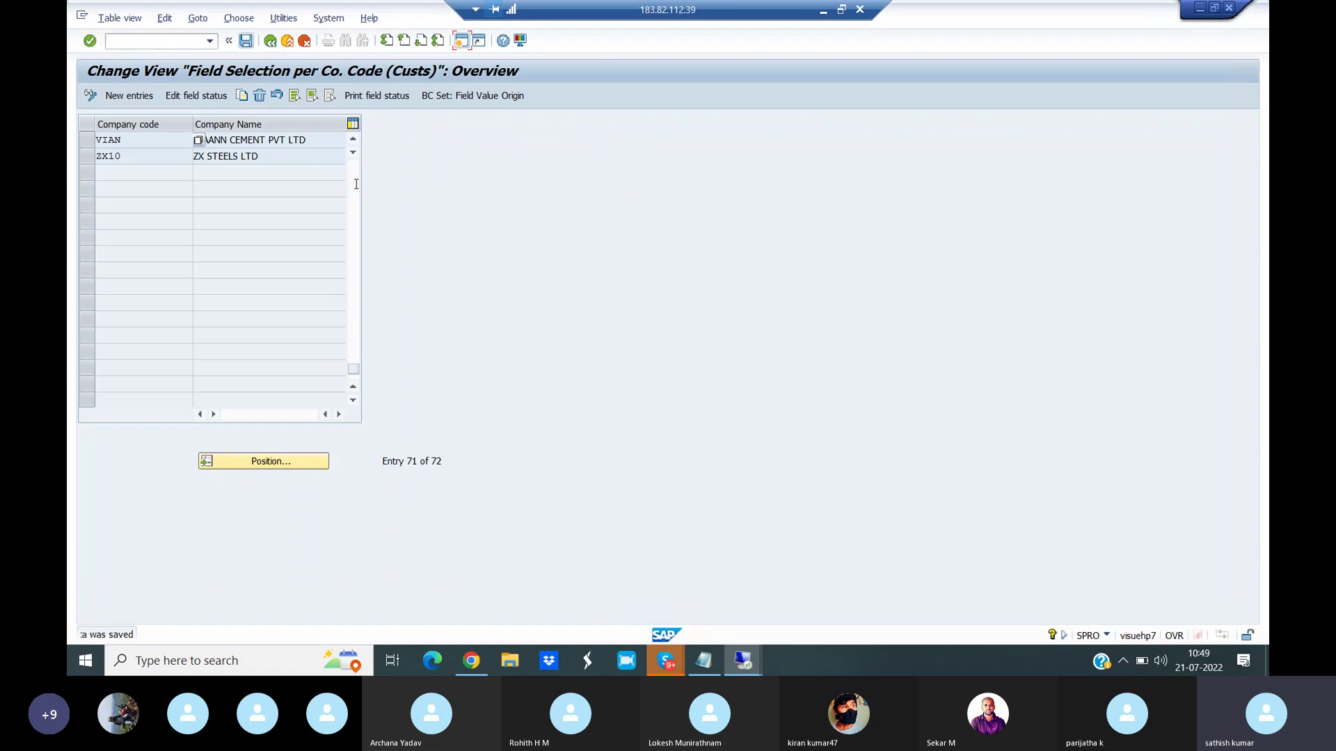
- Check the transaction codes PDF, return to the SAP session and enter /NXD01
left_click(482, 671)
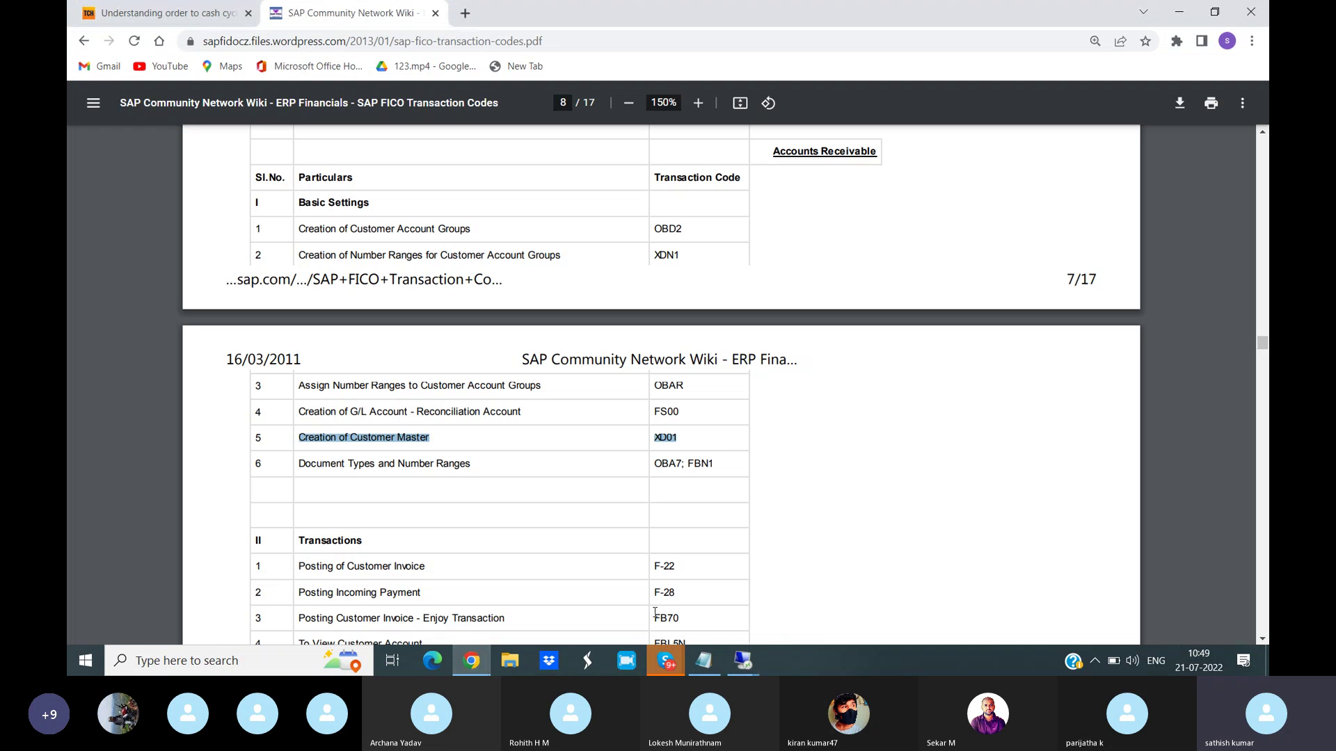
left_click(743, 660)
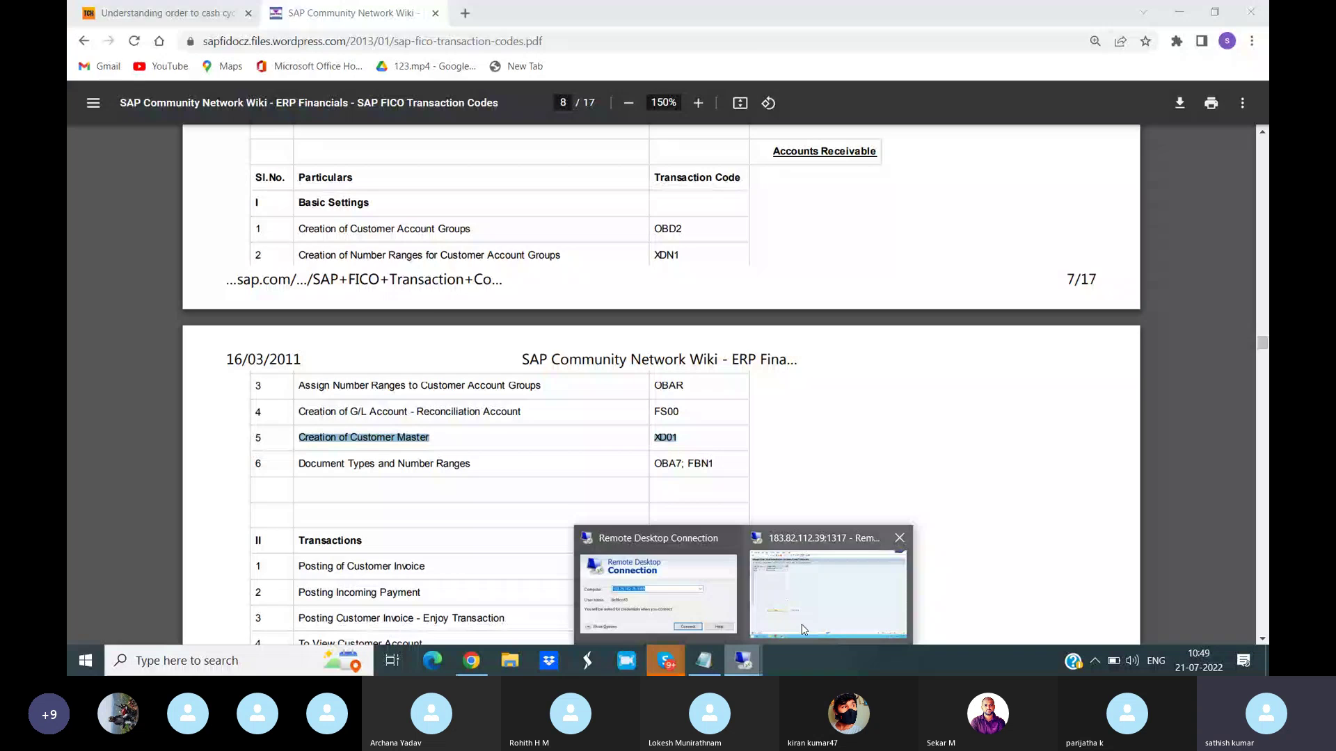
left_click(804, 630)
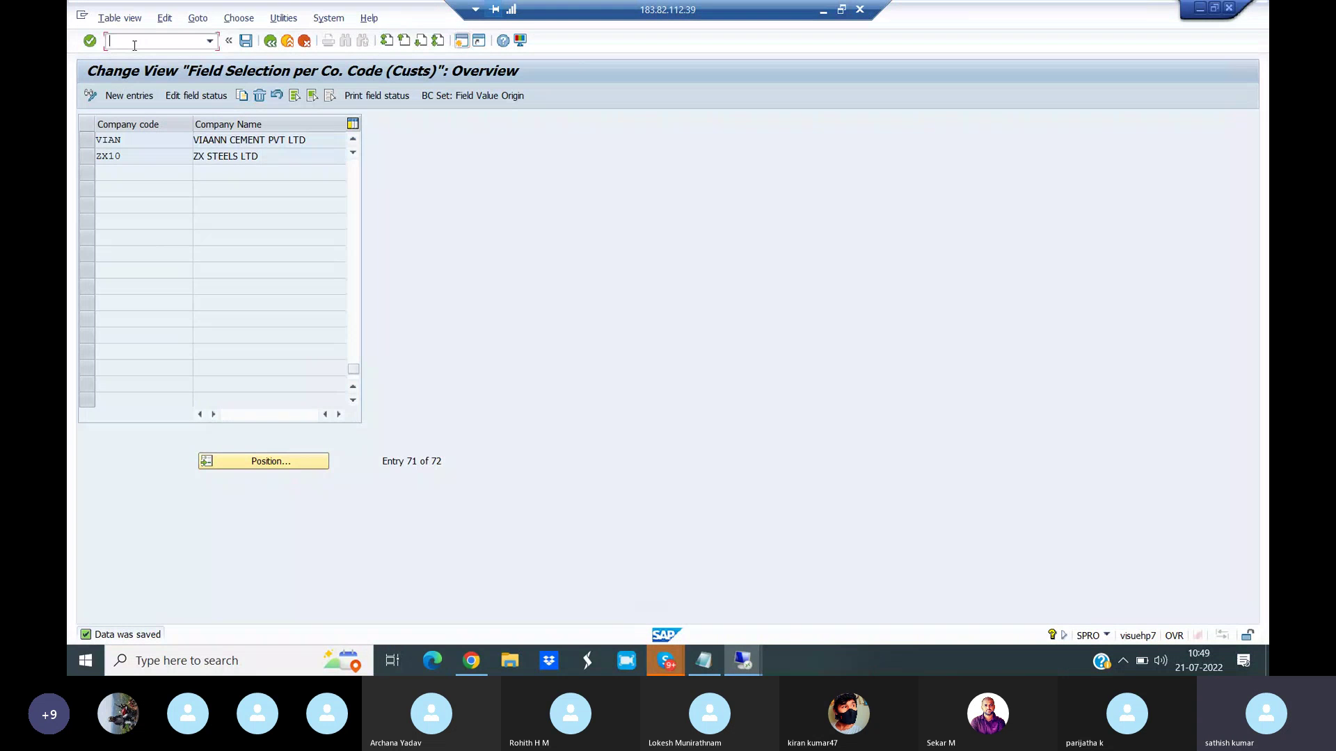
type("/NXD01")
- Start creating a customer for company code VIAN, with title Mr. and the customer's name
key("Return")
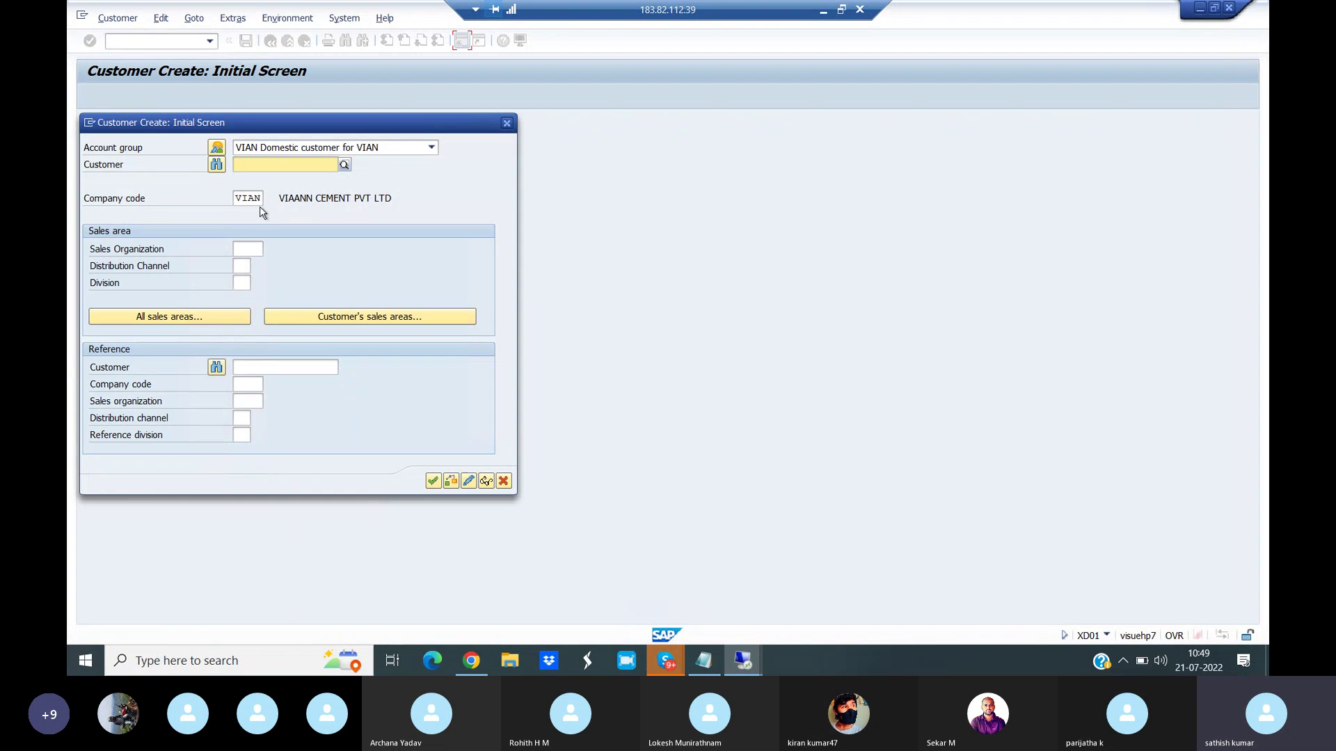
left_click(432, 481)
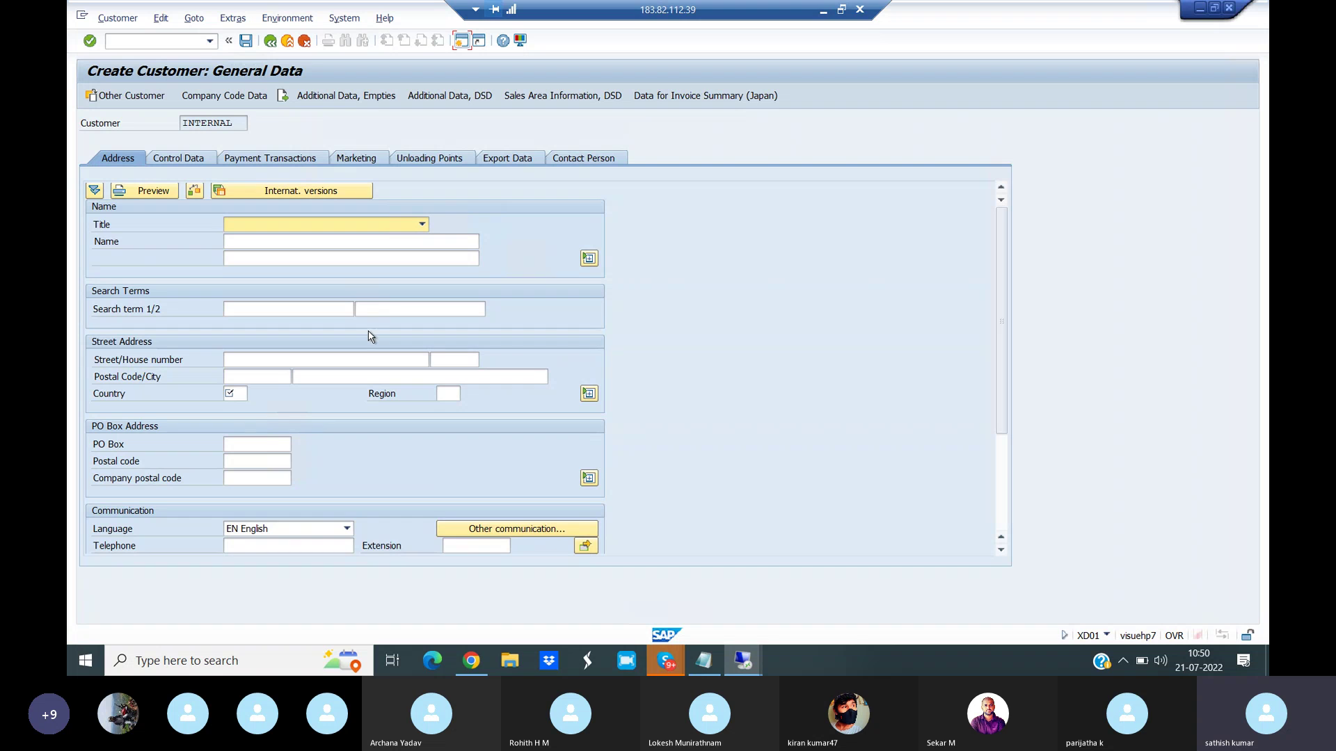
left_click(422, 225)
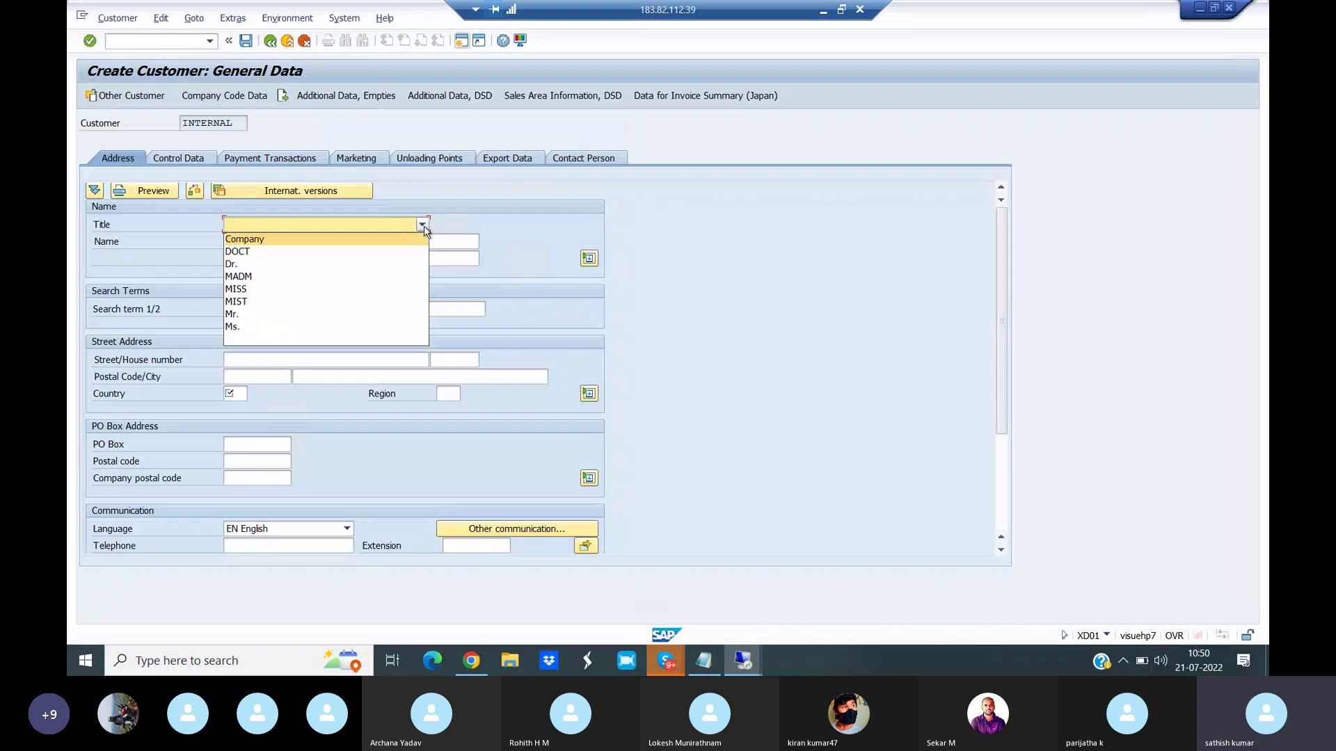
left_click(267, 317)
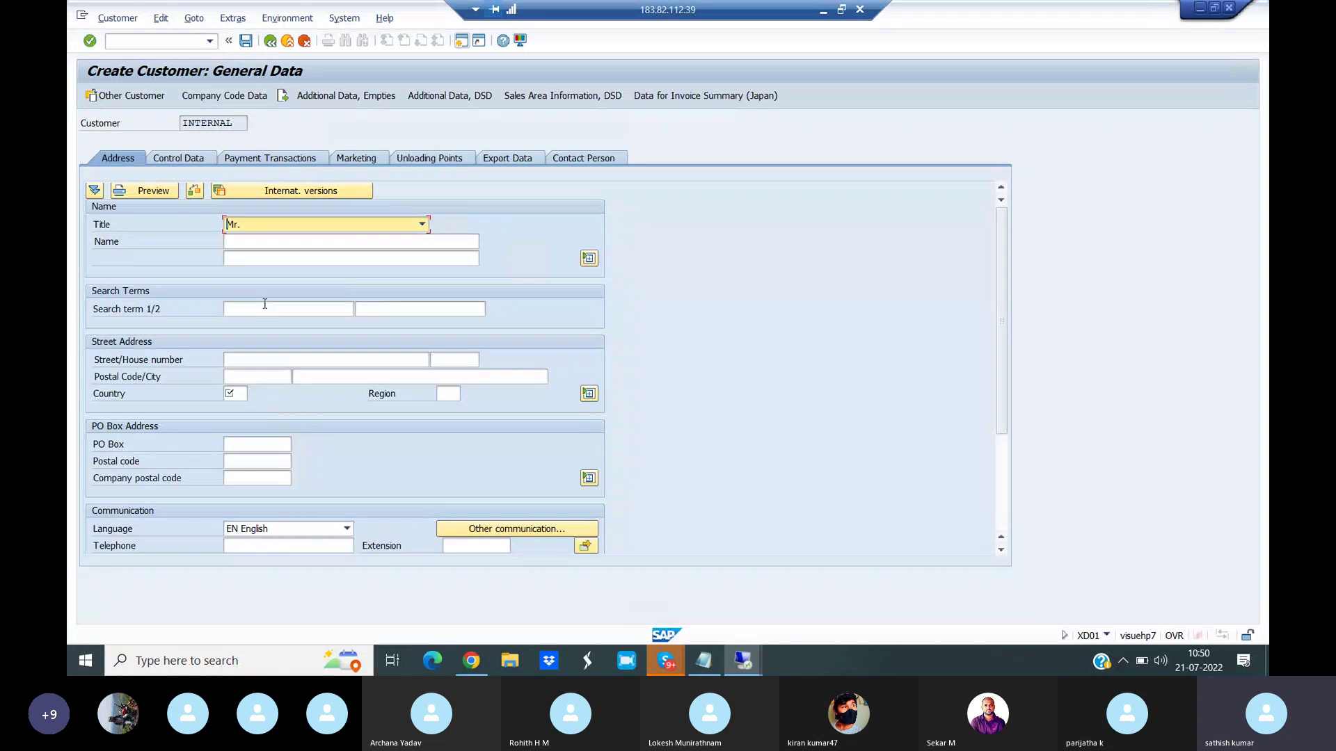
left_click(252, 243)
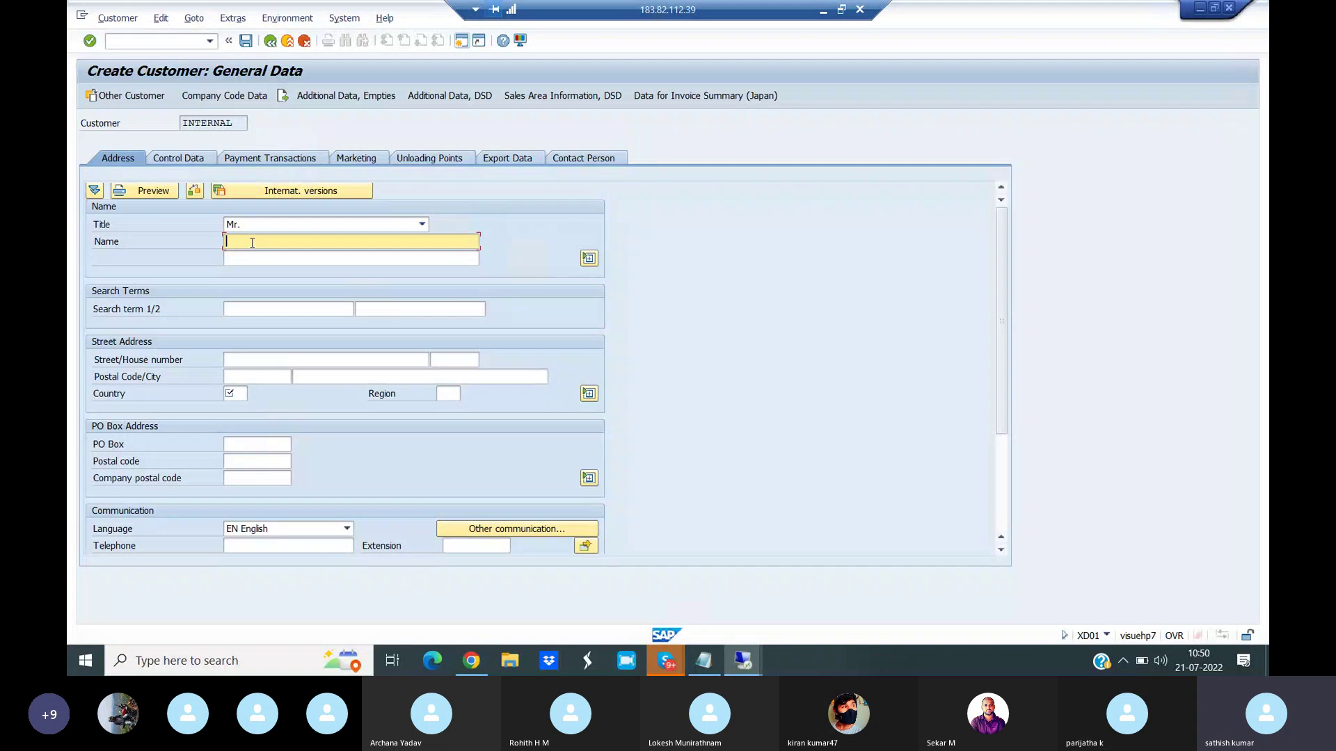
- Fill in the customer's street, postal code and city
left_click(241, 361)
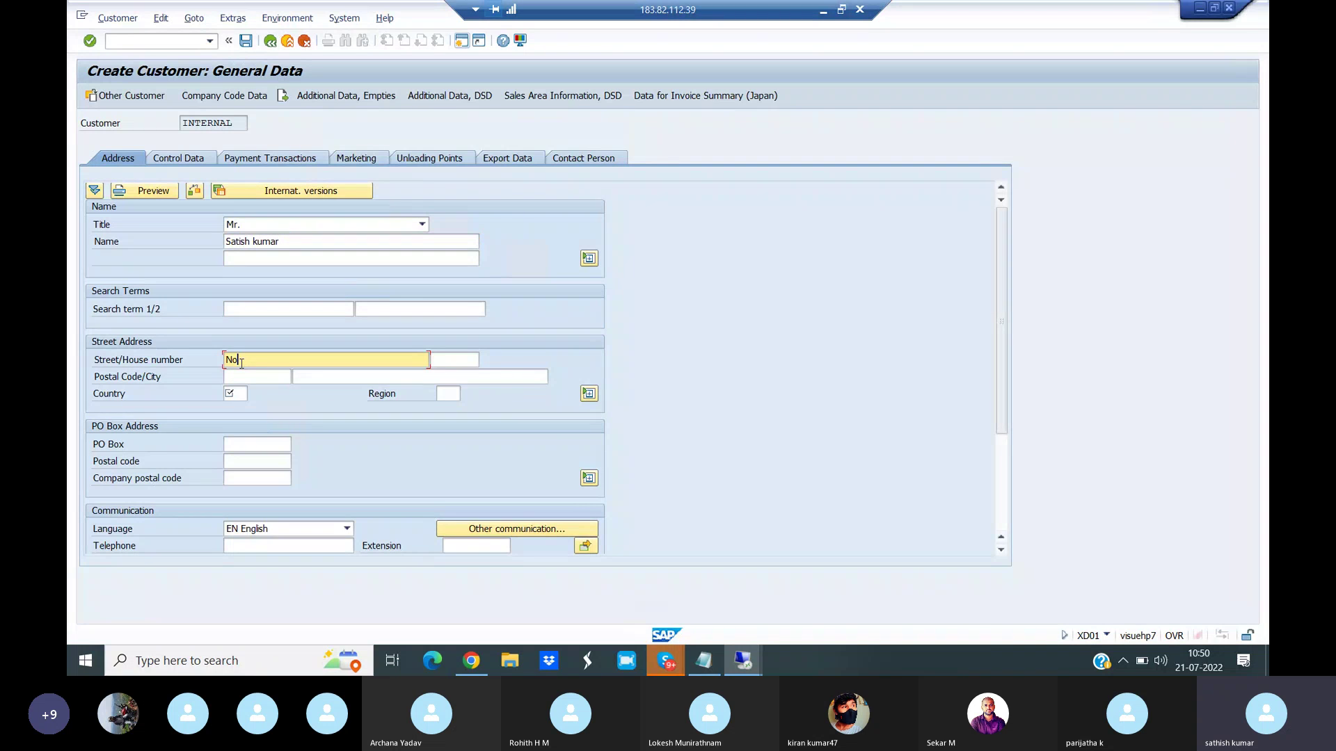
left_click(235, 382)
type("560045")
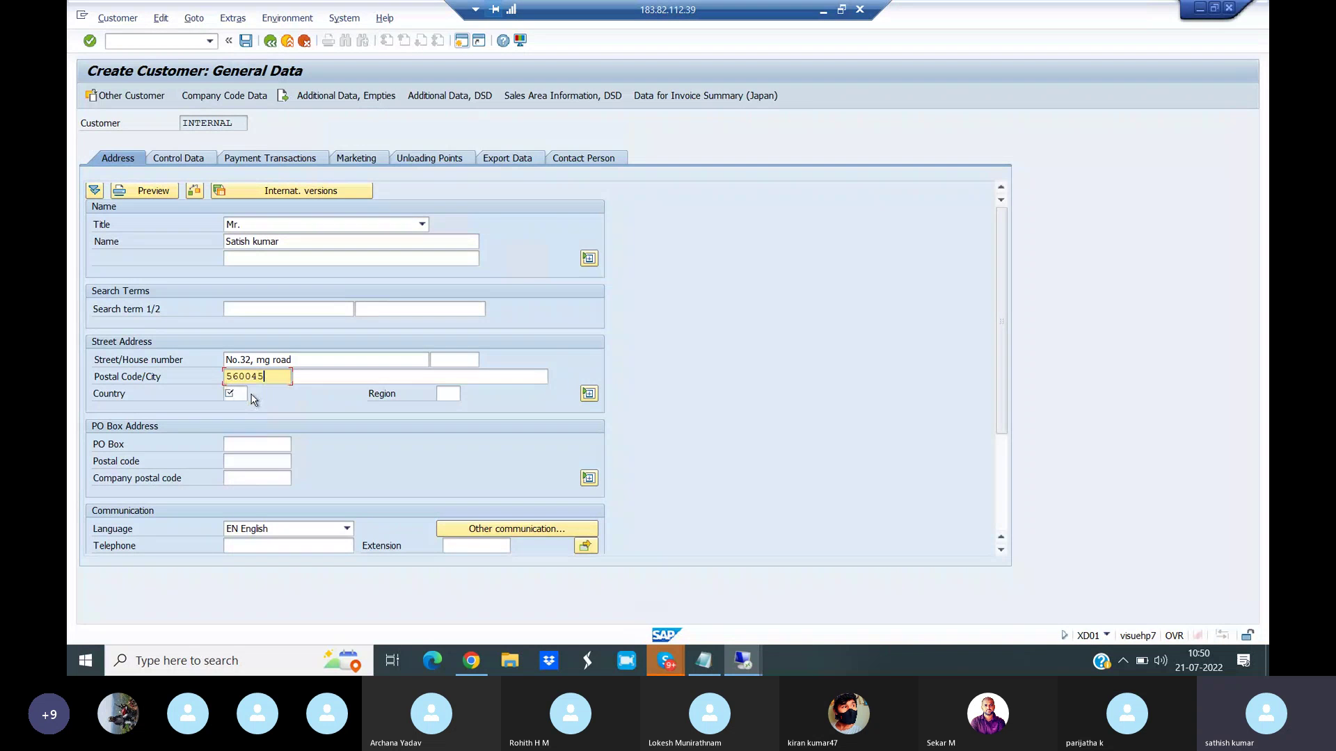
left_click(319, 380)
type("Banglore")
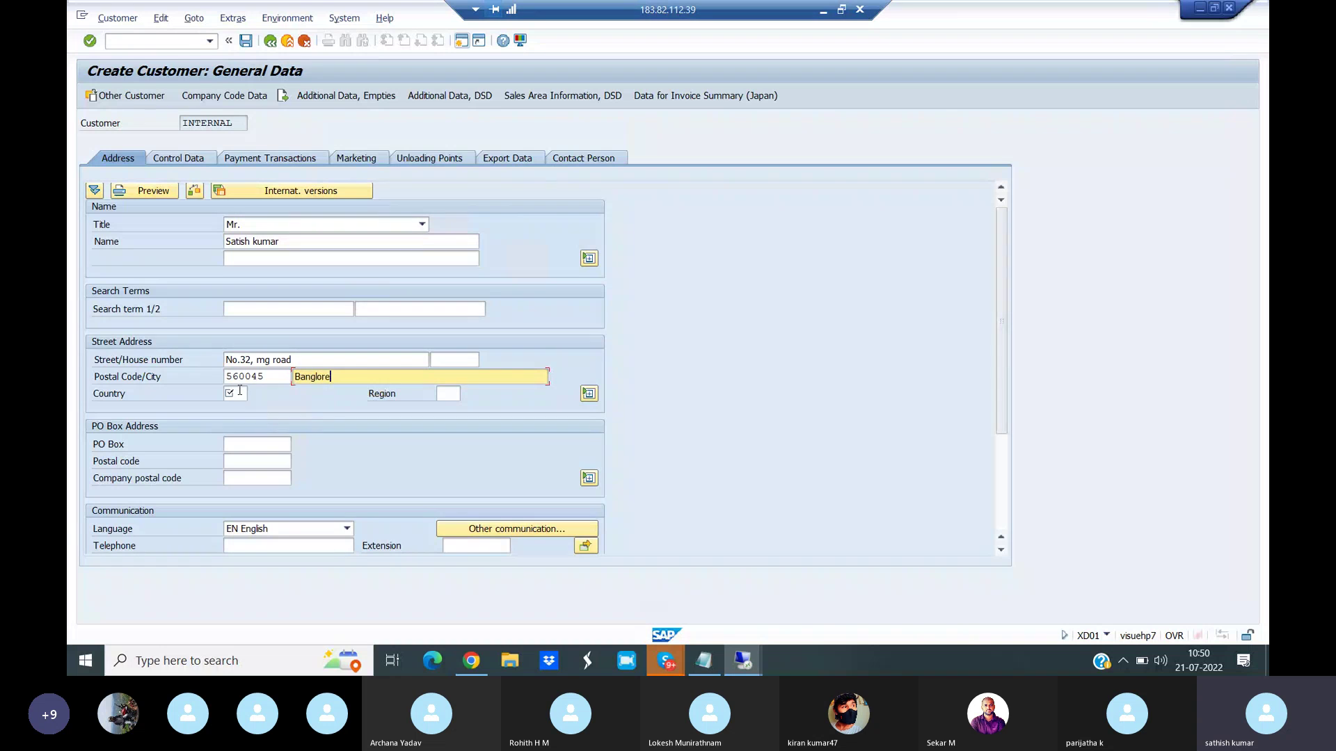
- Set the country to IN (India) and the region to 10 (Karnataka)
left_click(239, 392)
type("in")
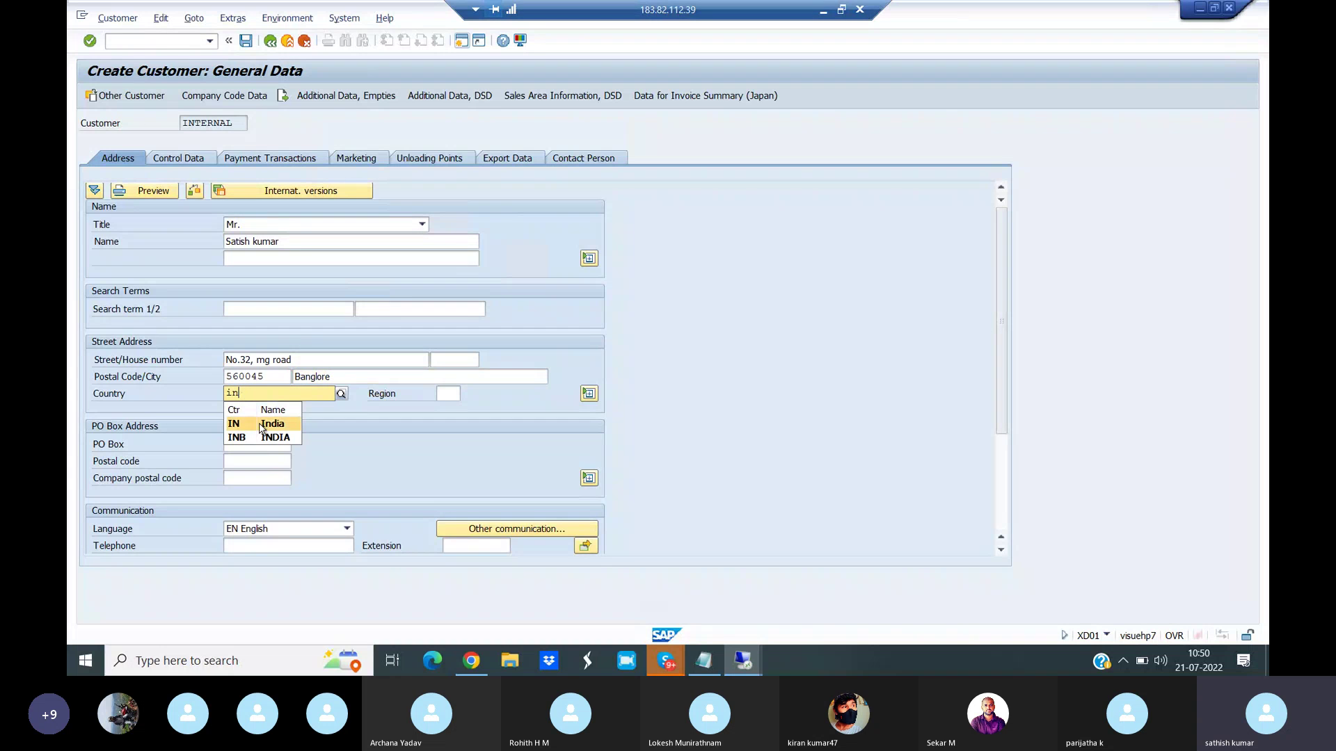
left_click(263, 426)
left_click(452, 393)
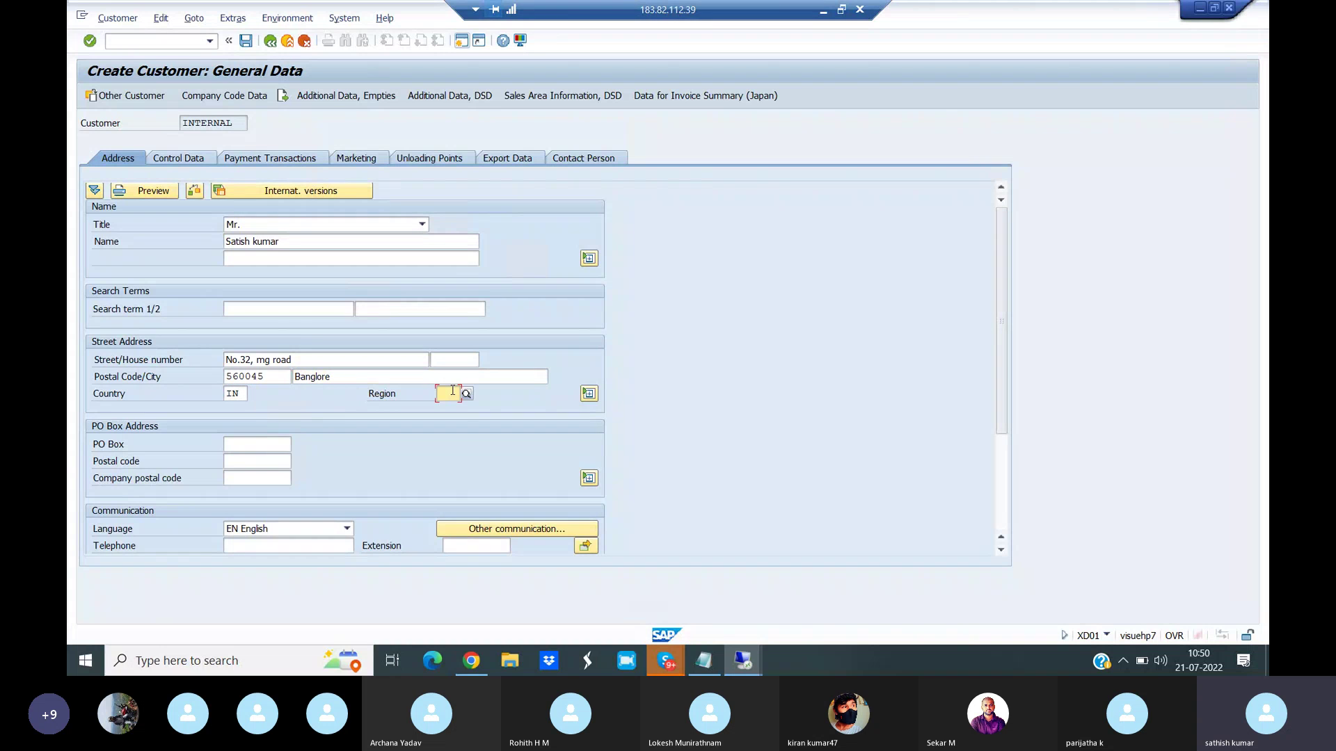
type("10")
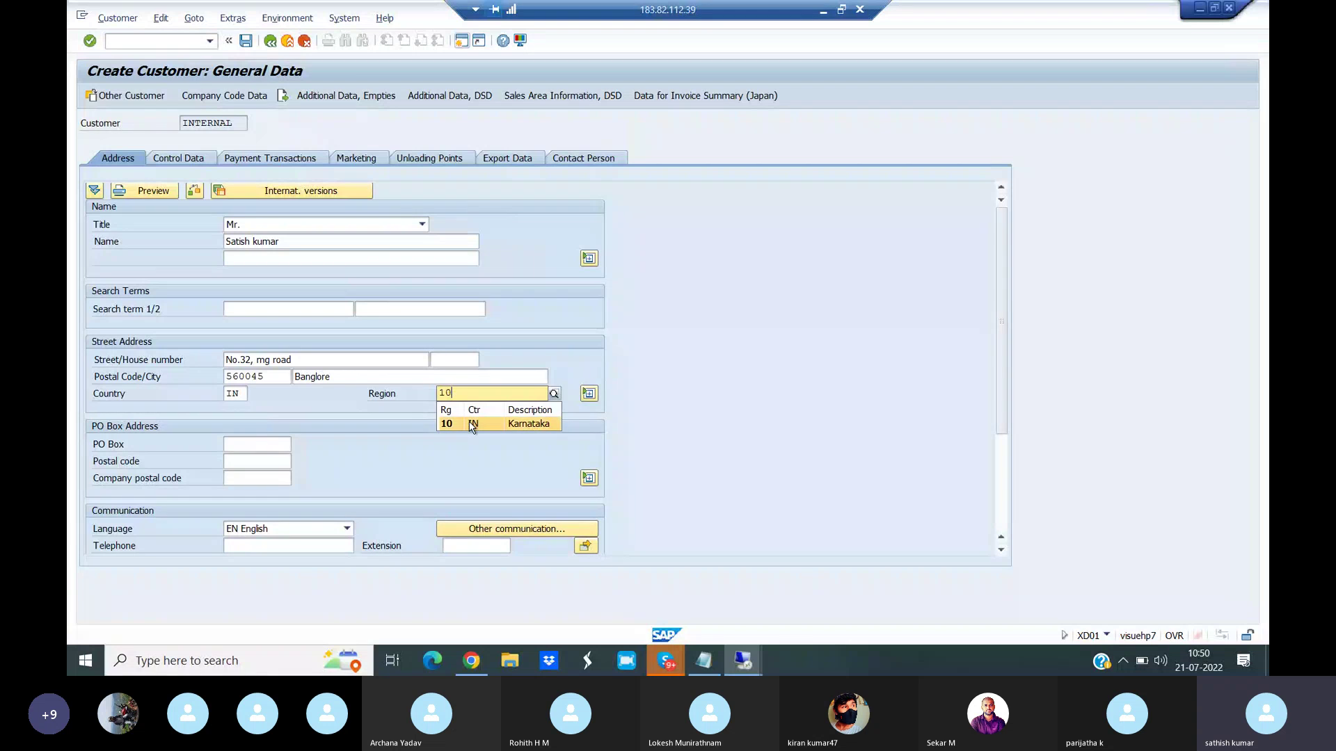
left_click(471, 425)
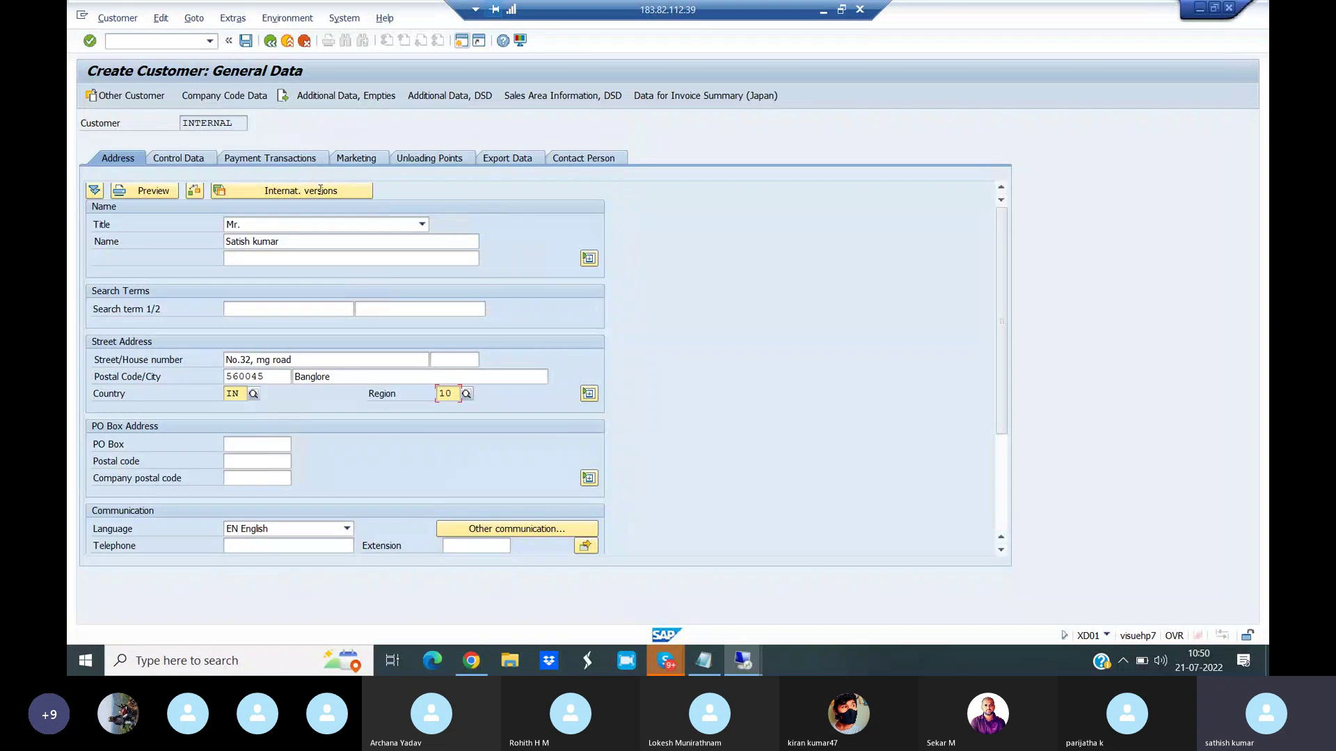
- In company code data, set reconciliation account 207000, sort key 031 and cash management group A1
left_click(235, 96)
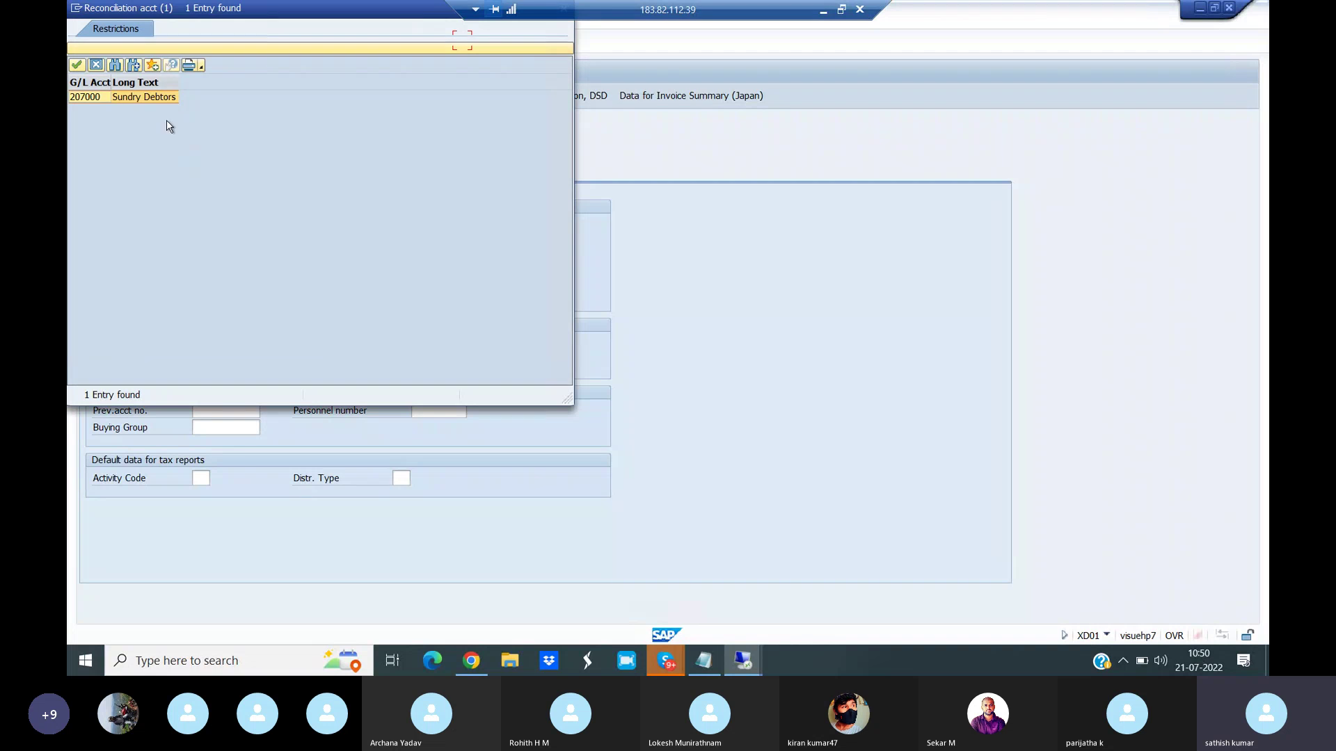
double_click(146, 97)
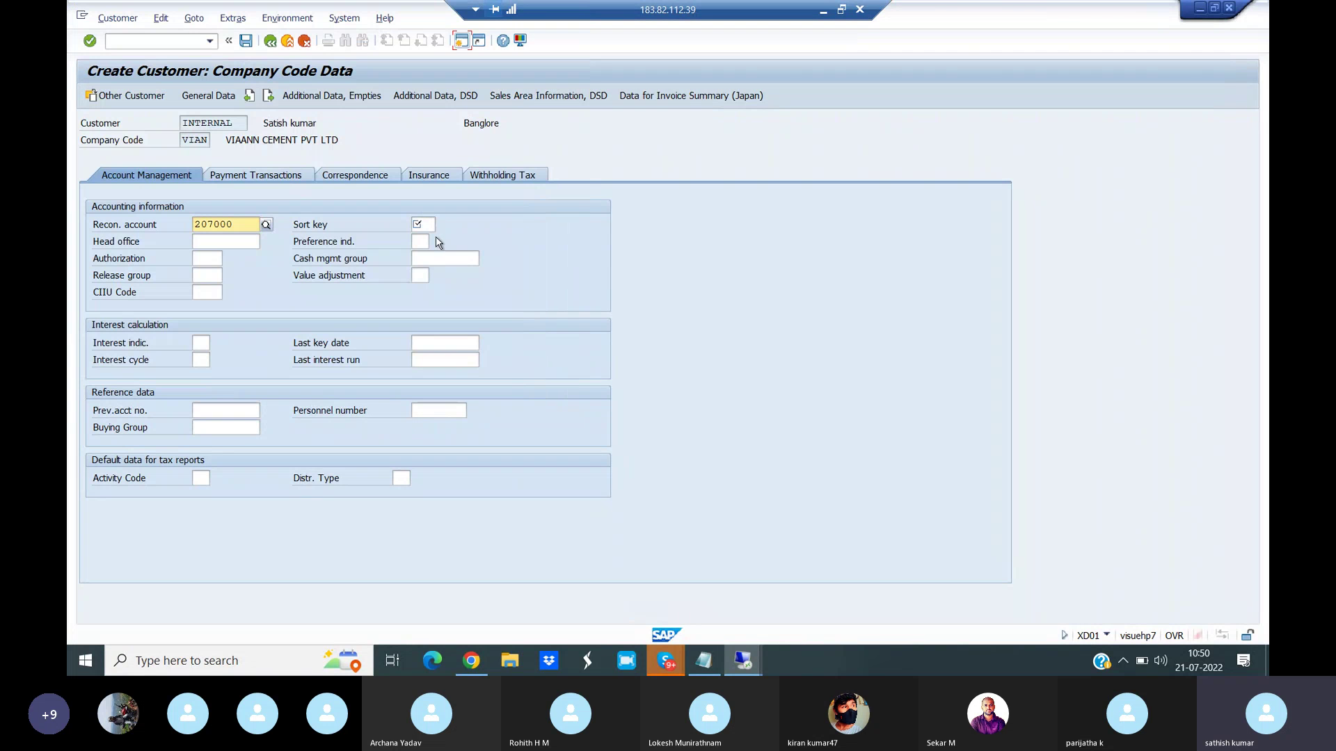
left_click(425, 226)
type("031")
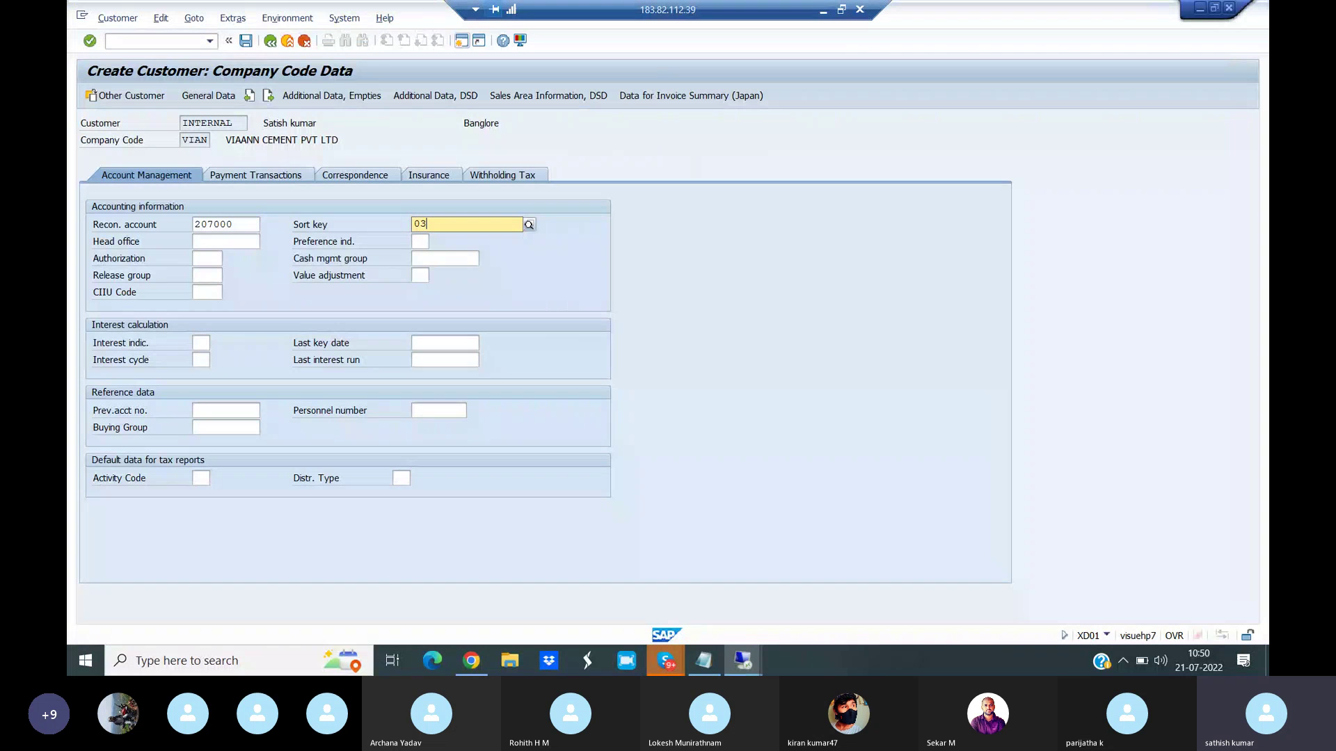
left_click(439, 255)
left_click(477, 259)
left_click(485, 259)
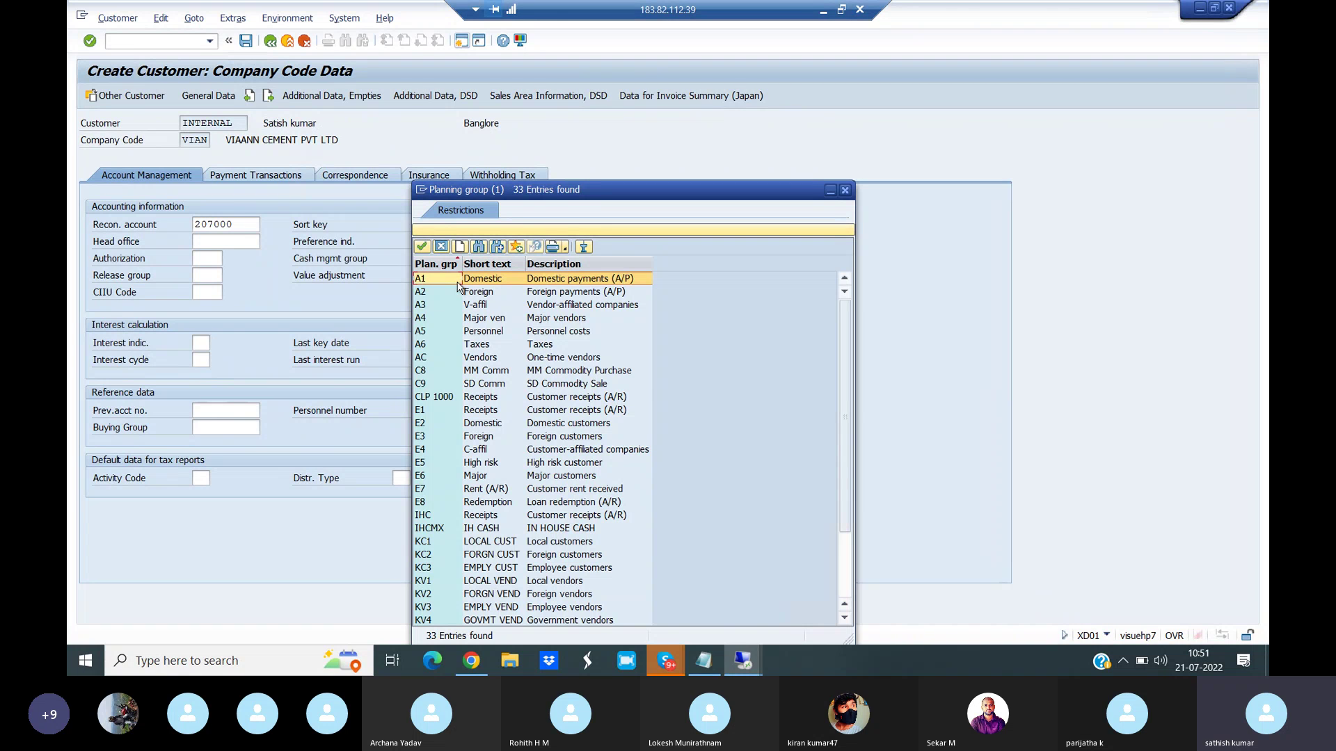
left_click(437, 295)
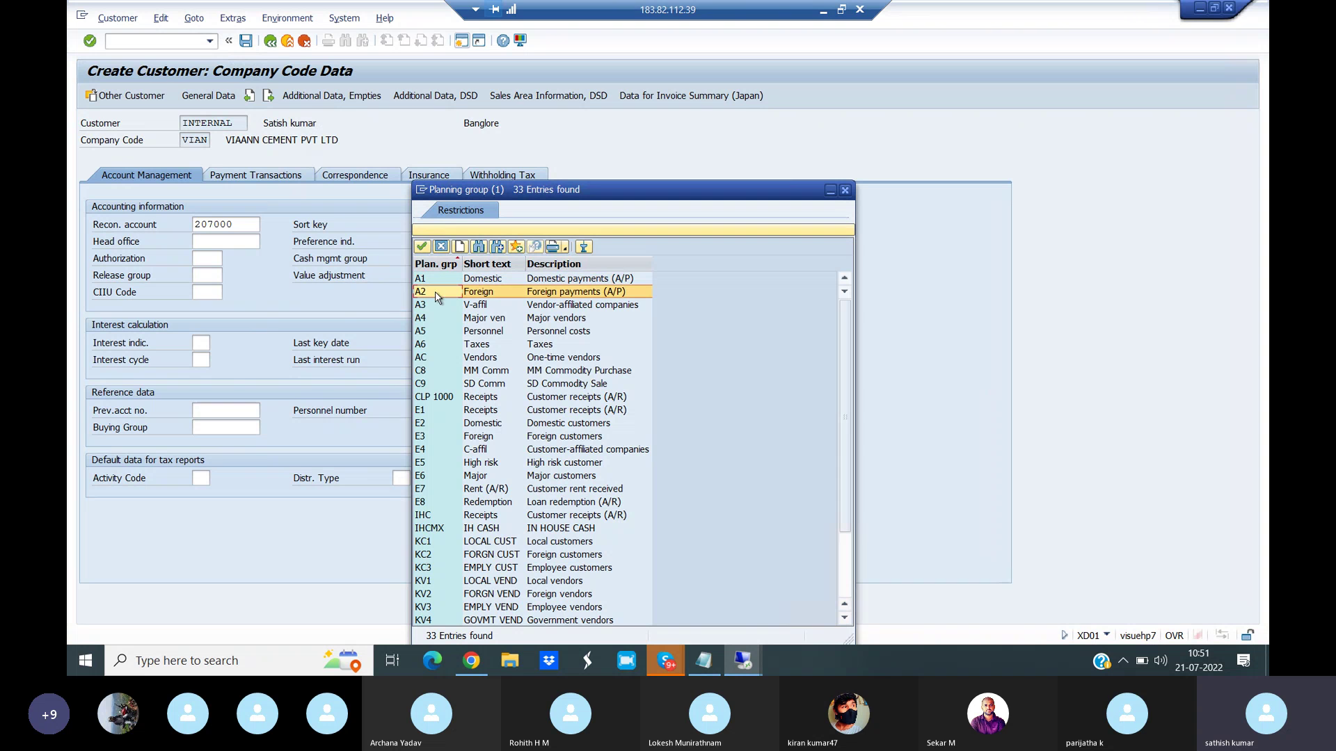
left_click(431, 359)
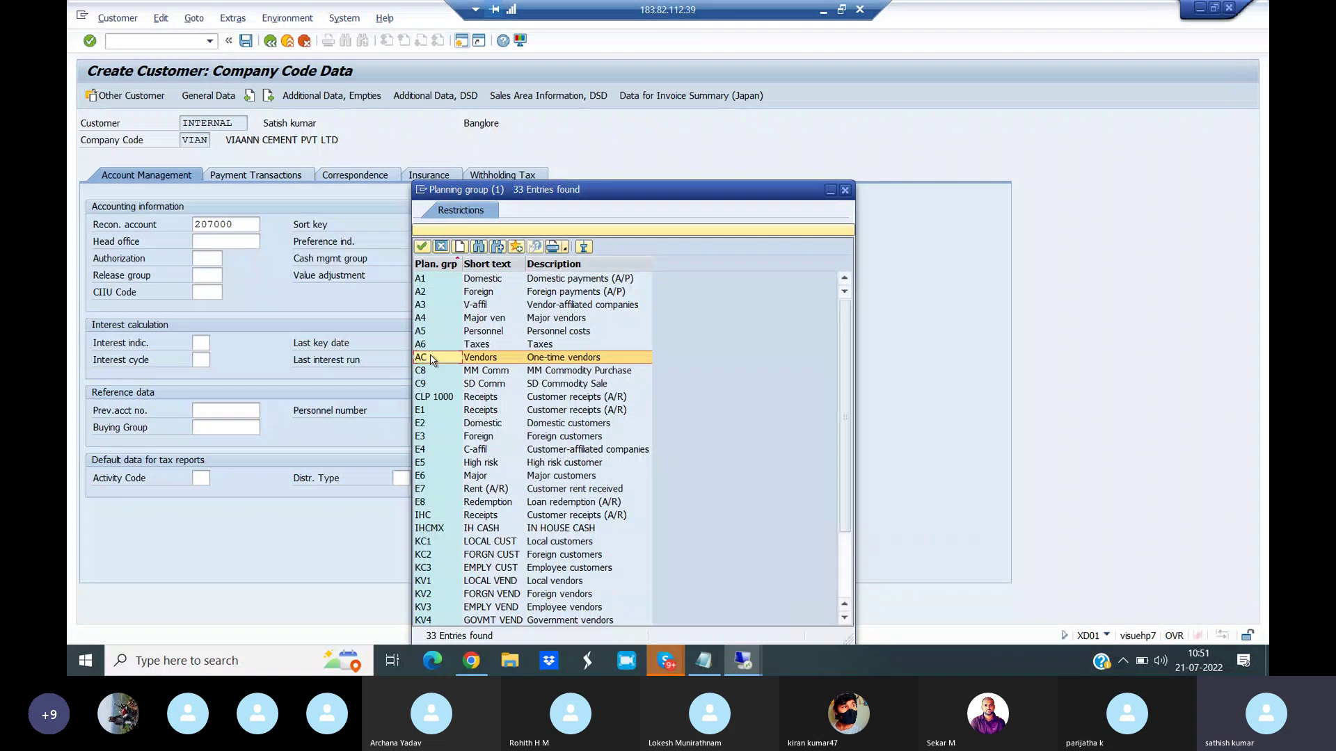
key("Escape")
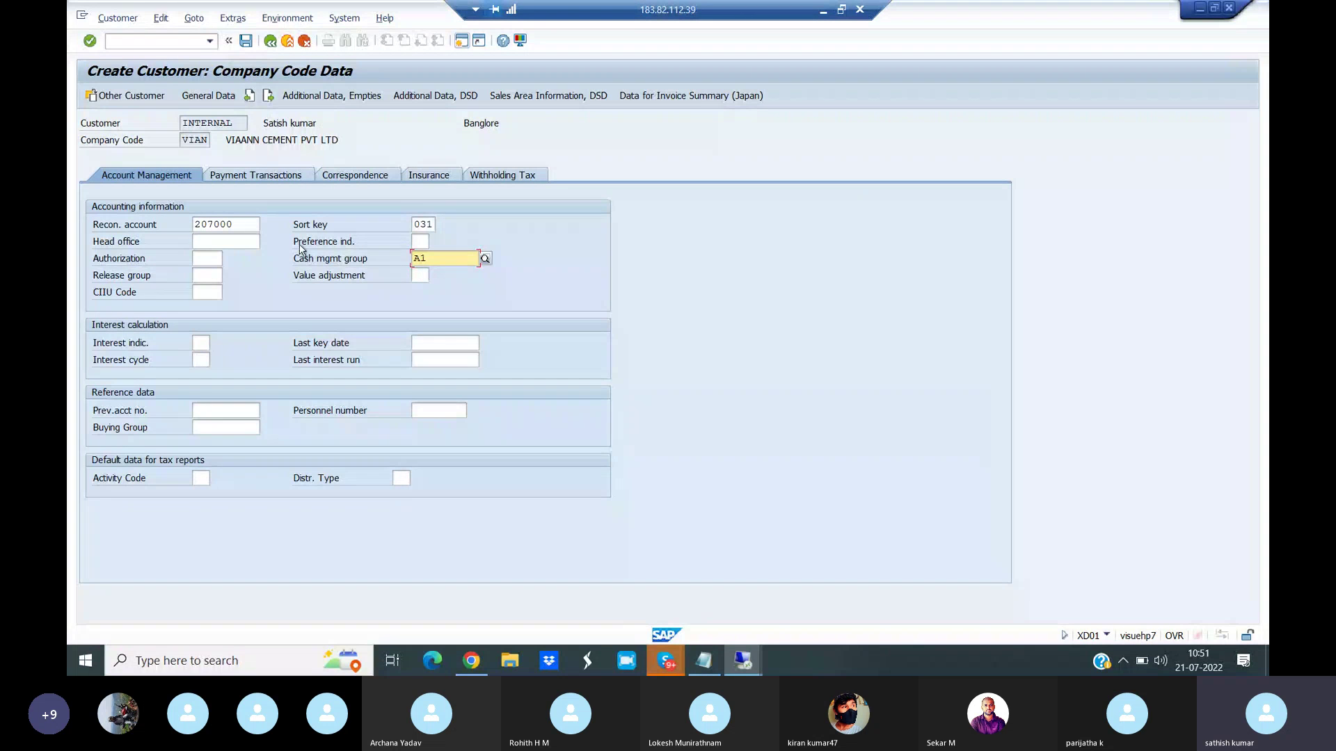
- Set payment terms 0001 (payable immediately) and save the new customer
left_click(257, 175)
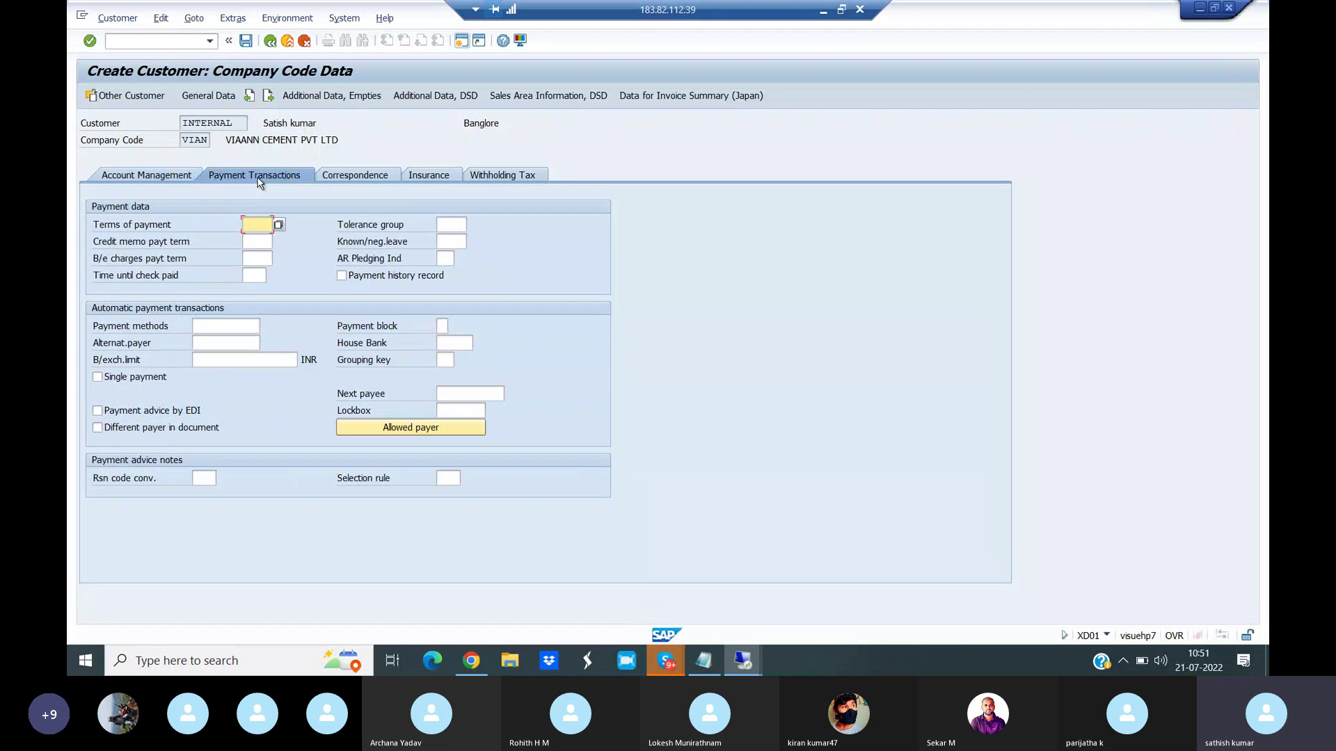
left_click(279, 226)
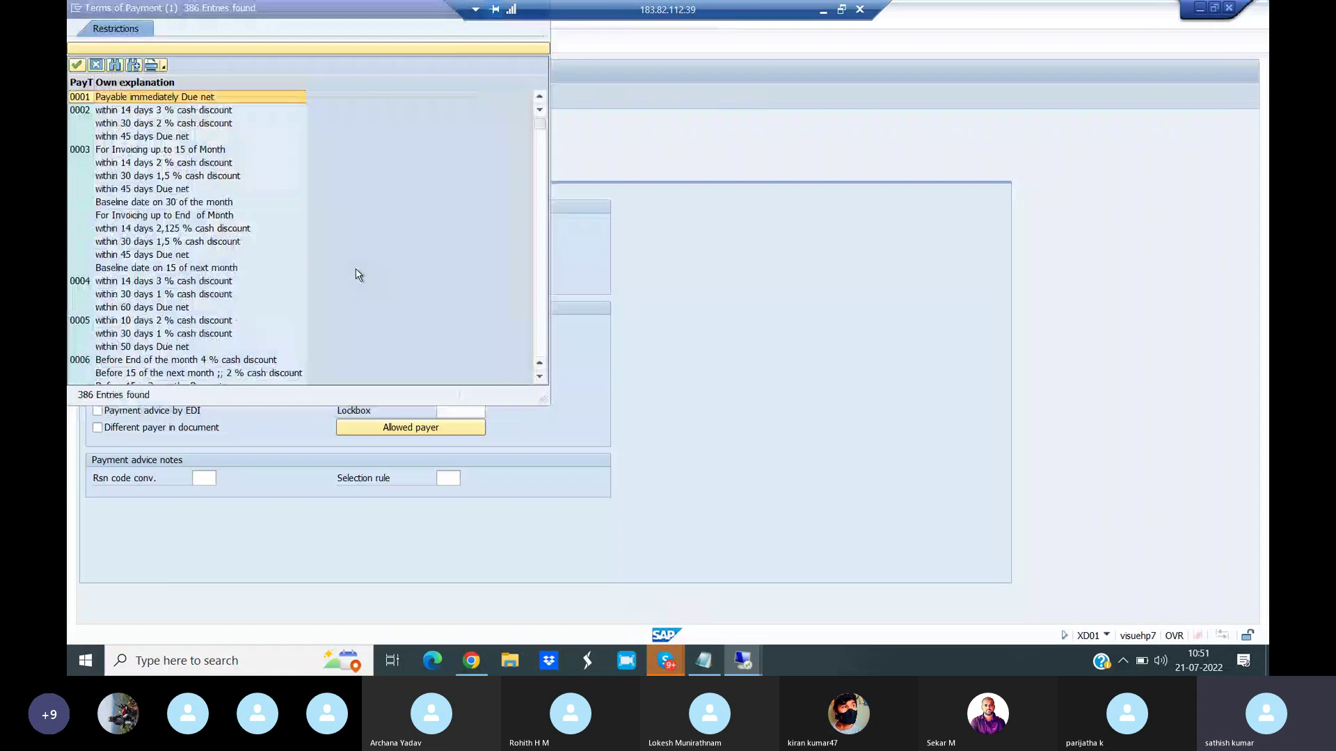
double_click(163, 98)
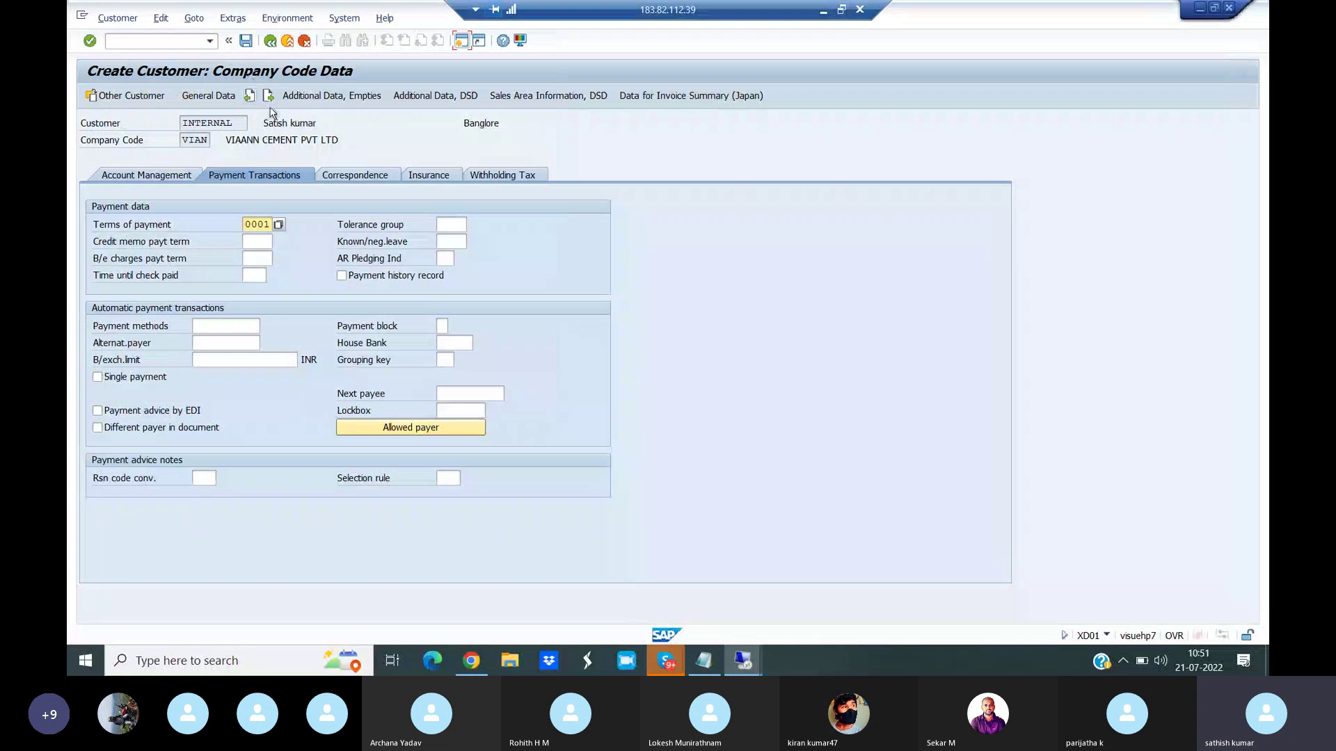
left_click(245, 43)
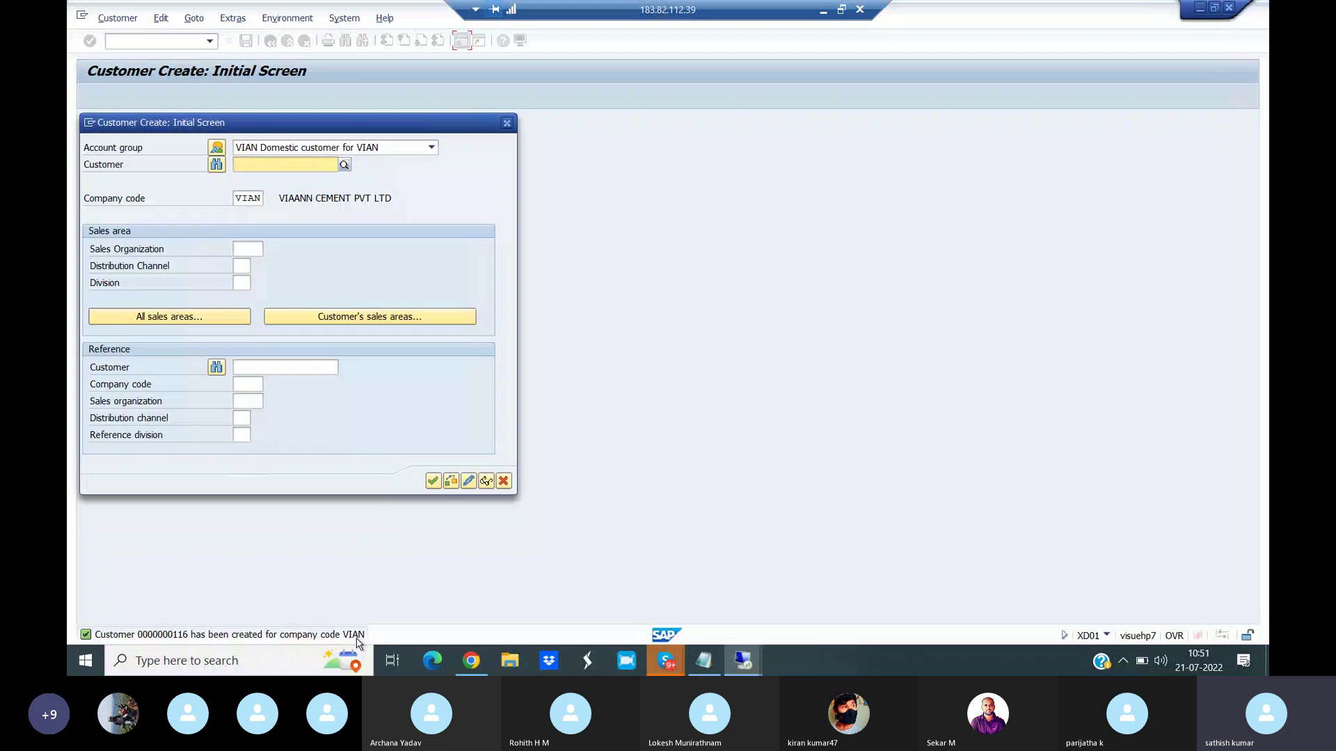
left_click(471, 660)
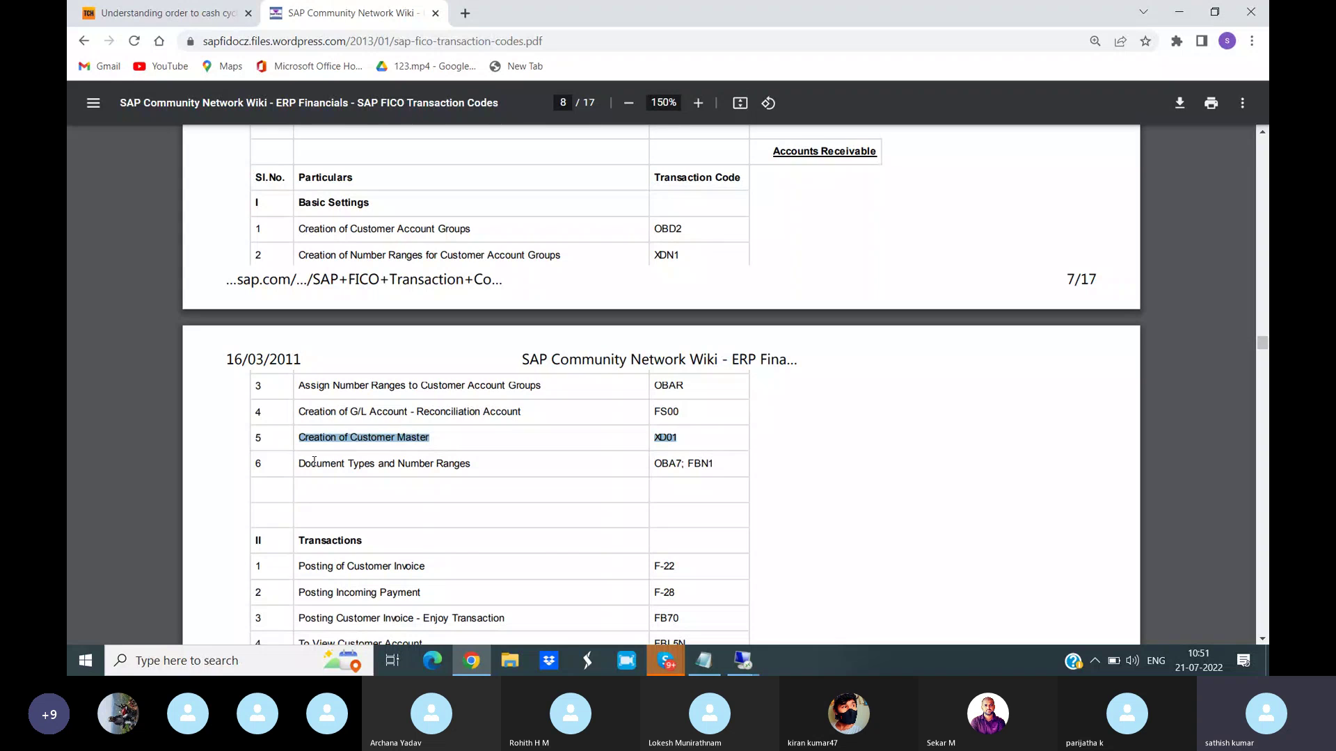
left_click_drag(299, 462, 682, 464)
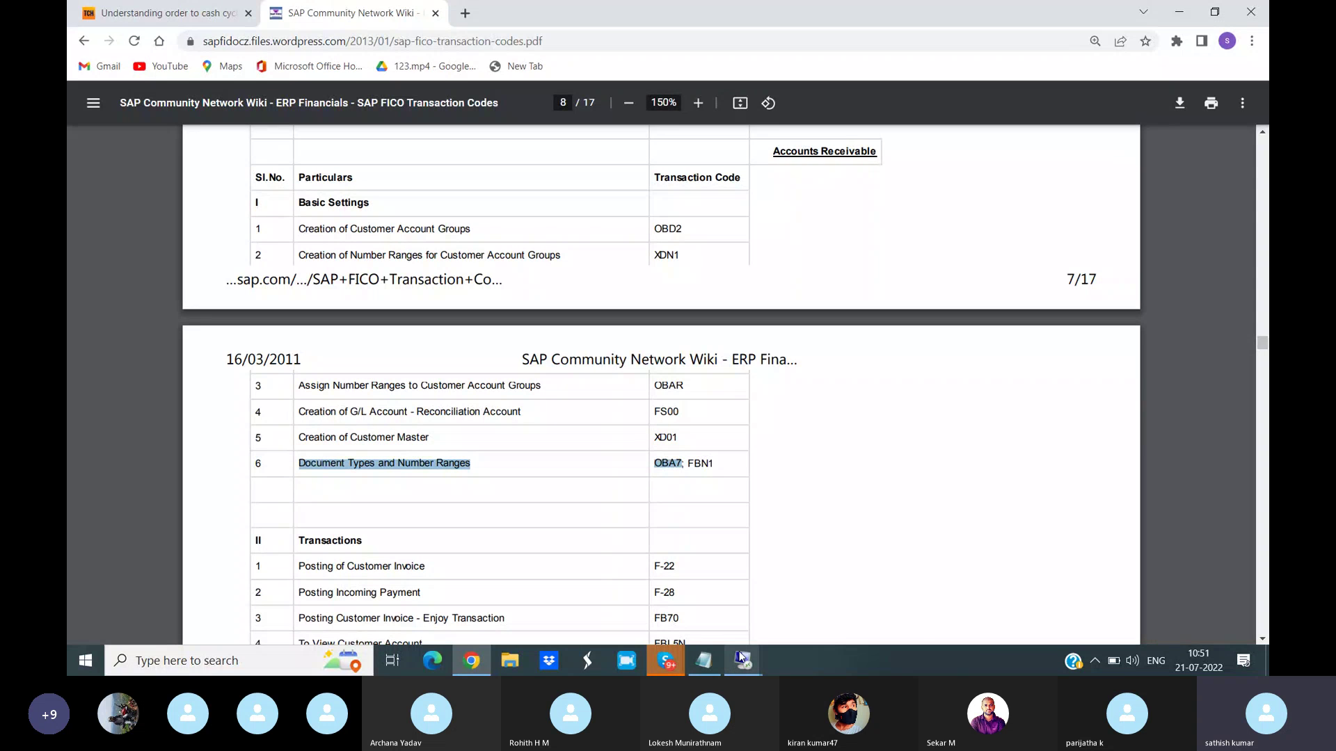
mouse_move(742, 657)
left_click(800, 601)
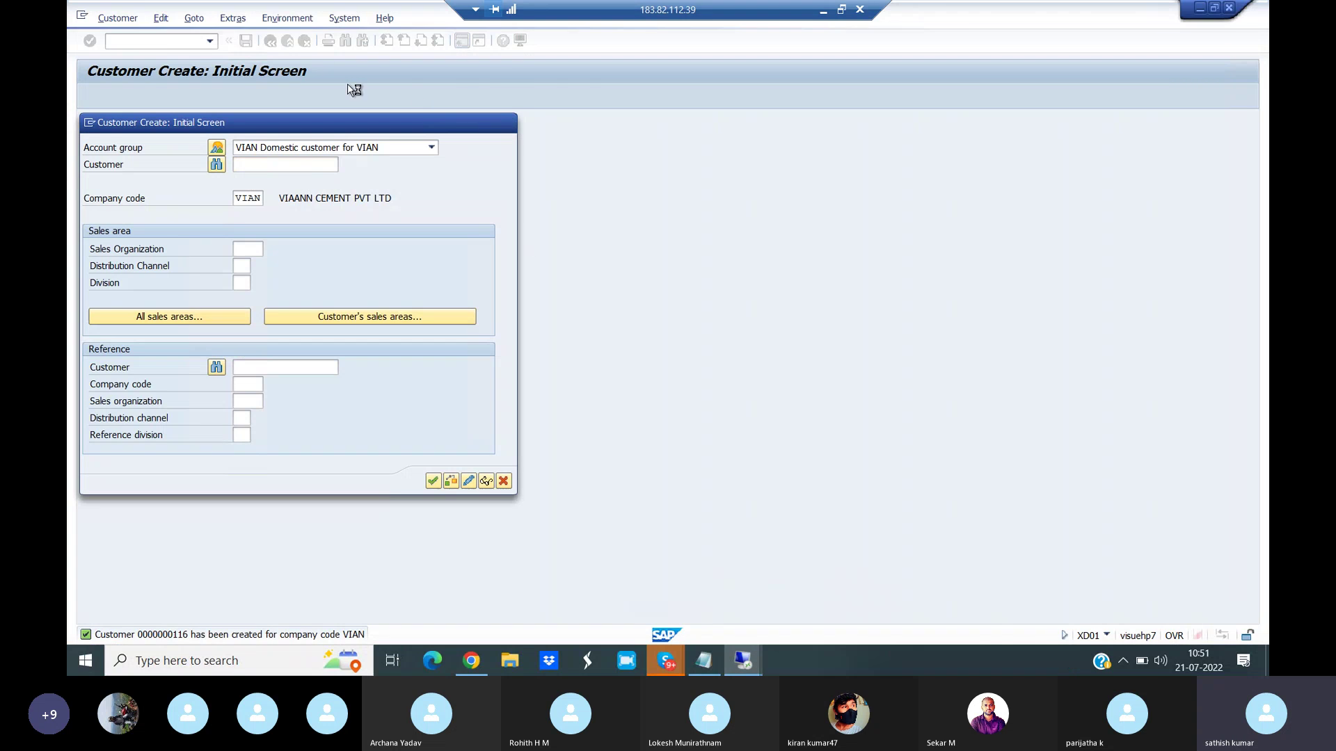
- Leave customer creation, run OBA7 and position the document types list at DA
key("F3")
type("/nOBA7")
key("Return")
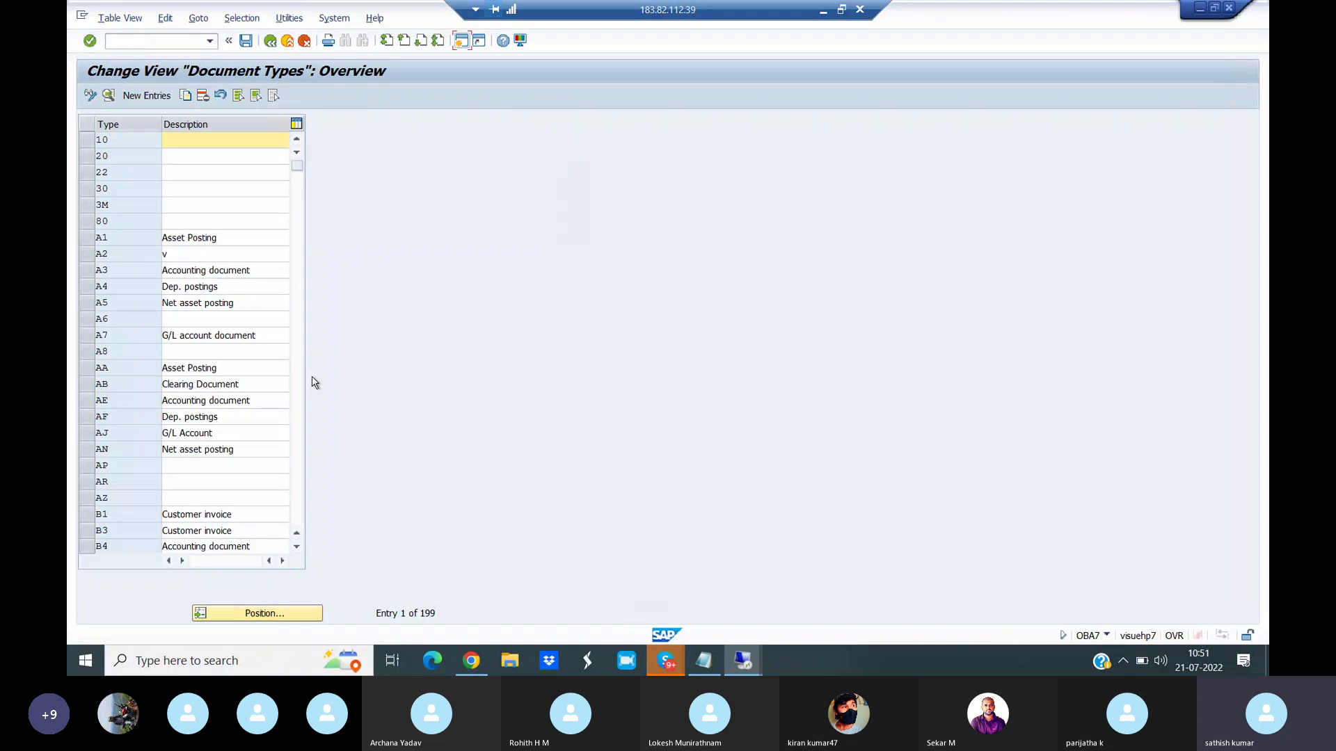
left_click(282, 614)
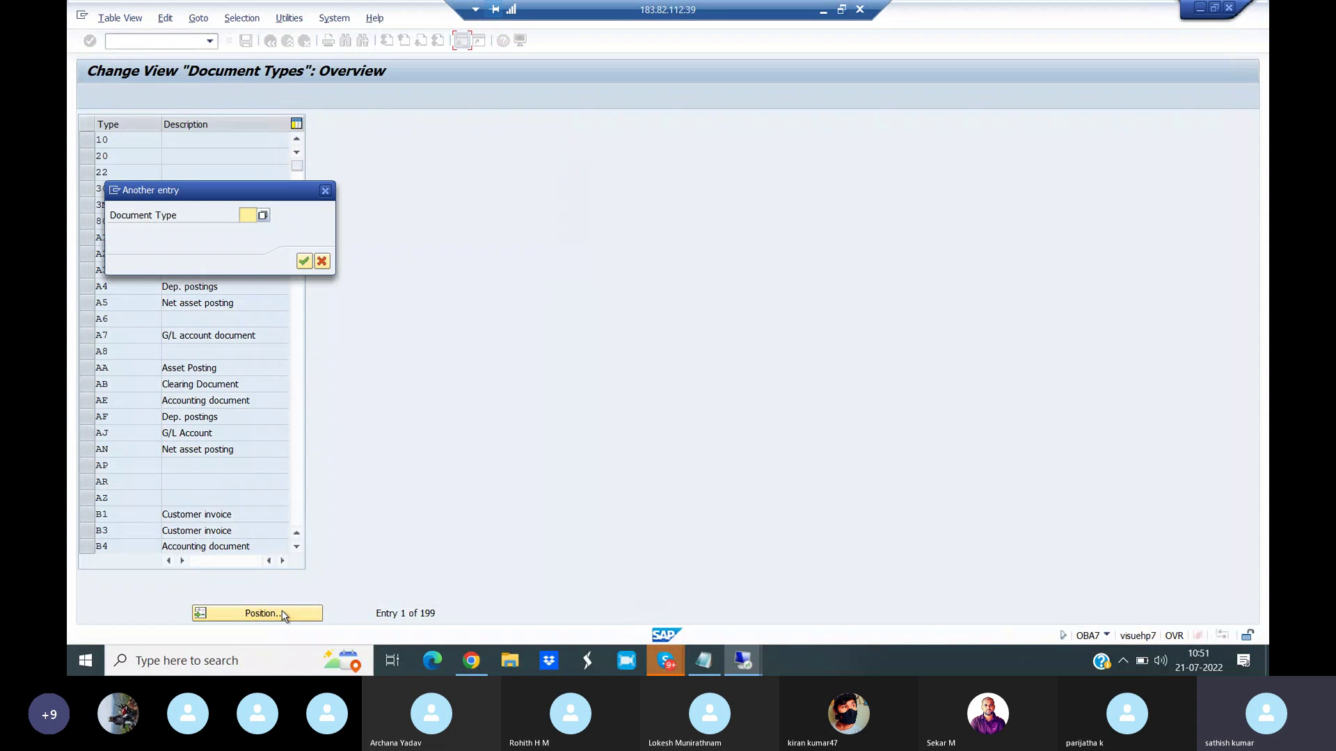
type("DA")
key("Return")
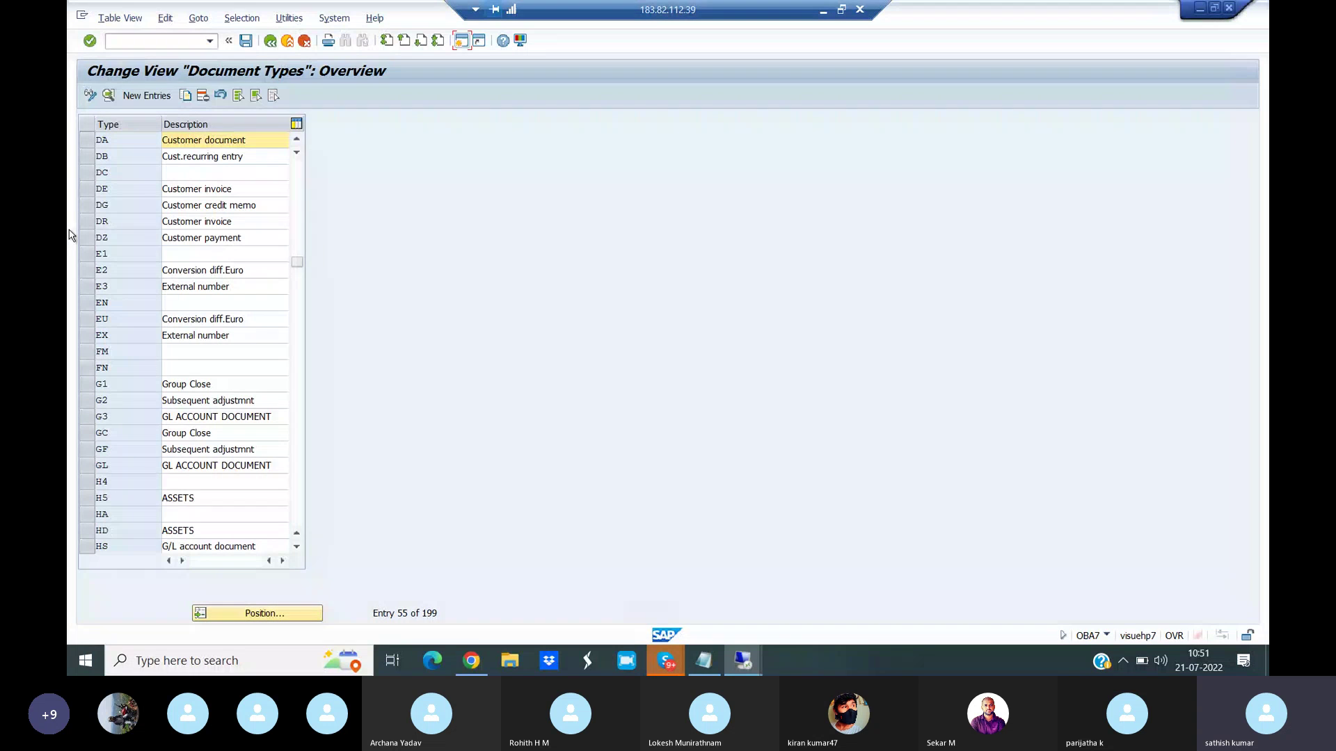
- Select only the DR Customer invoice row and open its details
left_click(88, 141)
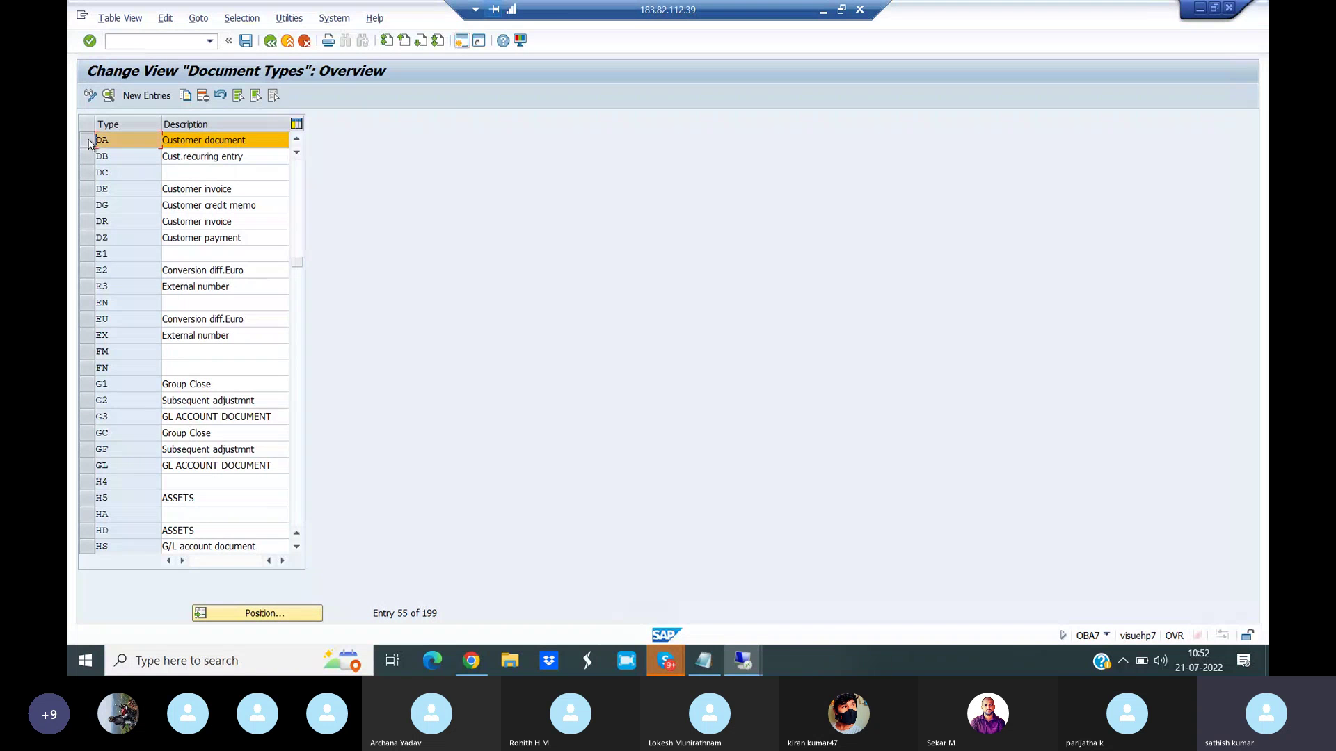
left_click(85, 209)
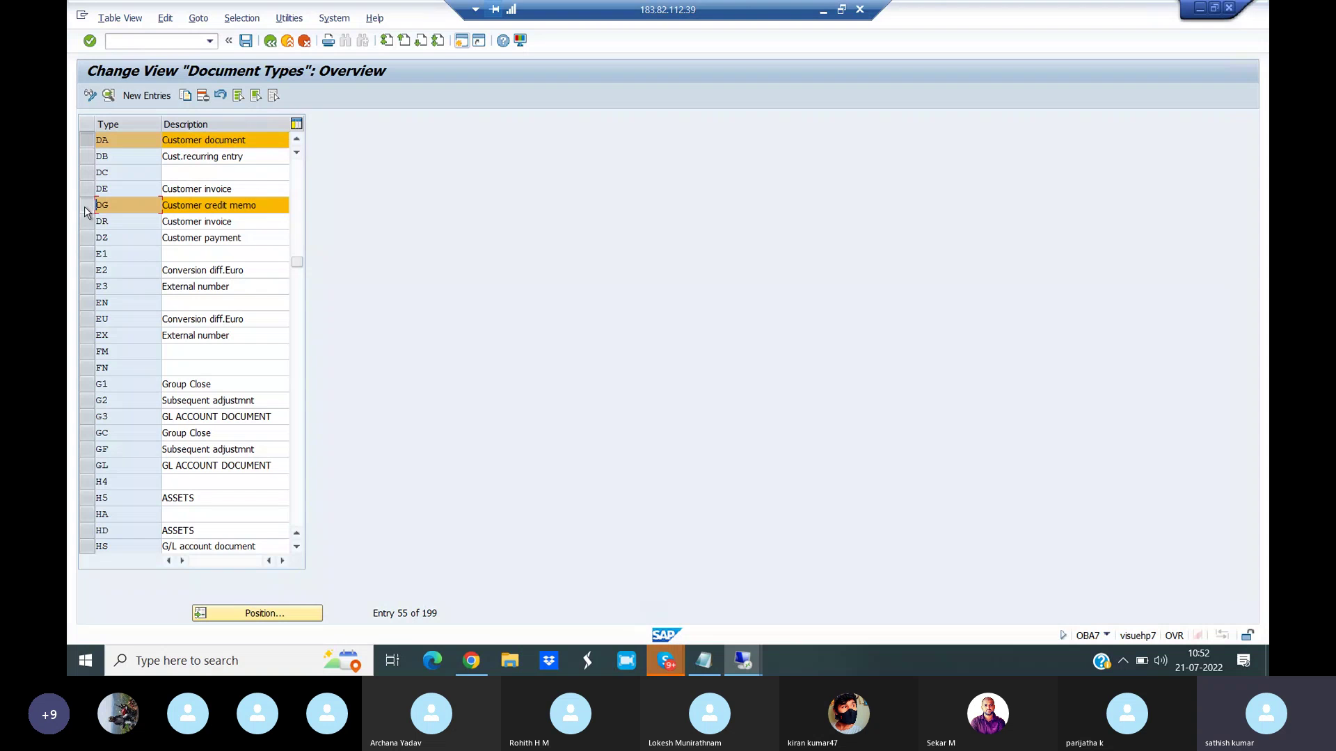
left_click(88, 223)
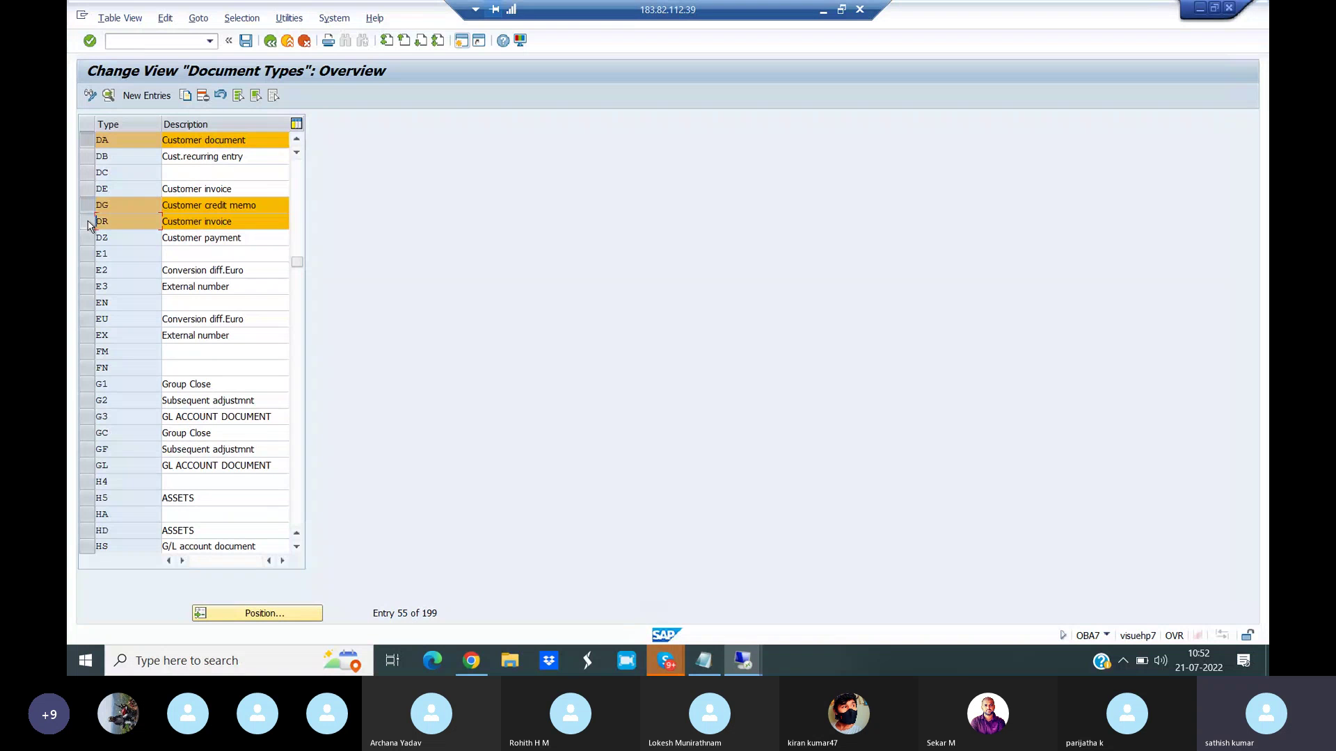
left_click(89, 238)
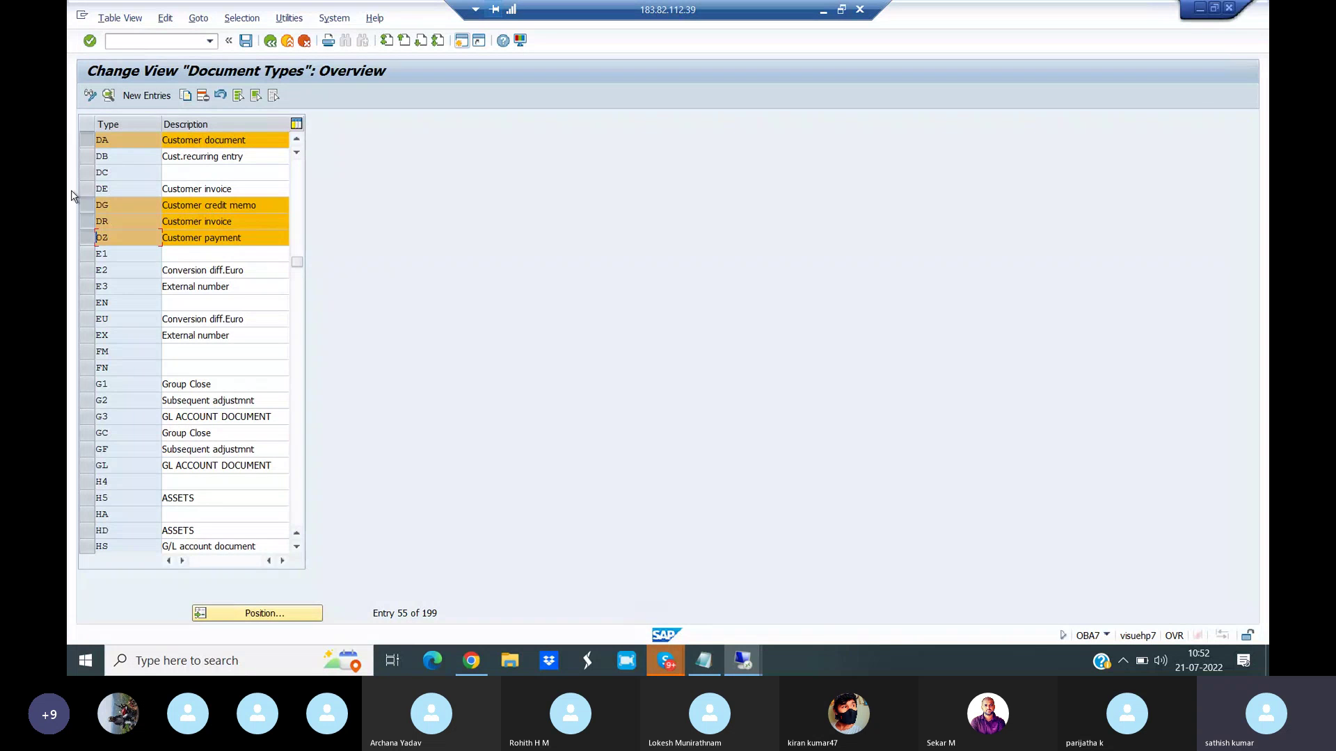
left_click(88, 140)
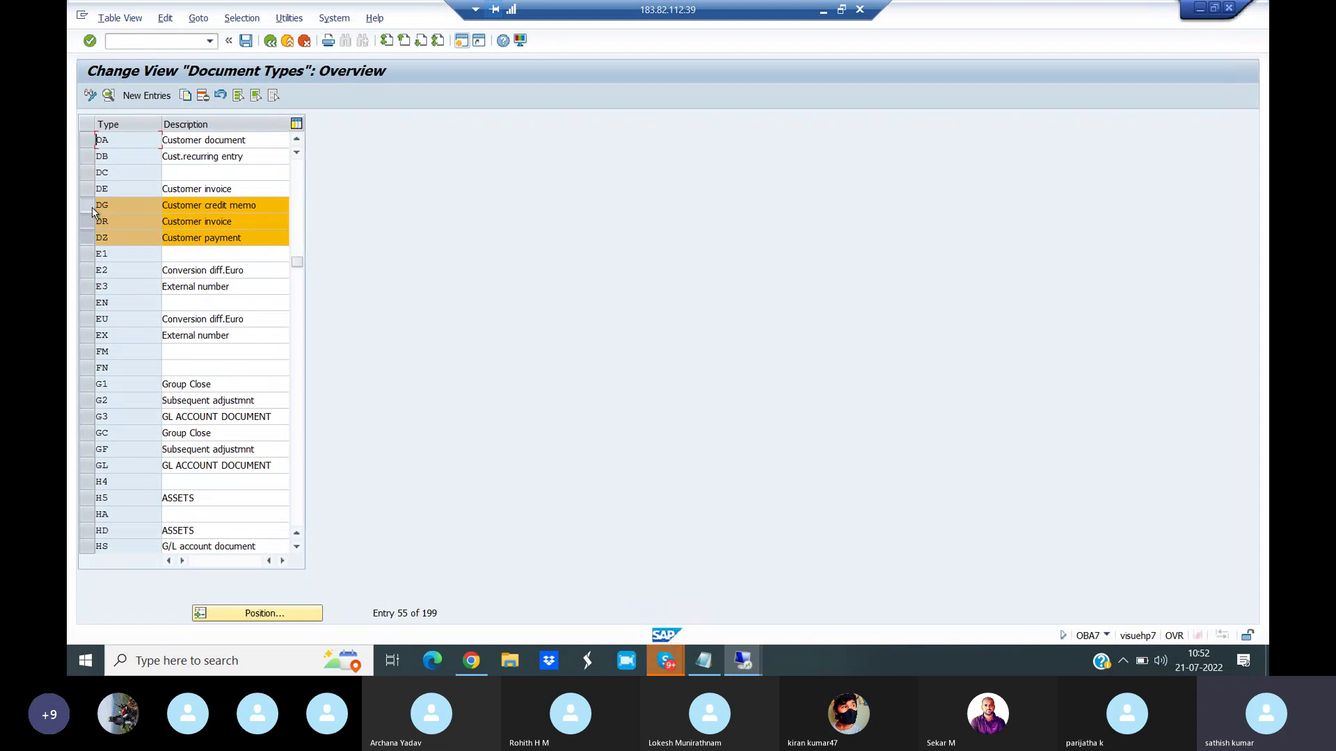
left_click(89, 205)
left_click(89, 239)
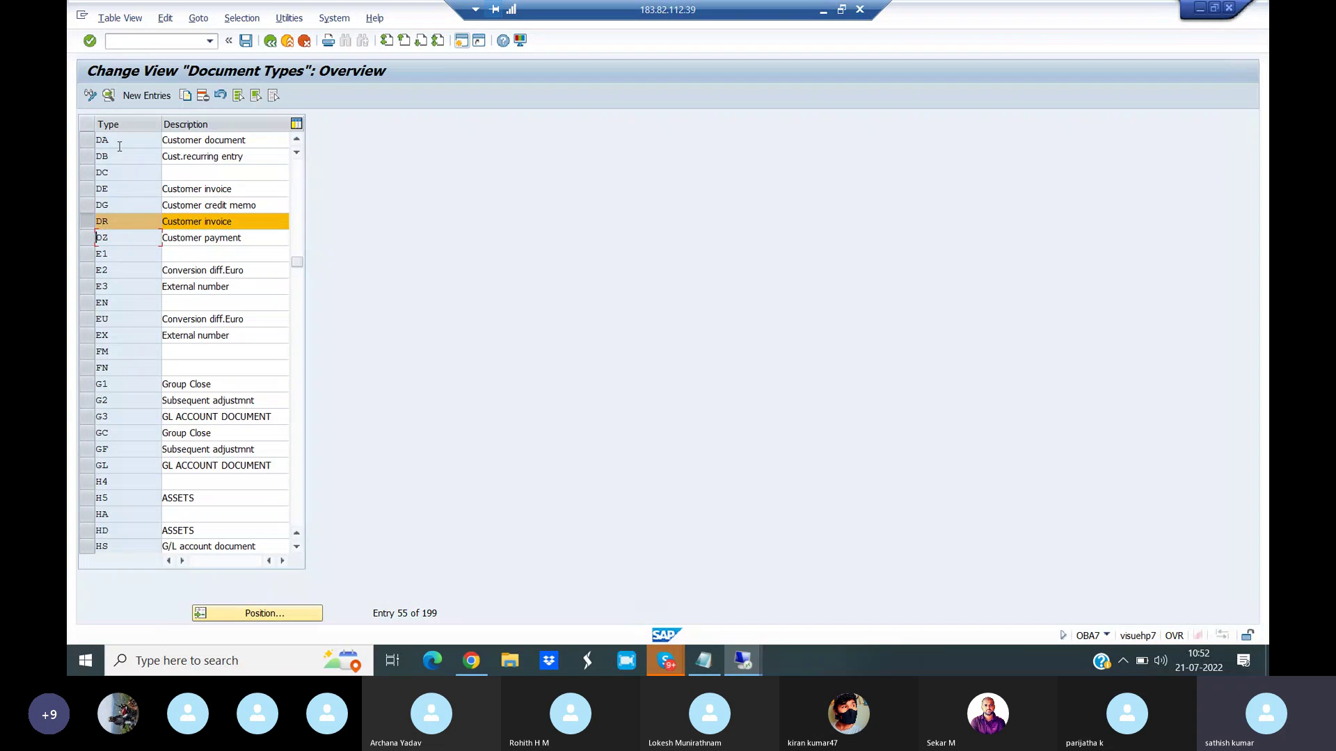
left_click(108, 95)
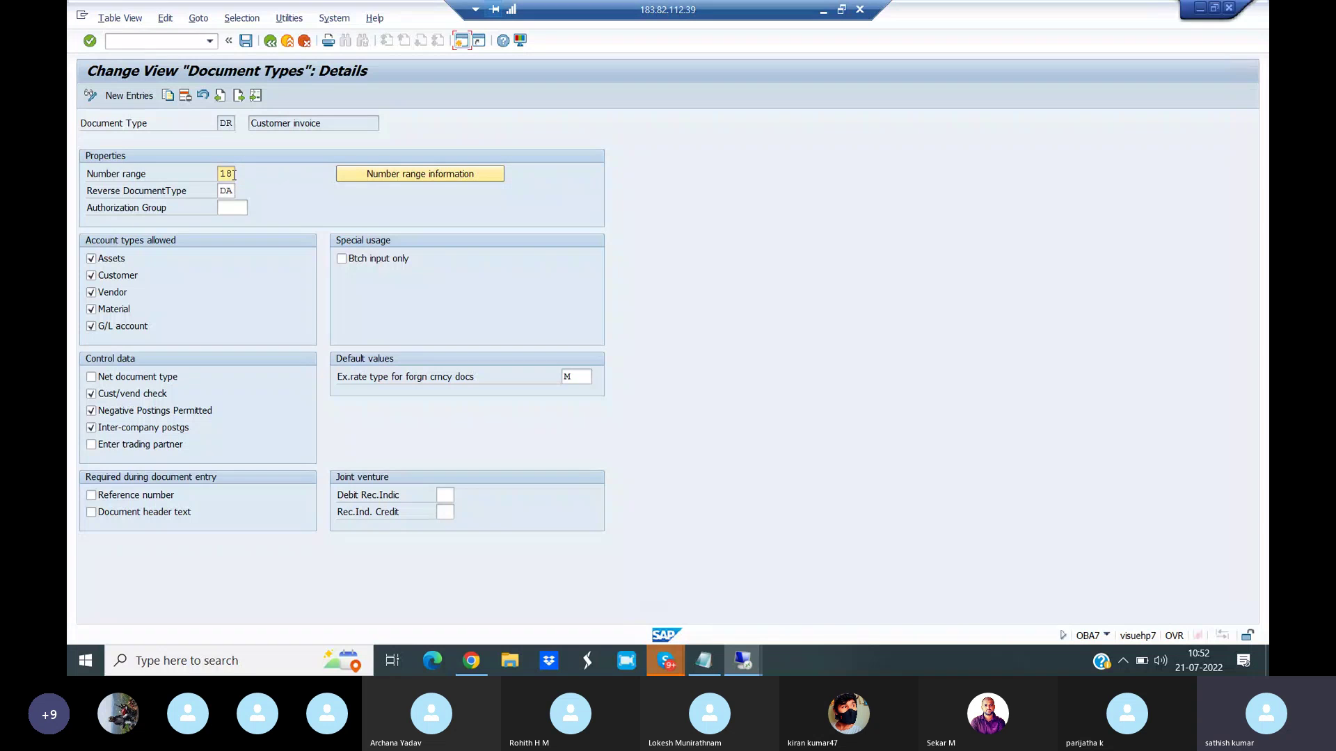
- Open the accounting document number range intervals for company code VIAN in change mode
left_click(233, 173)
left_click(401, 174)
left_click(226, 121)
type("VIAN")
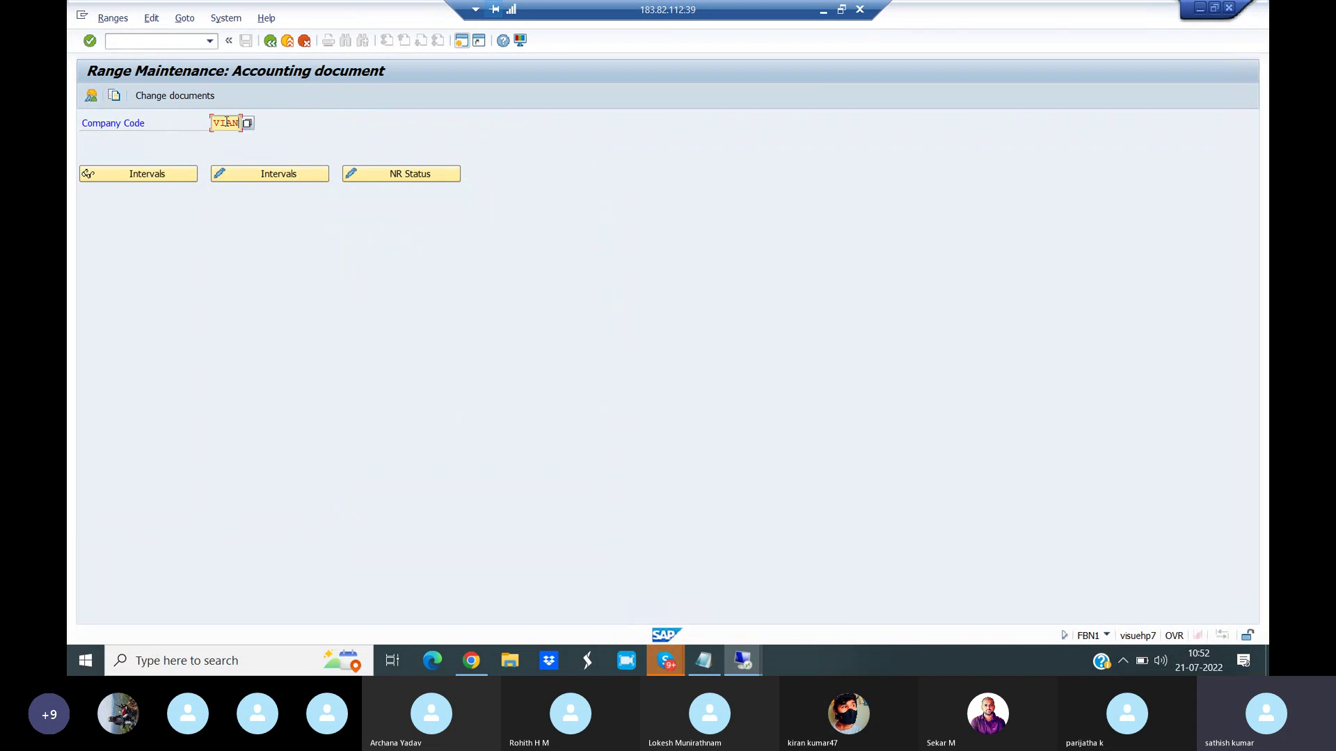
left_click(277, 175)
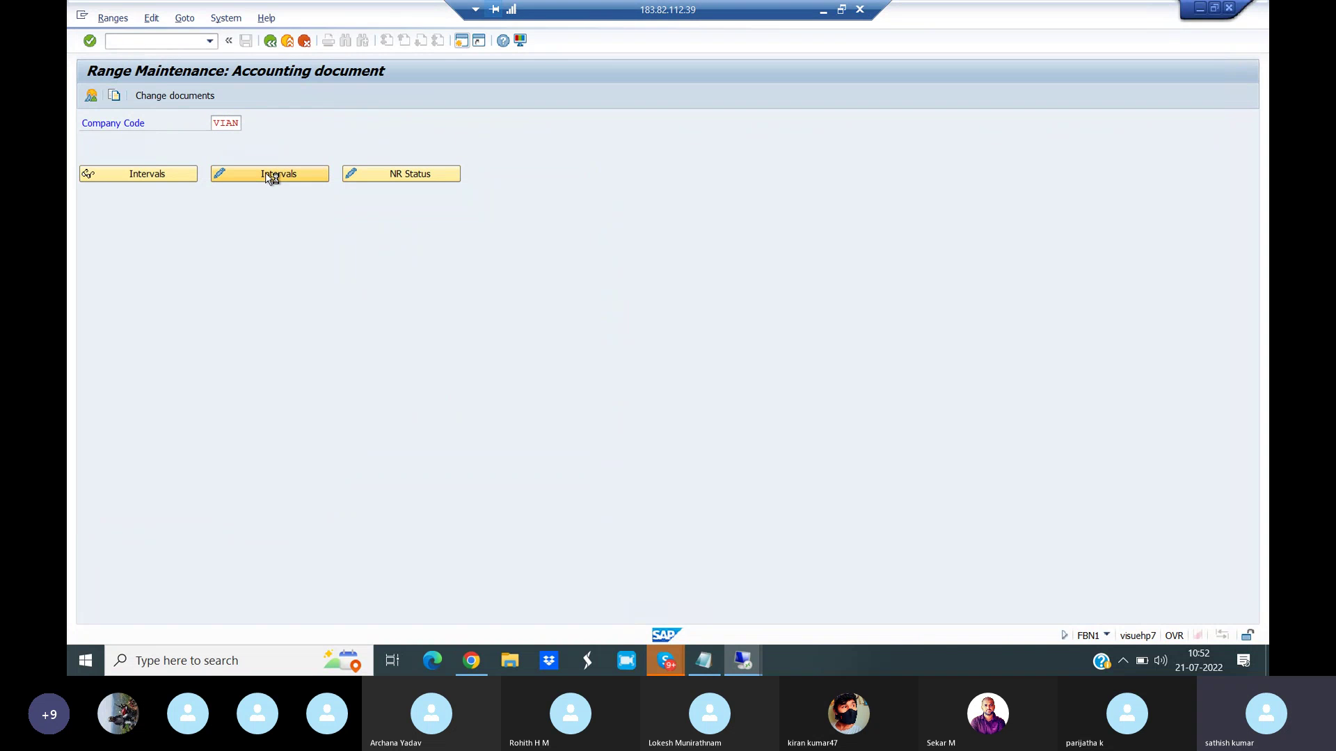
- Add interval 18 for 2021 covering 651 to 700 and save it
left_click(90, 95)
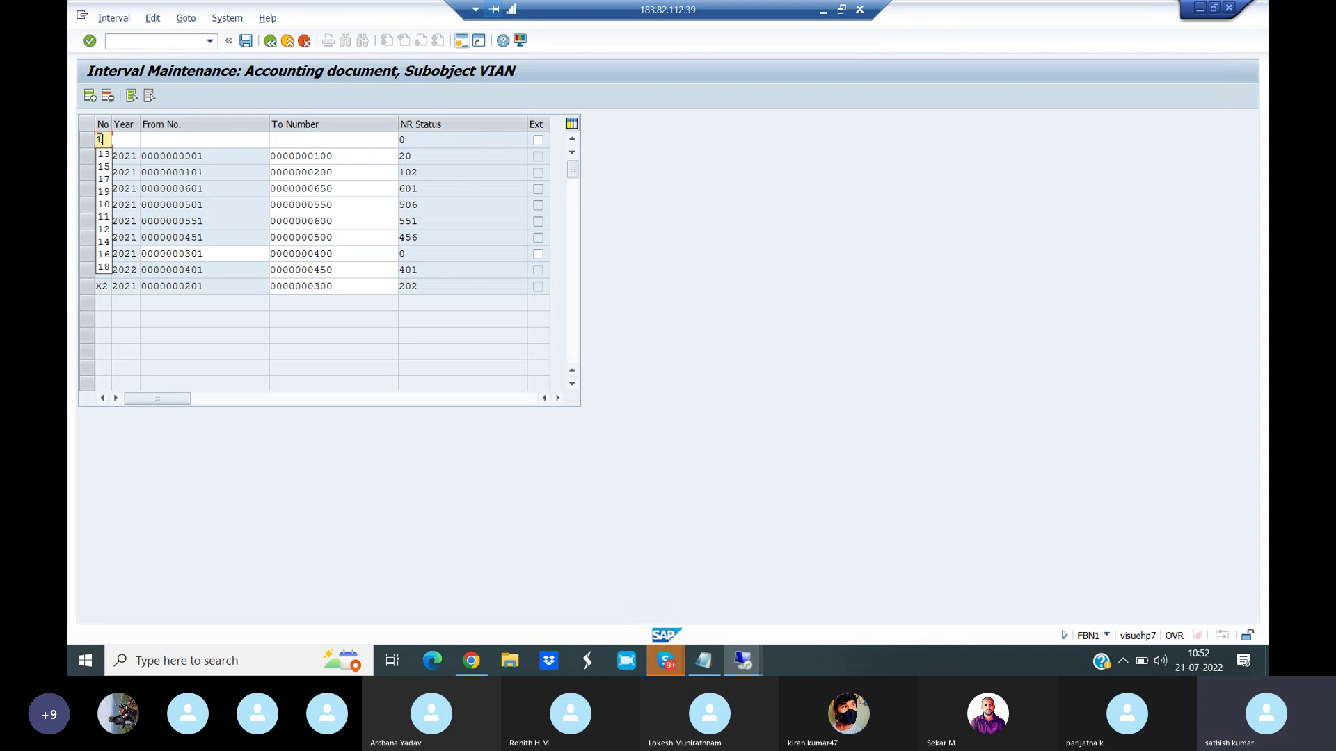
type("18")
left_click(121, 141)
type("2021")
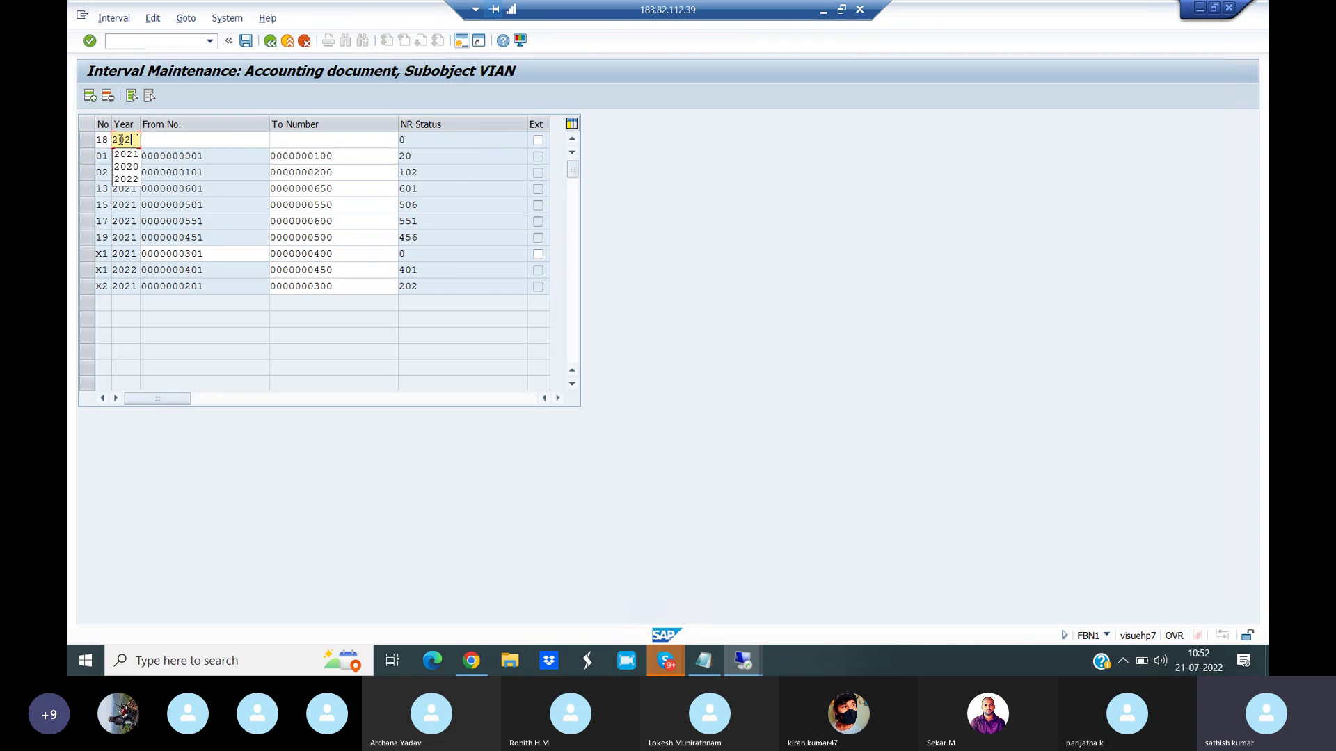
left_click(174, 139)
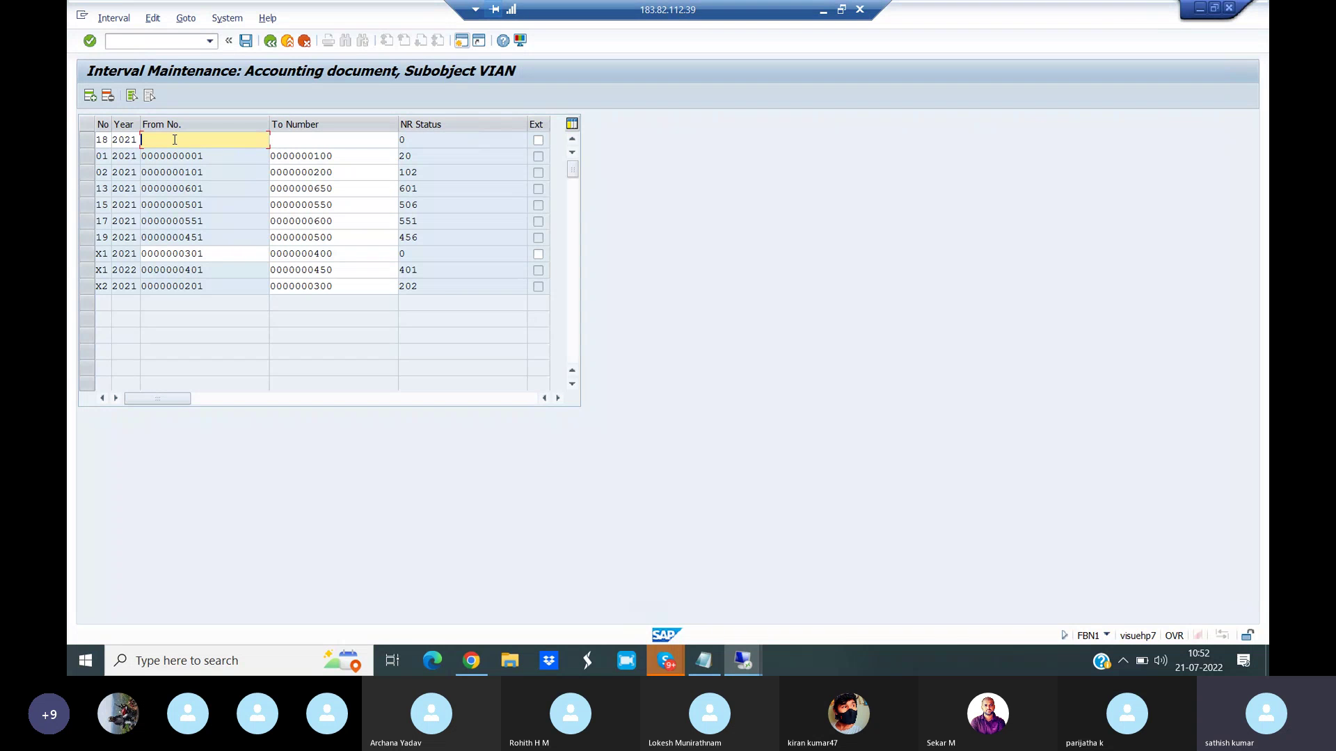
type("651")
left_click(278, 139)
type("700")
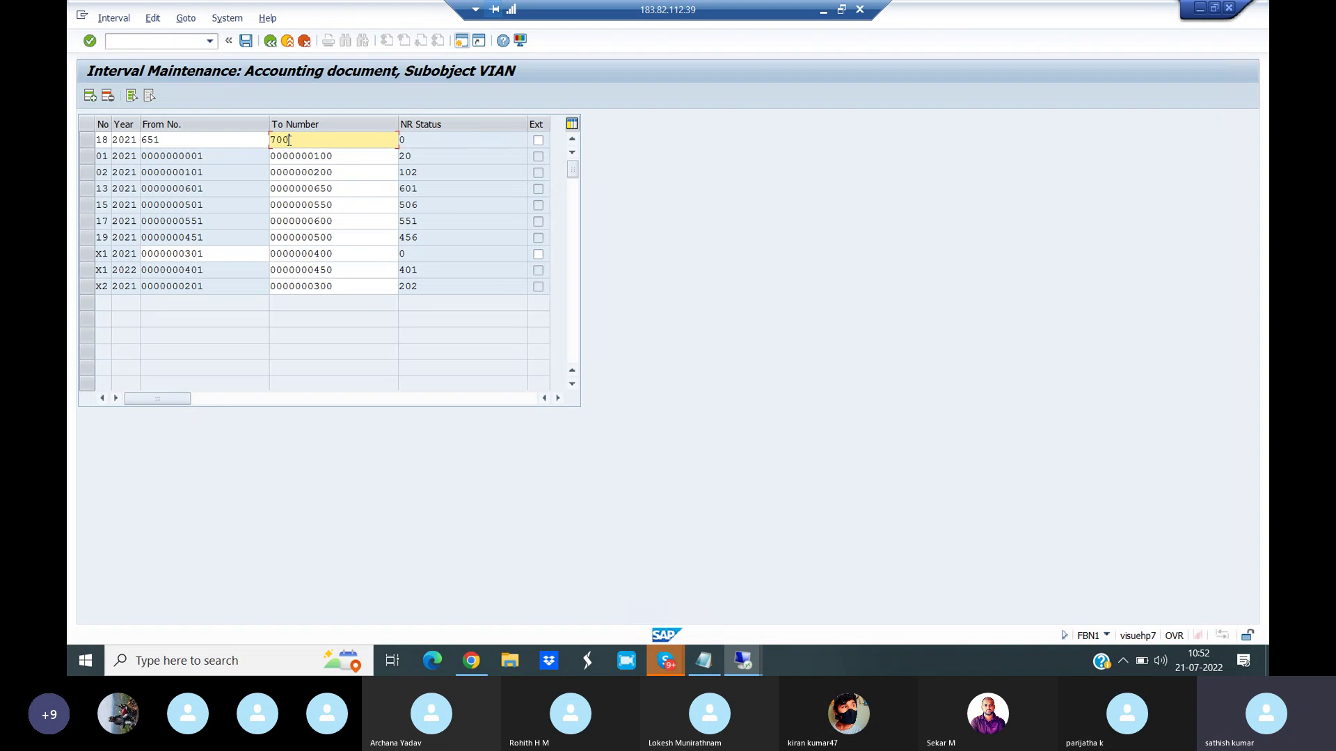
left_click(246, 40)
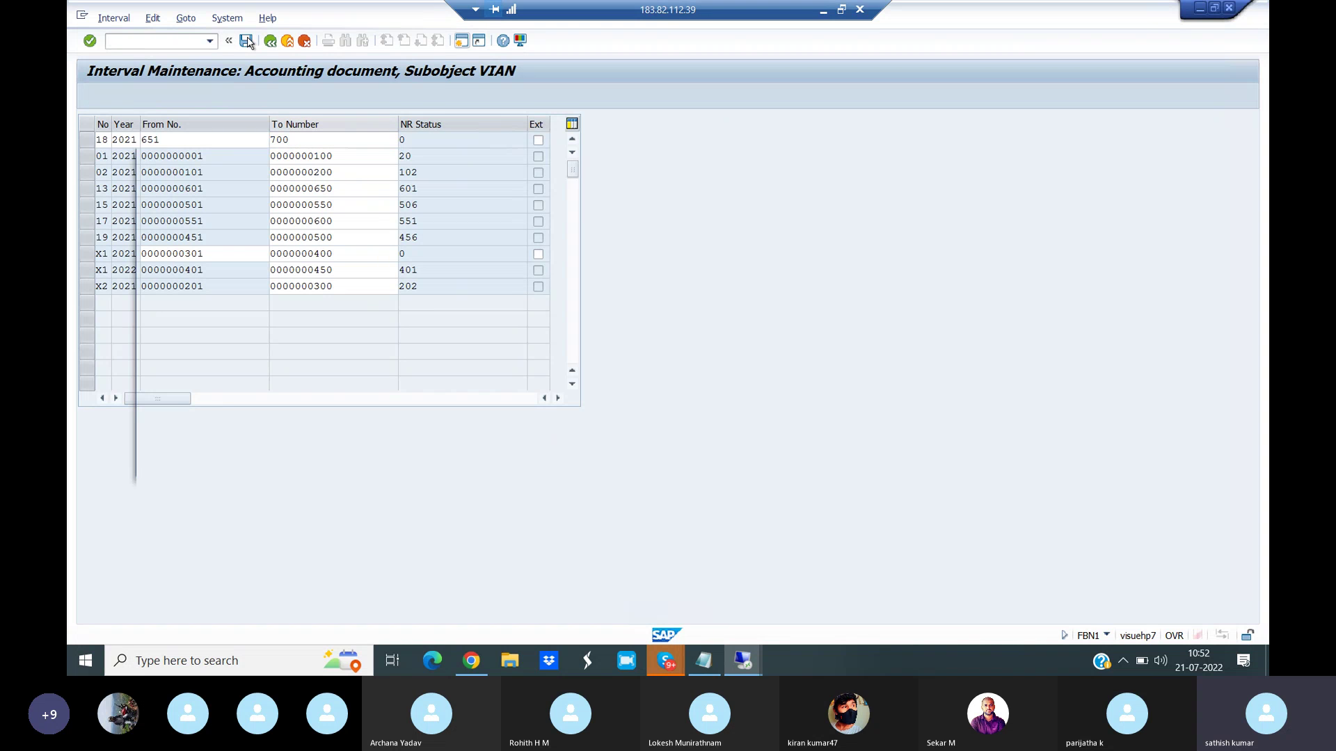
left_click(576, 464)
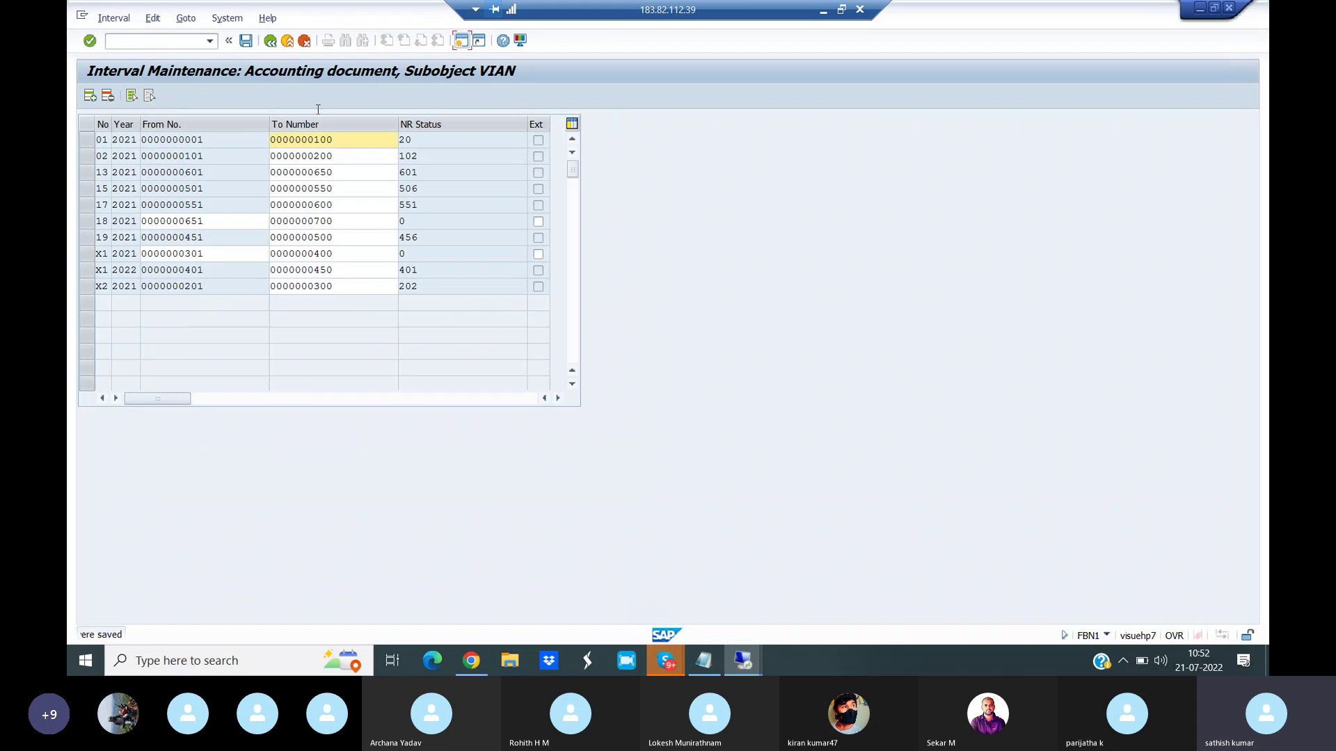
left_click(273, 42)
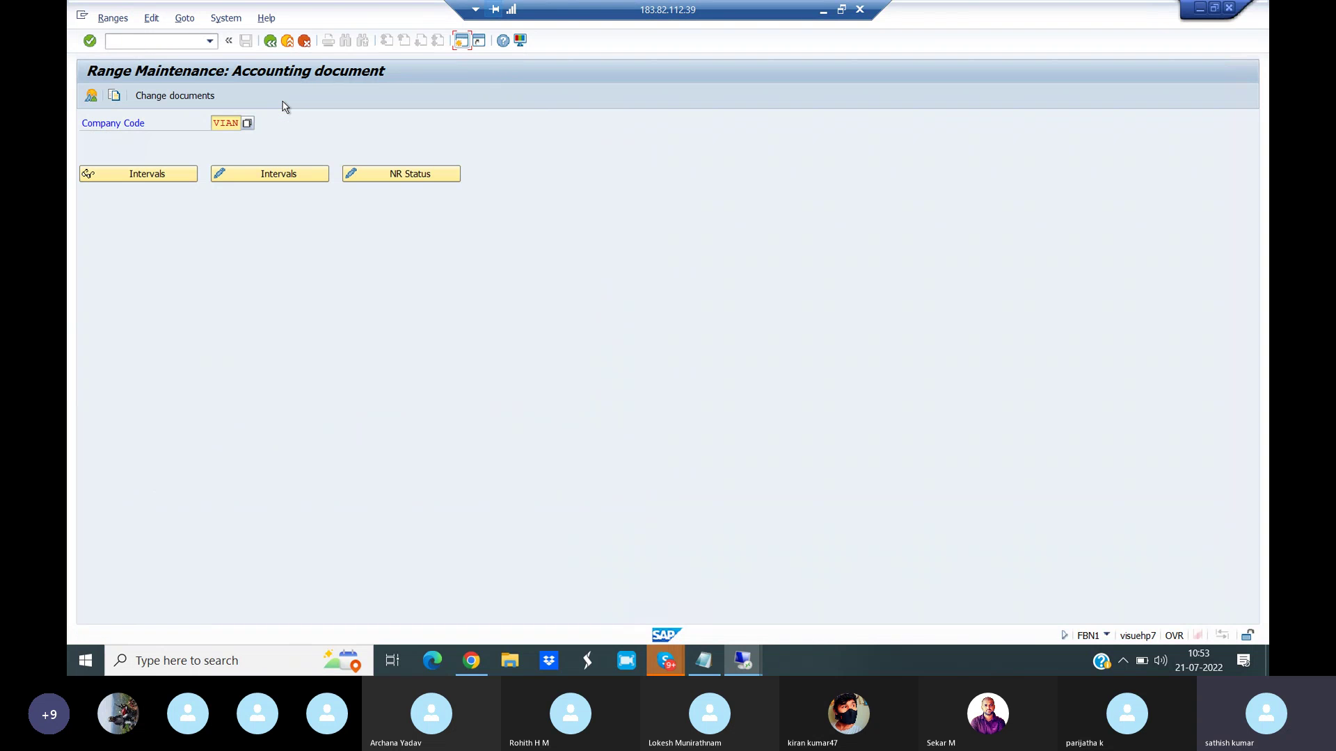
- Open the DZ document type's number range intervals for company code VIAN for editing
left_click(270, 41)
left_click(270, 41)
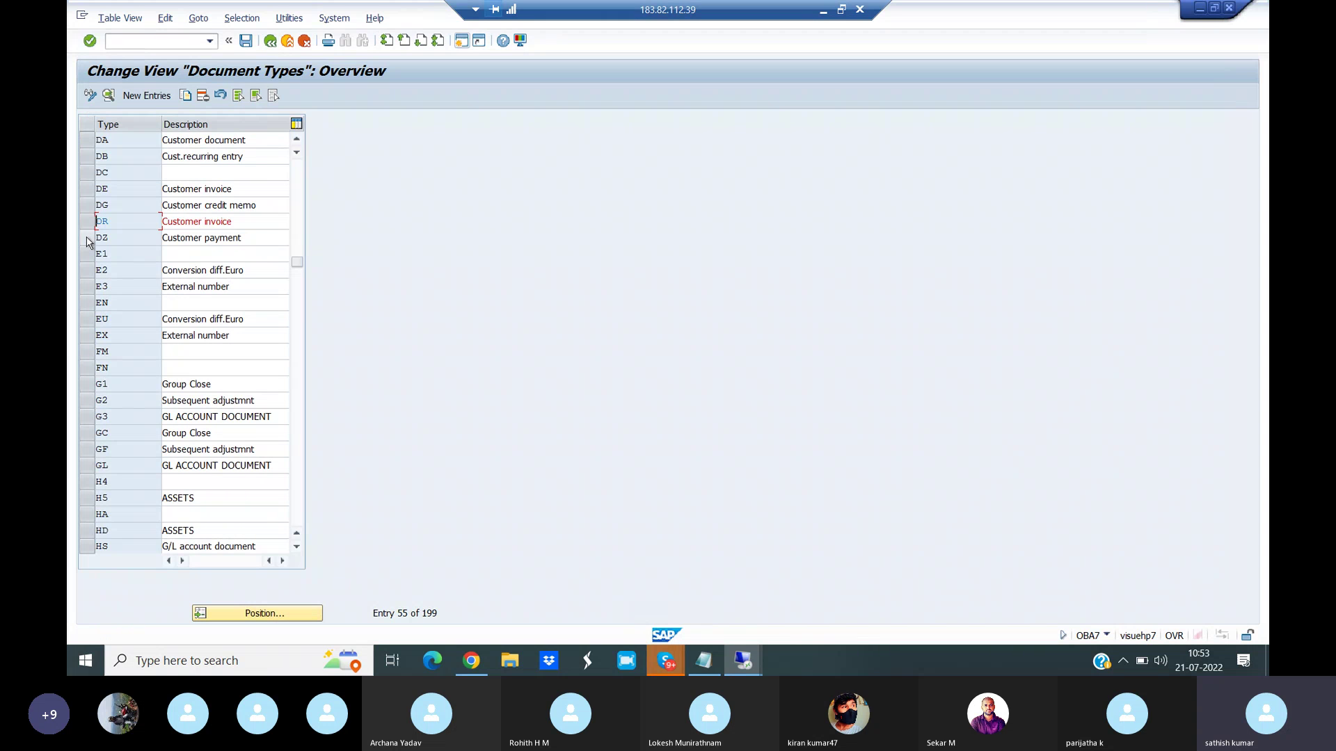
left_click(93, 238)
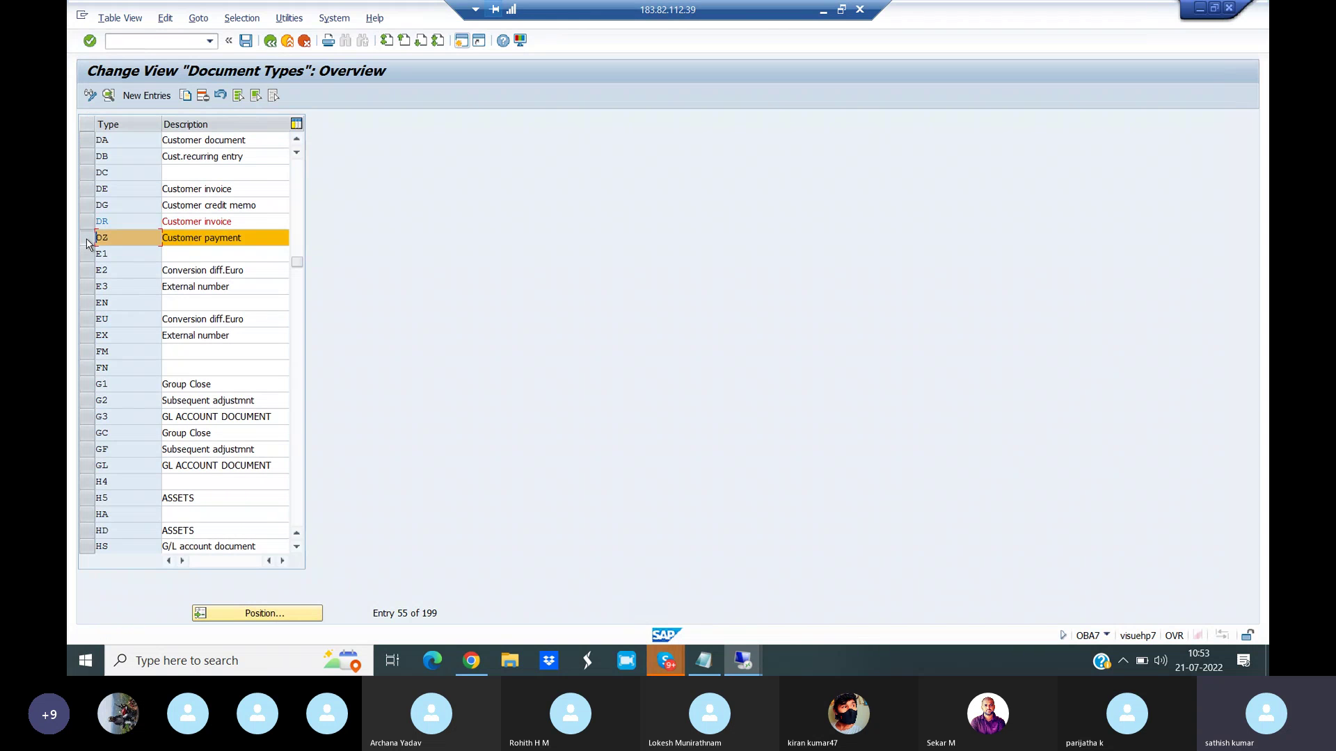
left_click(109, 98)
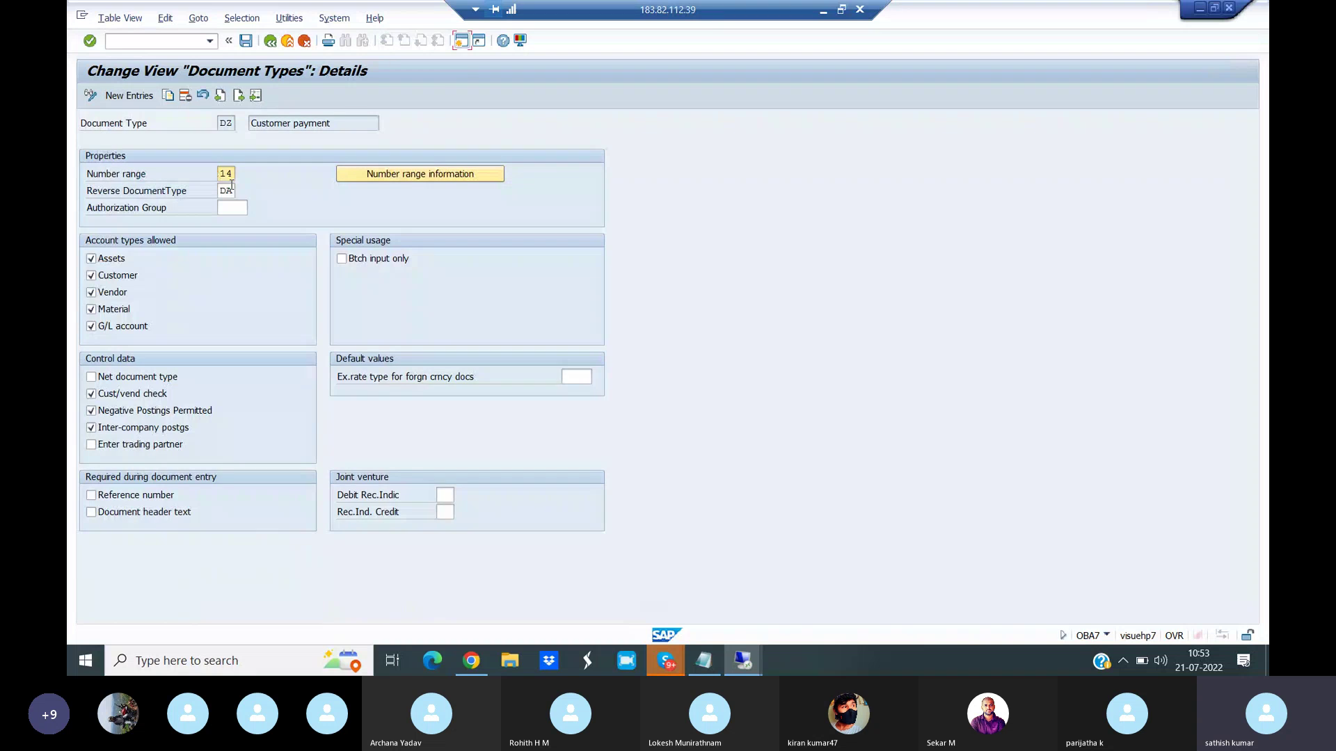
left_click(381, 179)
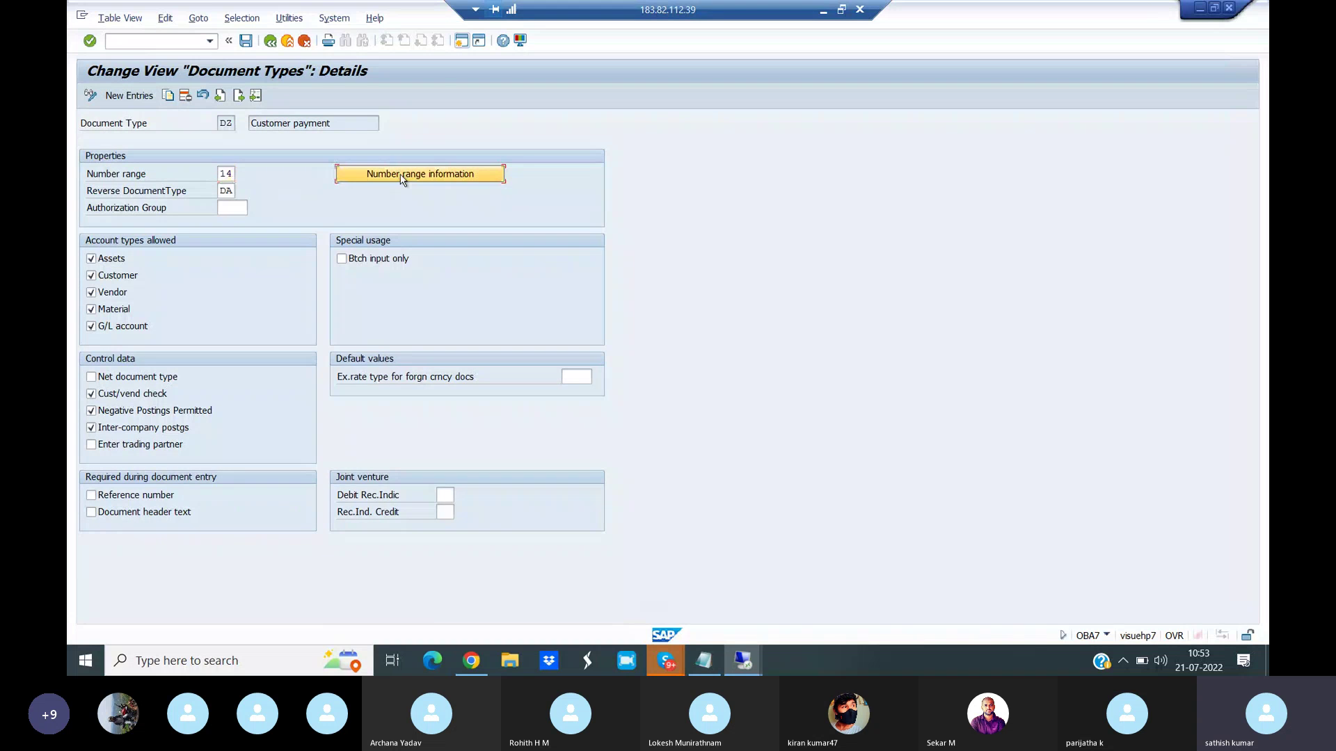
left_click(234, 125)
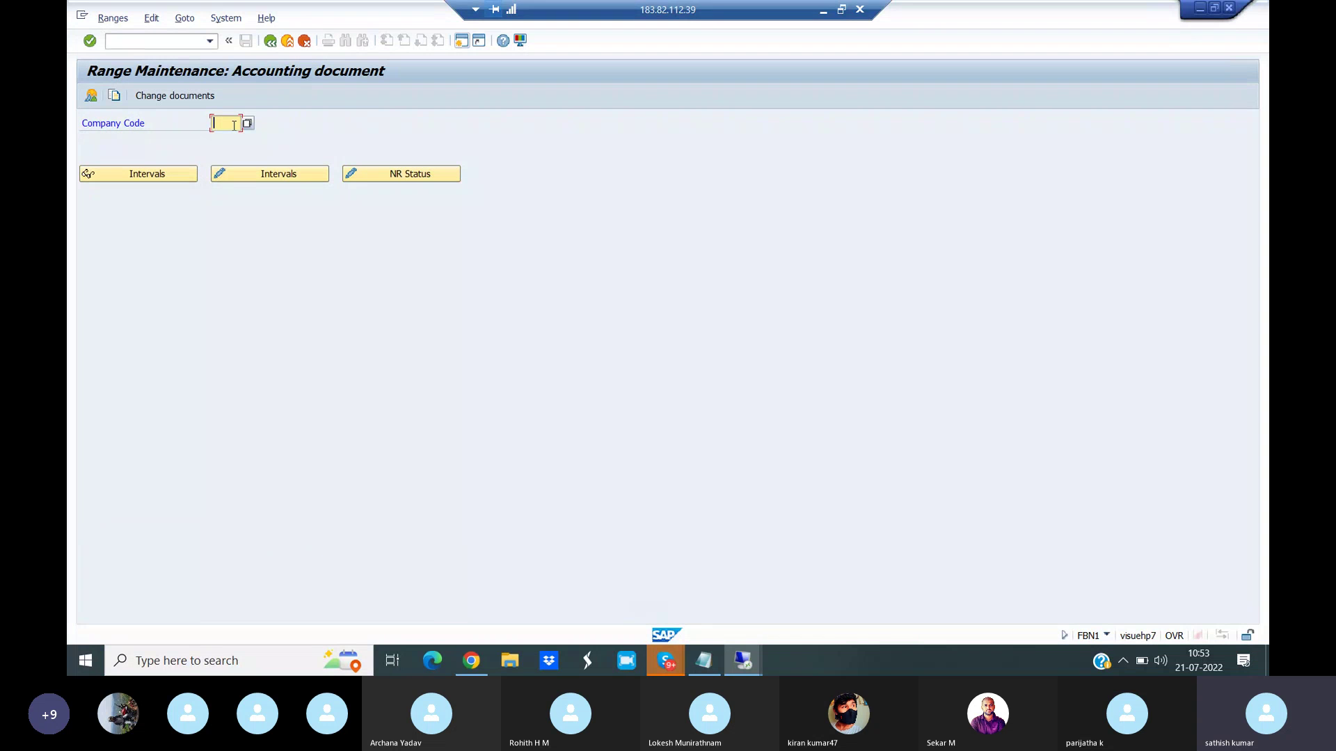
type("VIAN")
left_click(273, 175)
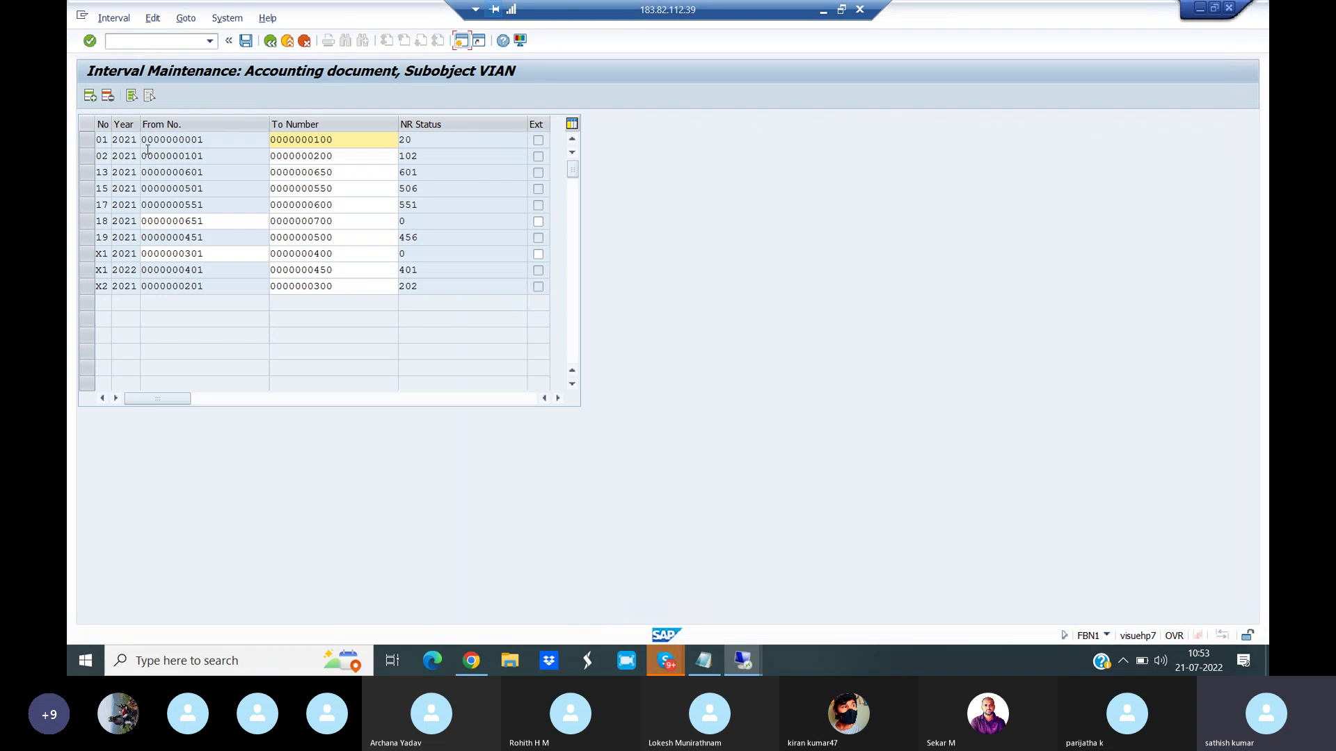
- Add interval 14 for 2021 covering 701 to 750, save it, and dismiss the transport notice
key("shift+F1")
type("14")
left_click(121, 139)
type("202")
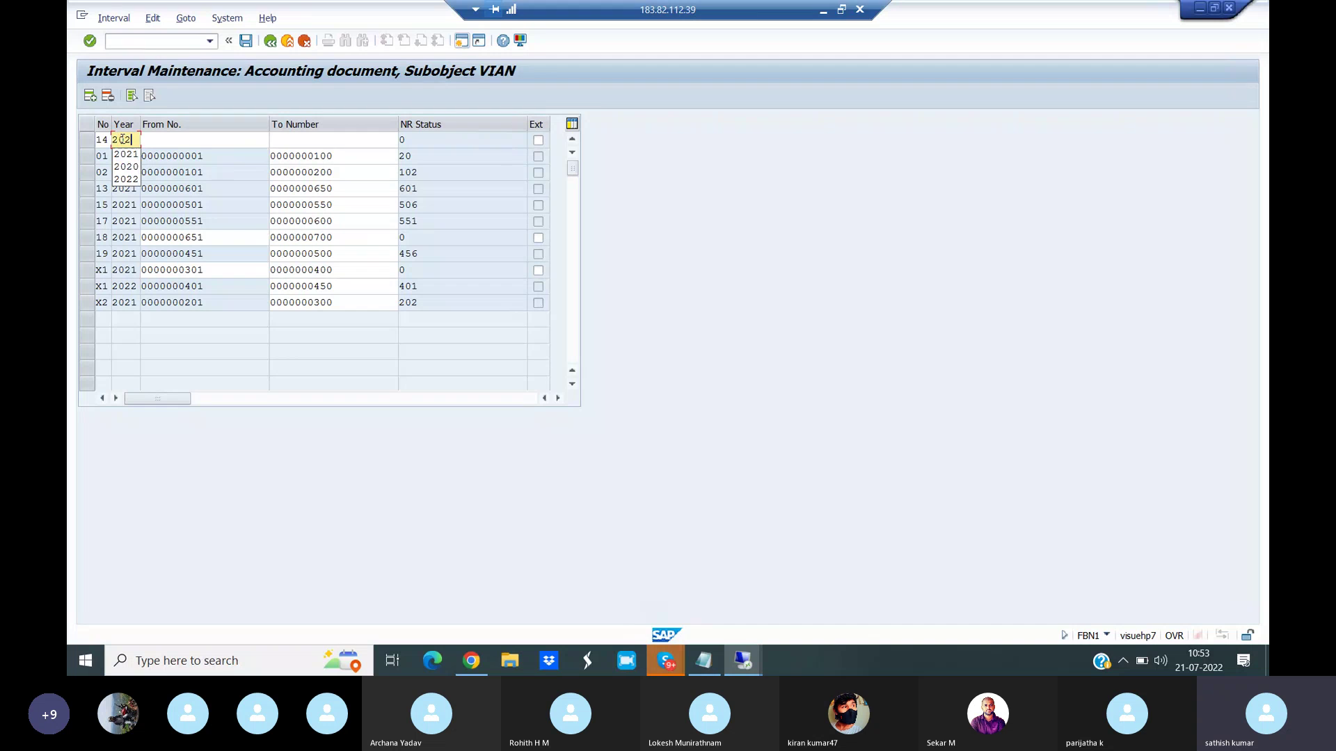
type("1")
left_click(156, 139)
type("701")
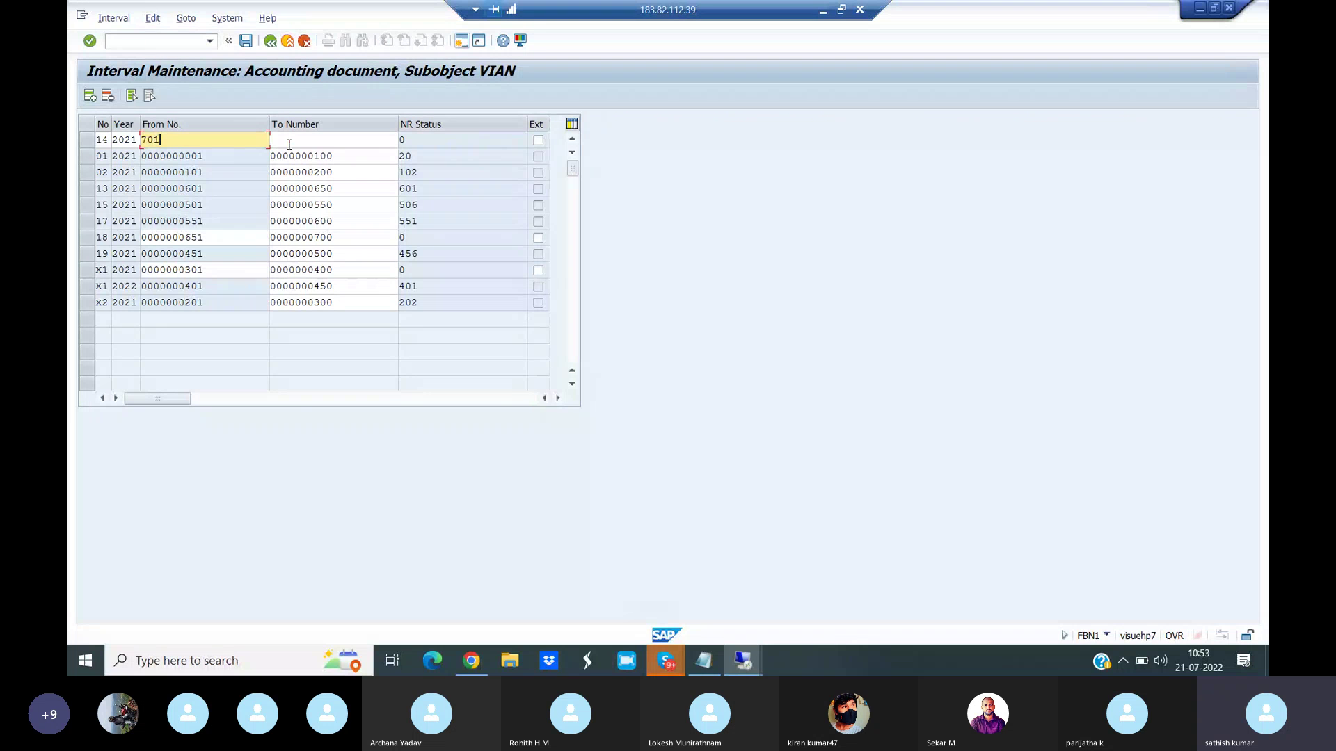
left_click(288, 141)
type("750")
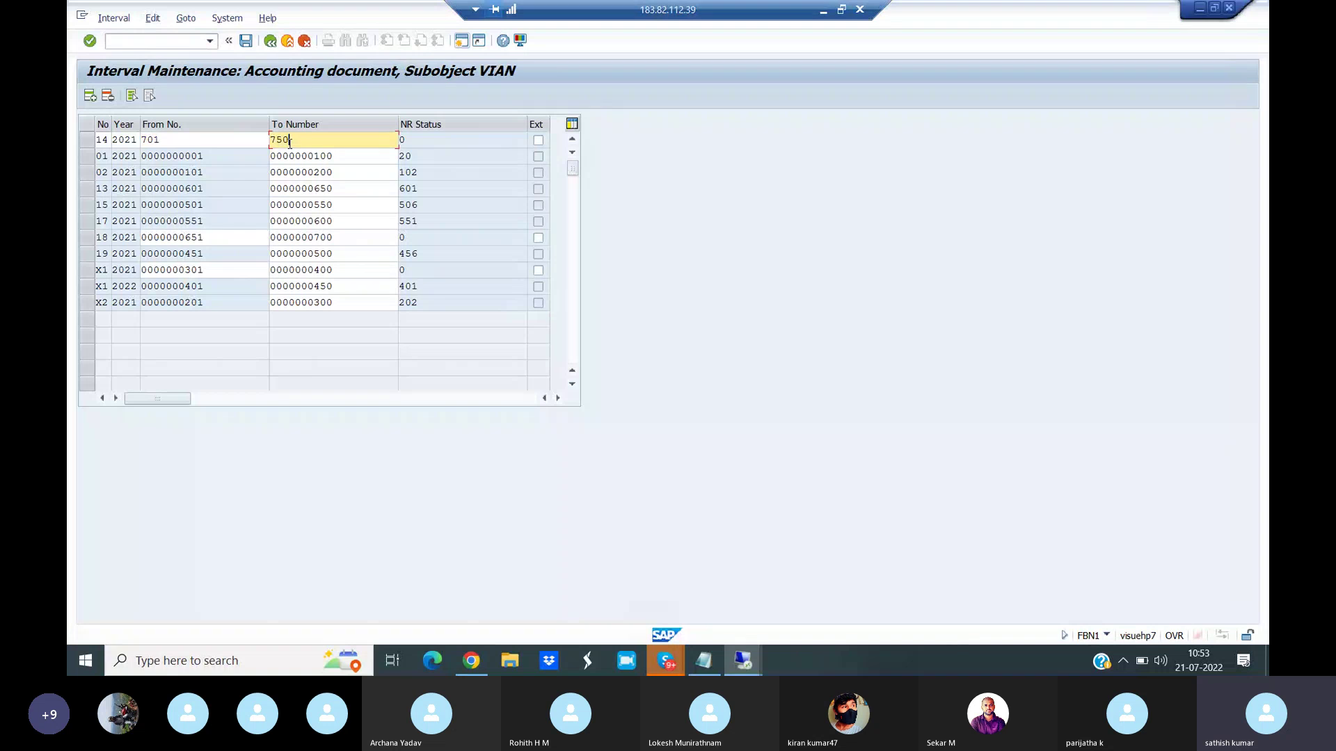
key("Return")
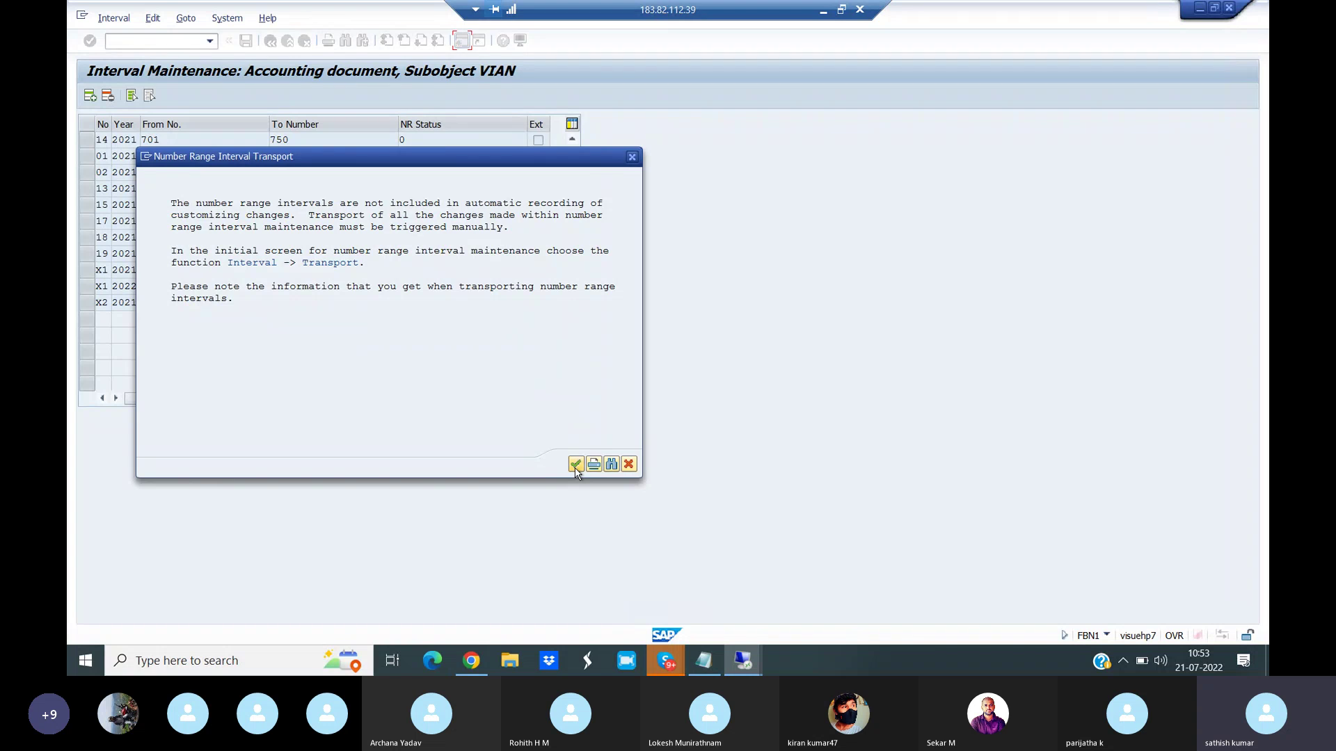
left_click(575, 466)
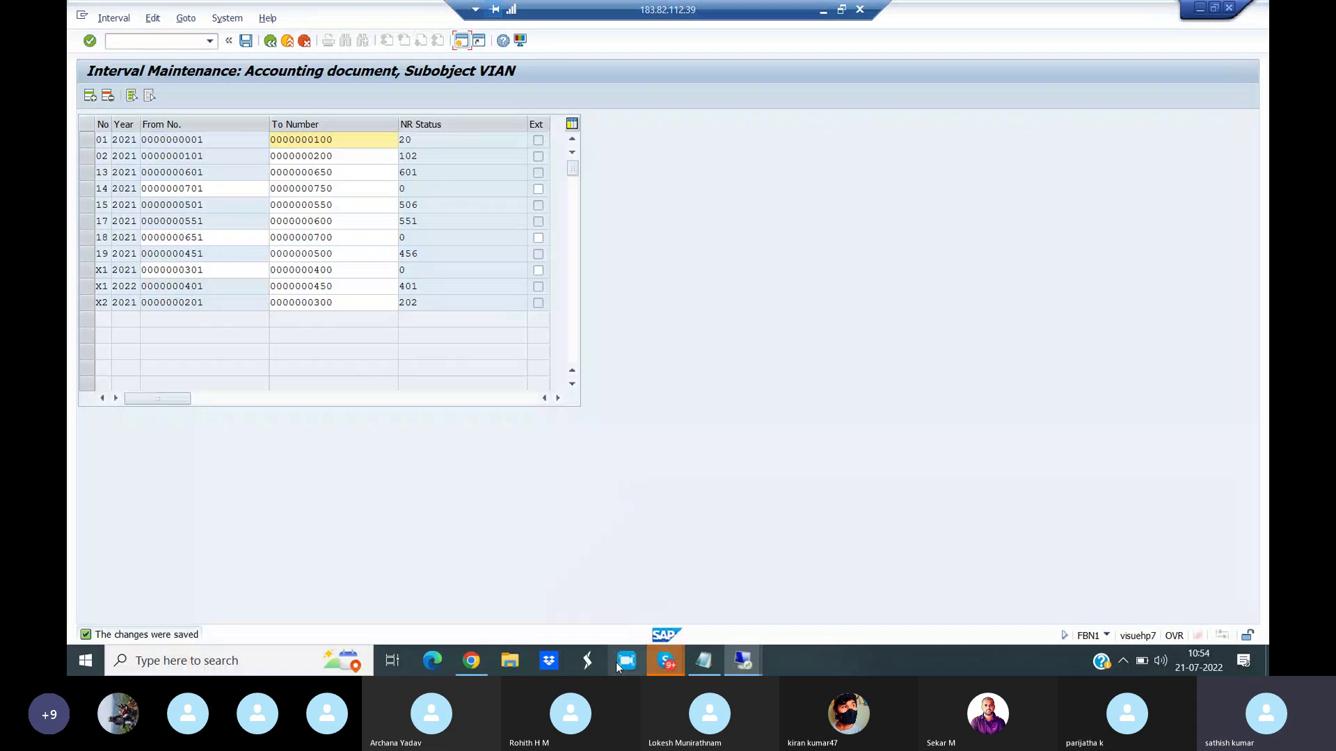
mouse_move(658, 674)
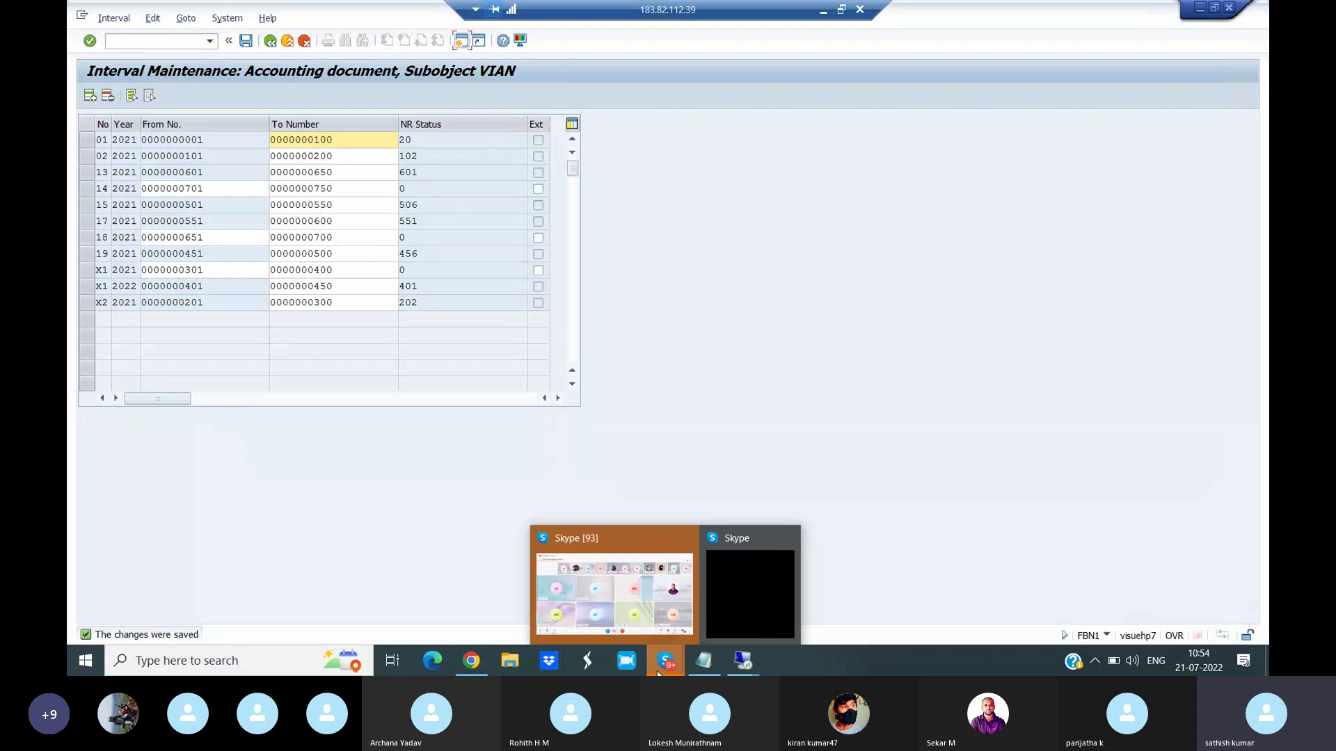
- Switch from the SAP session to the Skype gallery call window via its taskbar preview
left_click(618, 613)
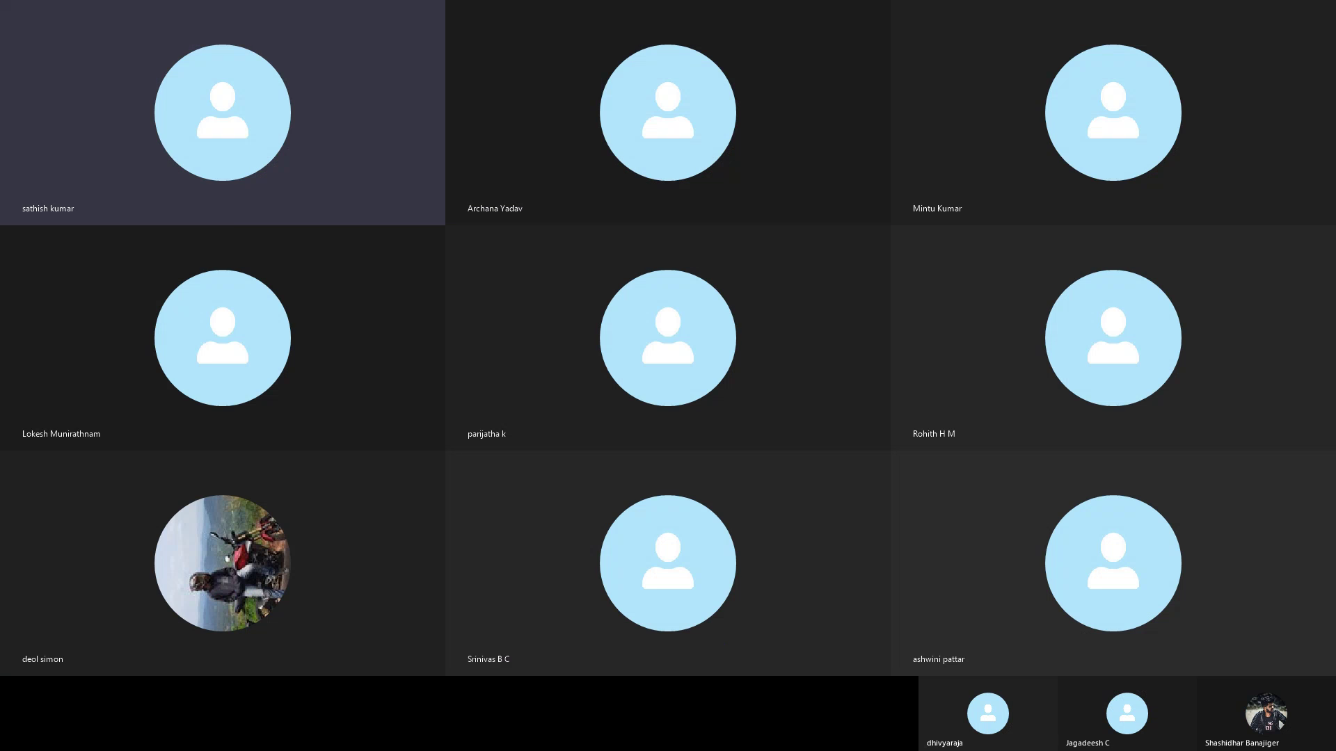
key("alt+Tab")
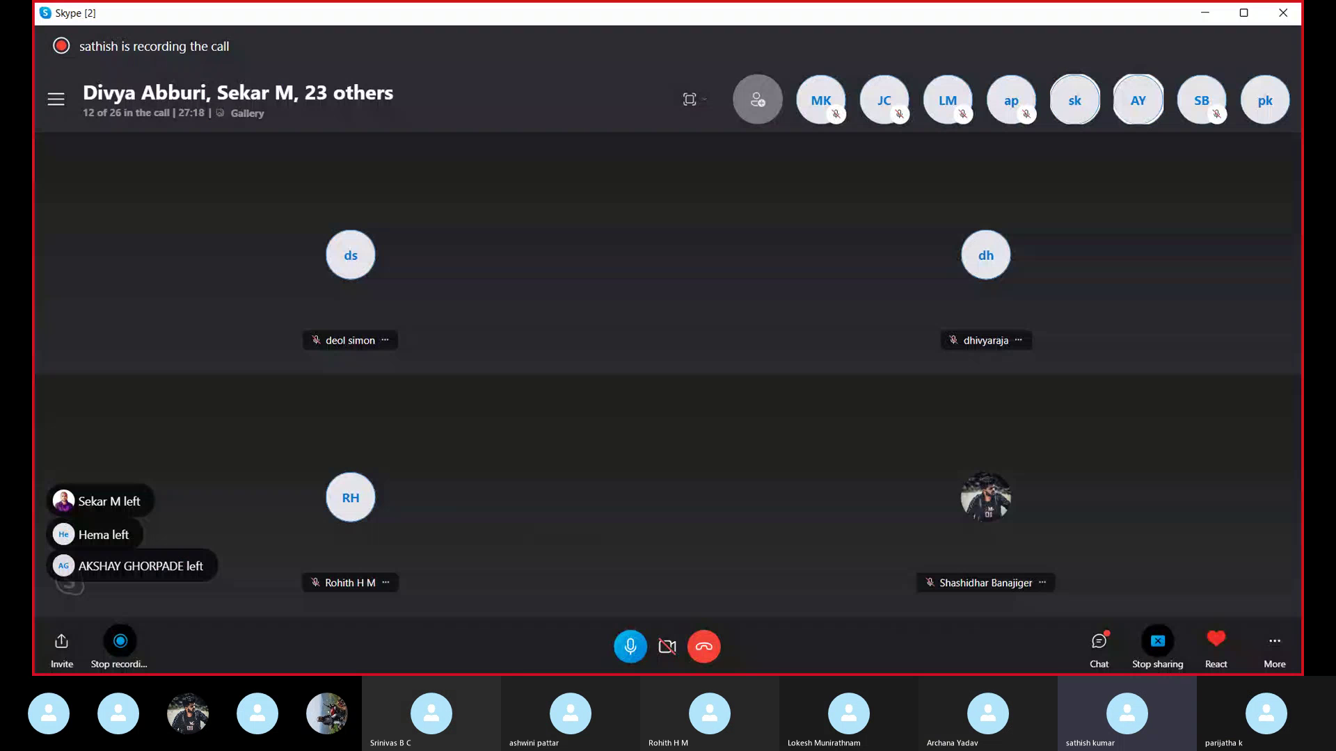
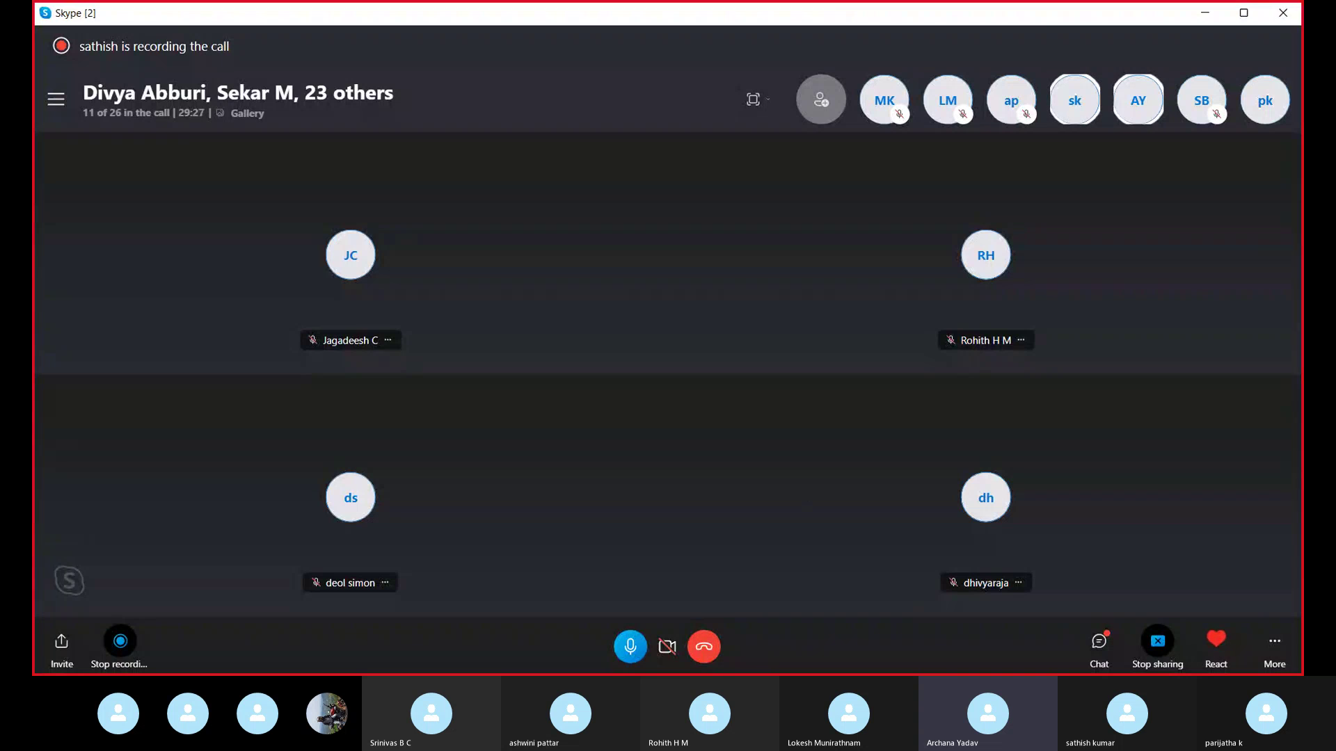
- End the Skype screen share and confirm stopping it
left_click(1156, 644)
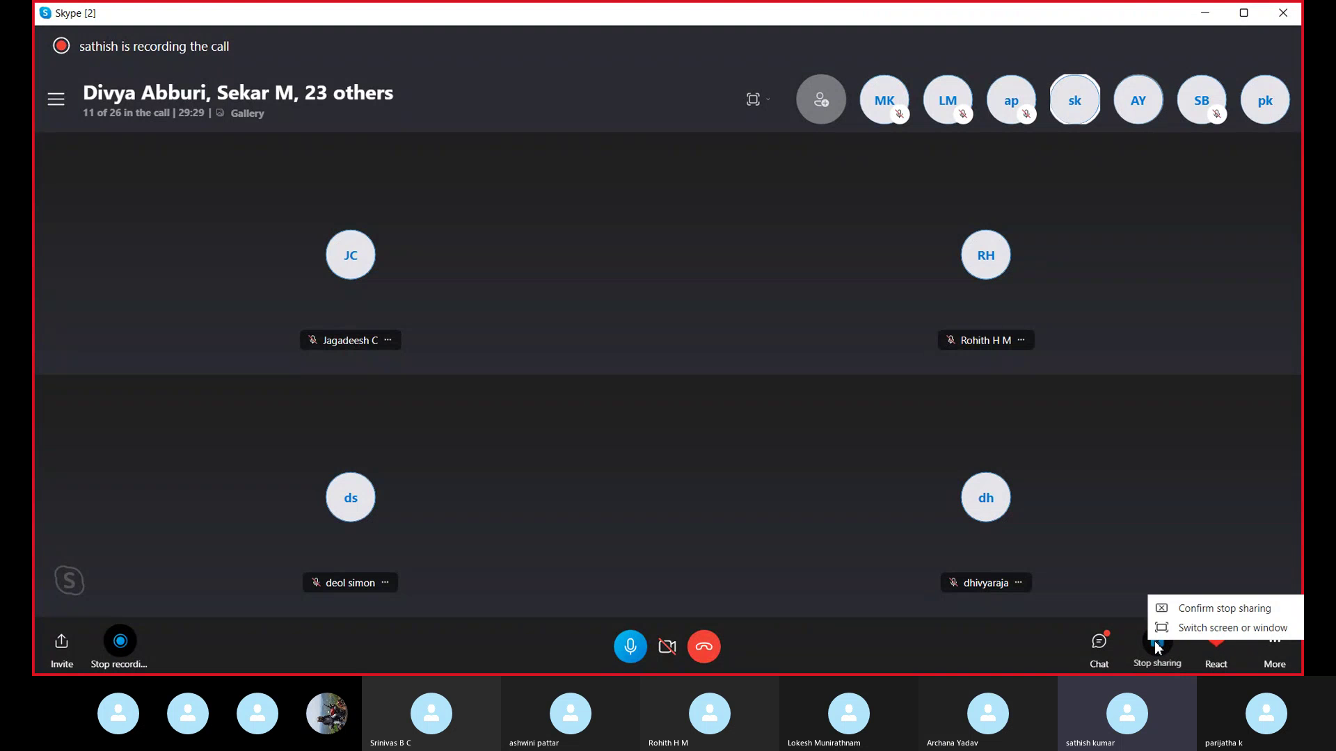
left_click(1197, 615)
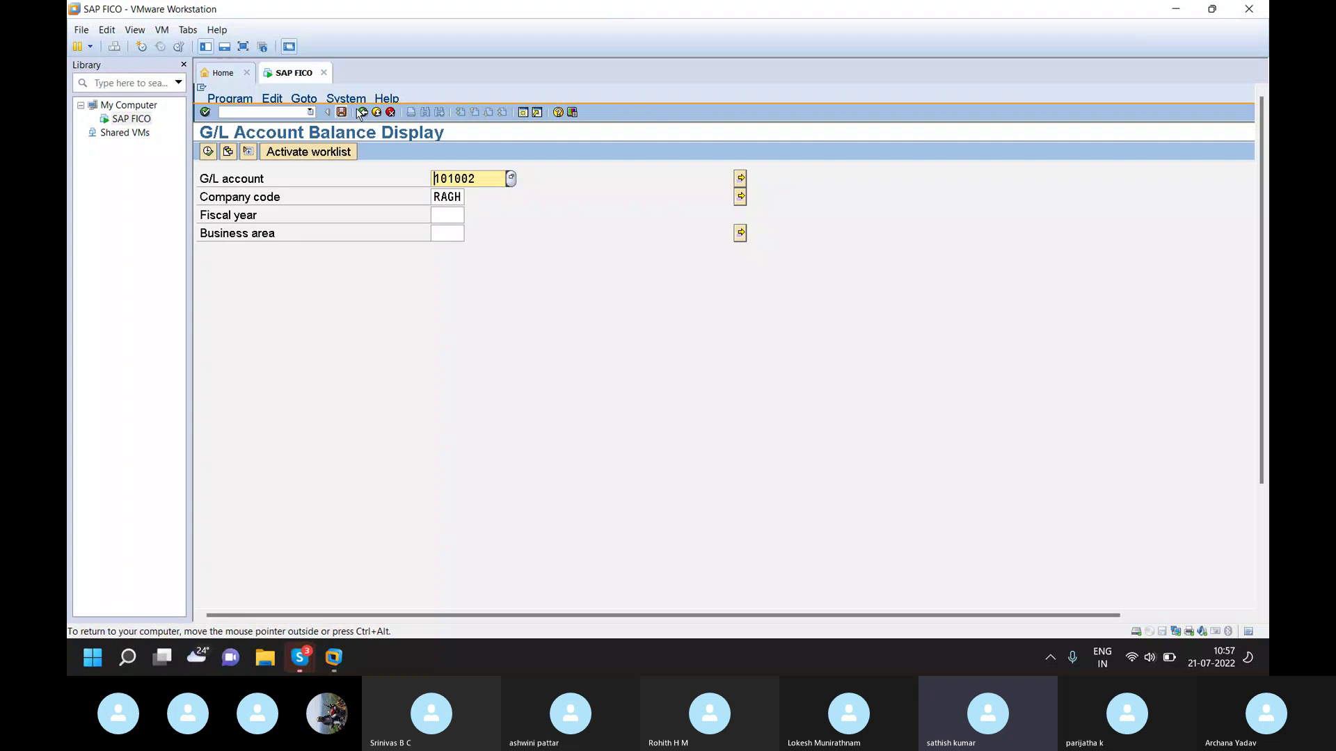
- Run FBL3N for G/L line items in company code RAGH and bring up the account search
left_click(282, 110)
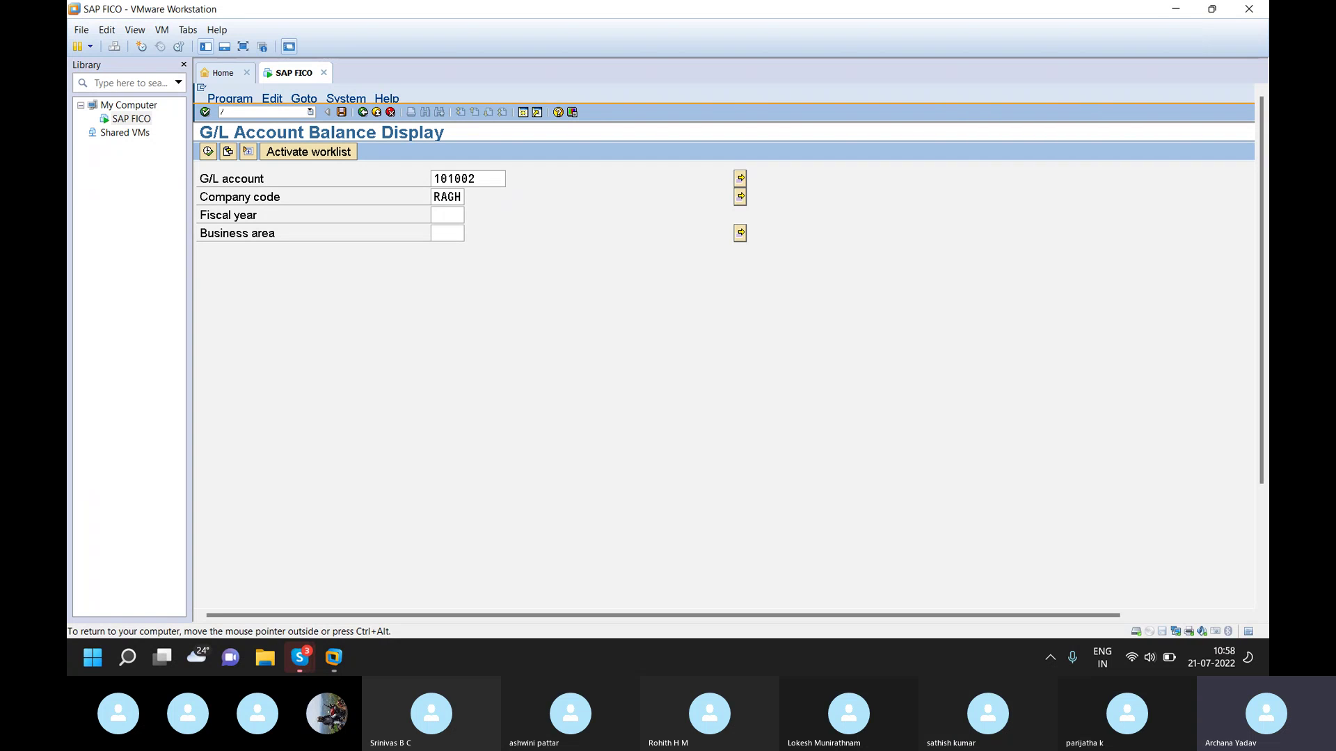
type("bl3n")
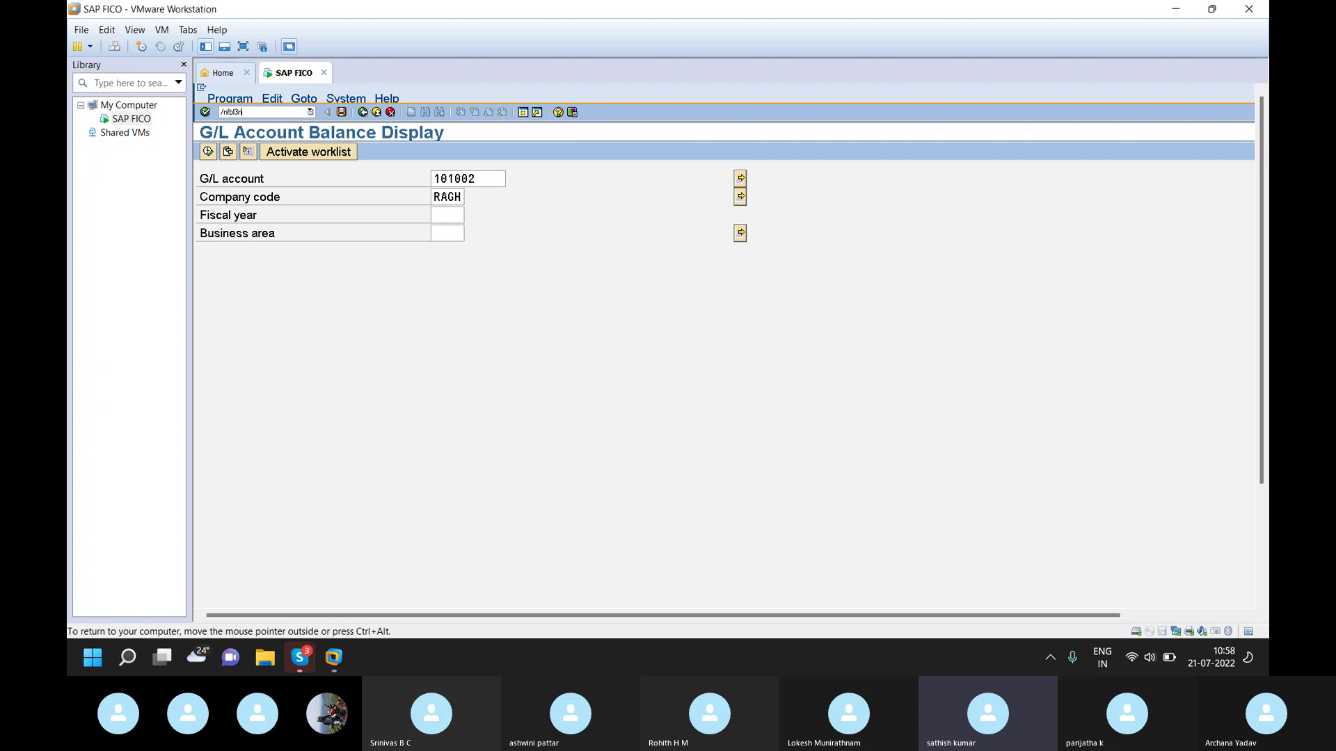
key("Return")
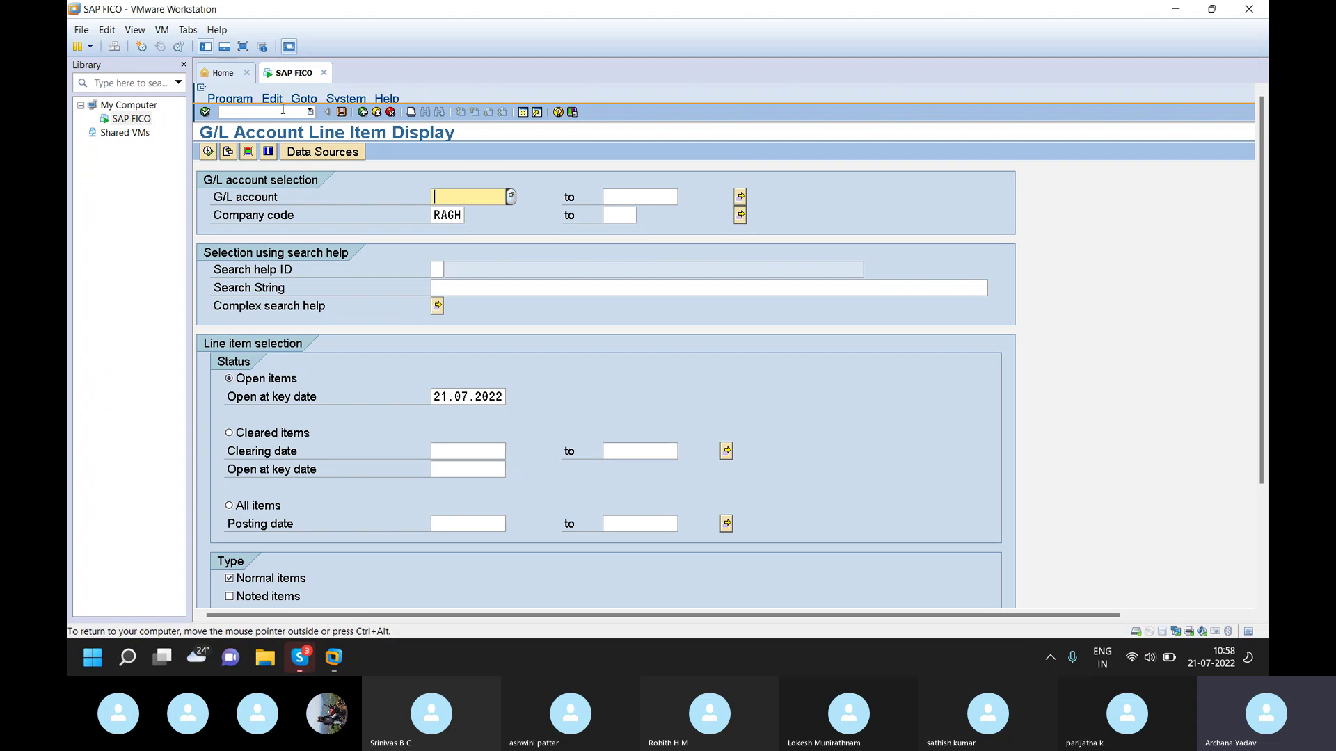
left_click(511, 196)
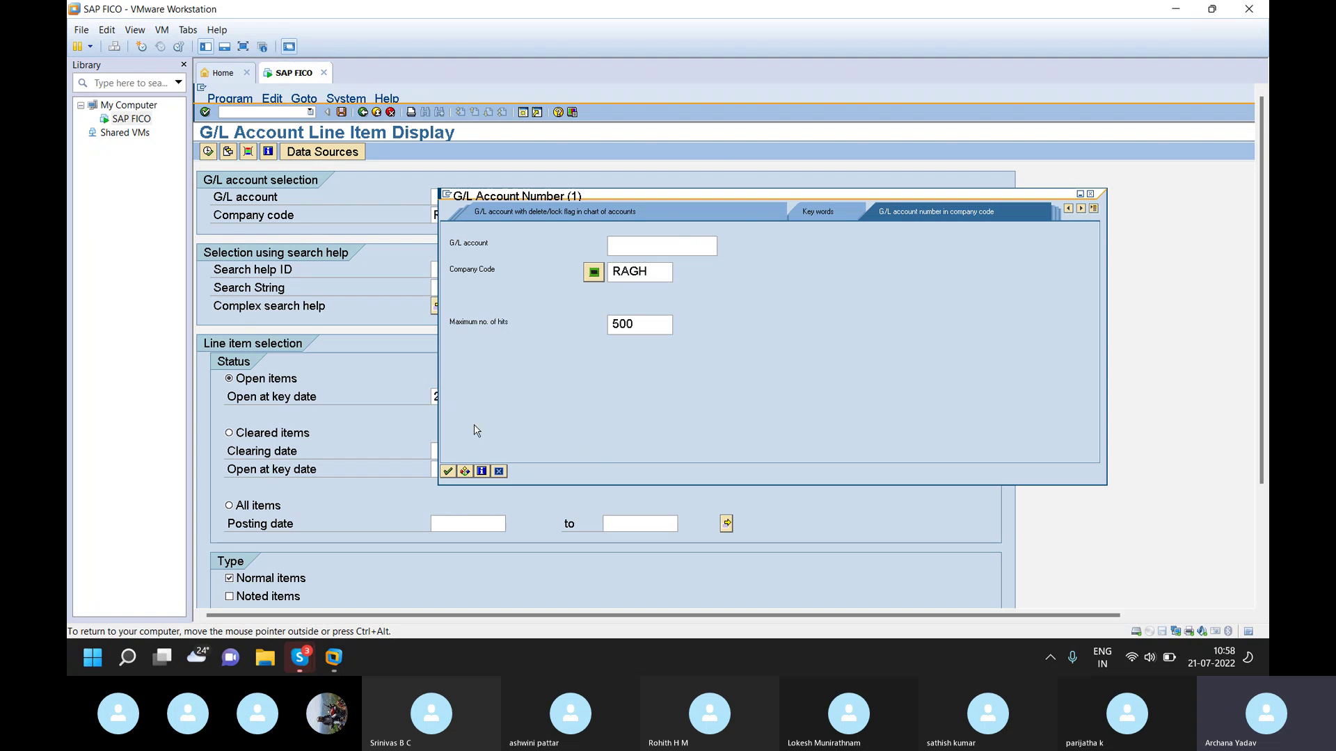
- Pick G/L account 101002 from the RAGH account list and display its line items
left_click(449, 471)
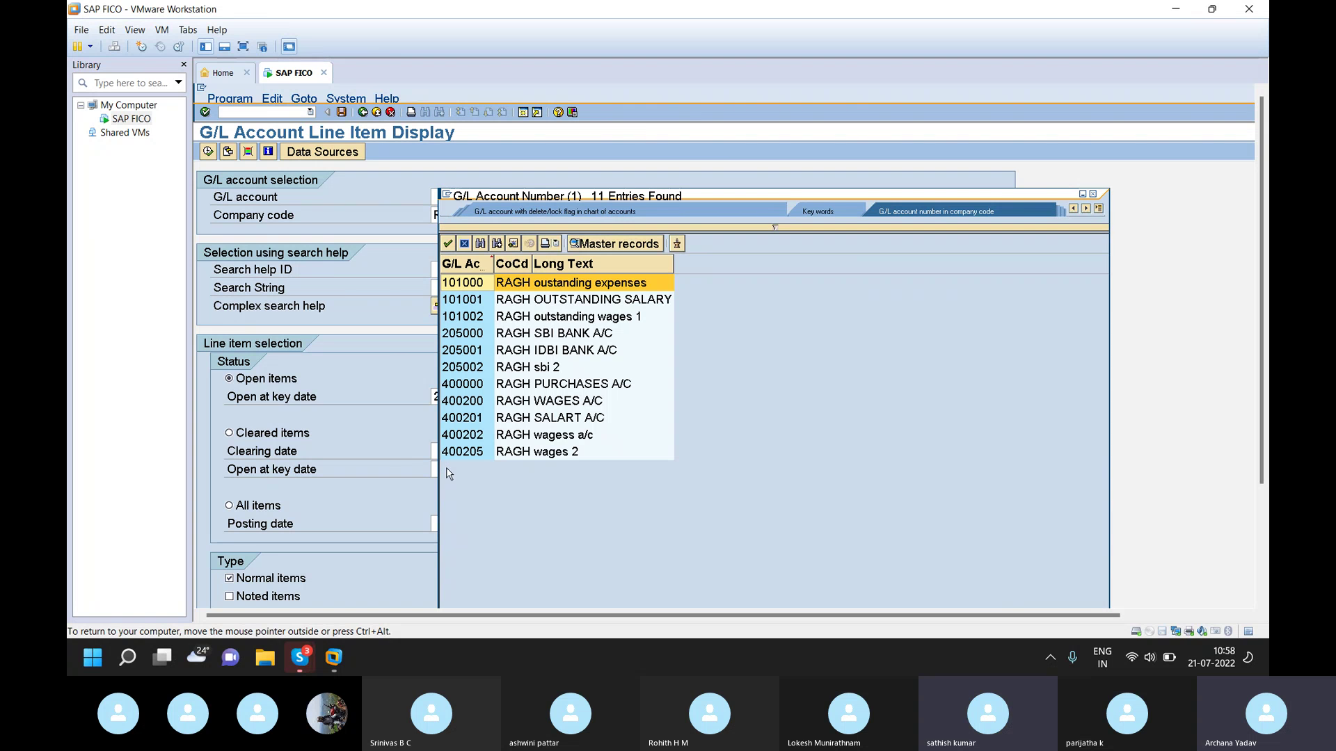
double_click(592, 323)
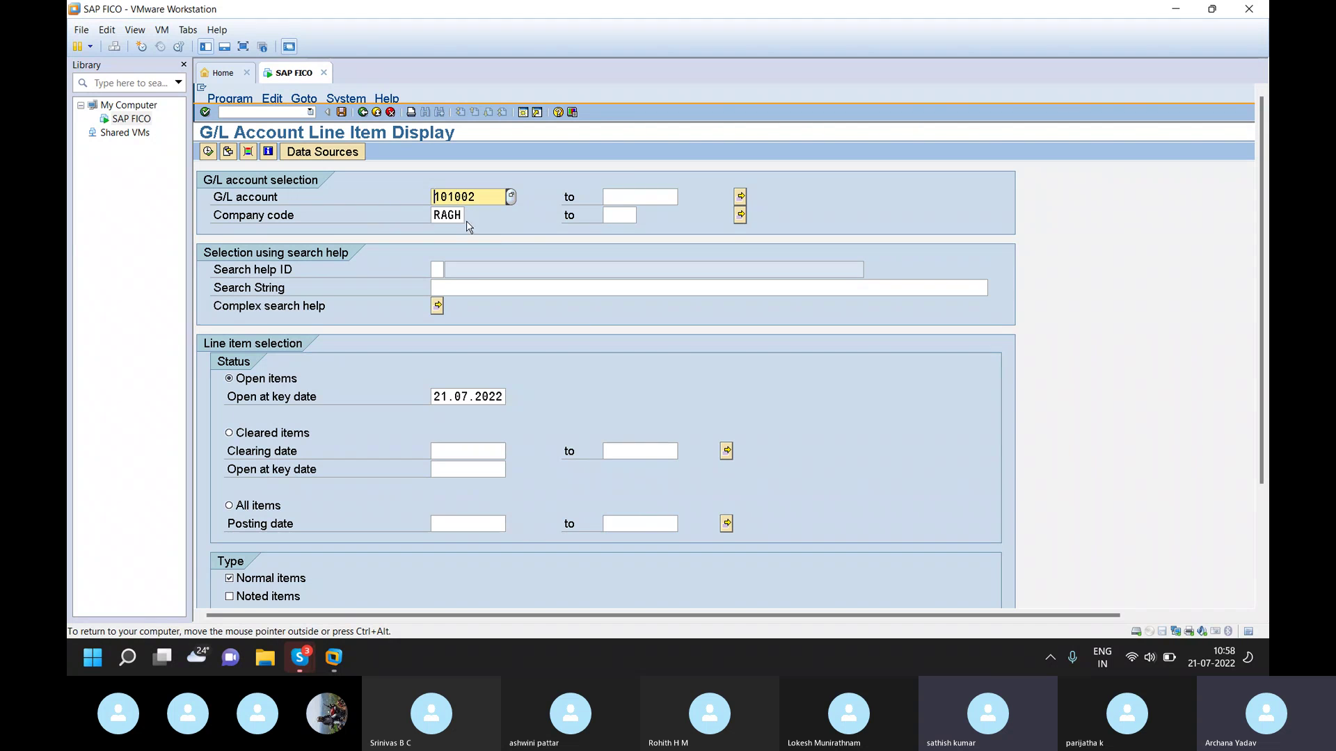
left_click(208, 151)
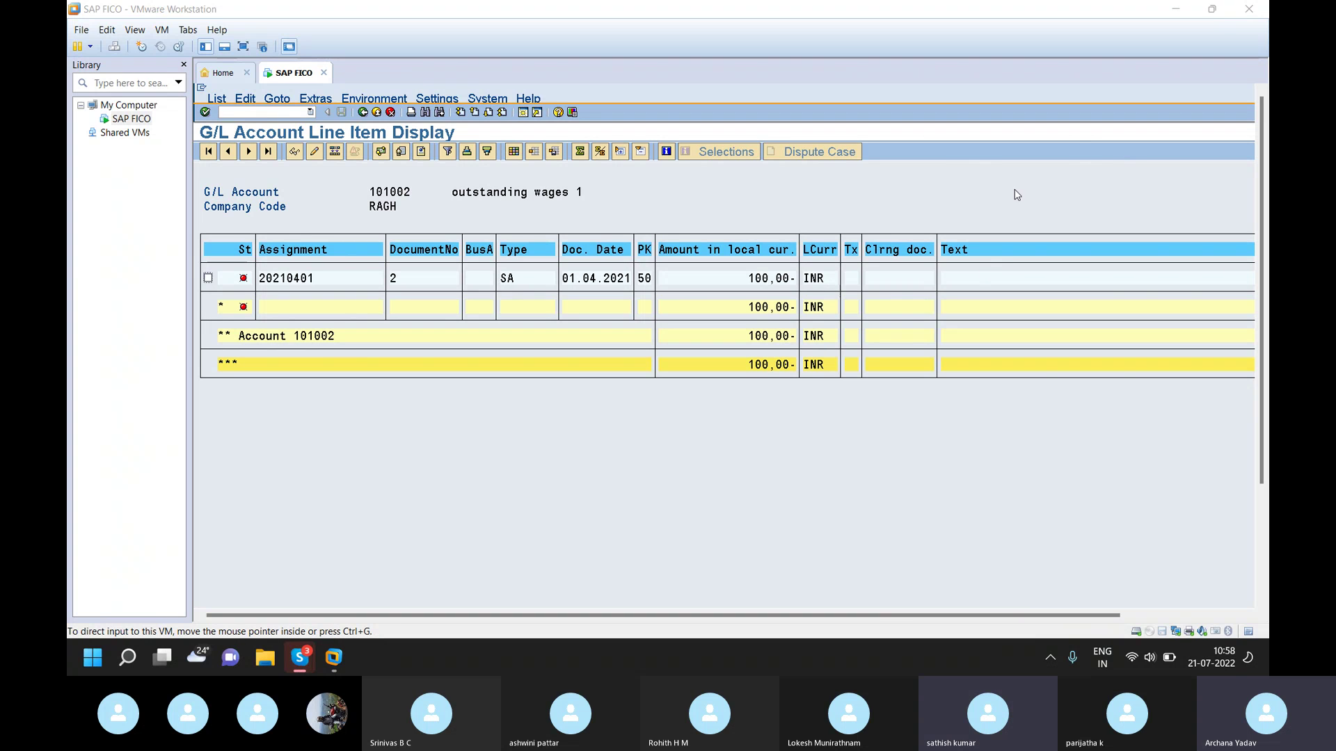
- Switch from the virtual machine over to the Skype call window
left_click_drag(1014, 194, 931, 462)
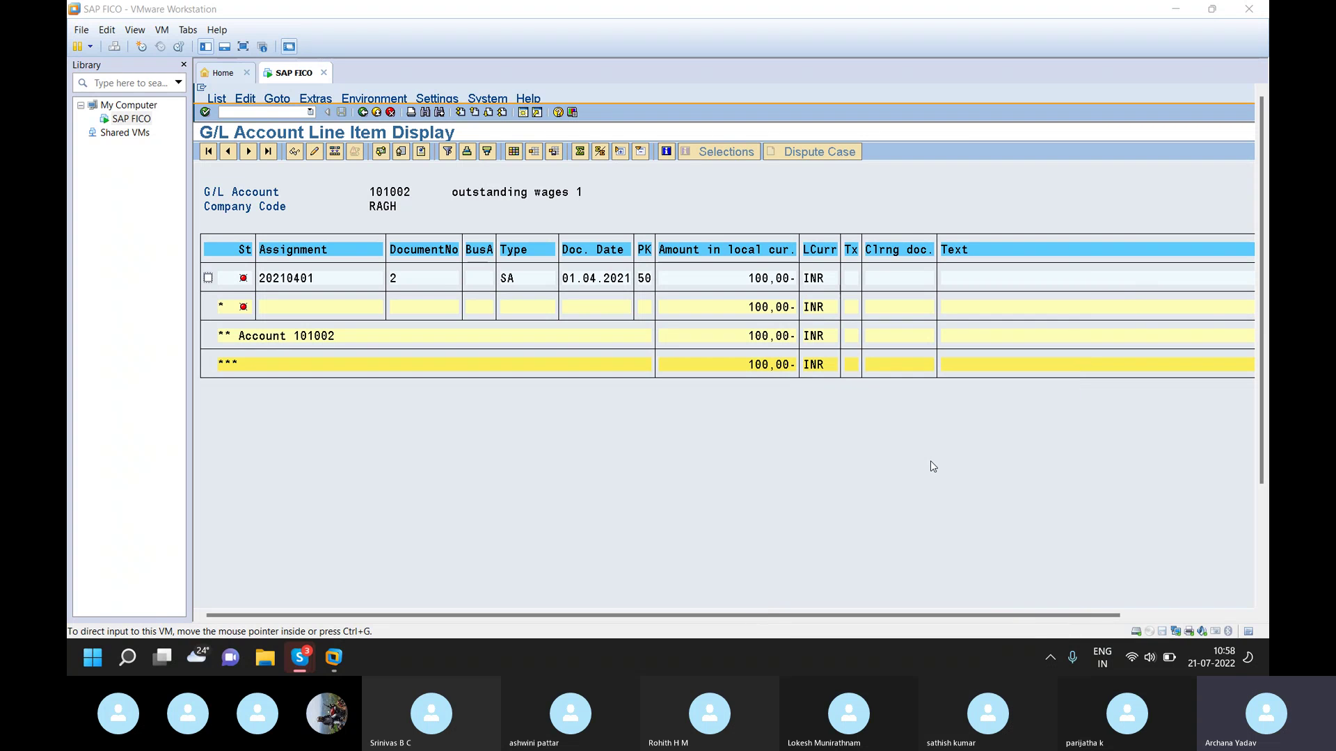
left_click(263, 111)
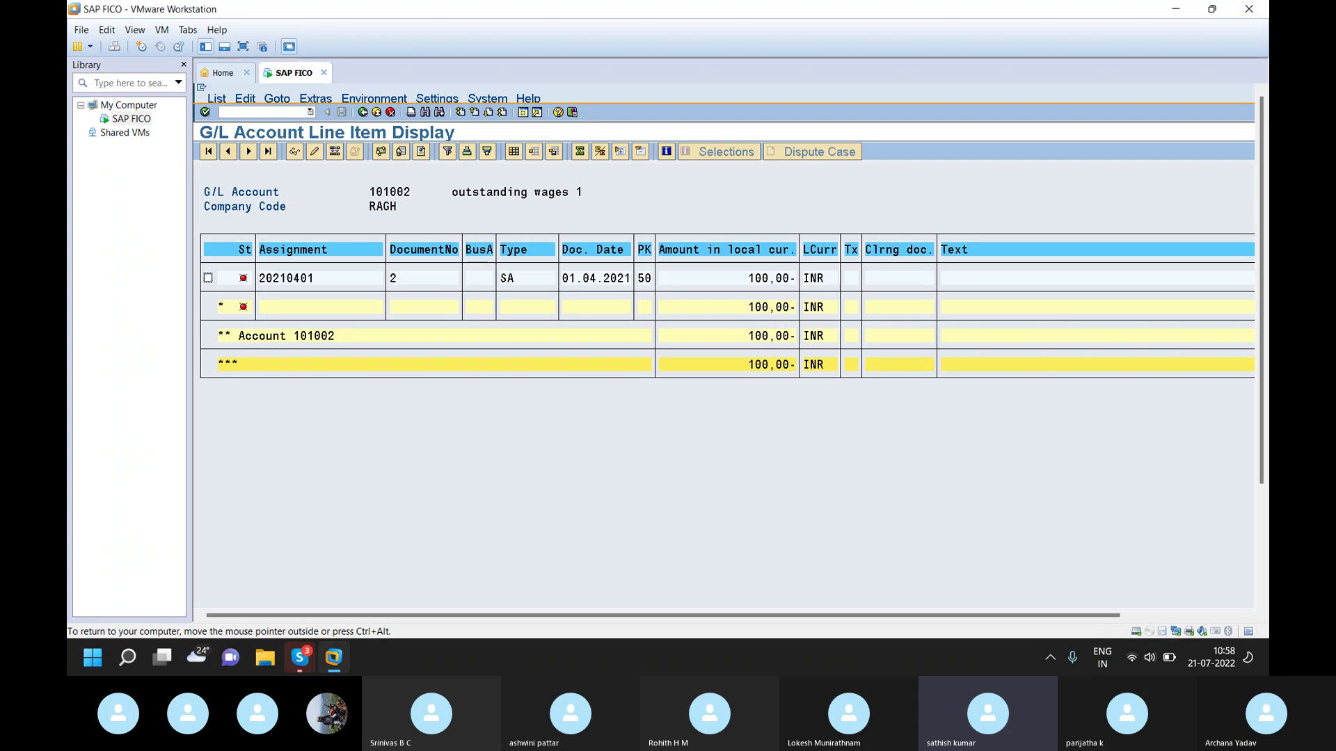
key("ctrl+alt")
key("alt+Tab")
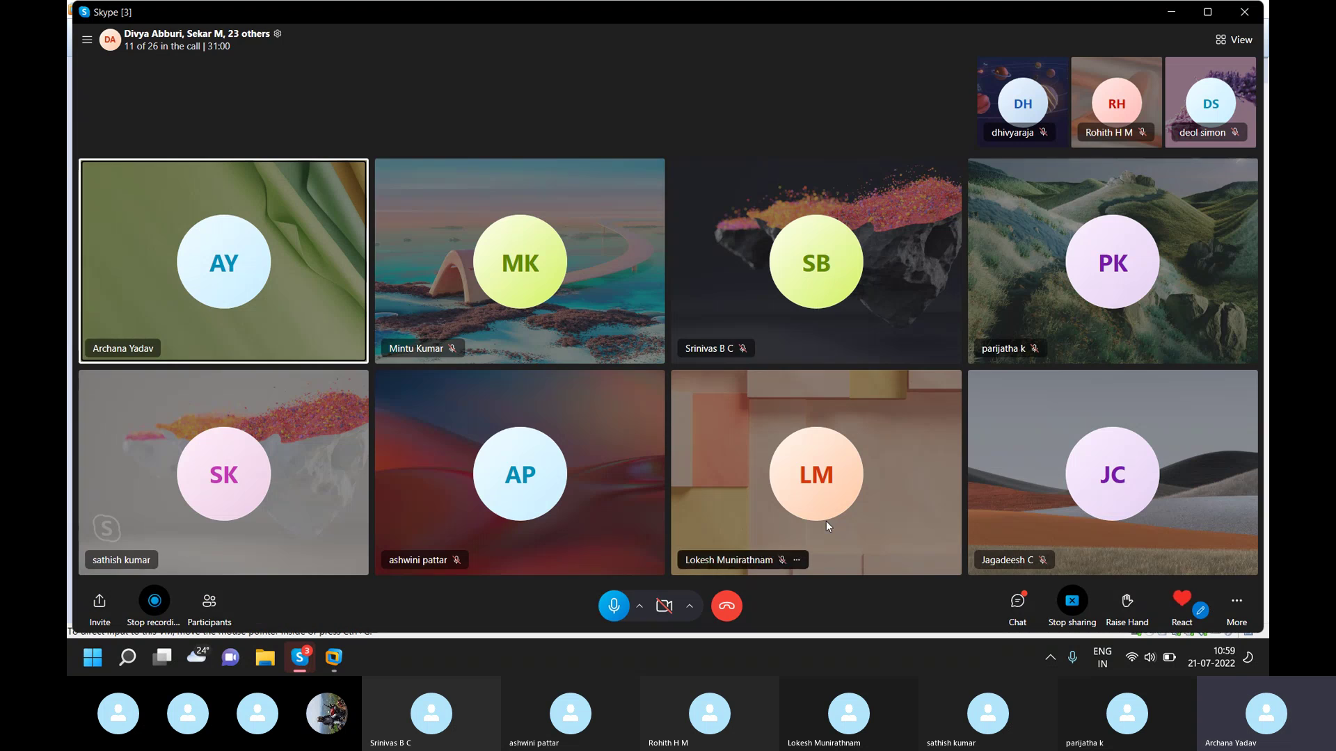
- Mute and unmute the Skype microphone, then return to the SAP virtual machine
left_click(614, 606)
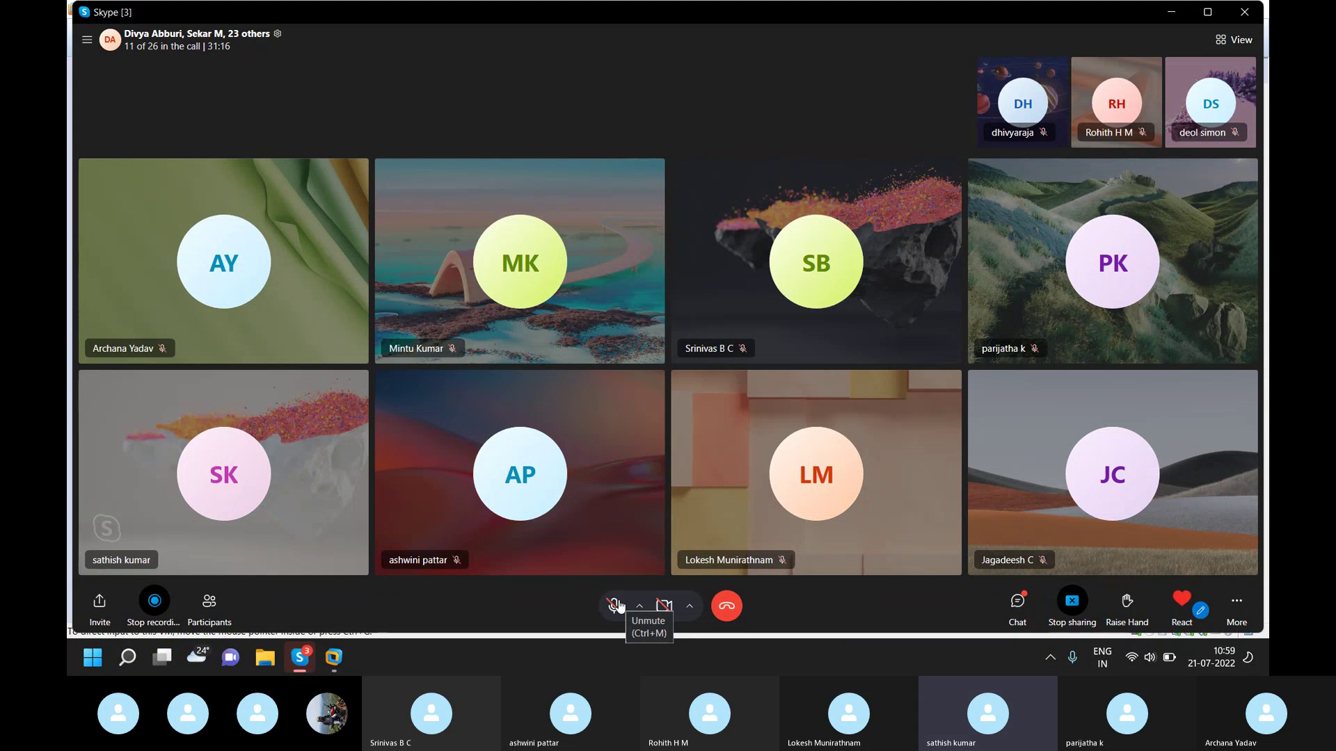
left_click(614, 606)
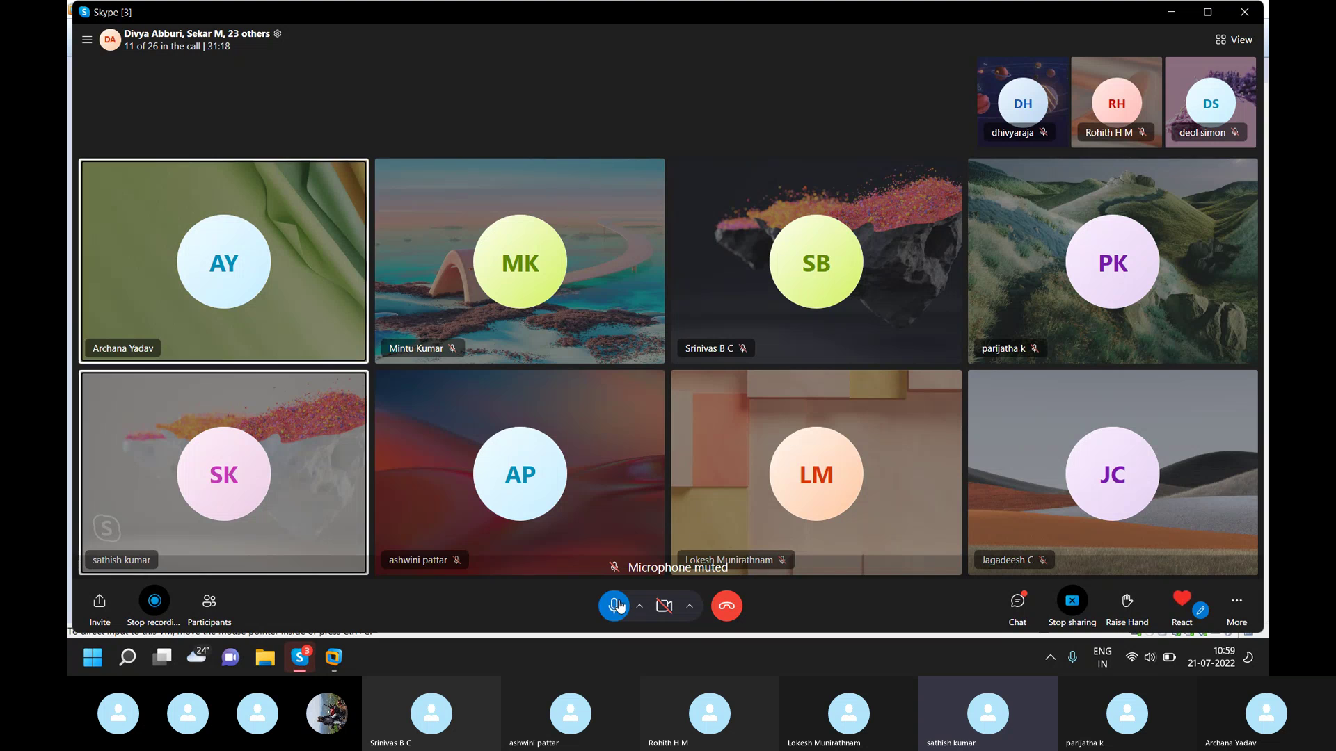
key("alt+Tab")
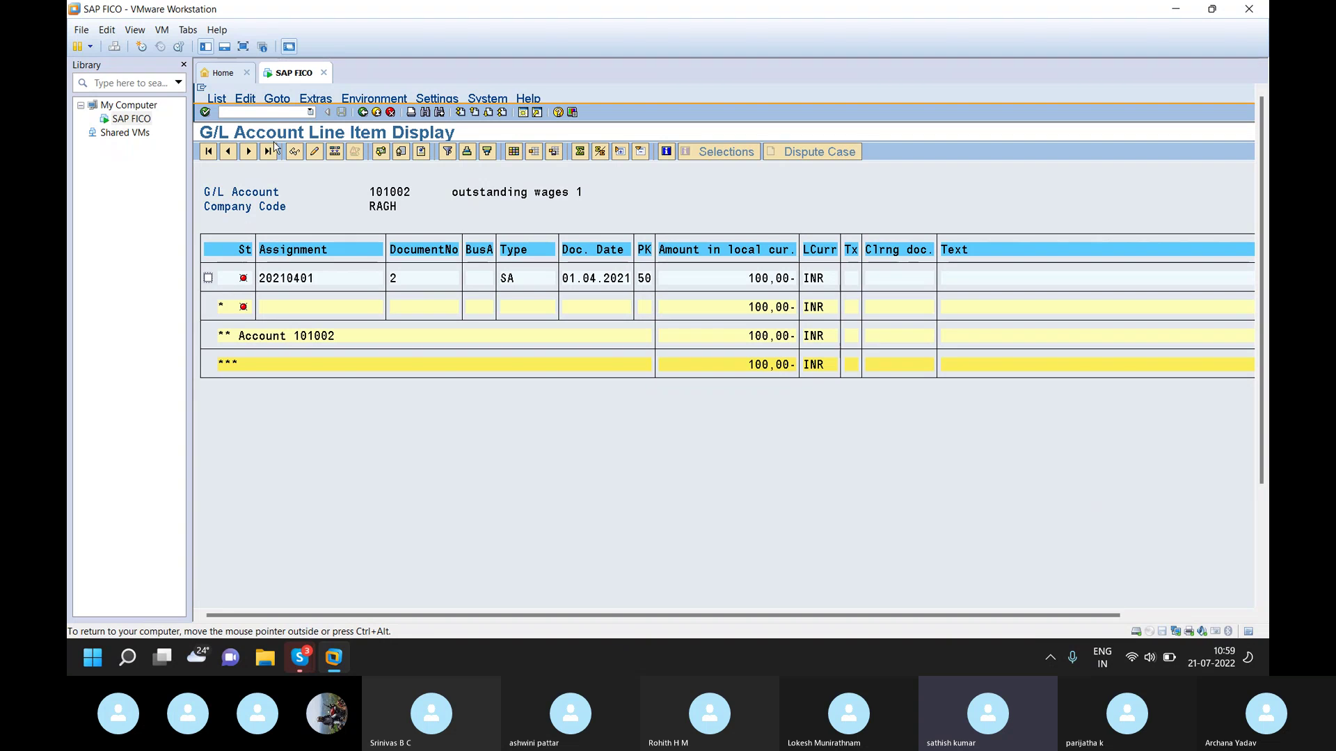
- Open Post Outgoing Payments (/nf-07) and set the document date to 01.04.2021
left_click(272, 113)
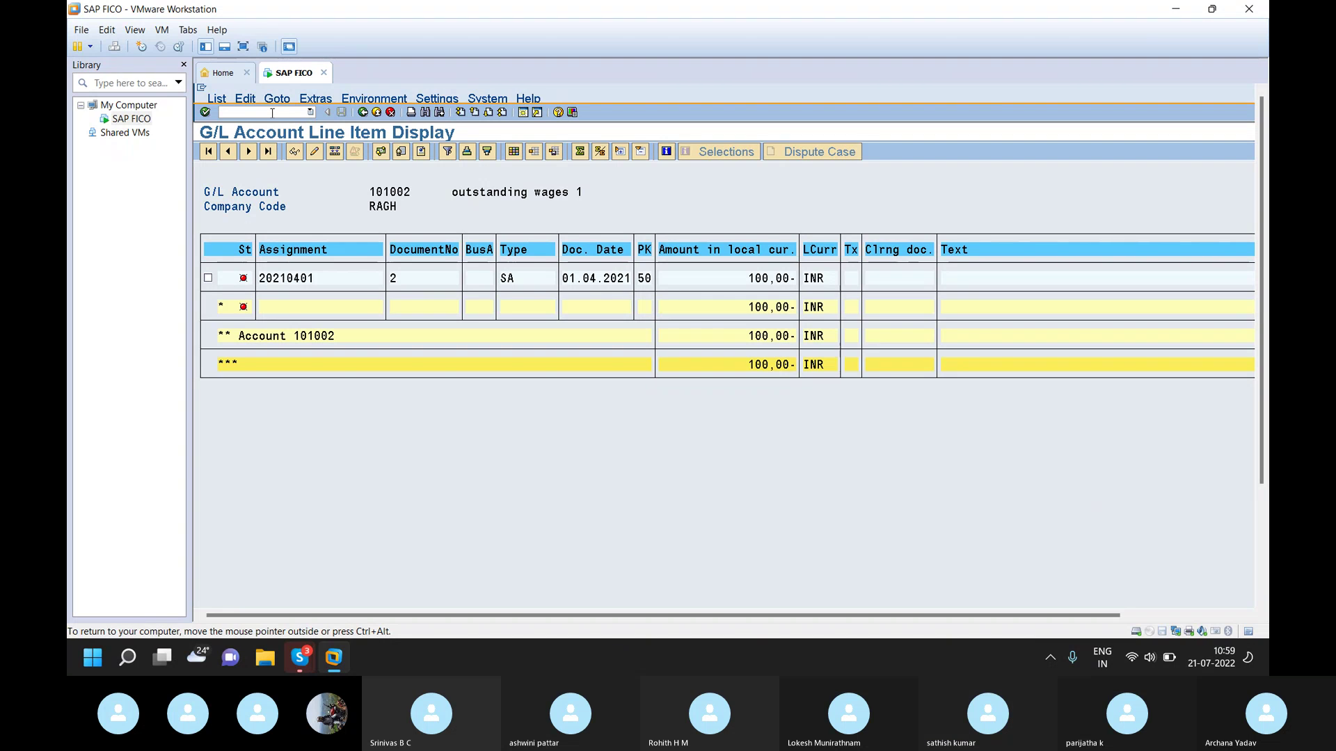
type("/nf-07")
key("Return")
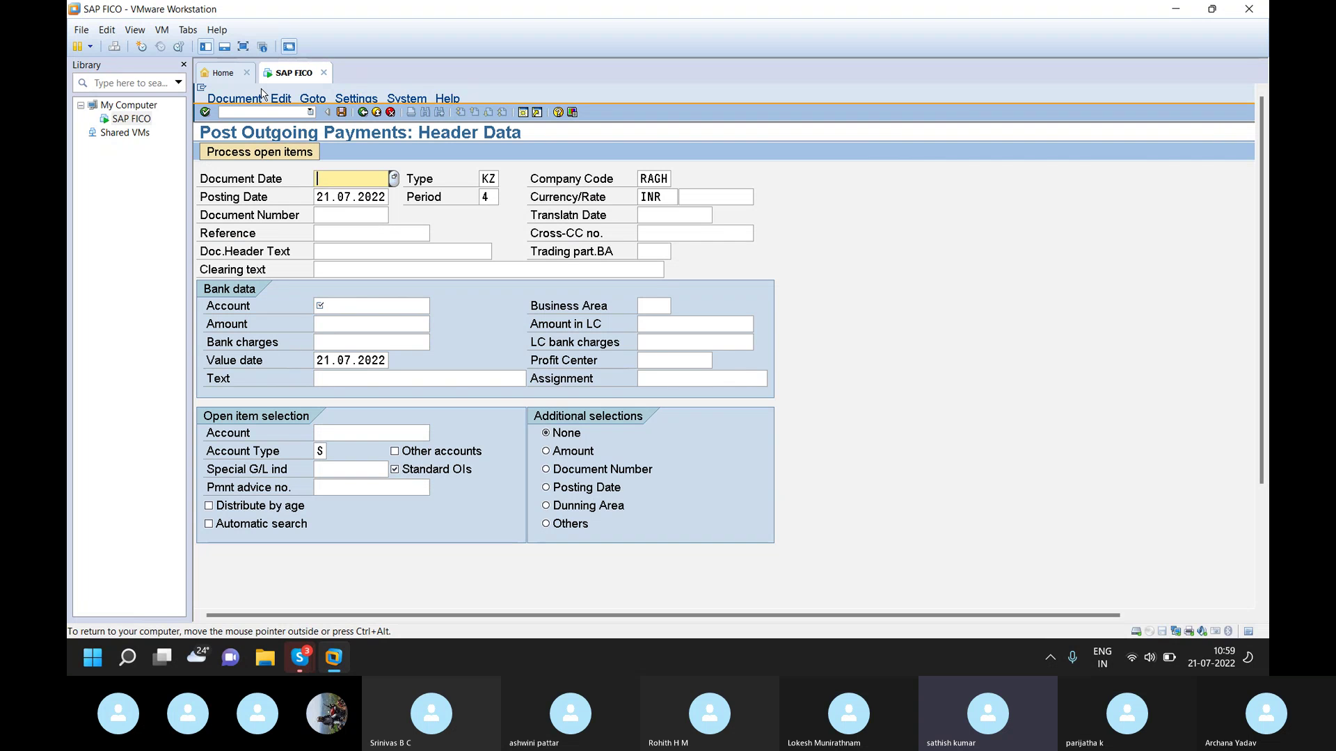
type("15")
key("BackSpace")
key("BackSpace")
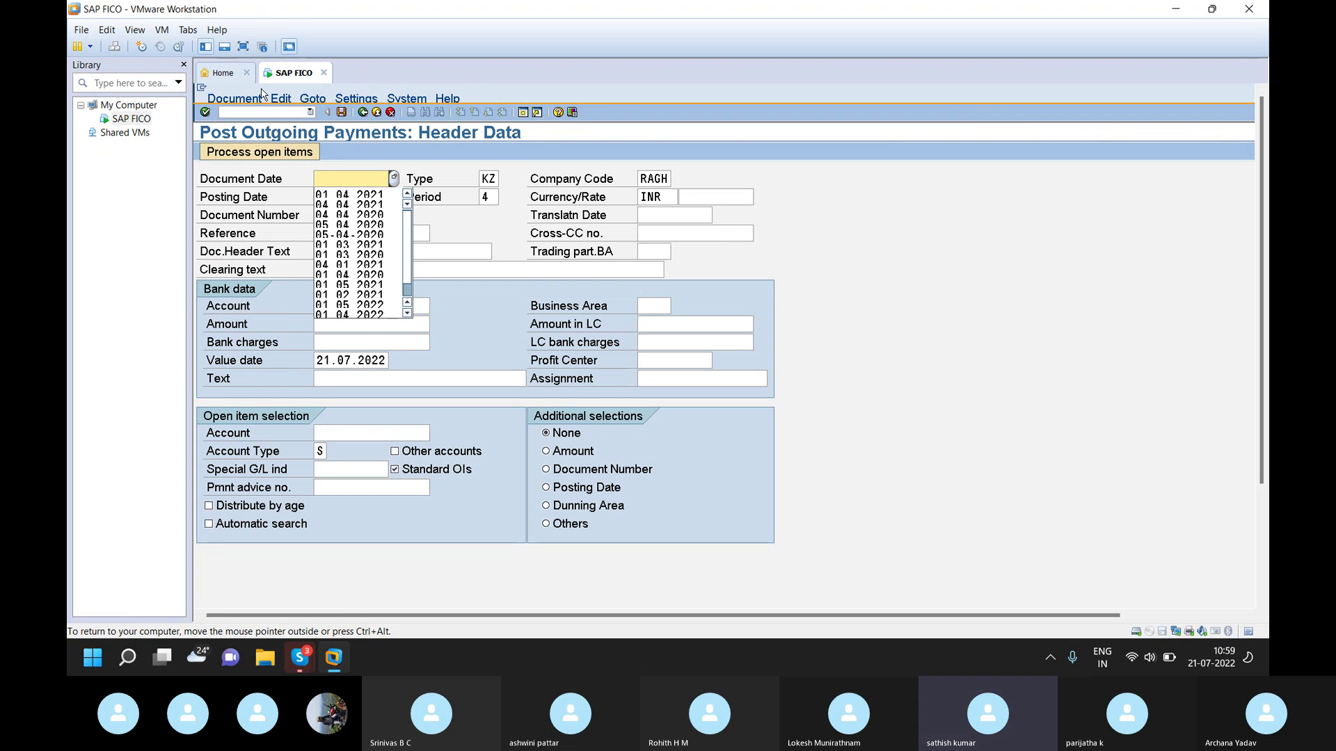
left_click(367, 196)
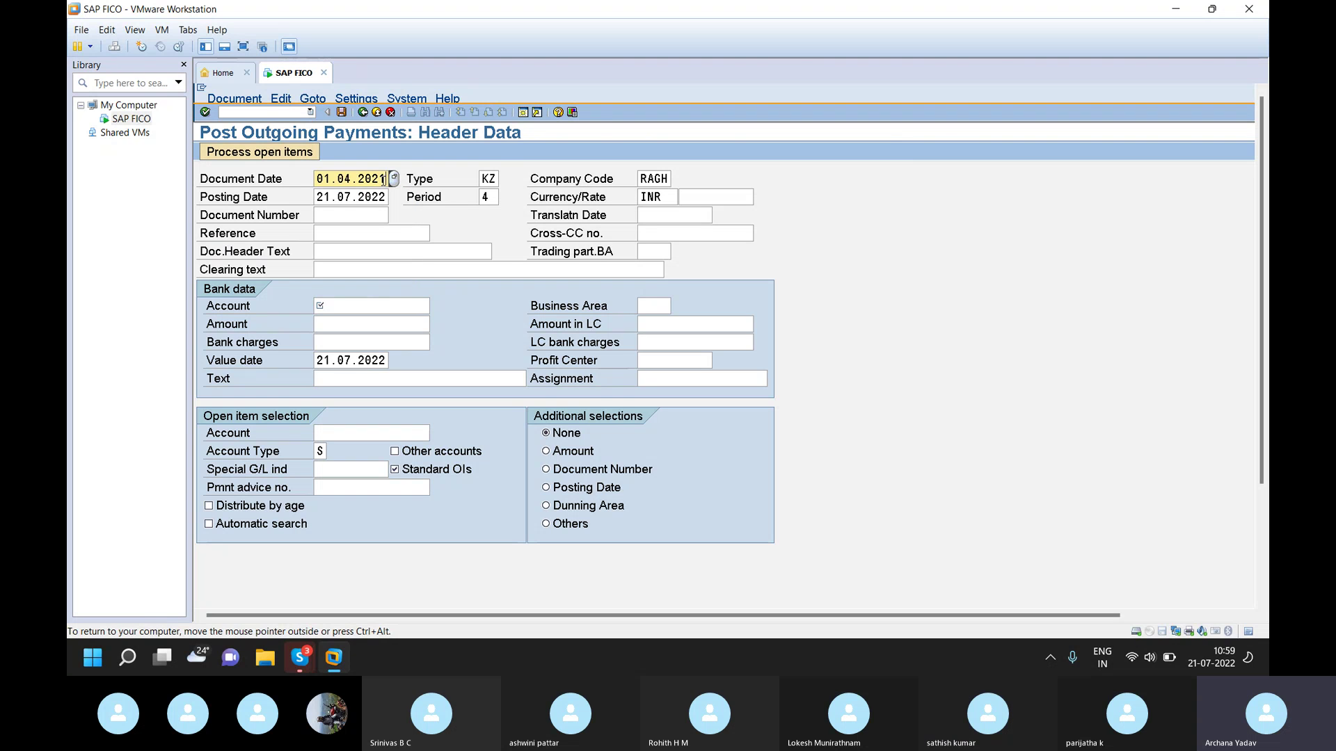
key("Return")
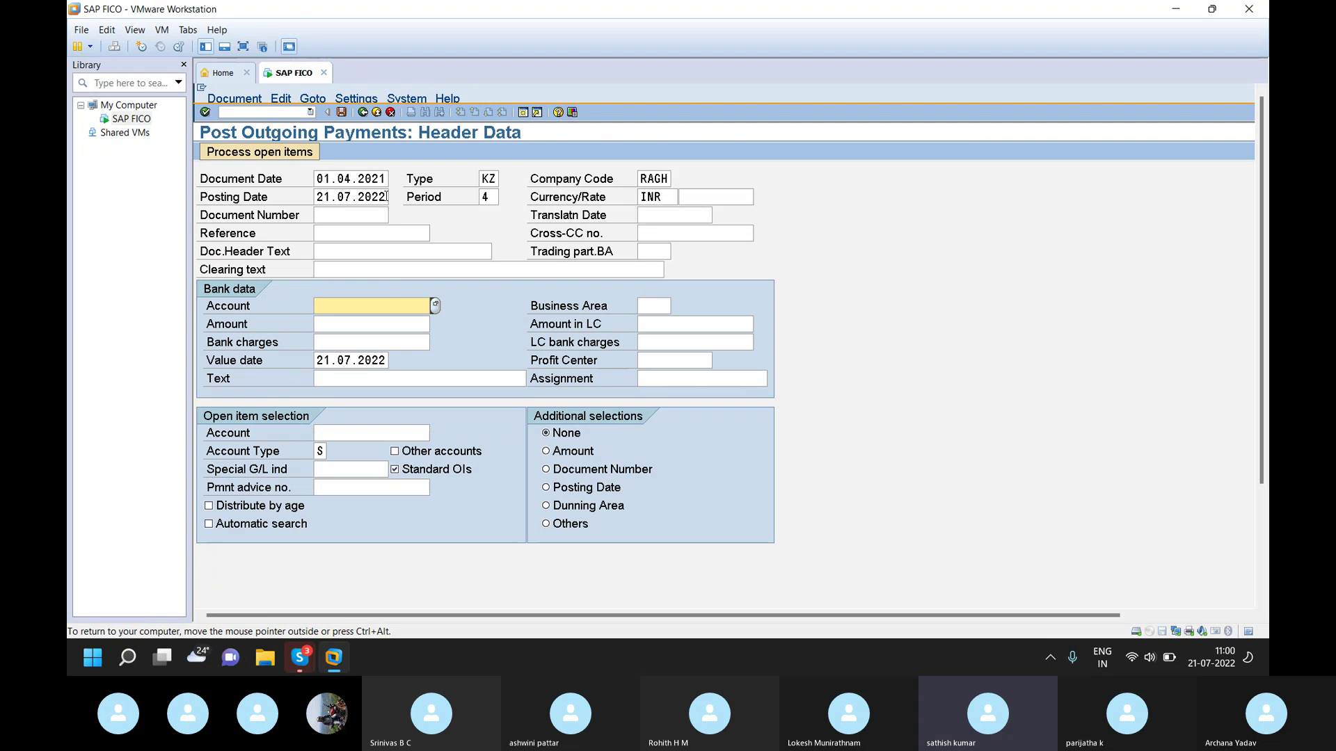
- Set posting date 01.04.2021, change document type KZ to SA, and enter clearing text 'full payment'
left_click(387, 197)
key("BackSpace")
key("BackSpace")
key("BackSpace")
key("BackSpace")
key("BackSpace")
key("BackSpace")
key("BackSpace")
key("BackSpace")
key("BackSpace")
key("BackSpace")
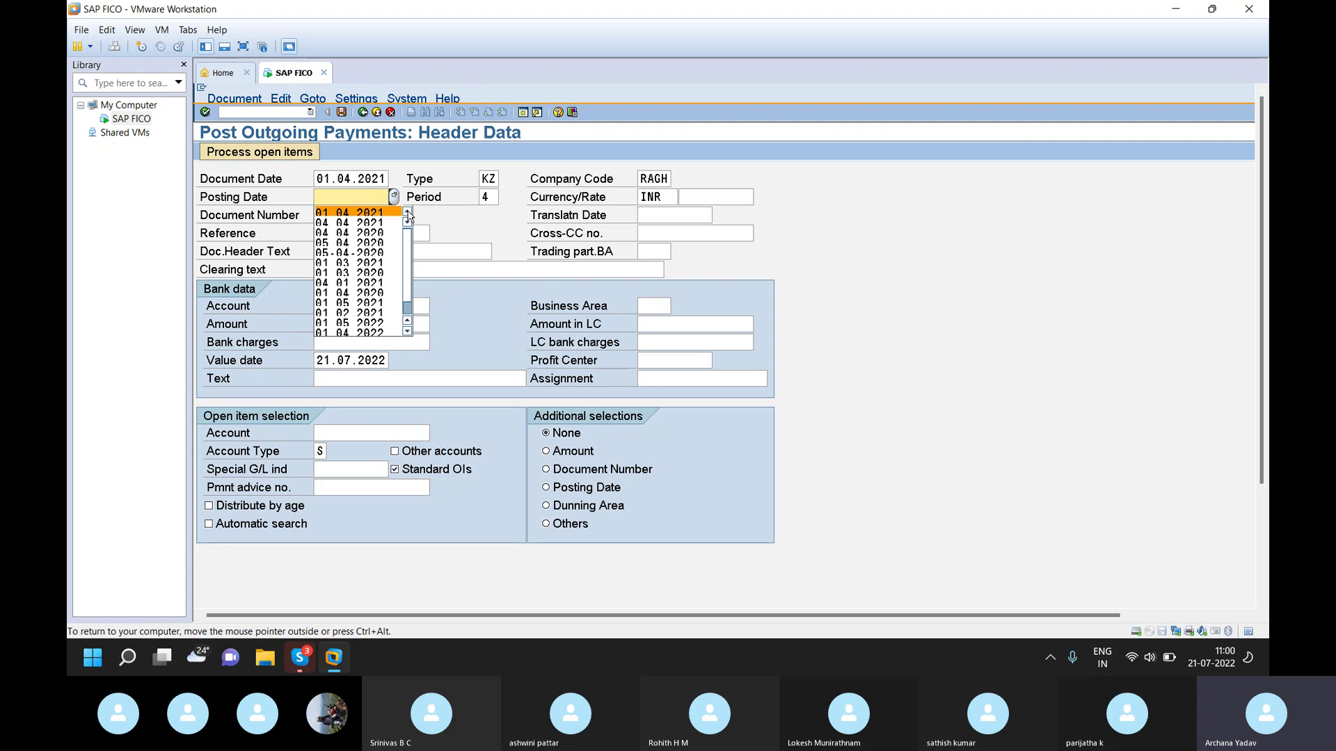
left_click(385, 212)
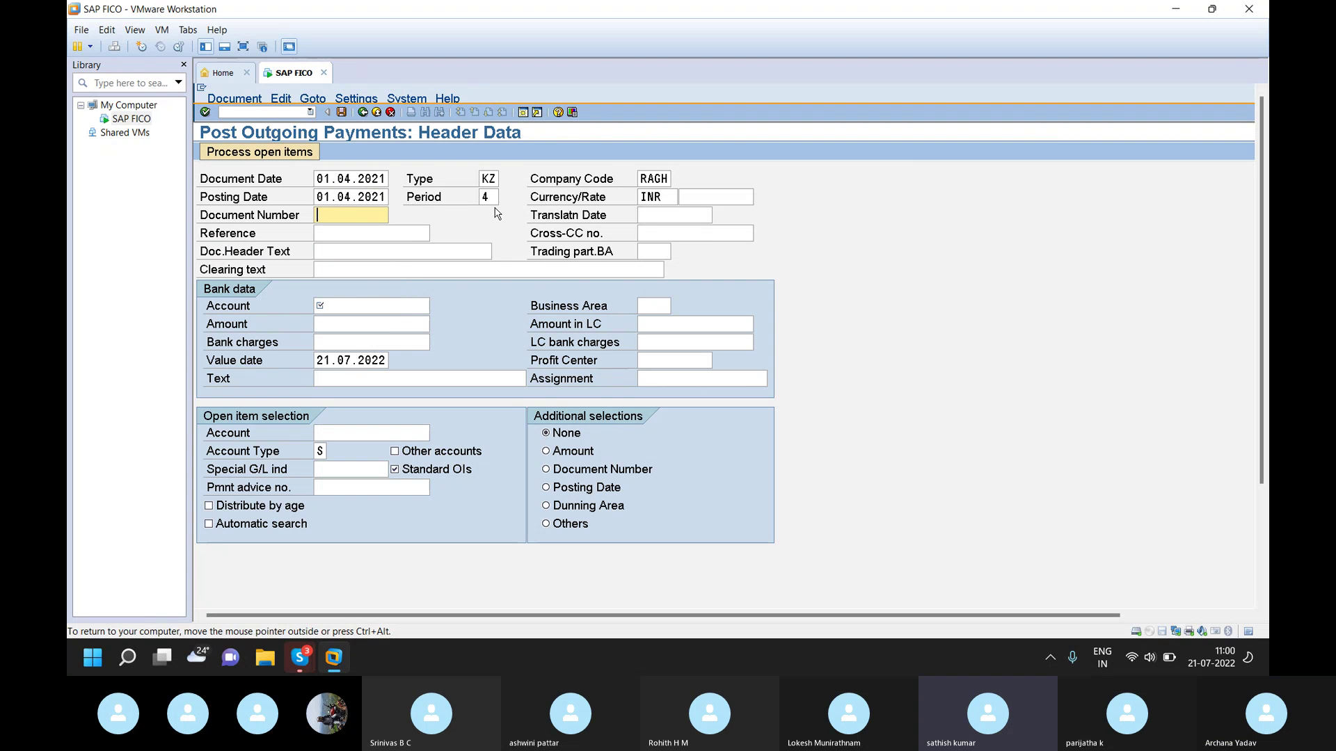
left_click(493, 179)
key("BackSpace")
key("BackSpace")
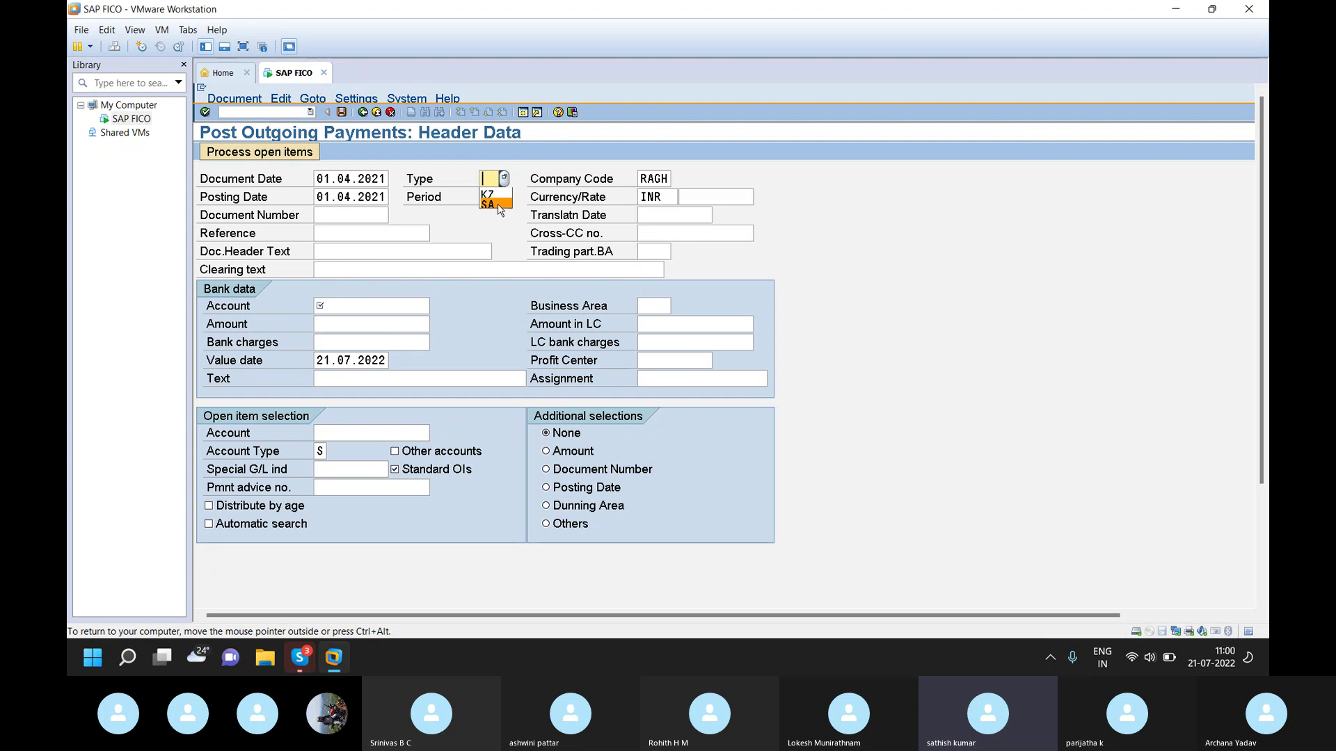
left_click(497, 203)
left_click(407, 269)
type("fu")
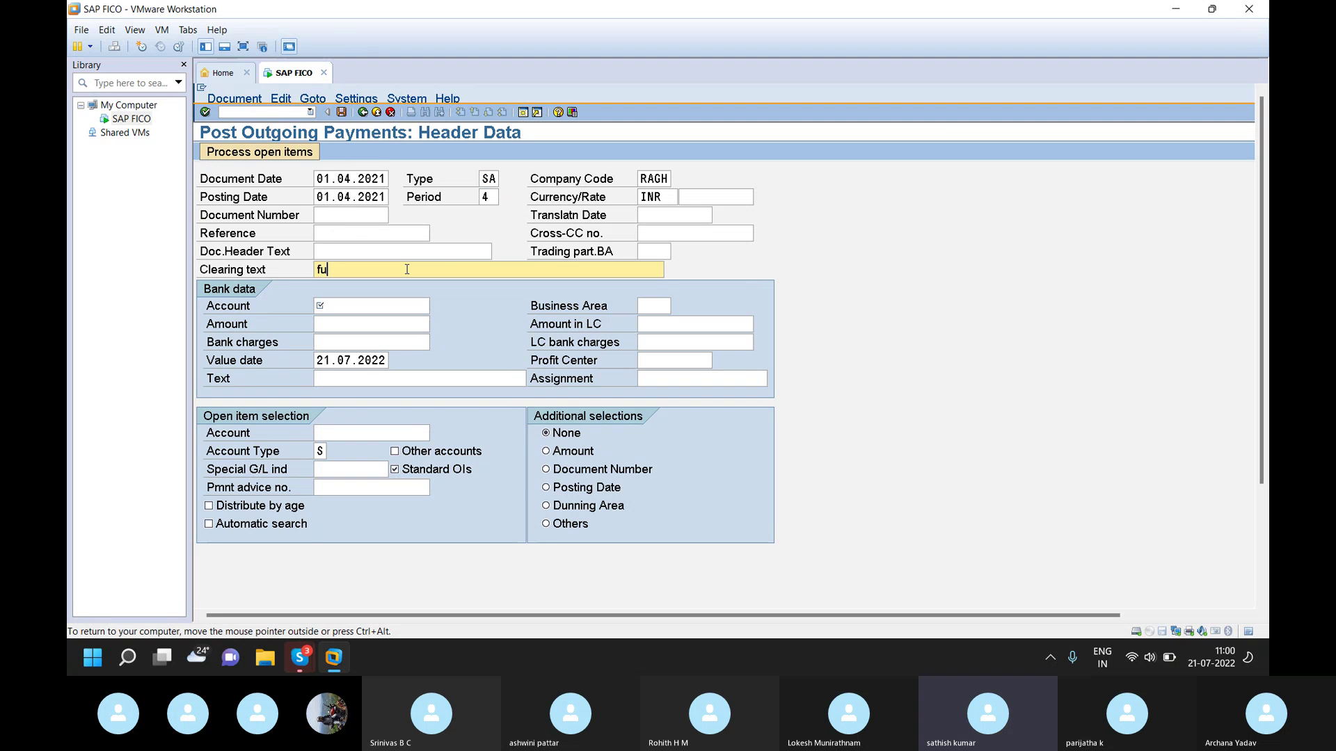
type("ll payment")
- Move to the bank data Account field and bring up its G/L account search
left_click(342, 306)
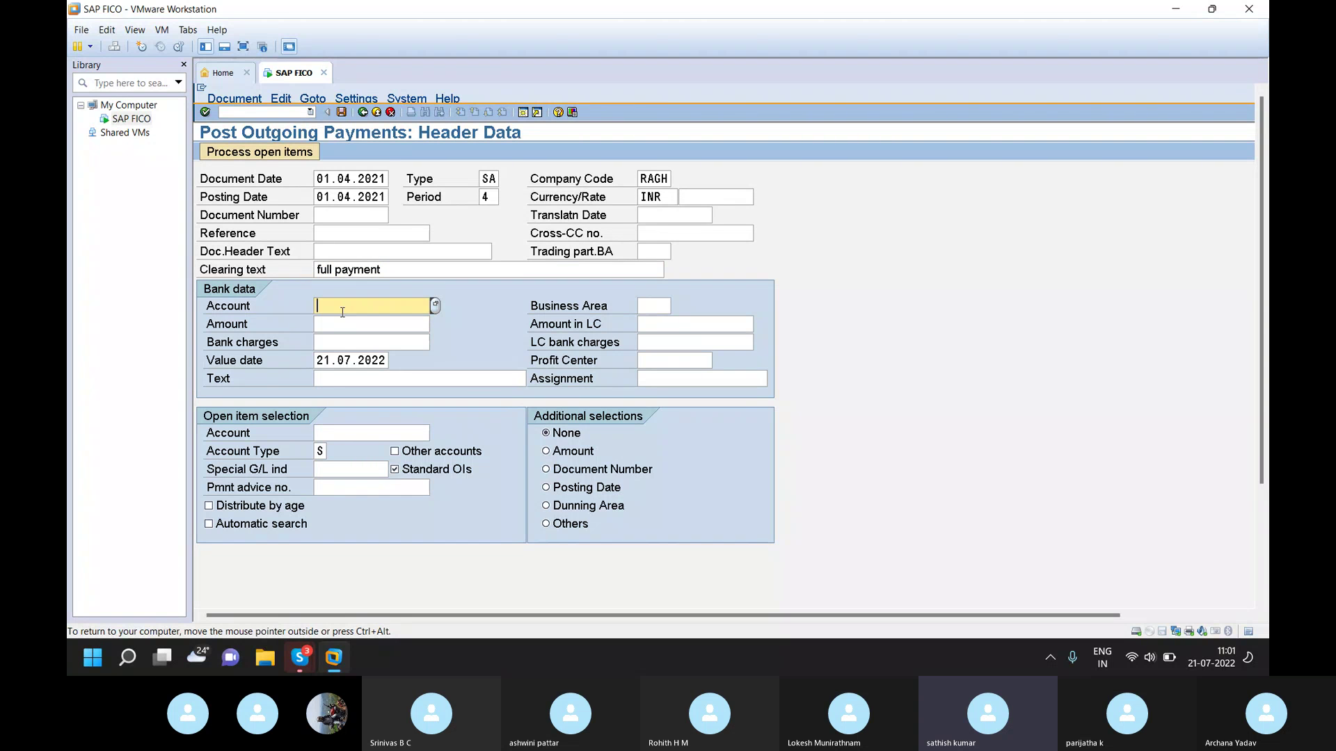
left_click(437, 306)
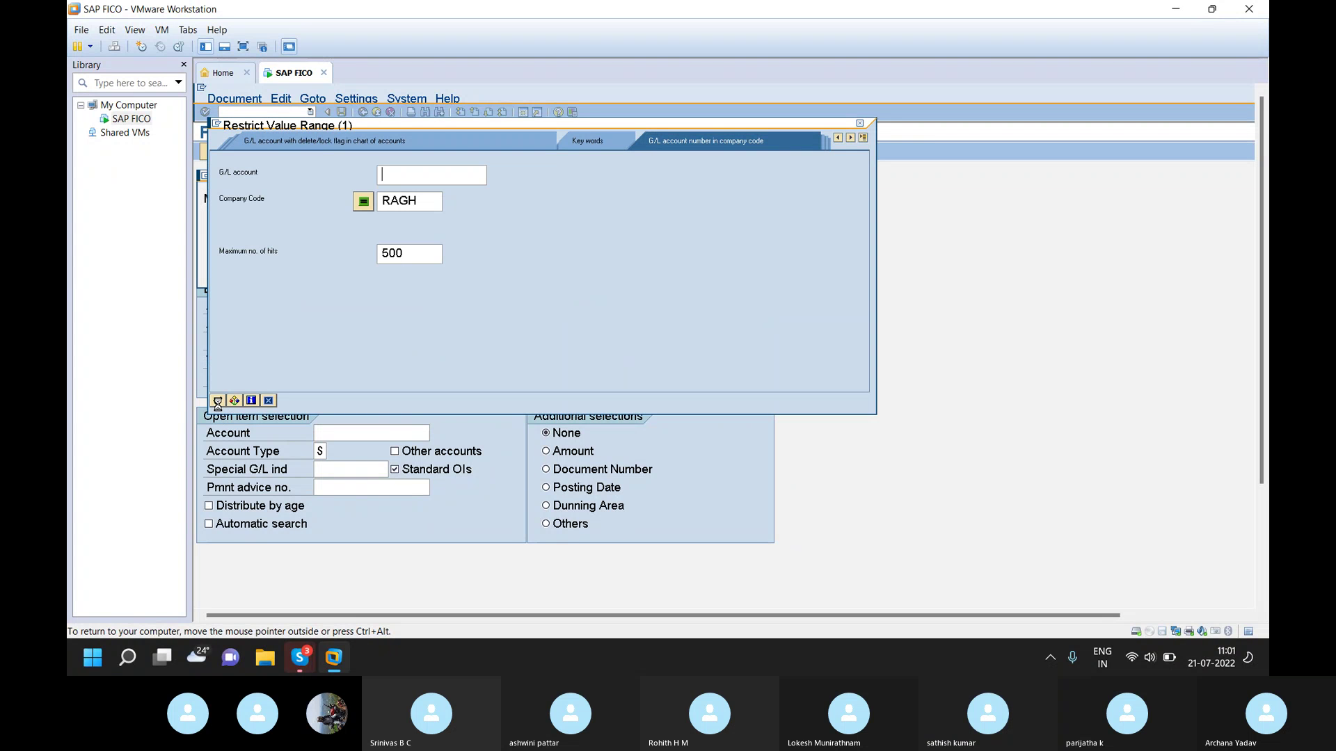
- Choose bank account 205001, amount 100, and bank line text 'full payment'
left_click(217, 400)
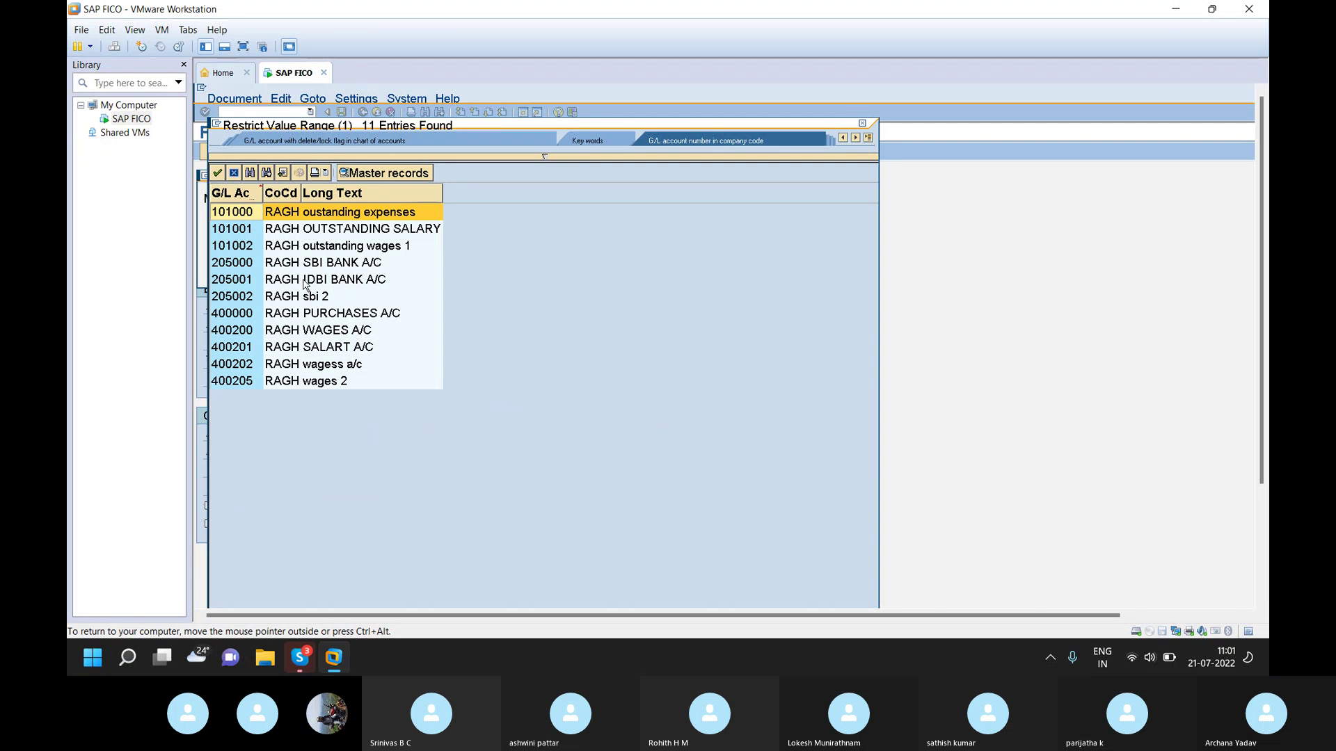
double_click(304, 281)
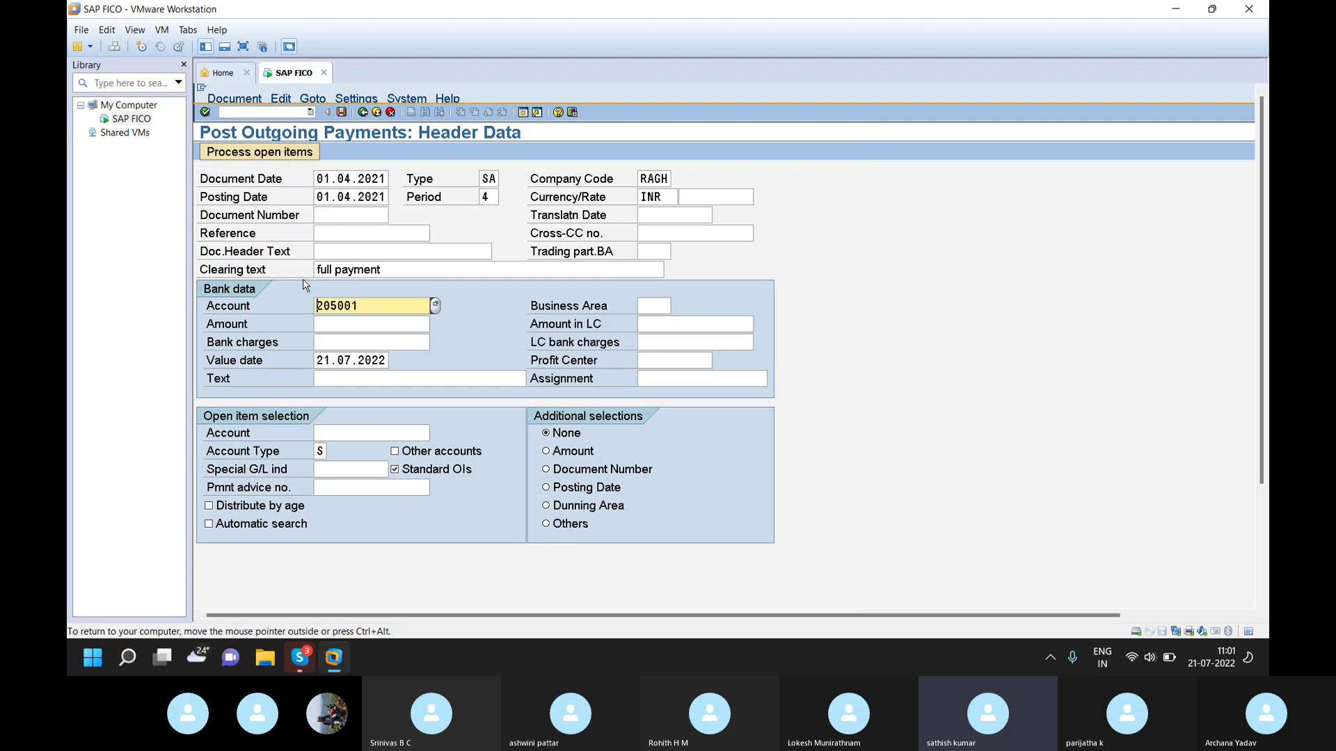
left_click(371, 323)
type("100")
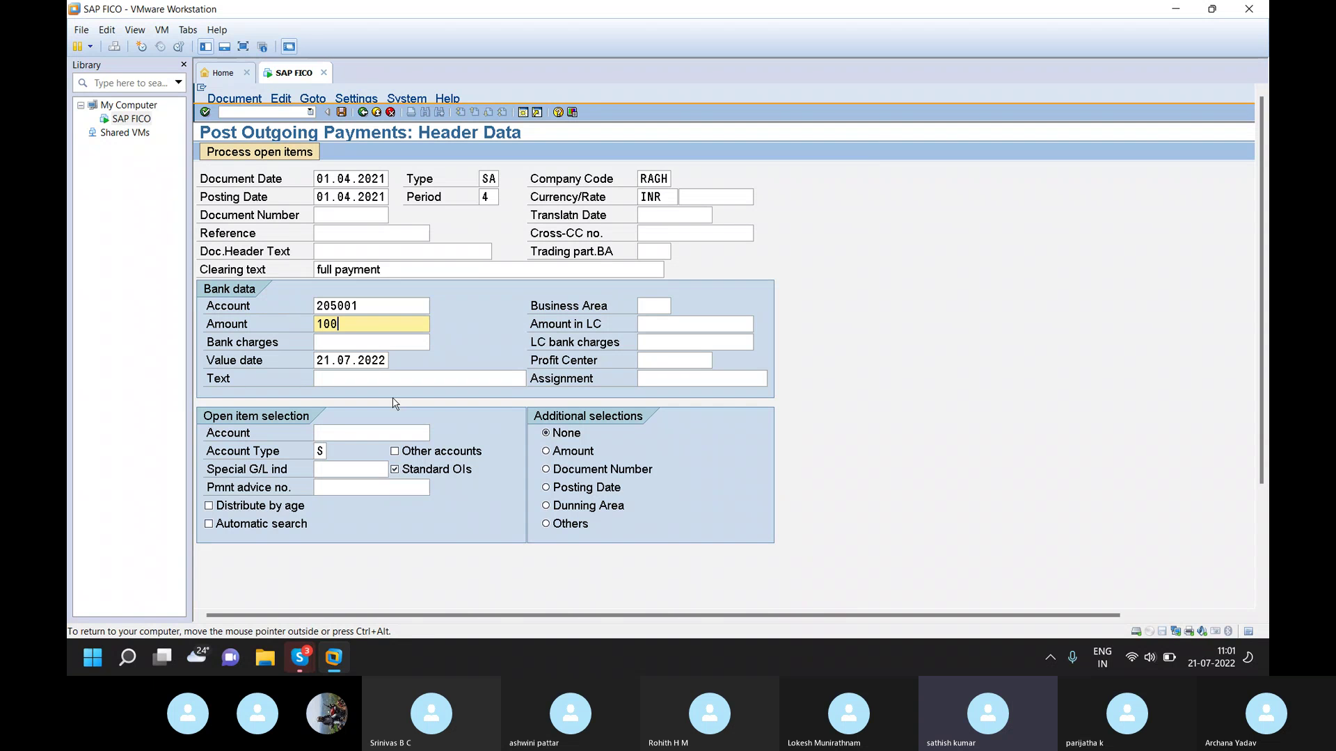
left_click(414, 377)
type("full payem")
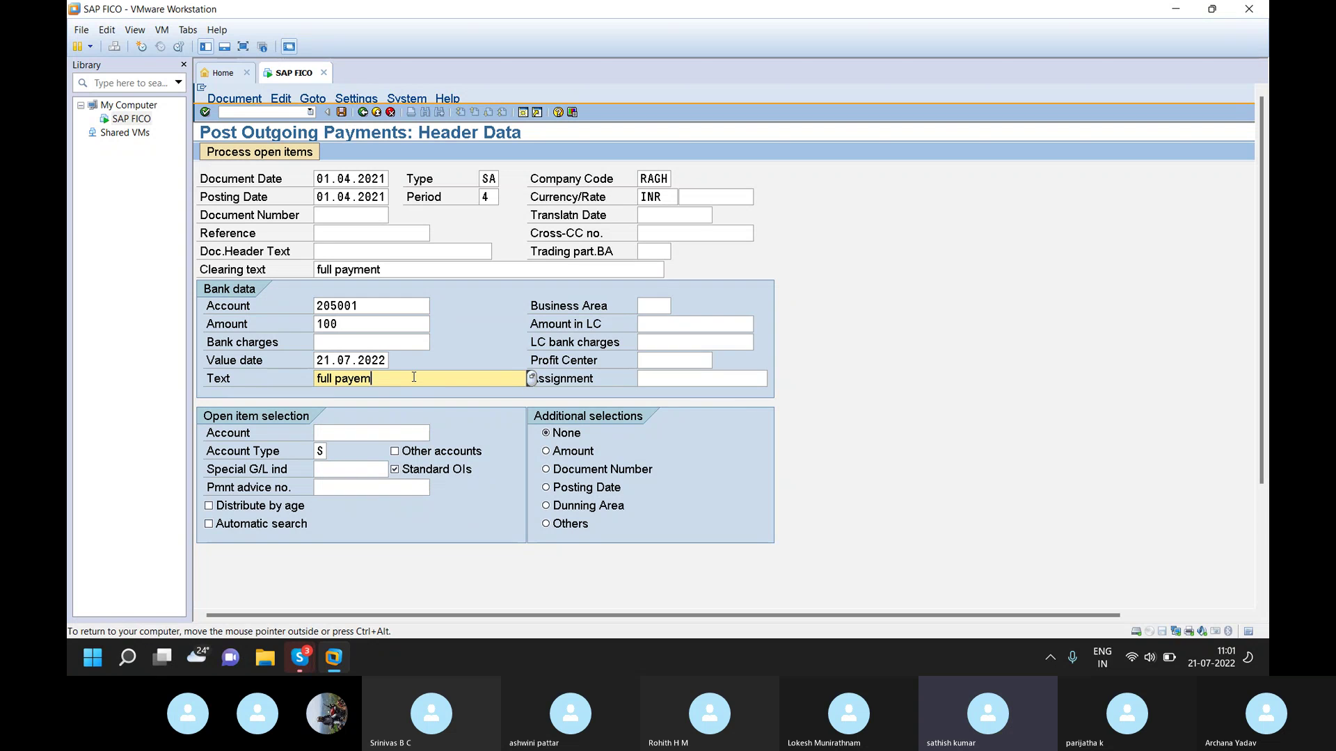
key("BackSpace")
key("BackSpace")
key("BackSpace")
type("men")
- Select open-item account 101002 (outstanding wages 1) and confirm the header past the date warning
left_click(353, 432)
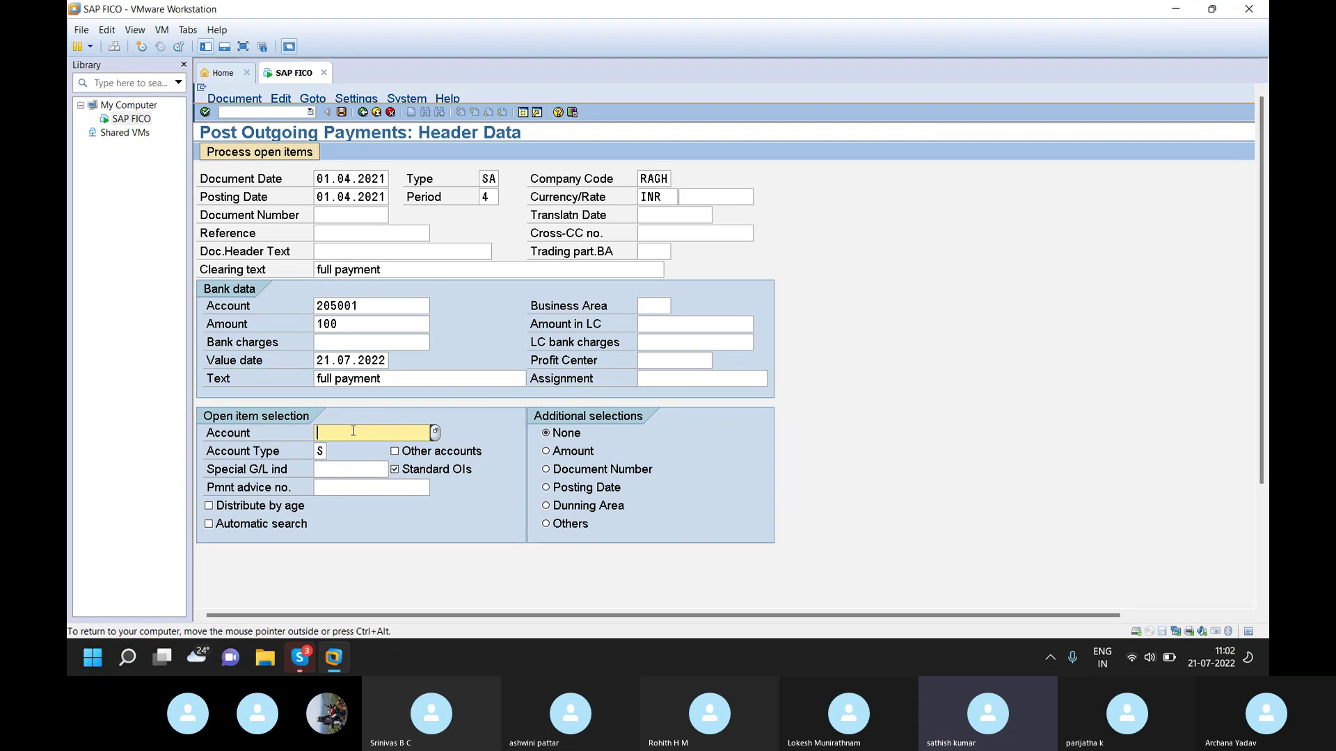
left_click(435, 433)
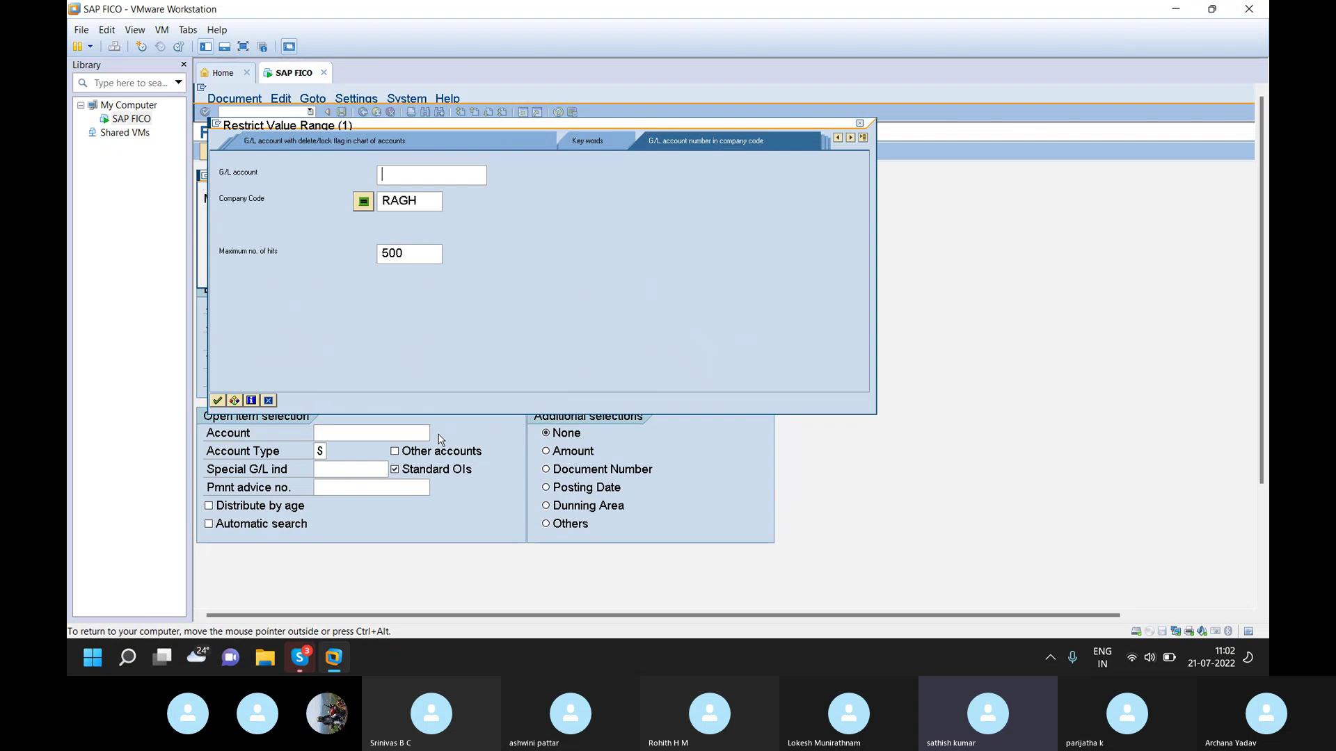
left_click(217, 401)
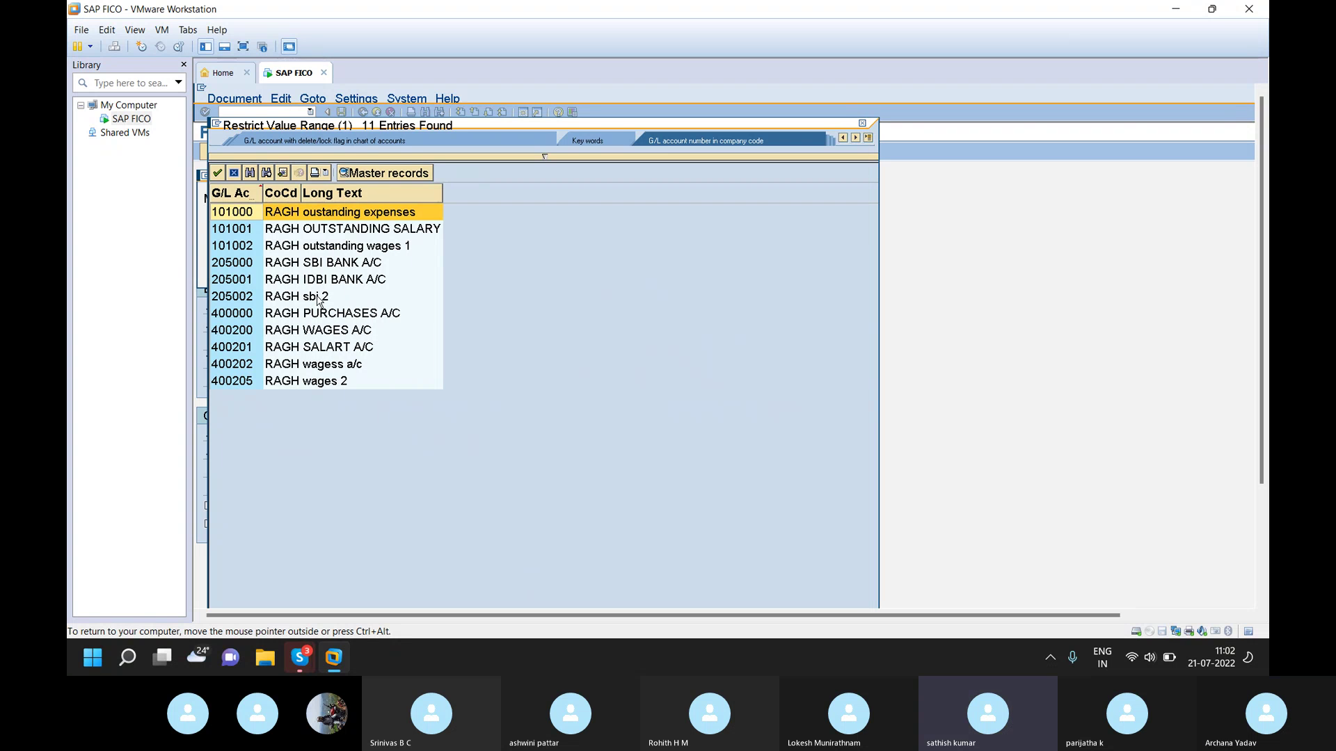
double_click(377, 247)
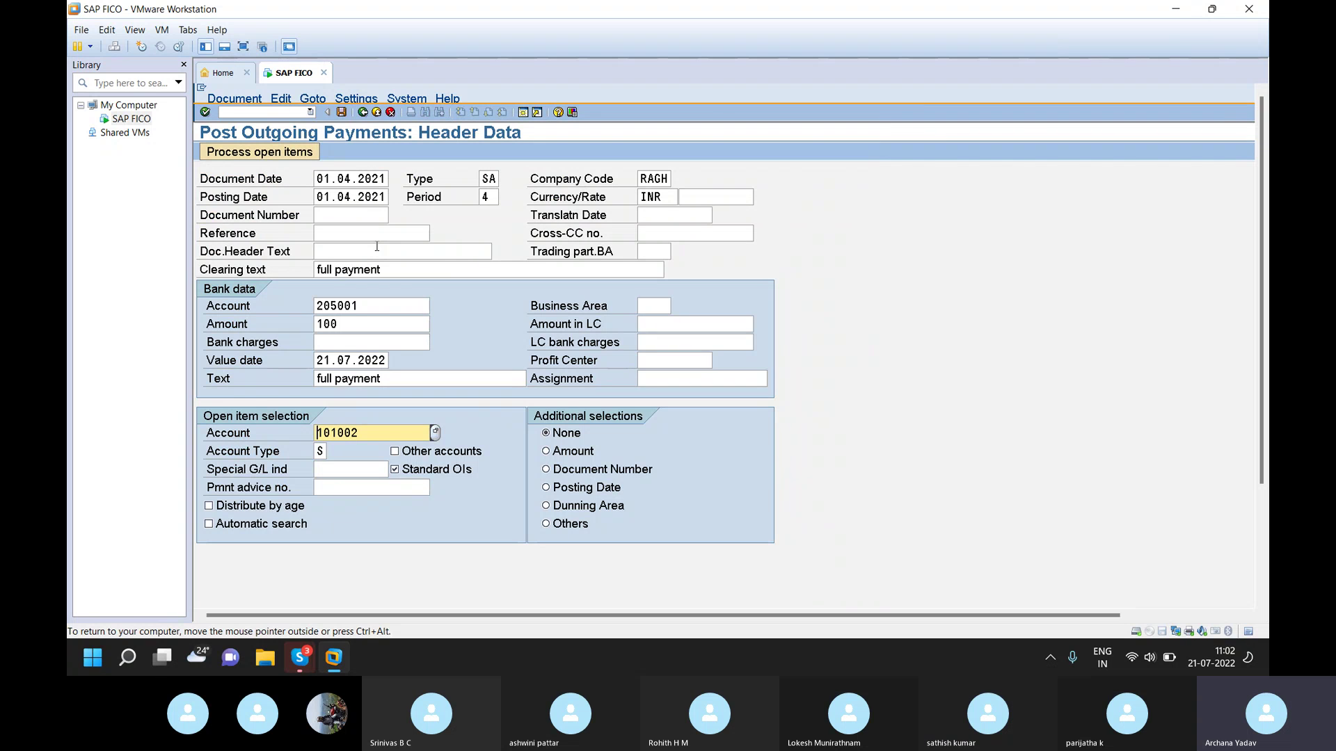
key("Return")
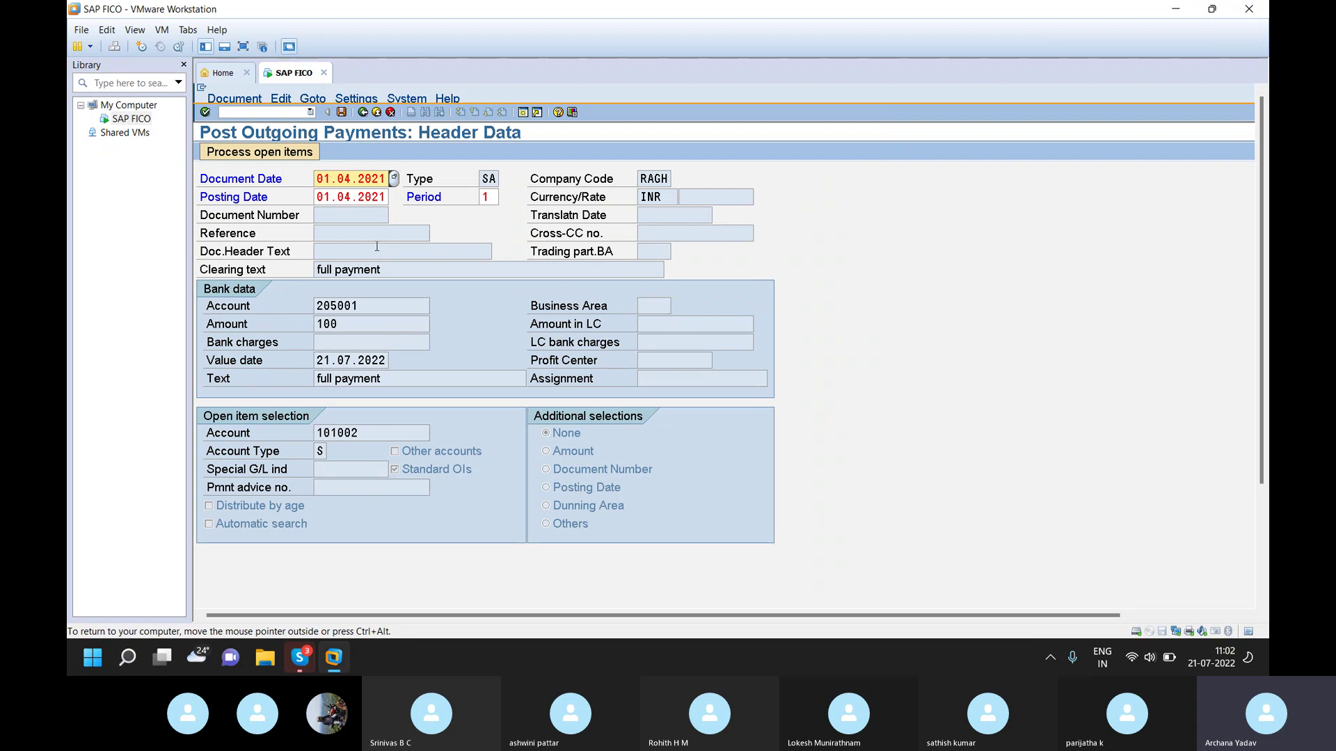
key("Return")
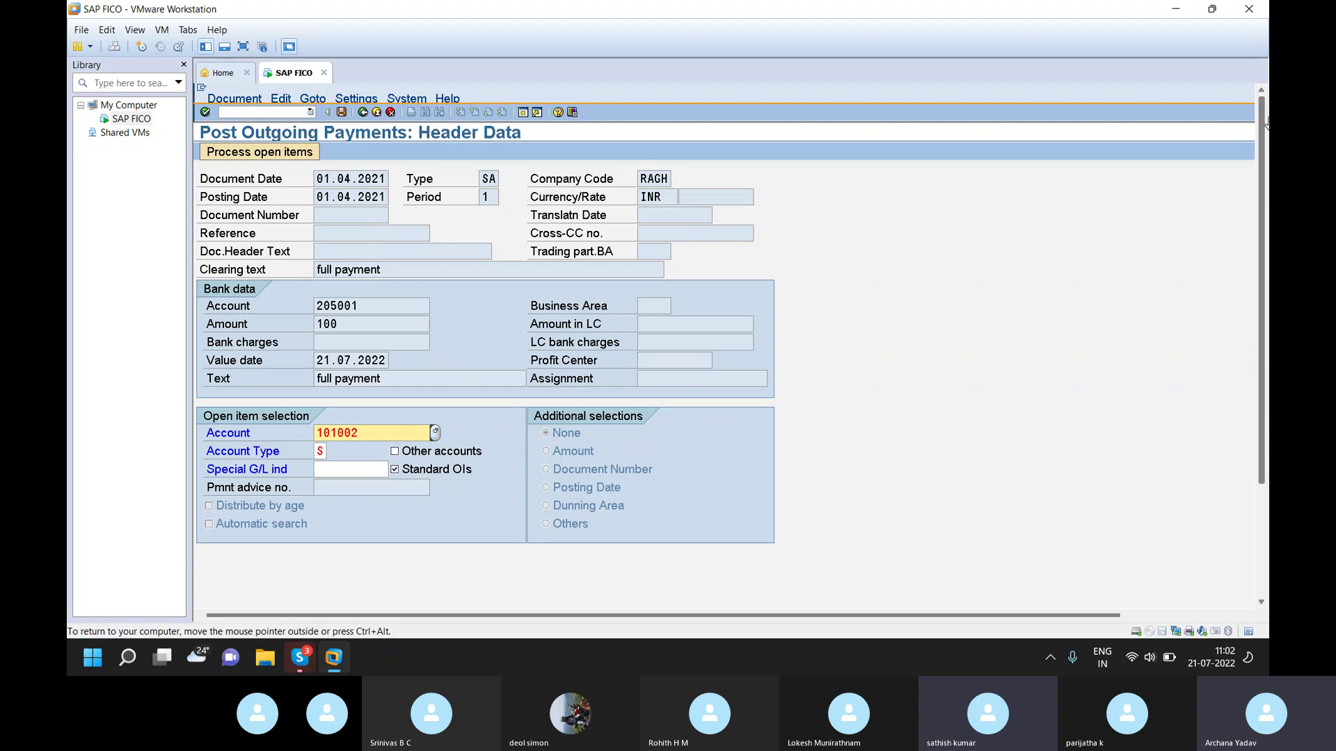
left_click_drag(1264, 230, 1266, 409)
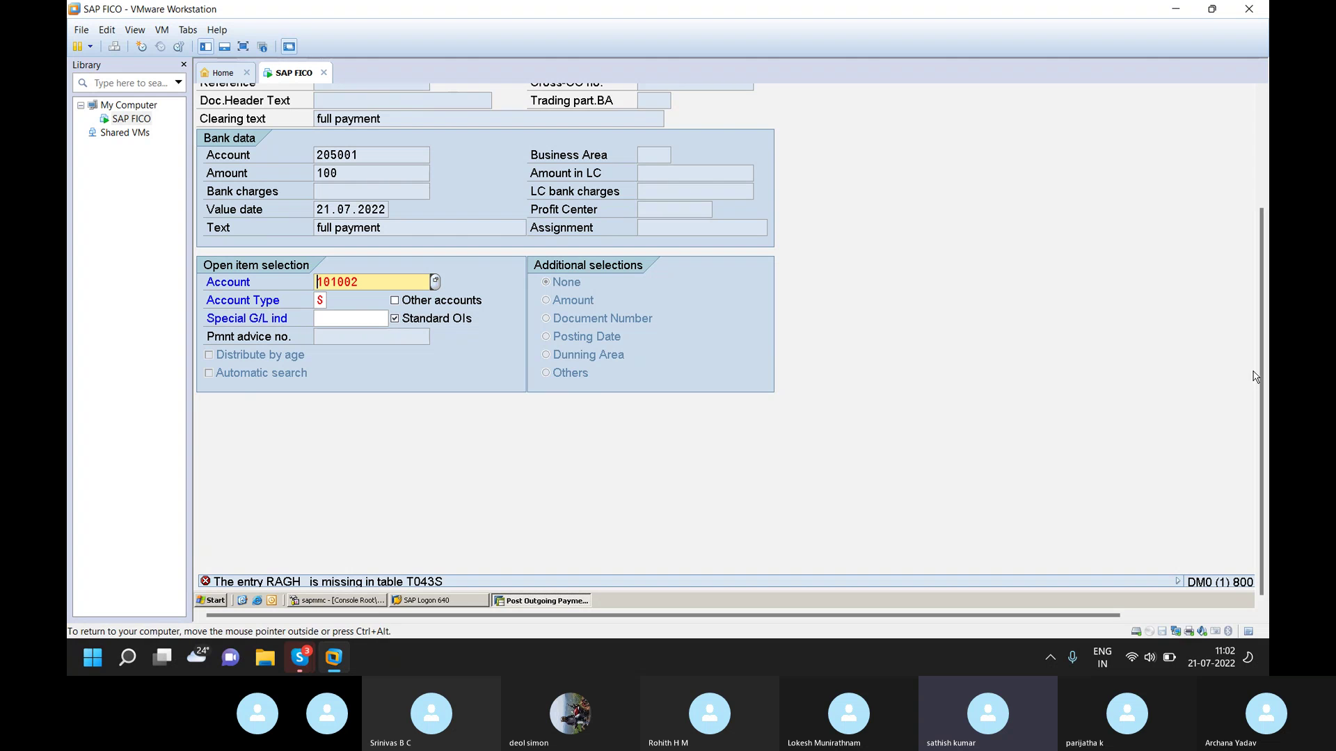
scroll(1261, 373, "up", 1)
left_click_drag(1262, 378, 1262, 236)
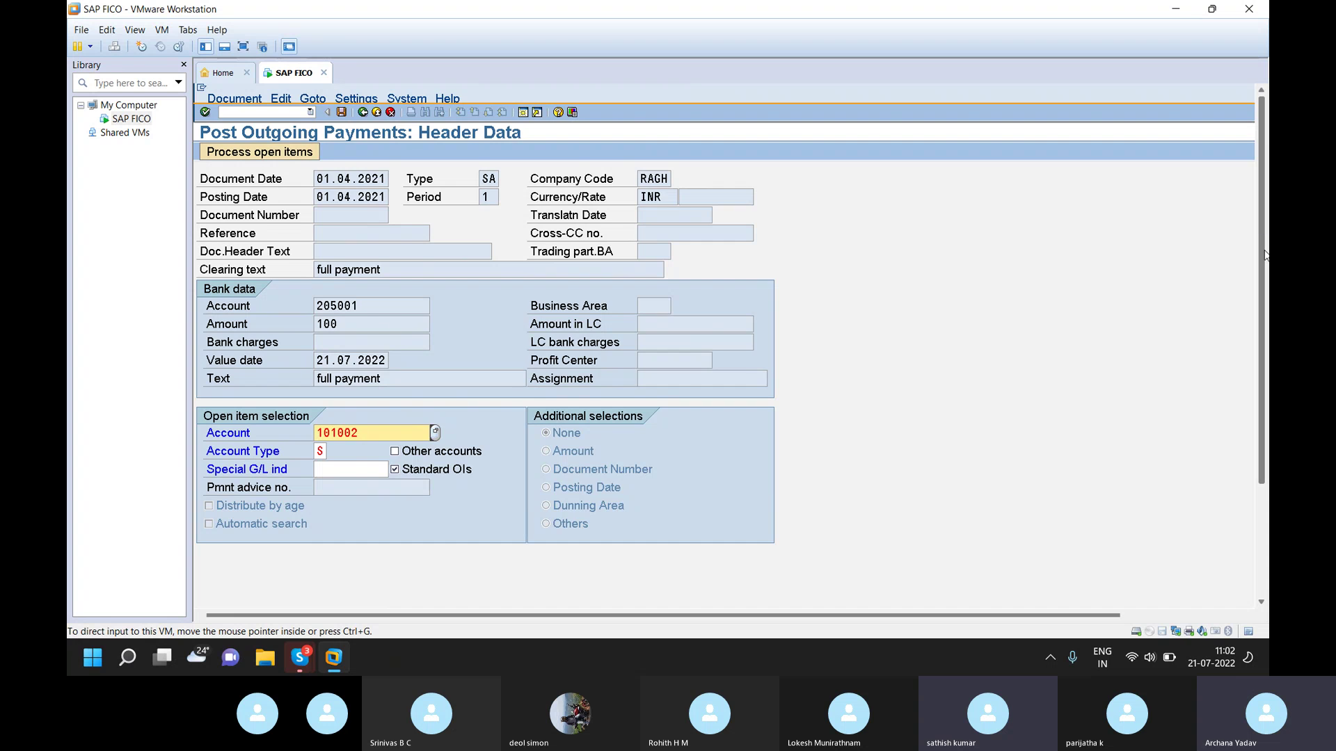
scroll(1259, 231, "down", 3)
scroll(1266, 214, "up", 3)
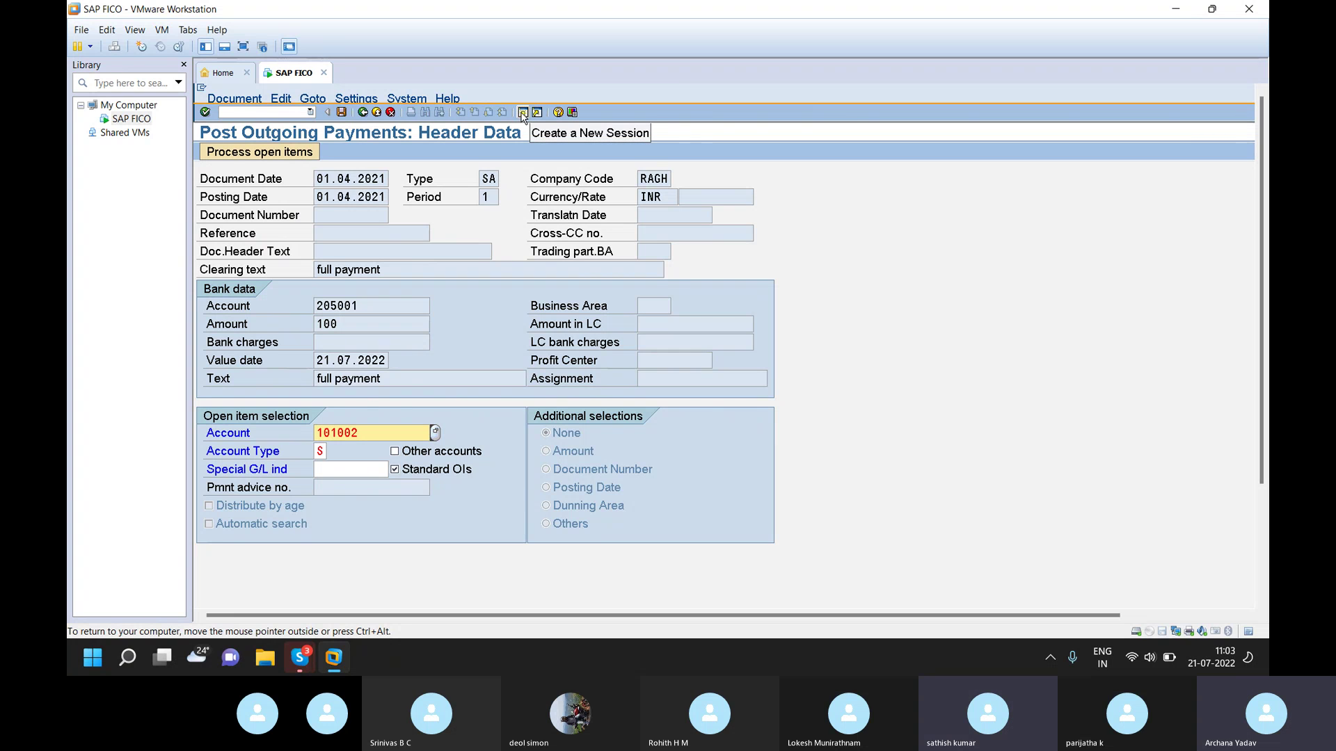
- Open a new session running SE16 and enter table name T043
left_click(522, 112)
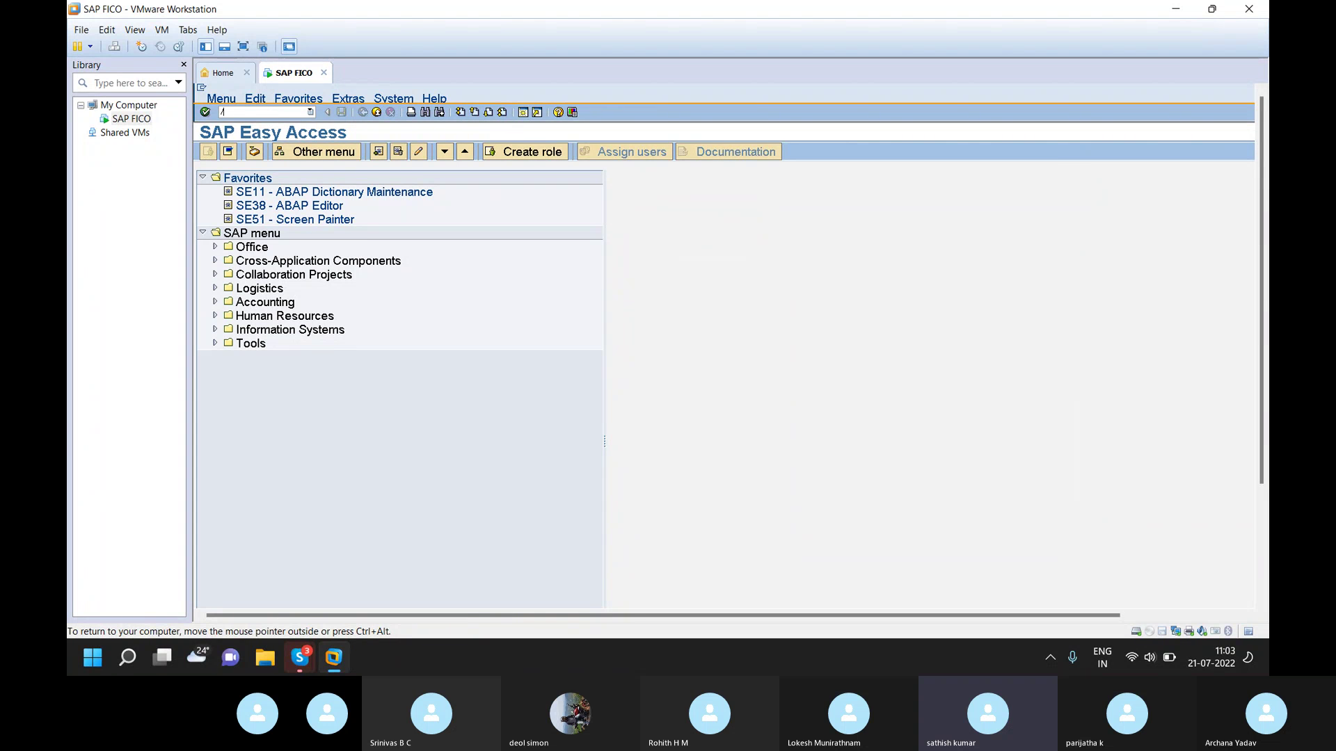
type("nse116")
key("Return")
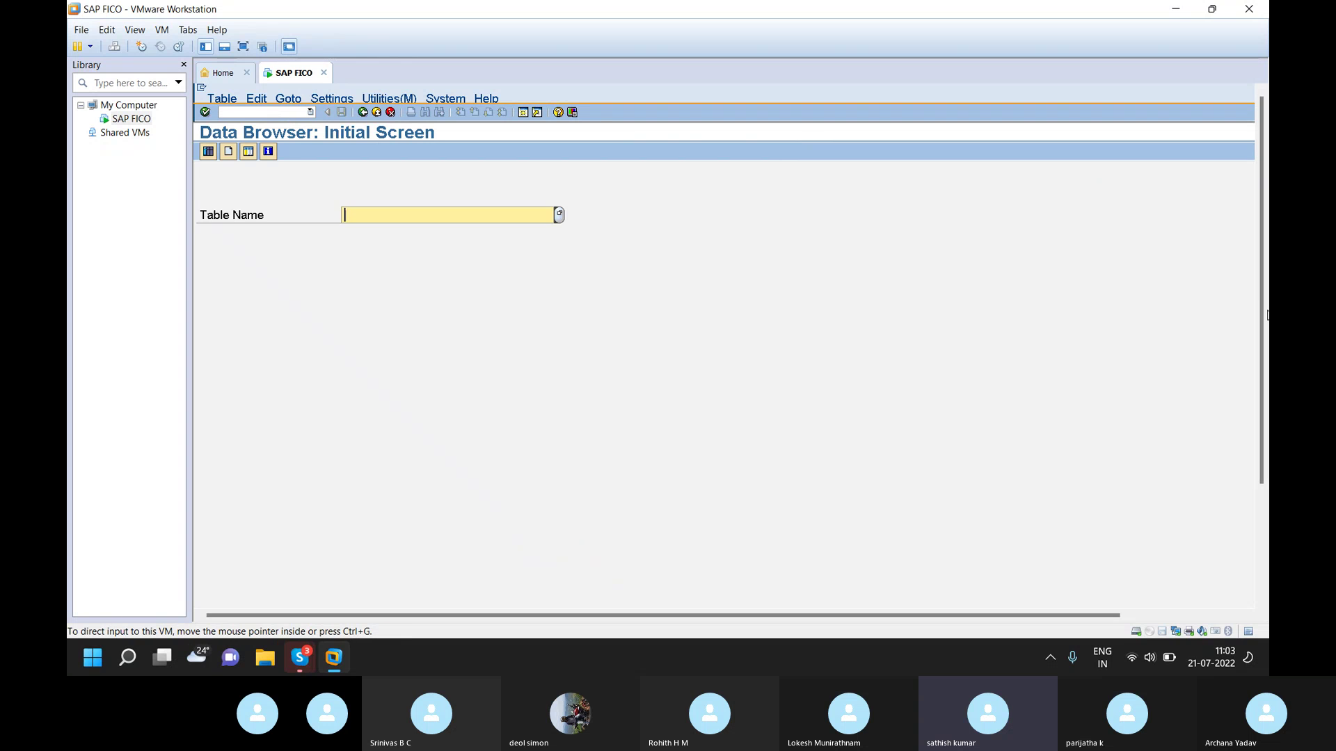
scroll(1266, 336, "down", 3)
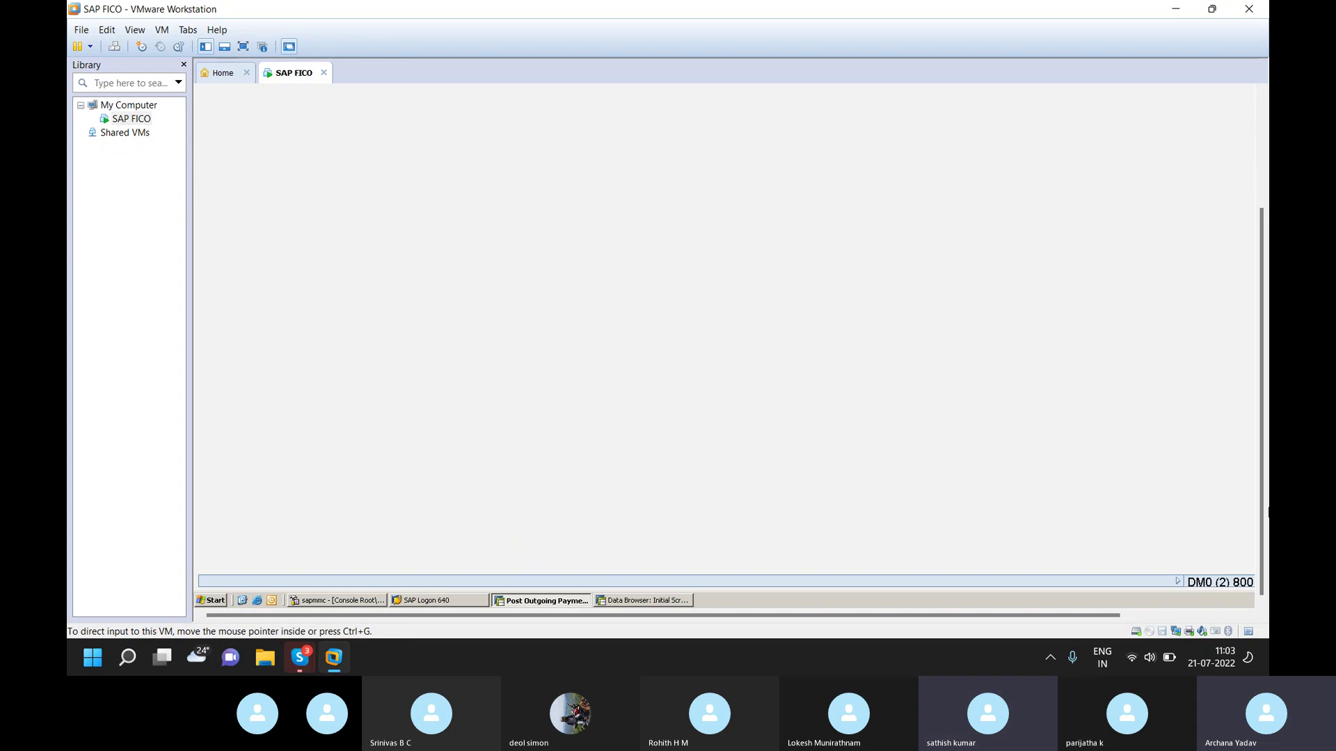
scroll(1266, 487, "up", 3)
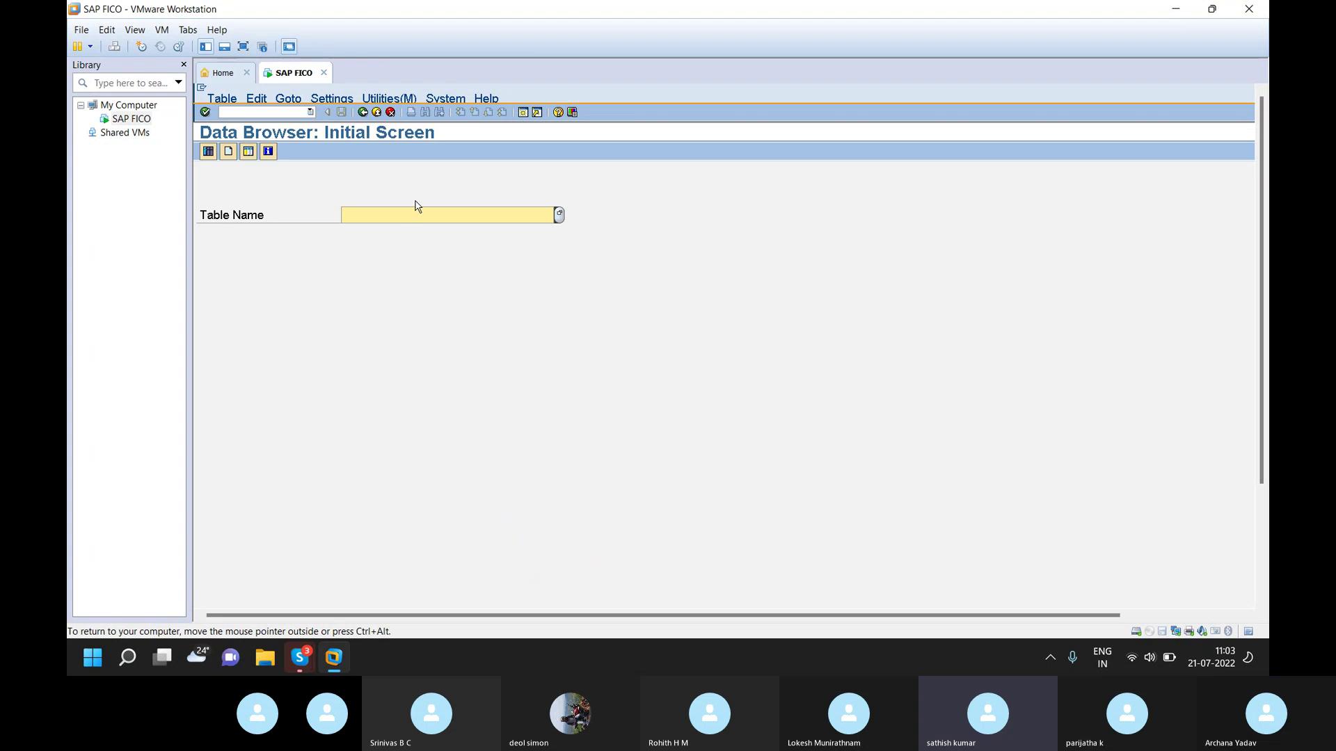
type("T043")
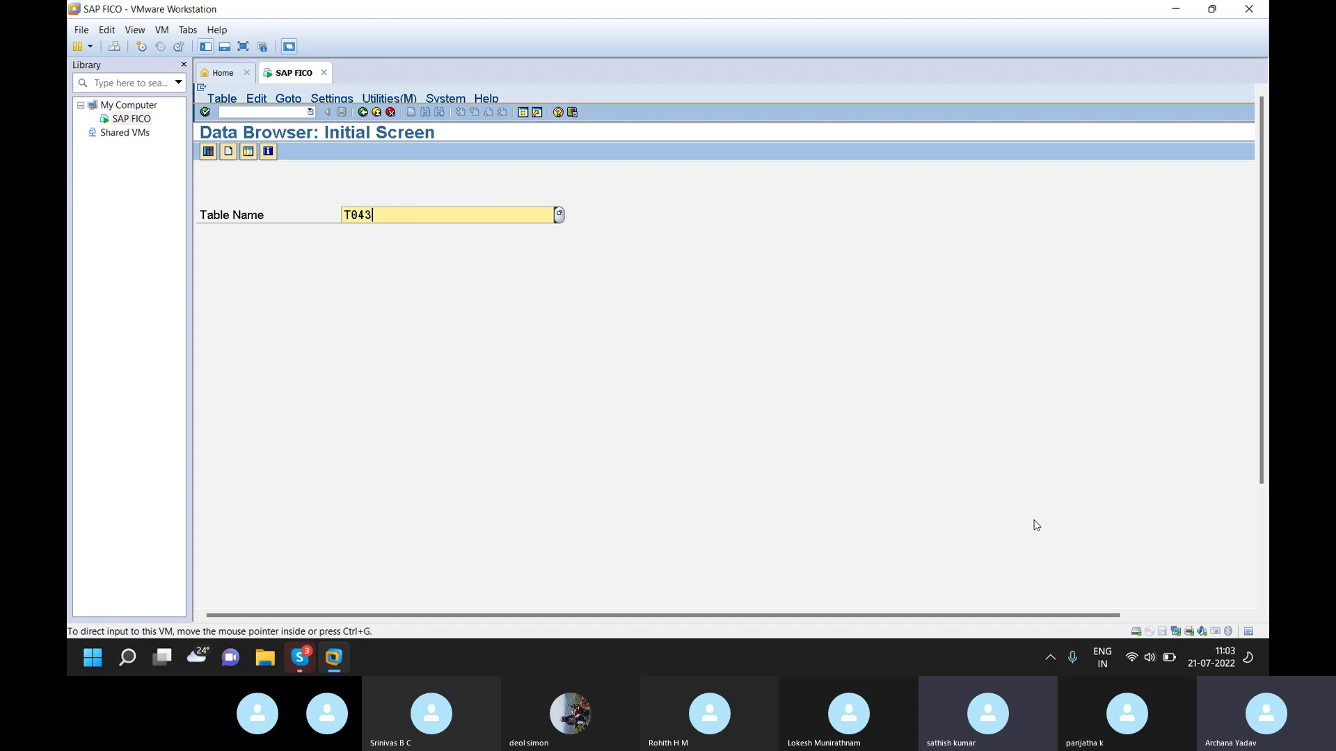
- Bring up the Skype meeting window and close the VMware Workstation window
scroll(1260, 461, "down", 1)
scroll(1260, 461, "up", 1)
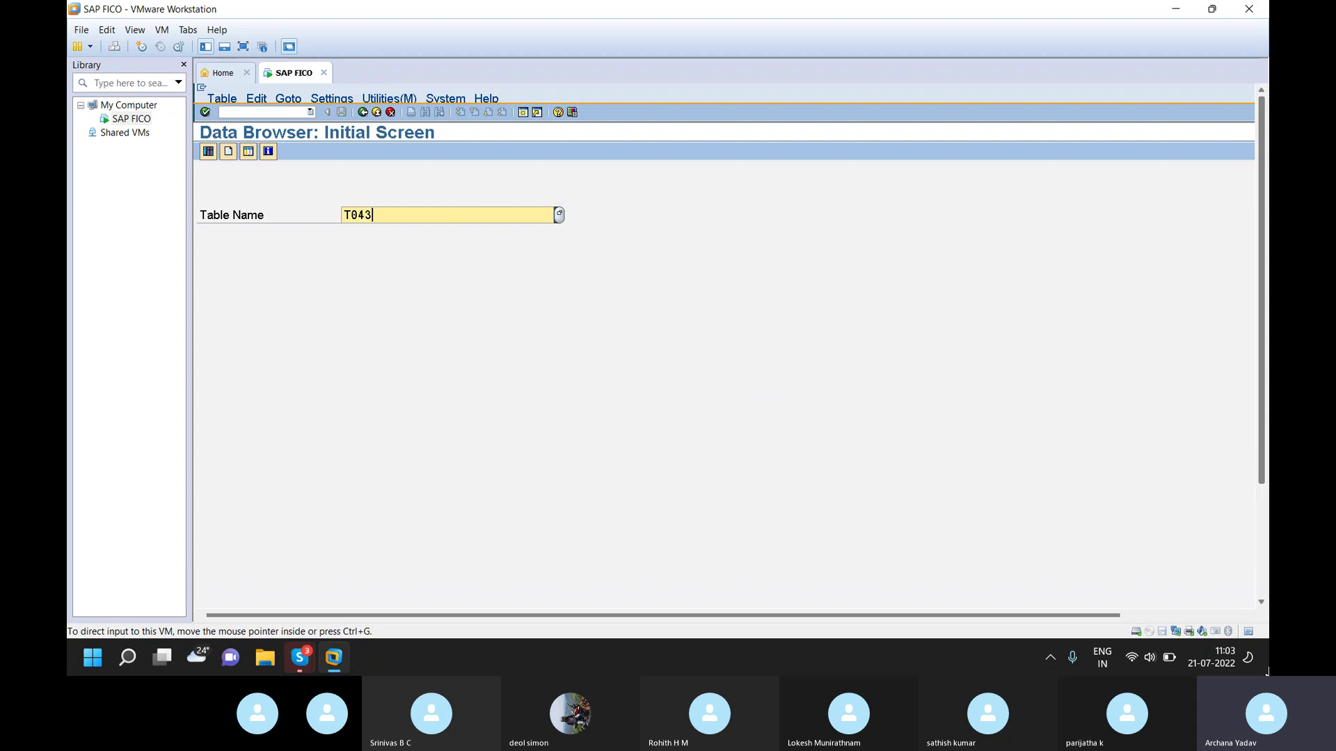
left_click_drag(1260, 460, 1260, 588)
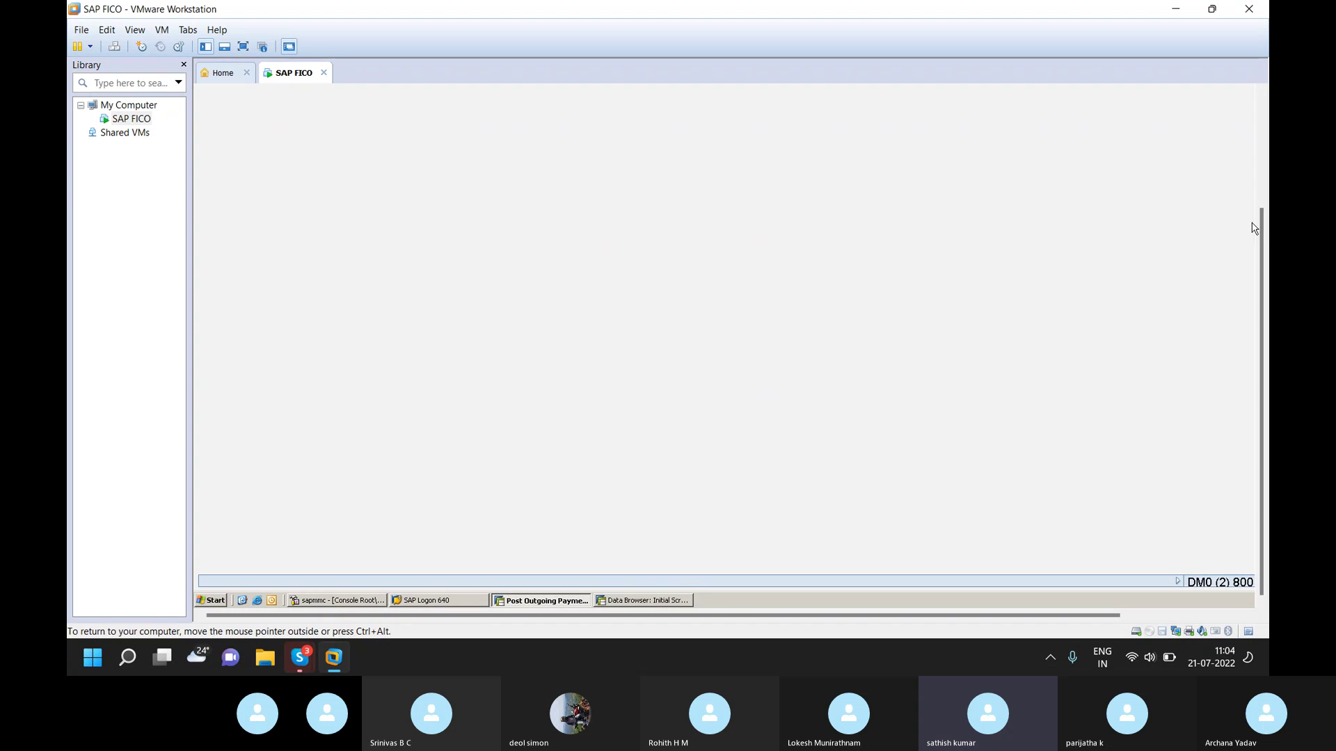
left_click_drag(1258, 225, 1255, 92)
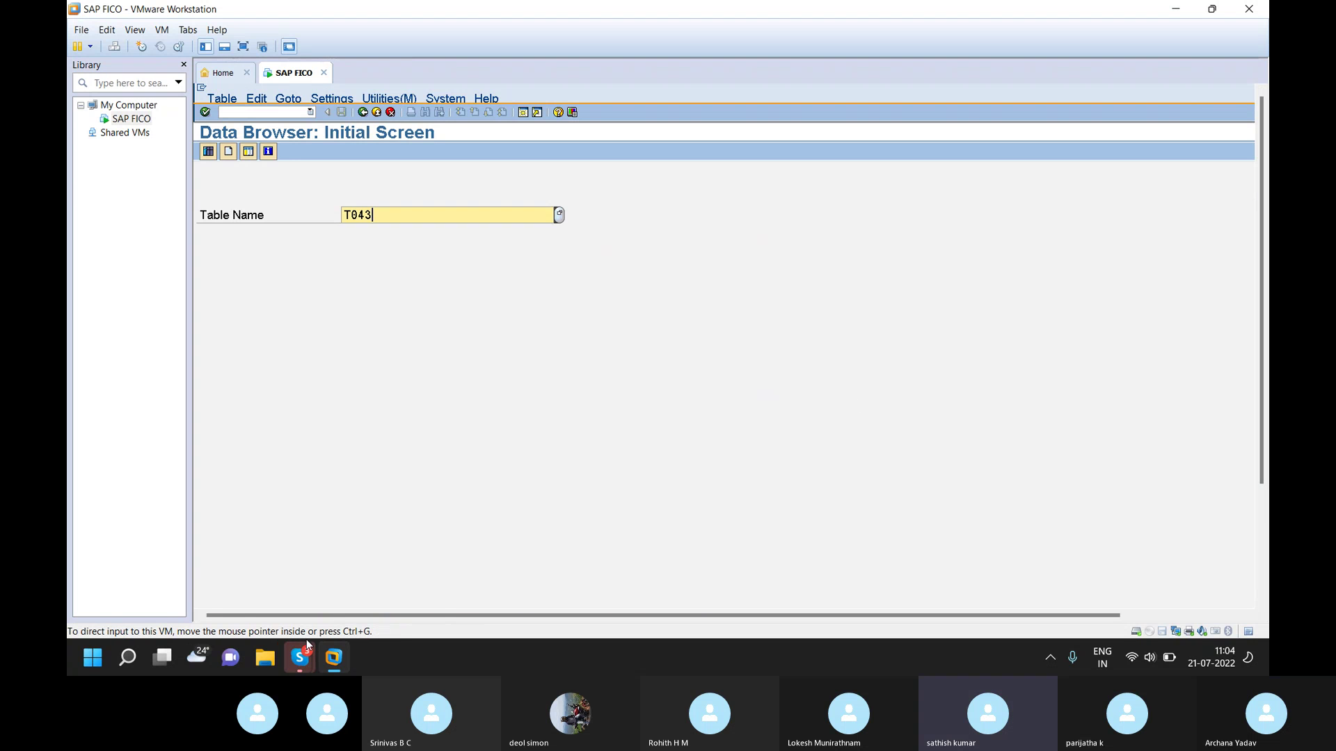
mouse_move(308, 651)
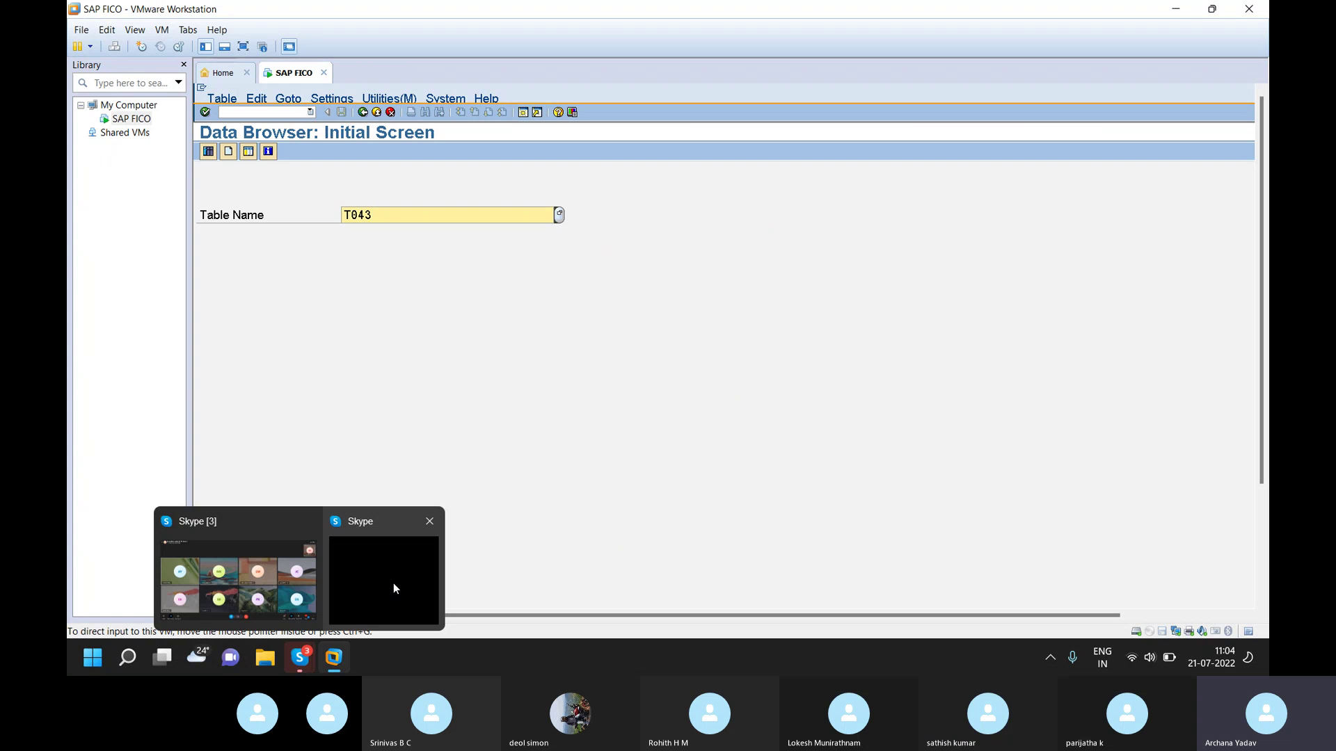
left_click(393, 585)
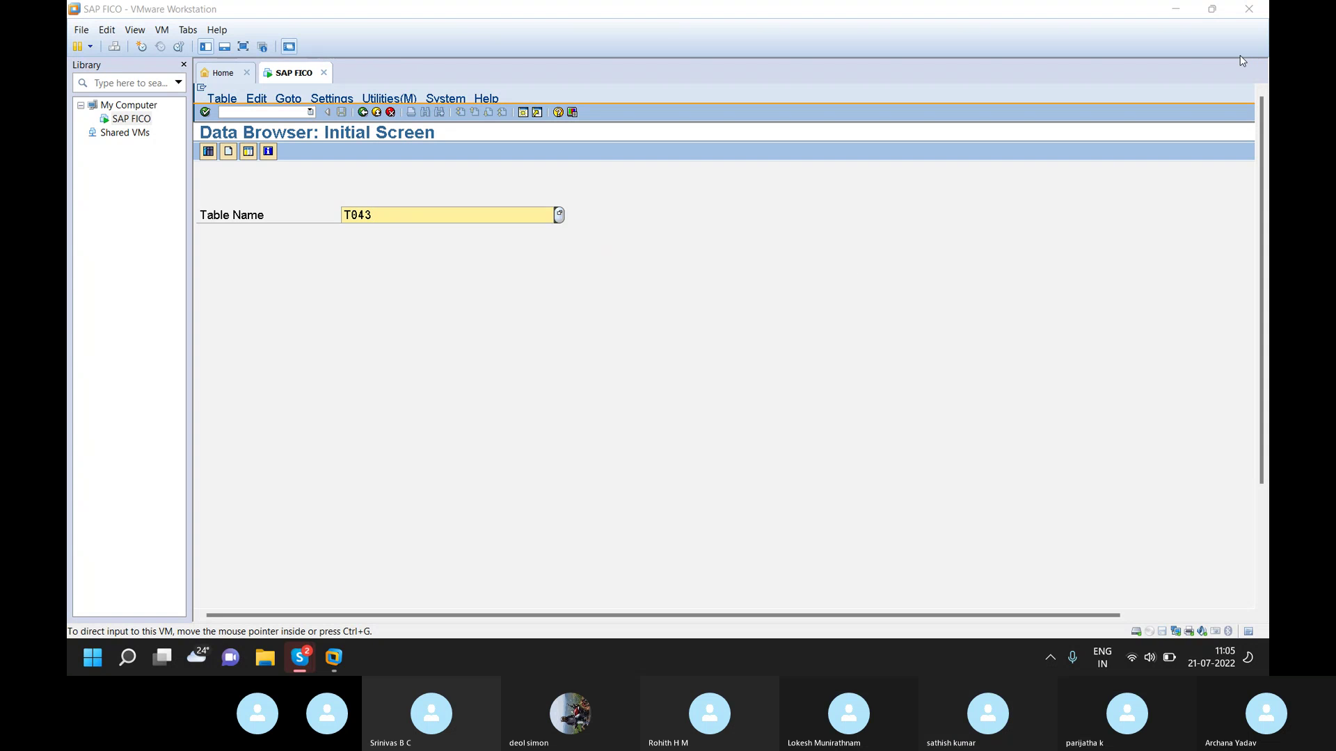
left_click(1246, 10)
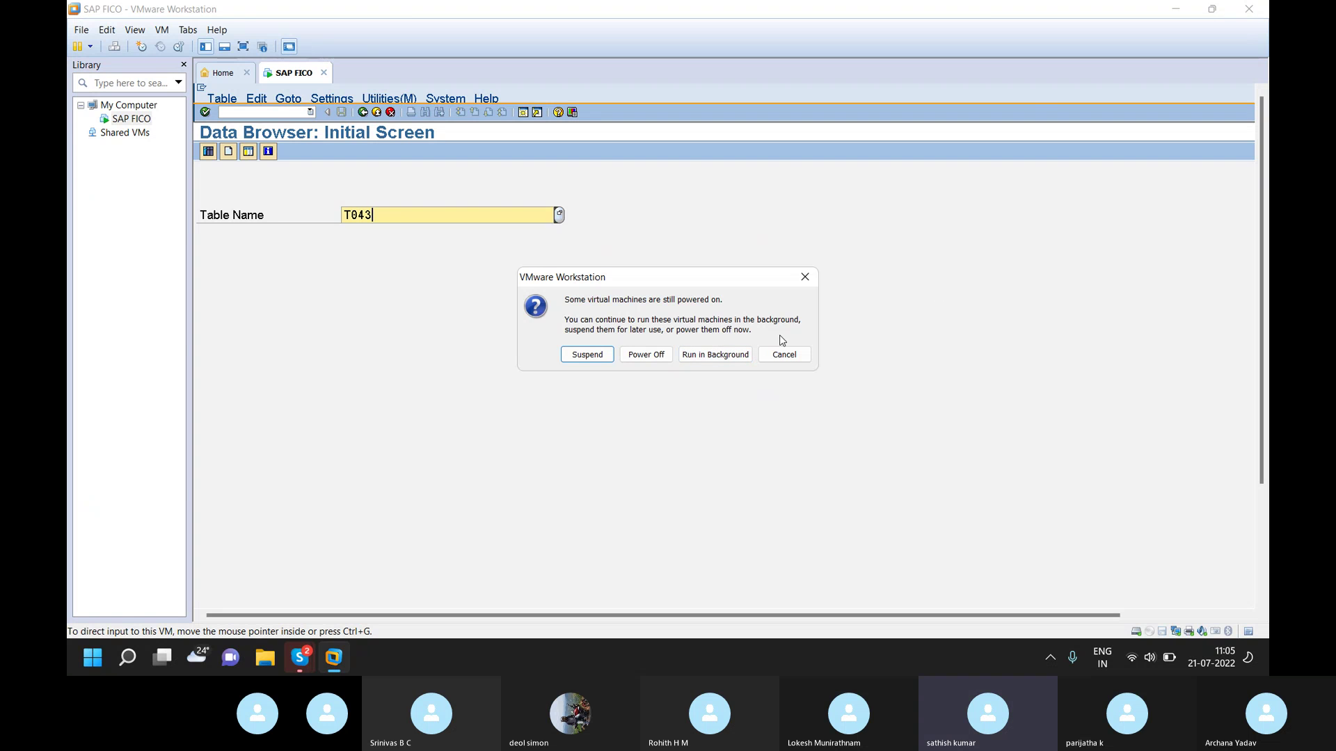
left_click(805, 278)
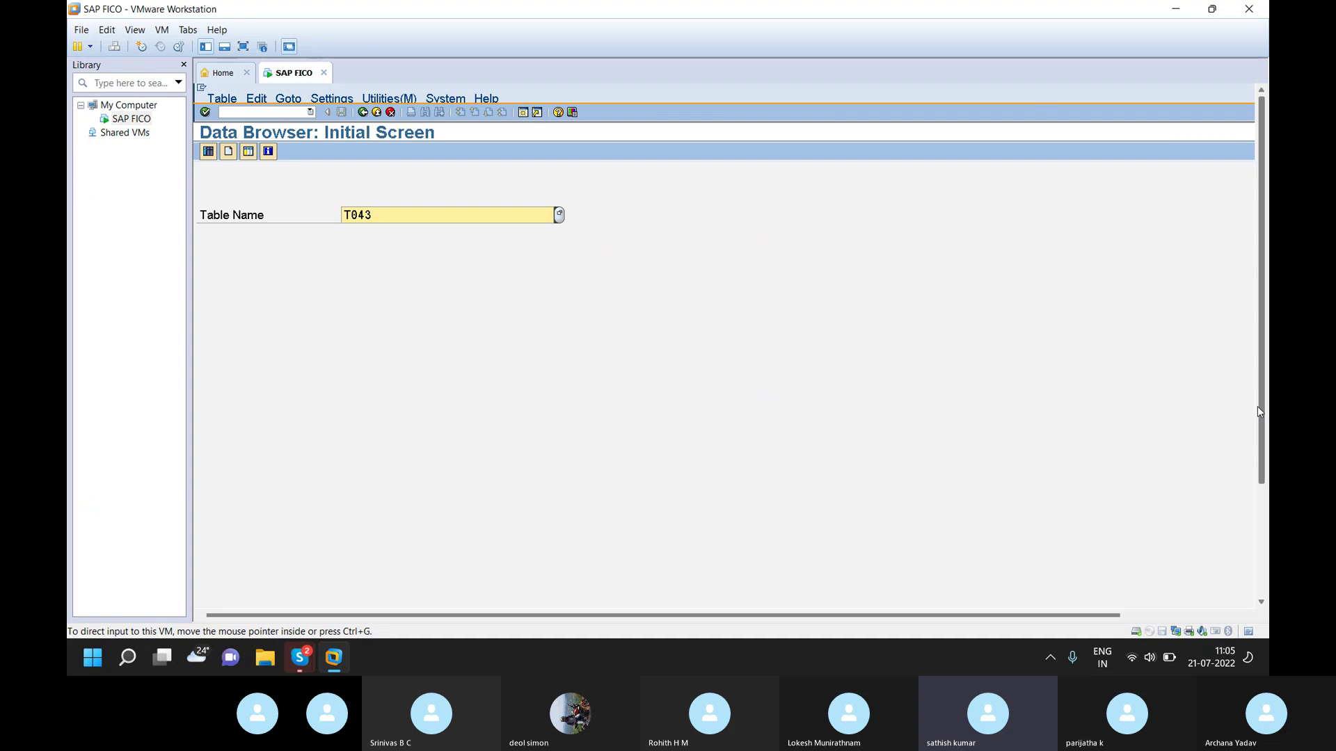
scroll(1260, 358, "down", 3)
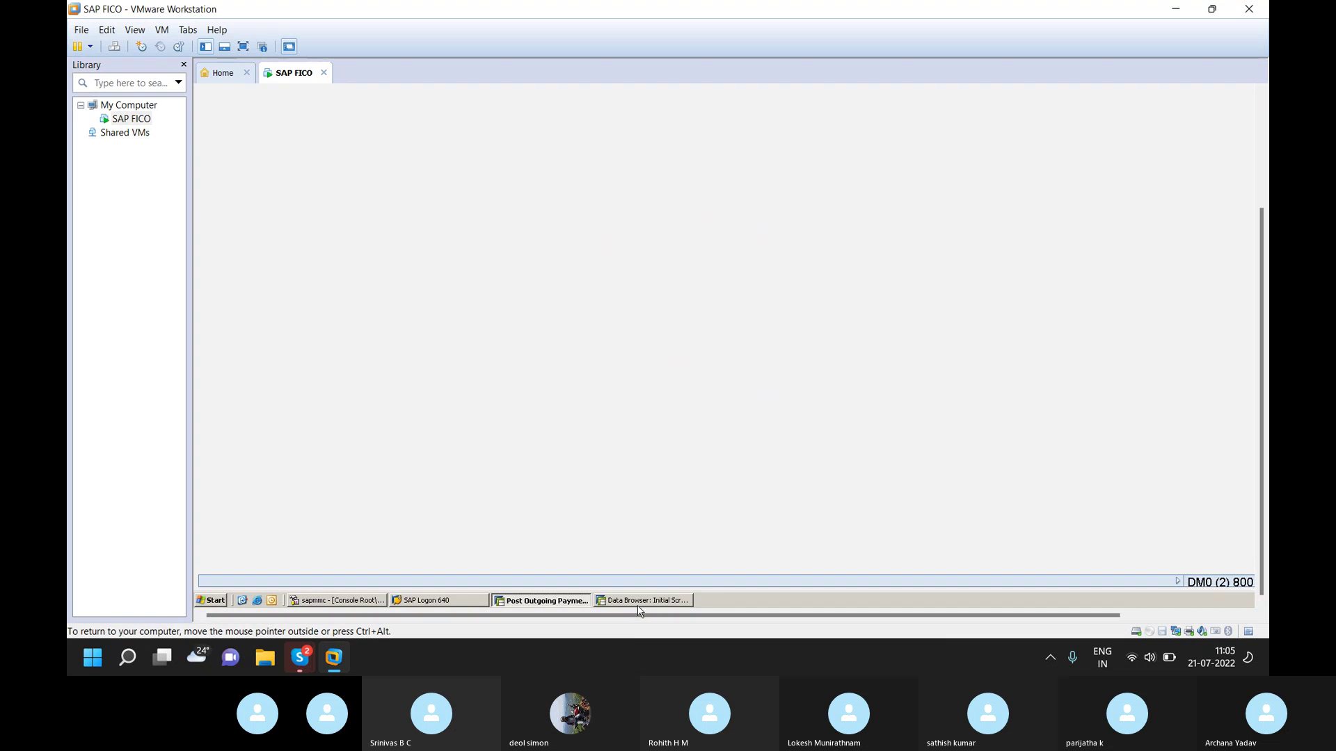
left_click(646, 603)
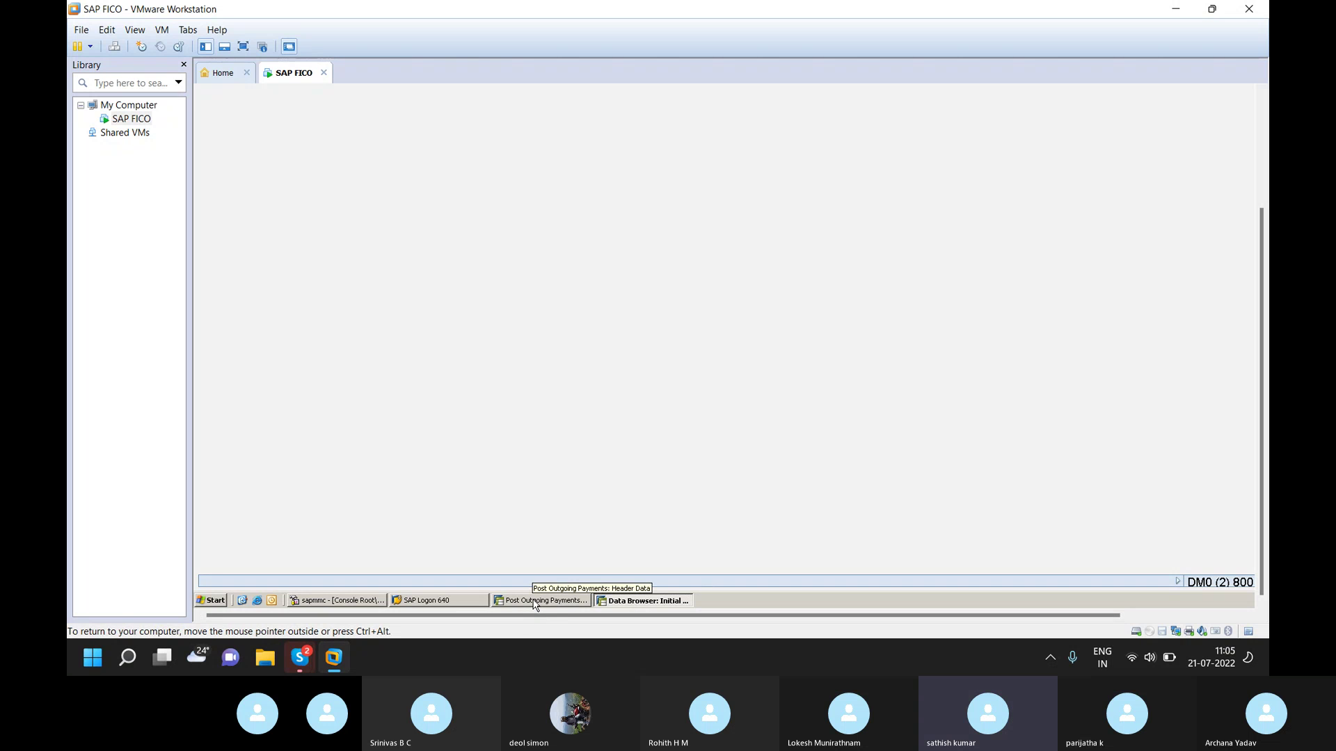
left_click(536, 601)
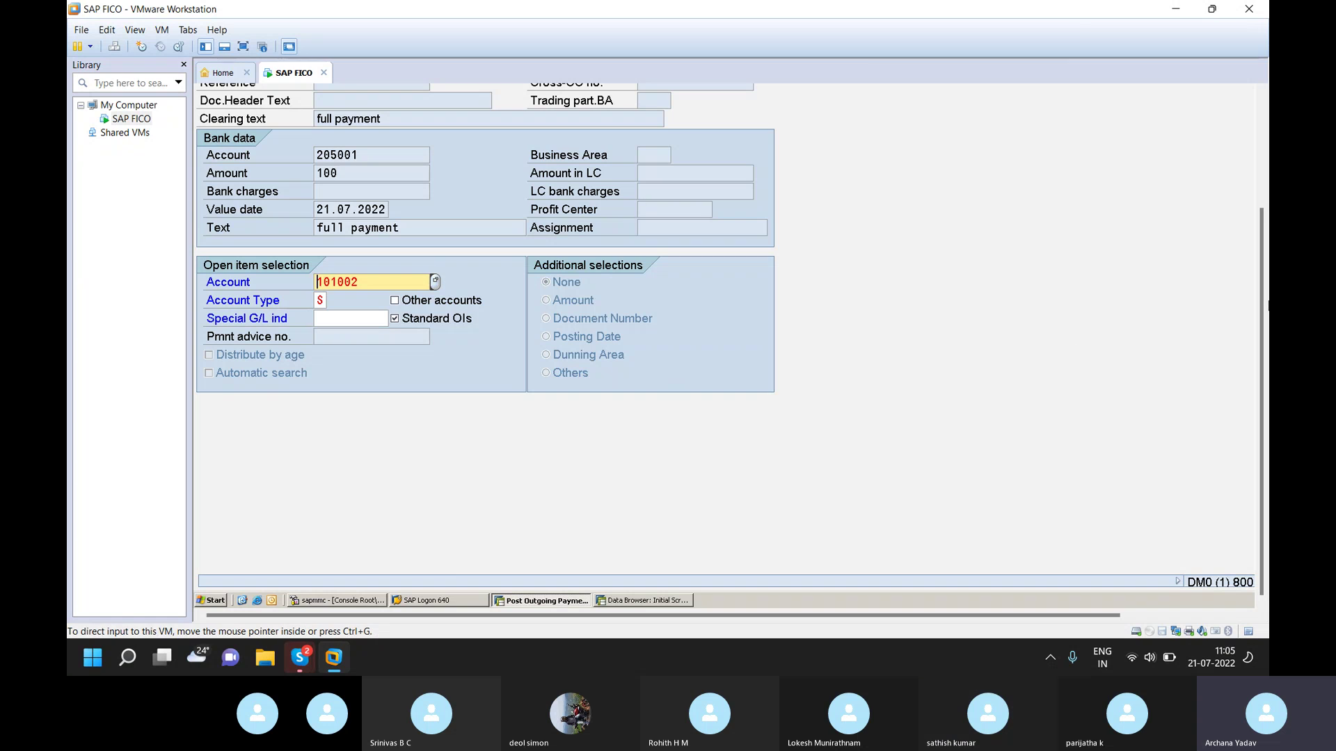
key("Return")
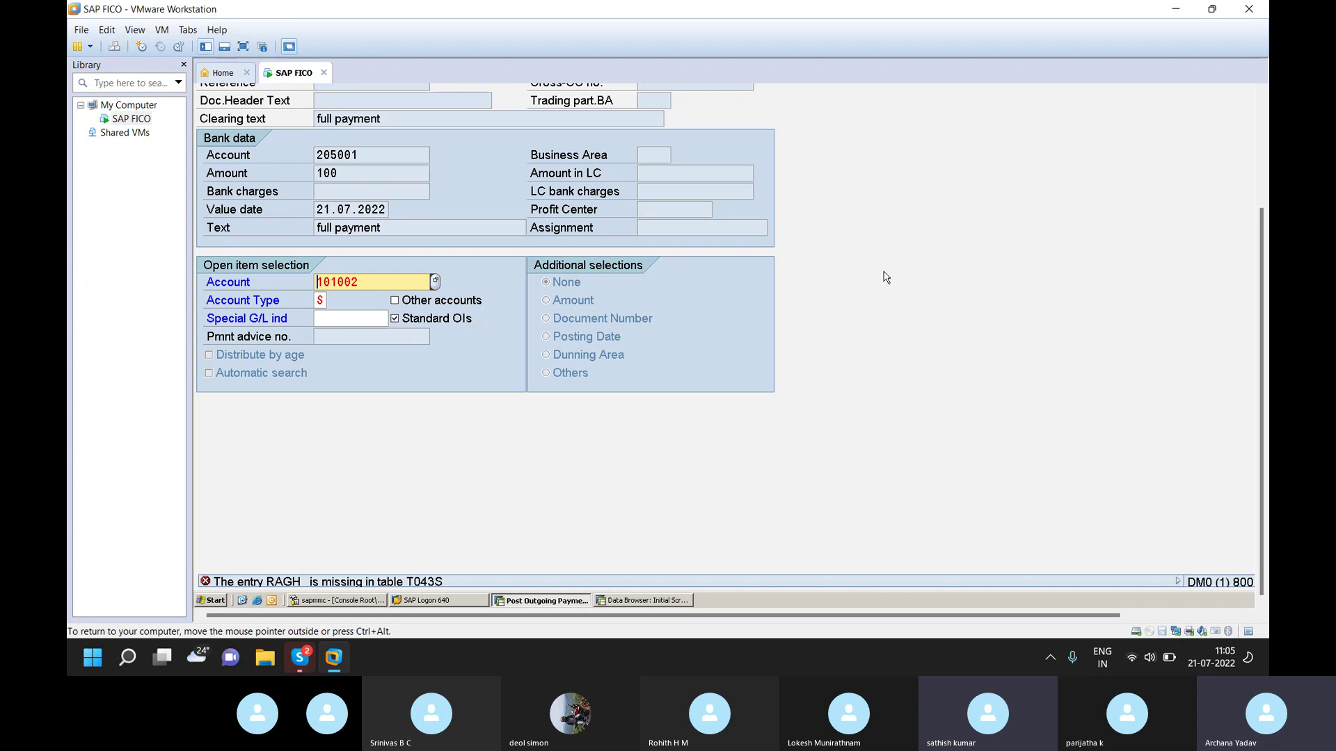
left_click(637, 603)
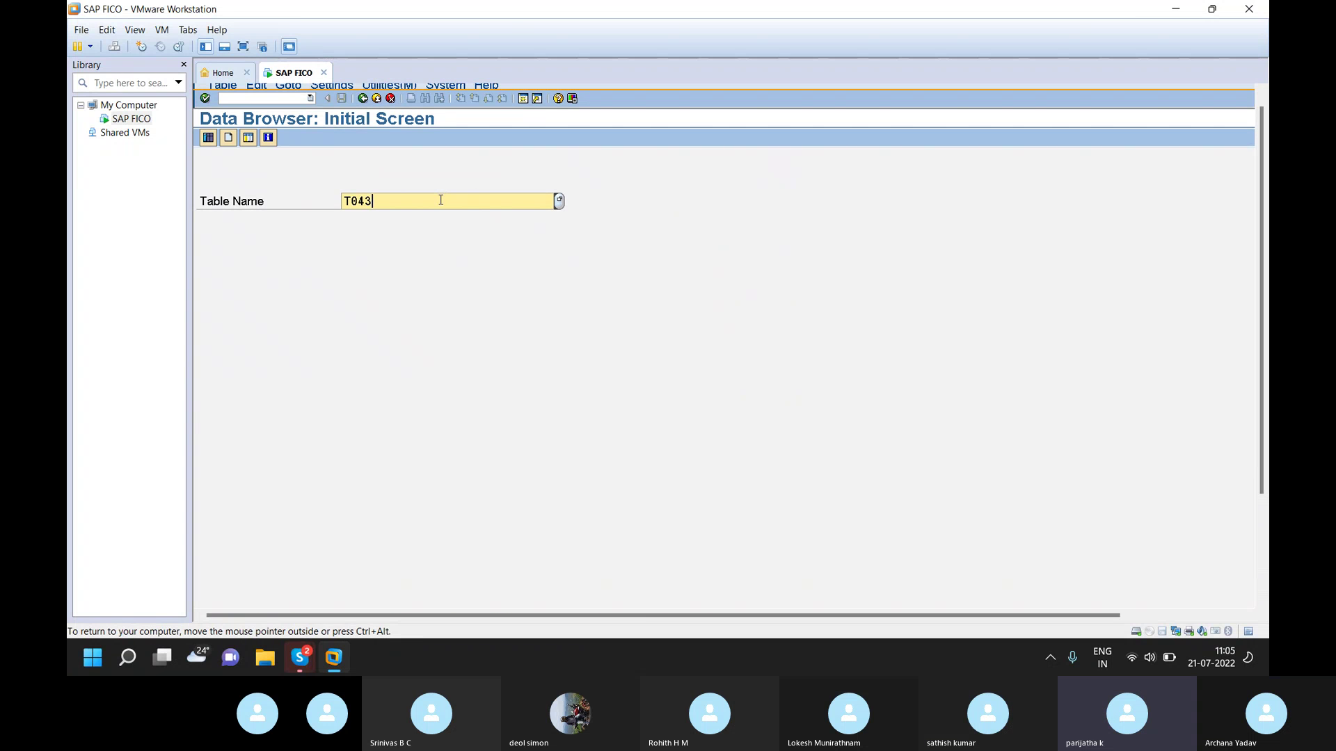
- Change the table to T043S and open its selection screen with BUKRS and TOGRU fields
type("S")
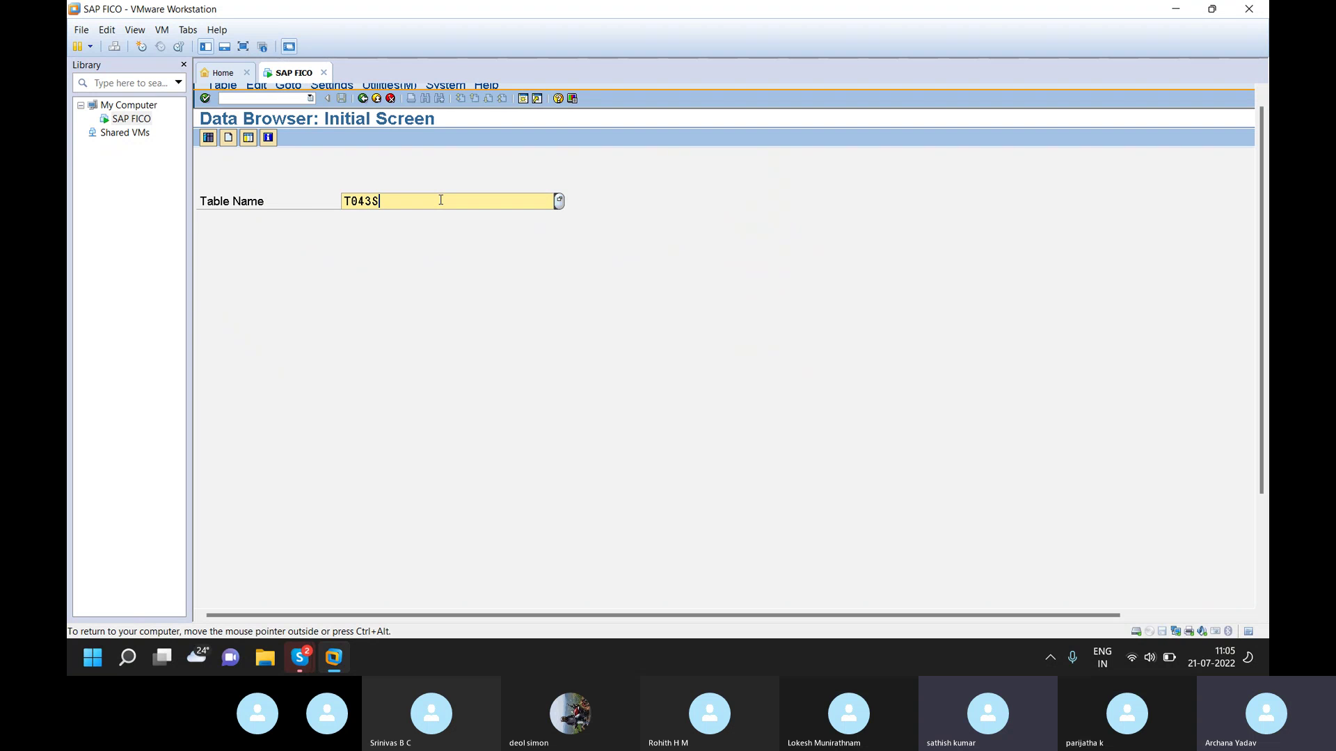
key("Return")
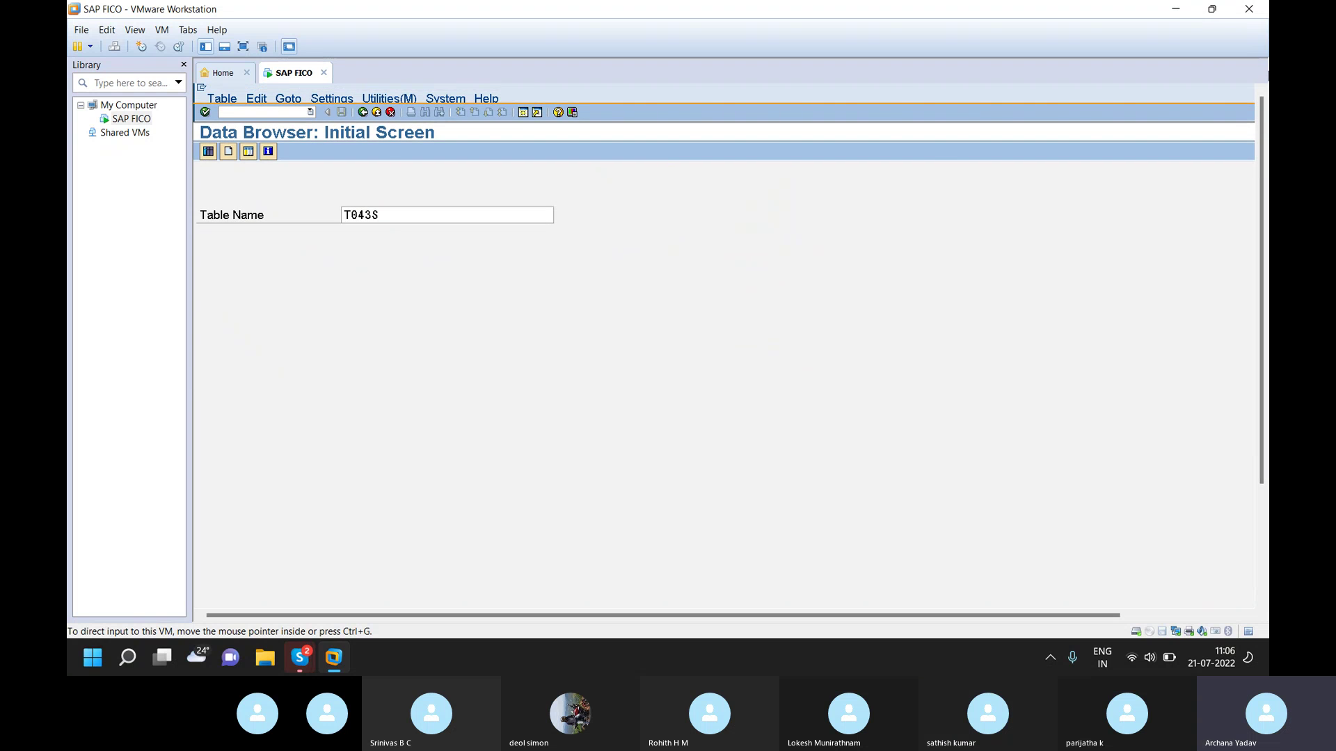
key("Return")
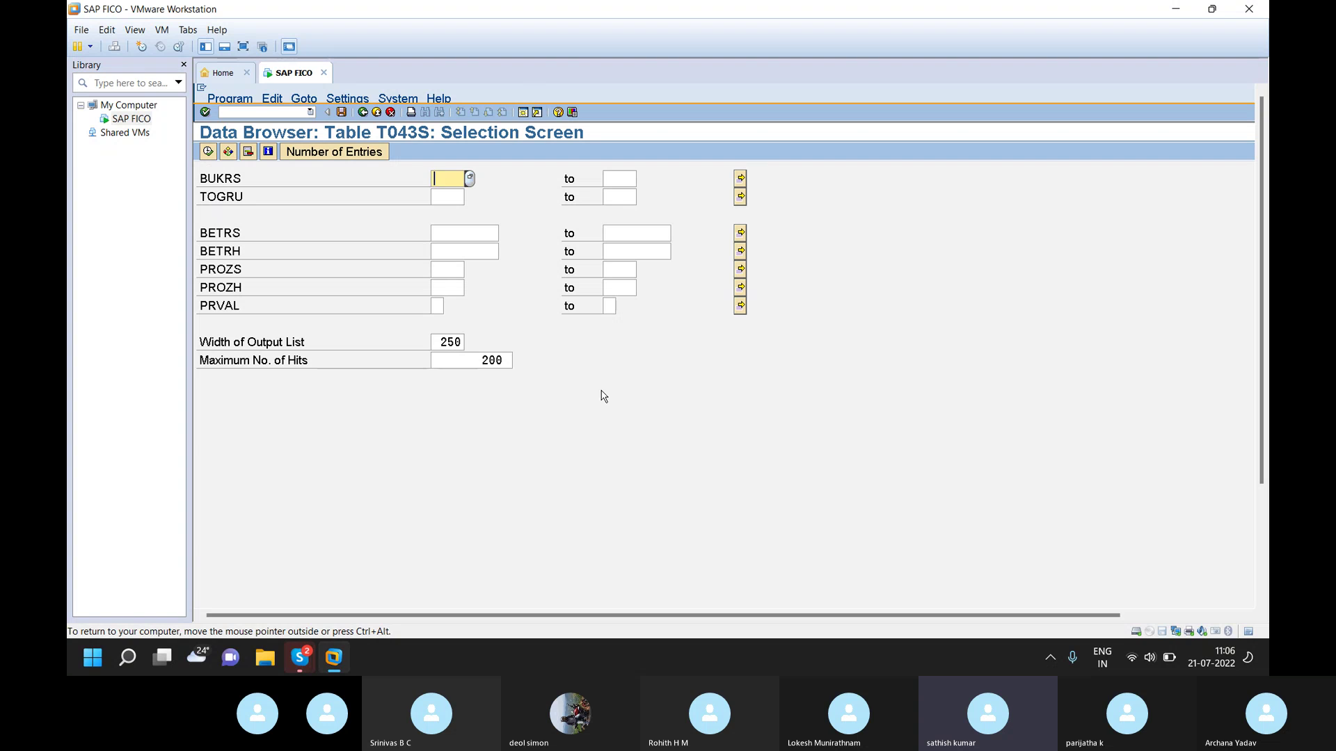
- Set the Data Browser keyword display to Field Label in the user parameters
left_click(355, 101)
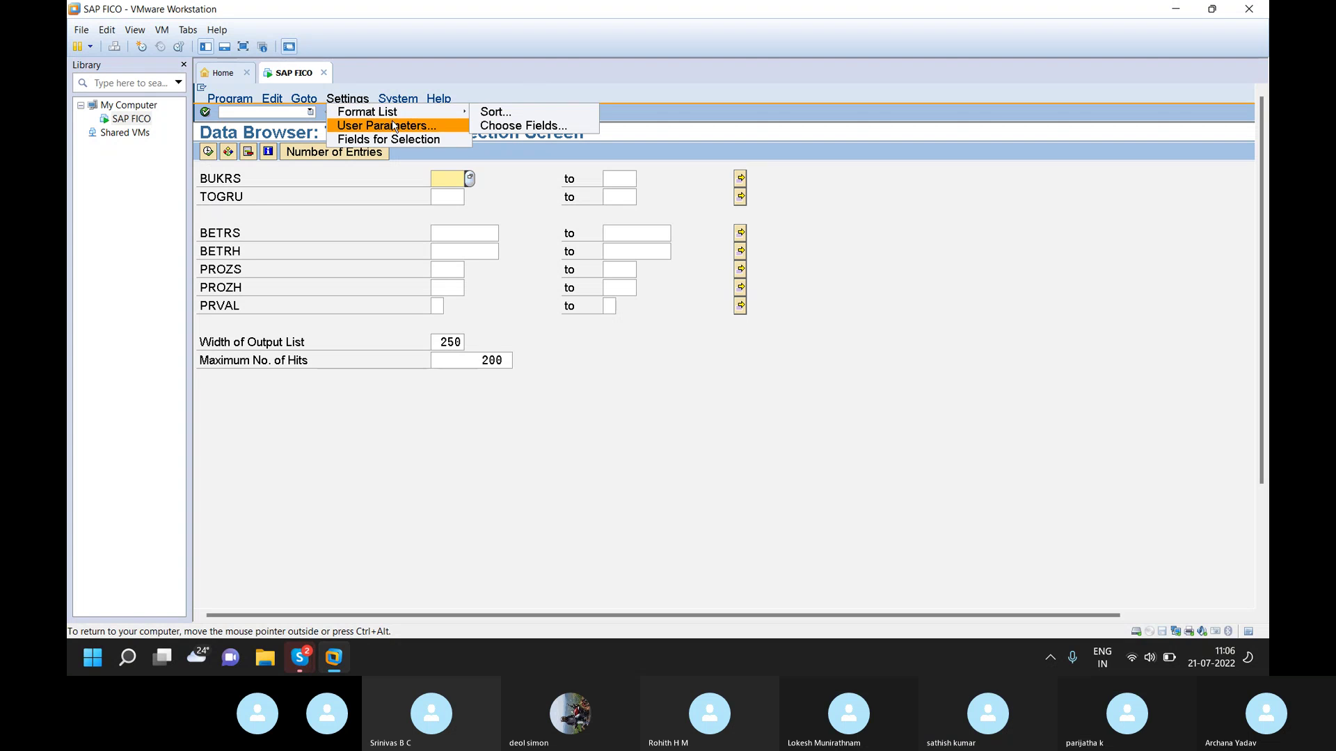
left_click(394, 126)
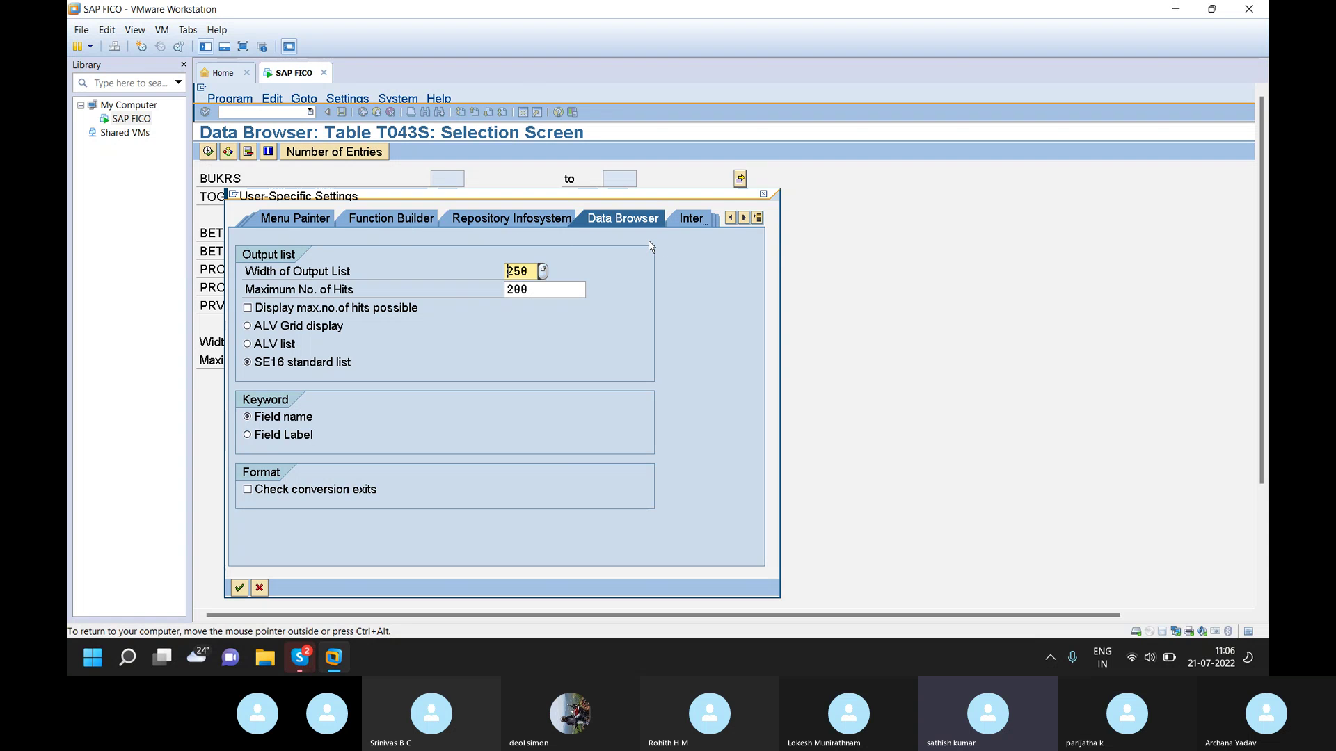
left_click(249, 435)
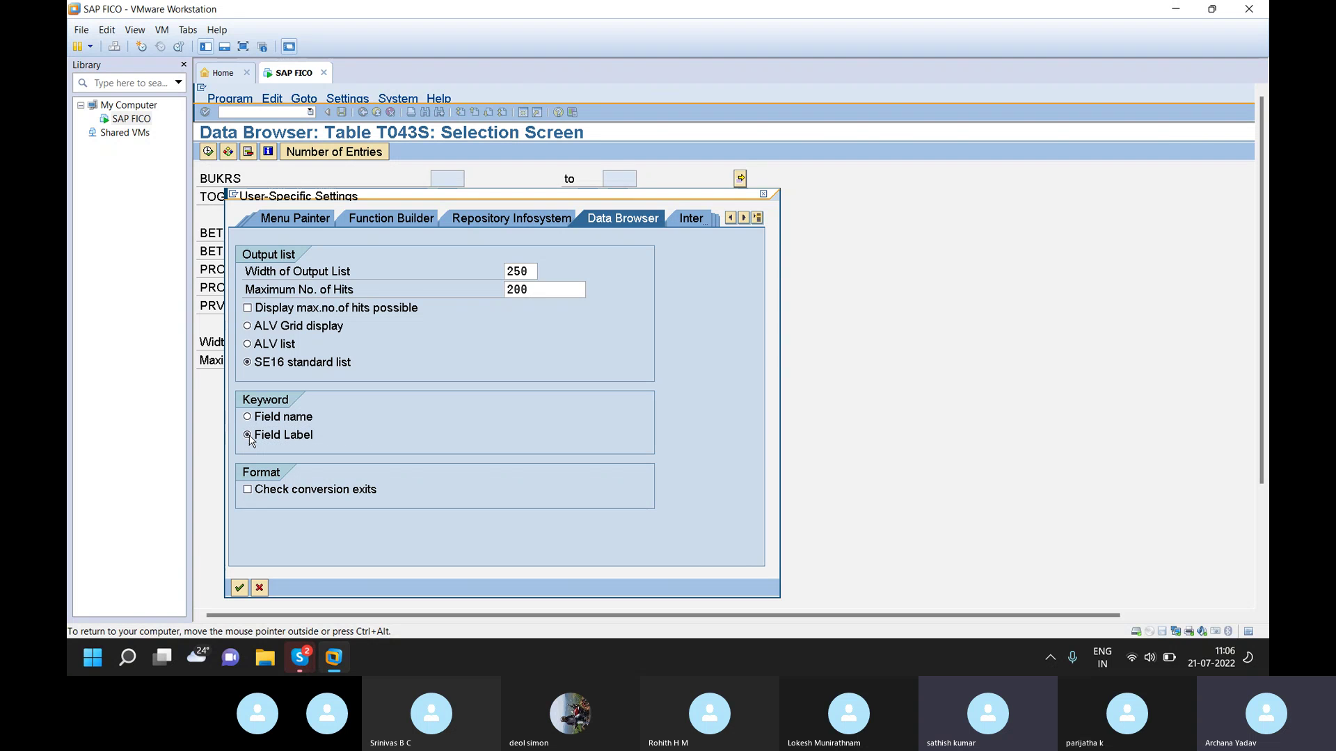
key("Return")
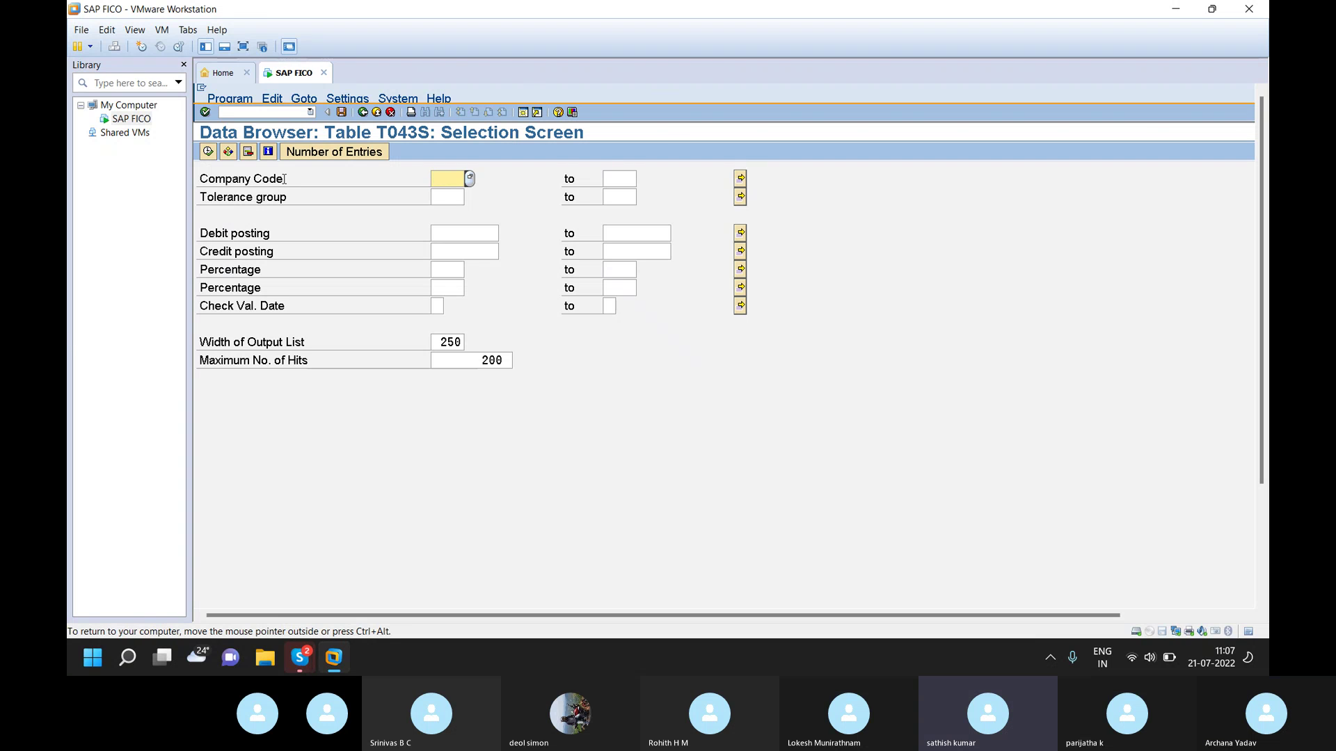
left_click(275, 111)
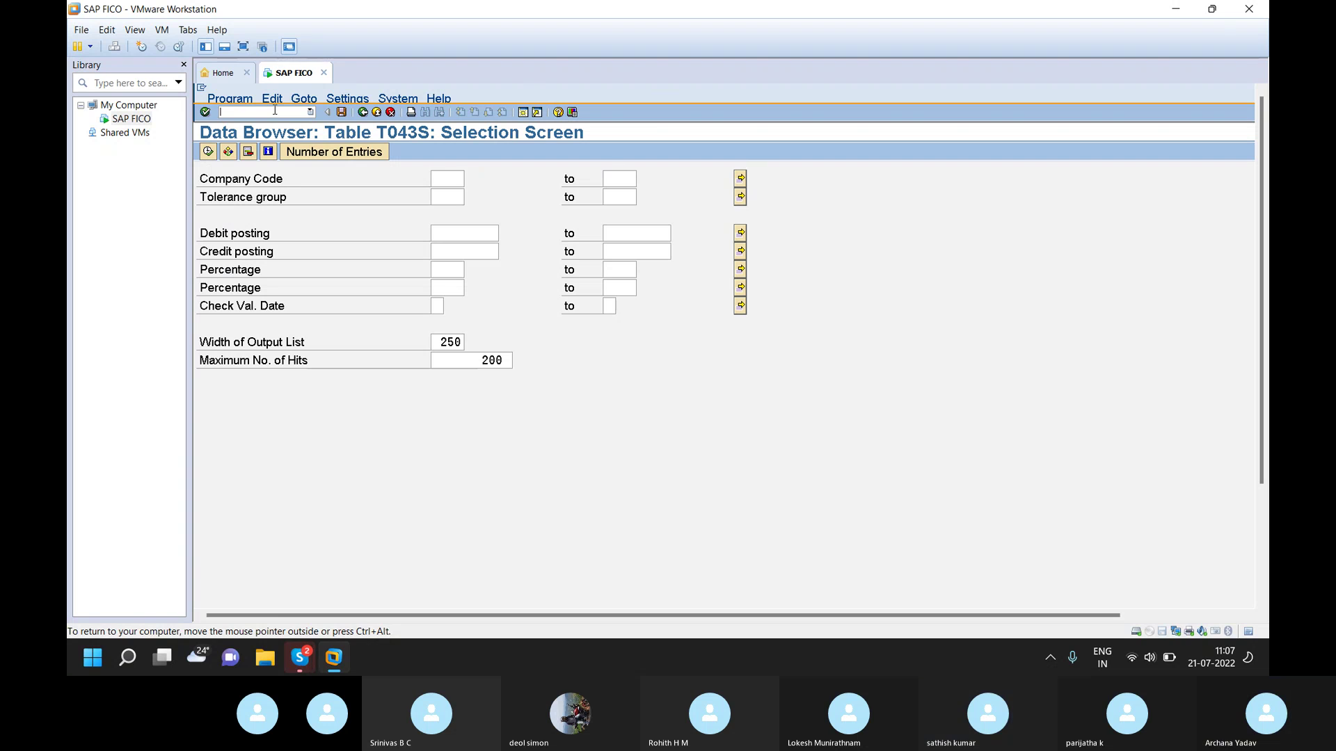
- Run /NOBA4 and position the user tolerance group list at group 5000
type("/")
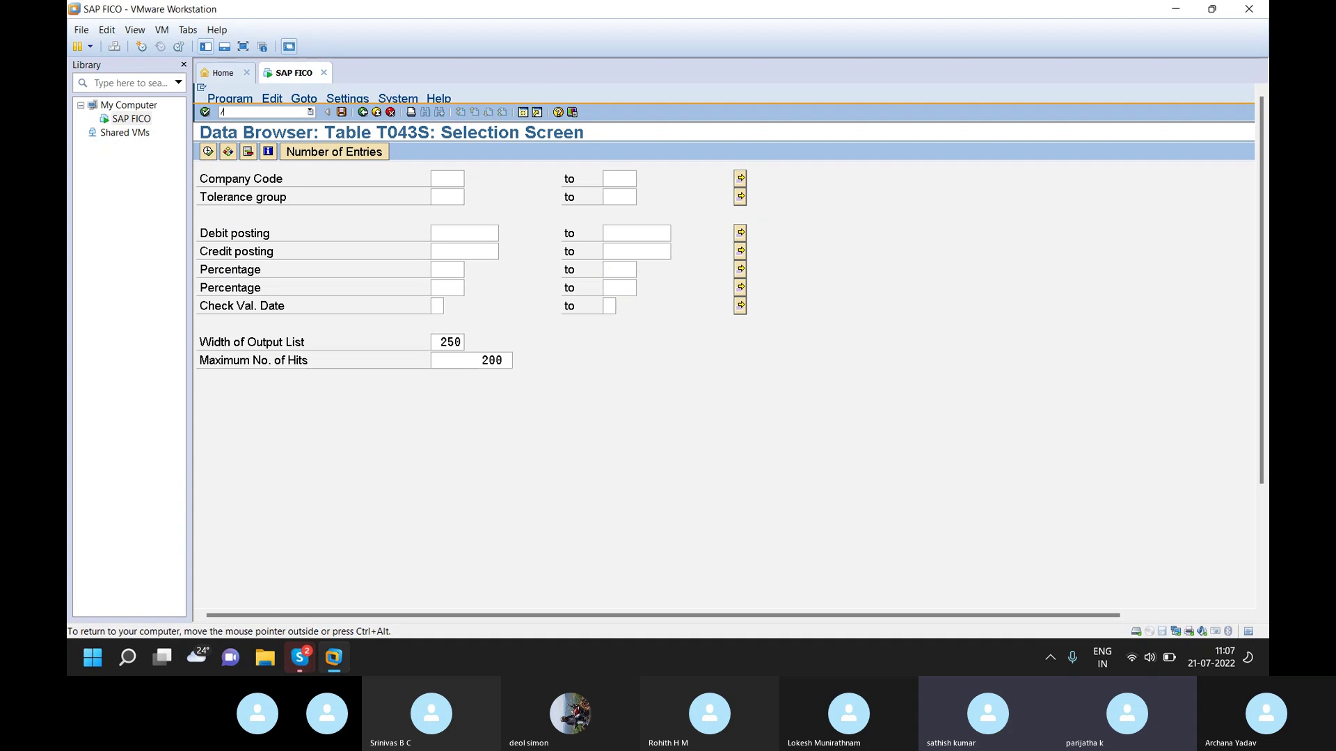
type("NOBA4")
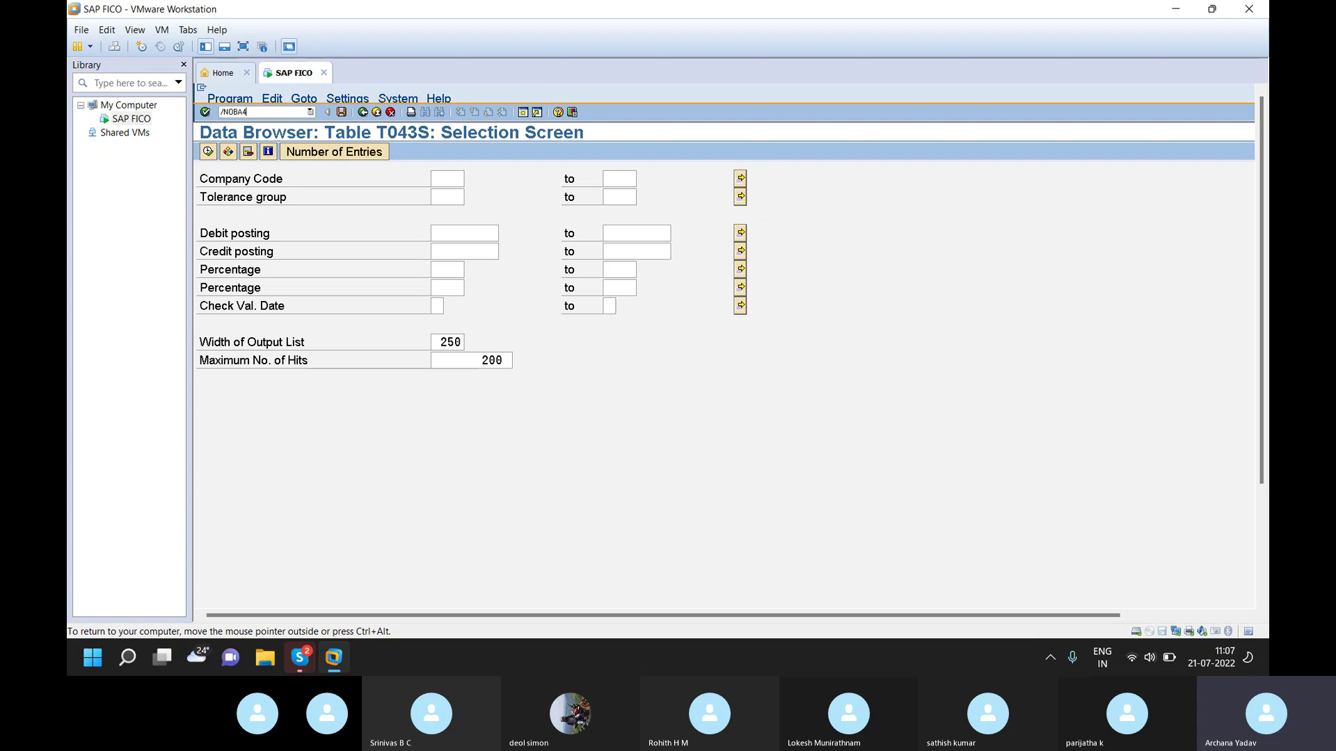
key("Return")
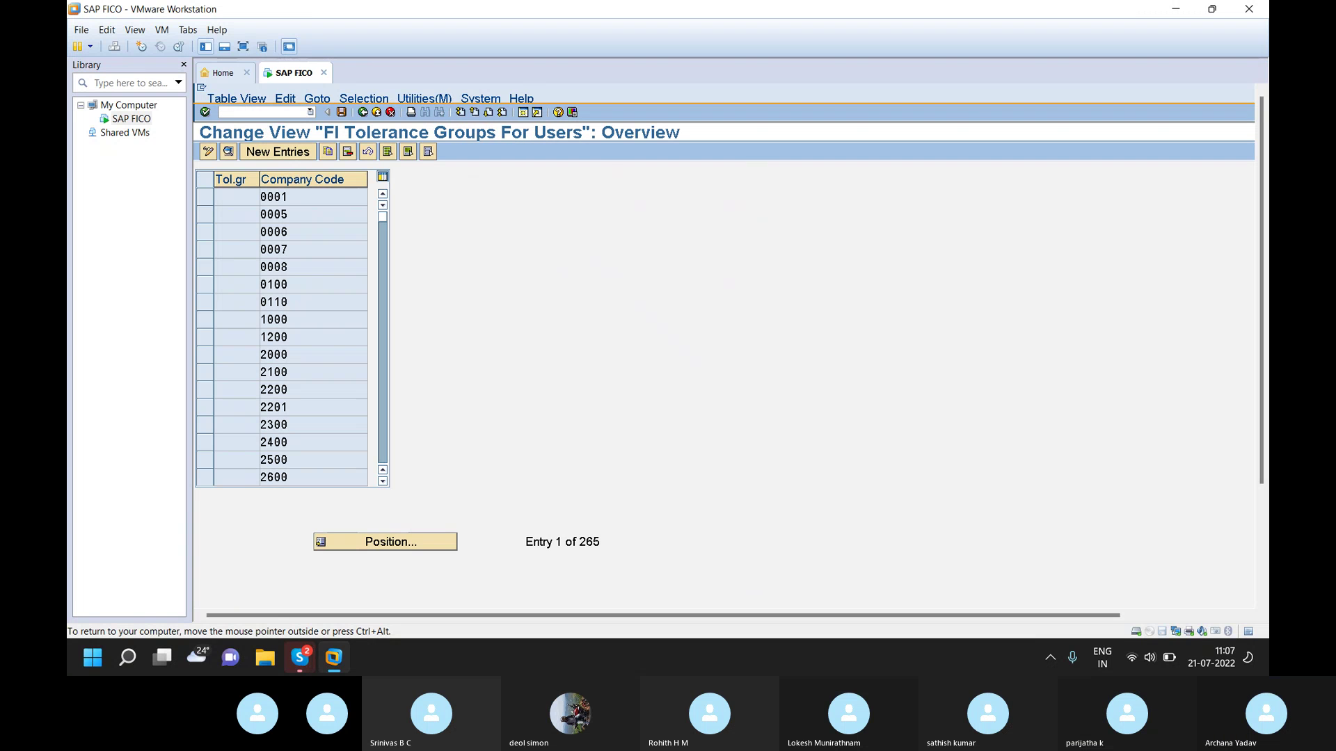
left_click(402, 546)
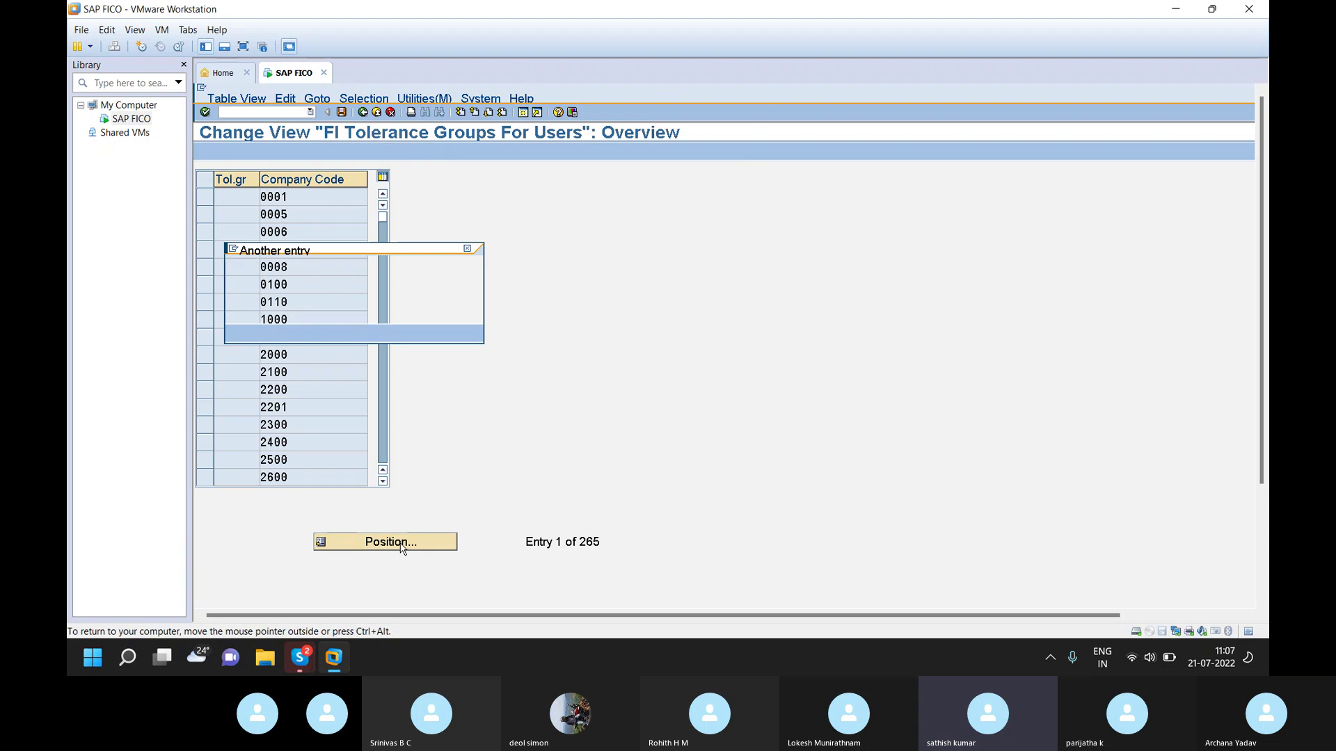
type("5000")
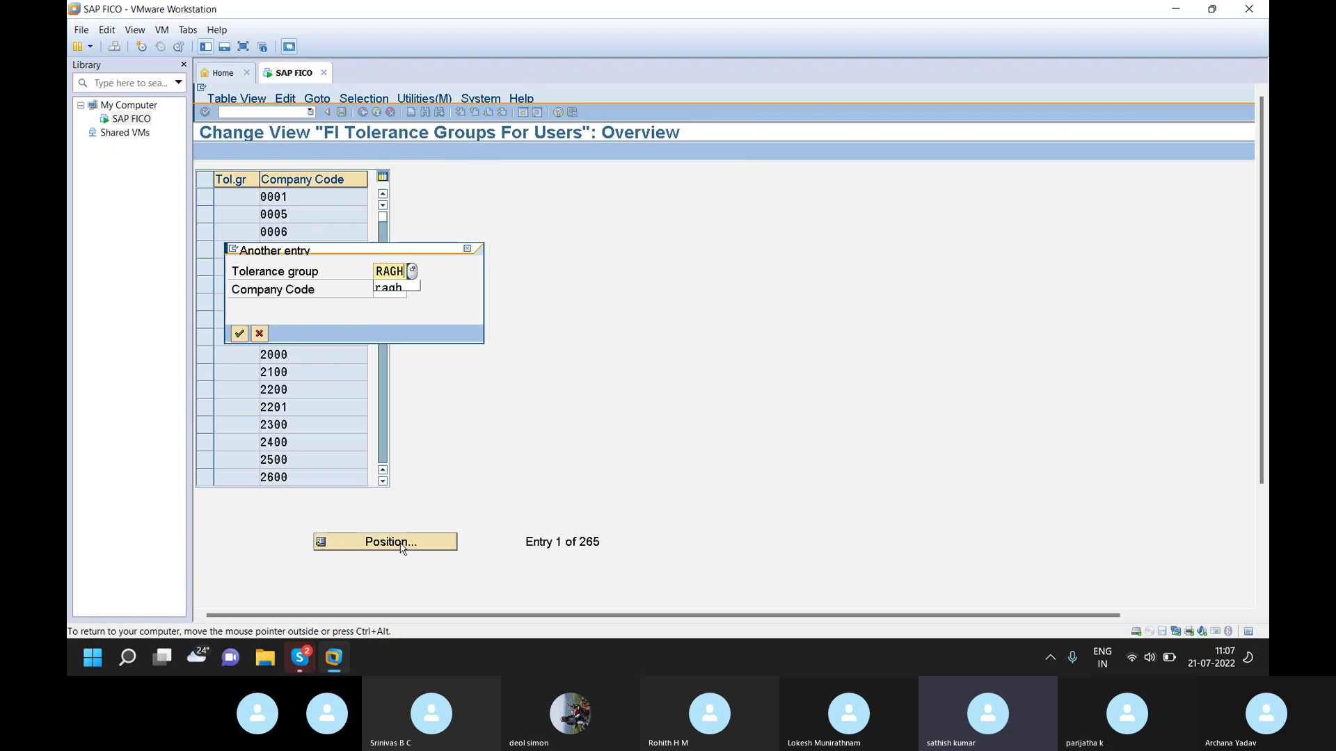
key("Return")
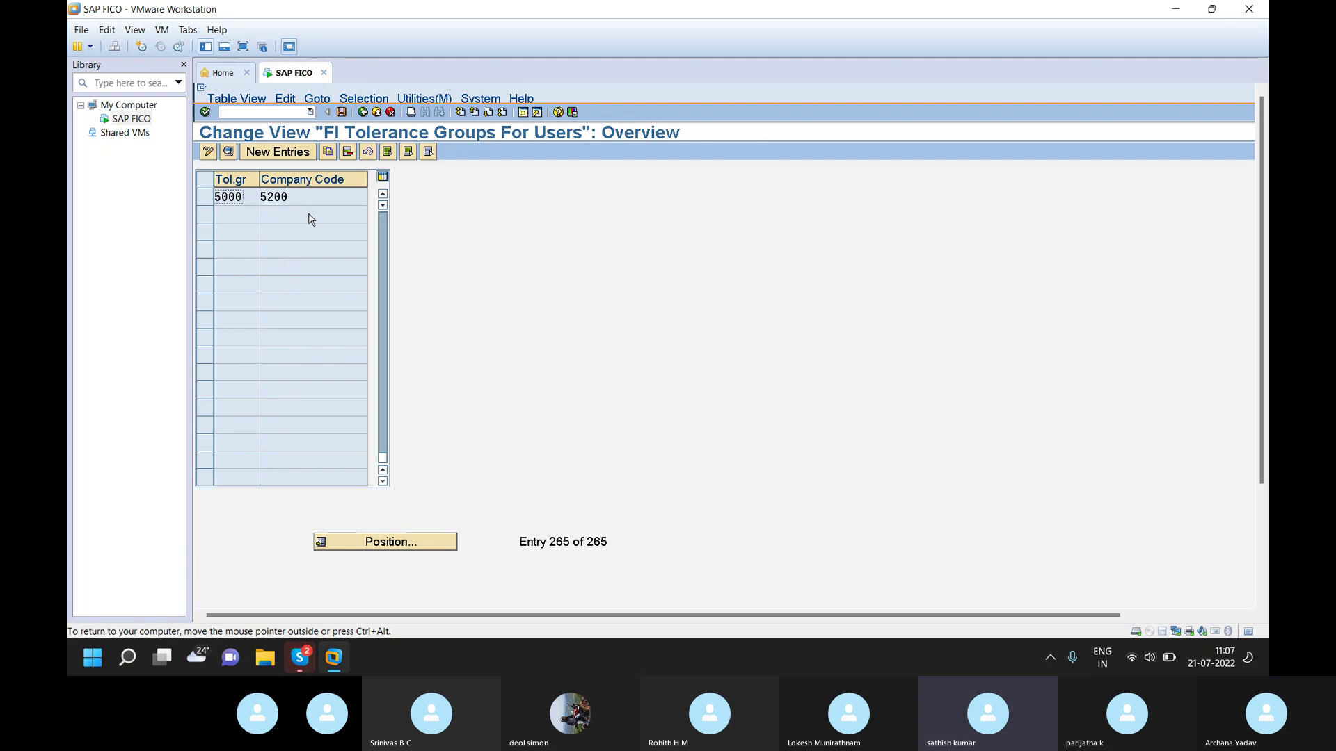
- Position the list on company code RAGH and open its tolerance details
left_click(427, 550)
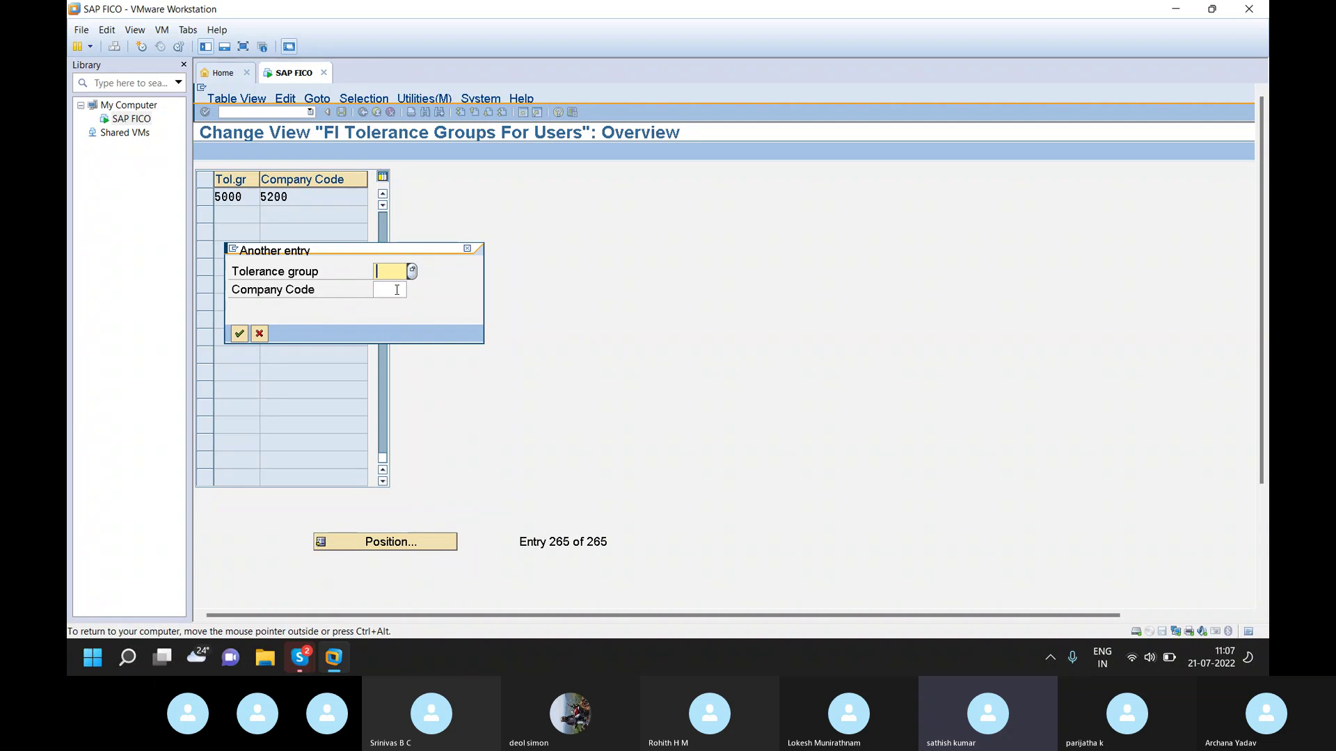
left_click(397, 289)
type("RAGH")
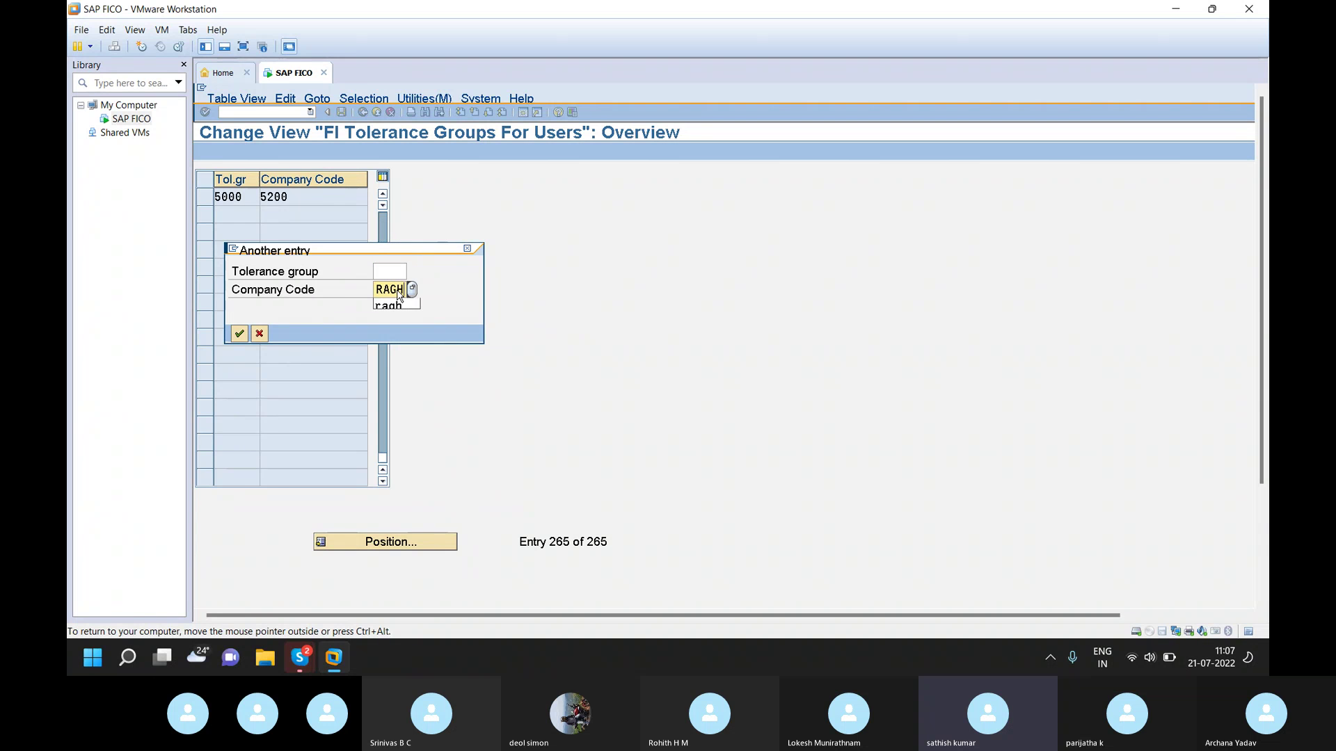
key("Return")
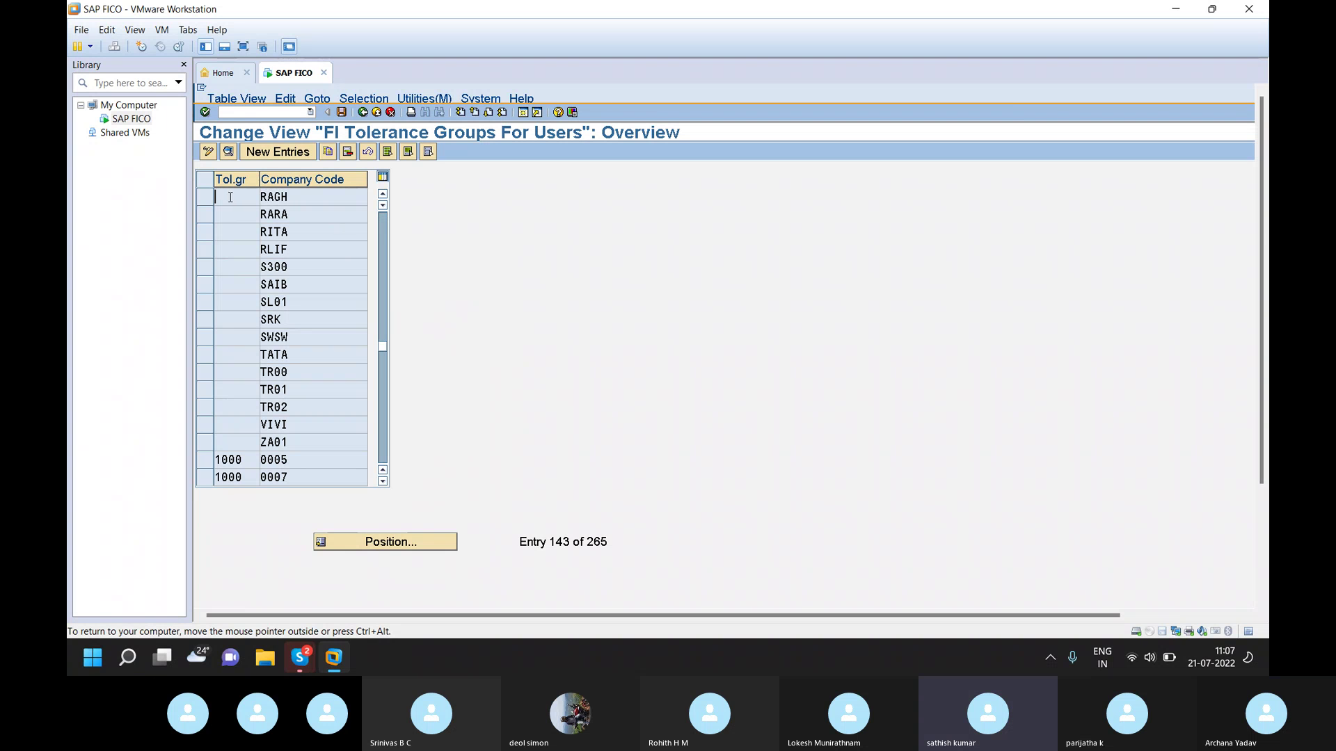
double_click(274, 196)
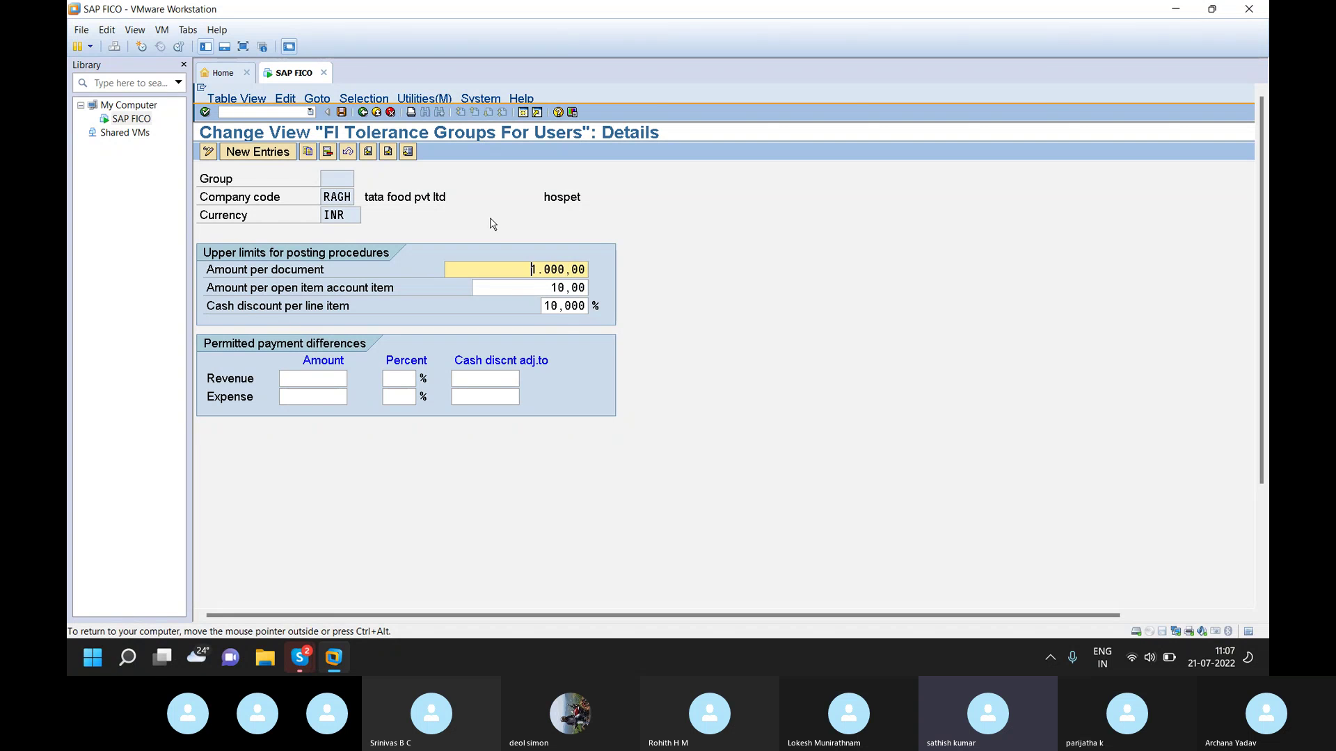
- Change RAGH's amount per document to 999999 and save under the proposed customizing request
left_click(566, 270)
key("BackSpace")
key("BackSpace")
key("BackSpace")
key("BackSpace")
key("BackSpace")
key("BackSpace")
key("BackSpace")
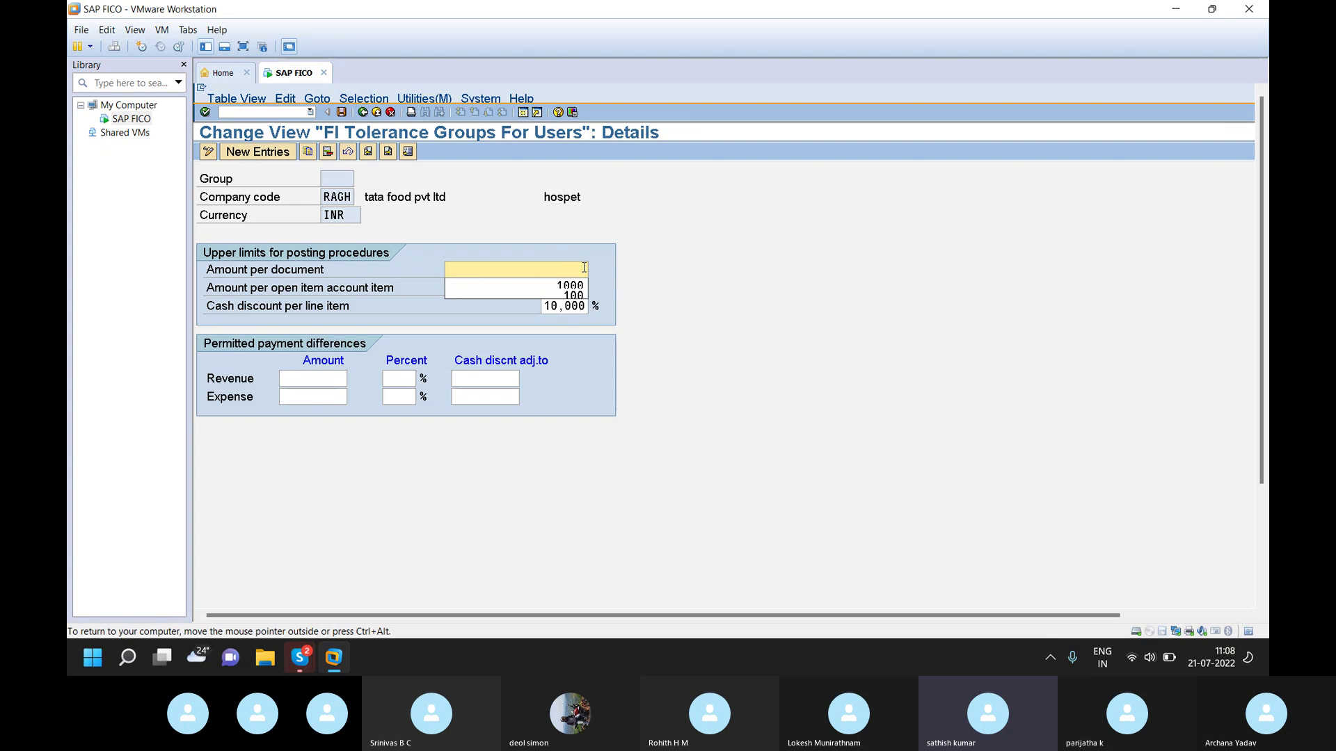
type("999999")
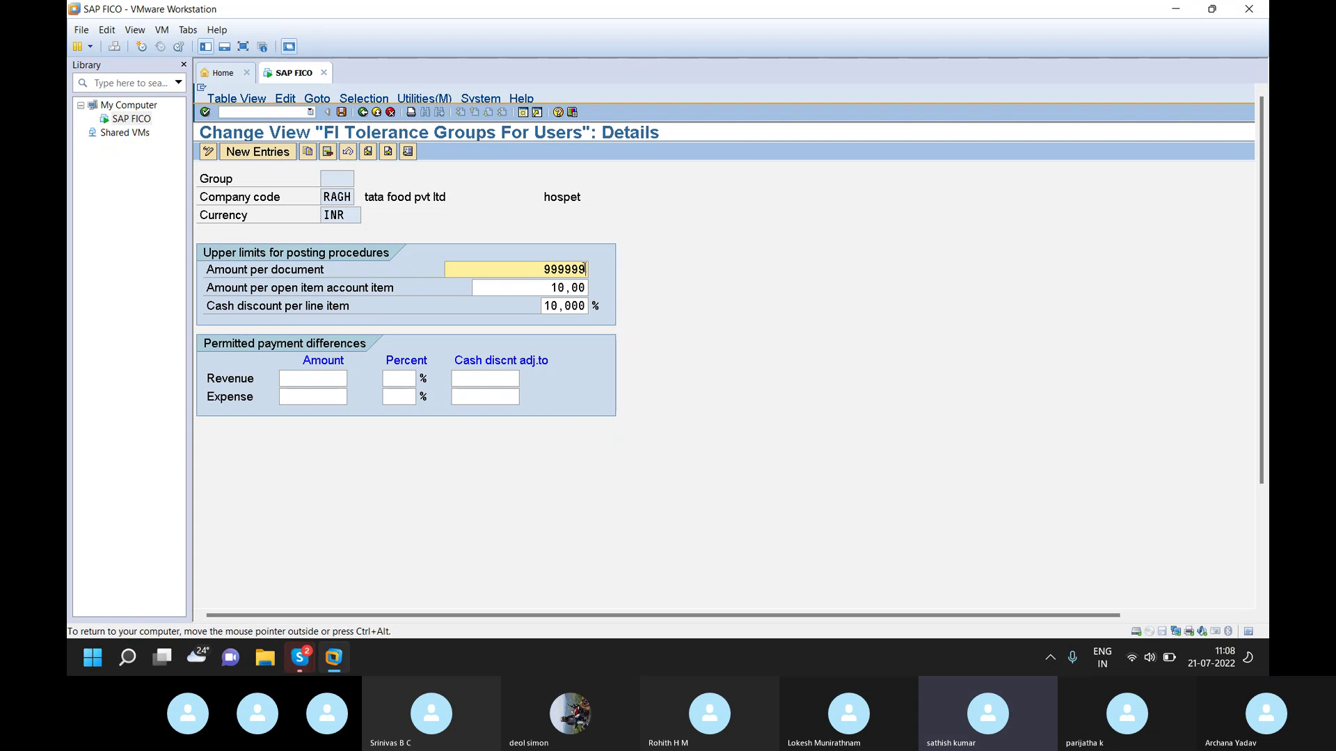
left_click(341, 114)
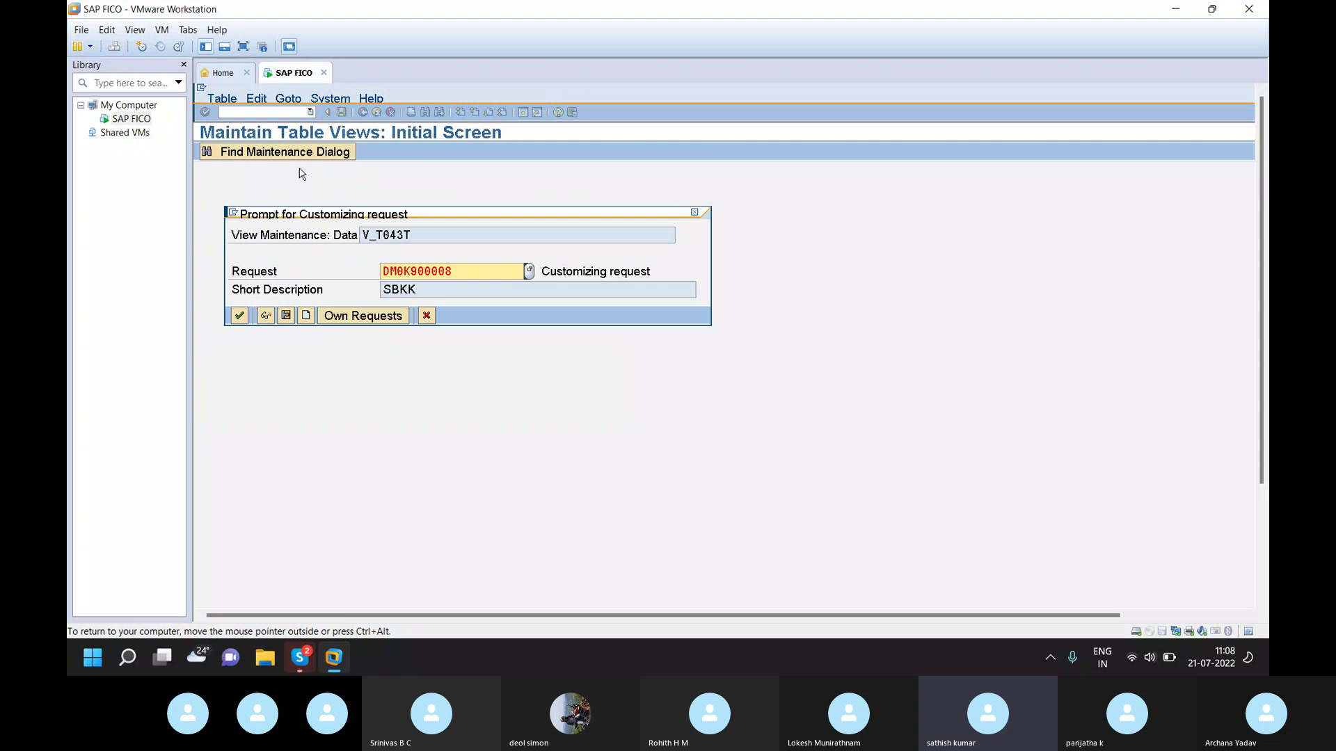
left_click(236, 318)
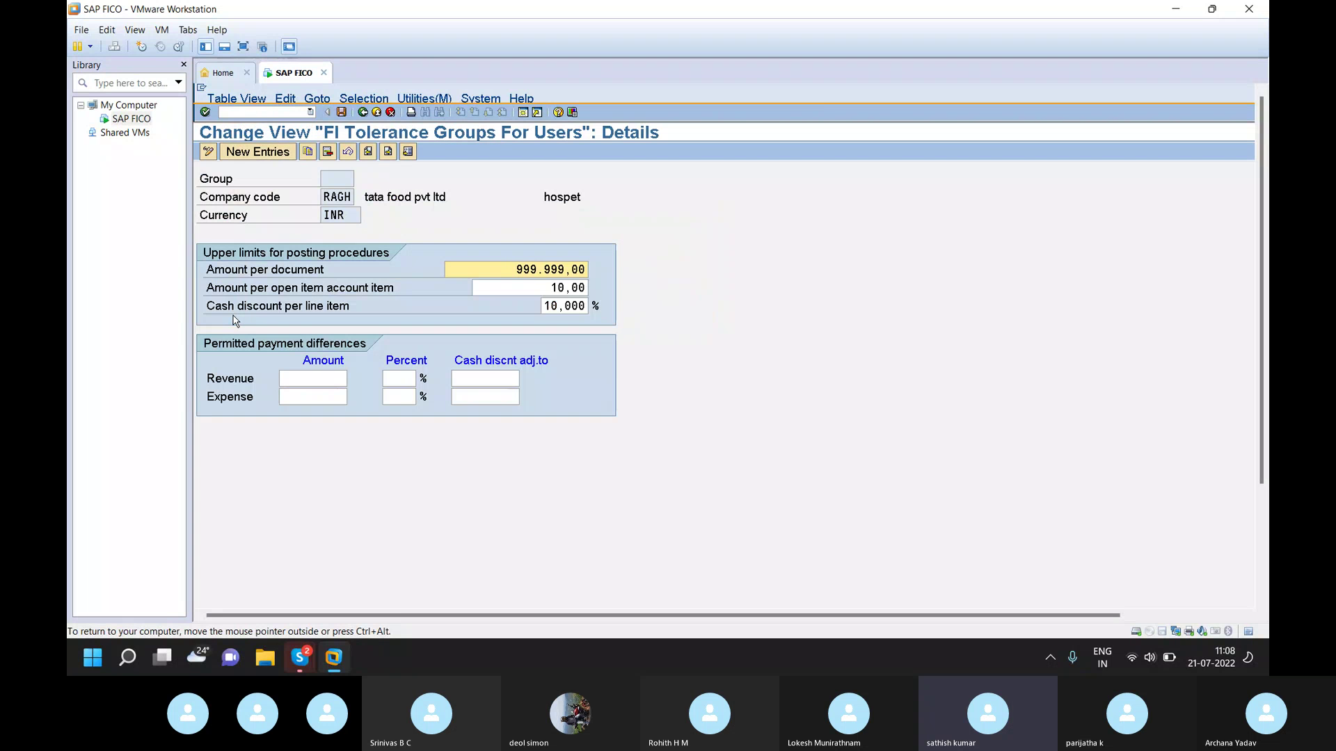
left_click(268, 111)
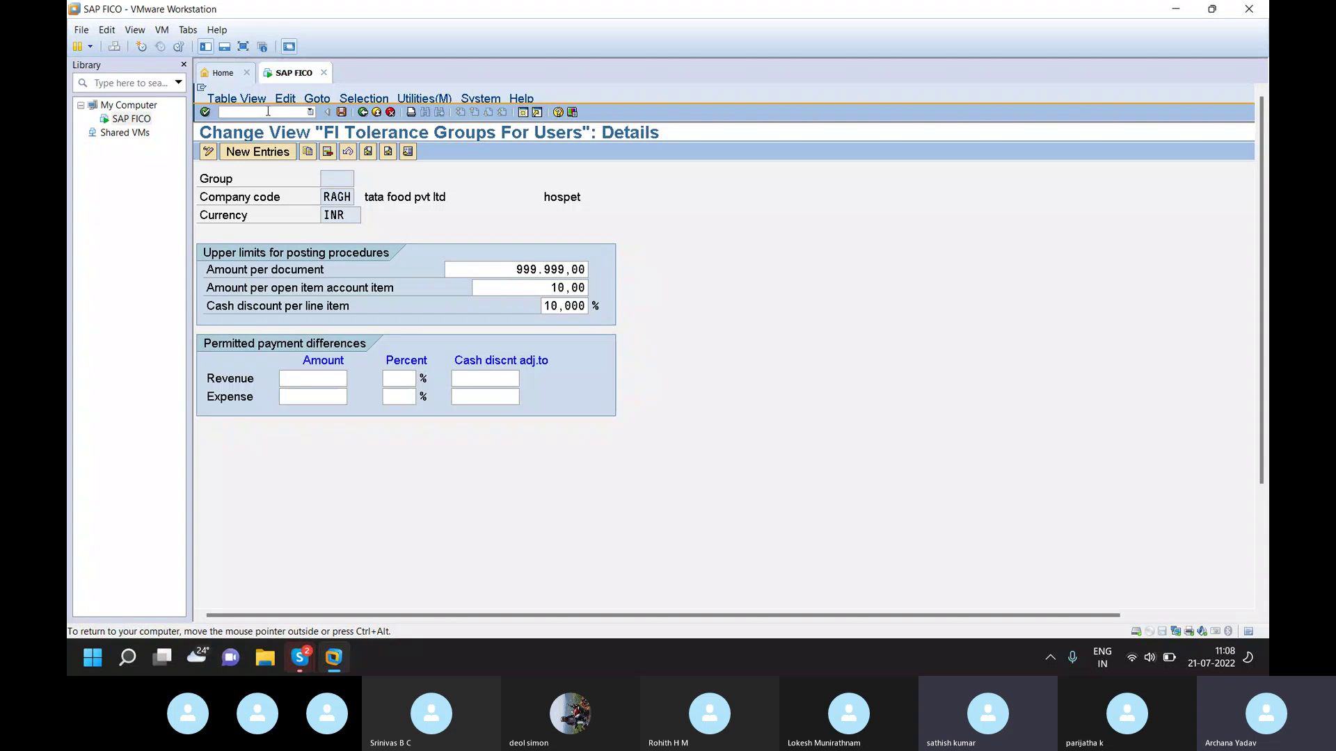
type("/")
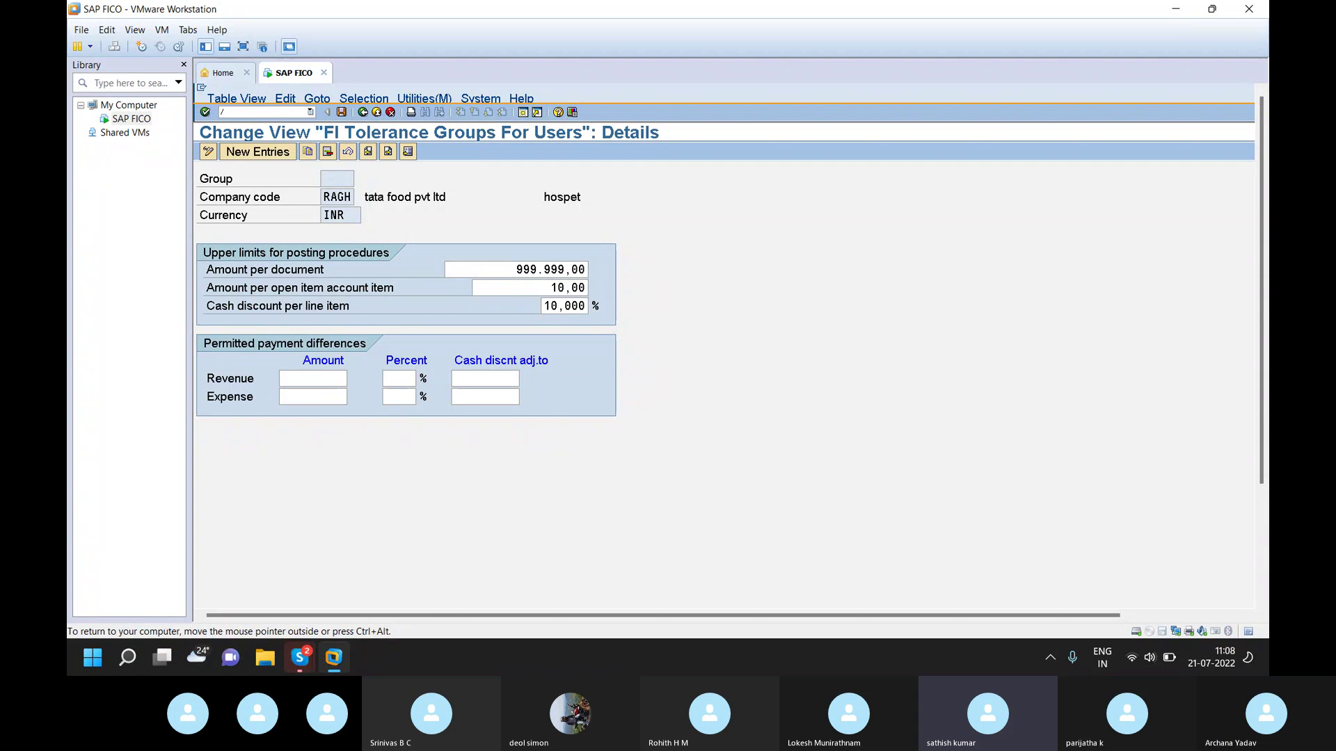
type("NOBA0")
- Open the OBA0 G/L account tolerance groups and jump to company code RAGH
key("Return")
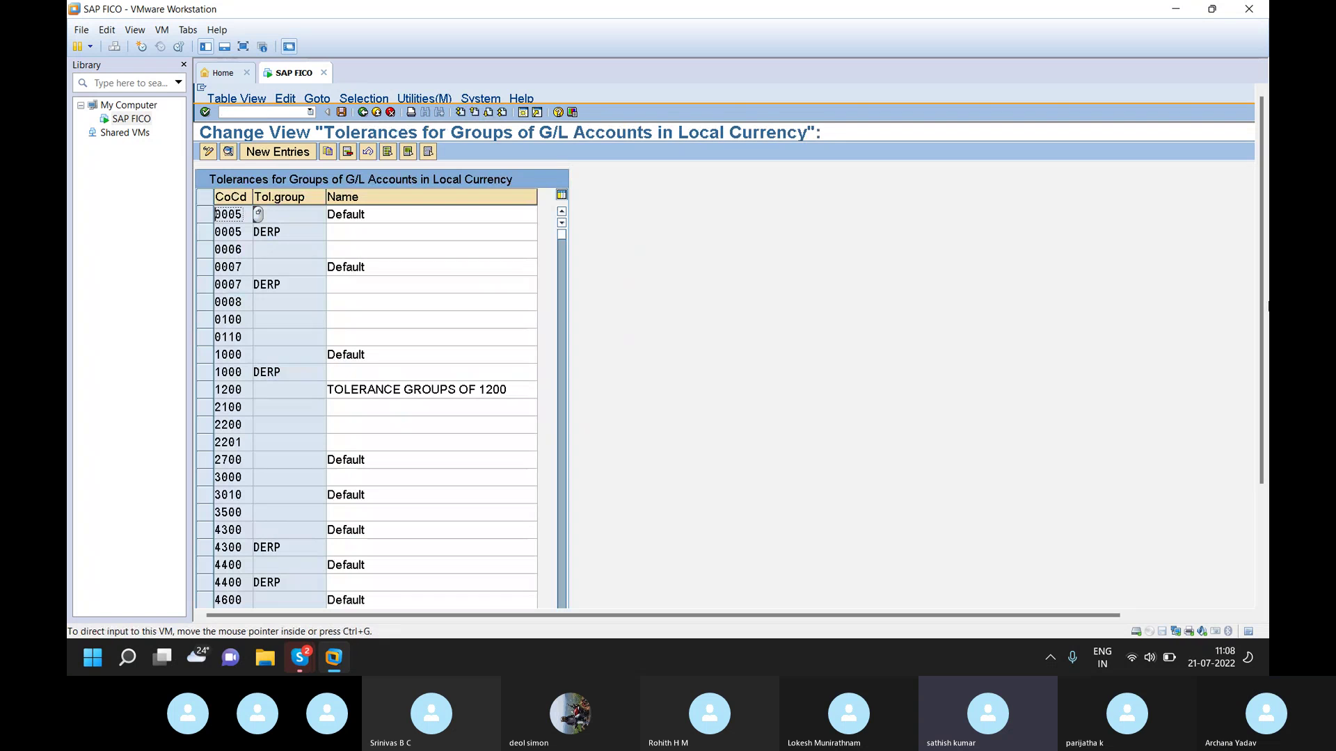
left_click_drag(1261, 296, 1228, 441)
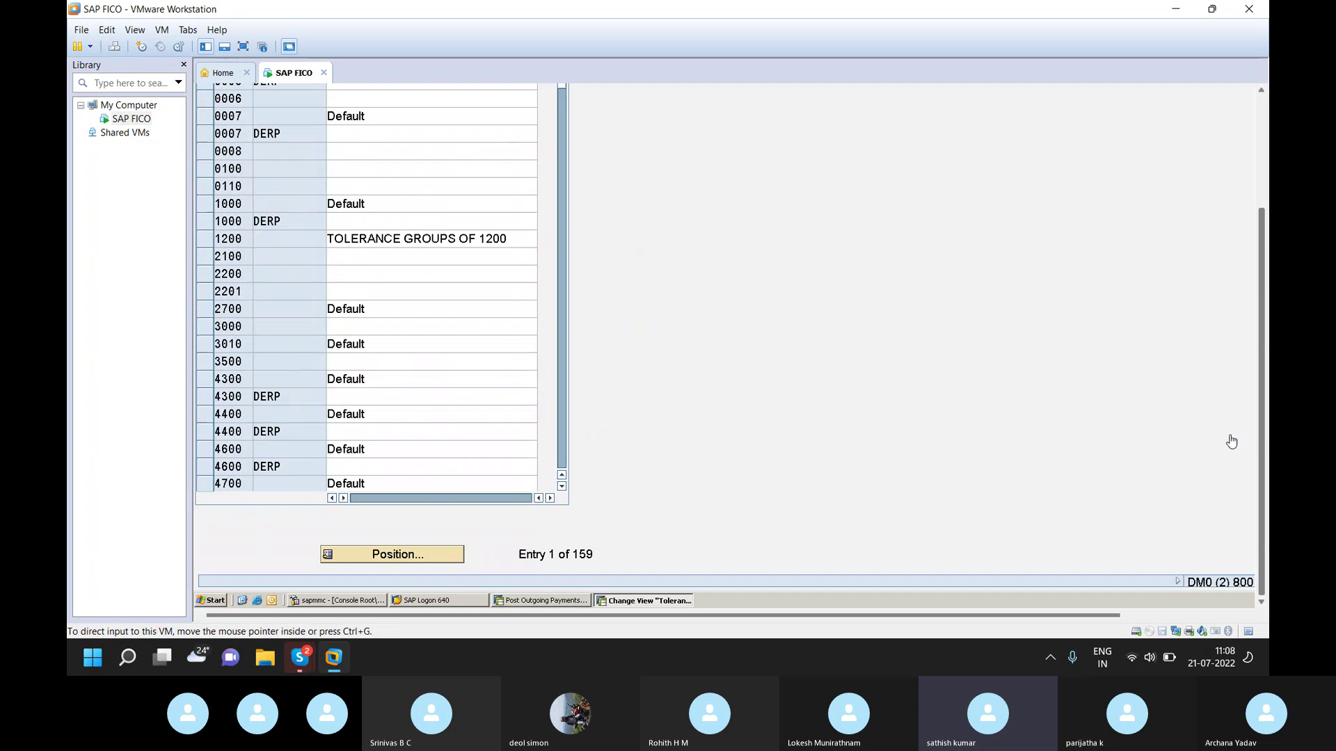
left_click(397, 555)
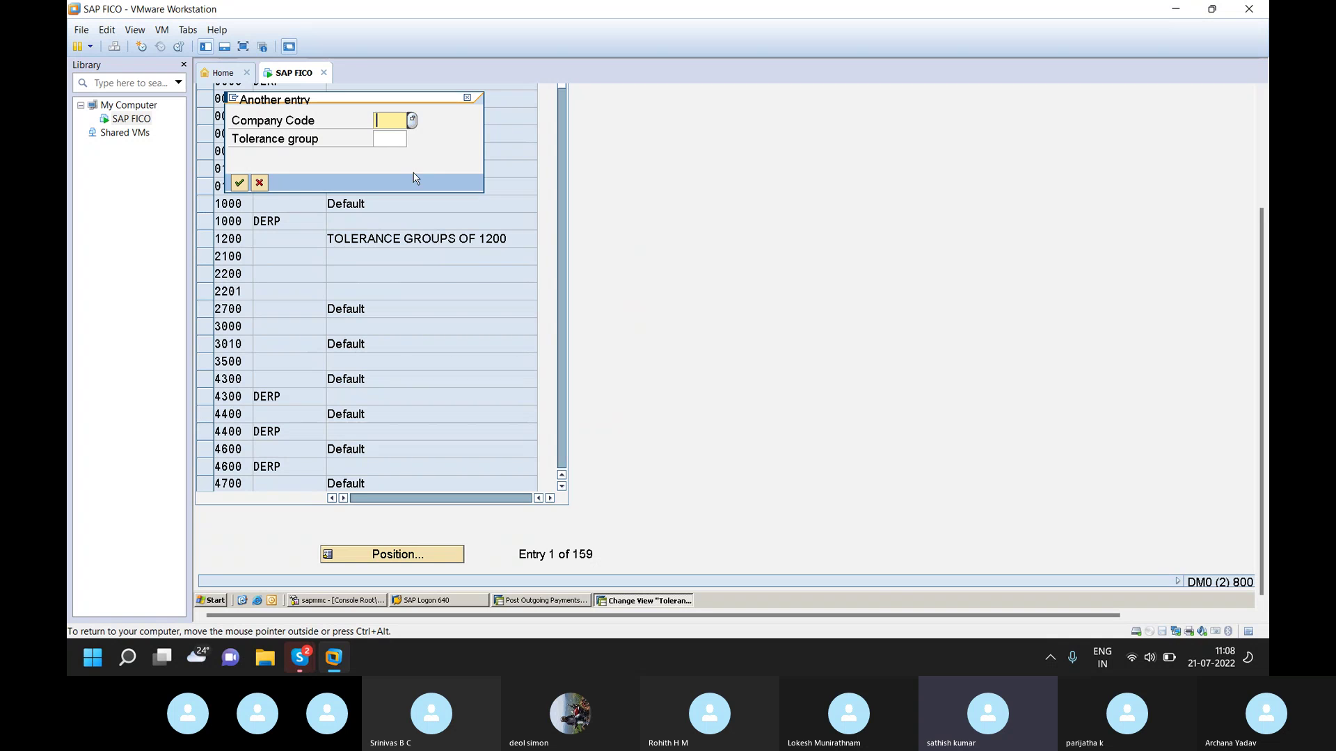
type("RAGH")
key("Return")
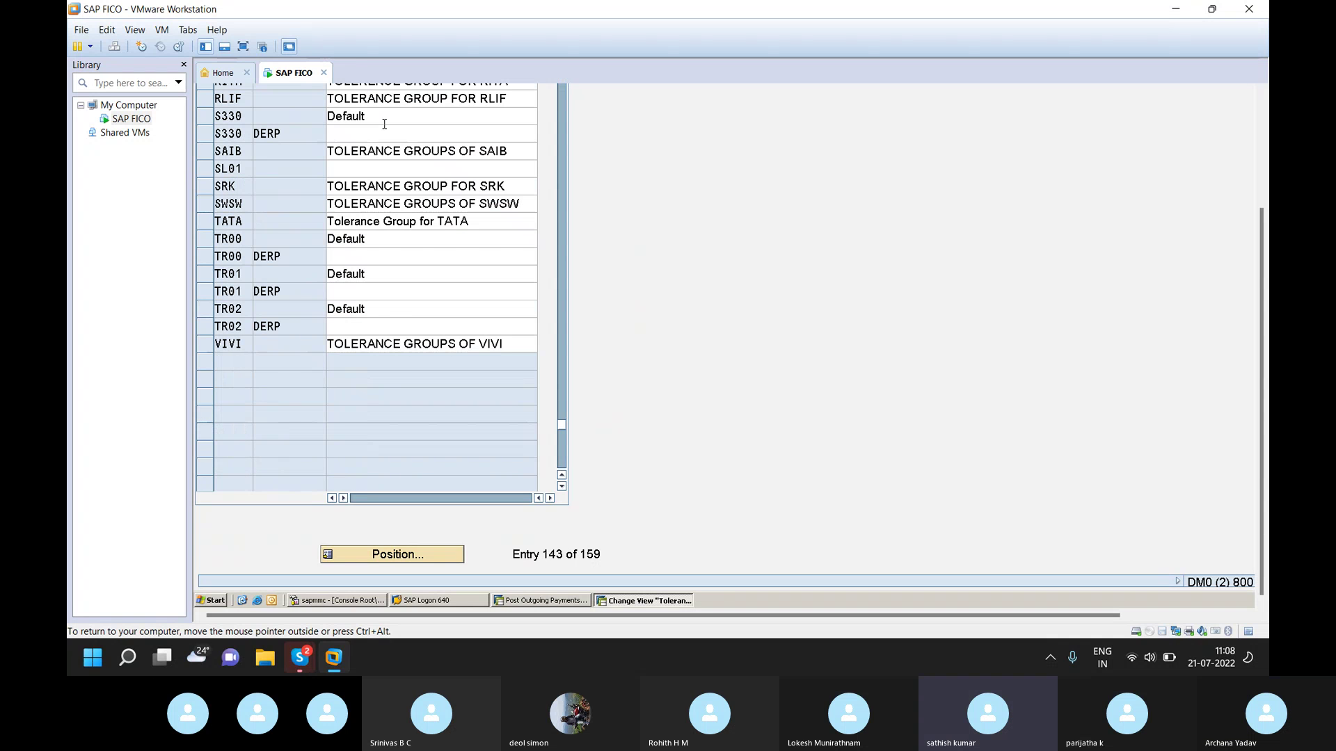
left_click(384, 120)
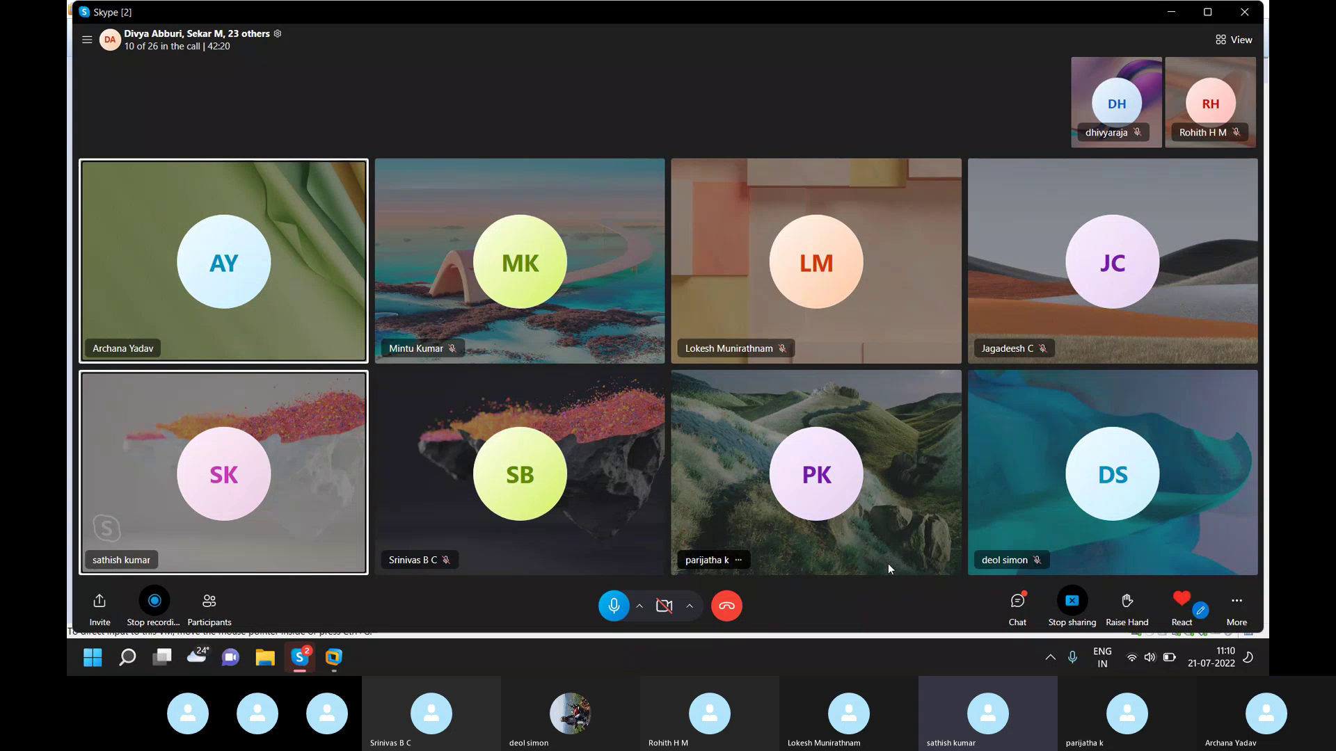
- End the Skype screen share by confirming Stop sharing
left_click(1075, 603)
left_click(1071, 603)
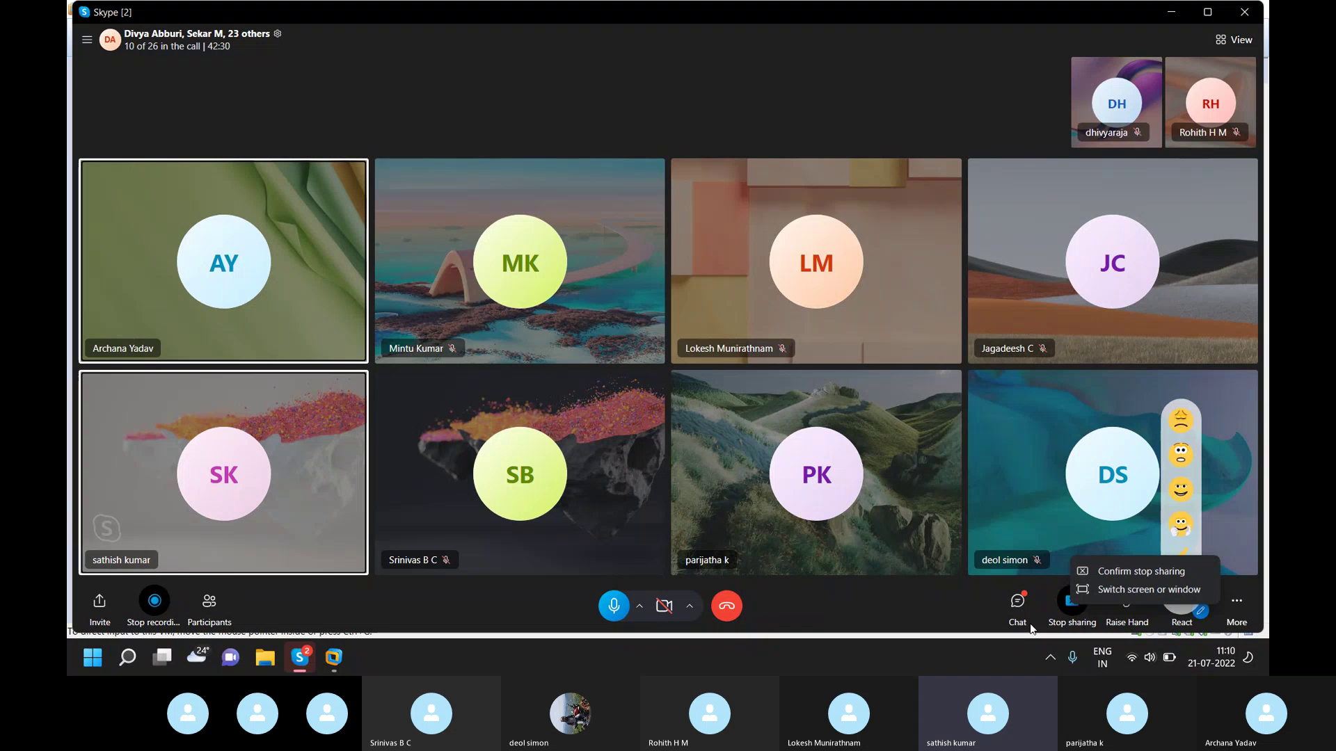
left_click(1067, 608)
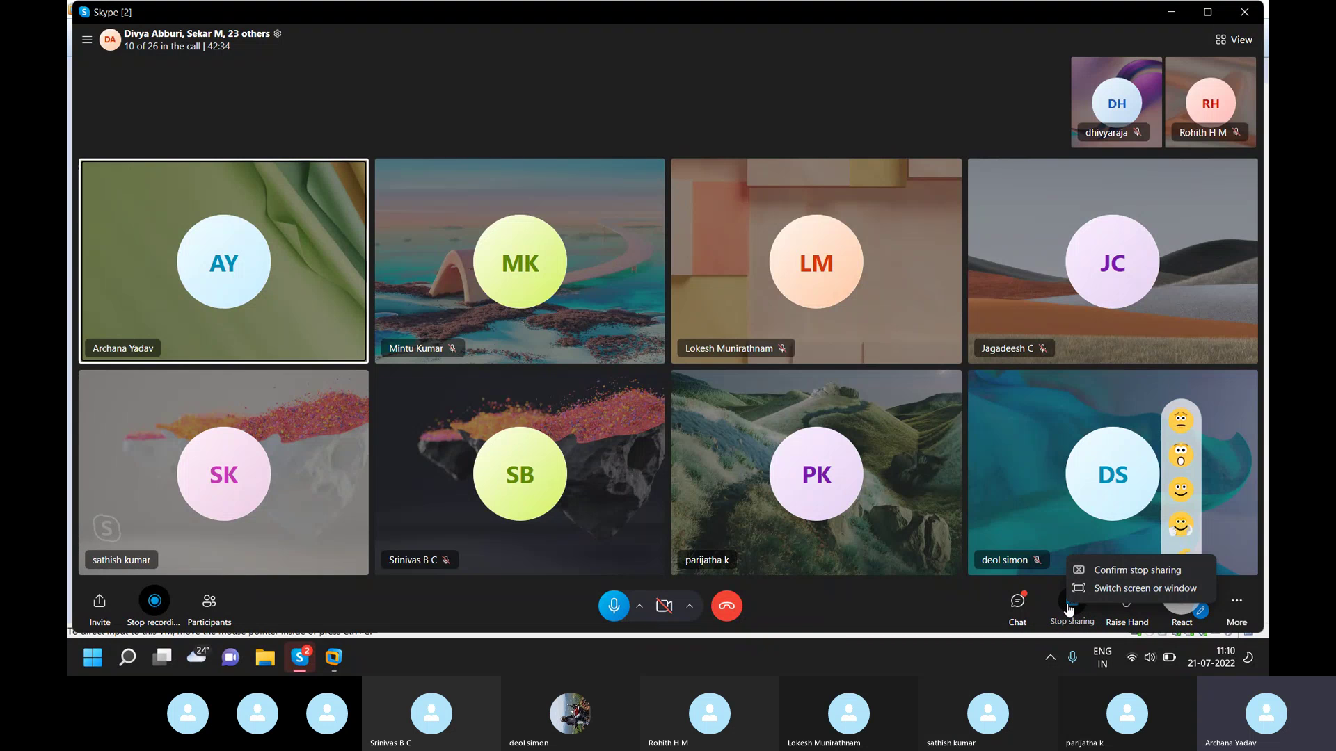
left_click(927, 98)
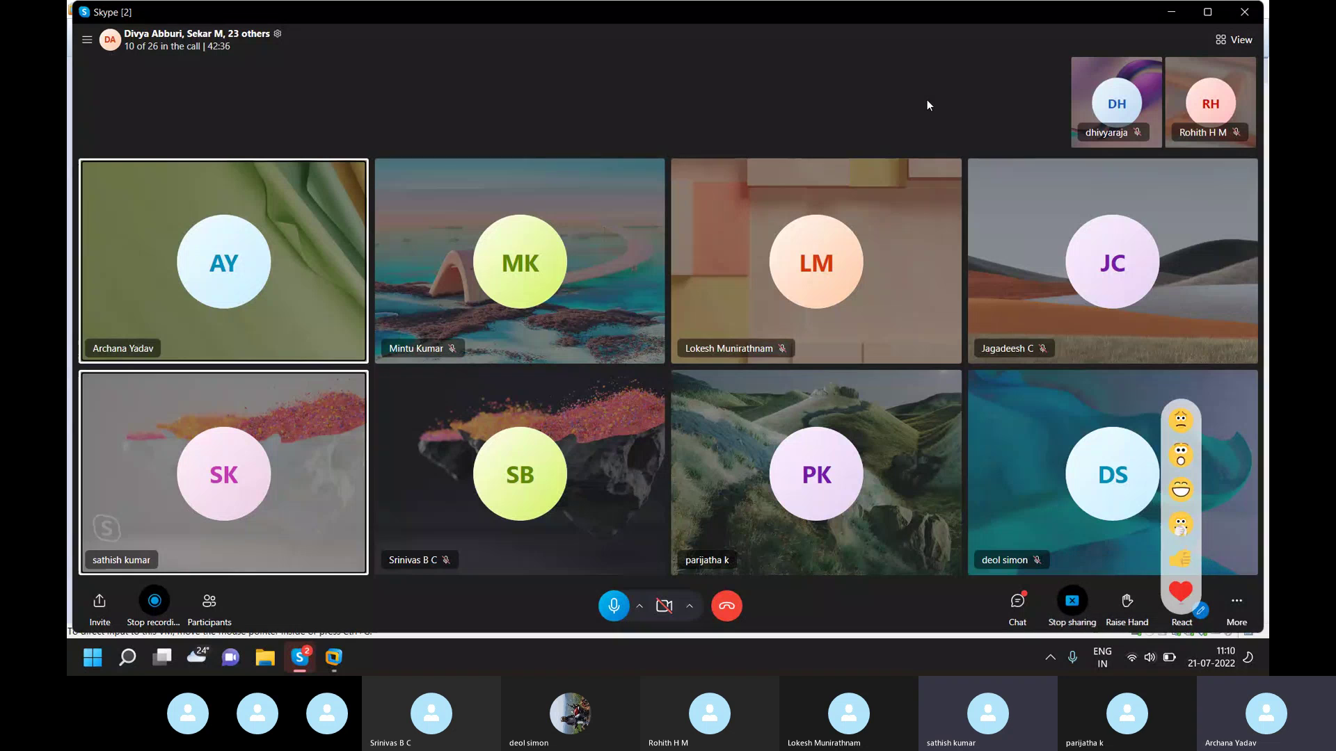
left_click(1080, 603)
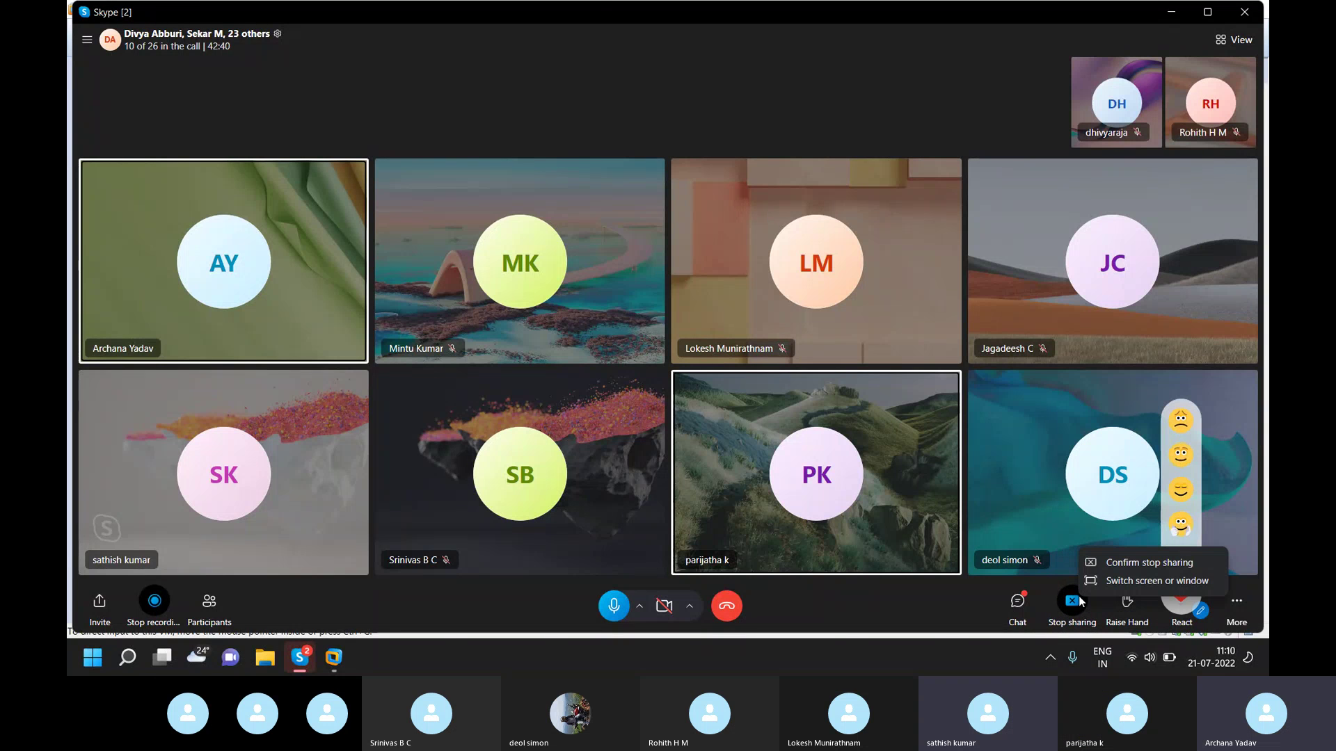
left_click(1159, 567)
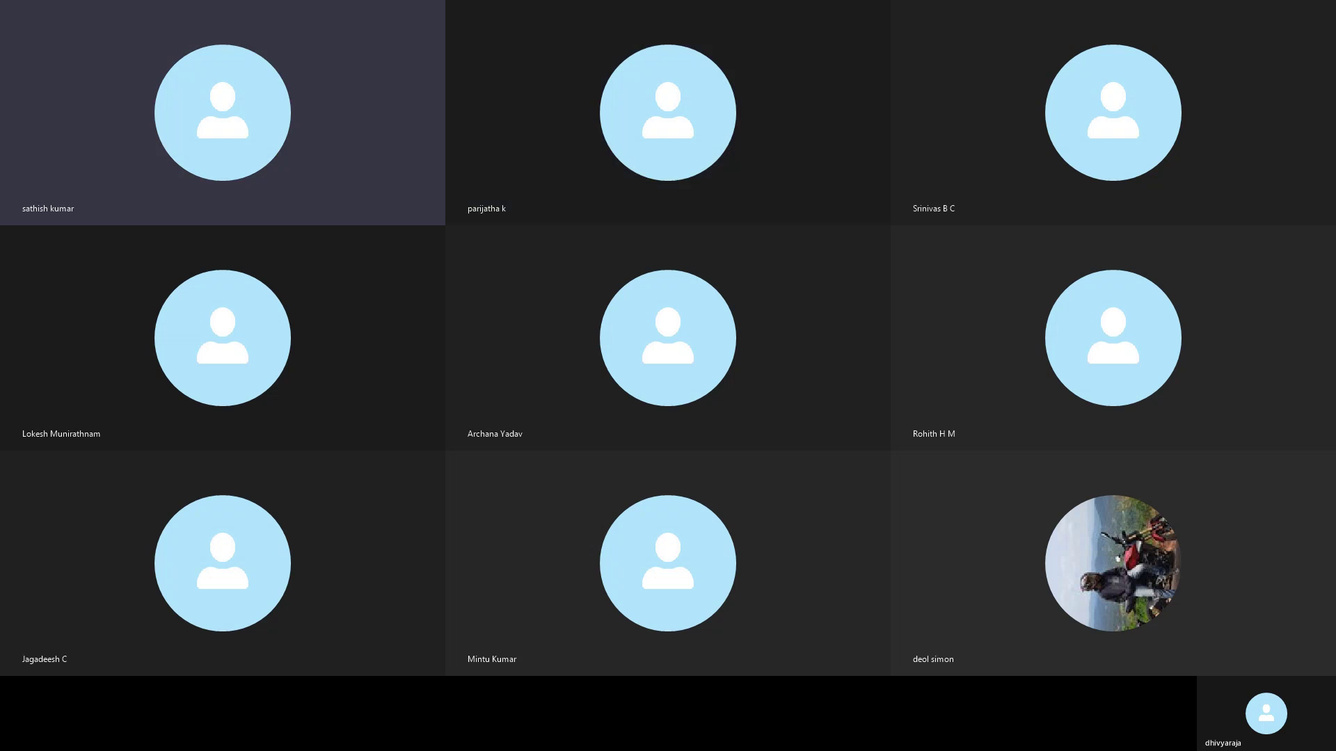
- Leave Skype's full-screen participant view
key("alt+Tab")
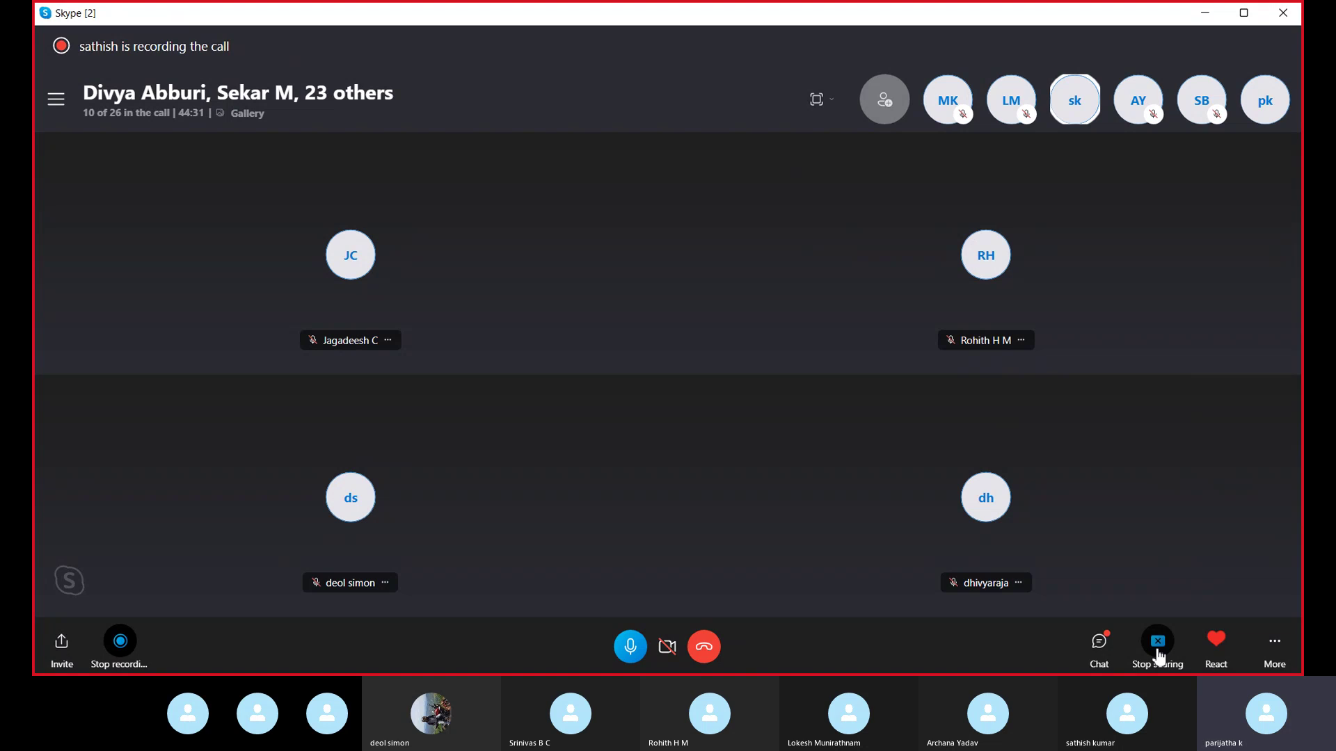
- Stop sharing the Skype call window and minimize the SAP Logon 760 window
left_click(1157, 654)
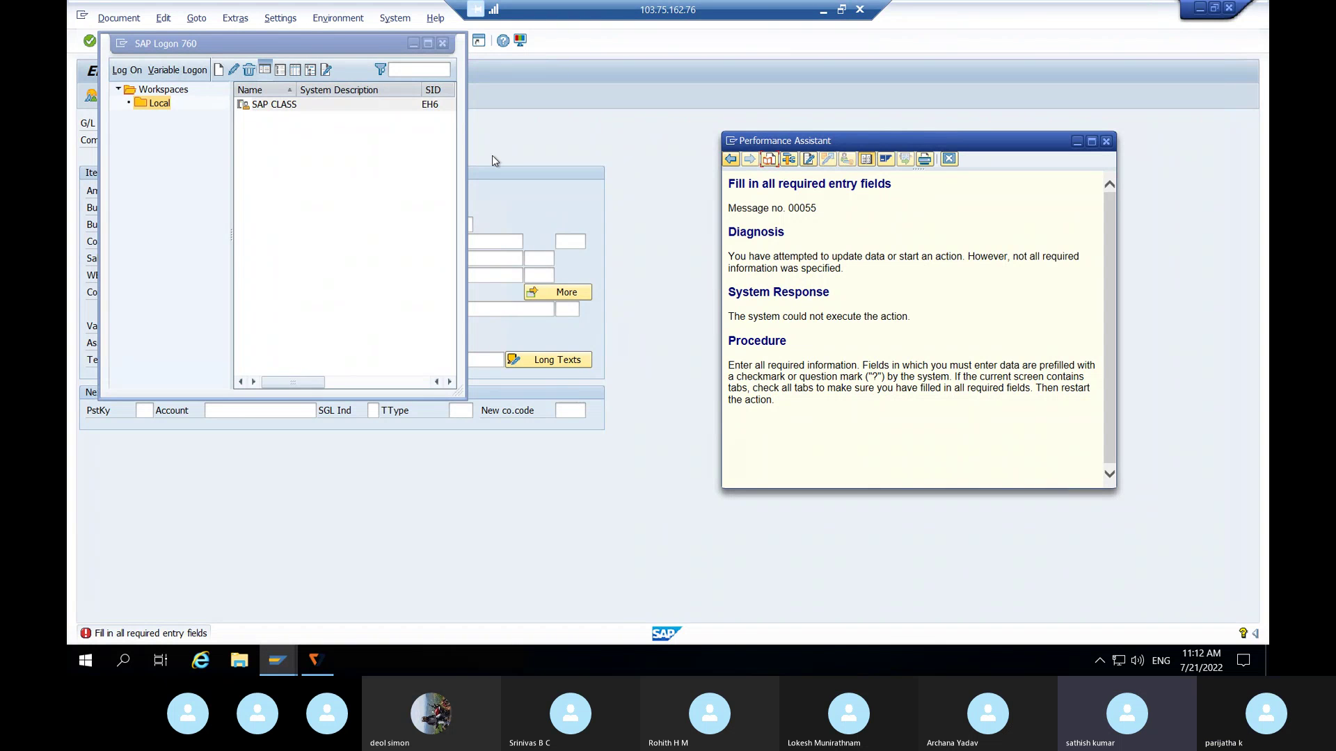
left_click(414, 43)
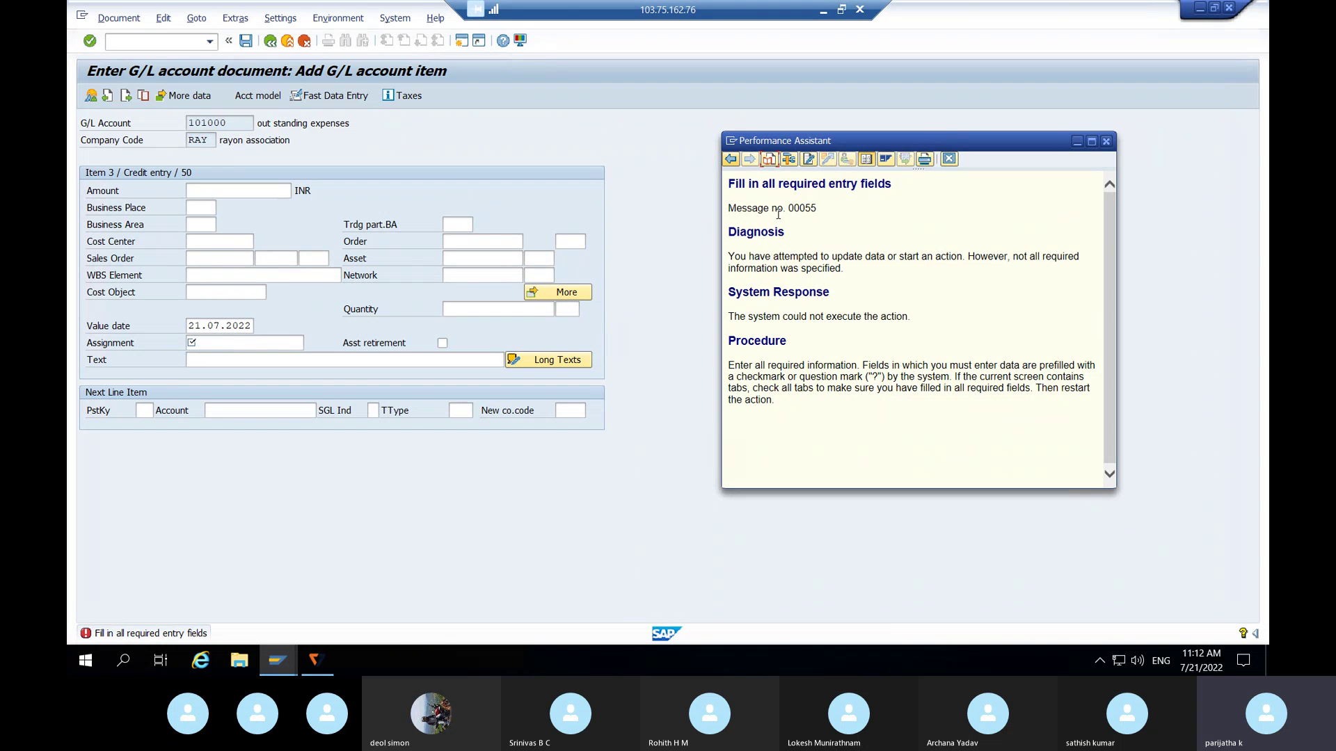
left_click(209, 192)
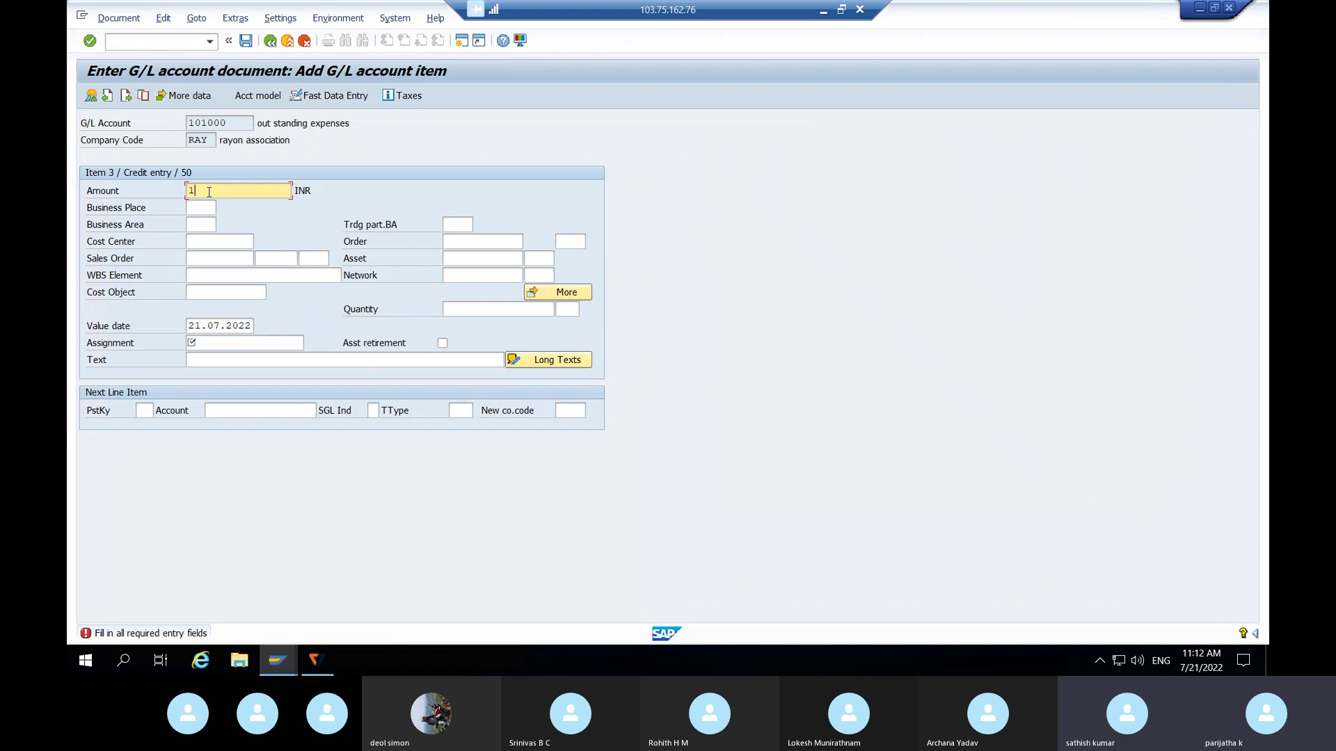
type("100")
key("Return")
key("Tab")
key("Tab")
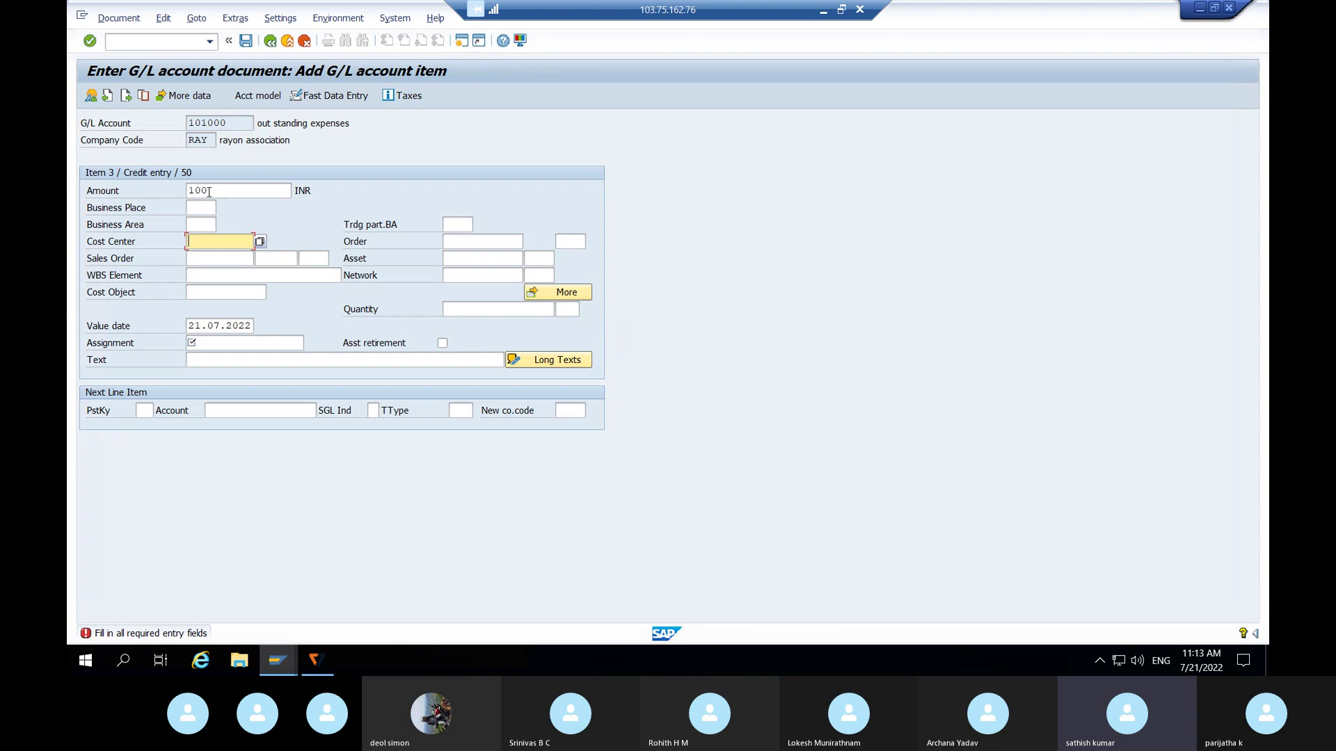
key("Tab")
key("Tab")
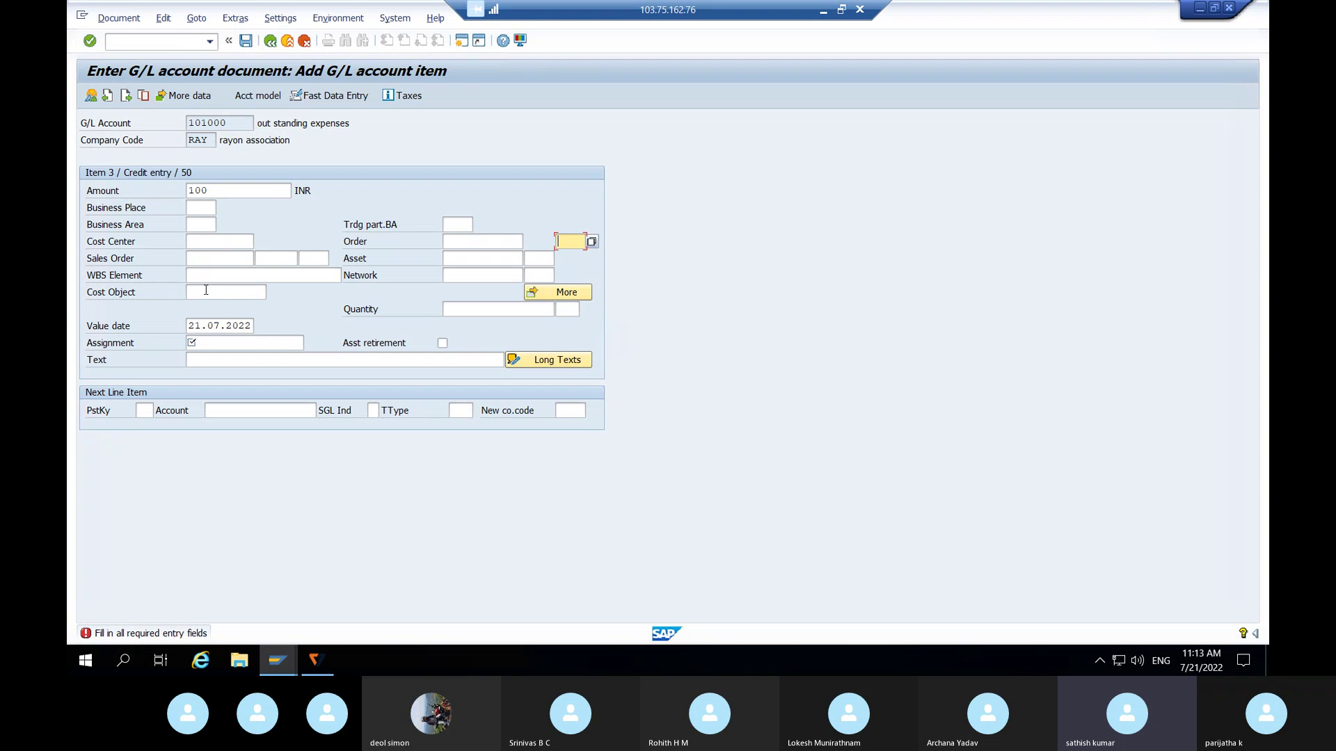
left_click(219, 358)
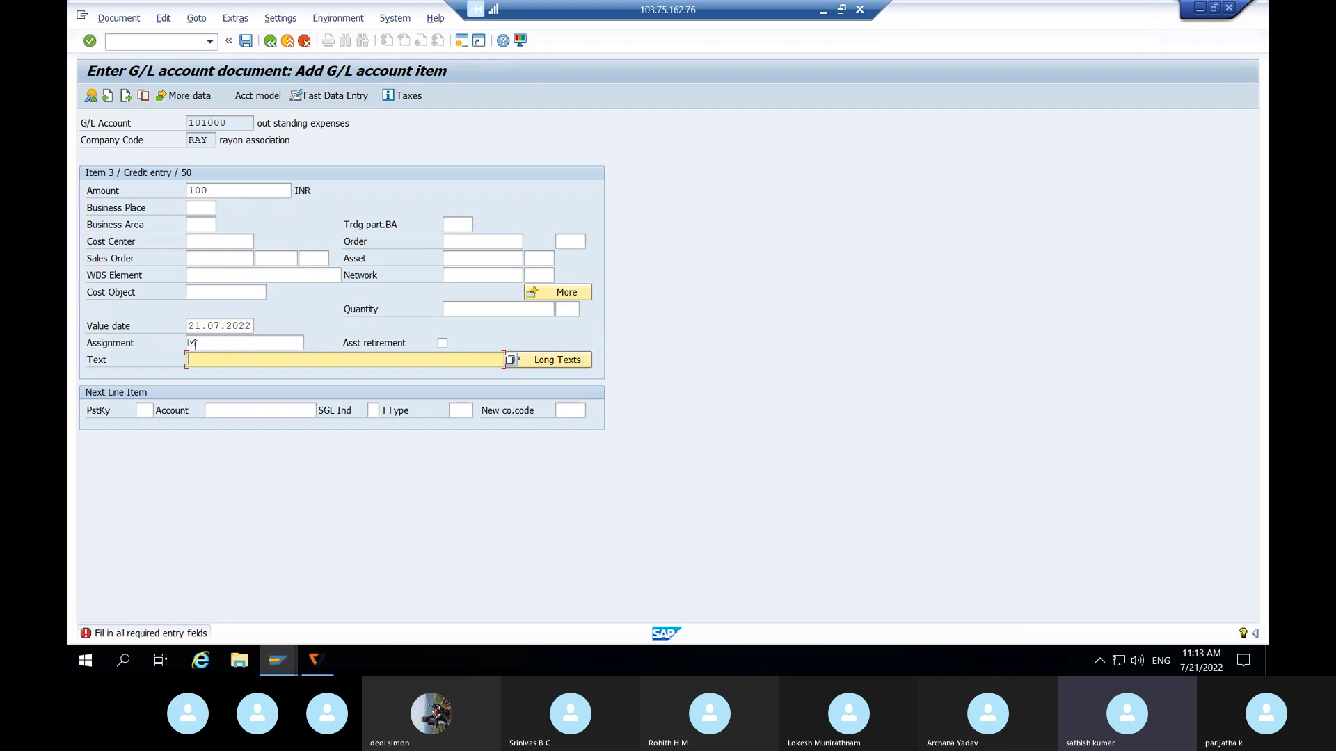
left_click(195, 344)
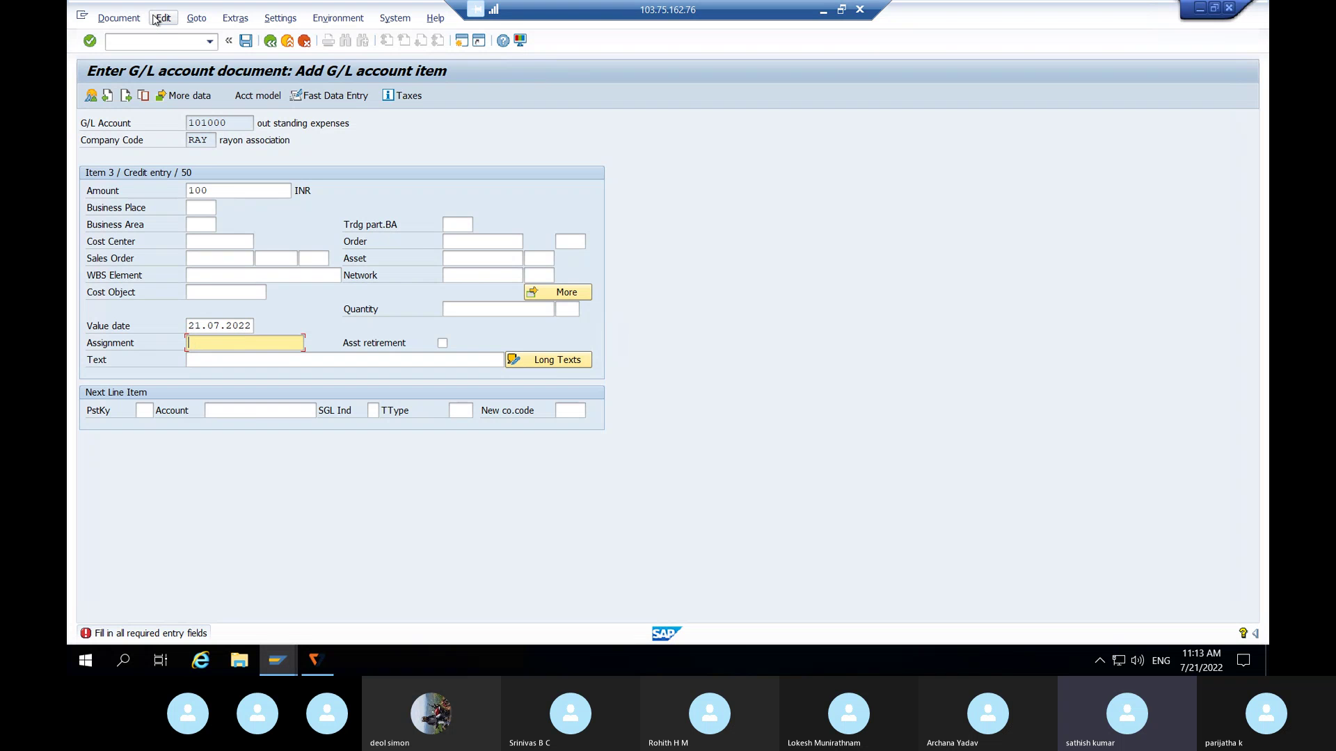
left_click(156, 44)
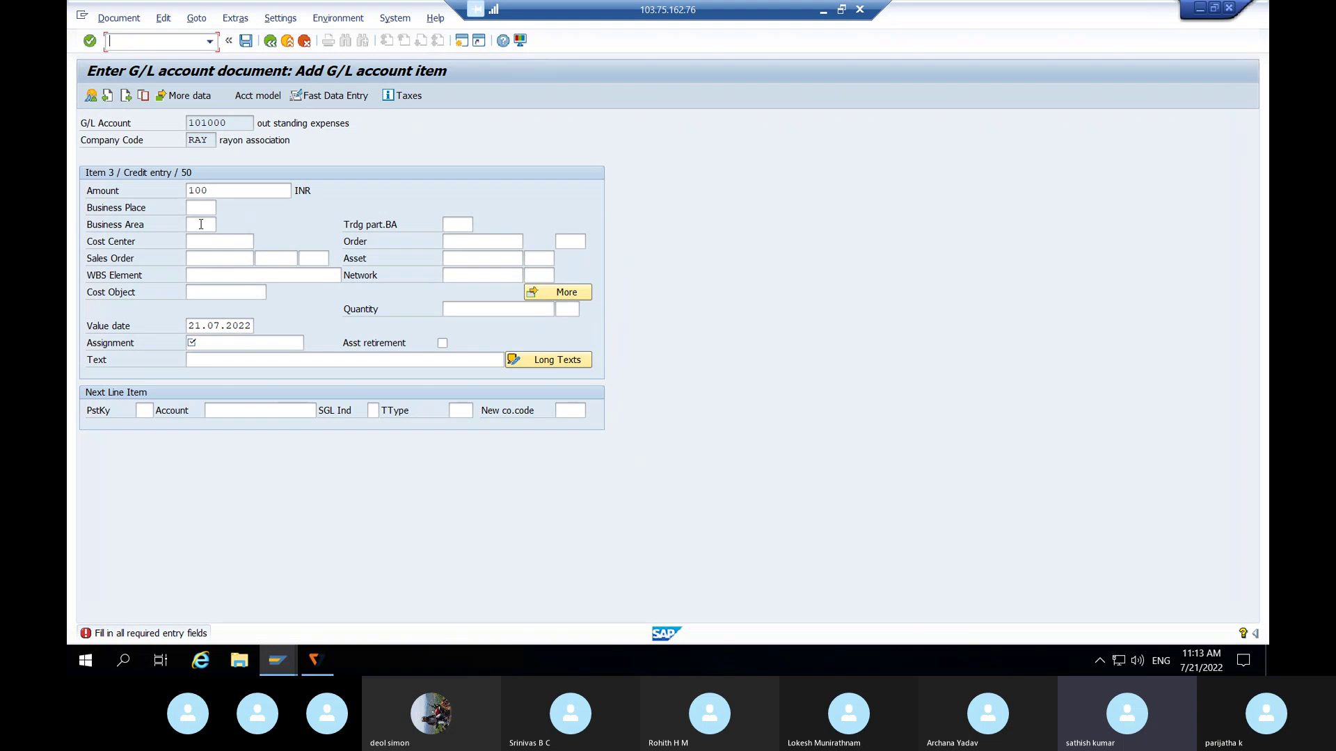
- Give item 3 assignment RAY and the text 'Being wages a/c for the month of may'
left_click(217, 339)
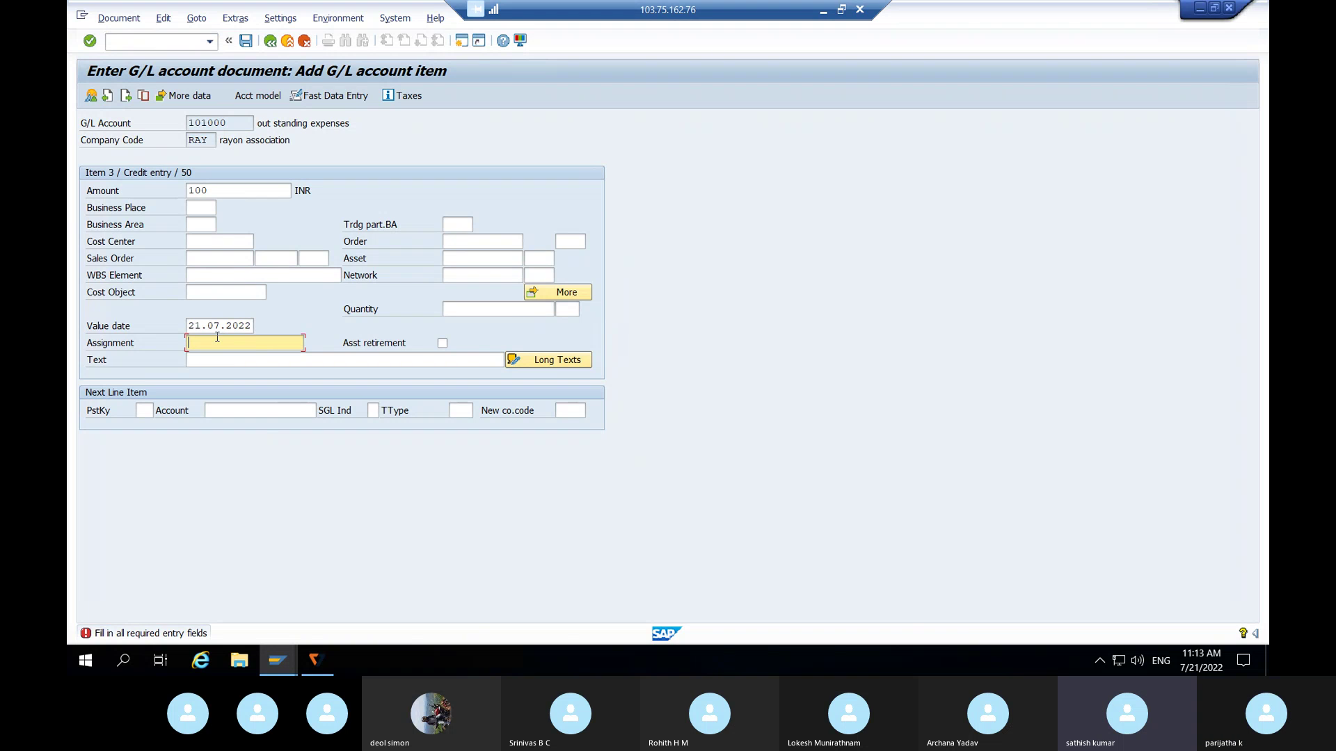
key("XF86AudioMute")
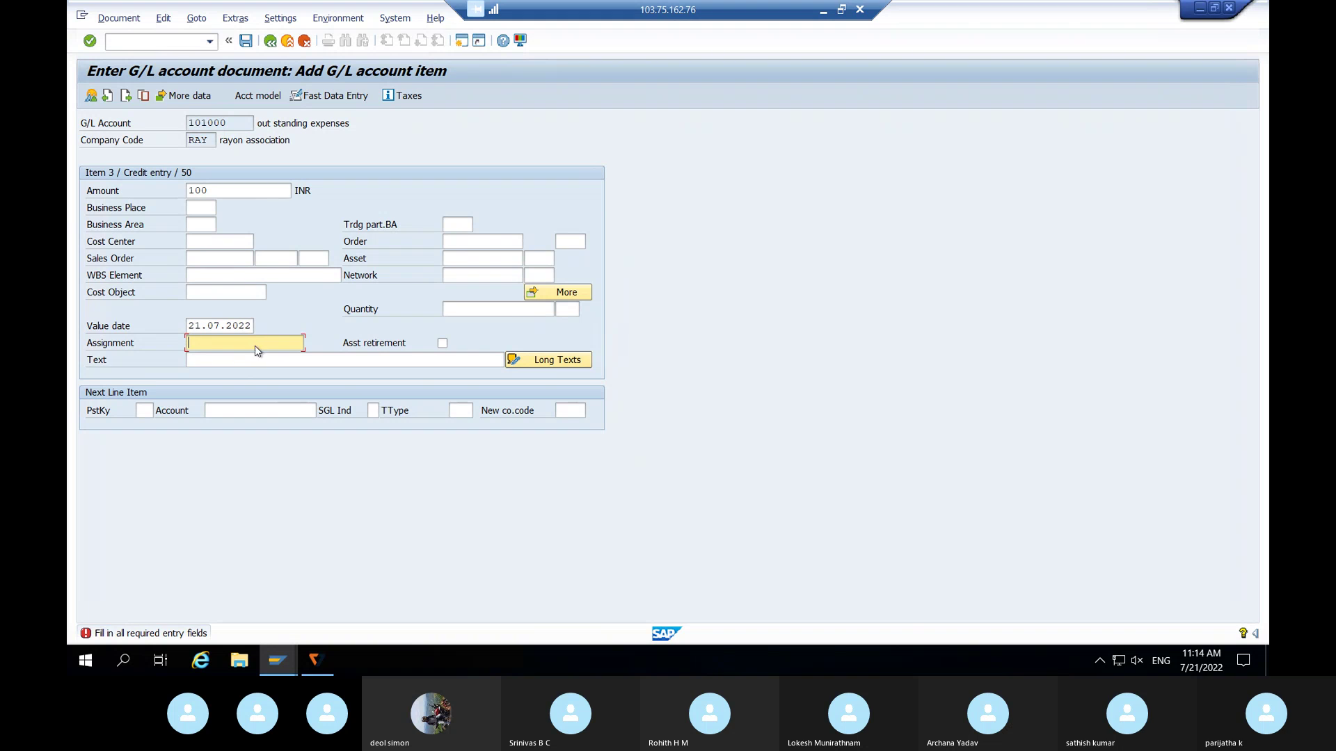
type("RAY")
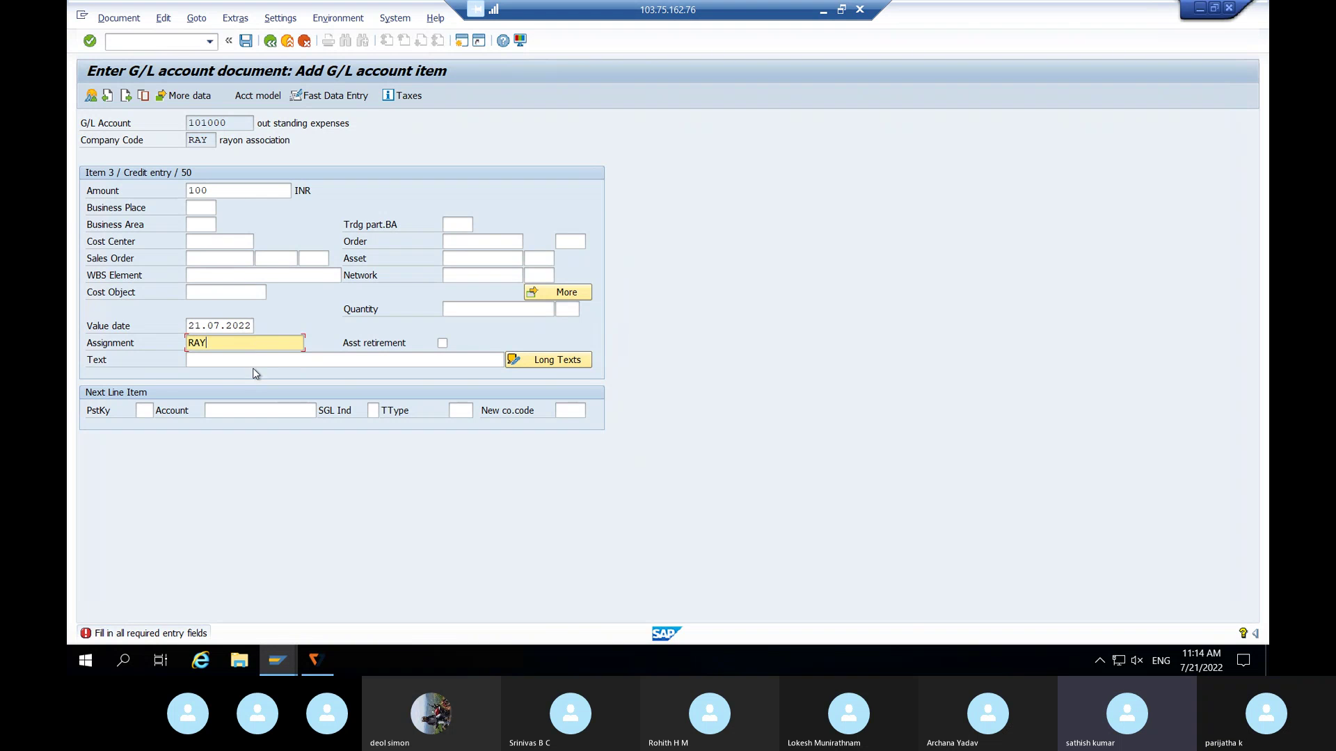
left_click(265, 357)
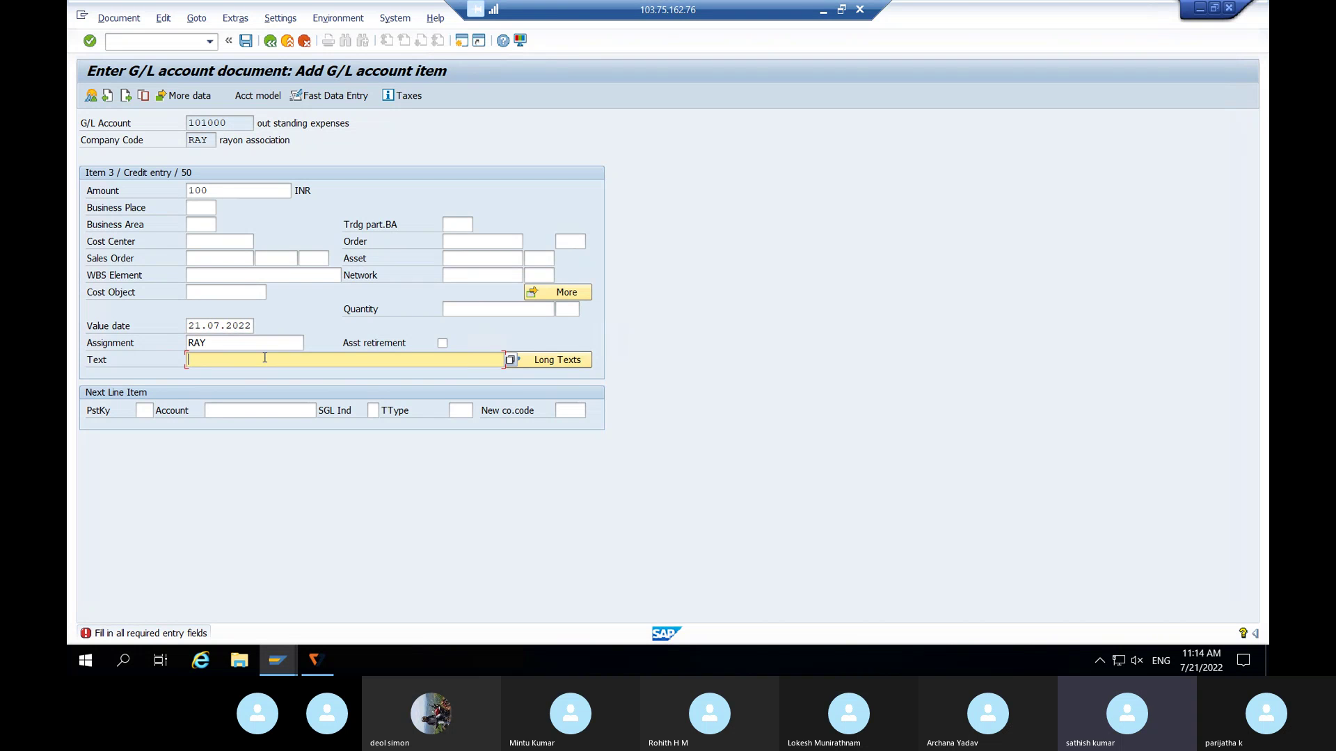
type("be")
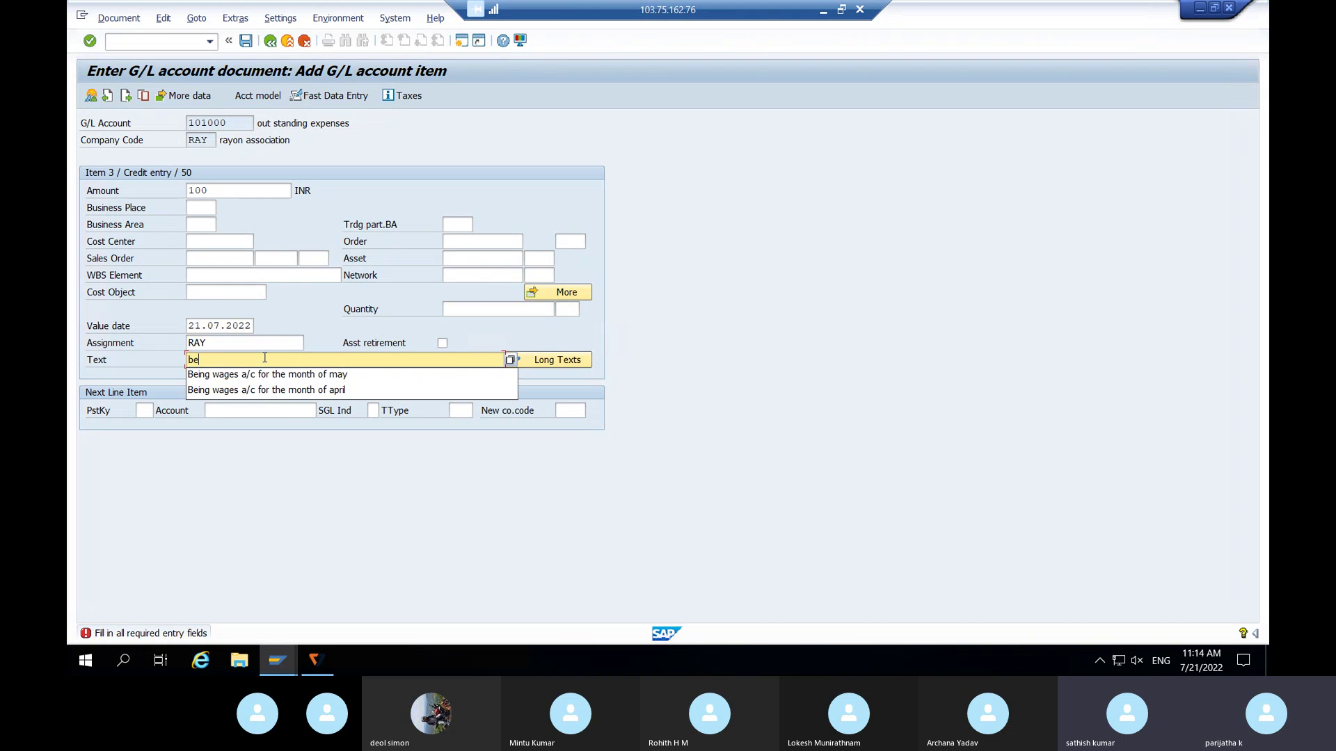
left_click(278, 378)
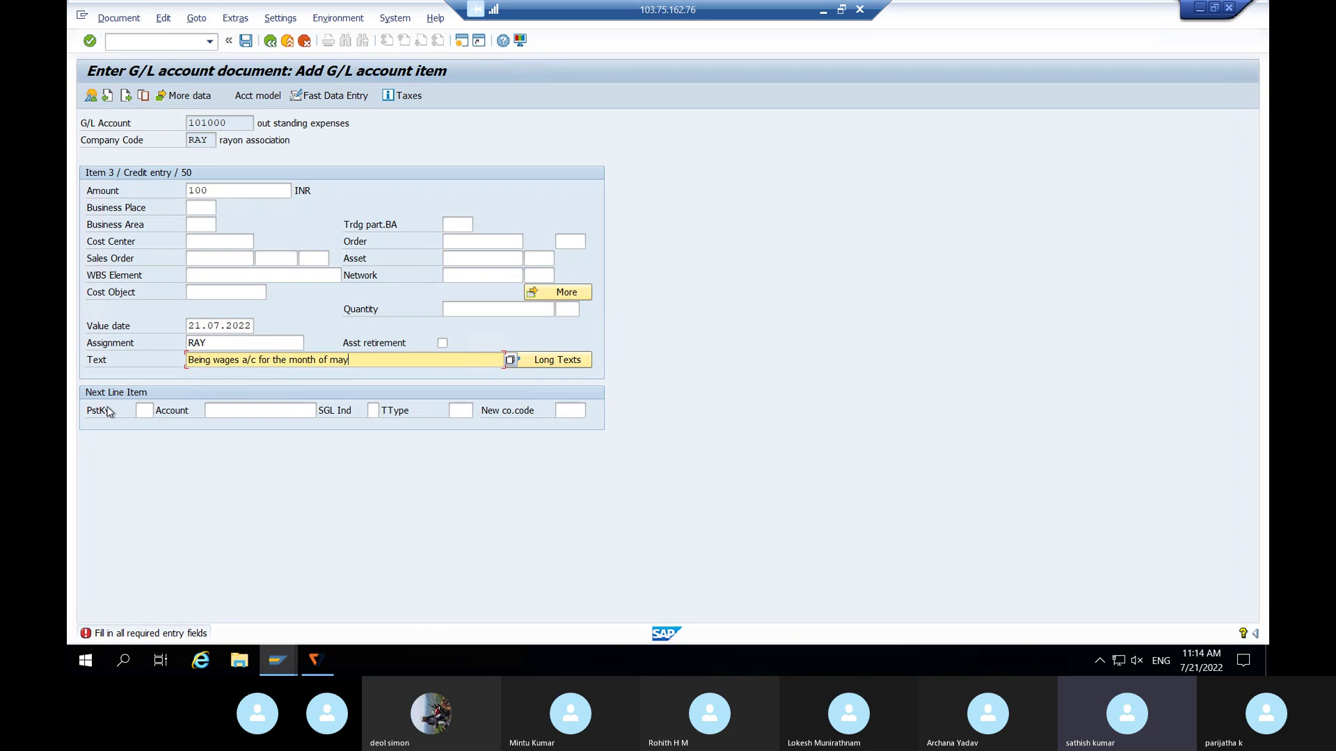
left_click(147, 411)
- Set the next line item to posting key 50 and G/L account 101000, out standing expenses
type("50")
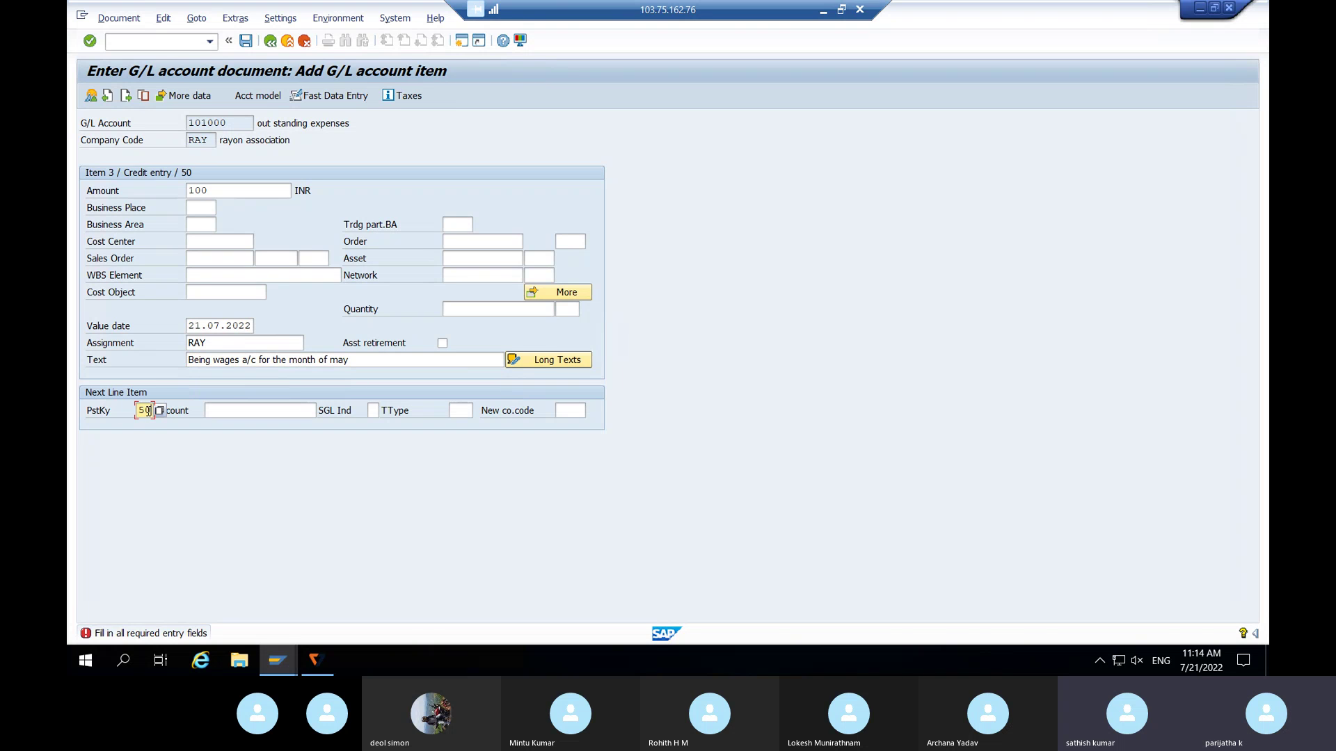
key("Tab")
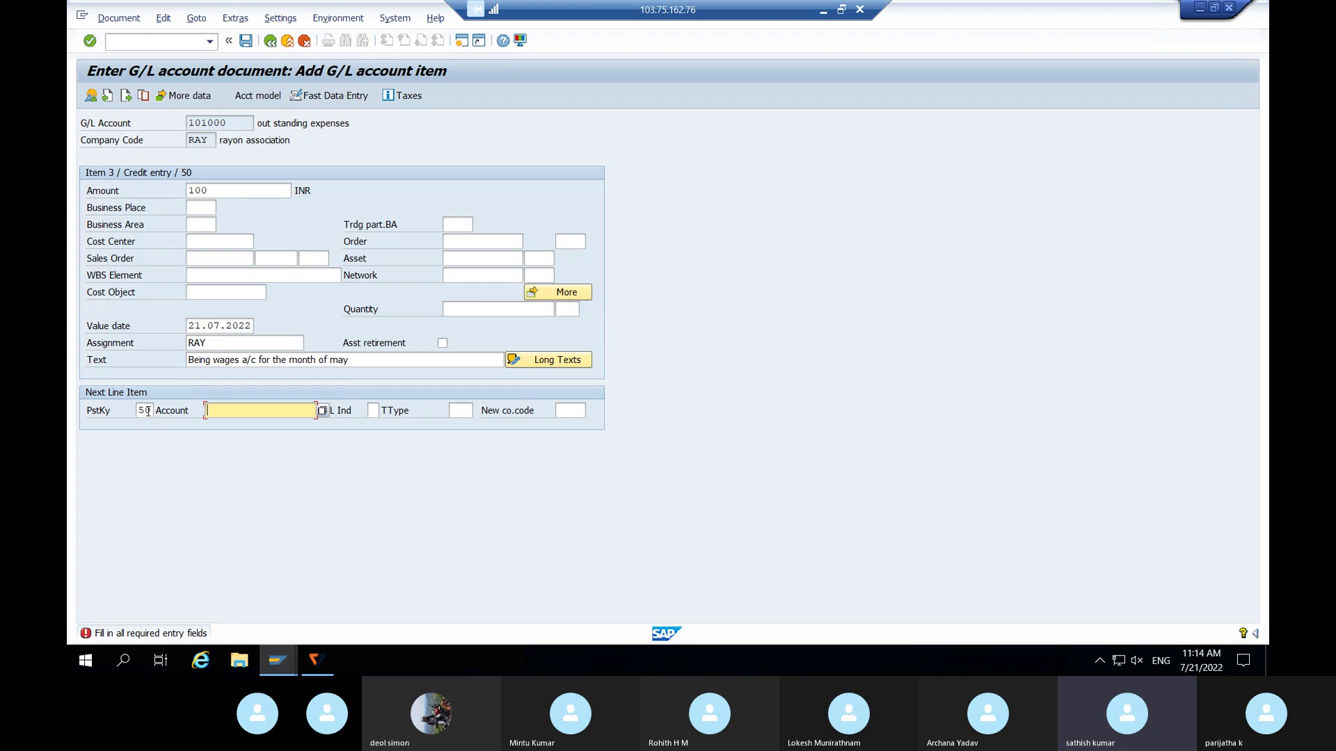
left_click(322, 410)
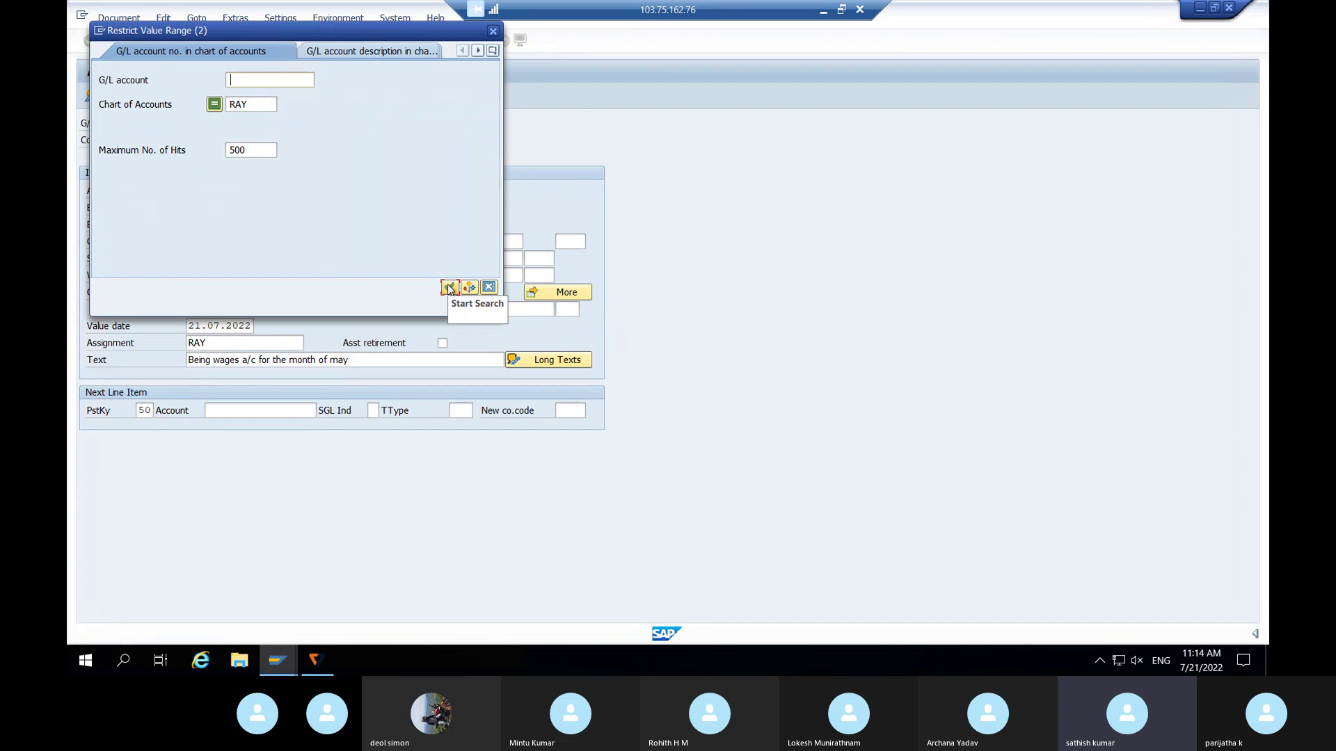
left_click(449, 288)
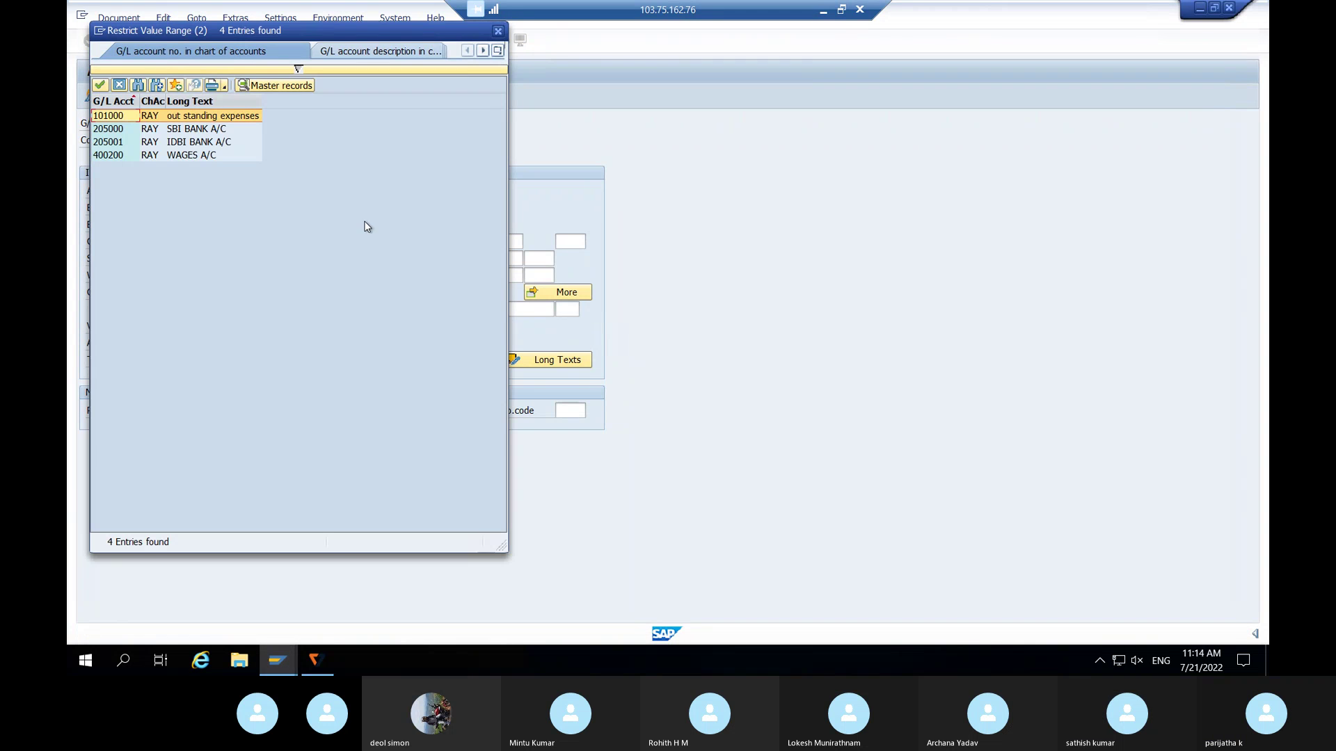
left_click(142, 117)
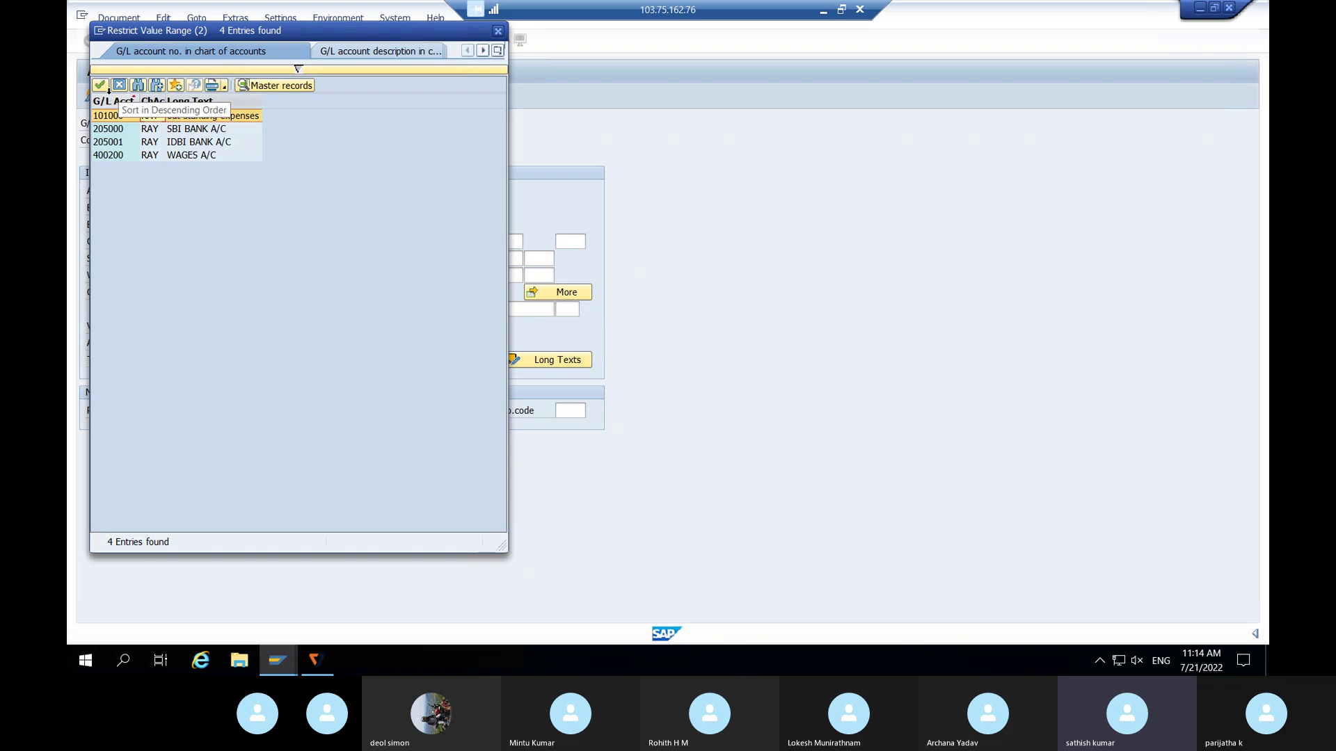
left_click(100, 84)
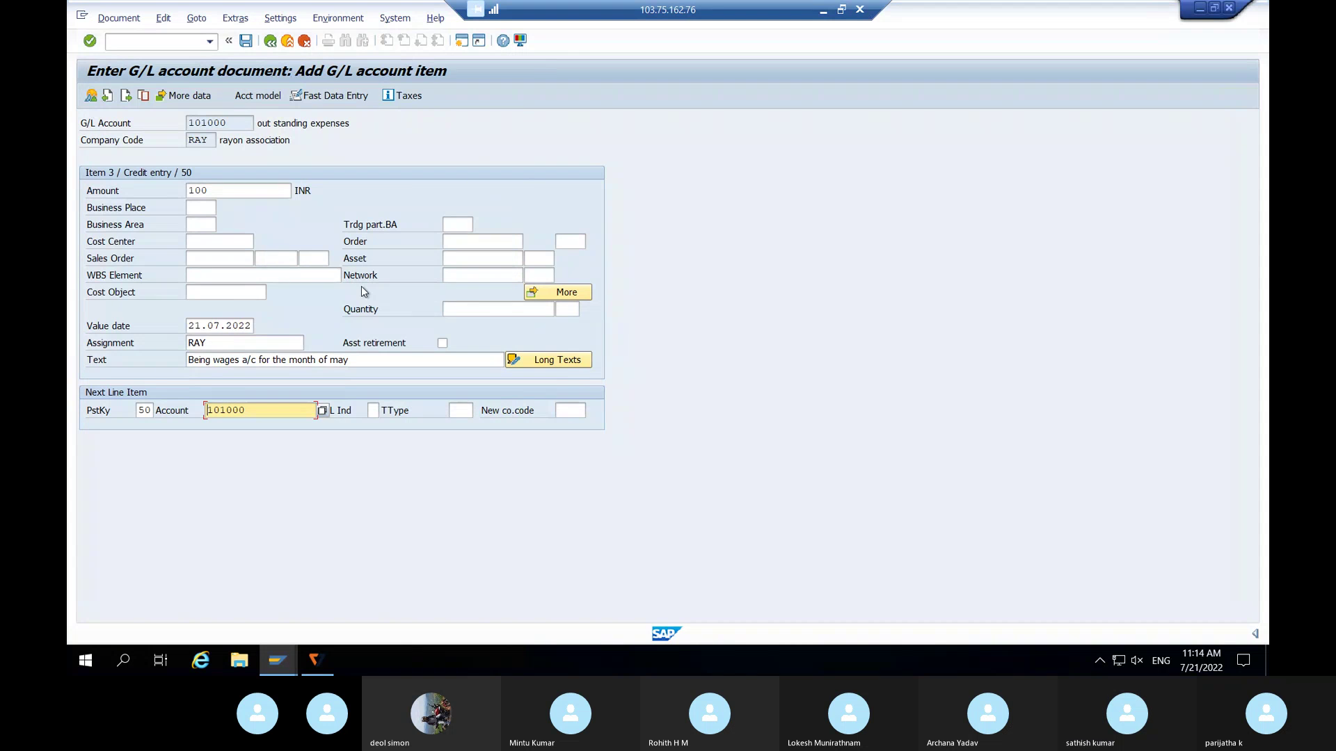
key("Return")
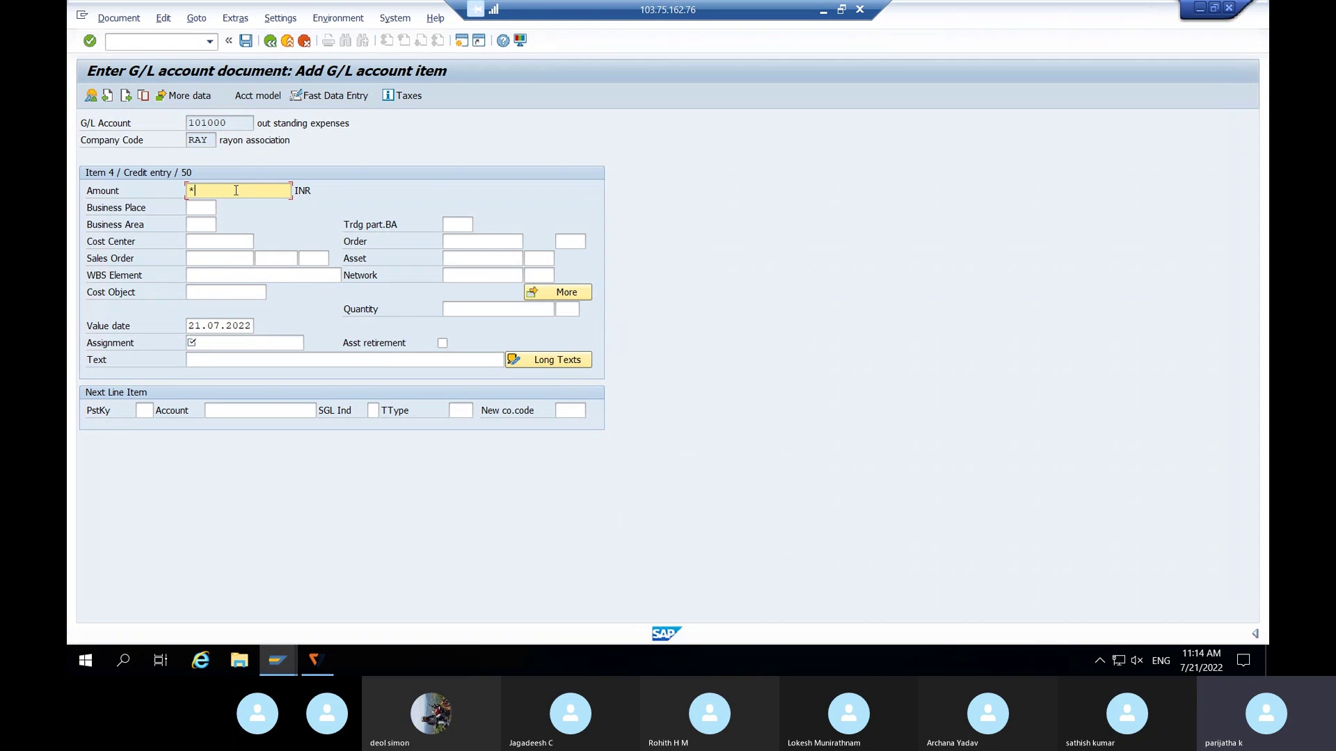
- Give item 4 the May wages text and assignment RAY, then submit it for checking
left_click(215, 363)
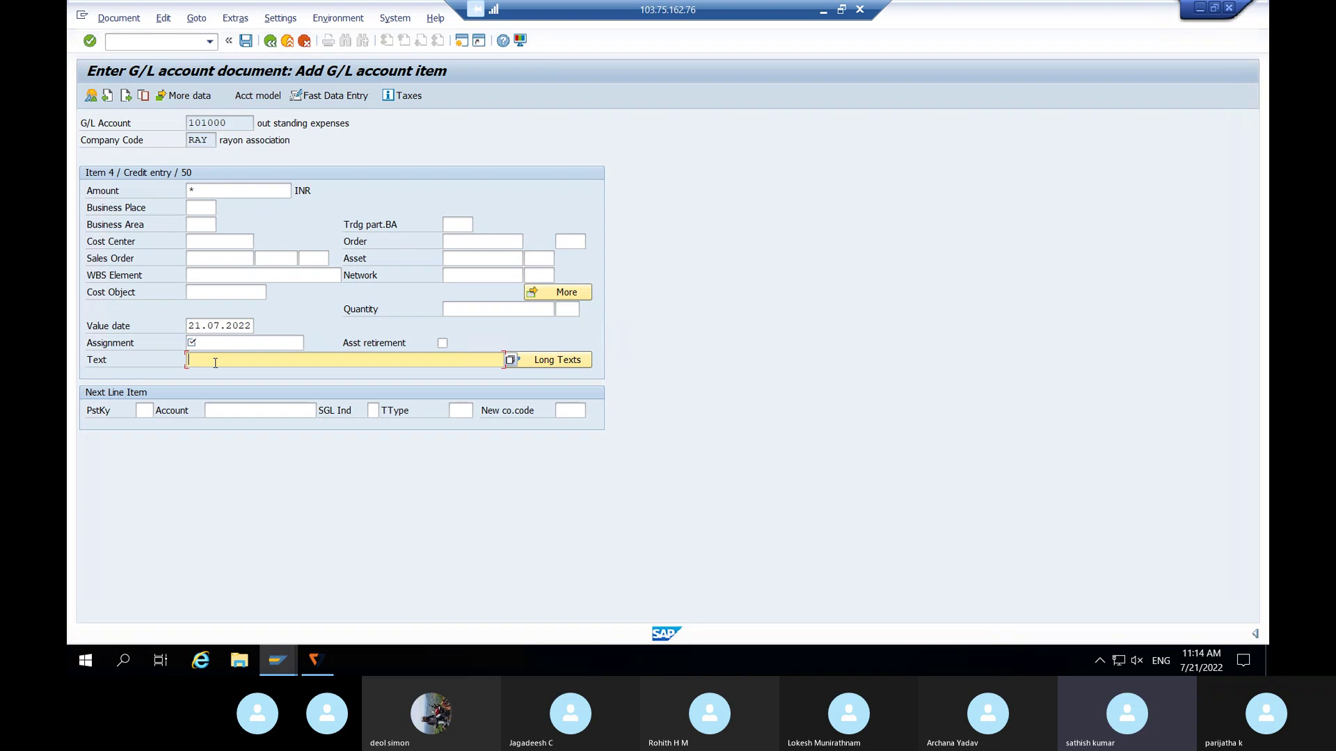
type("be")
left_click(235, 376)
left_click(214, 343)
type("ray")
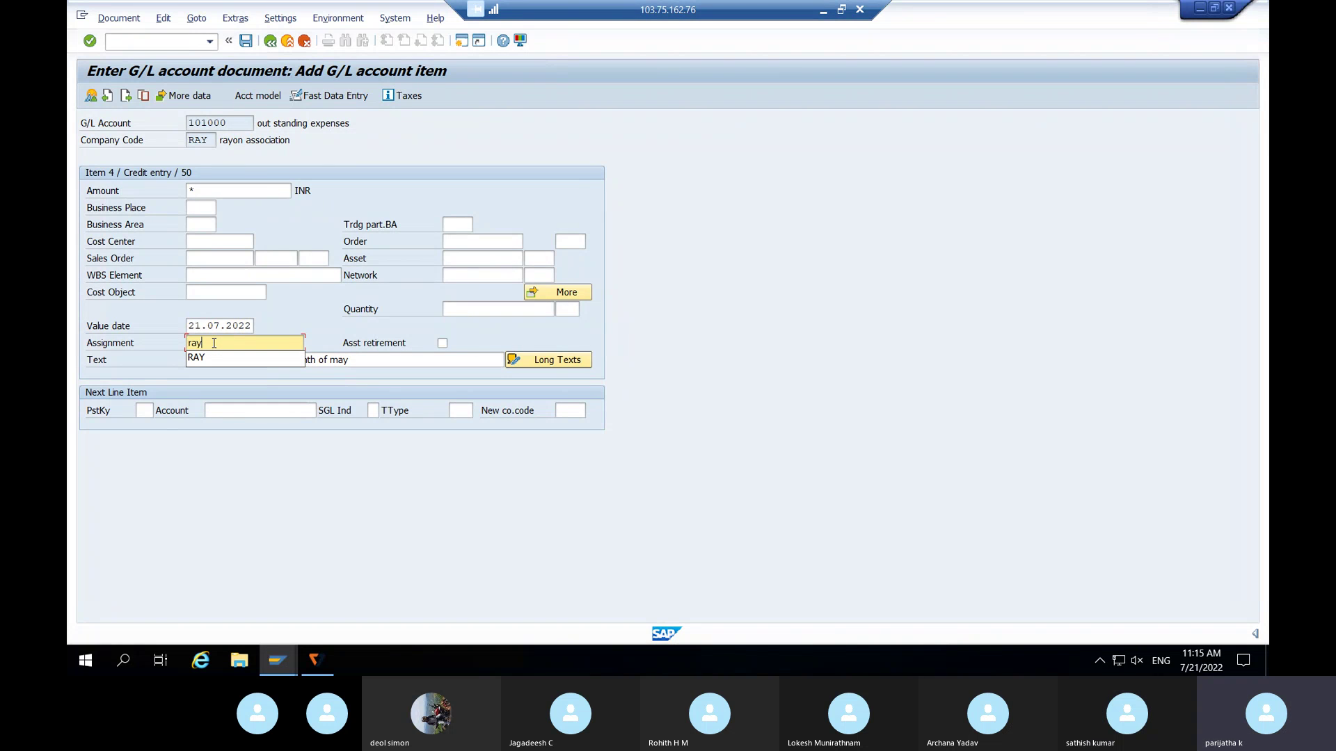
left_click(209, 357)
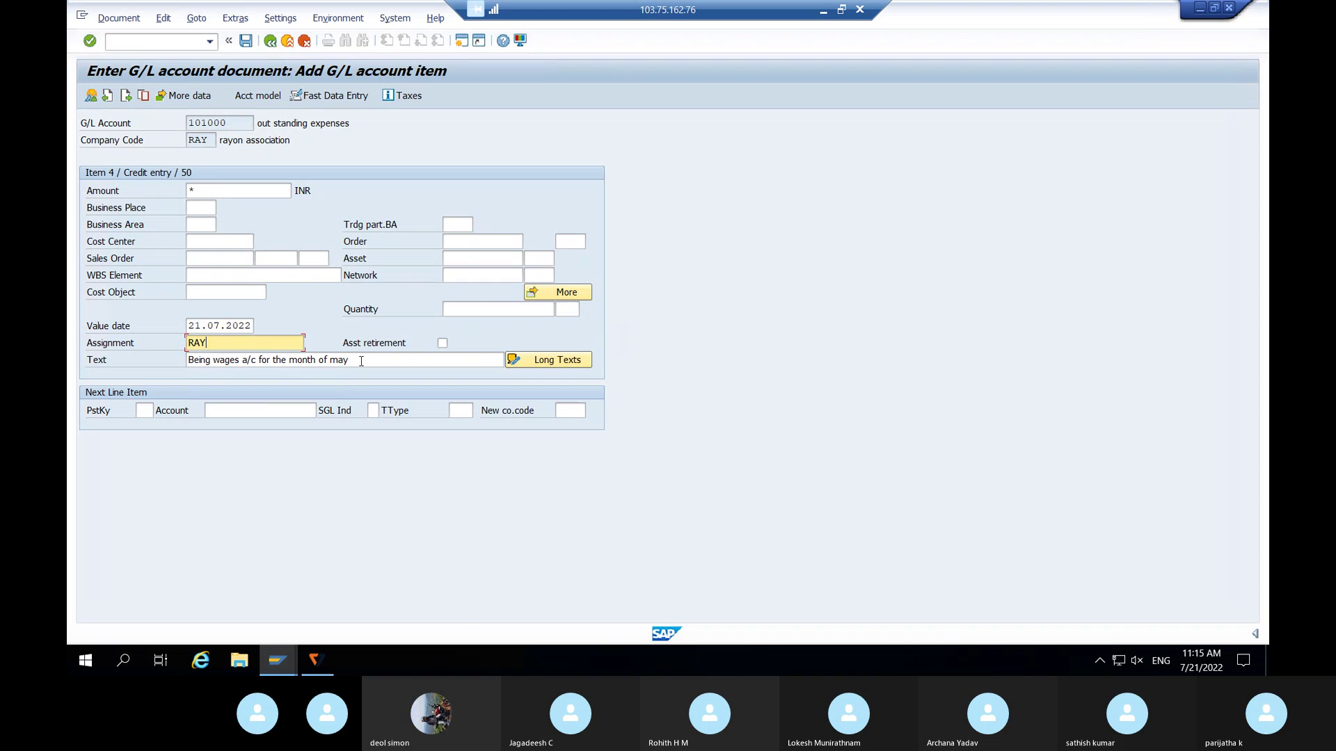
key("Return")
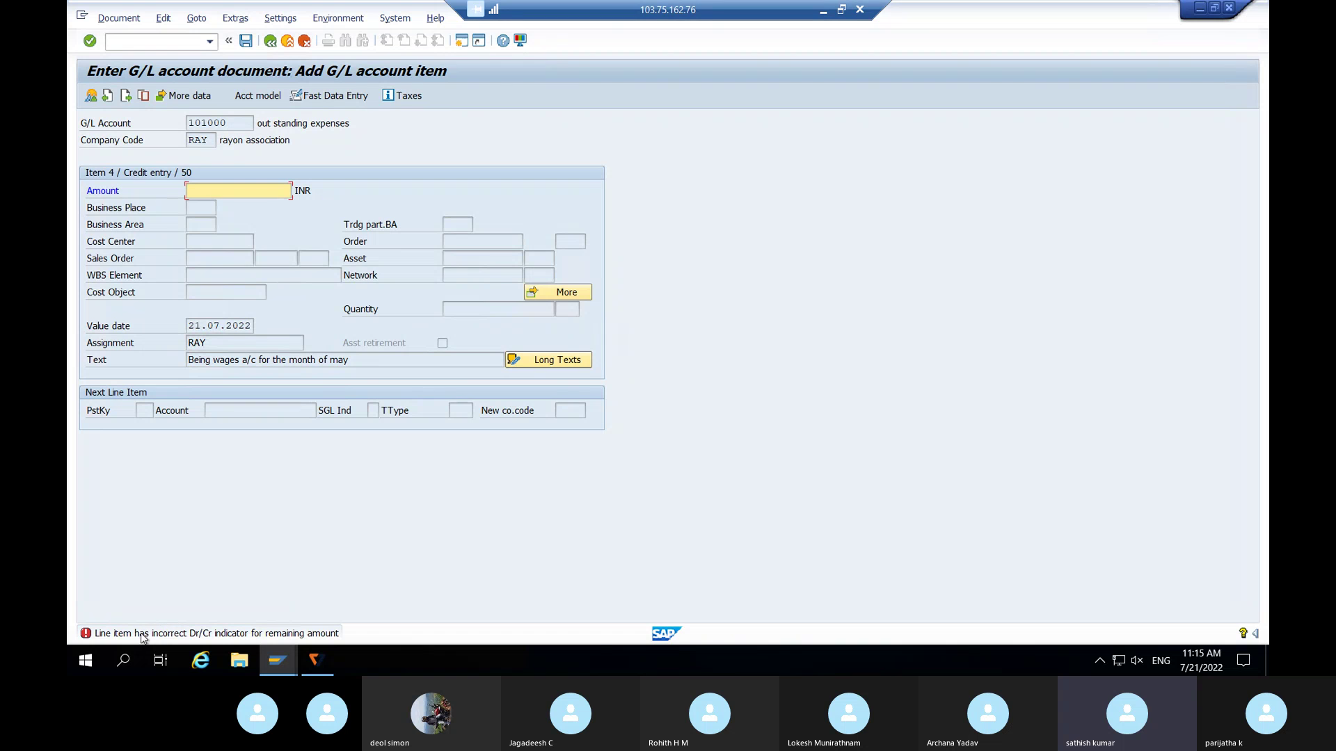
- View the full explanation of the item 4 Dr/Cr indicator error, then disconnect the remote session
double_click(85, 635)
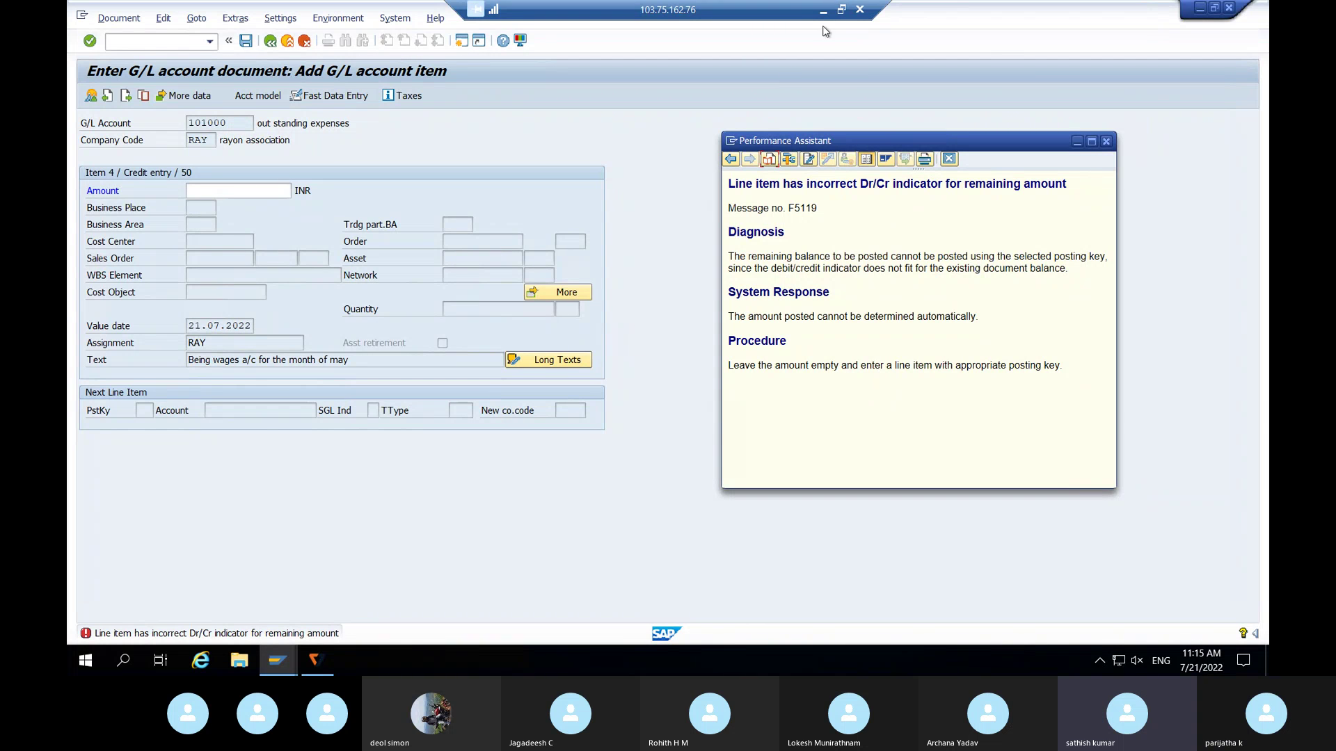
left_click(864, 10)
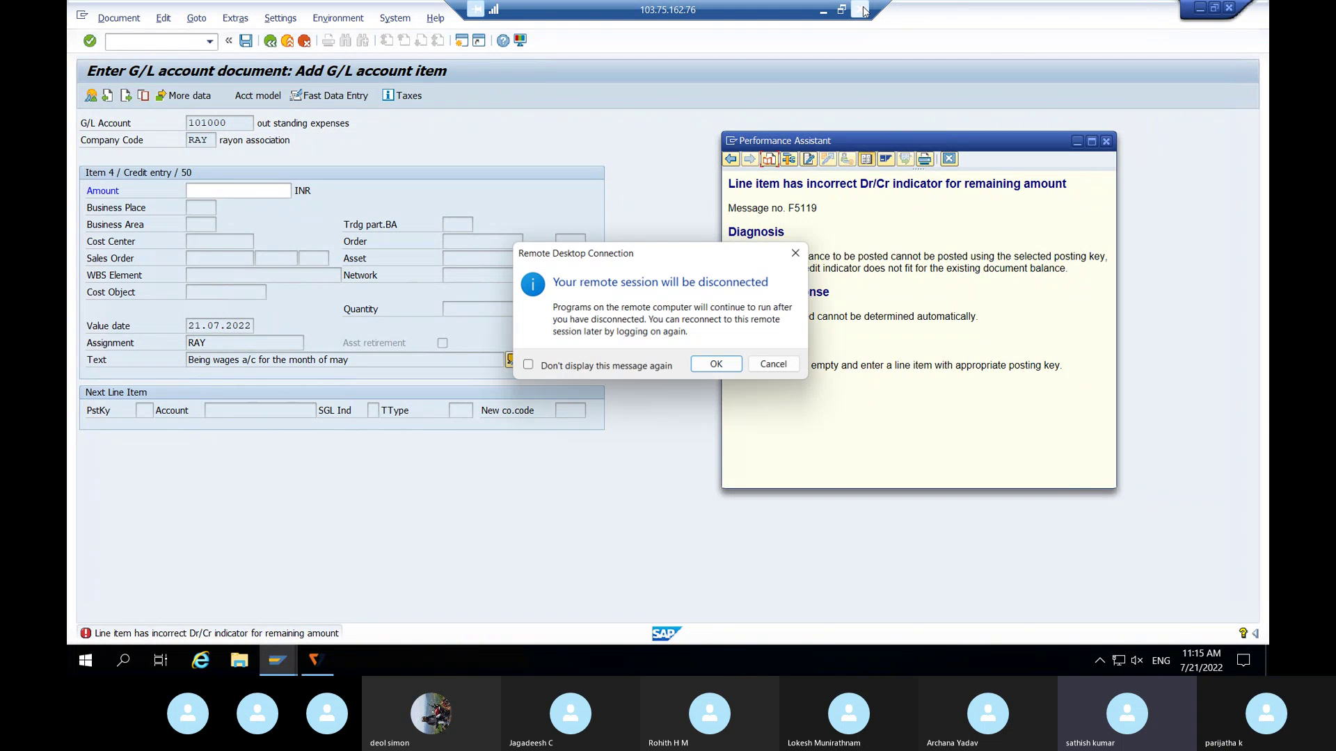
- Confirm the disconnect, reconnect to the remote computer and choose signing in with a different account
left_click(719, 367)
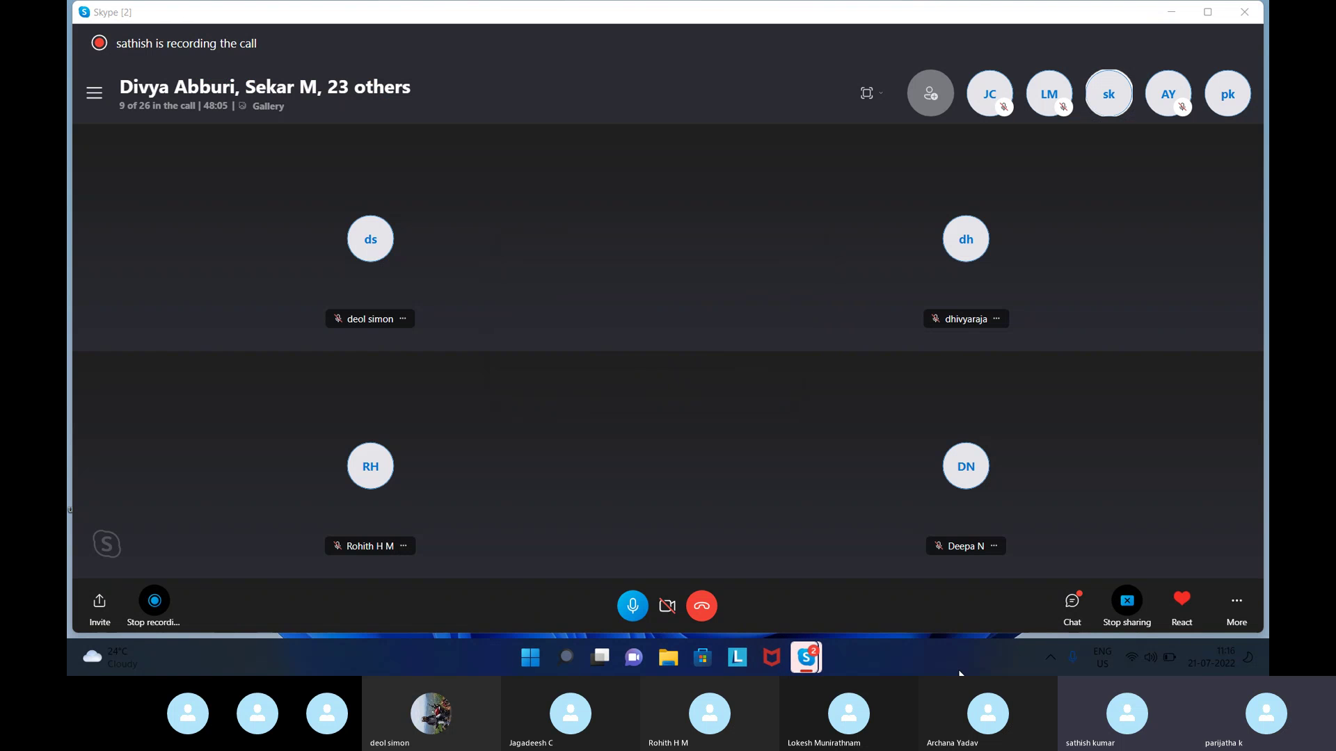
mouse_move(805, 668)
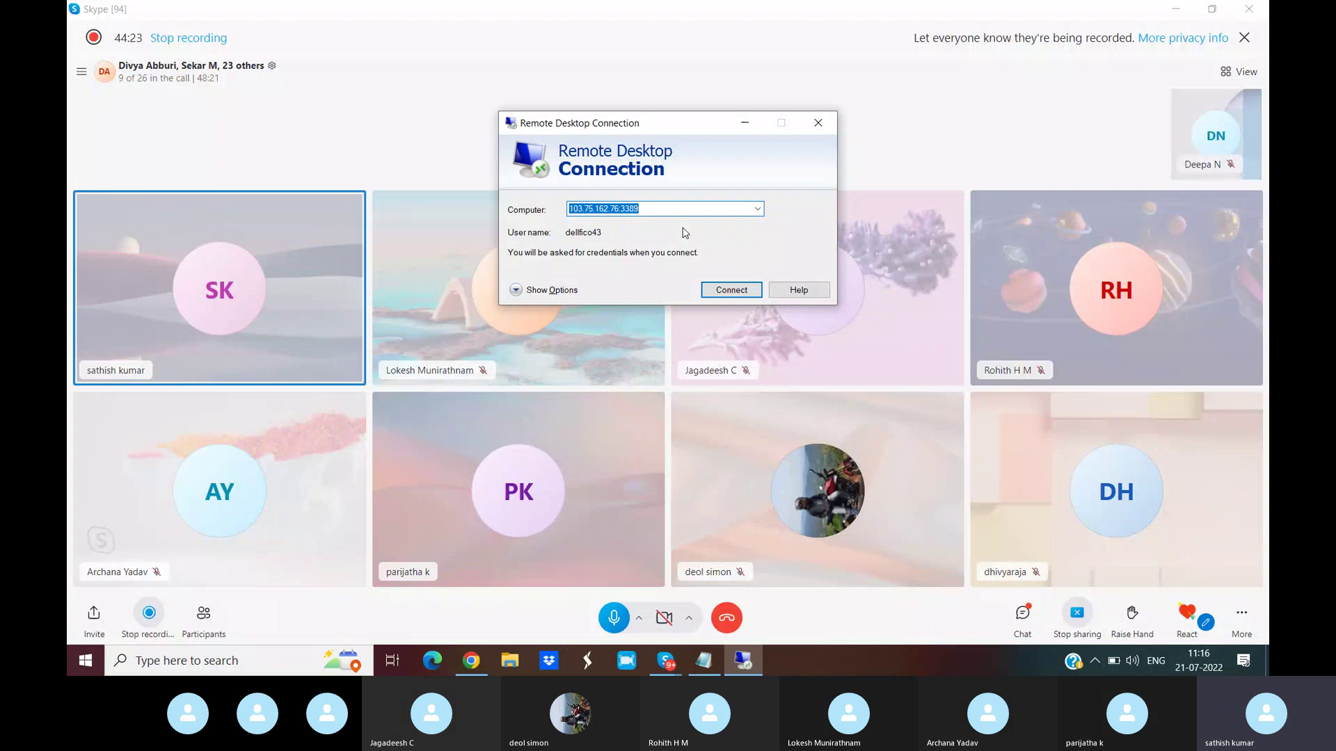
left_click(729, 293)
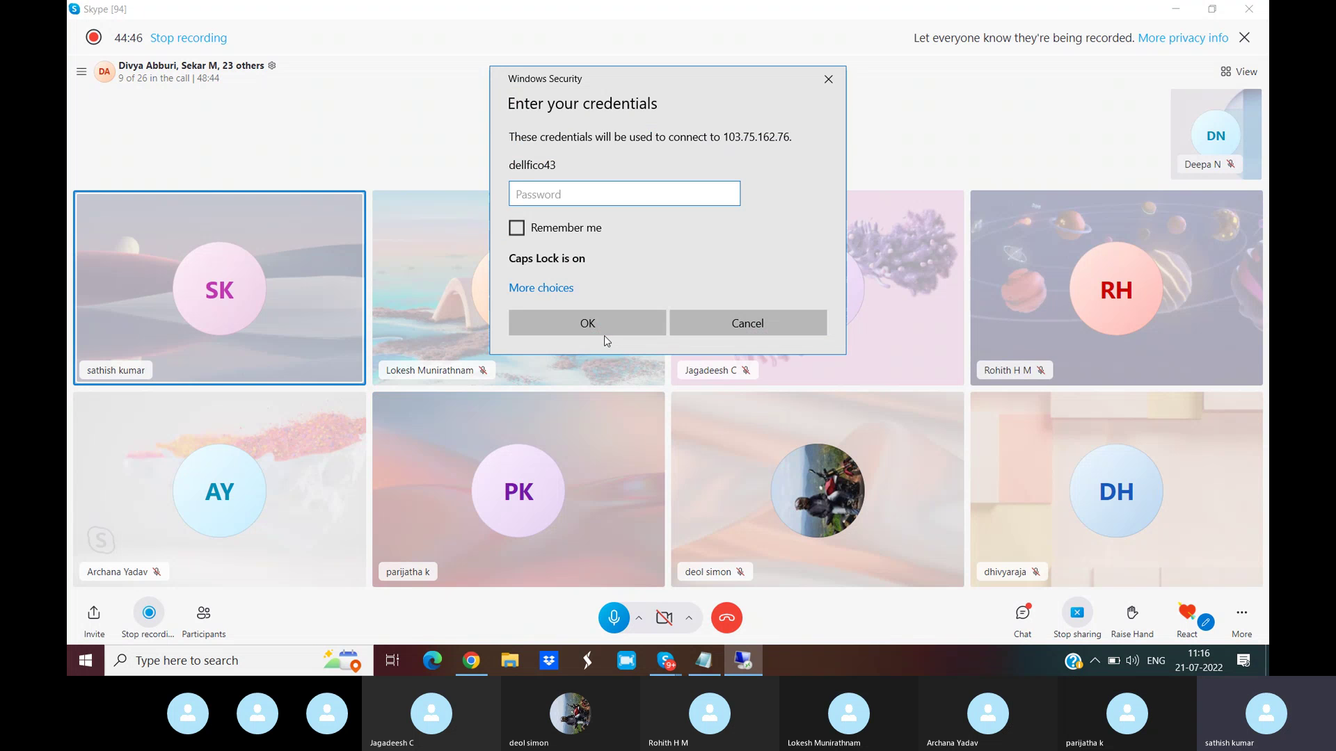
left_click(551, 289)
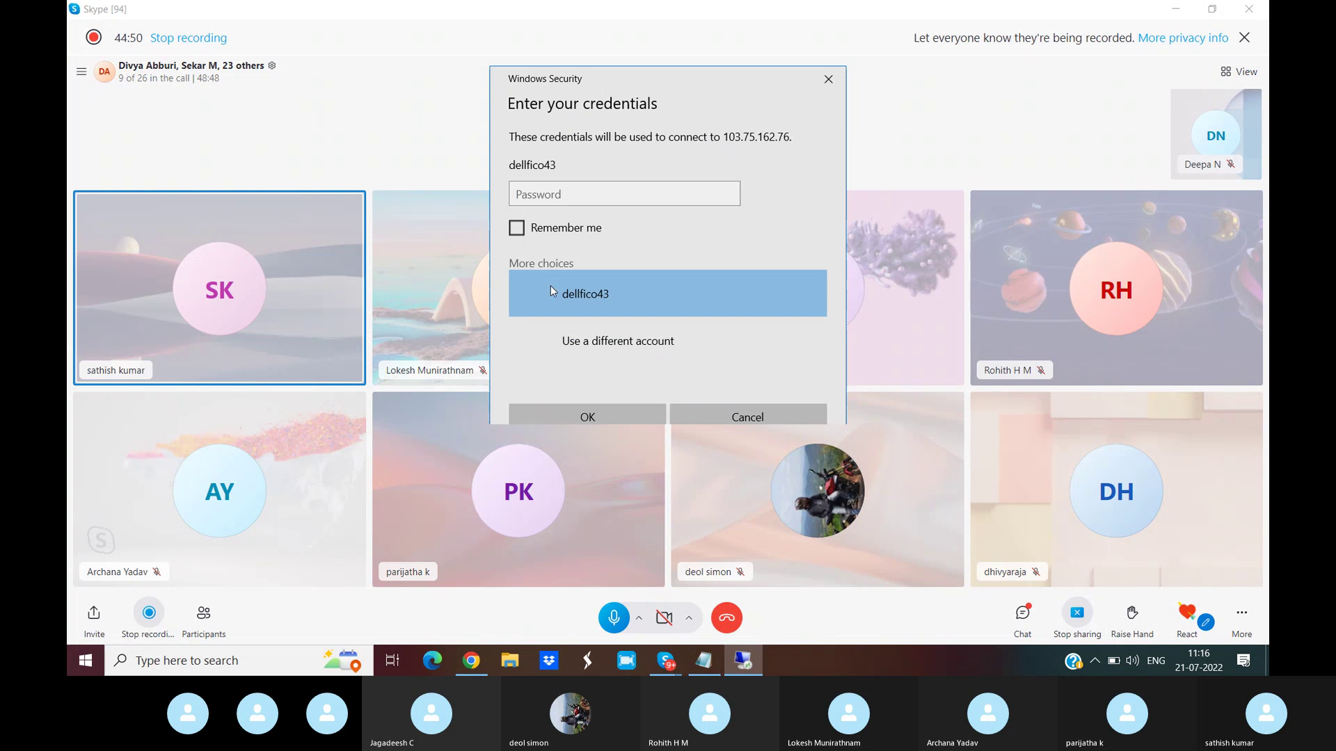
left_click(615, 342)
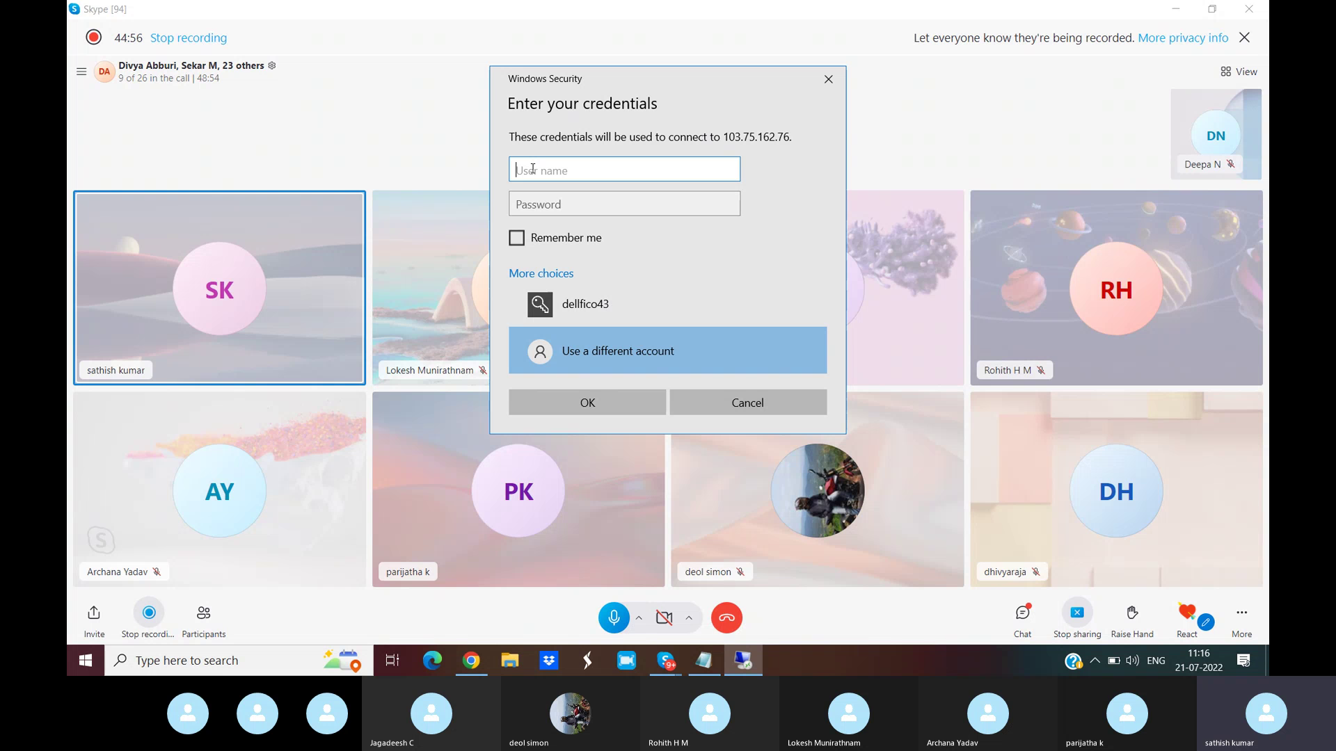
- Enter the account user name and password and submit them to reconnect
type("F")
key("BackSpace")
type("fico")
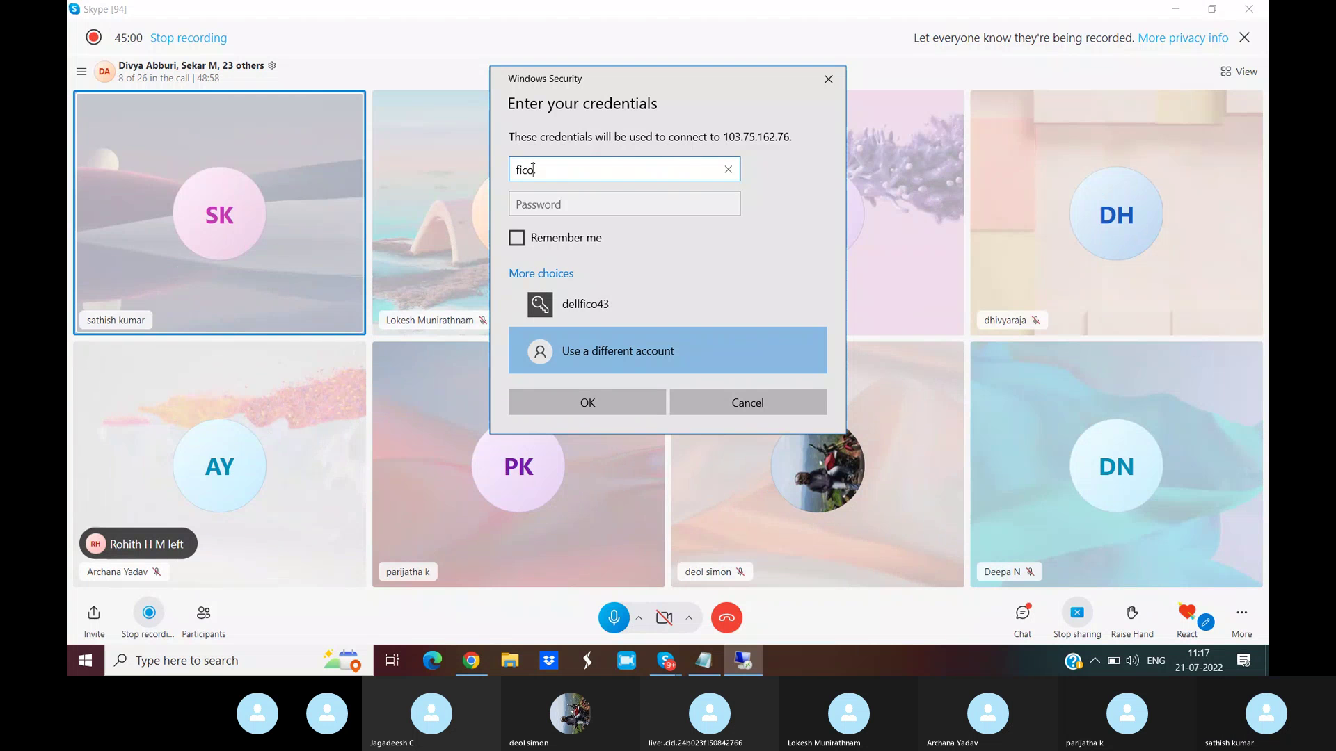
type("hp2")
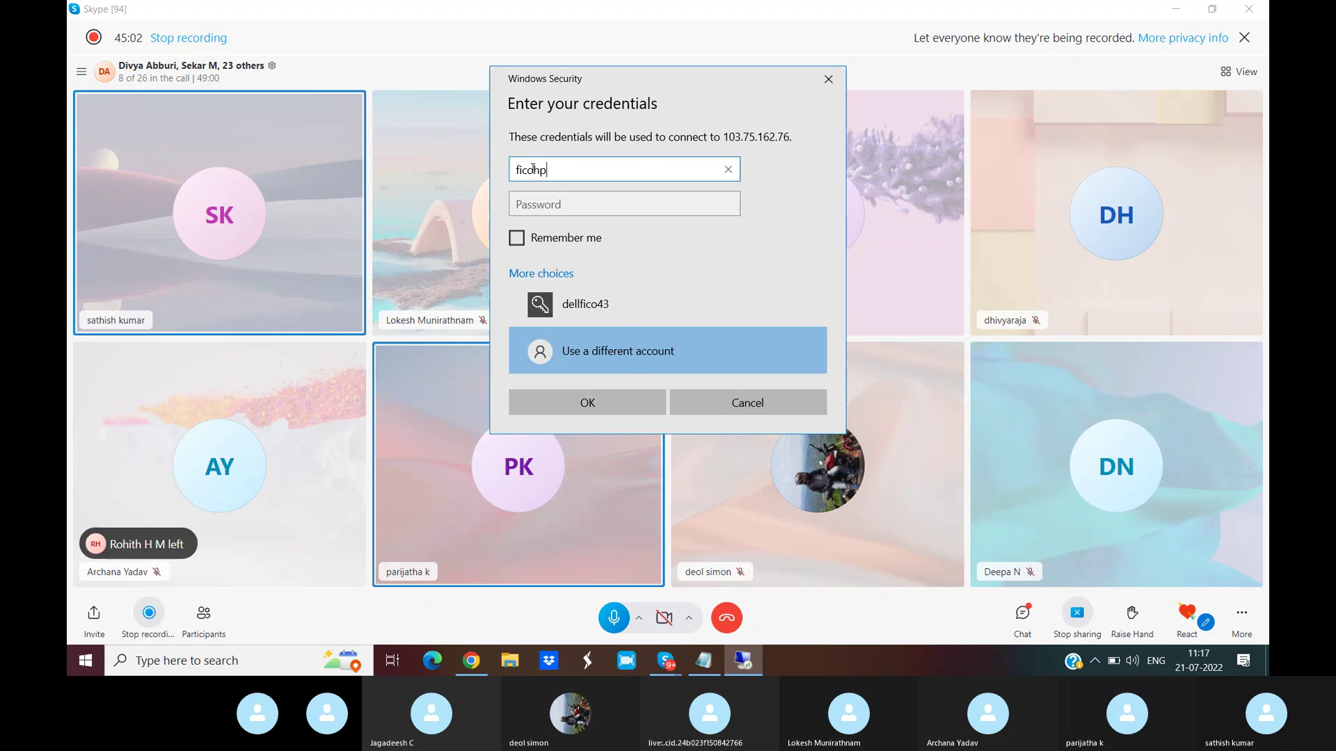
left_click(540, 207)
type("***")
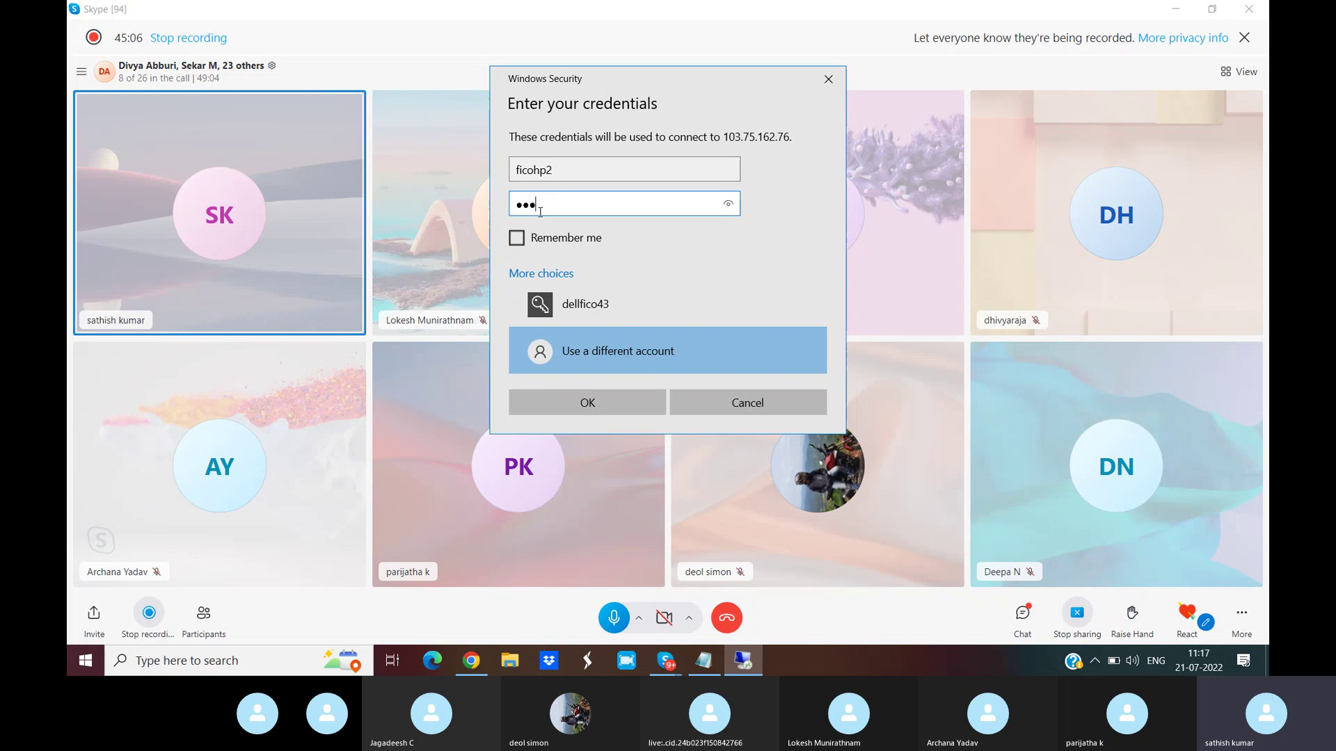
key("BackSpace")
key("BackSpace")
key("BackSpace")
type("*****")
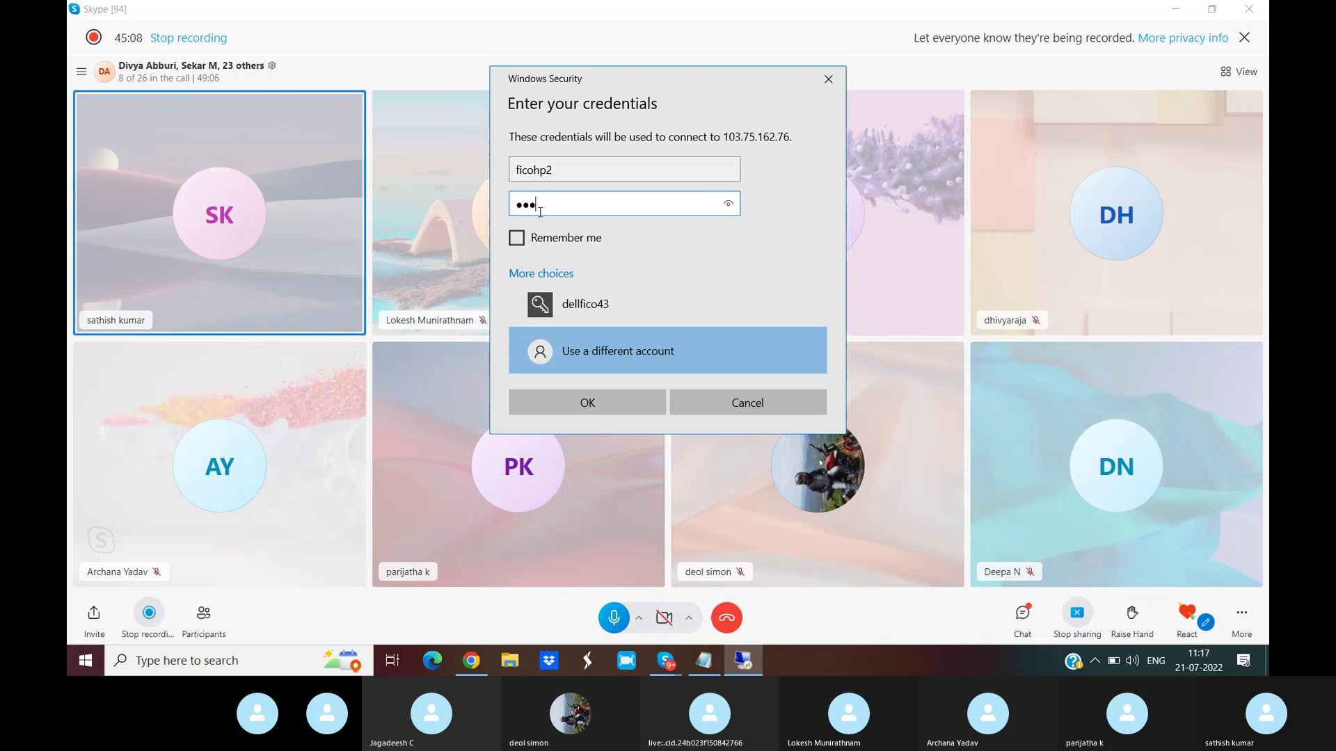
key("BackSpace")
key("BackSpace")
key("BackSpace")
key("BackSpace")
key("BackSpace")
type("*********")
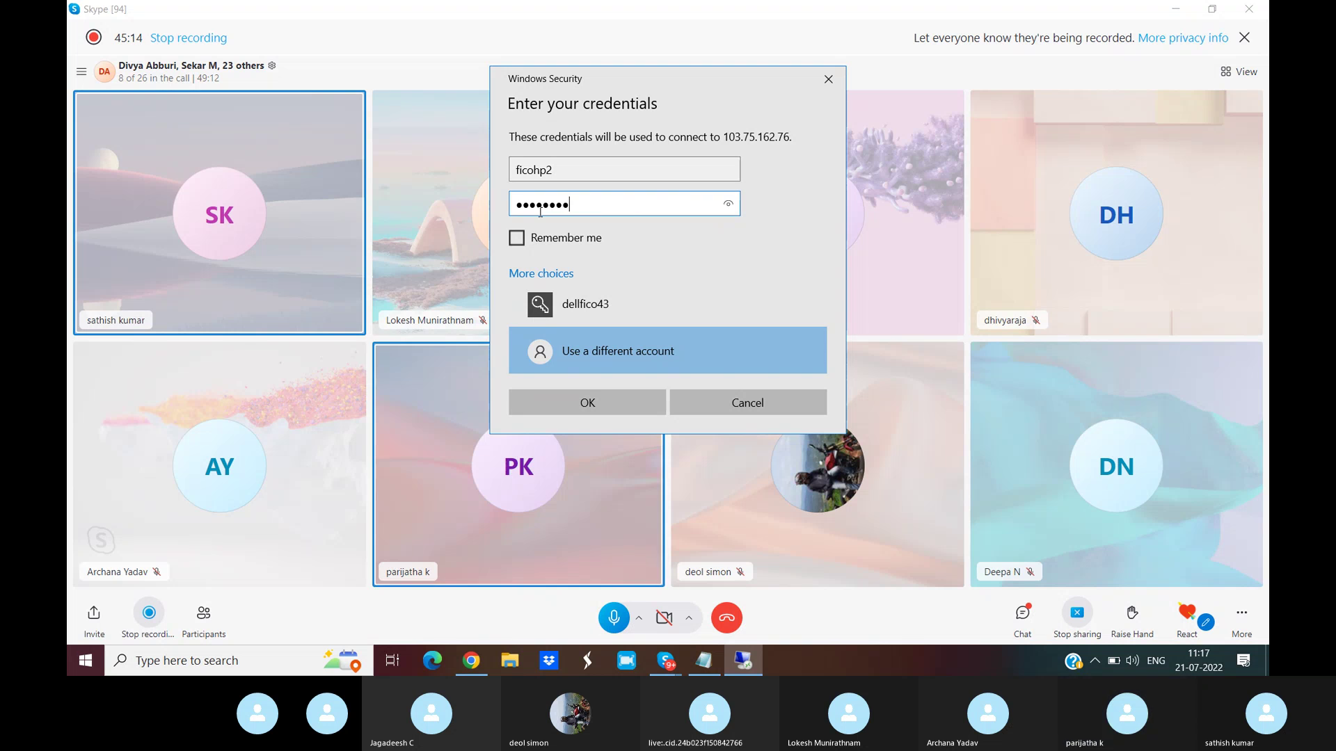
left_click(590, 403)
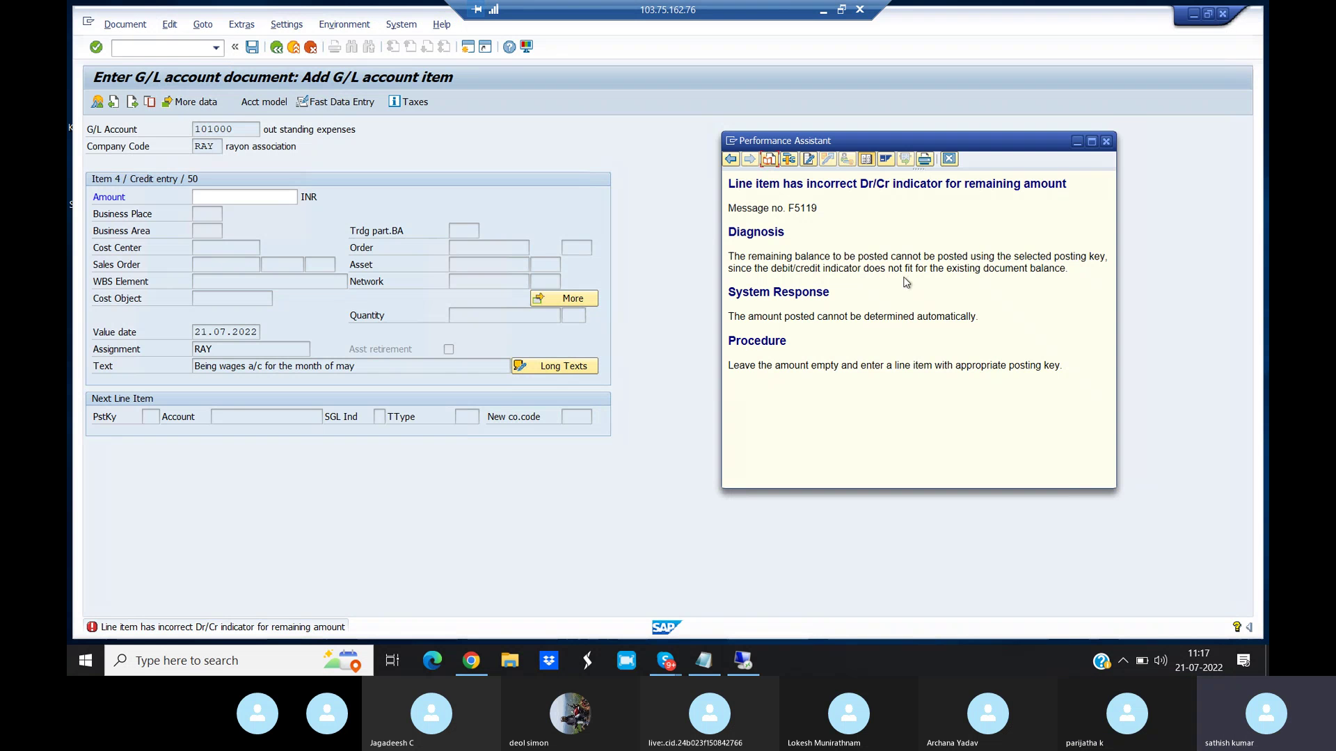
- Dismiss the explanation and open the FI user tolerance group entry for company code RAY
left_click(1106, 141)
left_click(142, 50)
type("/nfbl3n")
key("Return")
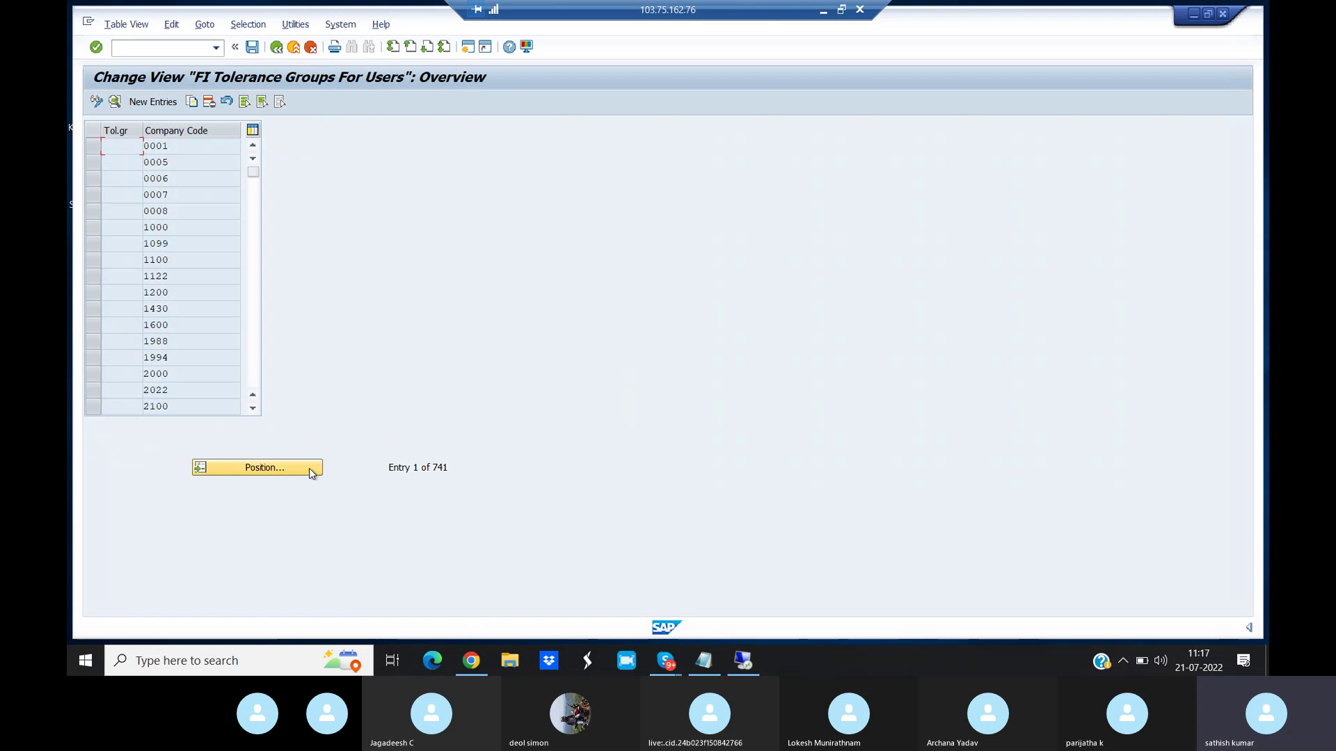
left_click(310, 473)
left_click(260, 237)
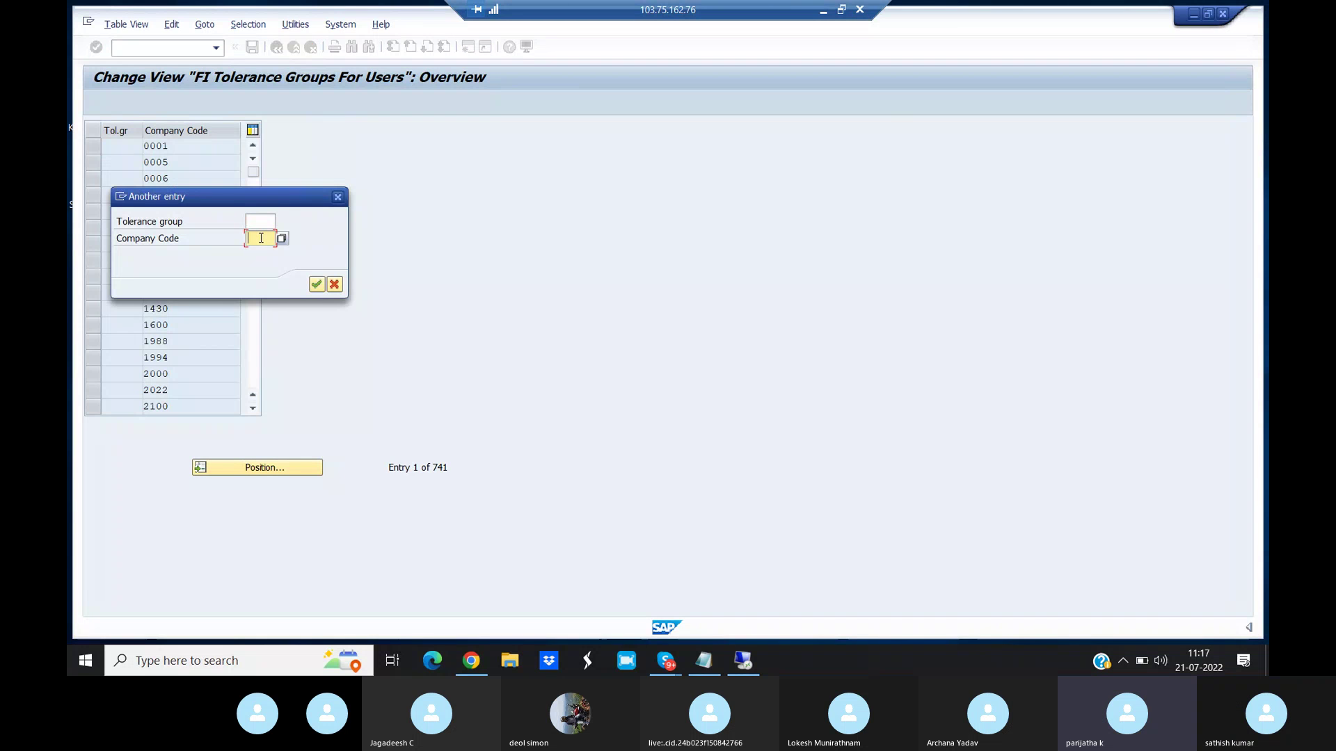
type("RAY")
key("Return")
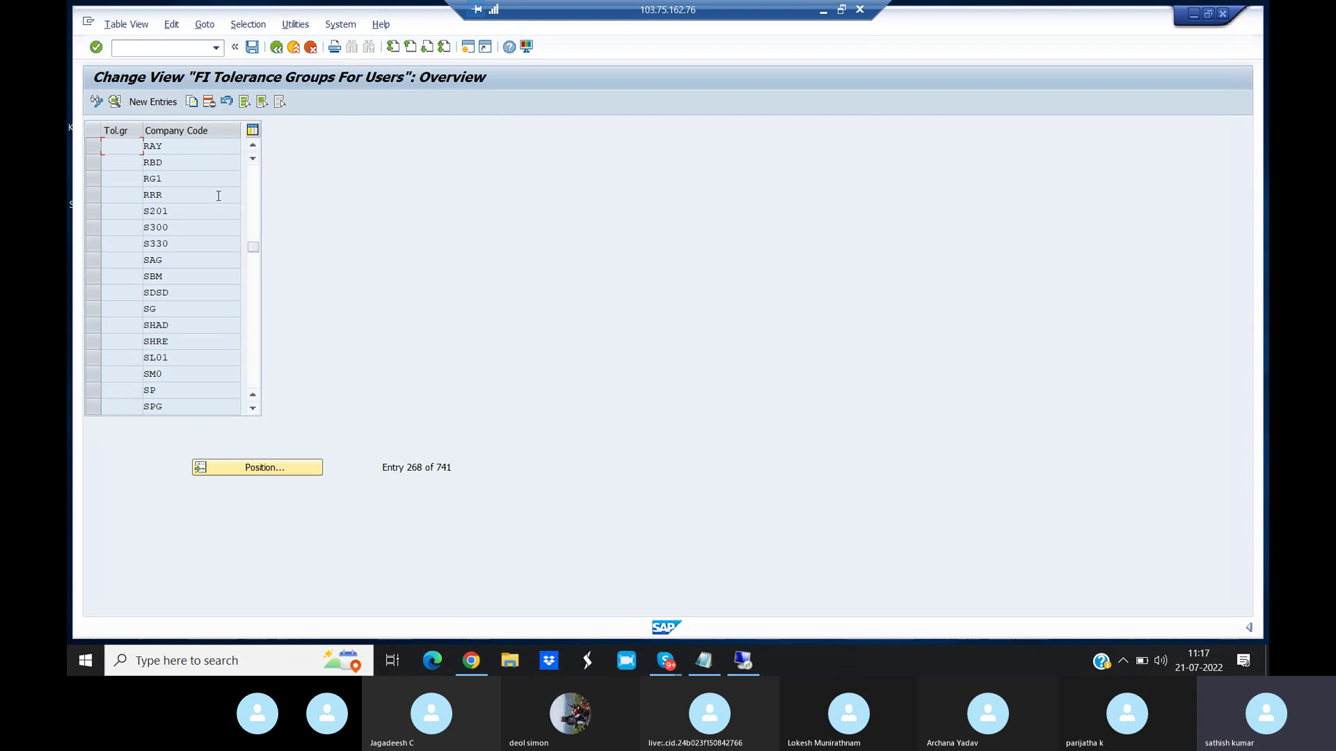
double_click(176, 151)
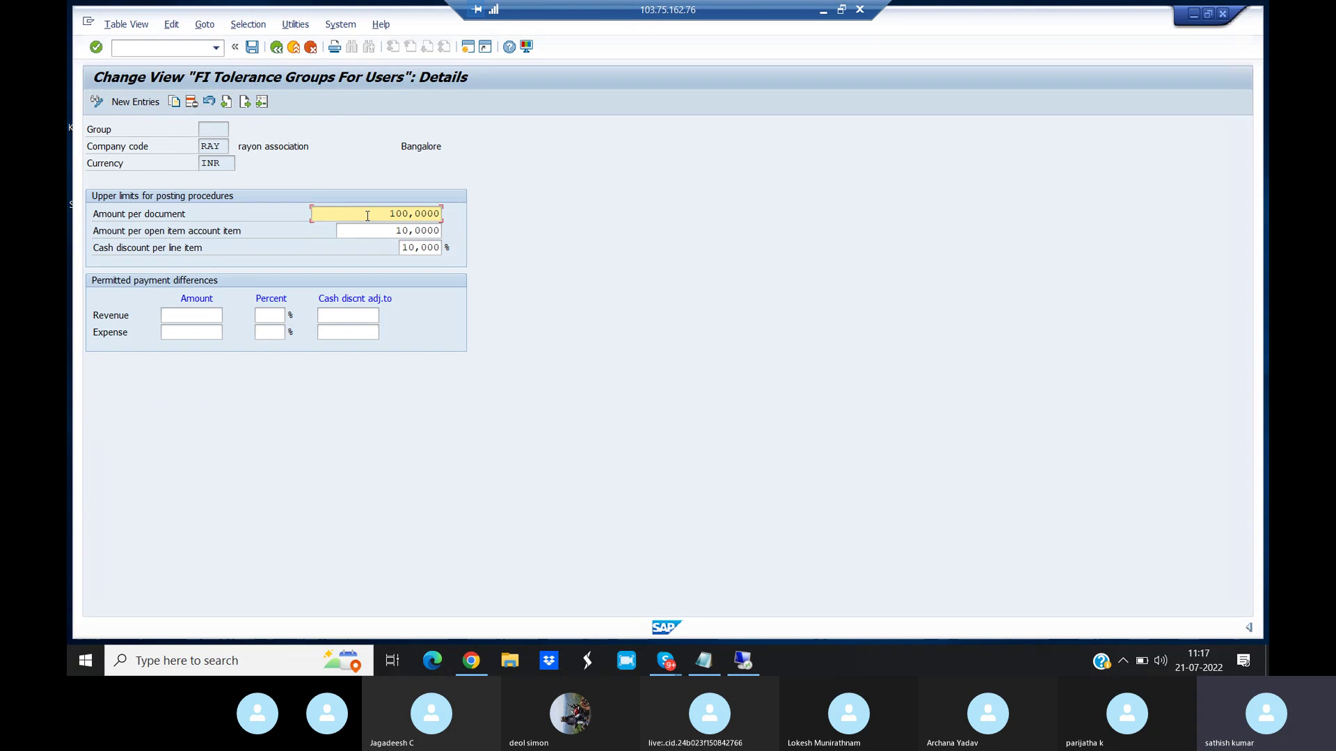
left_click_drag(387, 214, 439, 214)
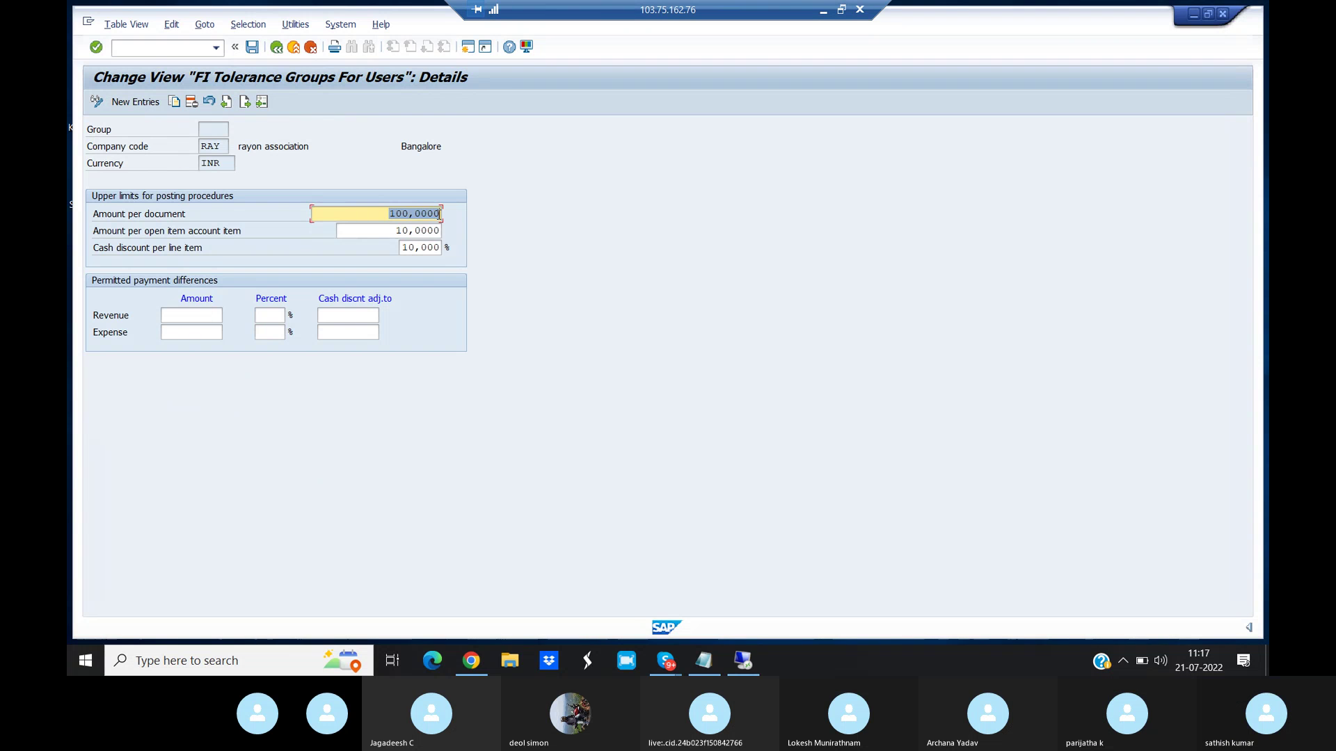
type("9999")
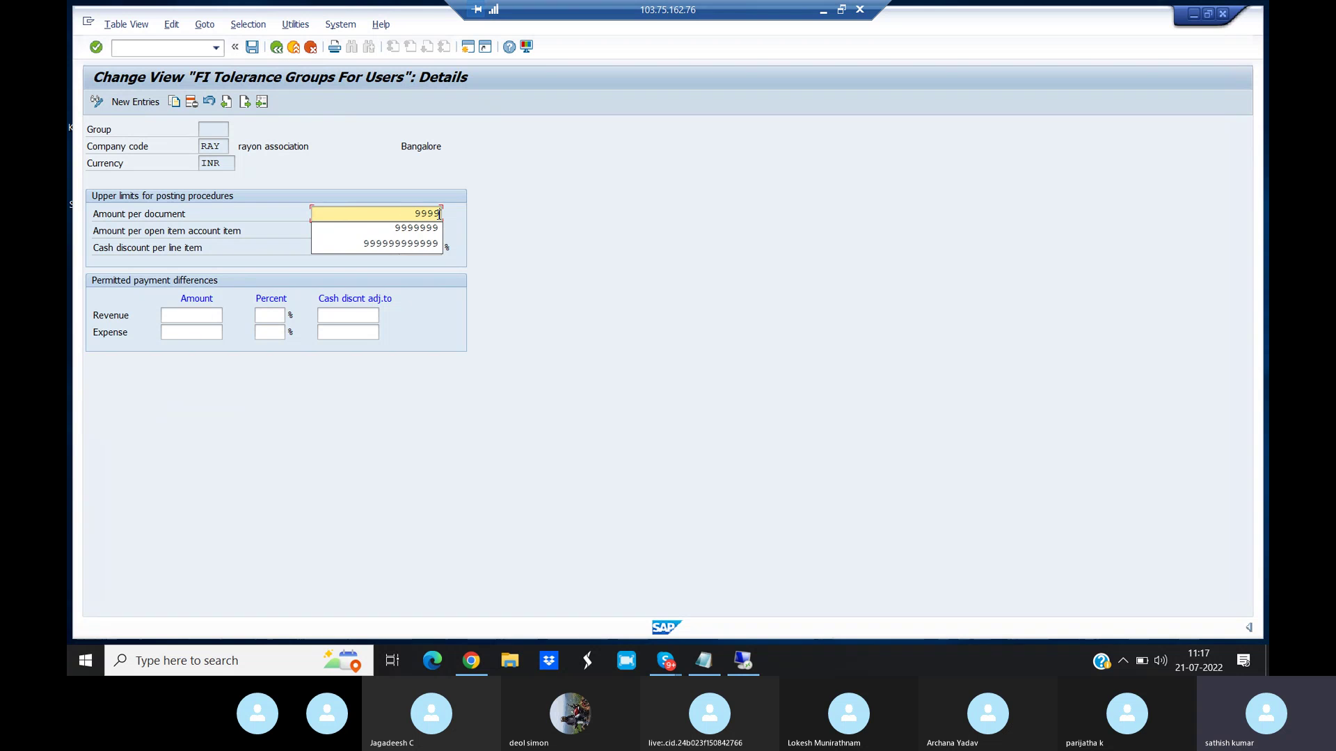
type("999999")
left_click(253, 48)
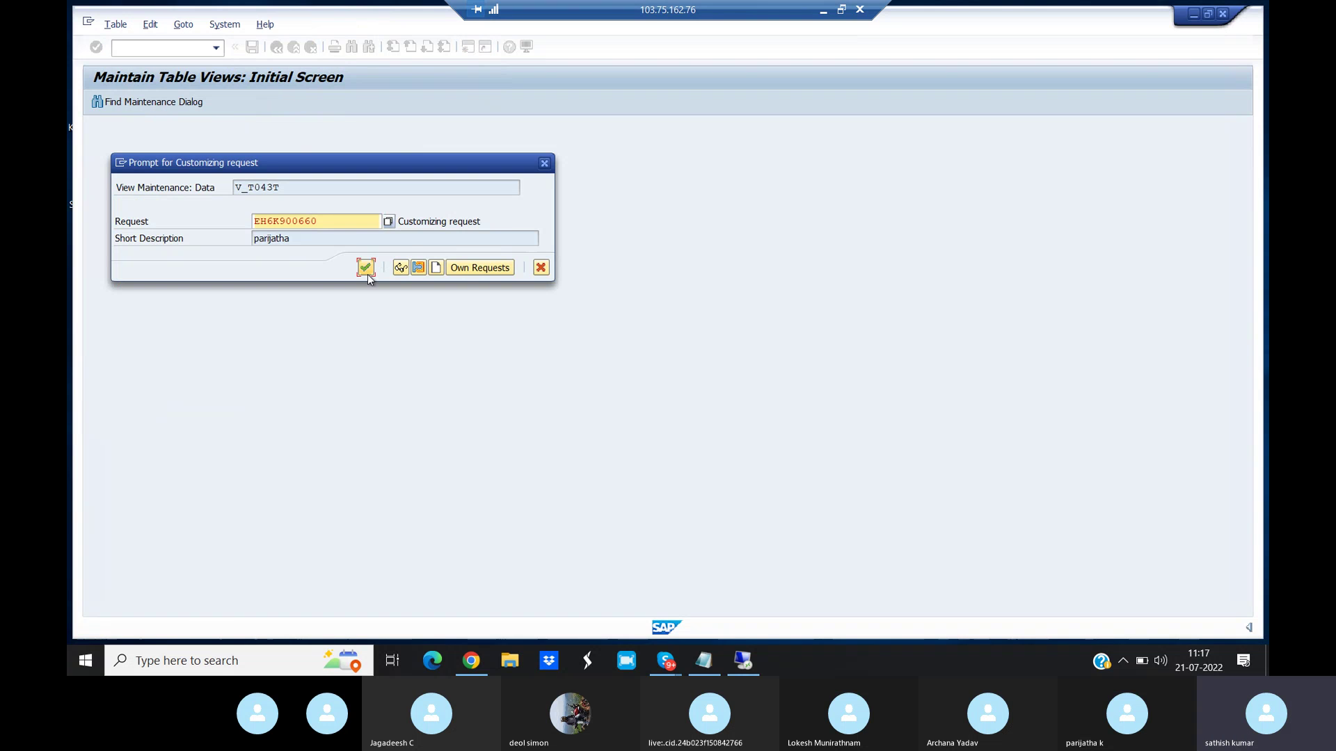
left_click(366, 272)
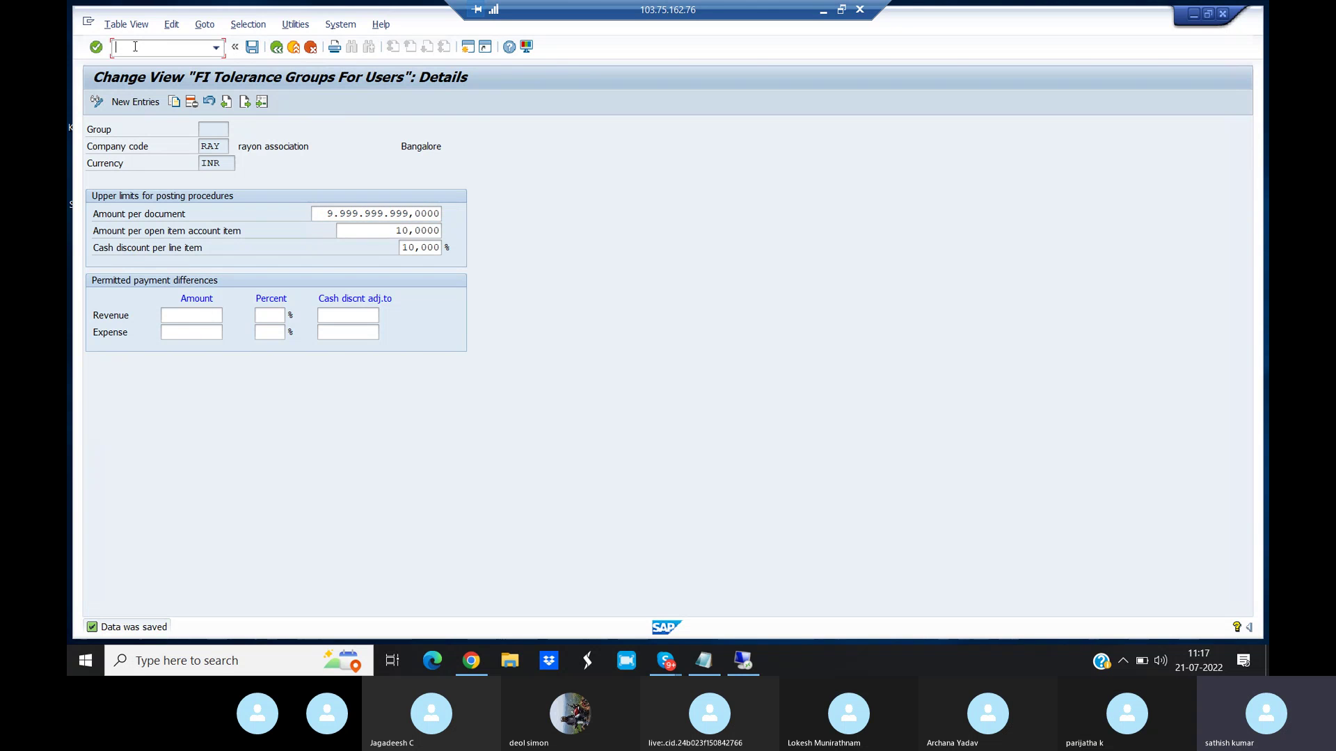
- Start an FB50 G/L posting with document and posting dates 01.05.2021
type("/NF")
type("B50")
key("Return")
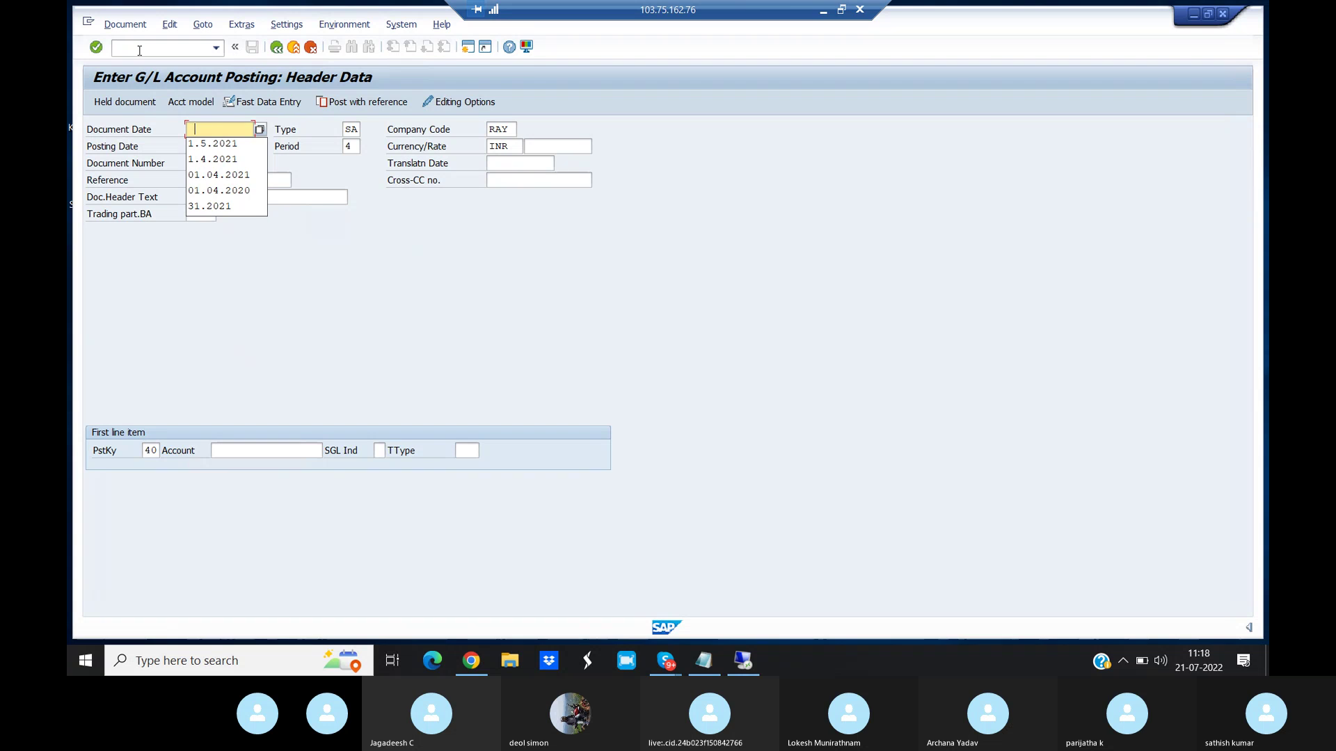
left_click(224, 150)
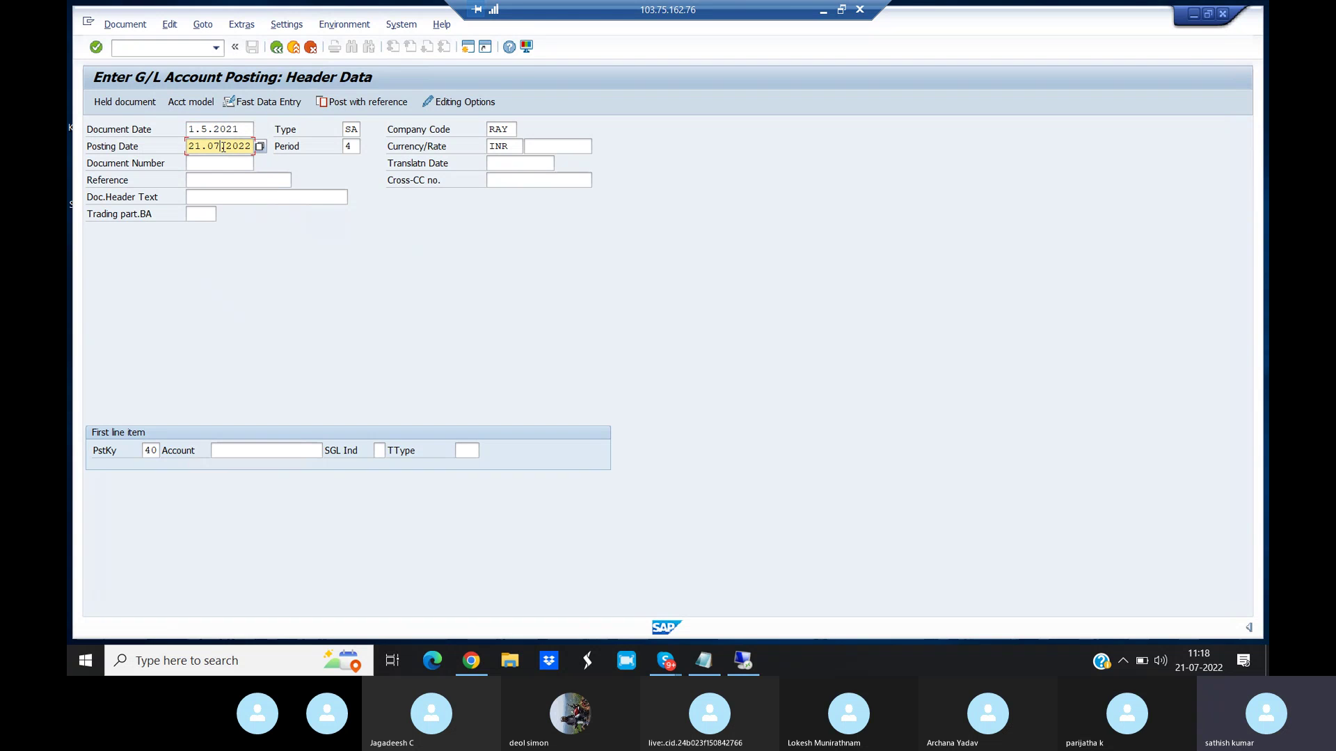
key("End")
key("BackSpace")
key("BackSpace")
key("BackSpace")
key("BackSpace")
key("BackSpace")
key("BackSpace")
key("BackSpace")
key("BackSpace")
key("BackSpace")
key("BackSpace")
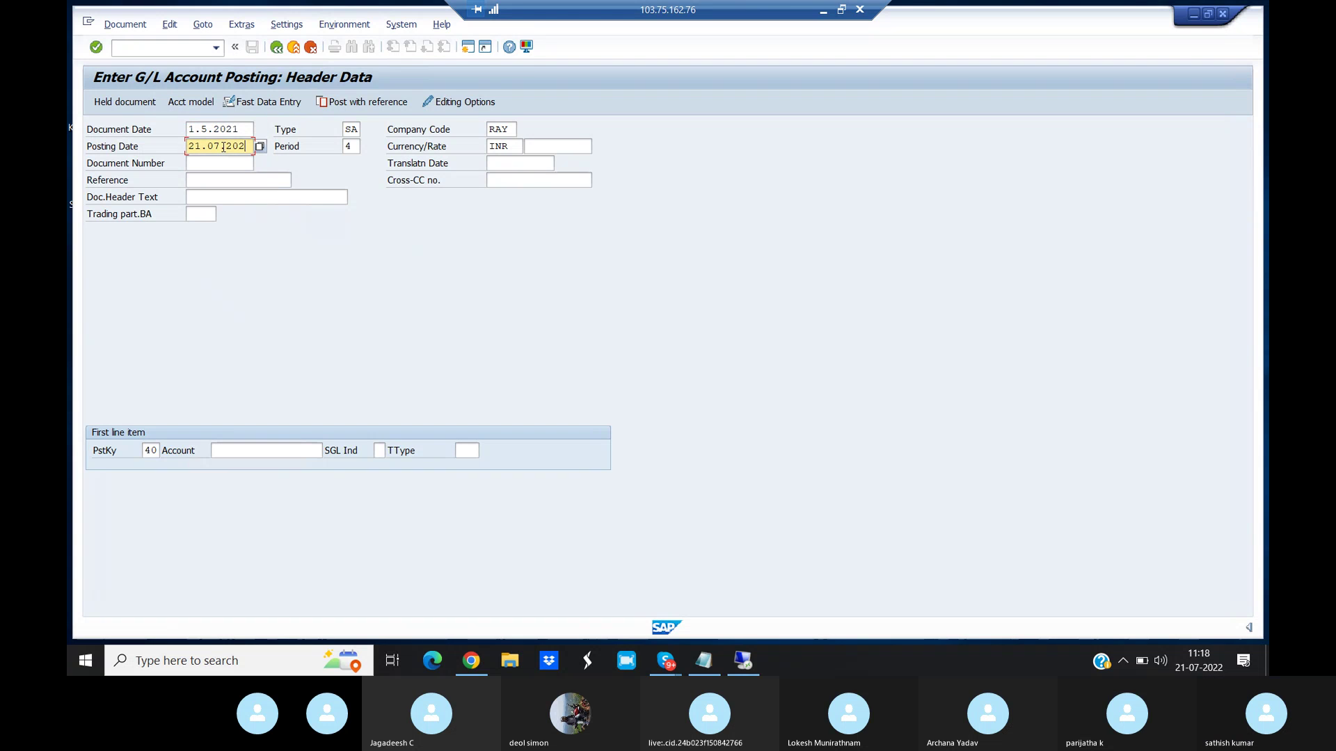
type("01.05.2021")
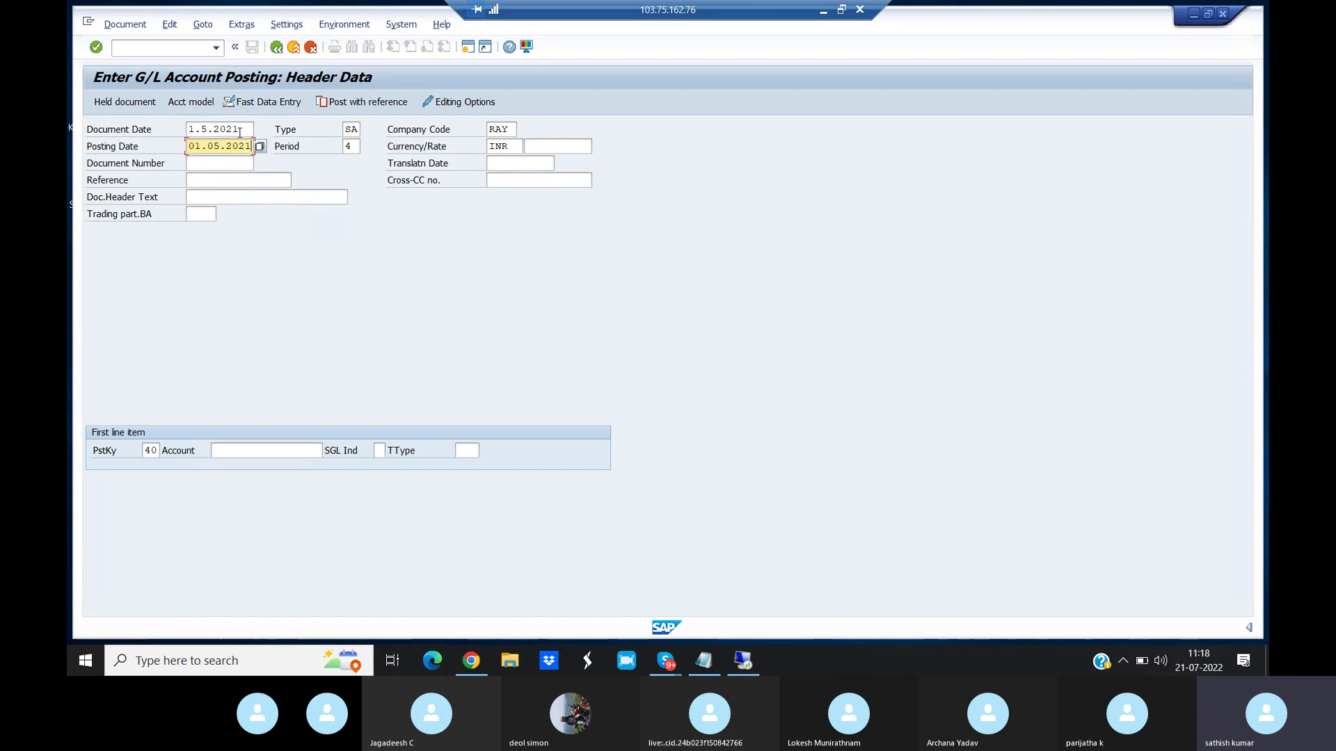
left_click(240, 132)
key("BackSpace")
key("BackSpace")
key("BackSpace")
key("BackSpace")
key("BackSpace")
key("BackSpace")
key("BackSpace")
key("BackSpace")
type("01.05.2021")
- Debit 10000 to account 400200 WAGES A/C with line text 'Testing'
left_click(321, 450)
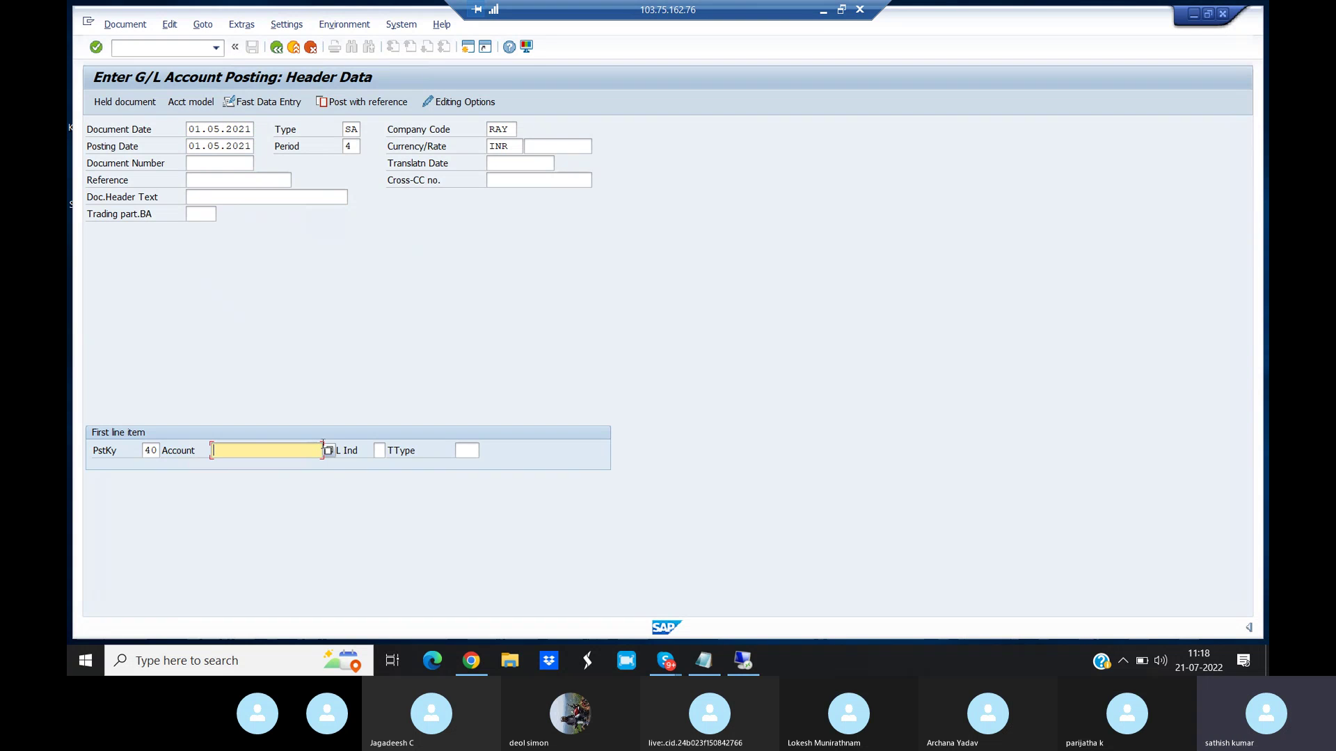
left_click(328, 450)
left_click(449, 288)
double_click(186, 156)
key("Return")
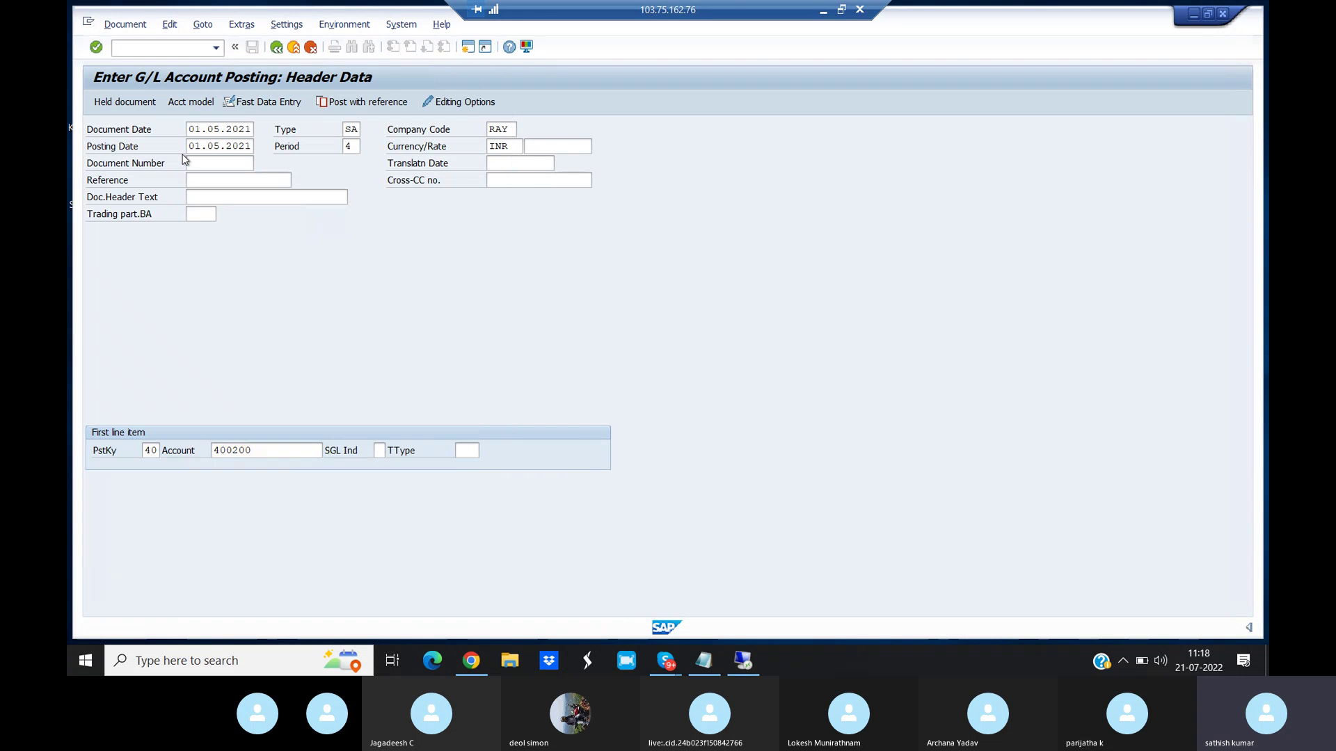
key("Return")
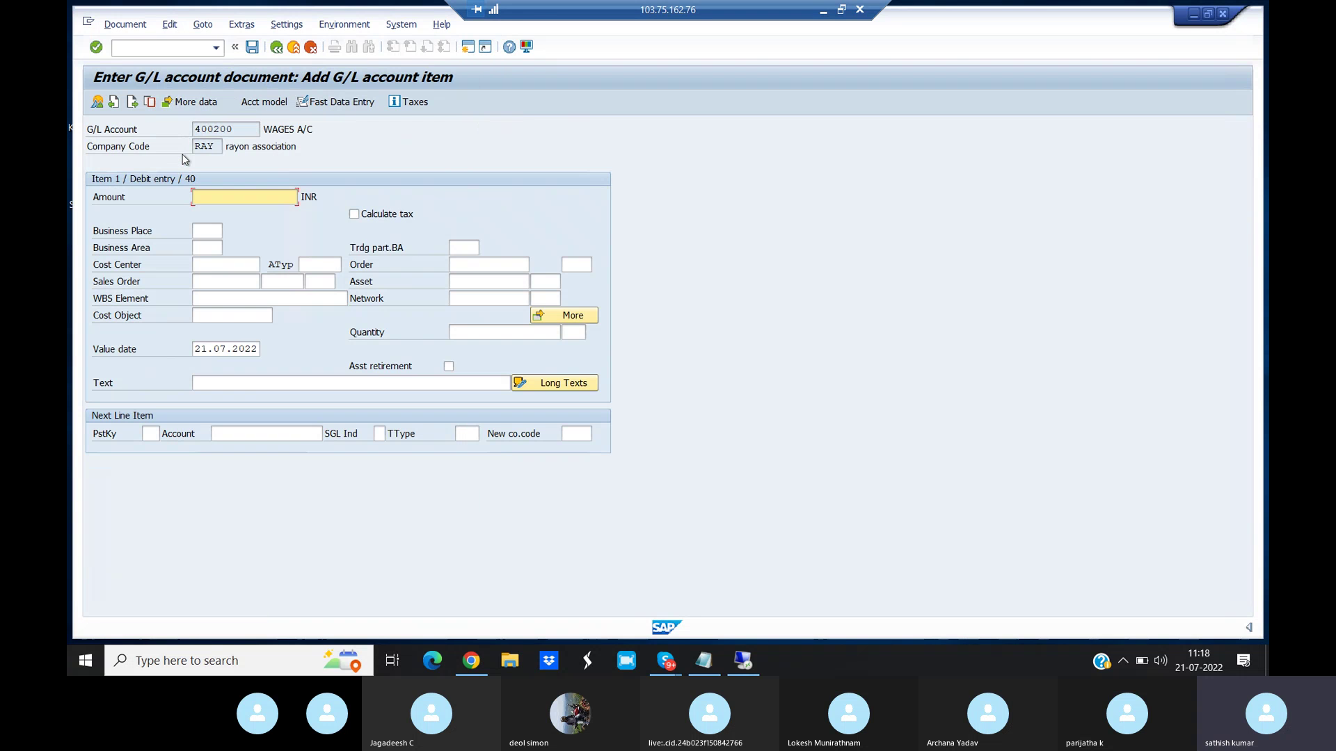
type("10000")
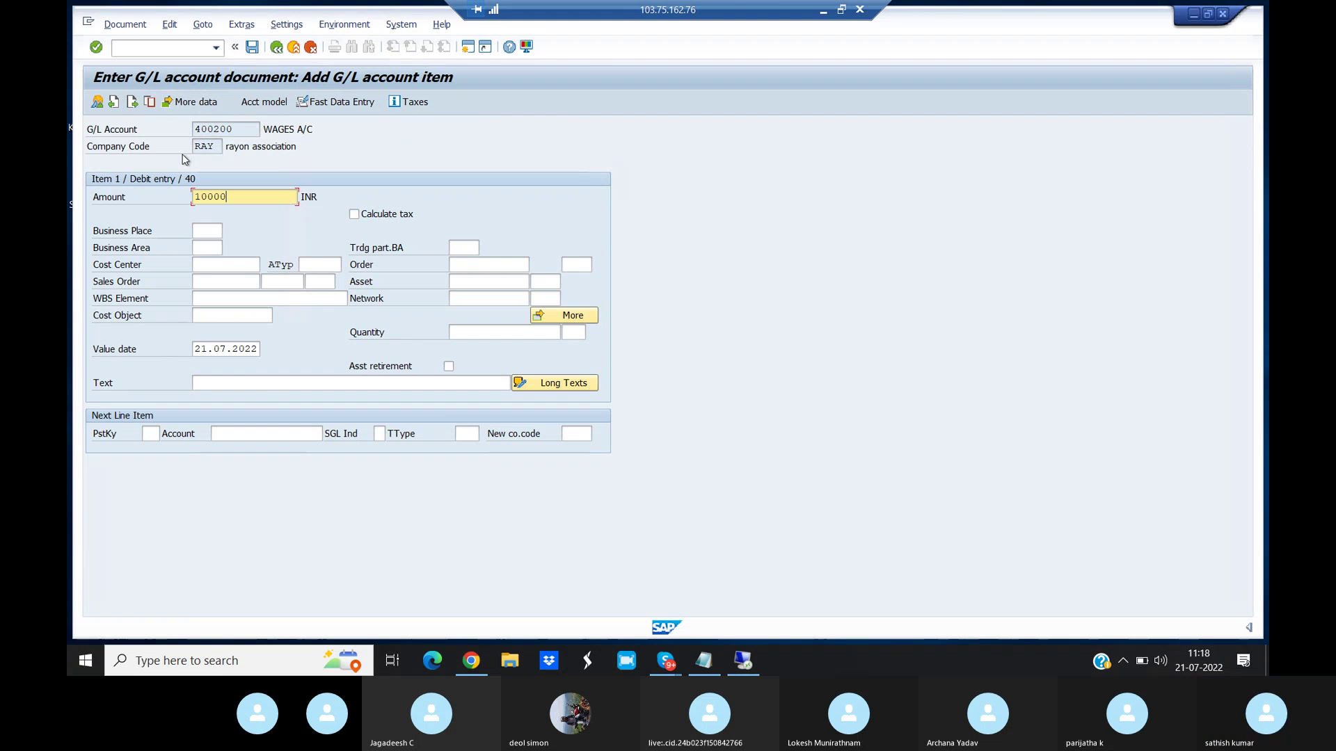
left_click(230, 384)
type("Test")
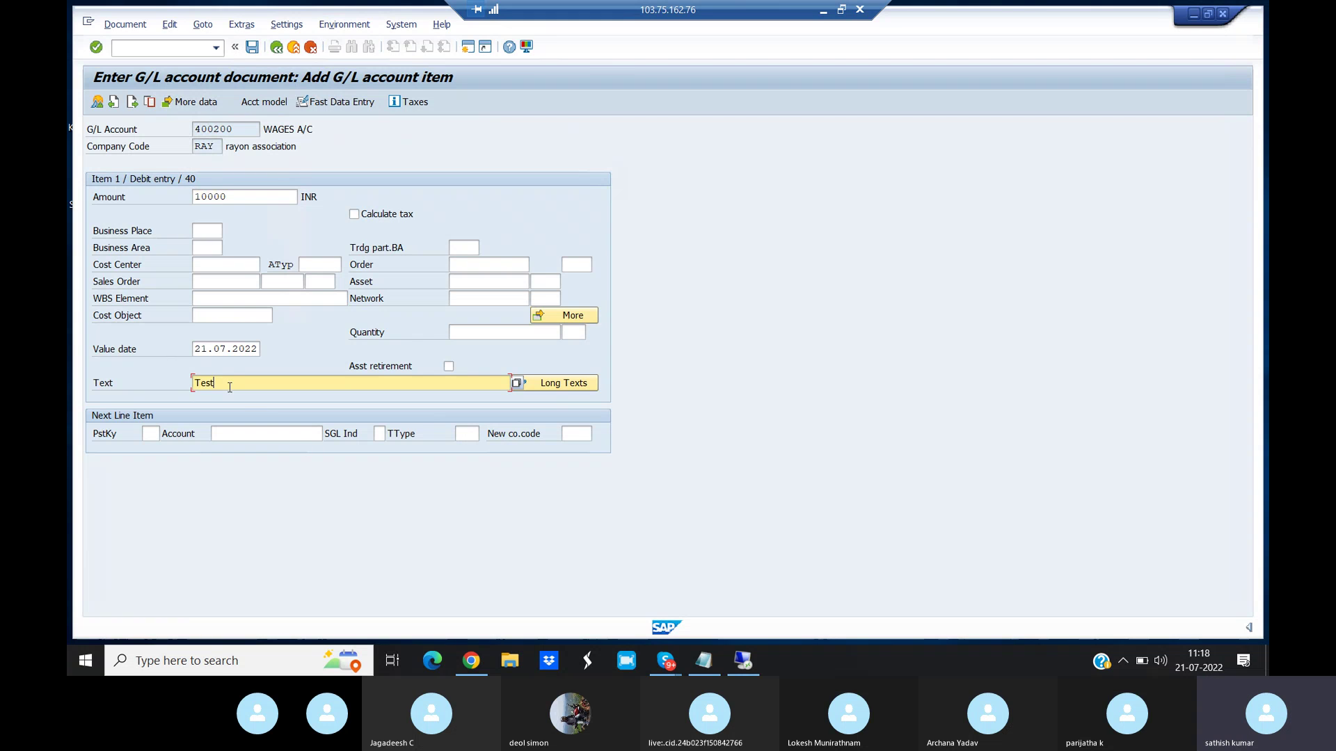
type("ing")
- Add the next line with posting key 50 and credit account 101000
left_click(150, 435)
type("50")
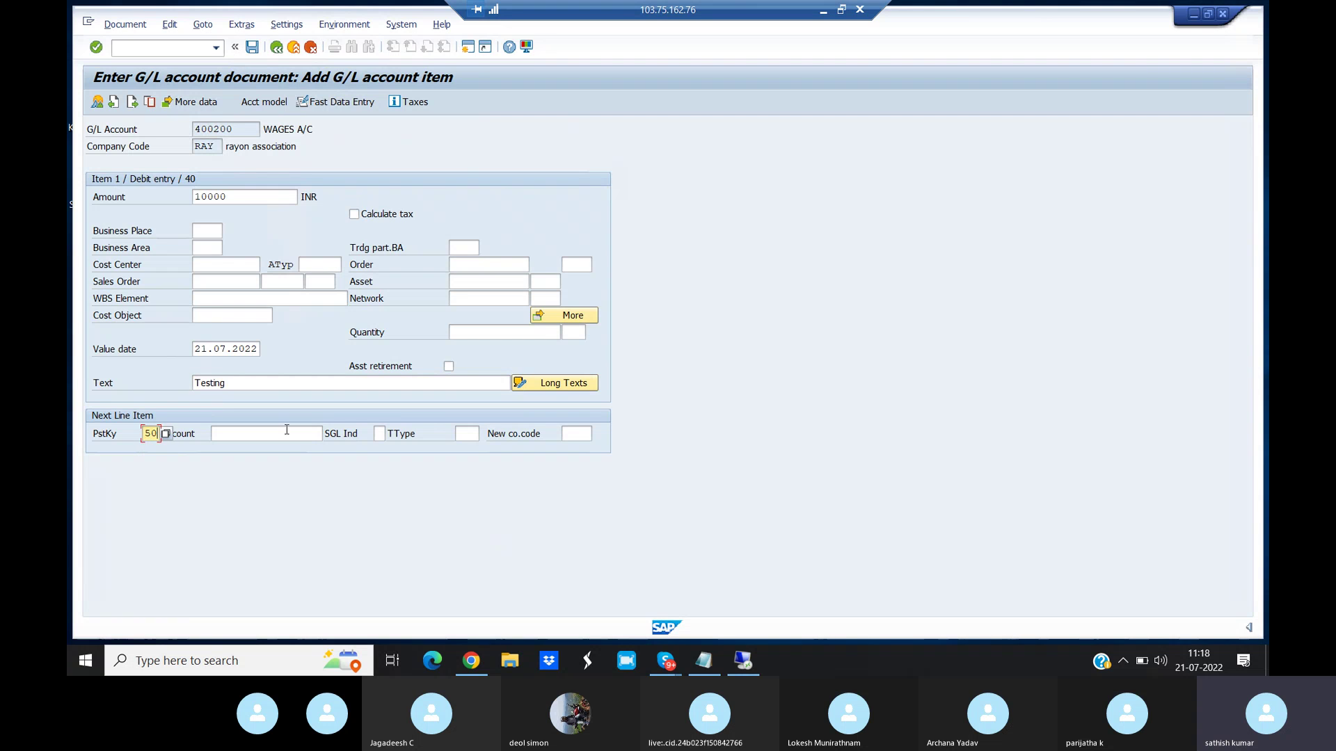
left_click(287, 430)
left_click(330, 433)
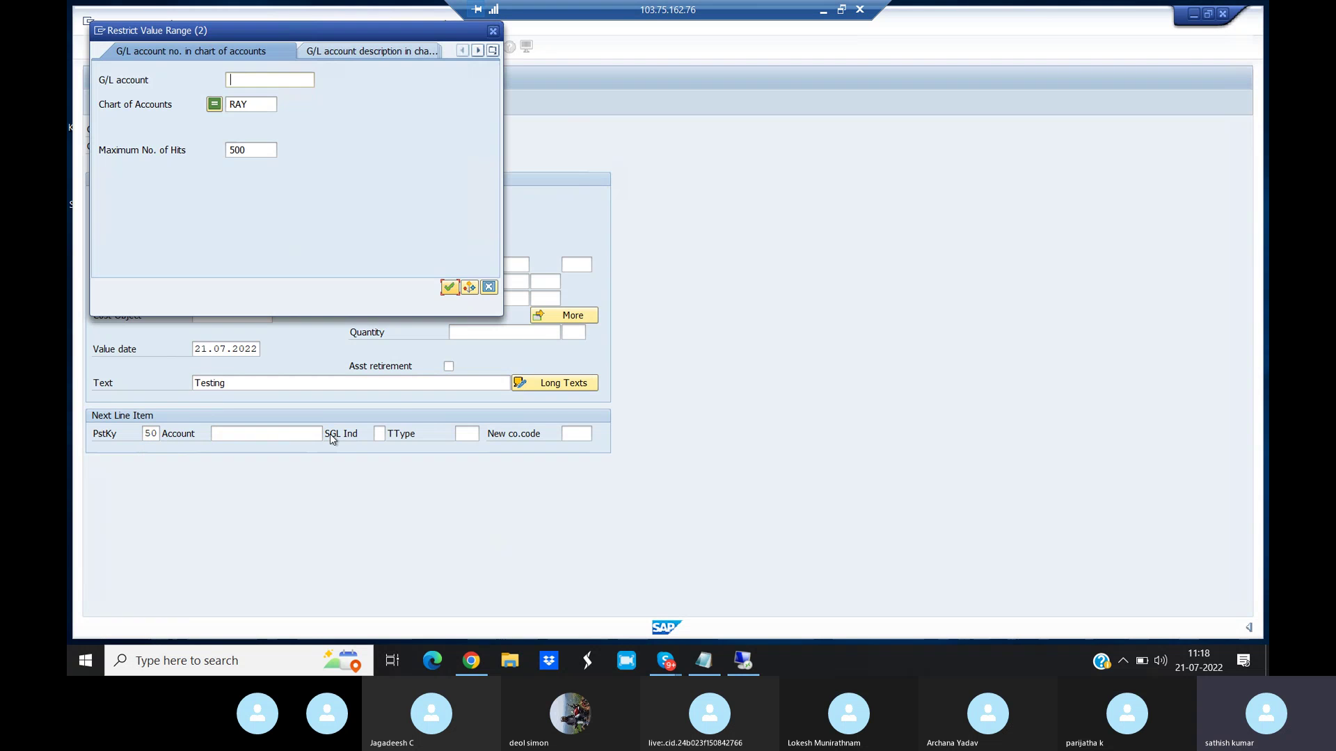
left_click(451, 288)
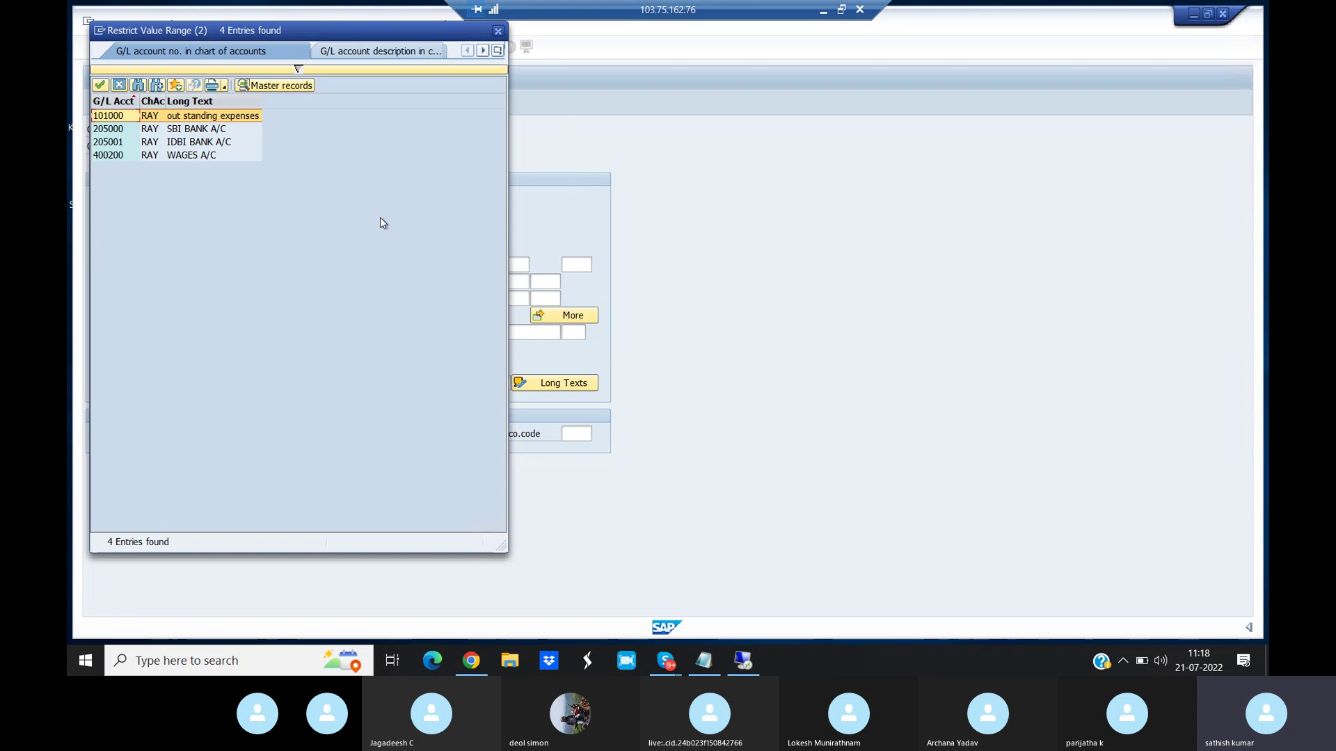
left_click(213, 117)
double_click(214, 120)
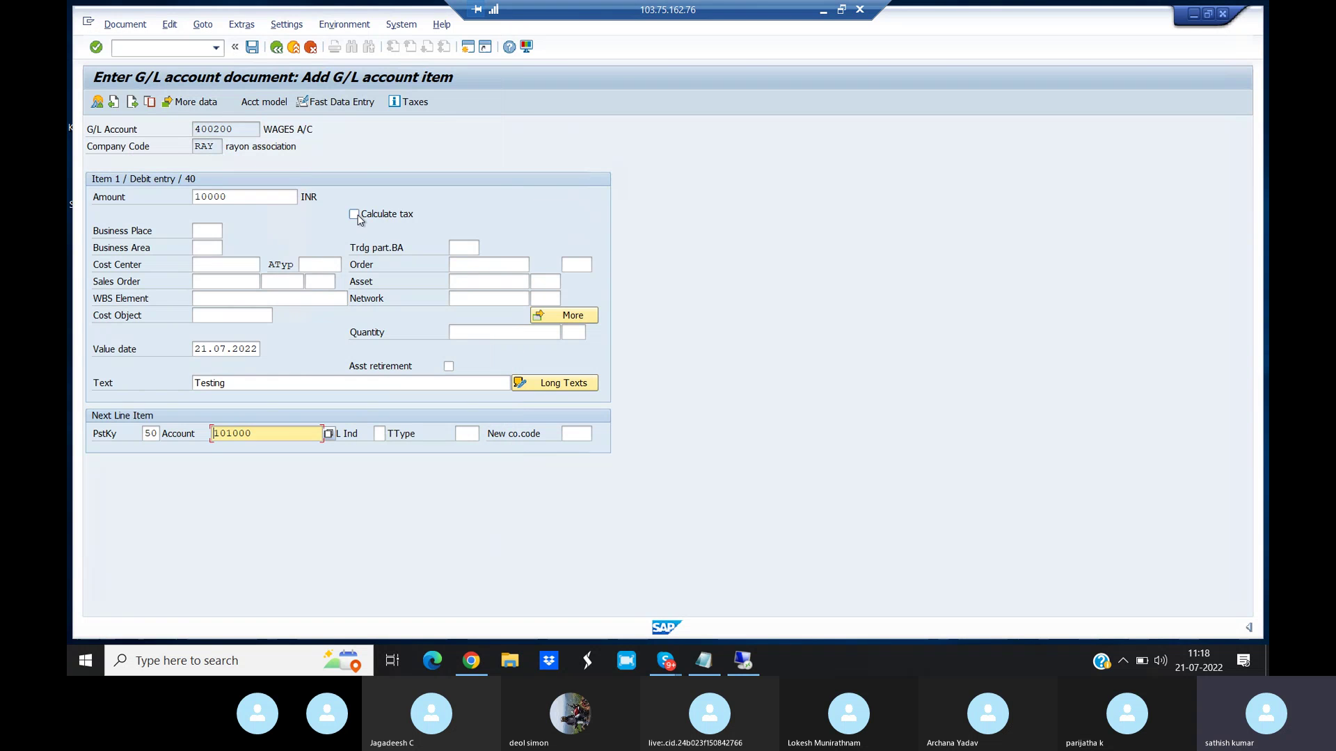
key("Return")
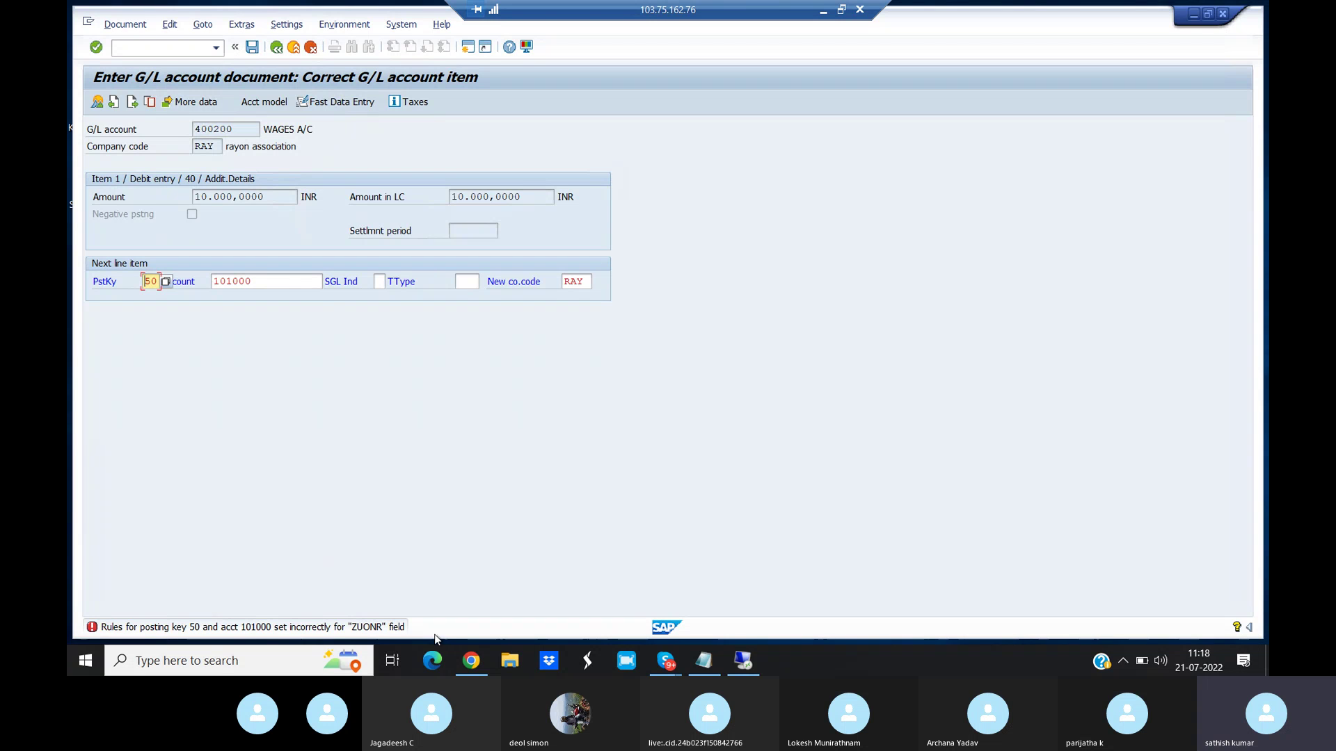
- Review the field-status error explanation for key 50 and account 101000, then open a new session
double_click(359, 628)
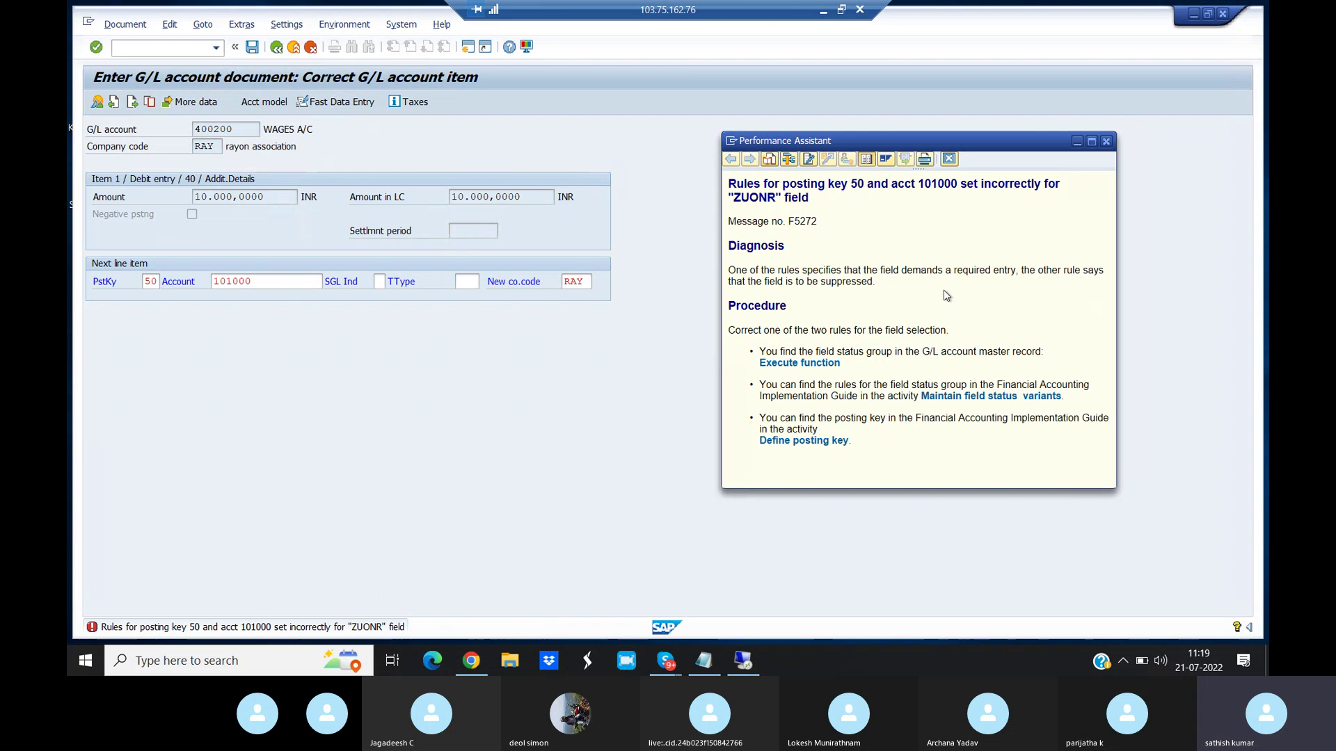
left_click(1106, 141)
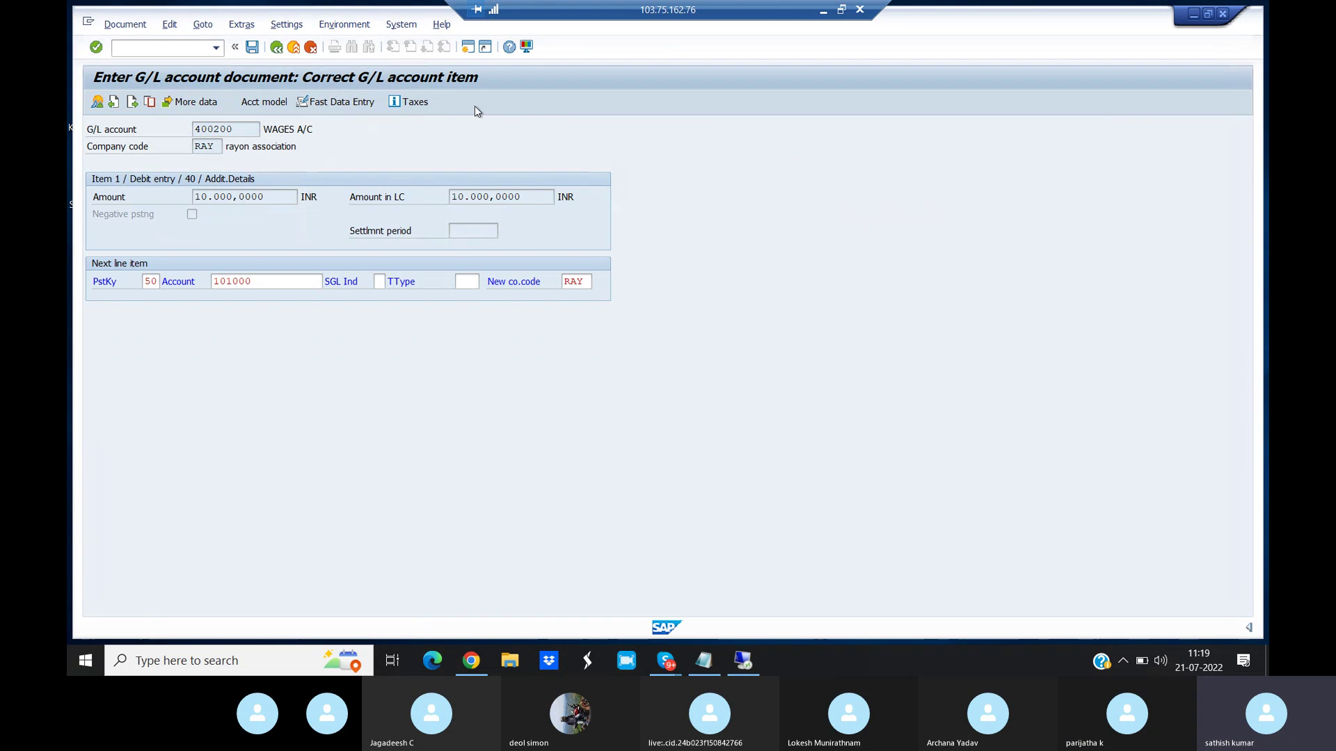
left_click(468, 47)
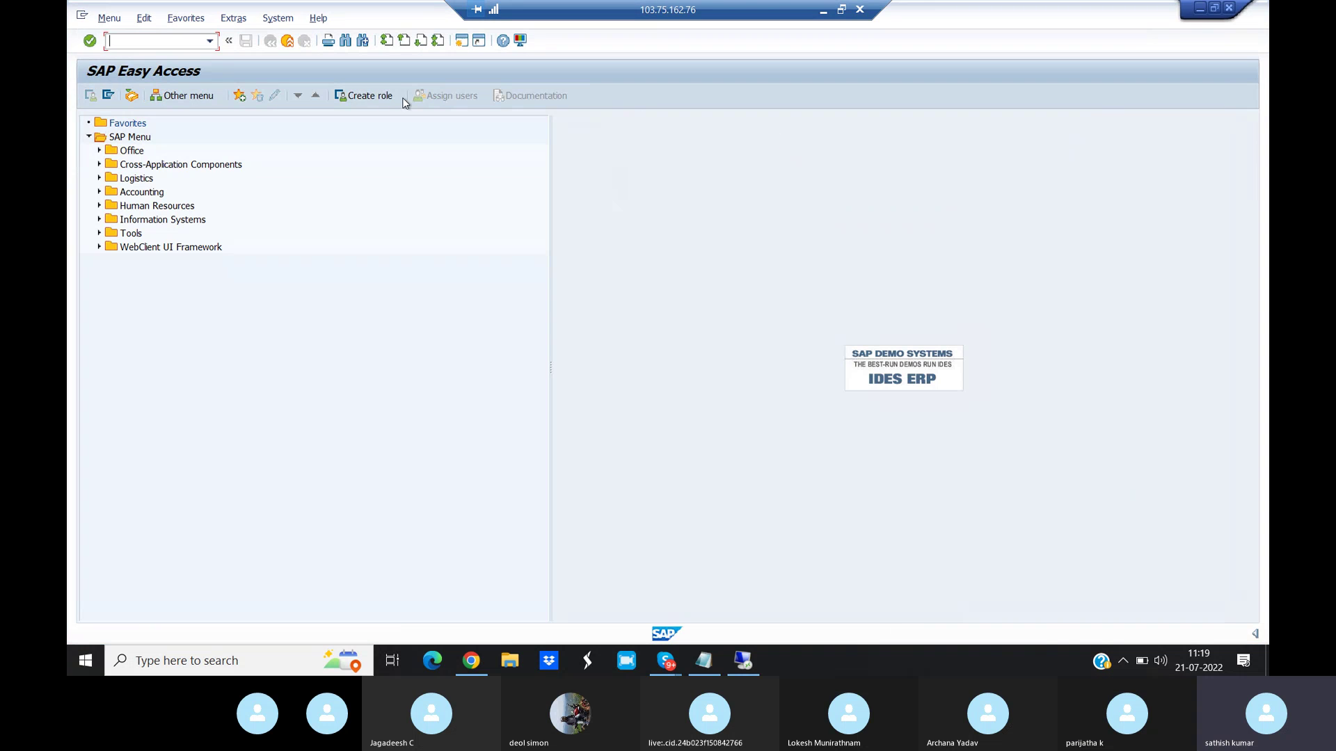
- Open the field status settings of posting key 50 Credit entry in OB41
type("/NOB41")
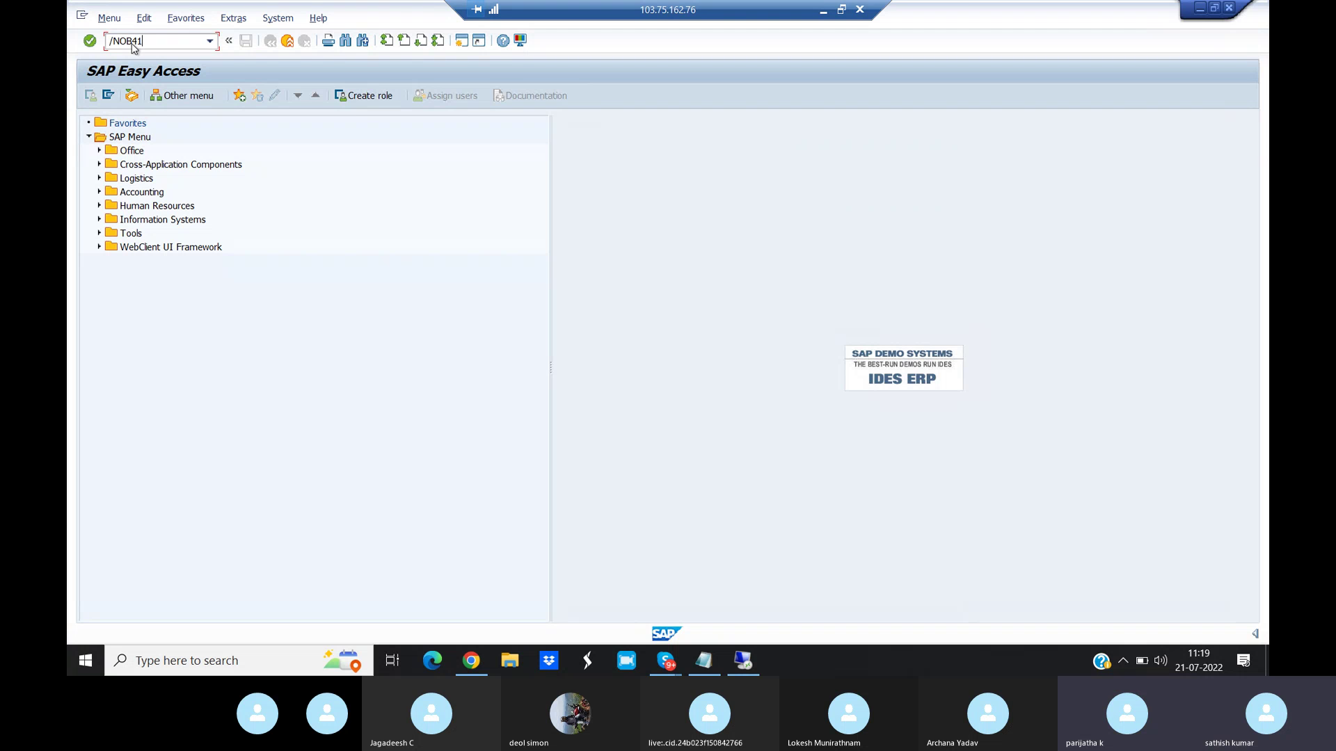
key("Return")
left_click(541, 341)
left_click(541, 341)
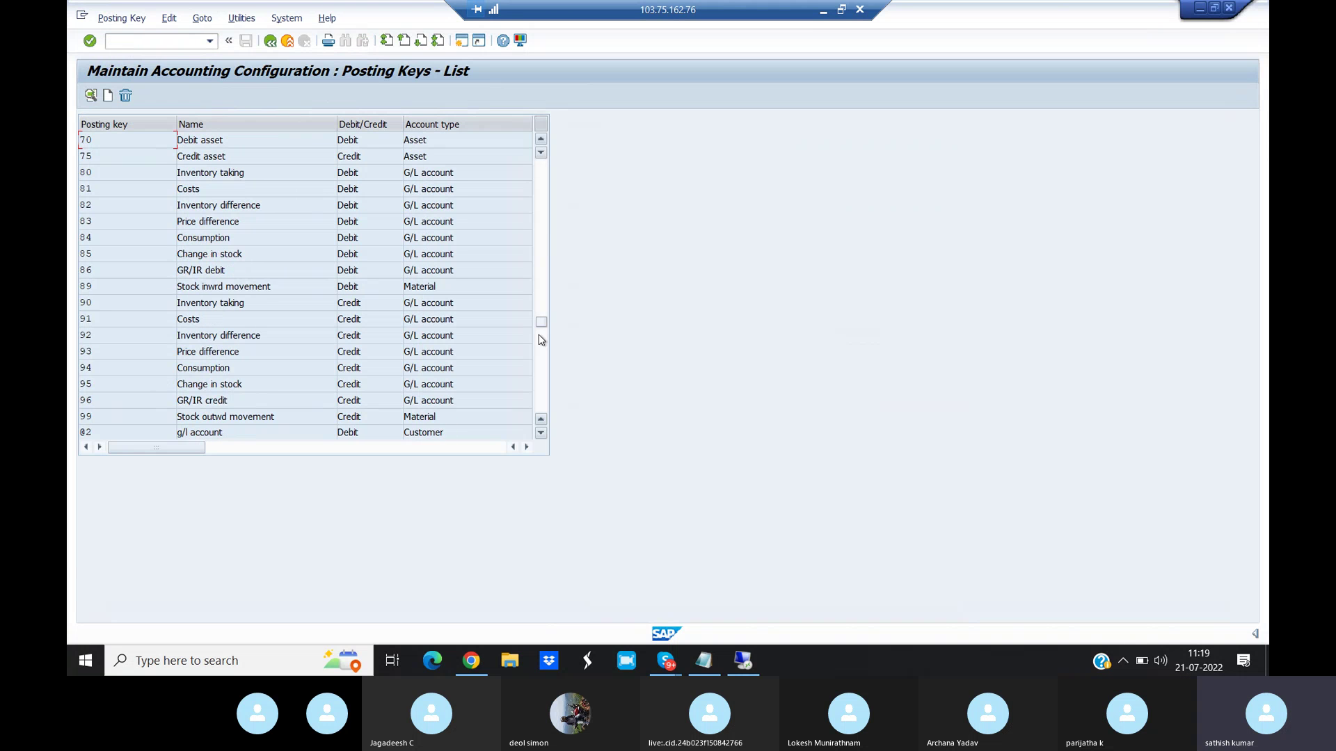
left_click(541, 144)
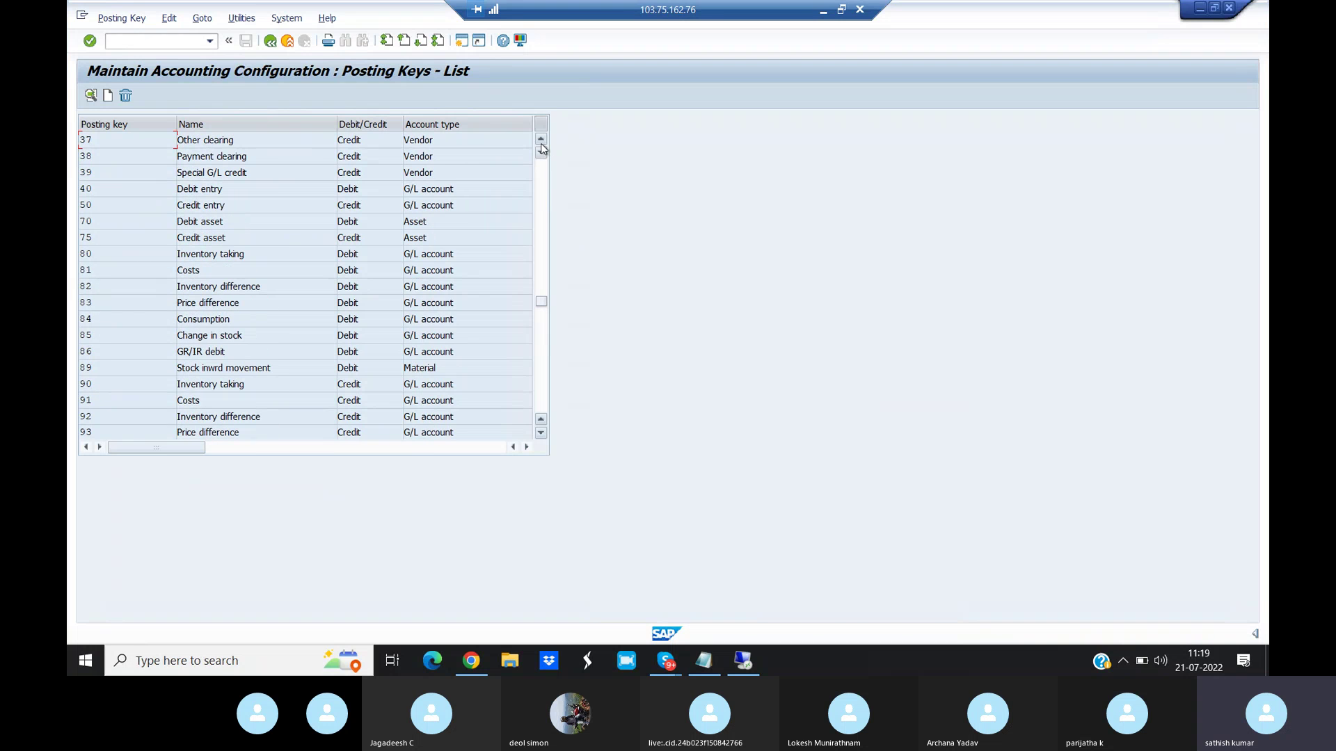
double_click(103, 206)
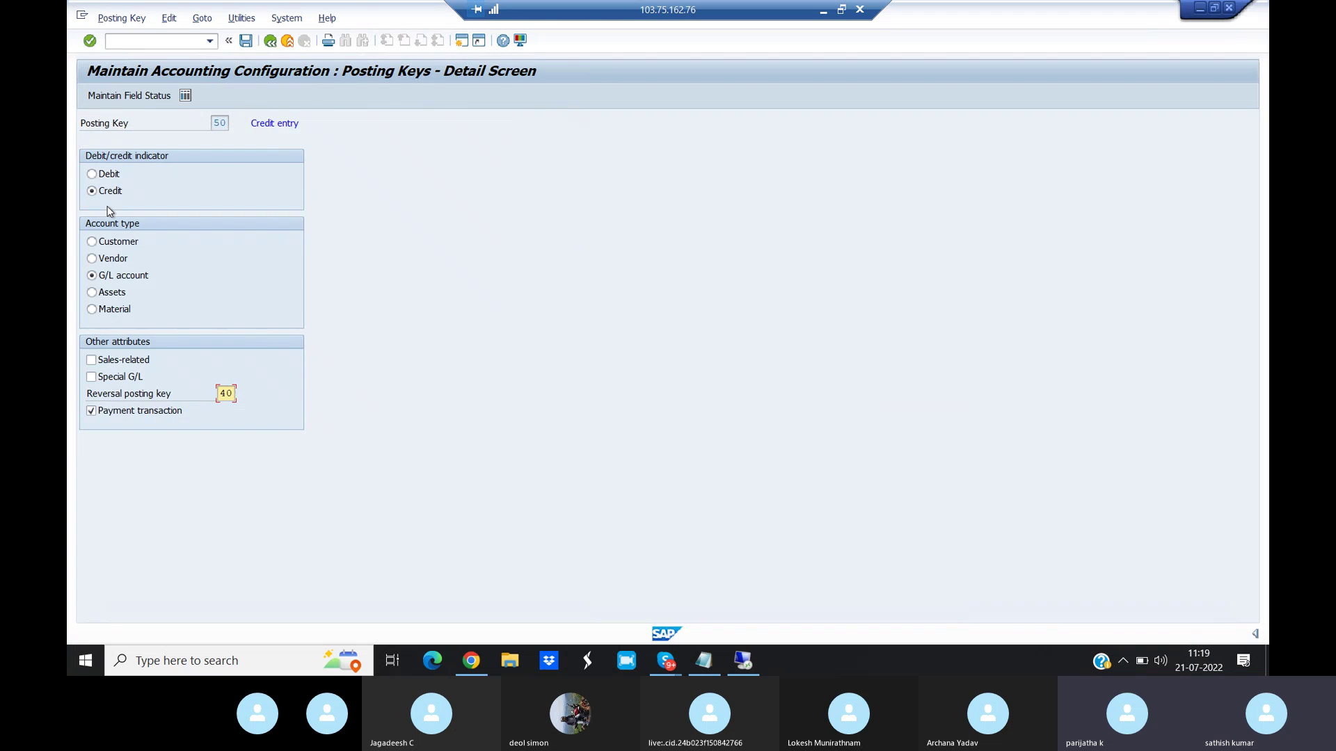
left_click(147, 97)
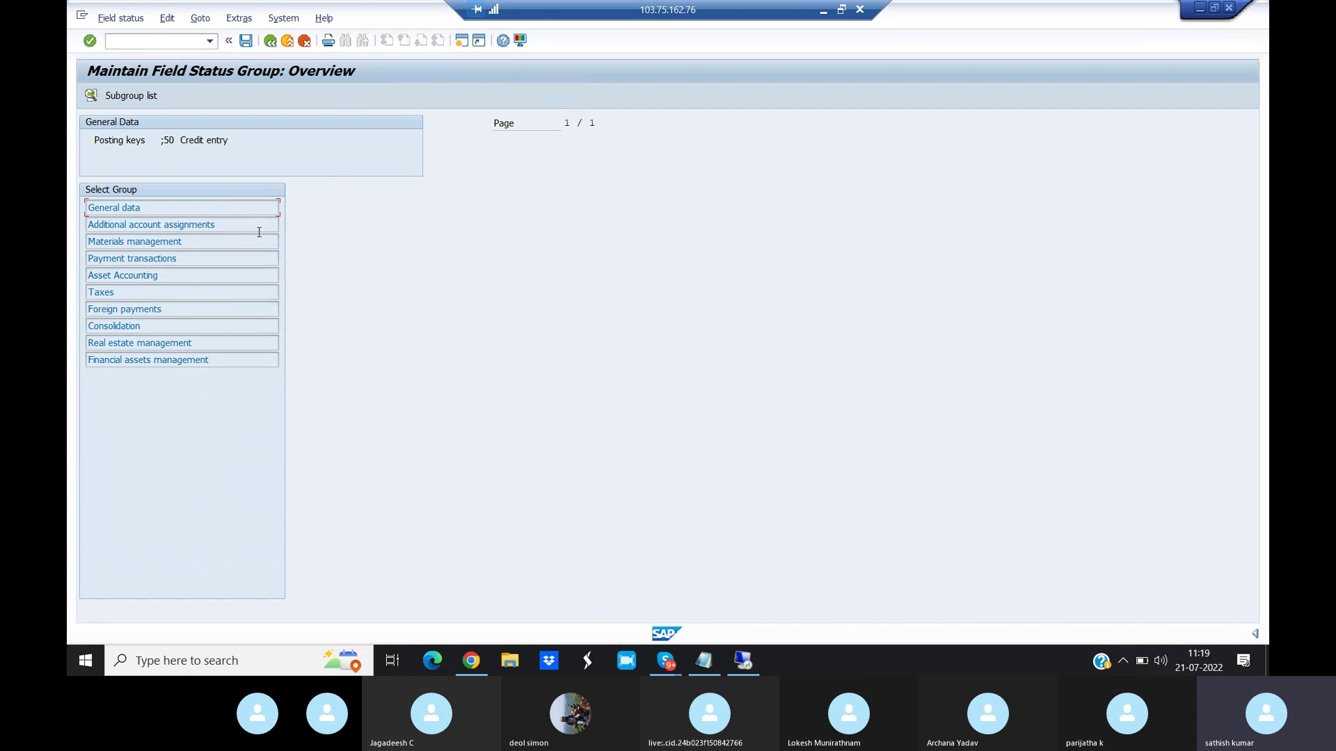
- Make assignment number optional under General data, save with the request, and return to the document
double_click(126, 208)
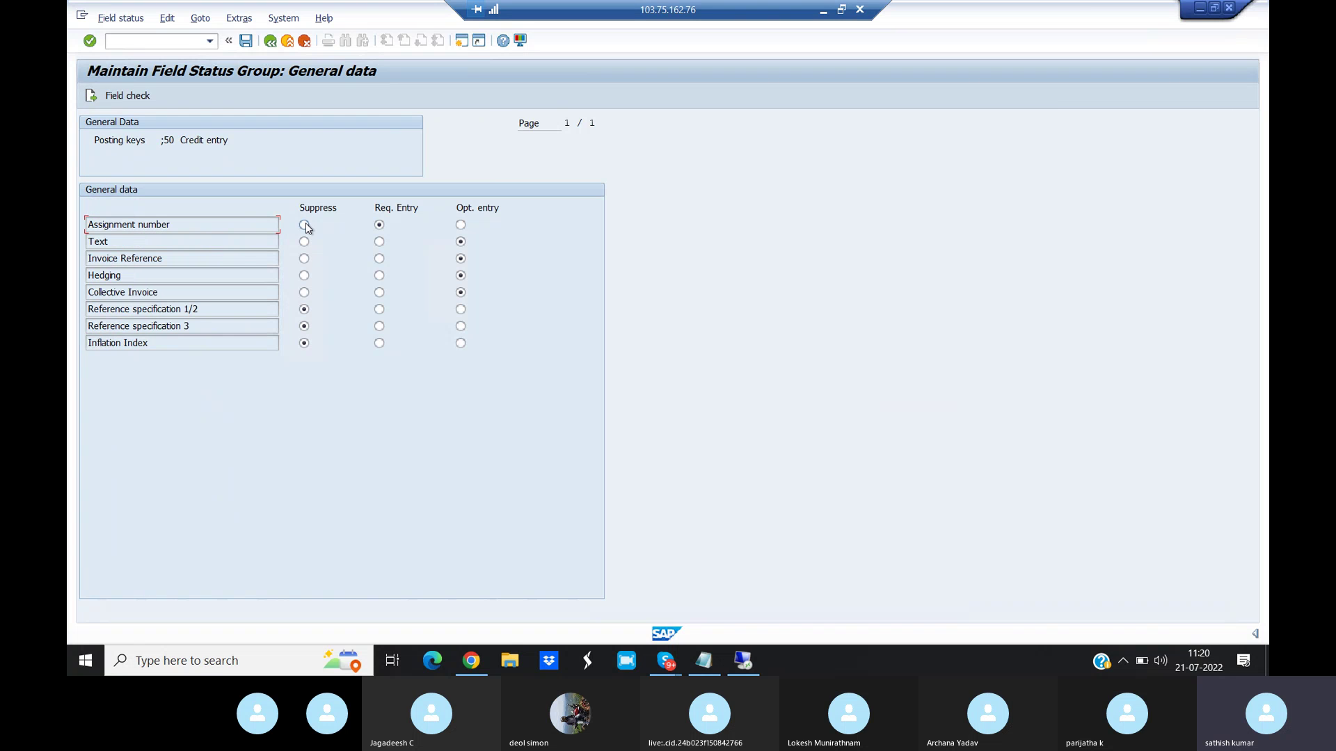
left_click(247, 40)
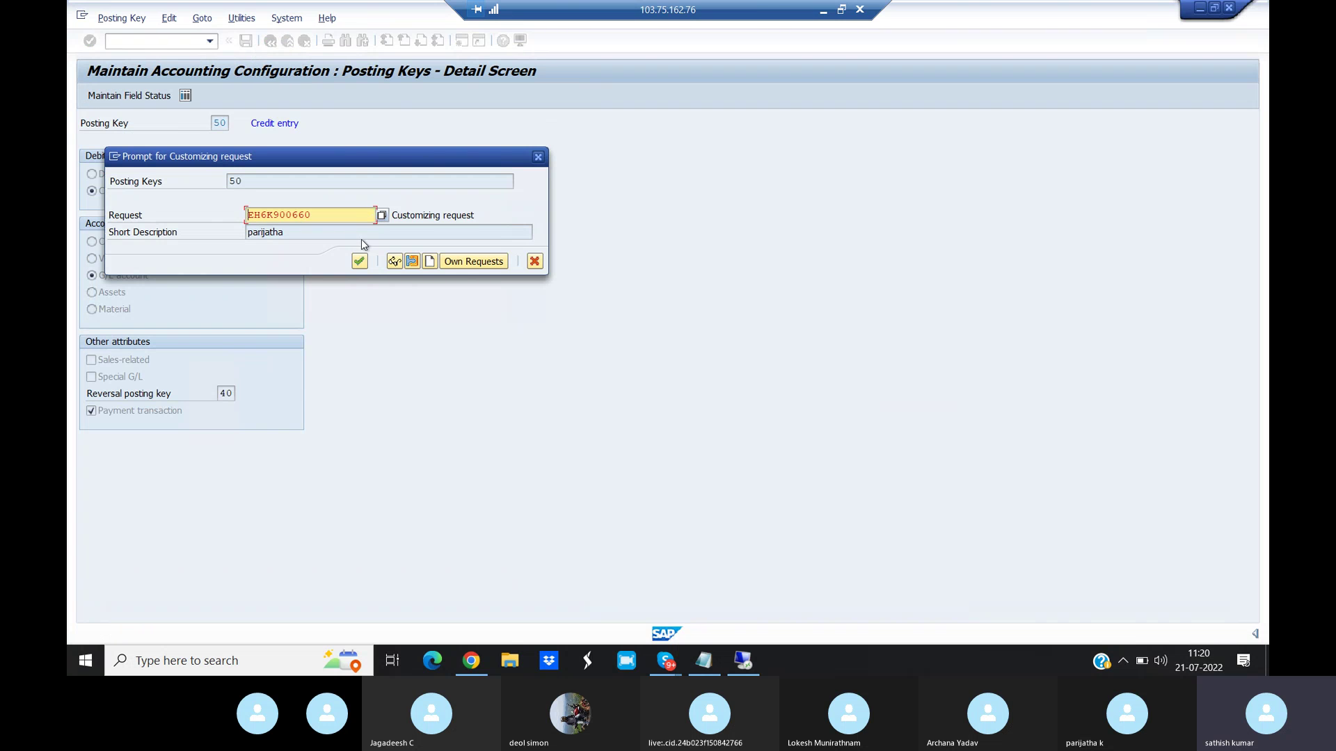
left_click(359, 261)
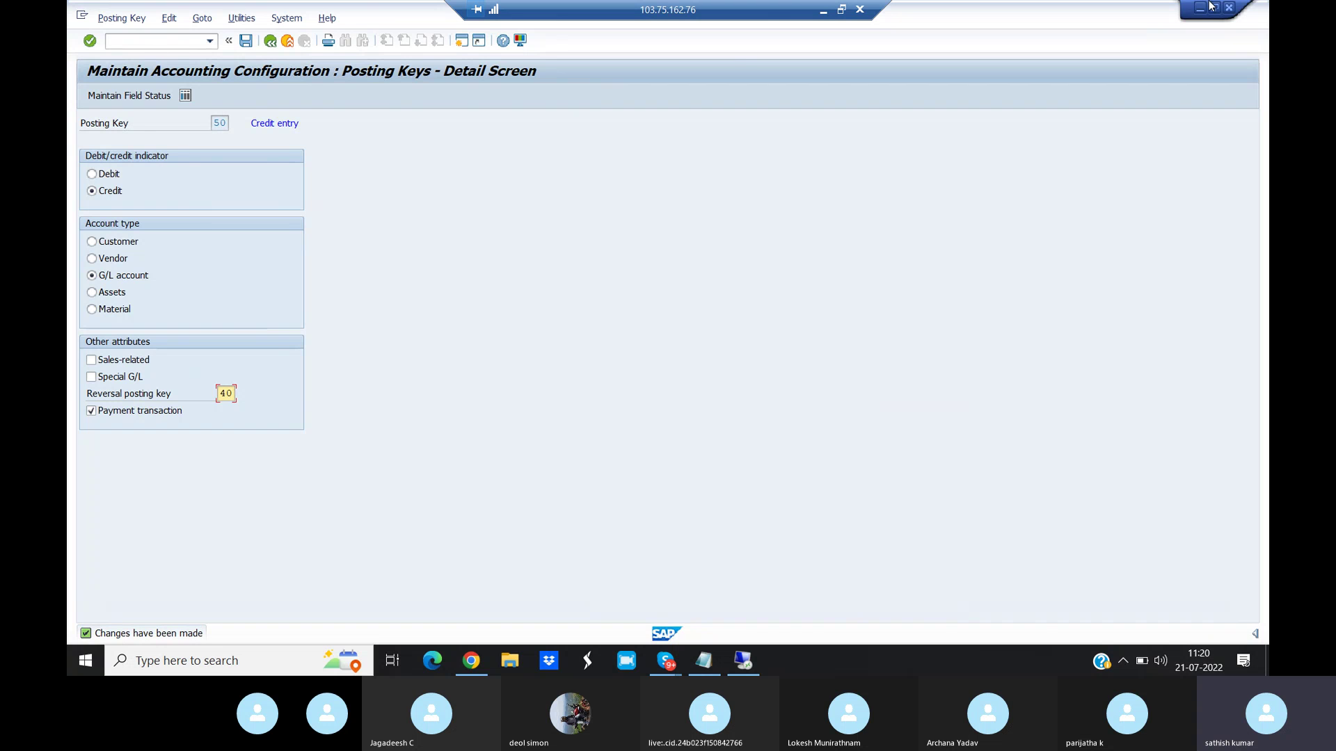
key("alt+Tab")
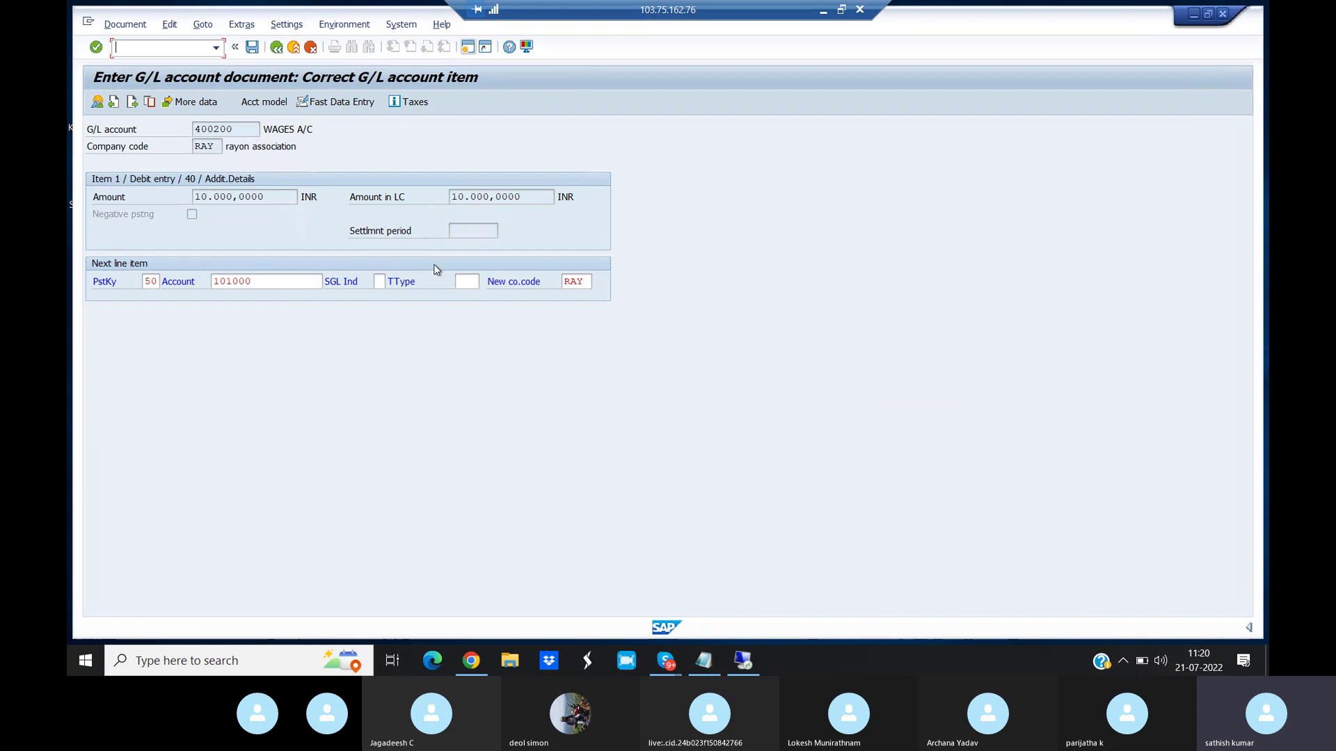
- Restart the posting in F-02 with document and posting dates 01.05.2021
key("Return")
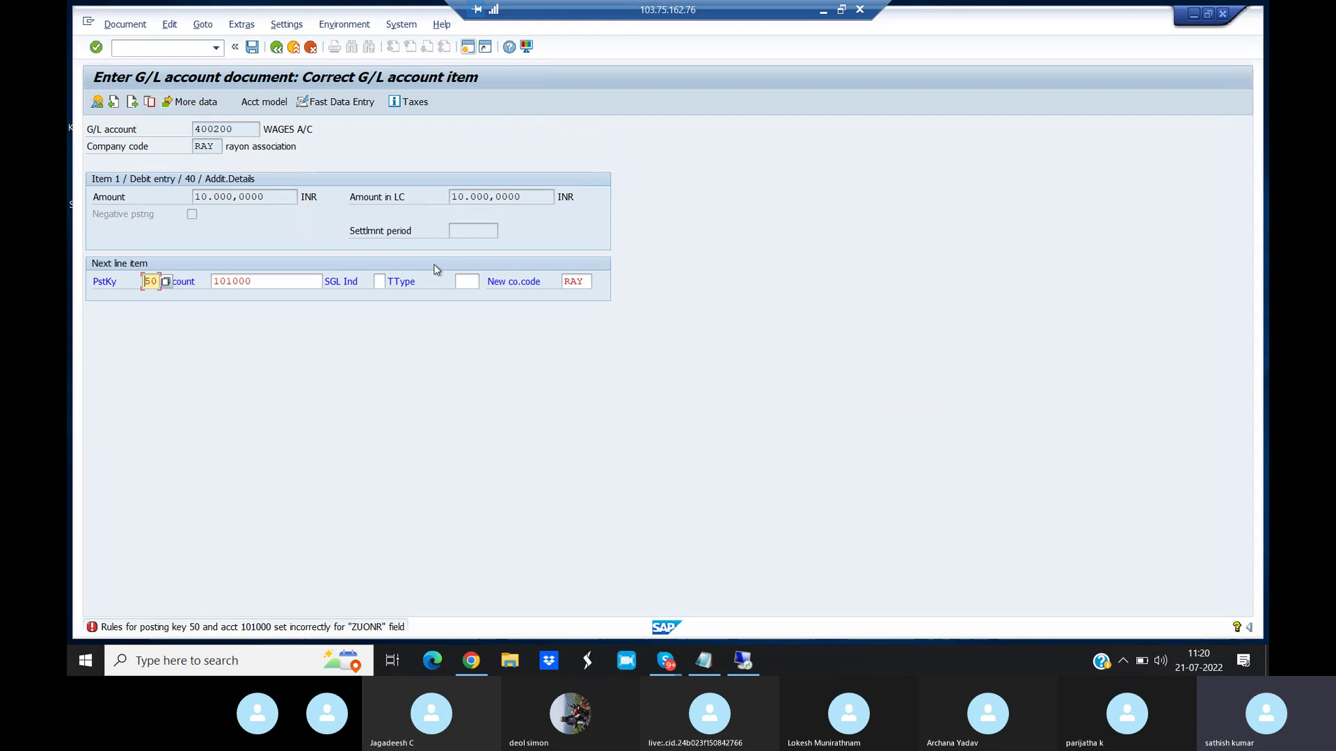
left_click(139, 47)
type("/n")
key("Return")
type("/nf-02")
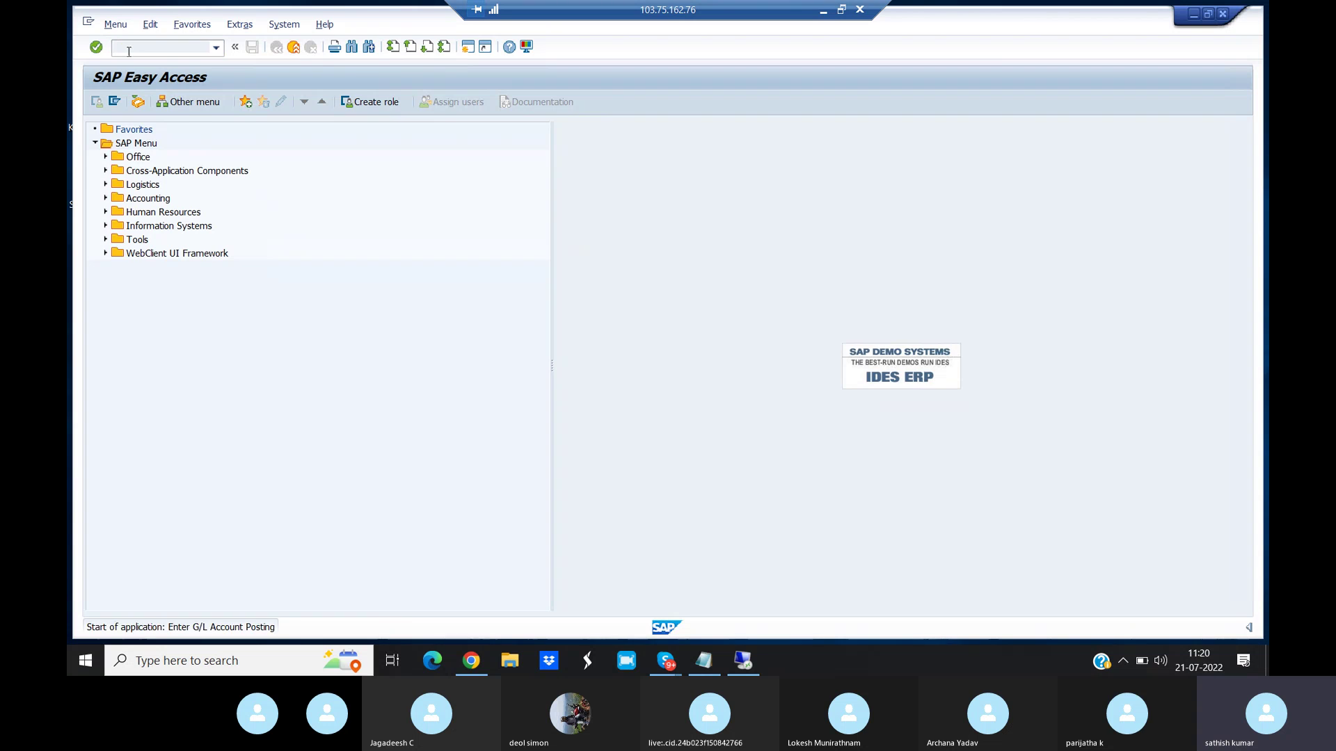
key("Return")
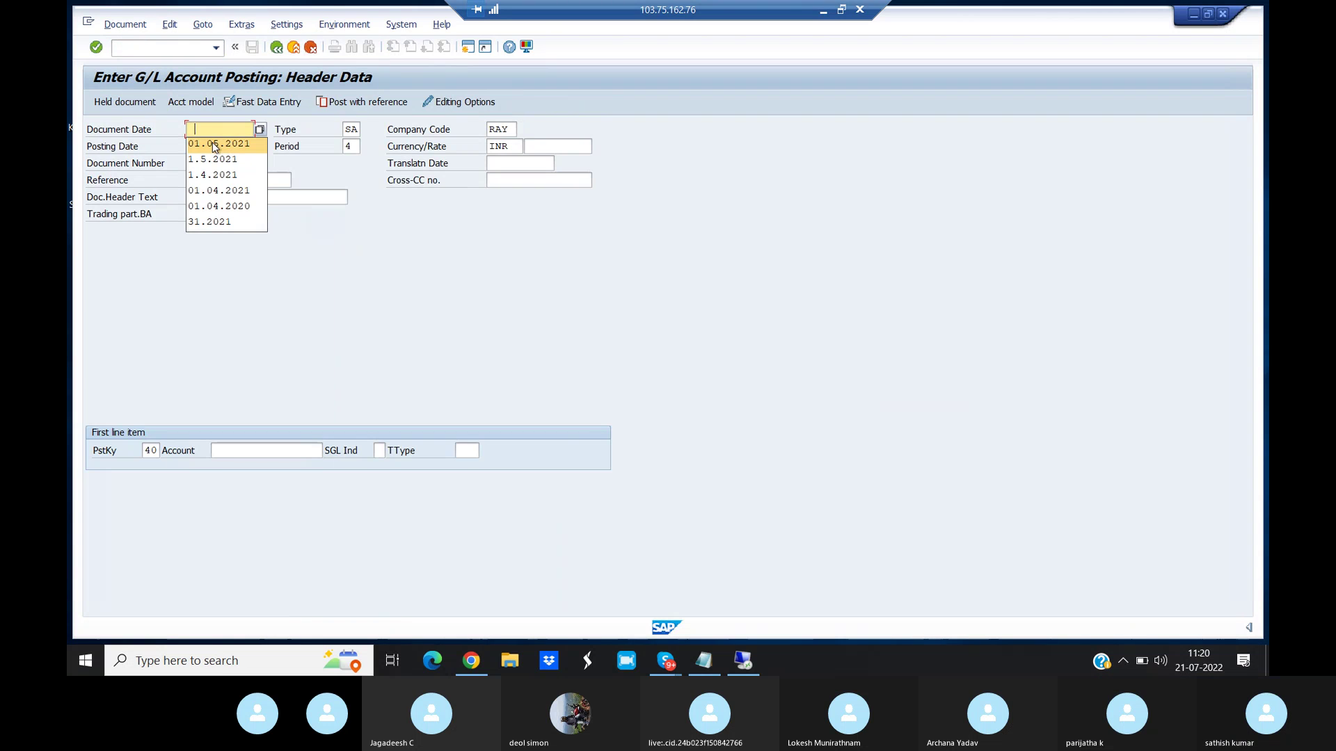
left_click(215, 144)
left_click(216, 146)
key("Delete")
key("Delete")
key("Delete")
key("Delete")
key("Delete")
key("BackSpace")
key("BackSpace")
key("BackSpace")
key("BackSpace")
key("BackSpace")
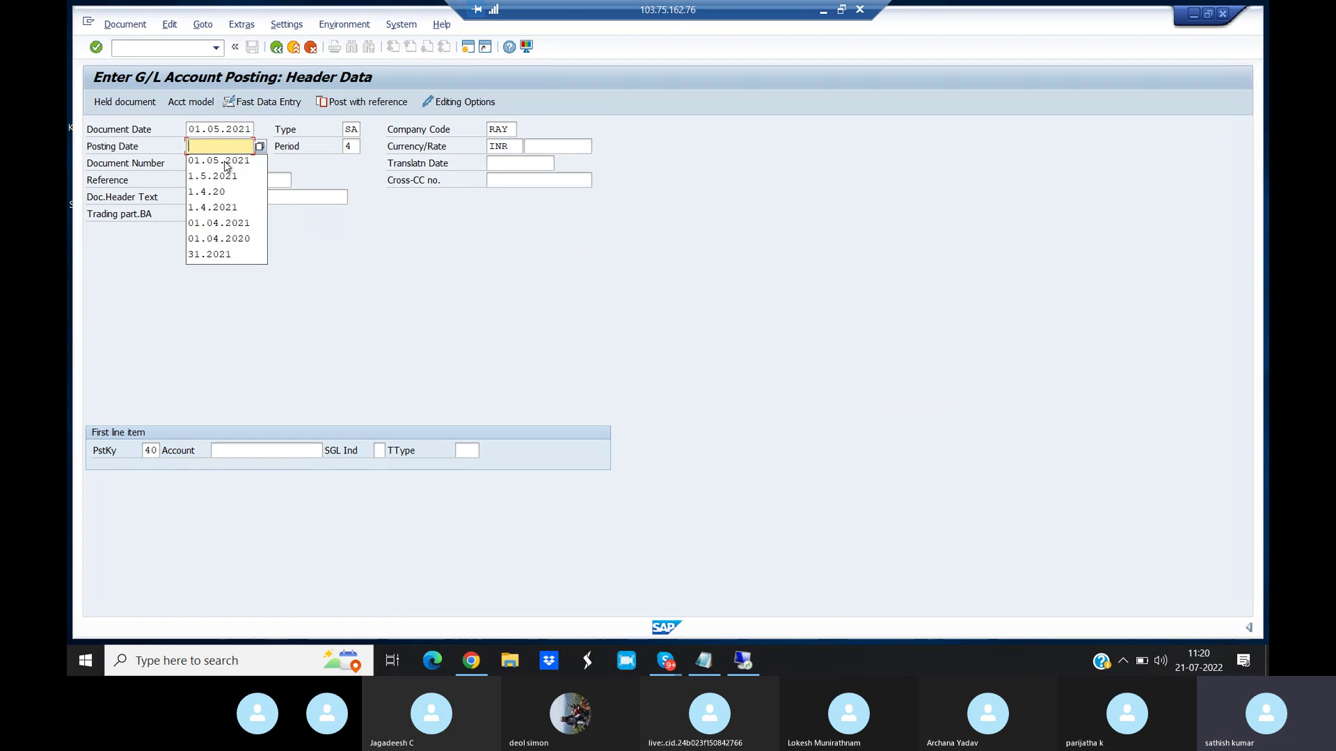
left_click(224, 160)
- Debit account 400200 with amount 10000 and text 'Testing'
left_click(243, 450)
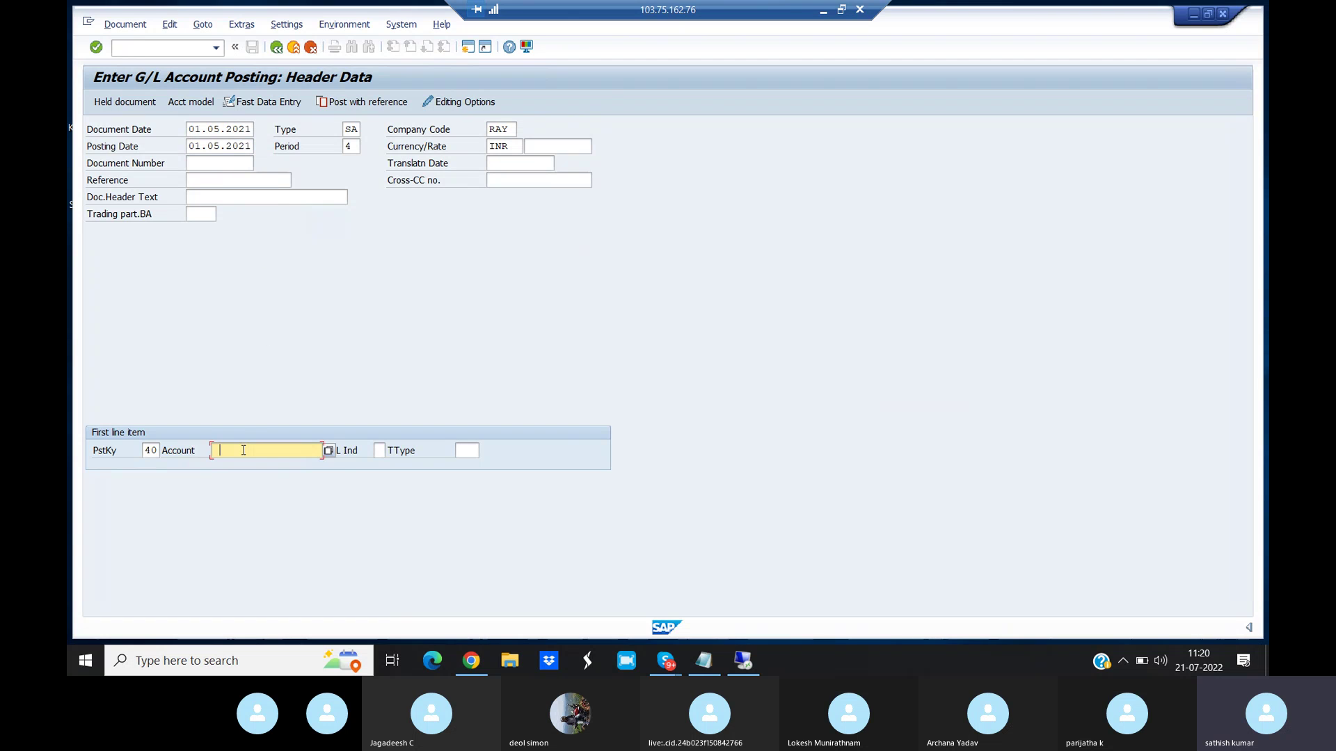
left_click(245, 480)
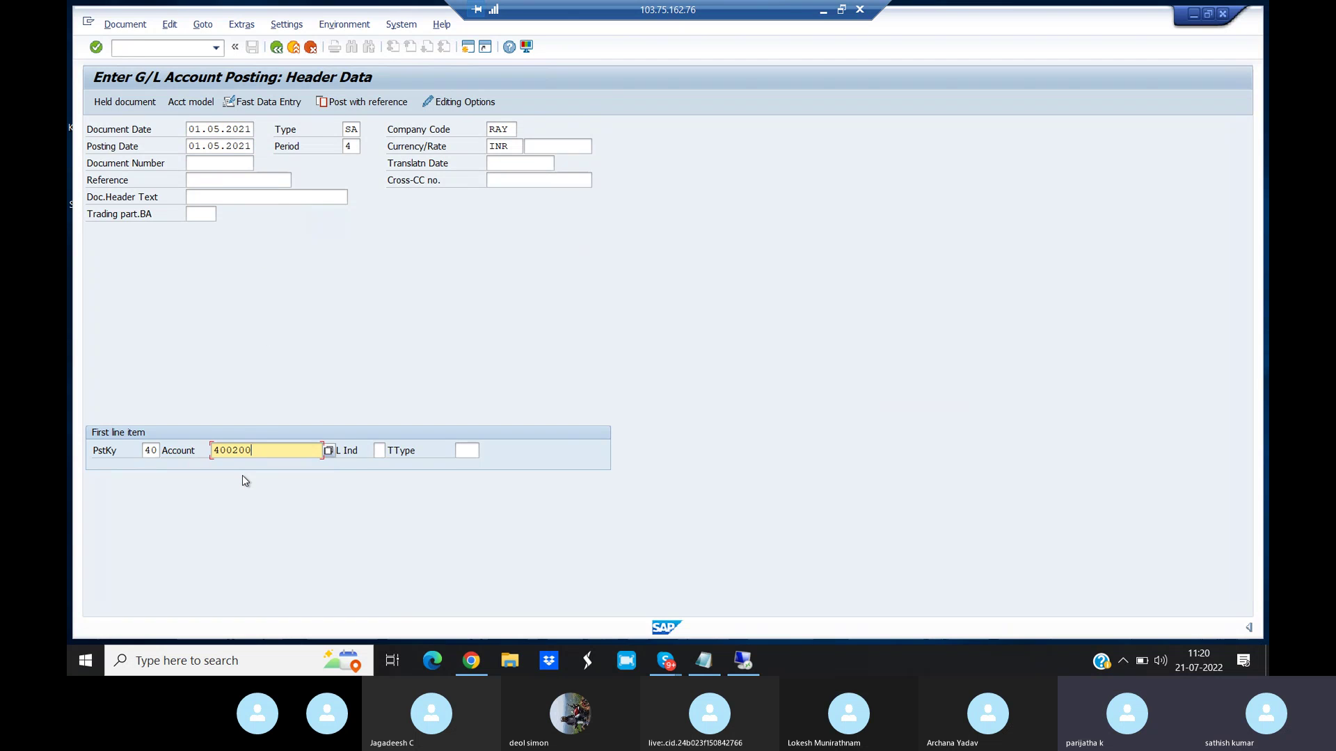
key("Return")
key("Return")
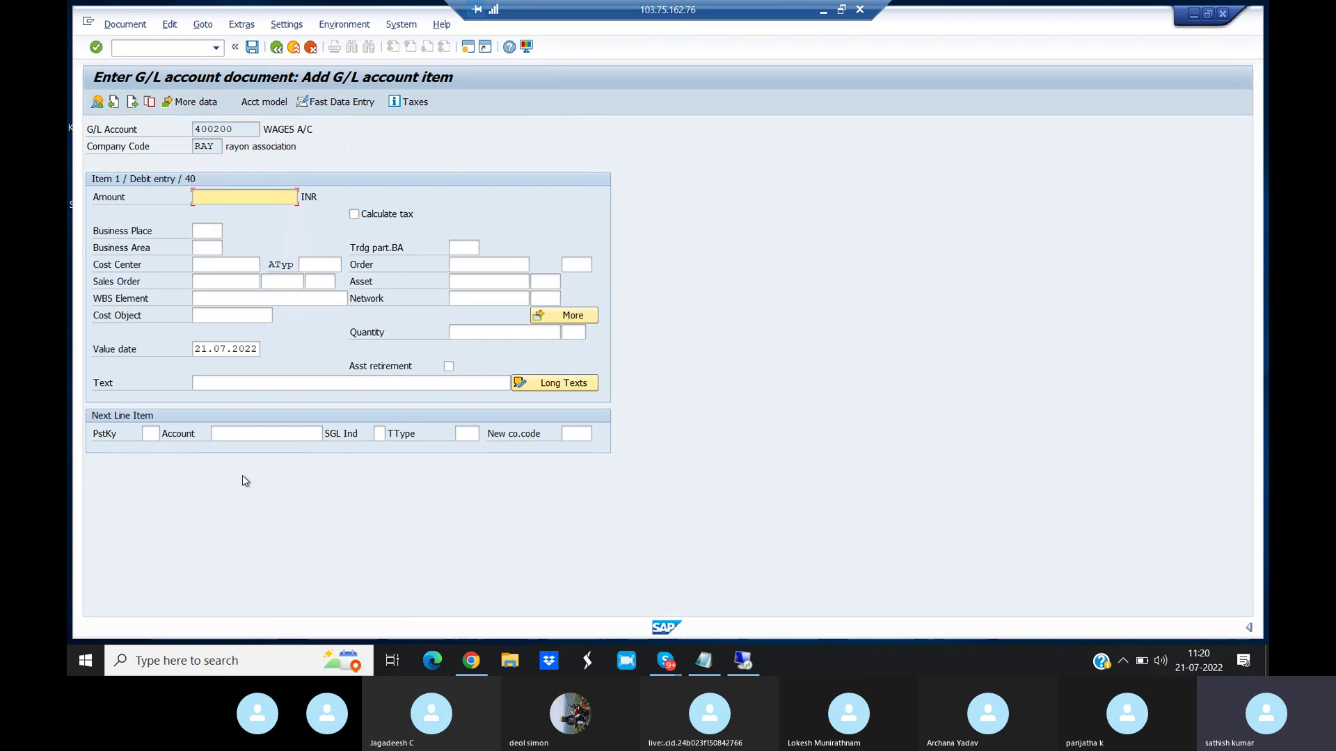
type("10000")
left_click(230, 387)
type("T")
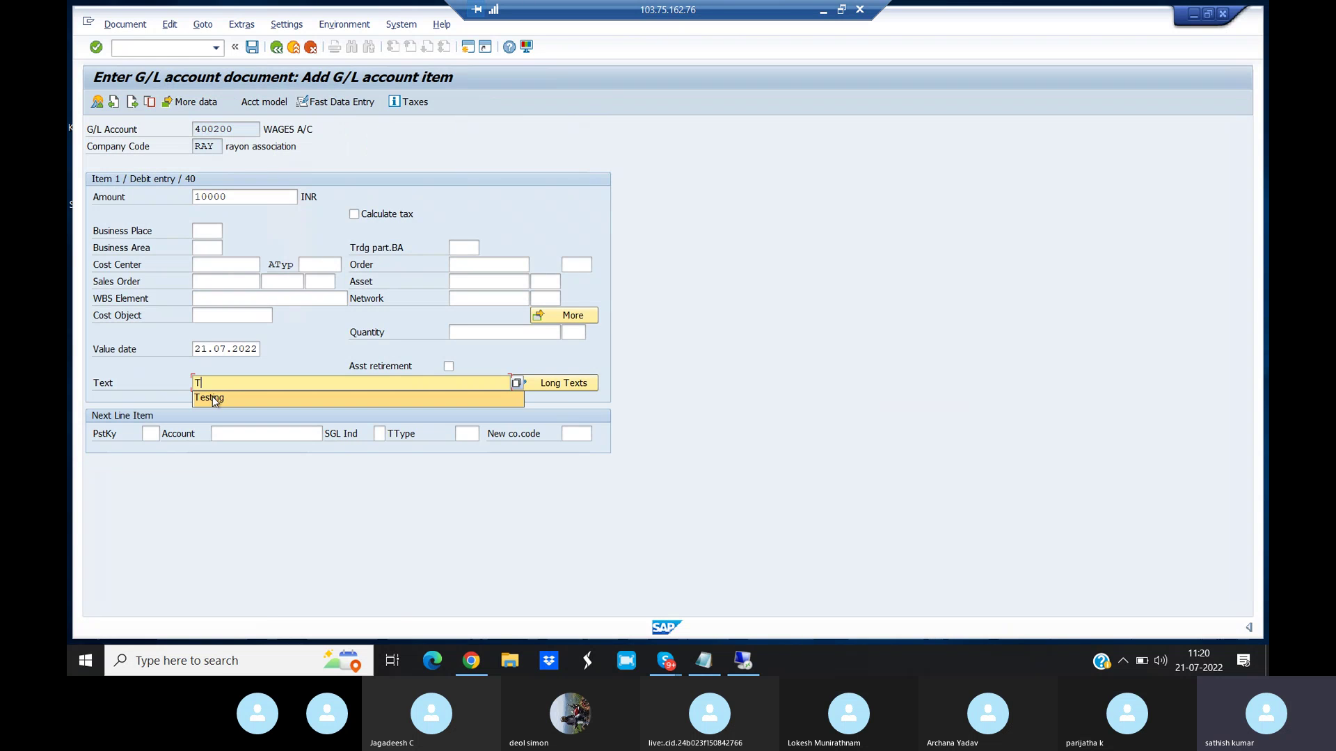
left_click(210, 395)
- Credit account 101000 with posting key 50, amount *, and text 'Testing'
left_click(150, 433)
type("50")
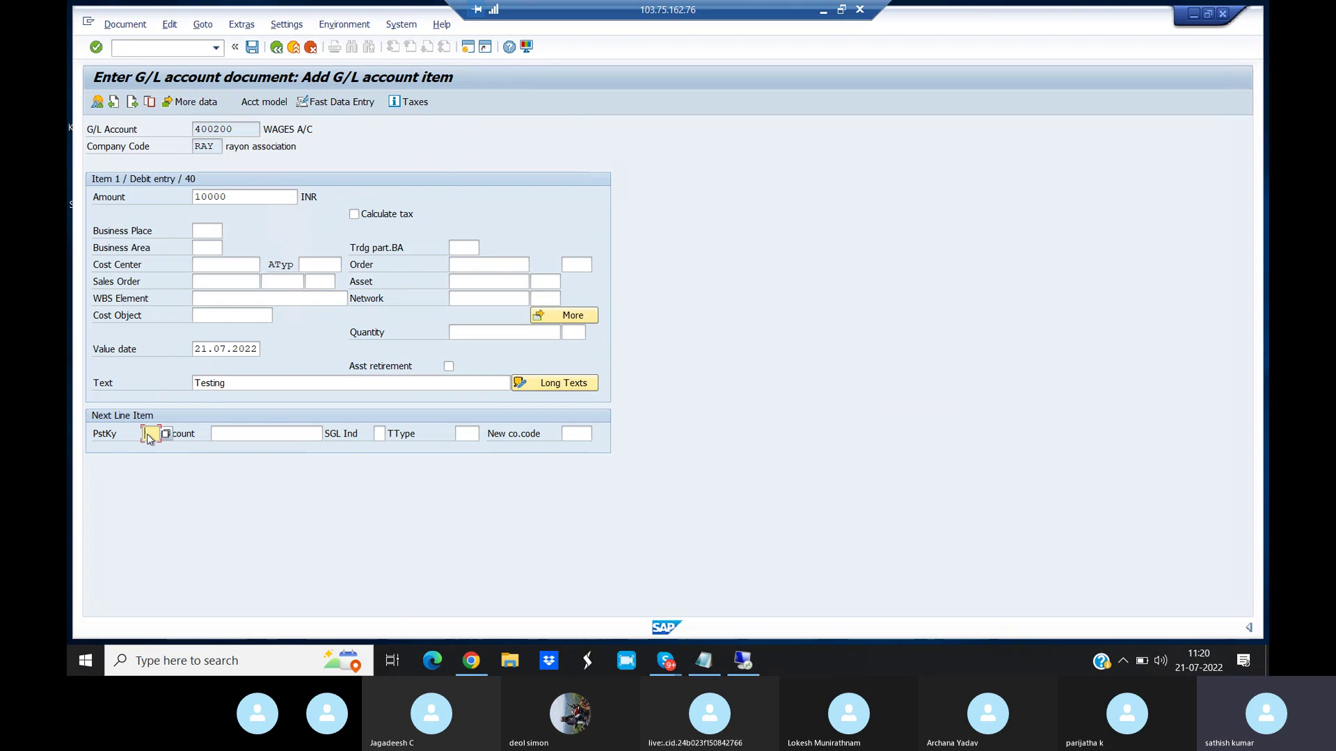
left_click(212, 434)
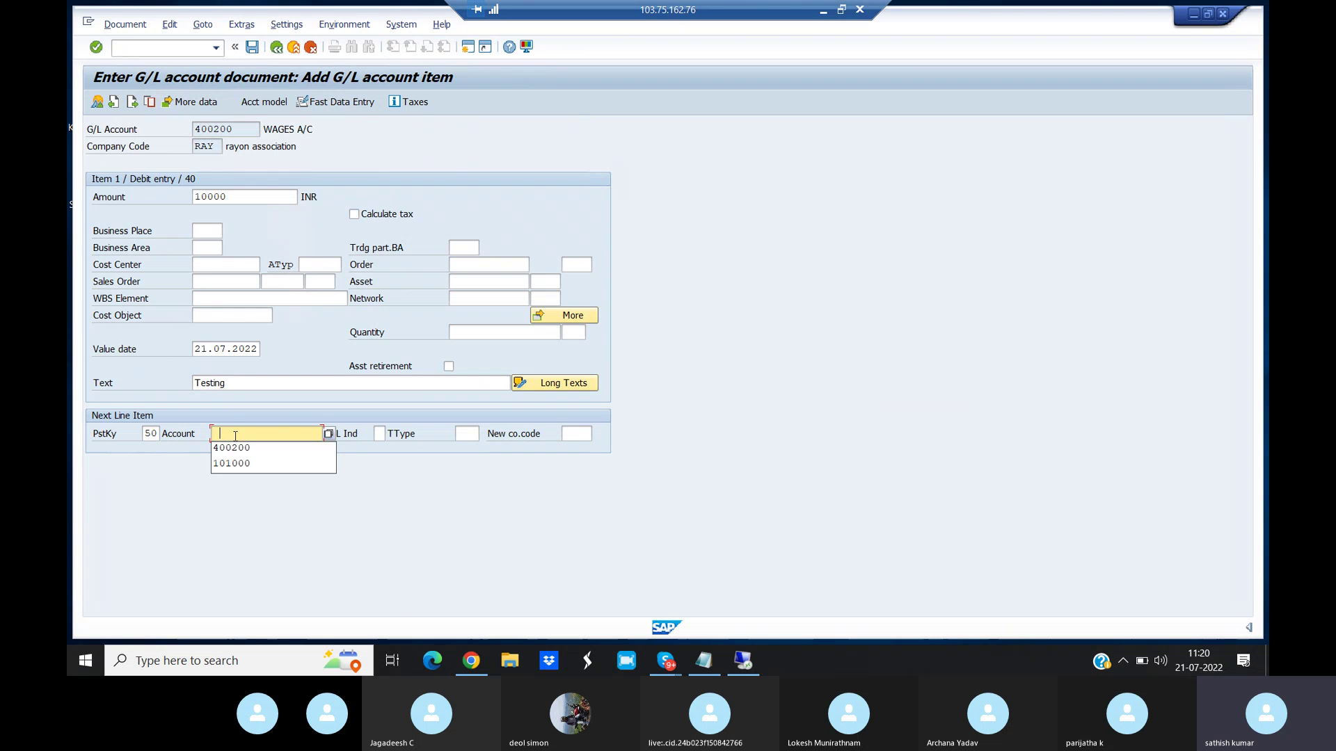
left_click(242, 464)
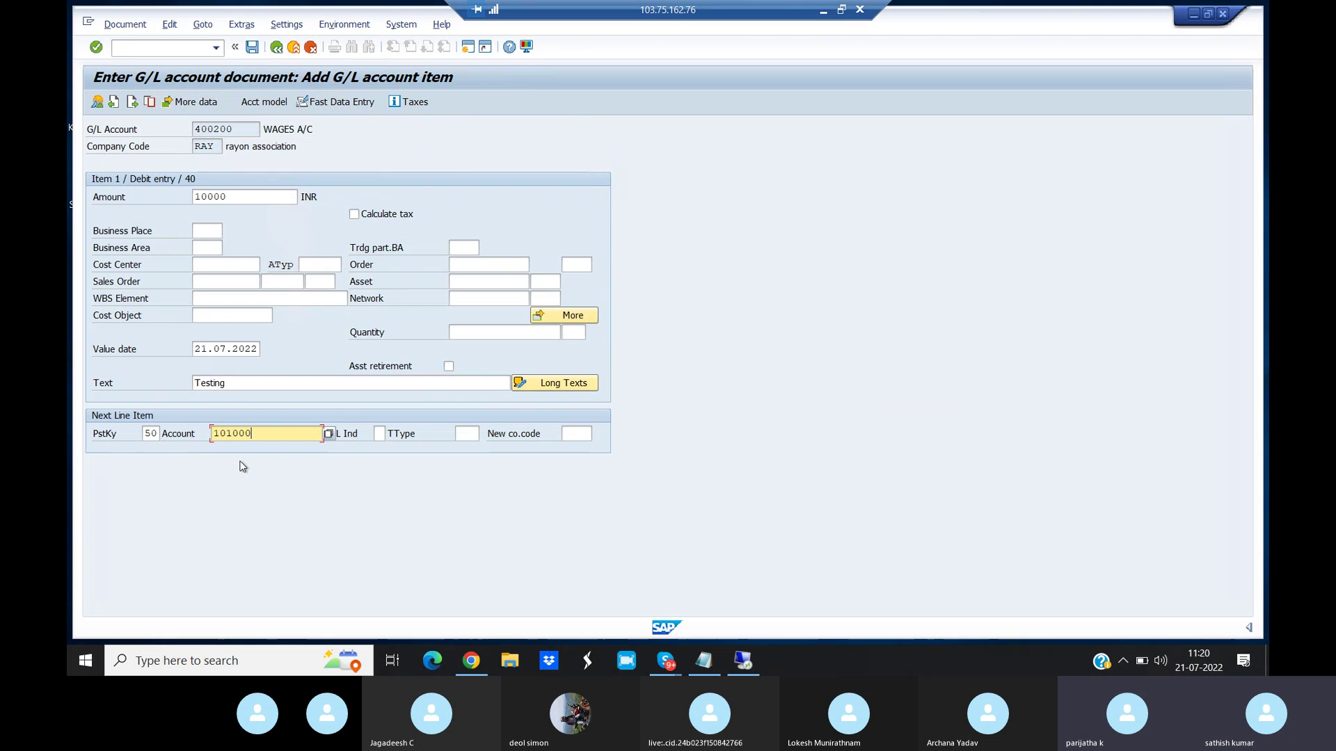
key("Return")
type("*")
left_click(210, 367)
type("Testing")
key("Return")
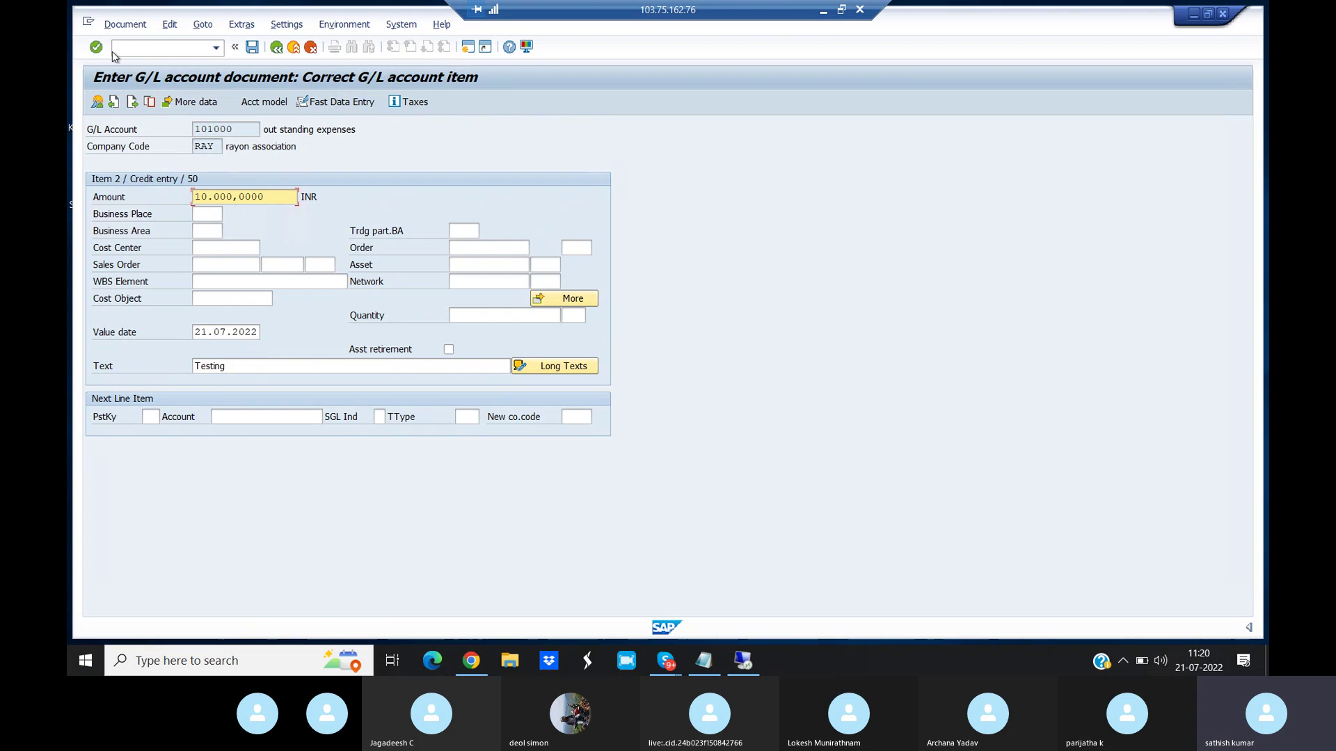
- Simulate the document, then try to post it
left_click(124, 25)
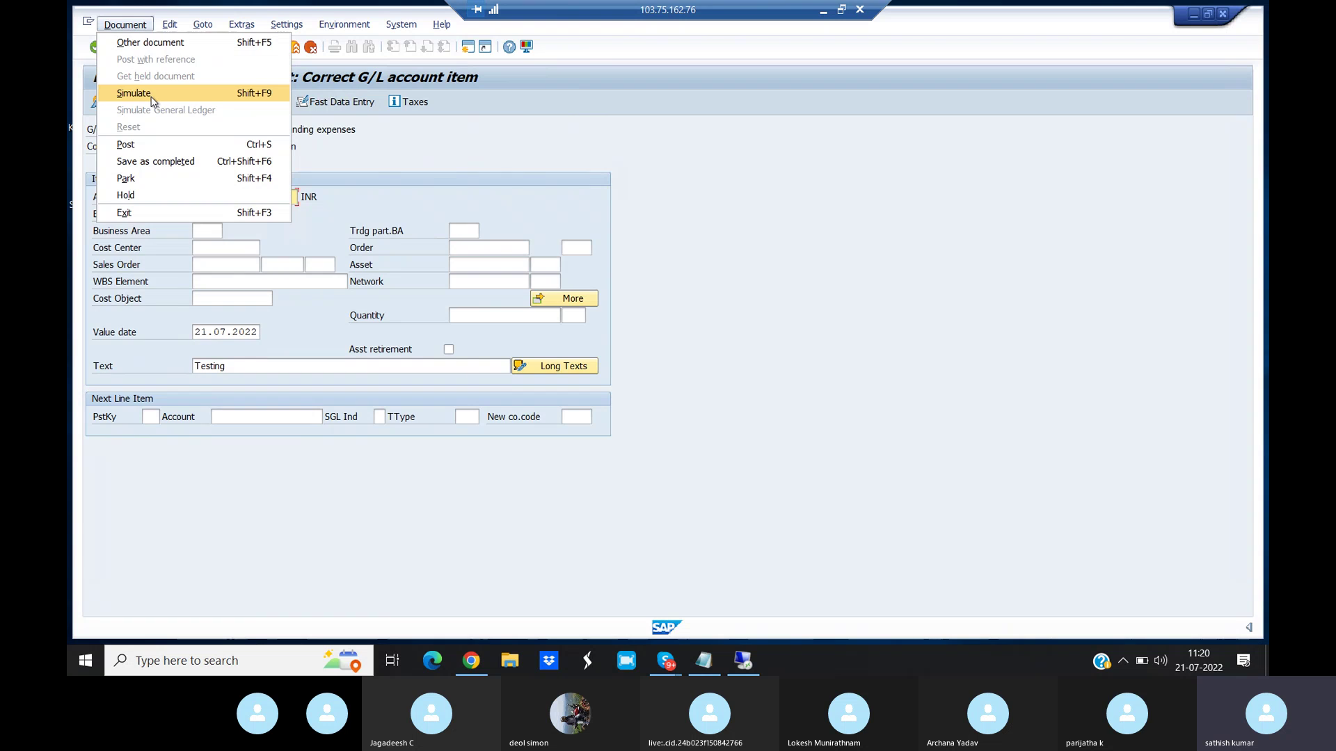
left_click(152, 102)
left_click(252, 47)
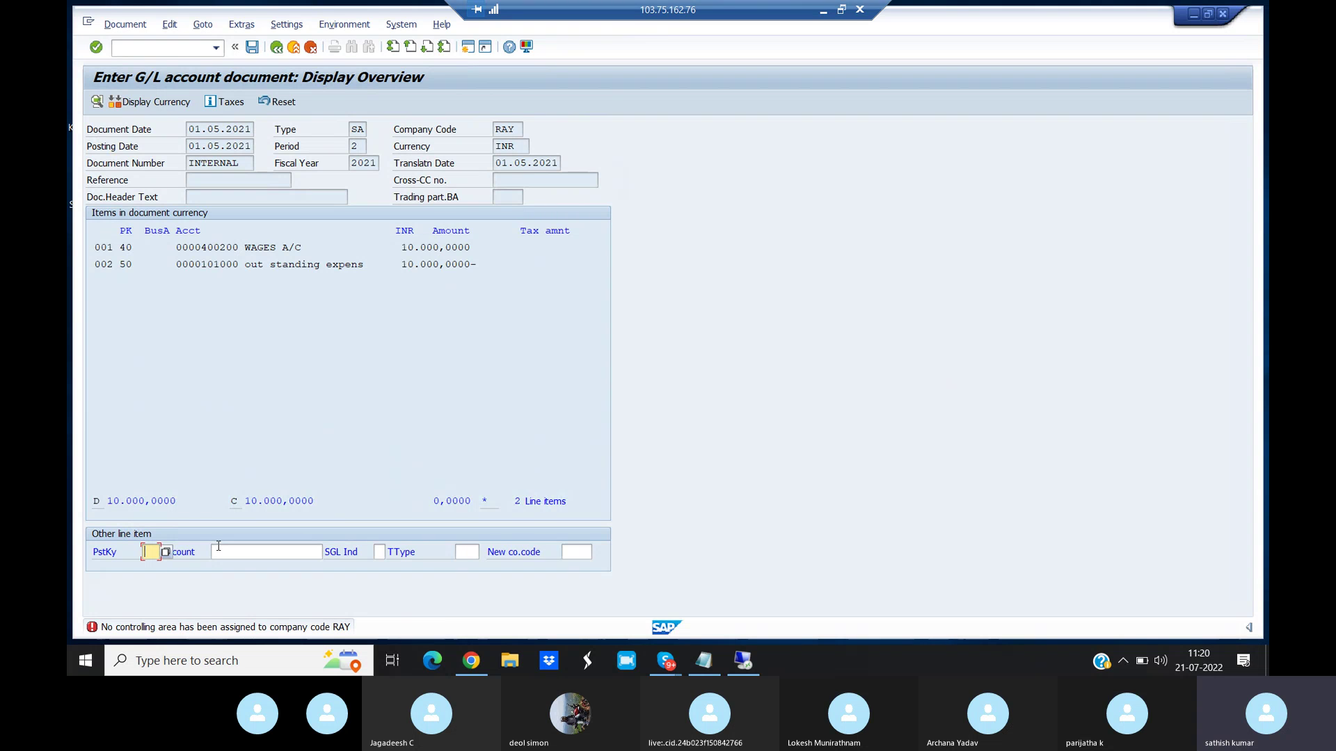
- Review the missing controlling area explanation for RAY, then open a new session
double_click(286, 628)
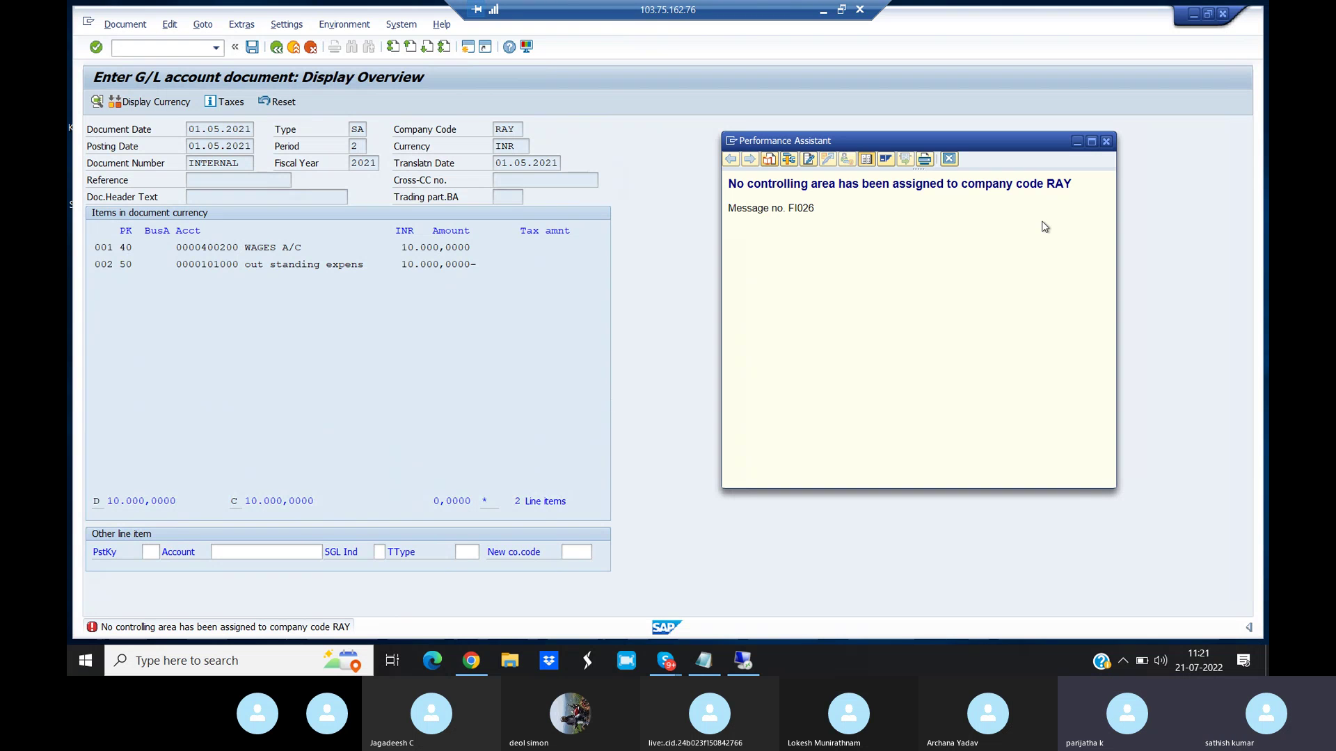
left_click(1106, 142)
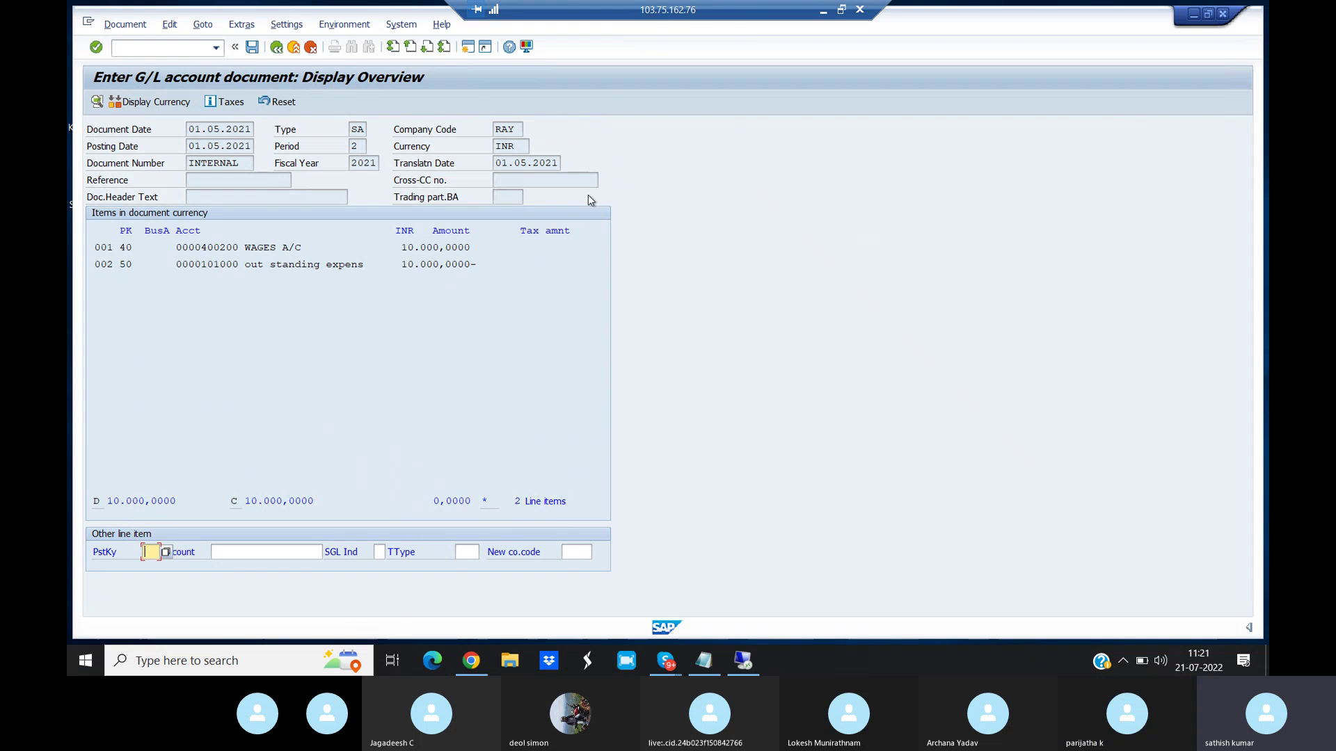
left_click(467, 46)
- Create controlling area RAY in OKKP named 'Controlling area for RAY'
type("/NOKKP")
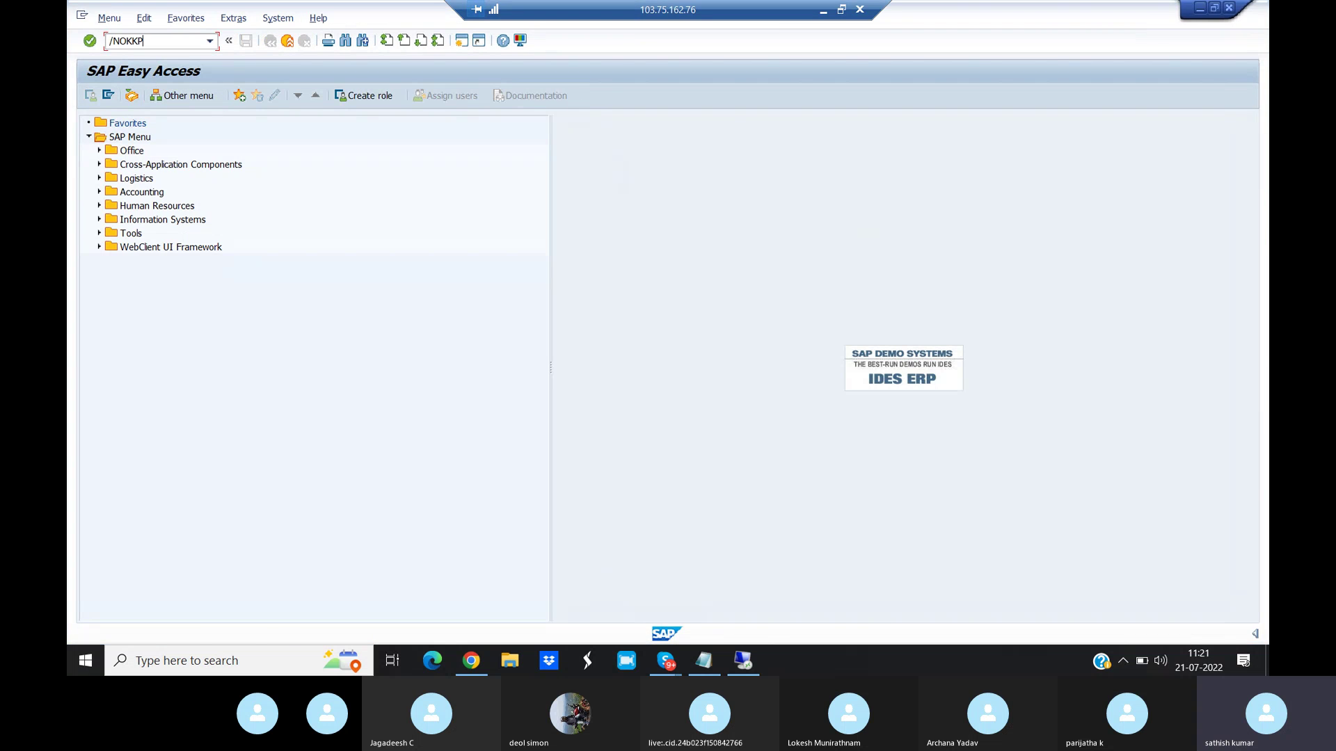
key("Return")
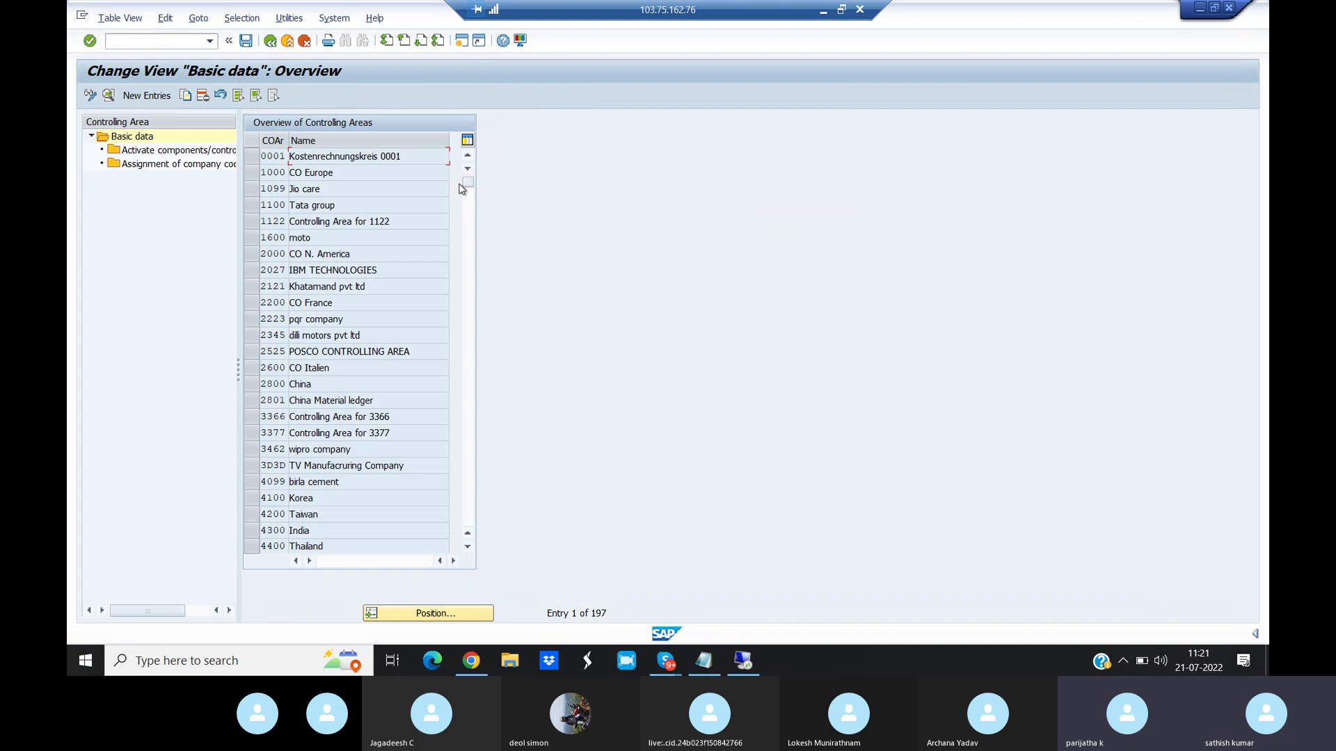
left_click(147, 95)
type("RAY")
left_click(413, 150)
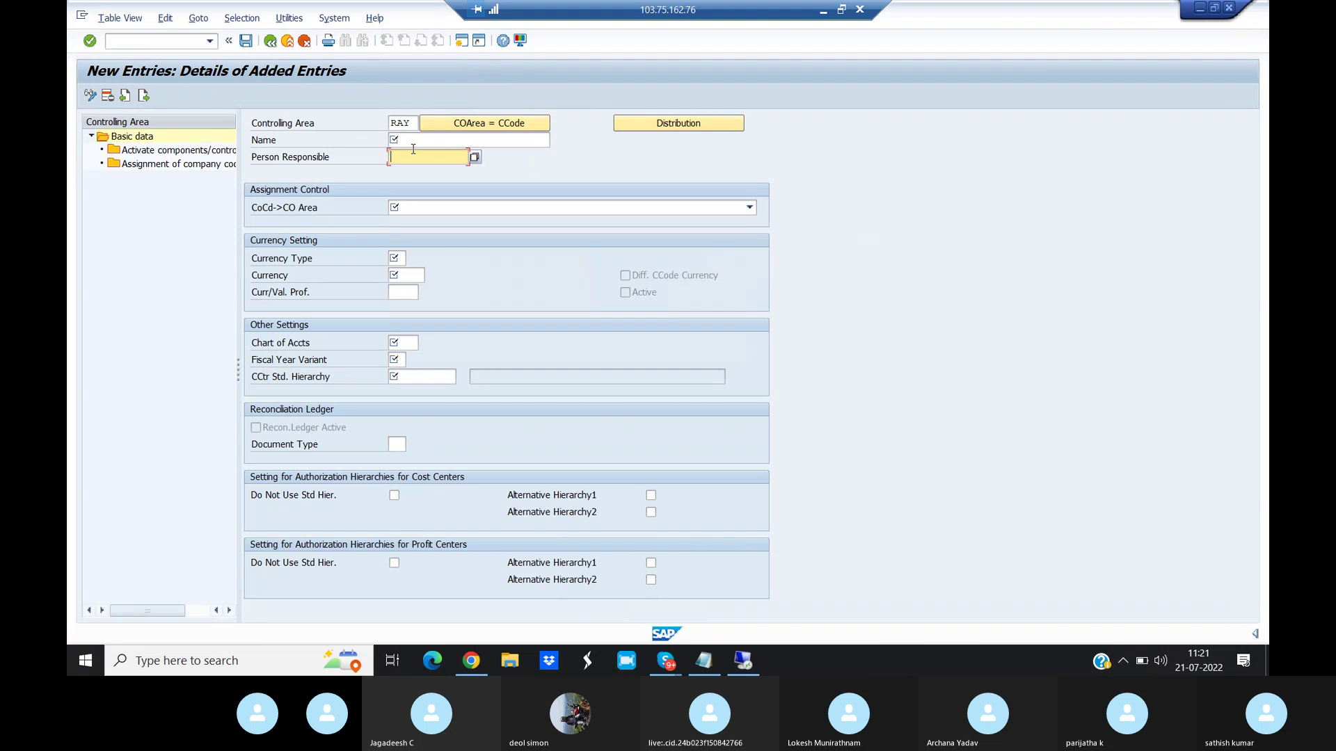
left_click(408, 140)
type("Controlling area for RAY")
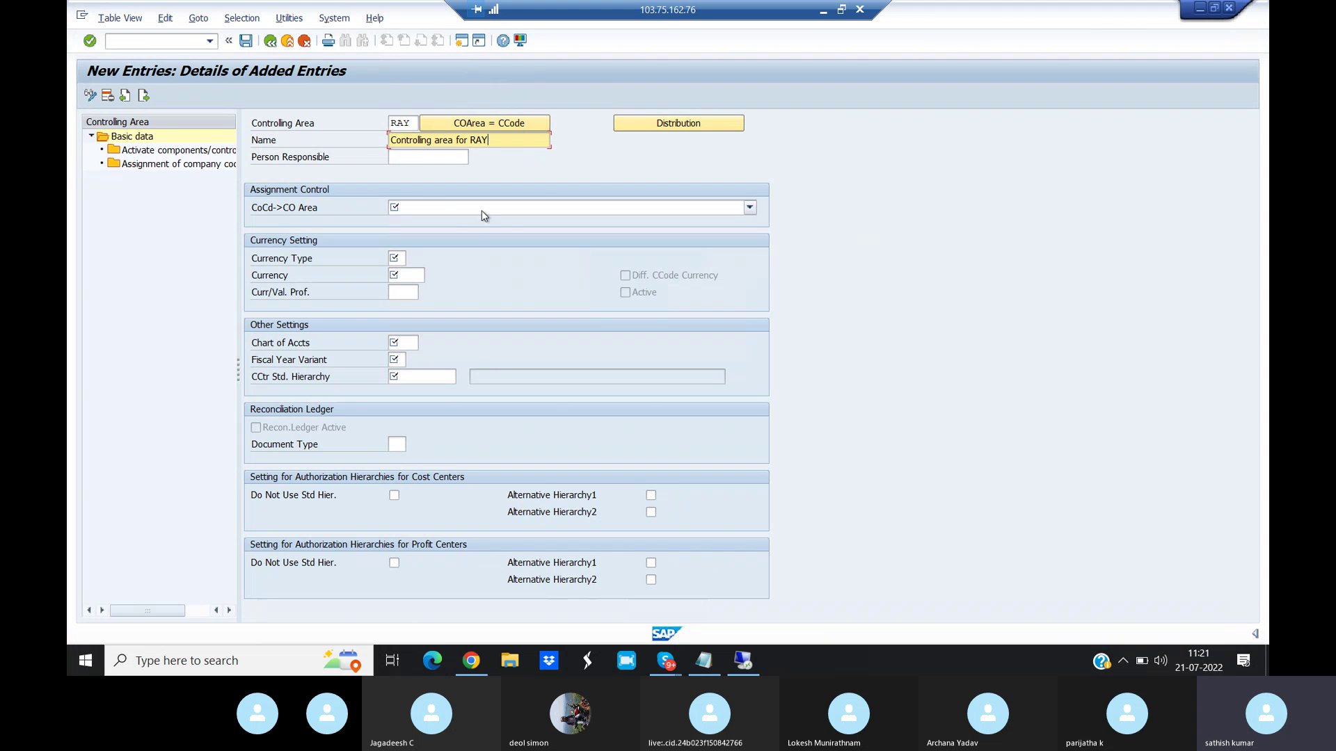
- Set it same as company code, company code currency, new standard hierarchy RAY_STDHI
left_click(481, 209)
left_click(479, 227)
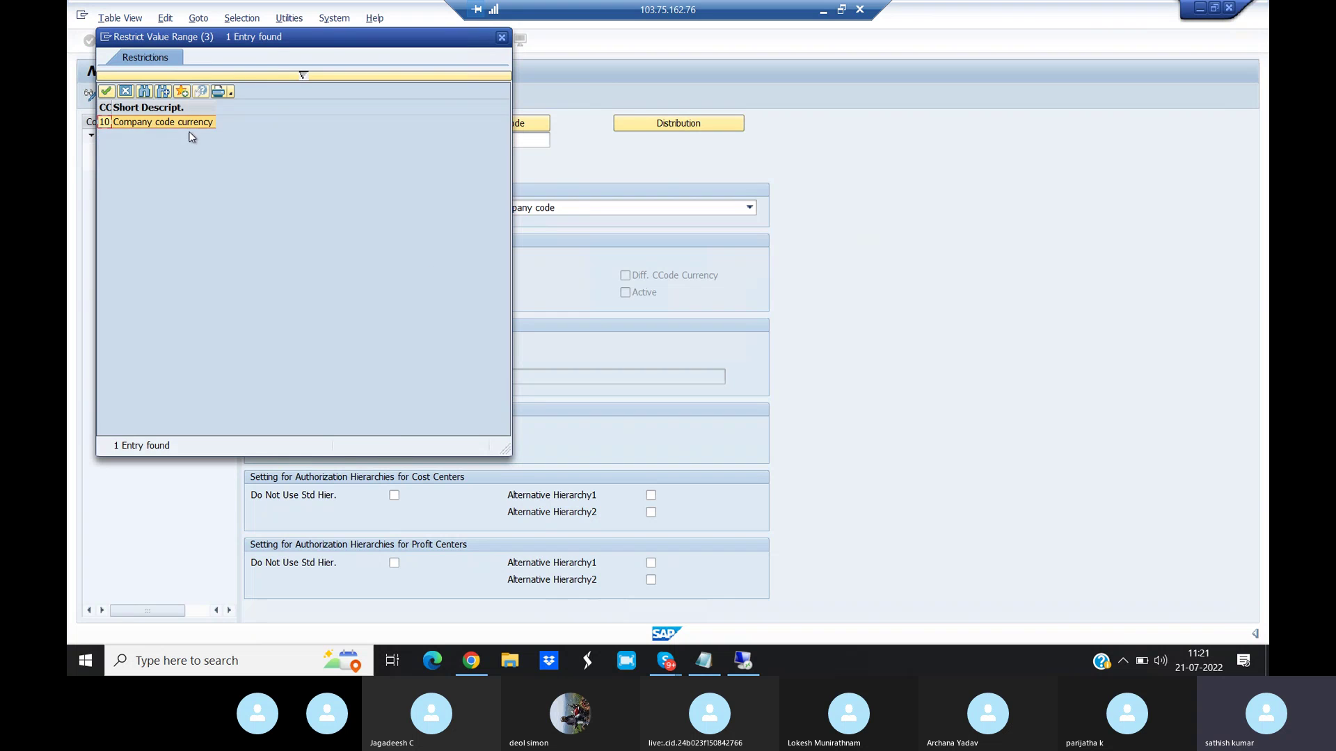
double_click(177, 122)
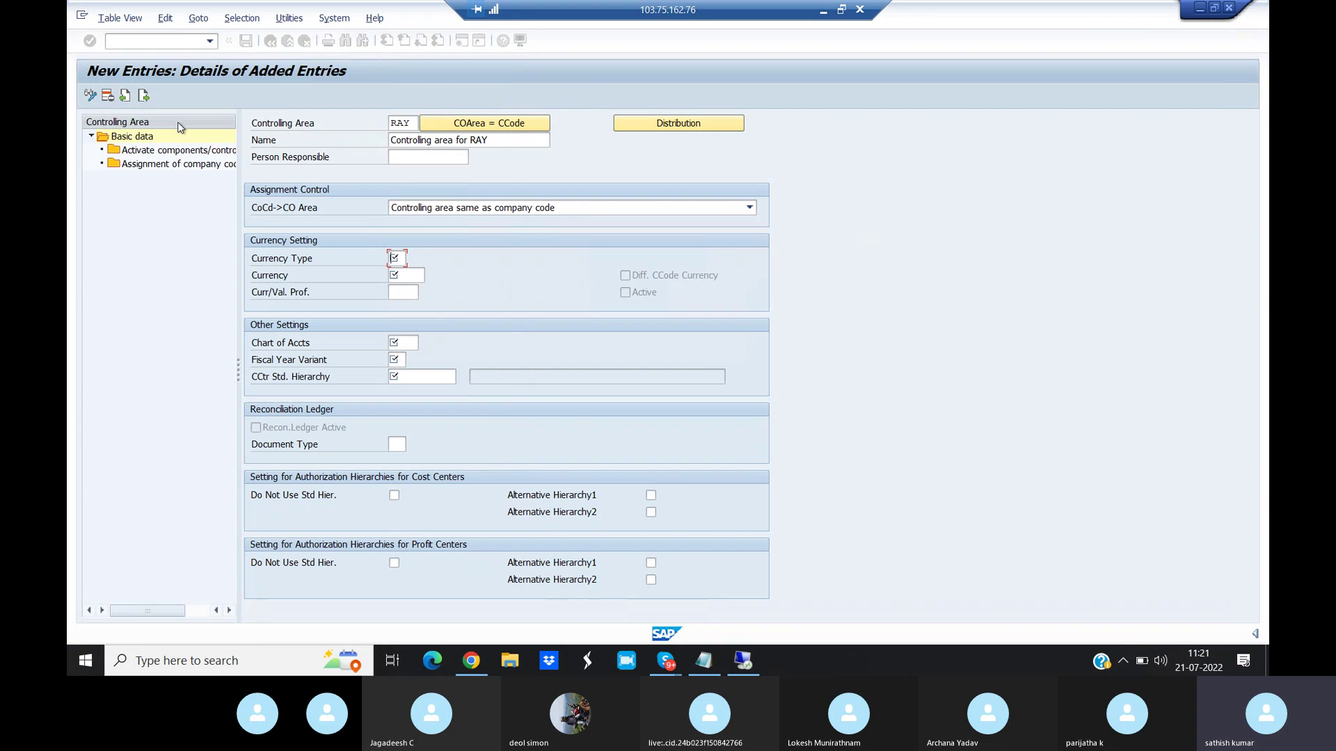
left_click(409, 377)
type("RAY")
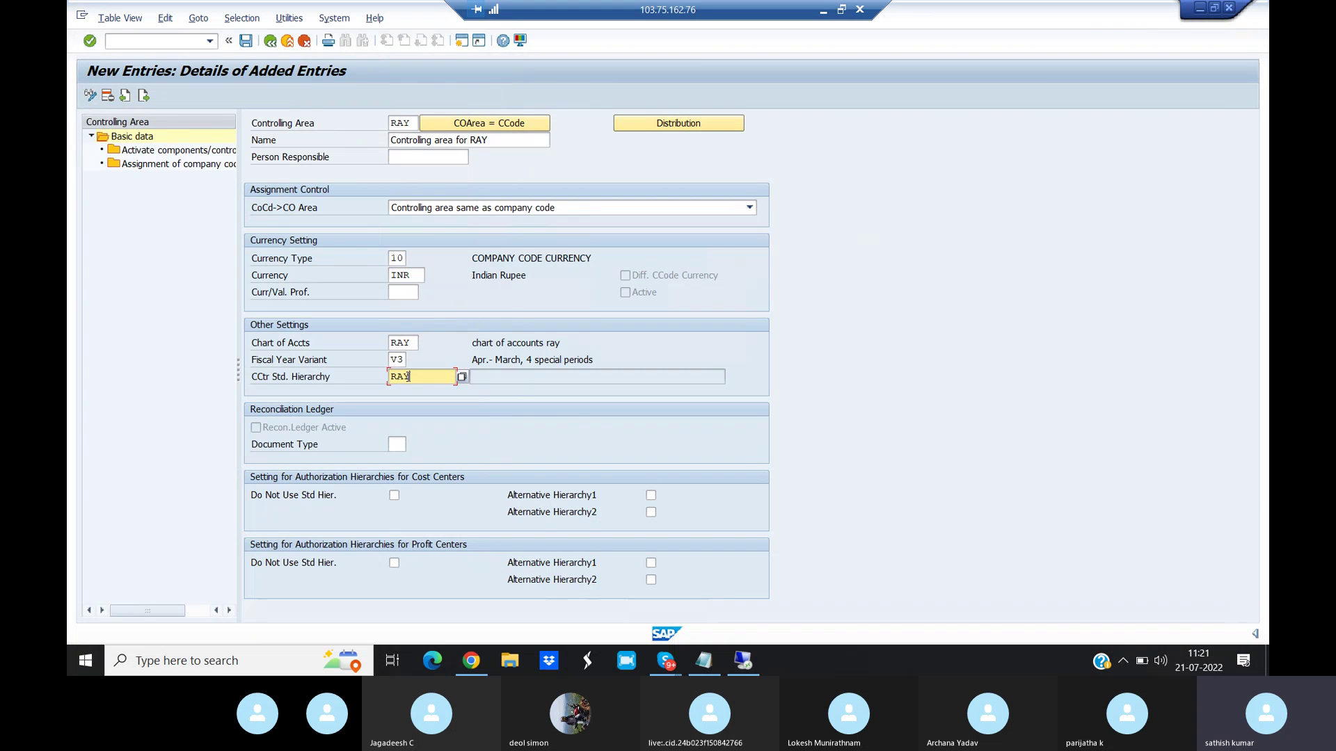
type("_STDHI")
left_click(159, 167)
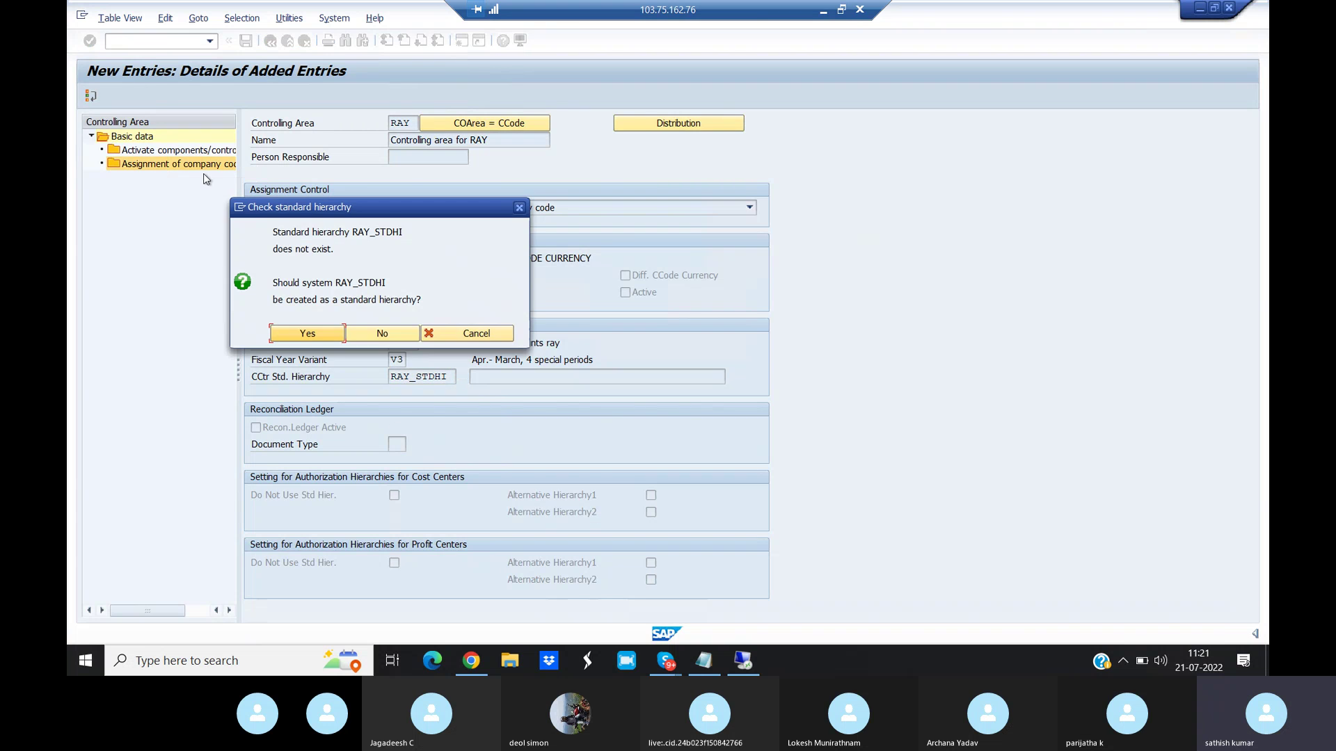
left_click(308, 334)
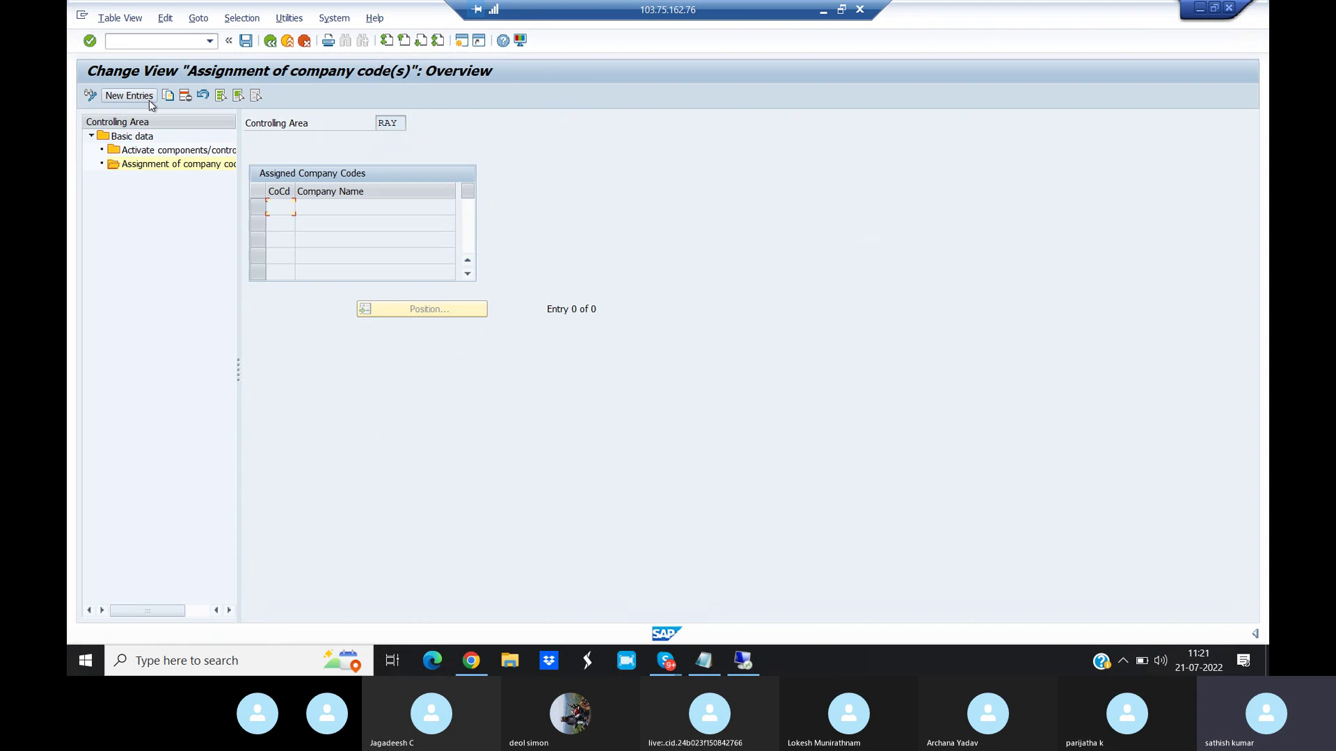
- Assign company code RAY to the controlling area and save with the customizing request
left_click(128, 96)
type("RAY")
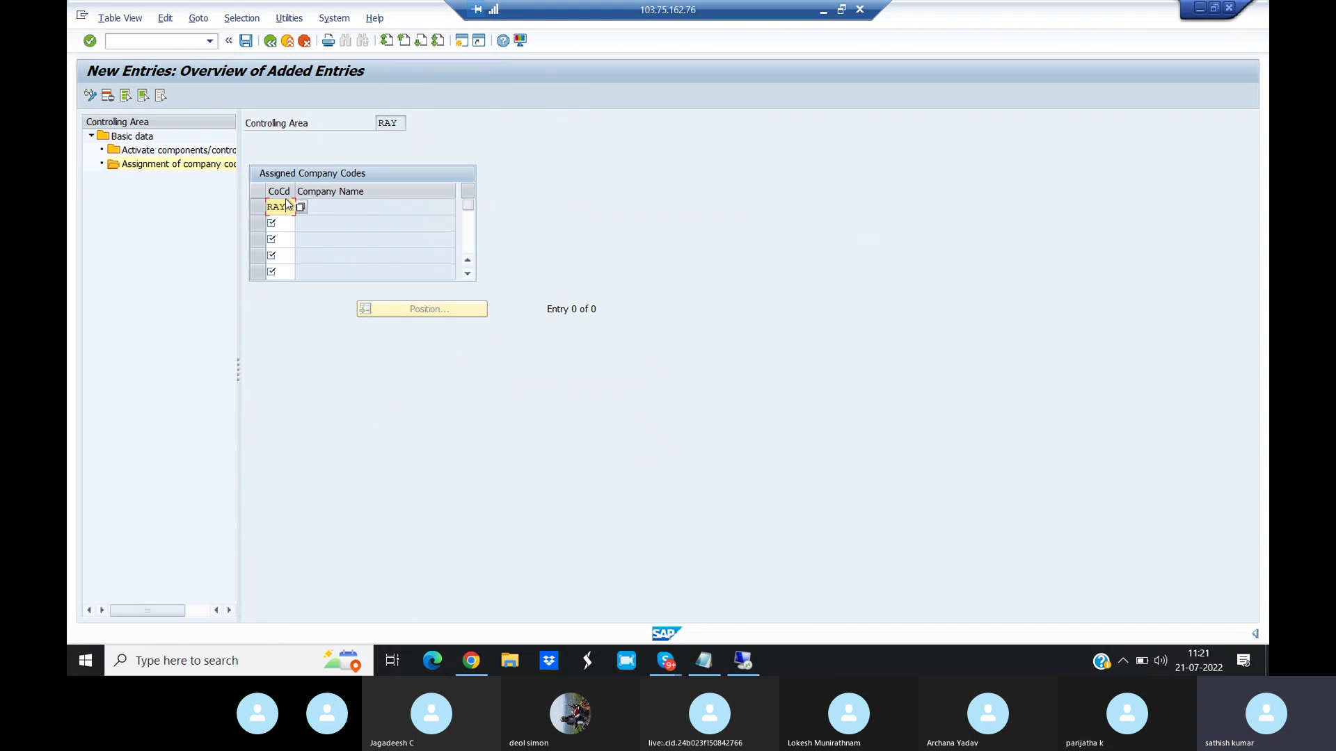
left_click(246, 40)
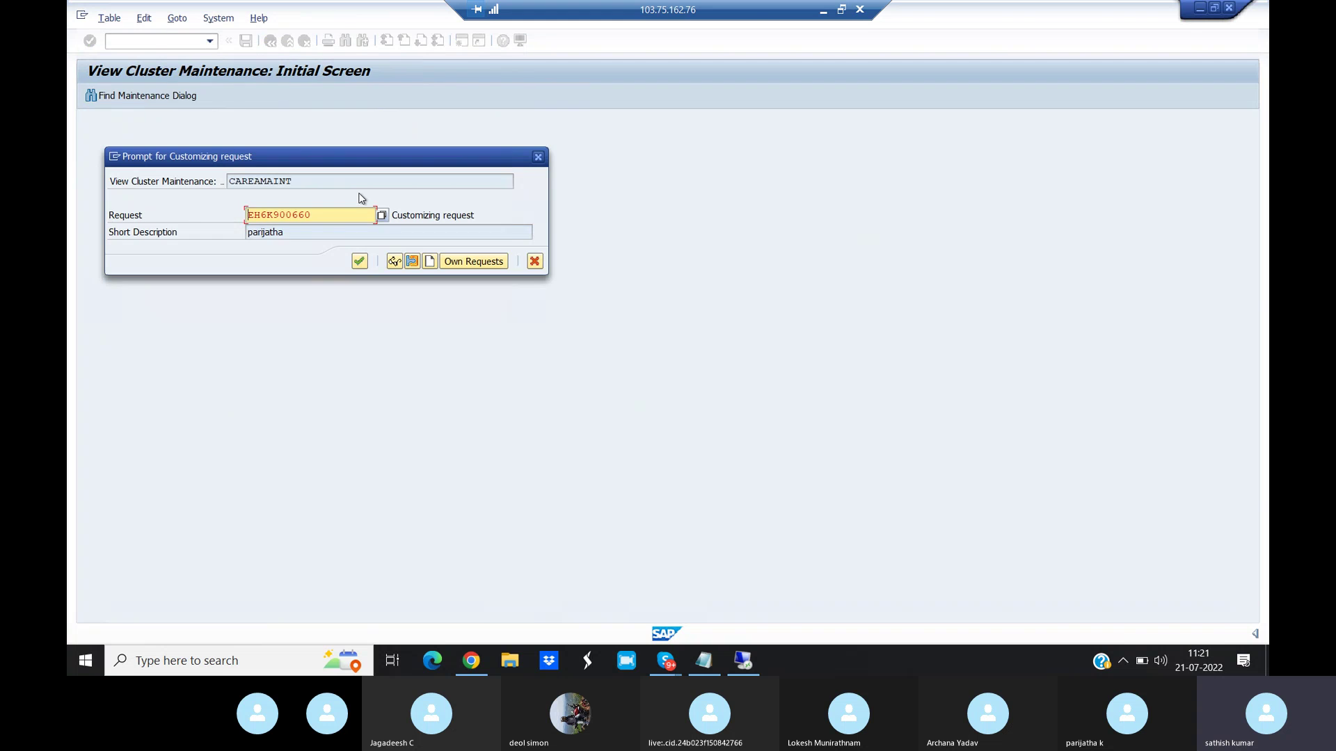
left_click(359, 262)
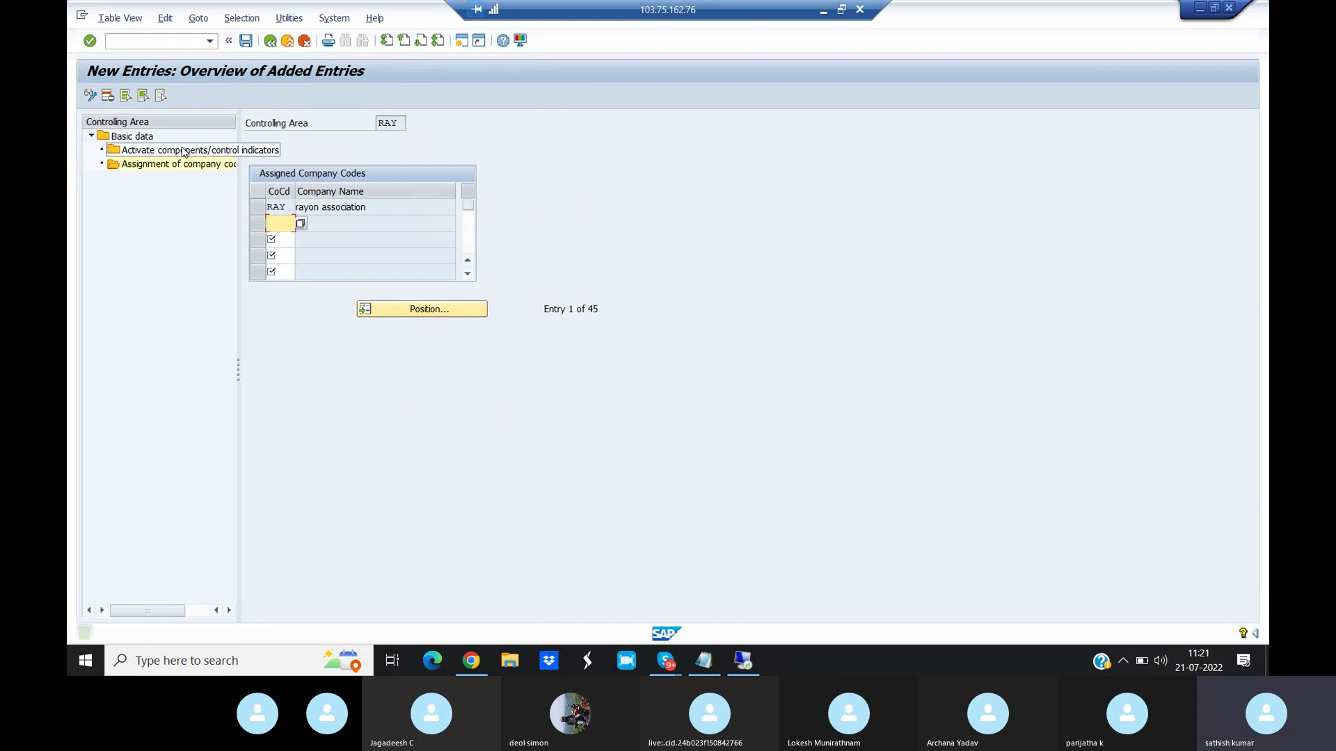
- Add a 2021 component activation entry with cost centers active and activity types on
double_click(183, 152)
left_click(139, 96)
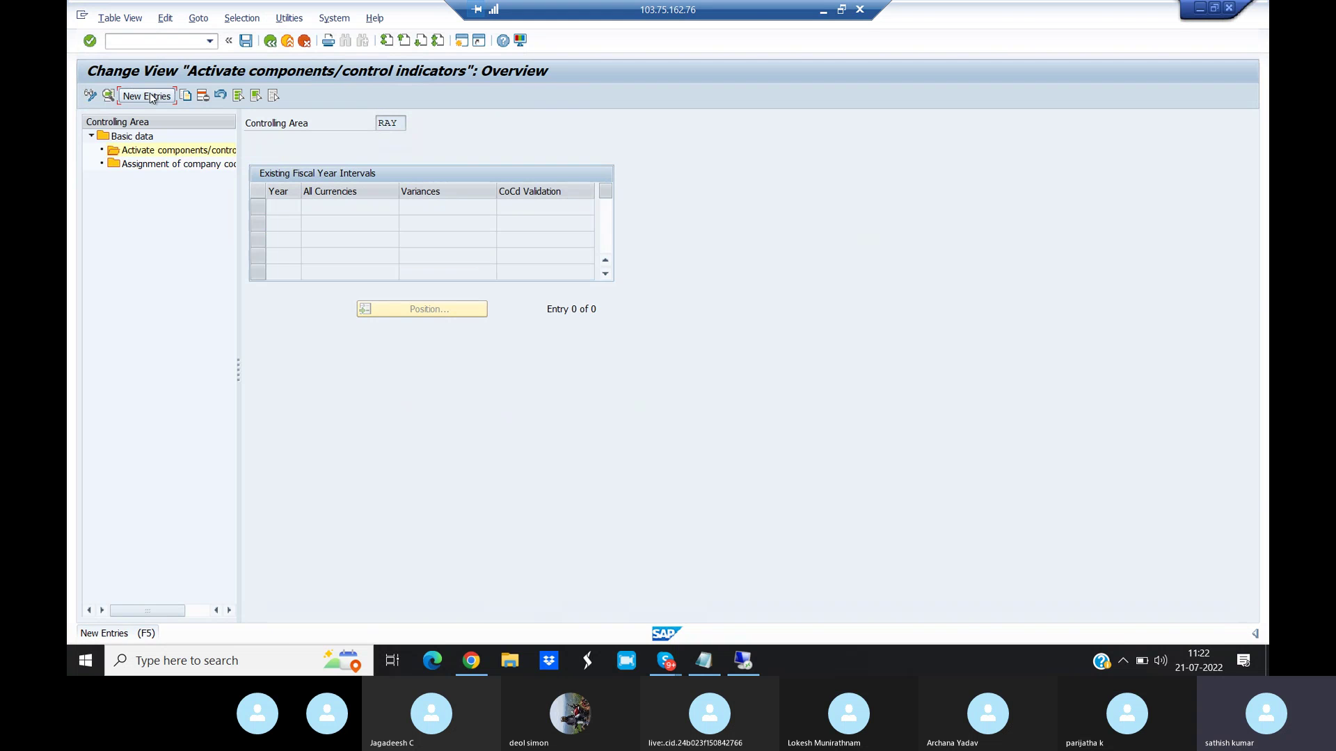
type("2021")
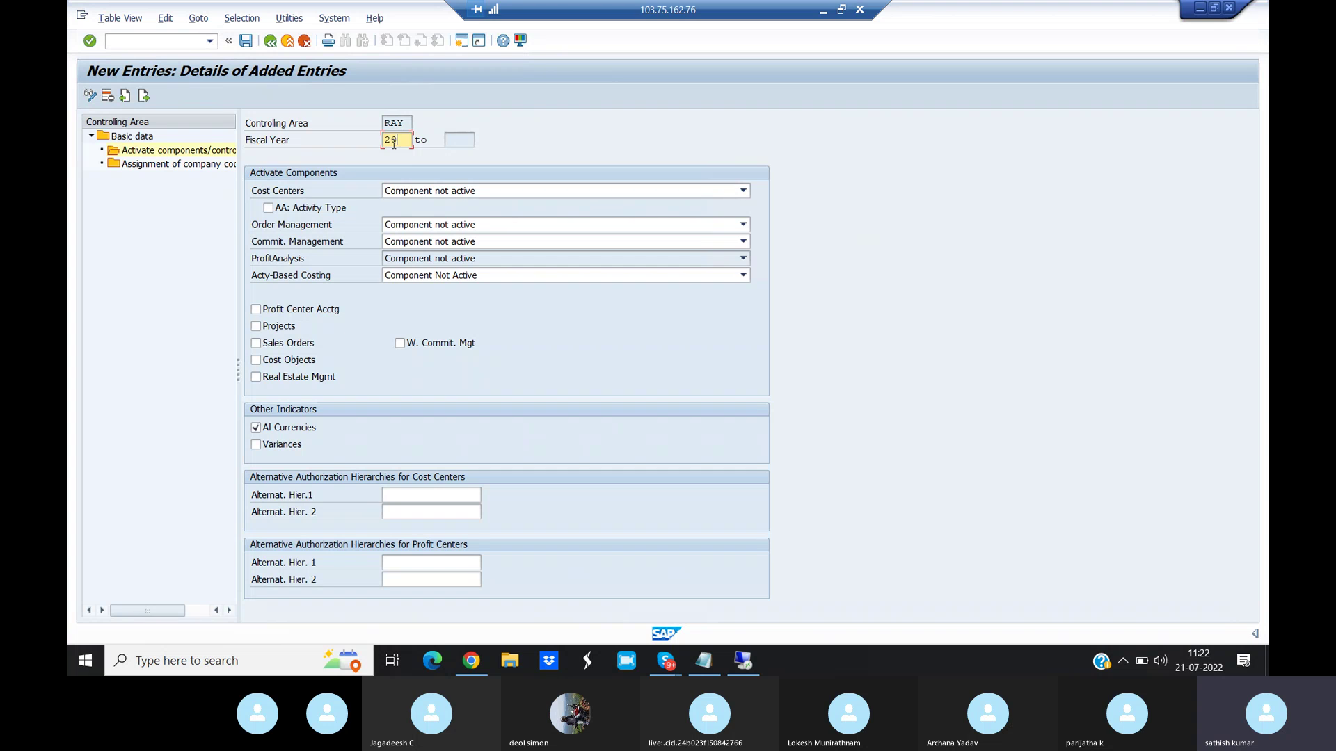
left_click(437, 191)
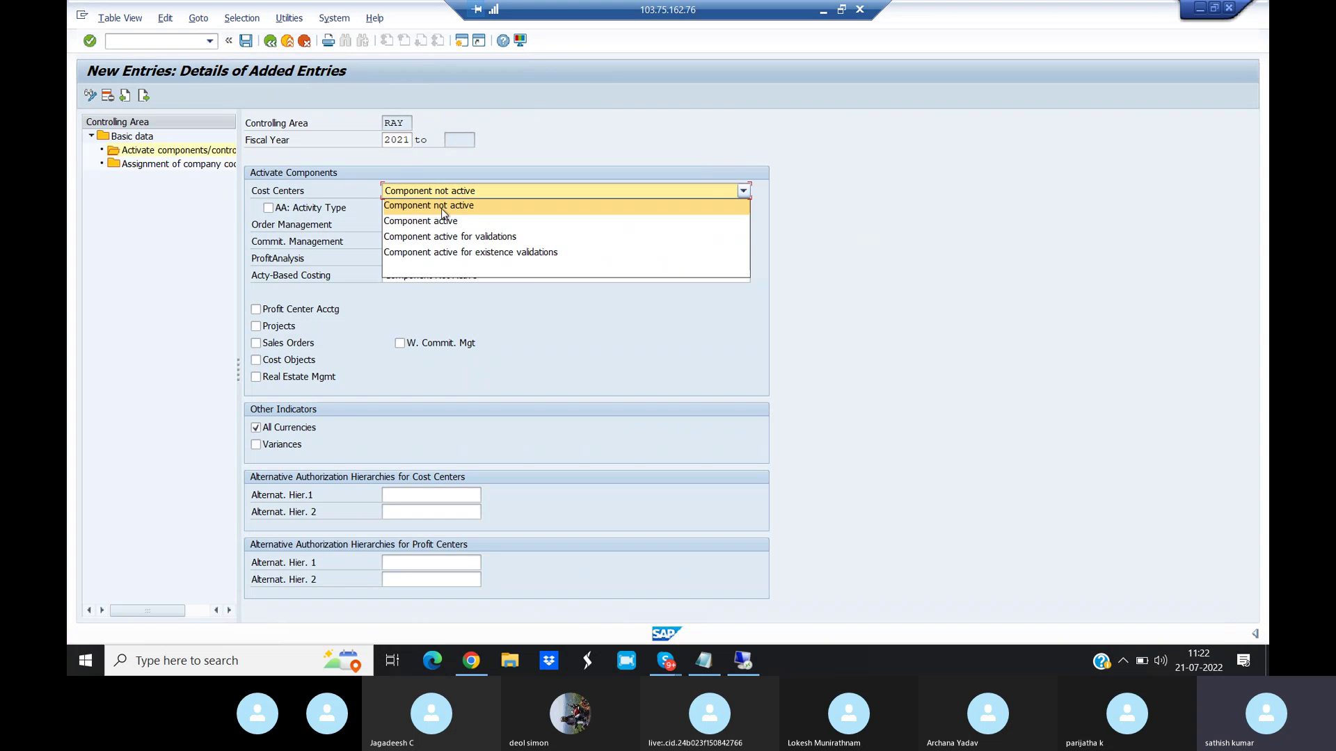
left_click(445, 218)
left_click(283, 208)
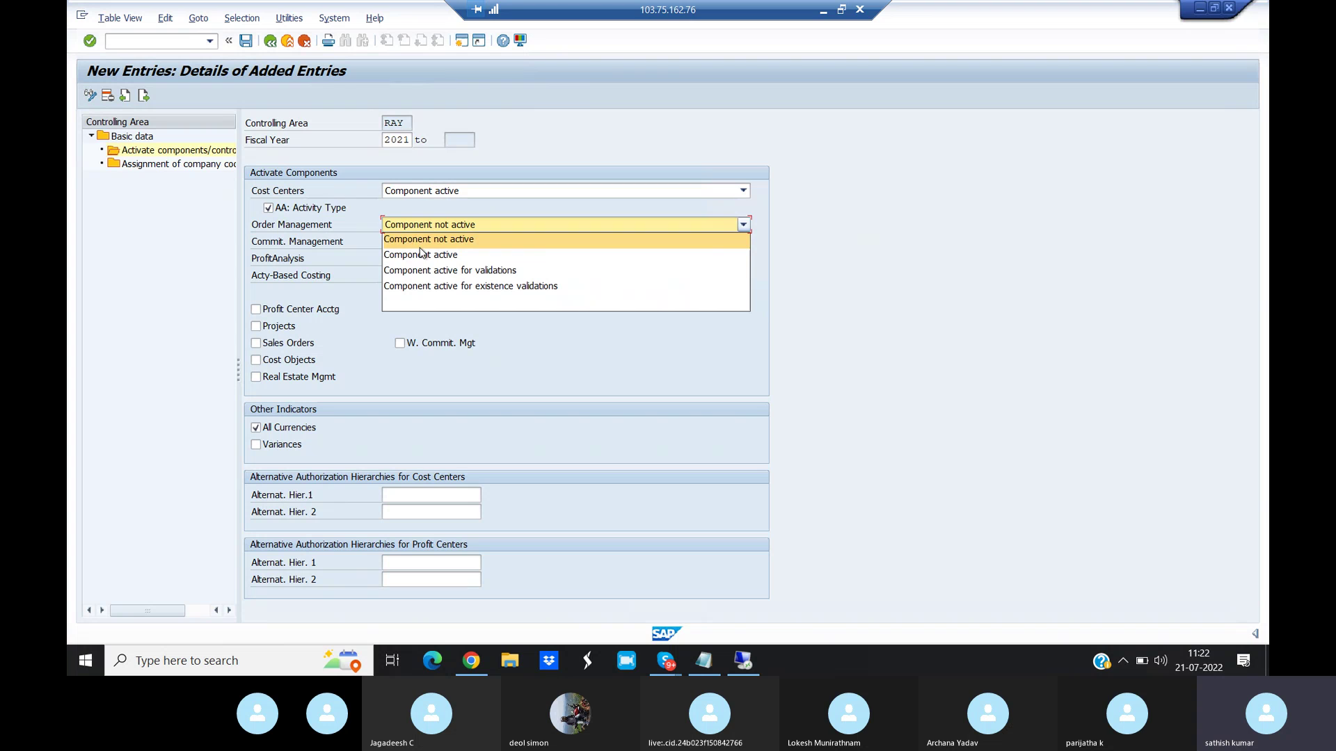
- Activate orders, profit centers, projects and commitment management, then save and close
left_click(416, 254)
left_click(256, 309)
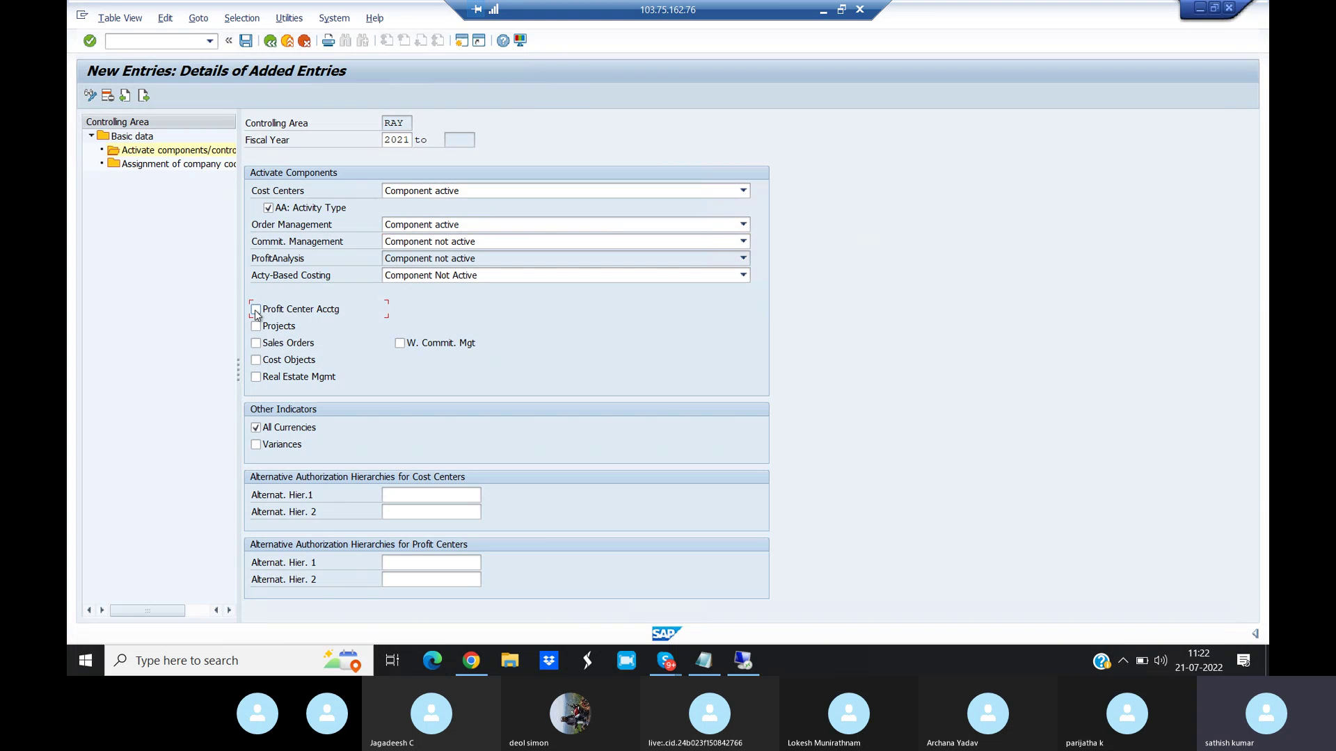
left_click(256, 325)
left_click(455, 246)
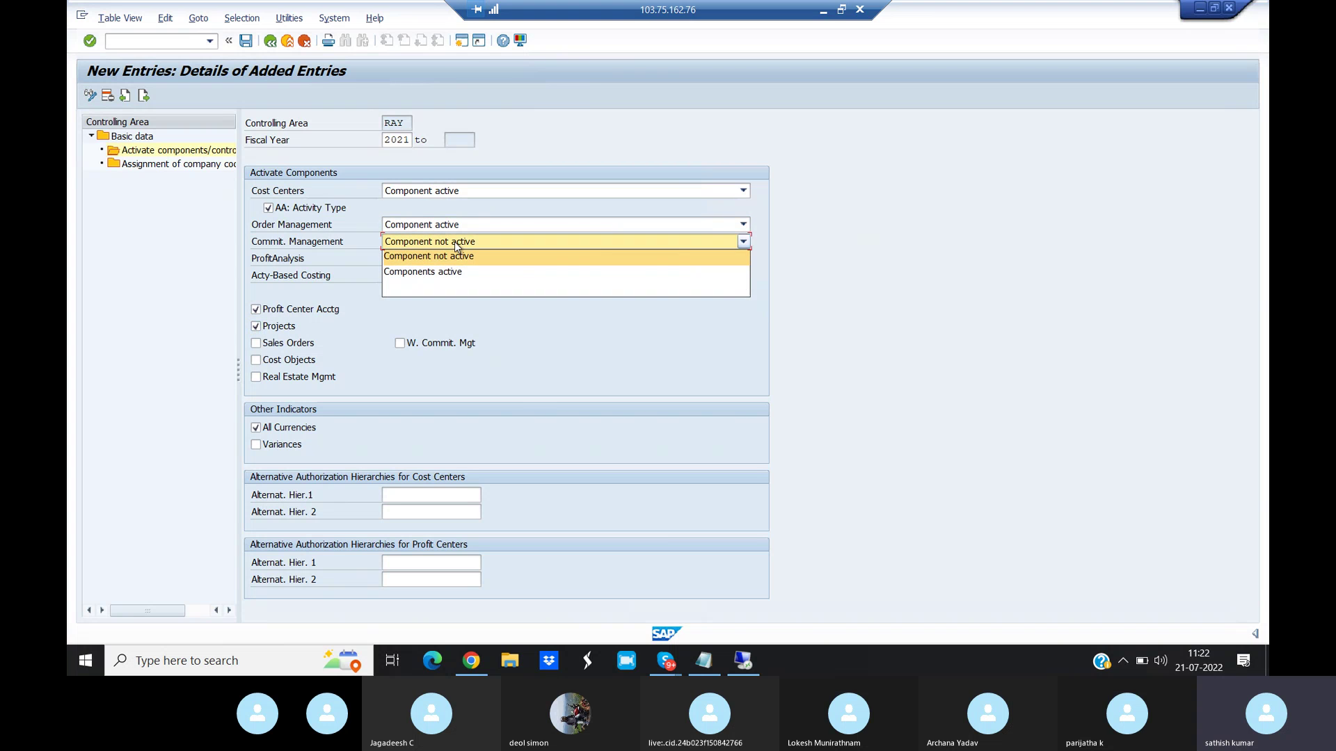
left_click(460, 272)
left_click(245, 40)
left_click(498, 447)
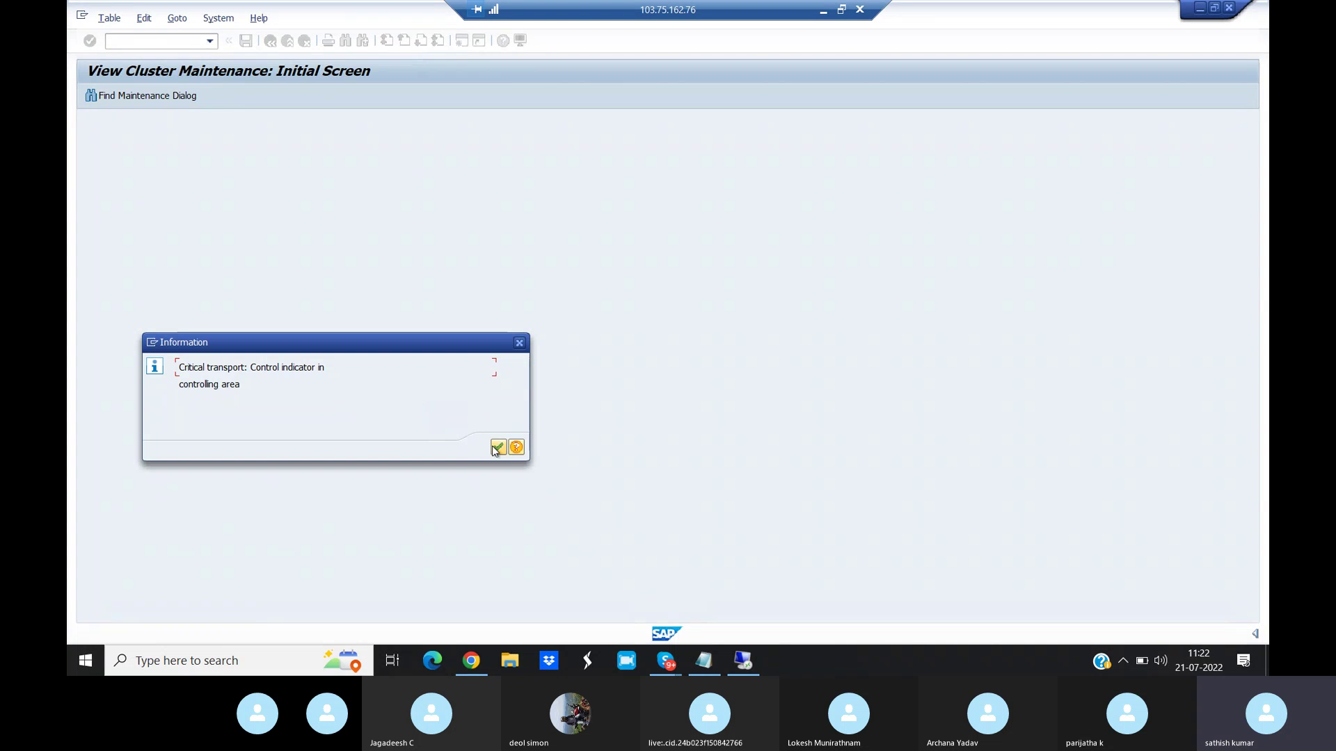
left_click(1228, 8)
- Leave the current document and start transaction F-02 for a G/L account posting
left_click(252, 47)
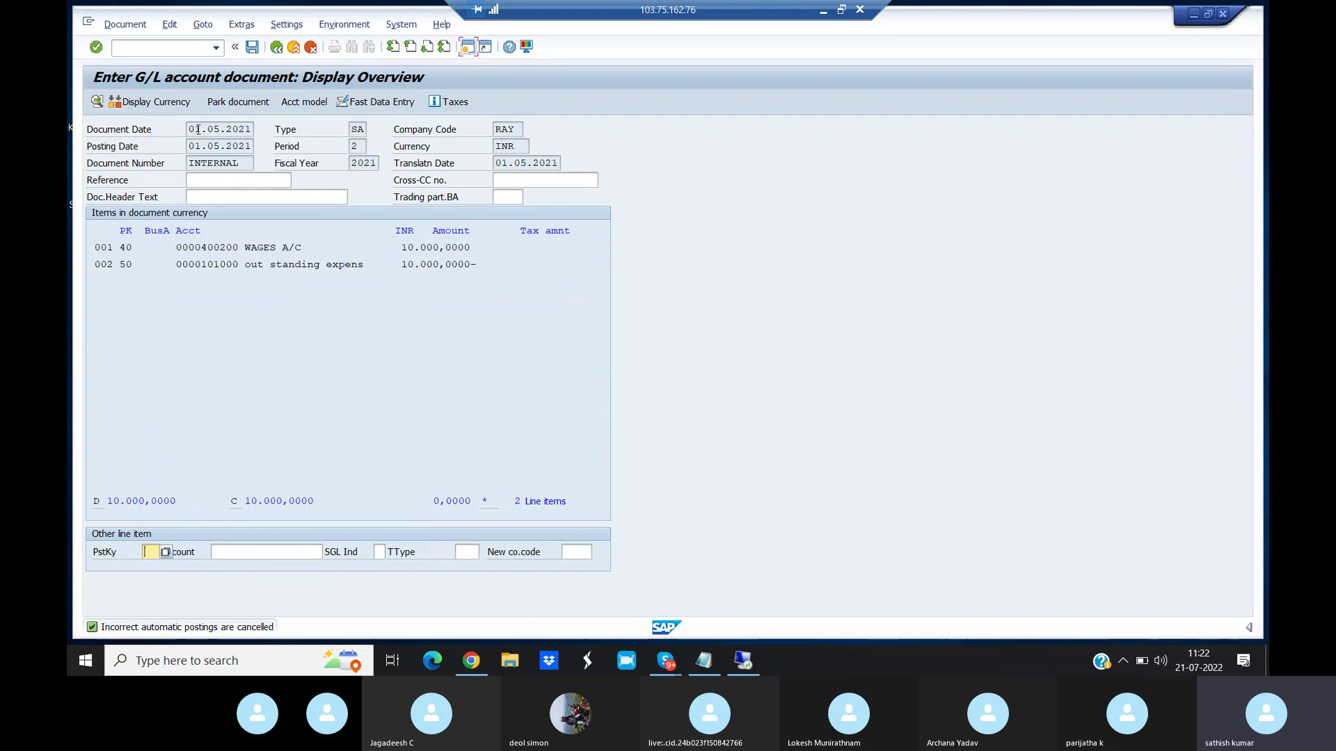
left_click(118, 47)
type("/n")
key("Return")
type("/NF-02")
key("Return")
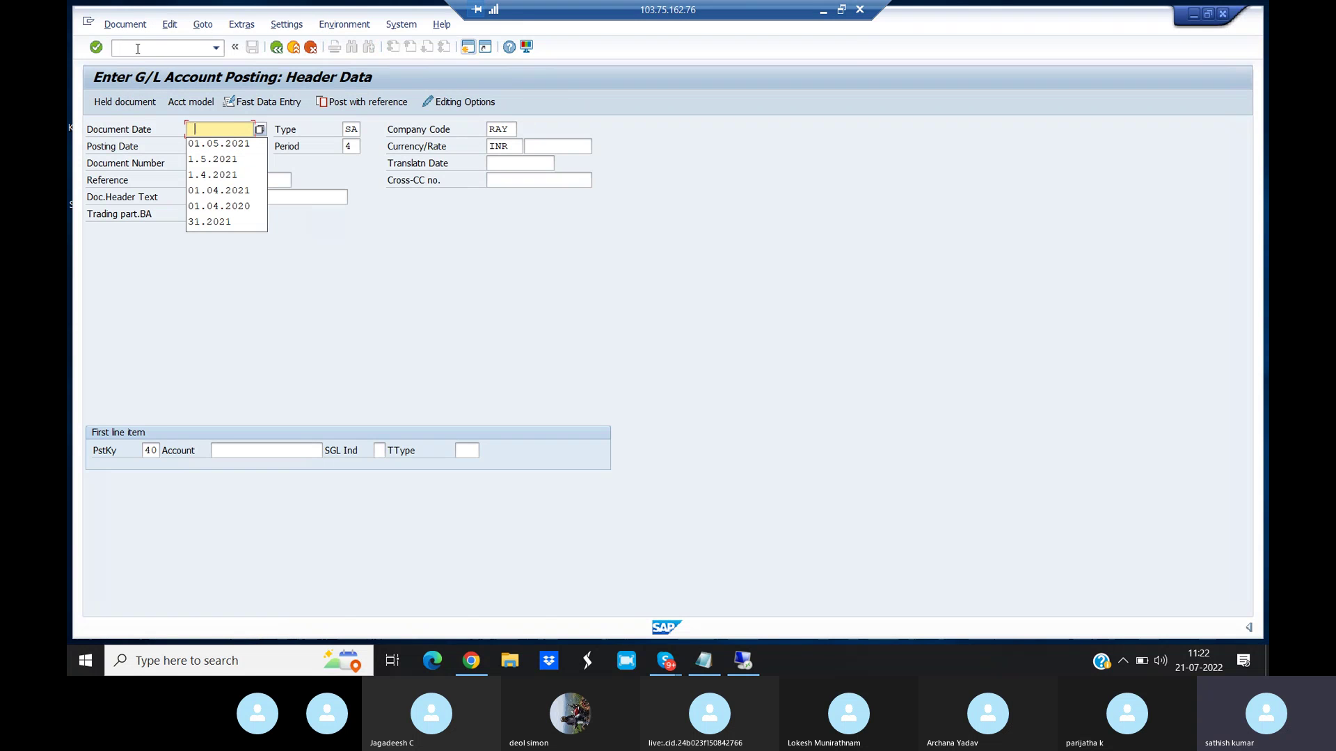
- Date the document and posting 01.05.2021 and set debit account 400200 with key 40
left_click(221, 144)
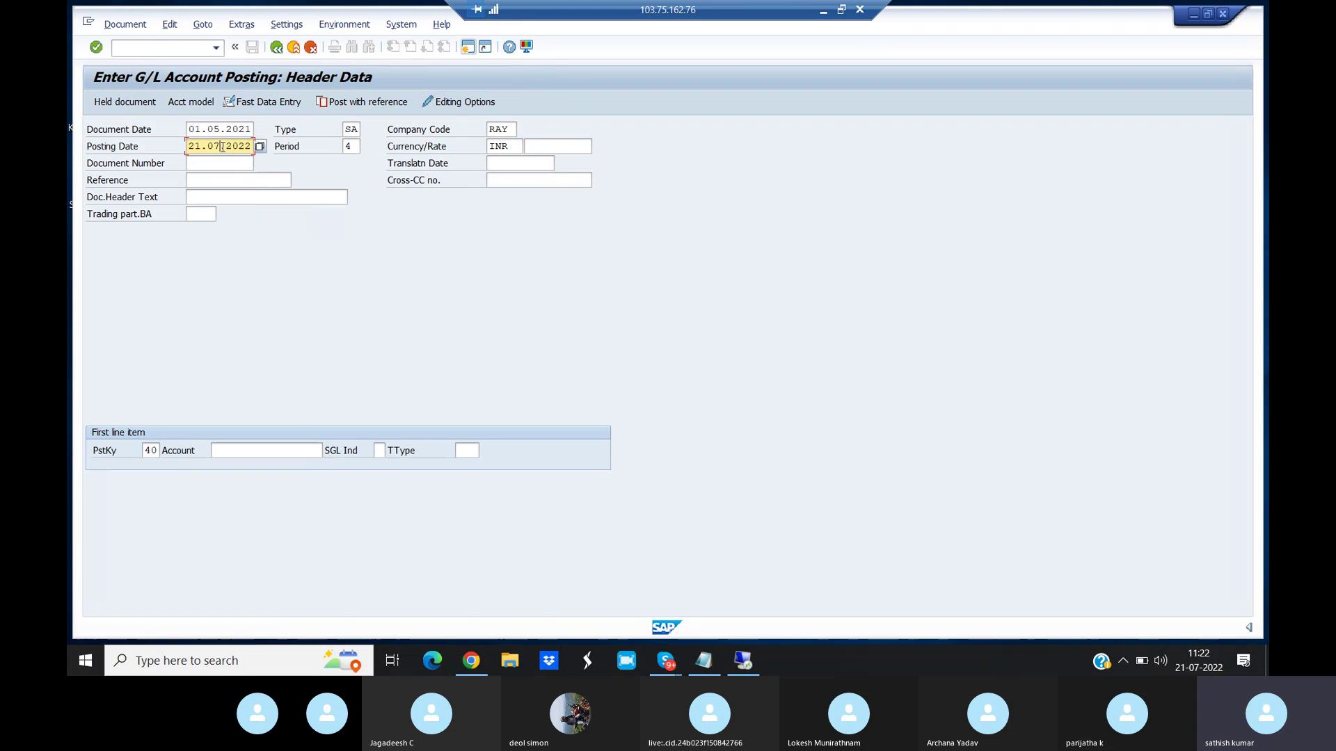
key("BackSpace")
key("BackSpace")
key("BackSpace")
key("BackSpace")
key("BackSpace")
key("BackSpace")
key("BackSpace")
key("BackSpace")
key("BackSpace")
left_click(226, 165)
left_click(245, 454)
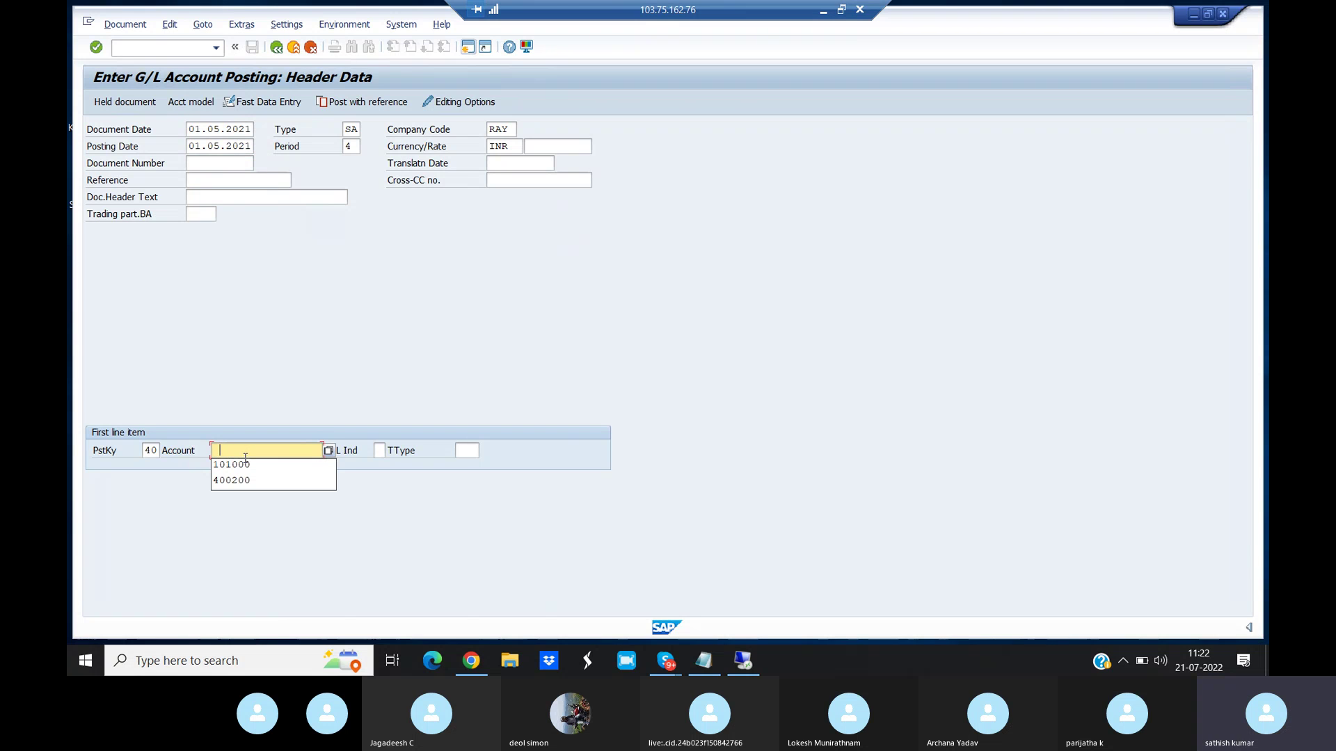
left_click(244, 474)
key("Return")
key("Return")
- Give the debit line amount 10000 and the text 'Testing'
key("Down")
key("Down")
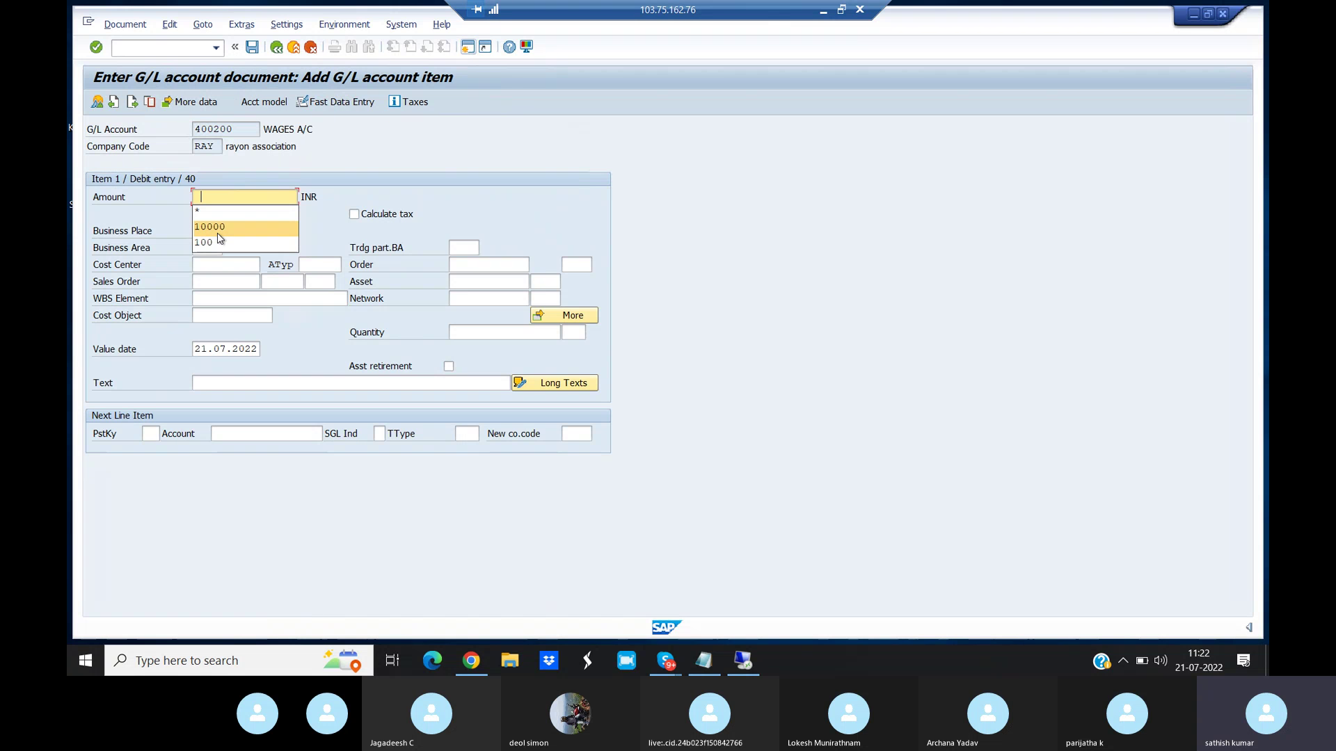
key("Return")
left_click(223, 387)
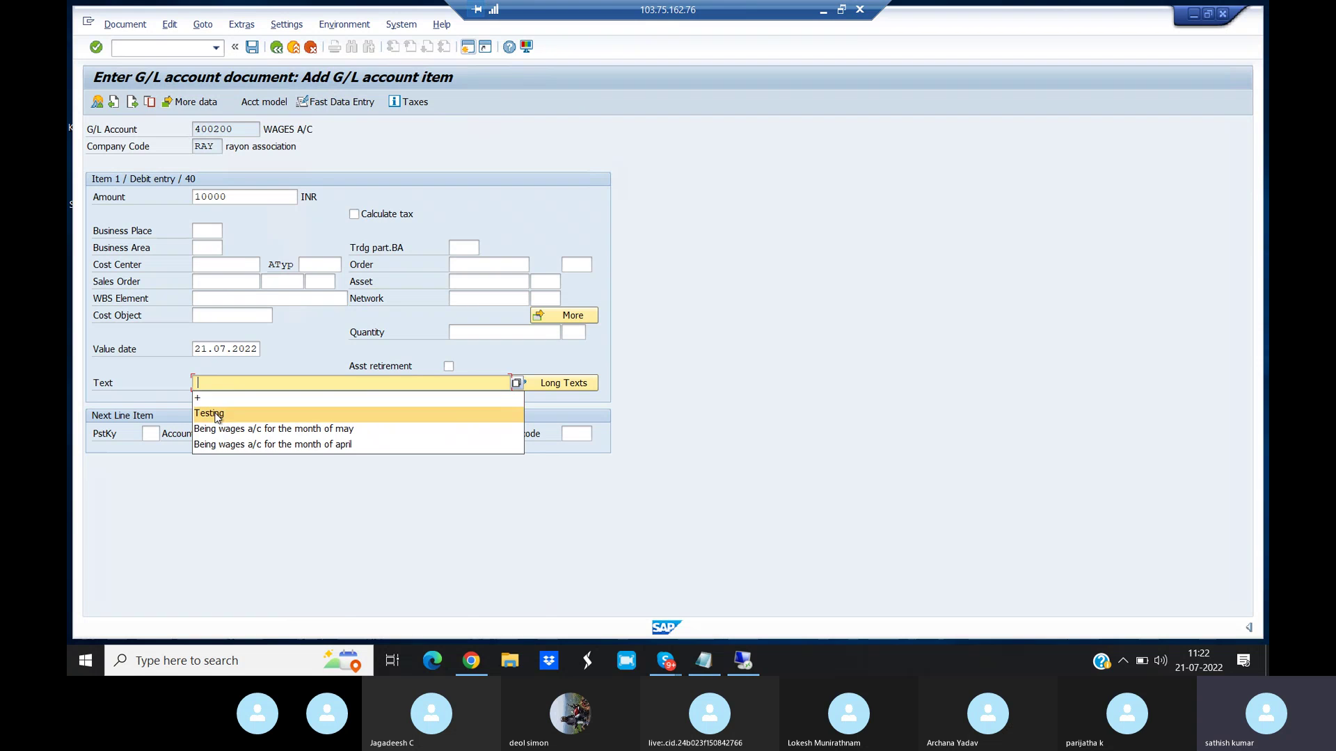
left_click(215, 413)
- Add a credit line with posting key 50 to account 101000, entering * as amount
left_click(154, 434)
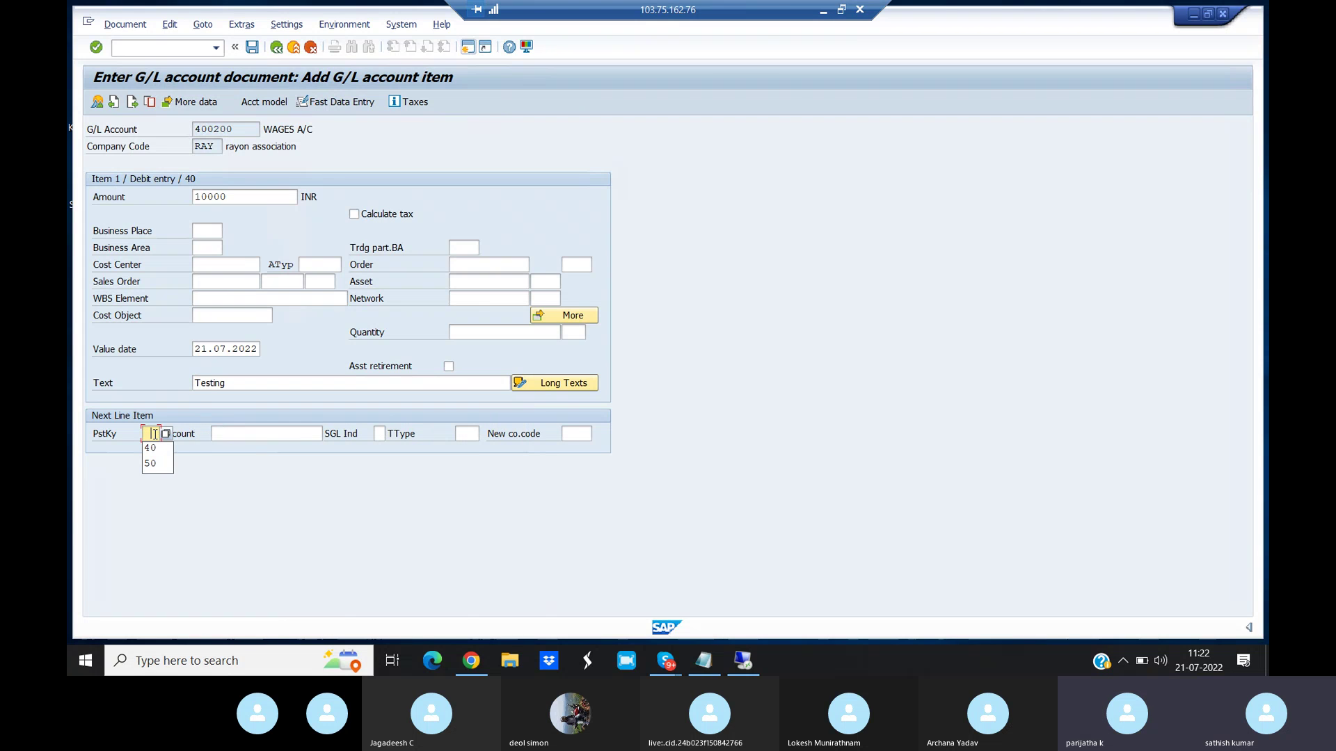
left_click(155, 464)
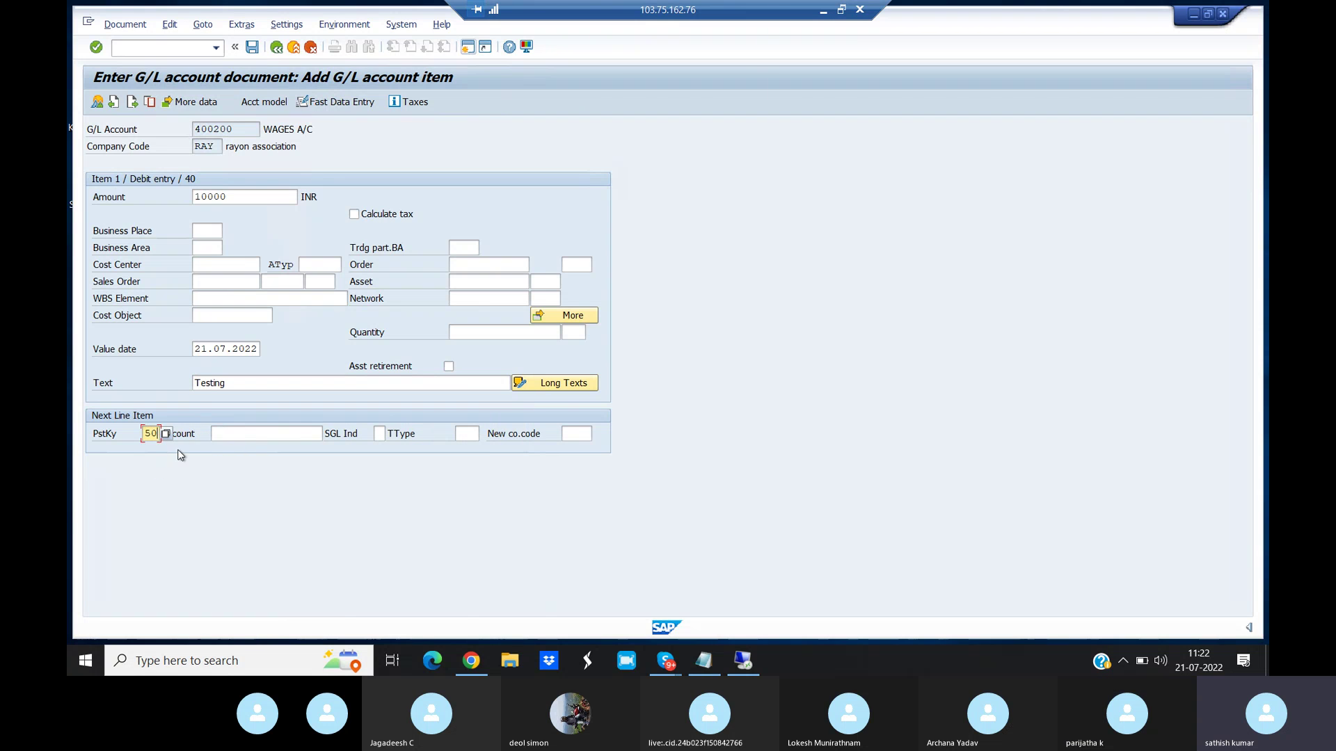
left_click(247, 432)
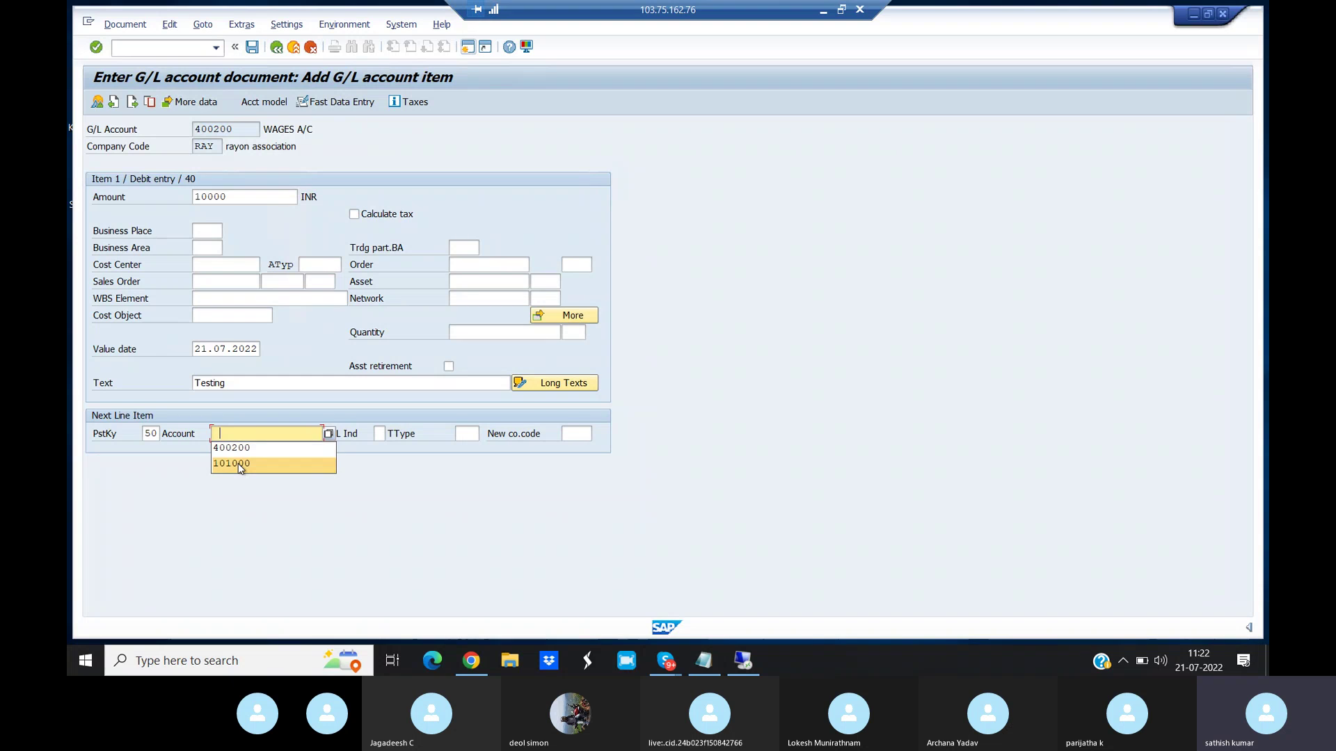
left_click(238, 464)
key("Return")
type("*")
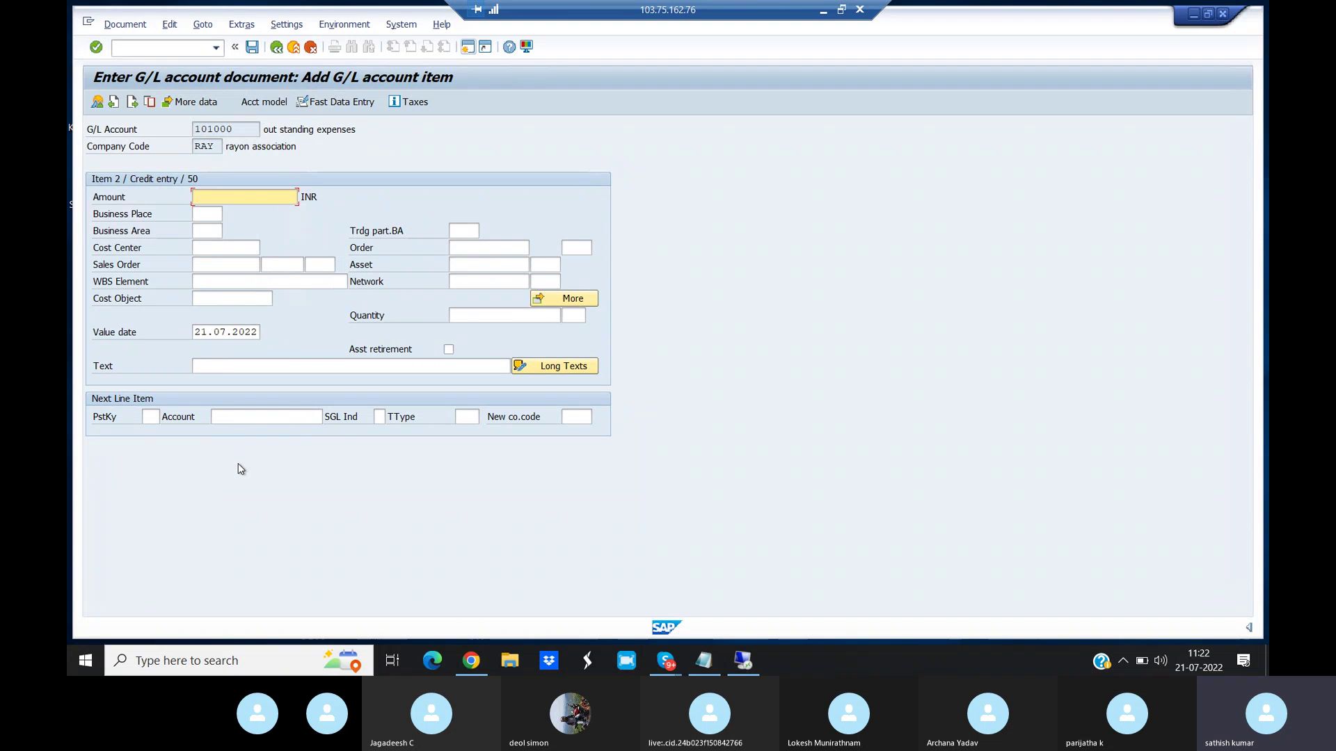
- Give the credit line the text 'Testing' and confirm the balancing amount
left_click(201, 363)
type("Testing")
key("Return")
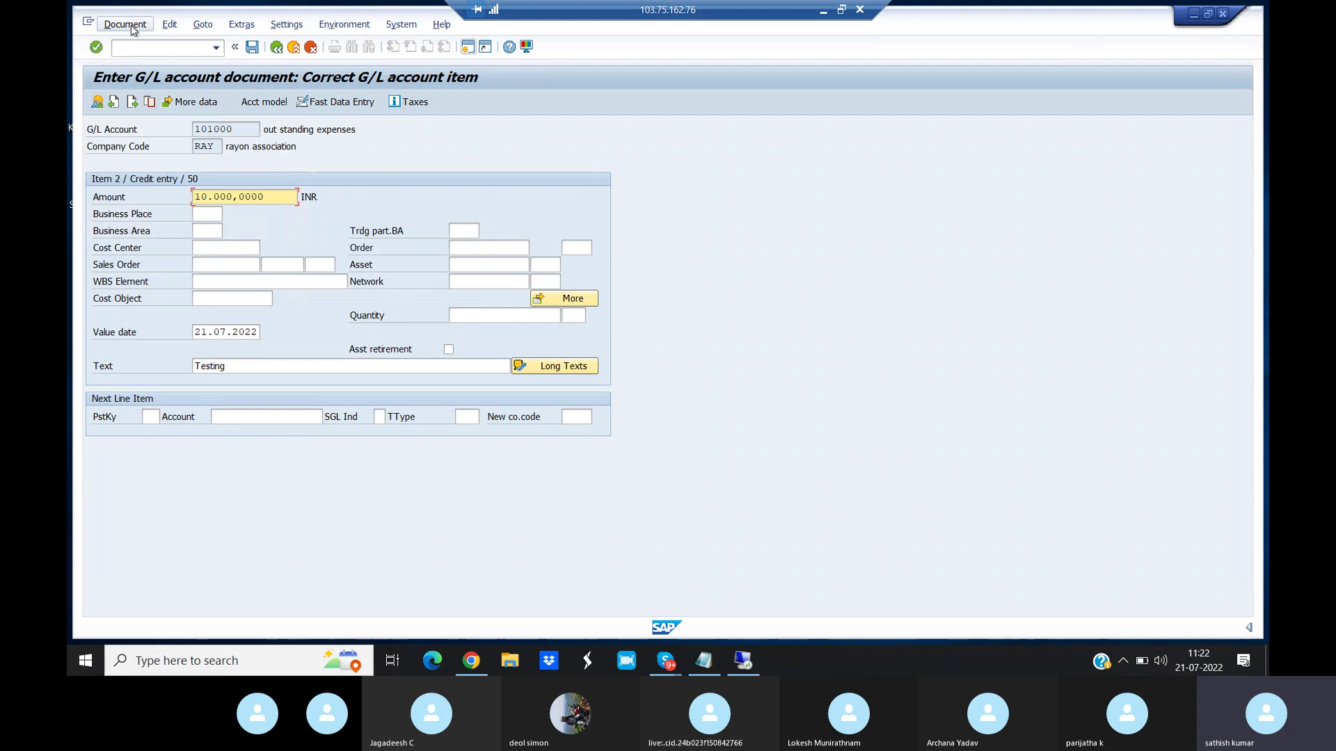
- Simulate and post the balanced document, then switch to the Skype call window
left_click(125, 25)
left_click(149, 96)
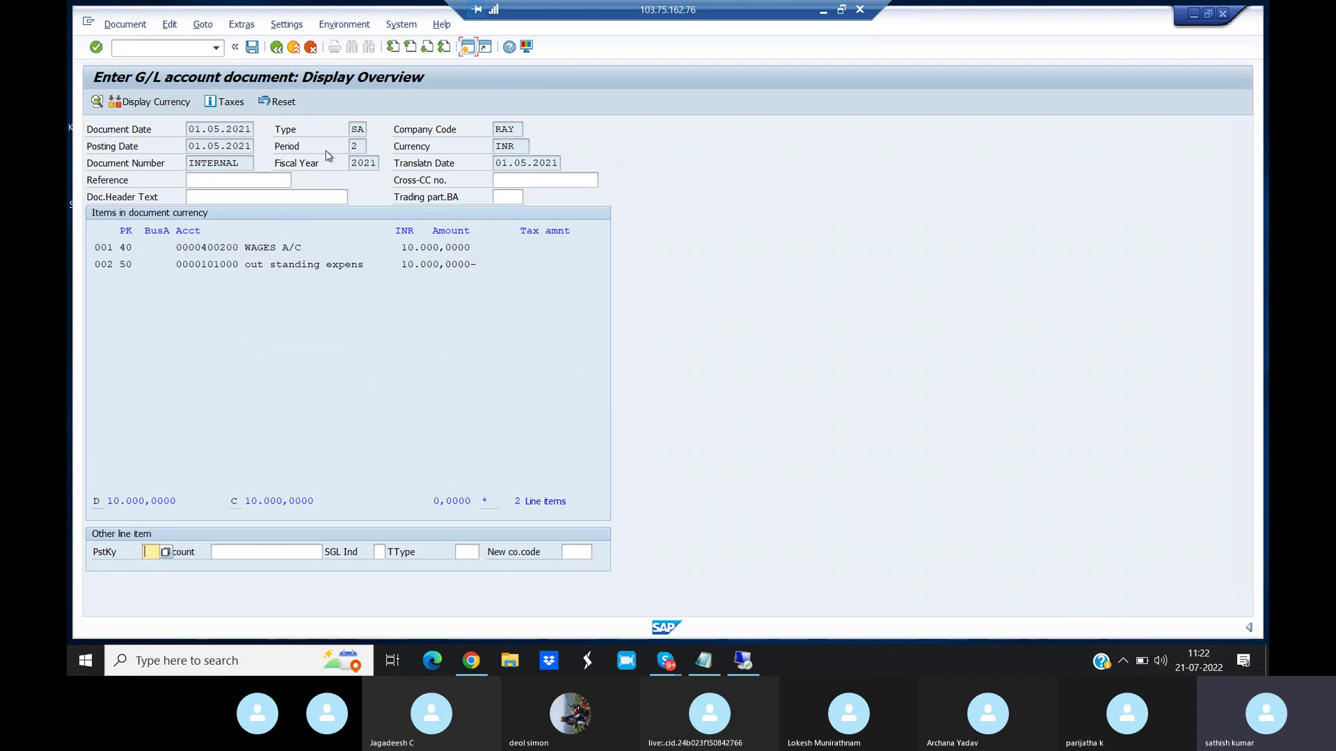
left_click(251, 47)
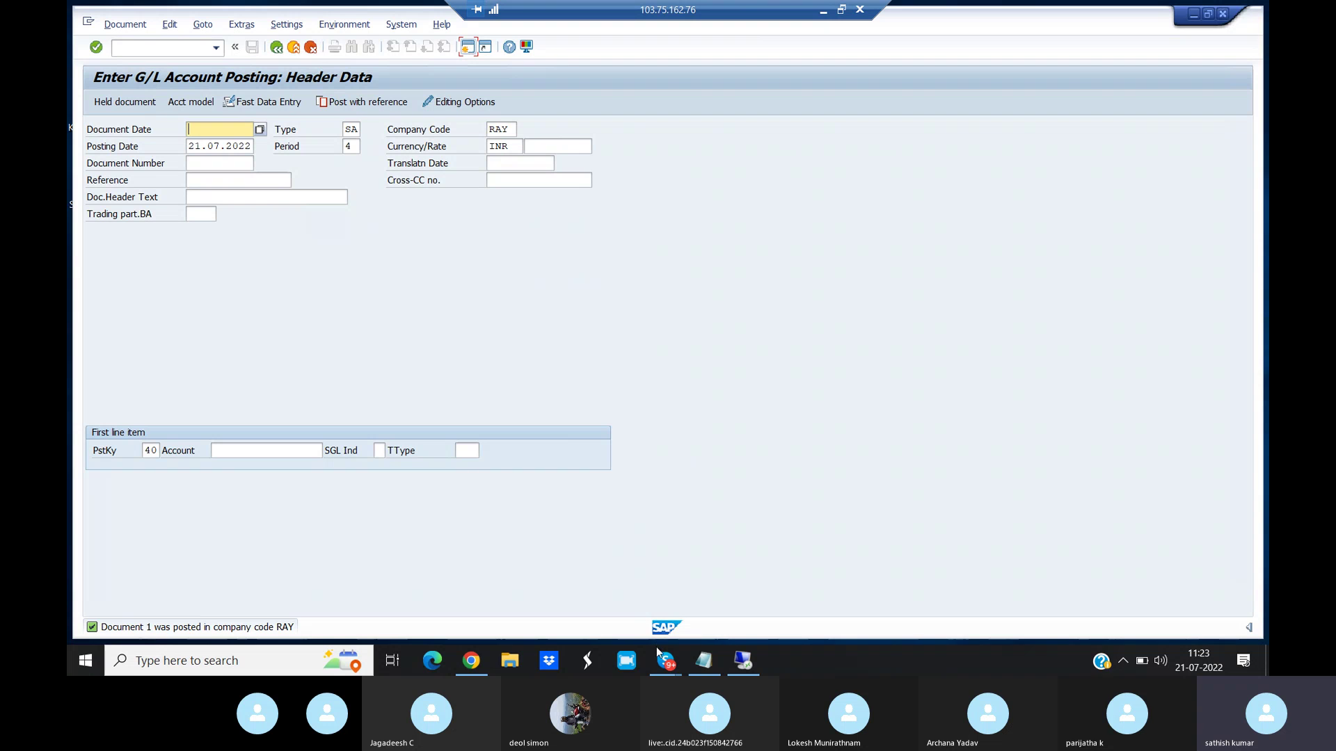
mouse_move(658, 668)
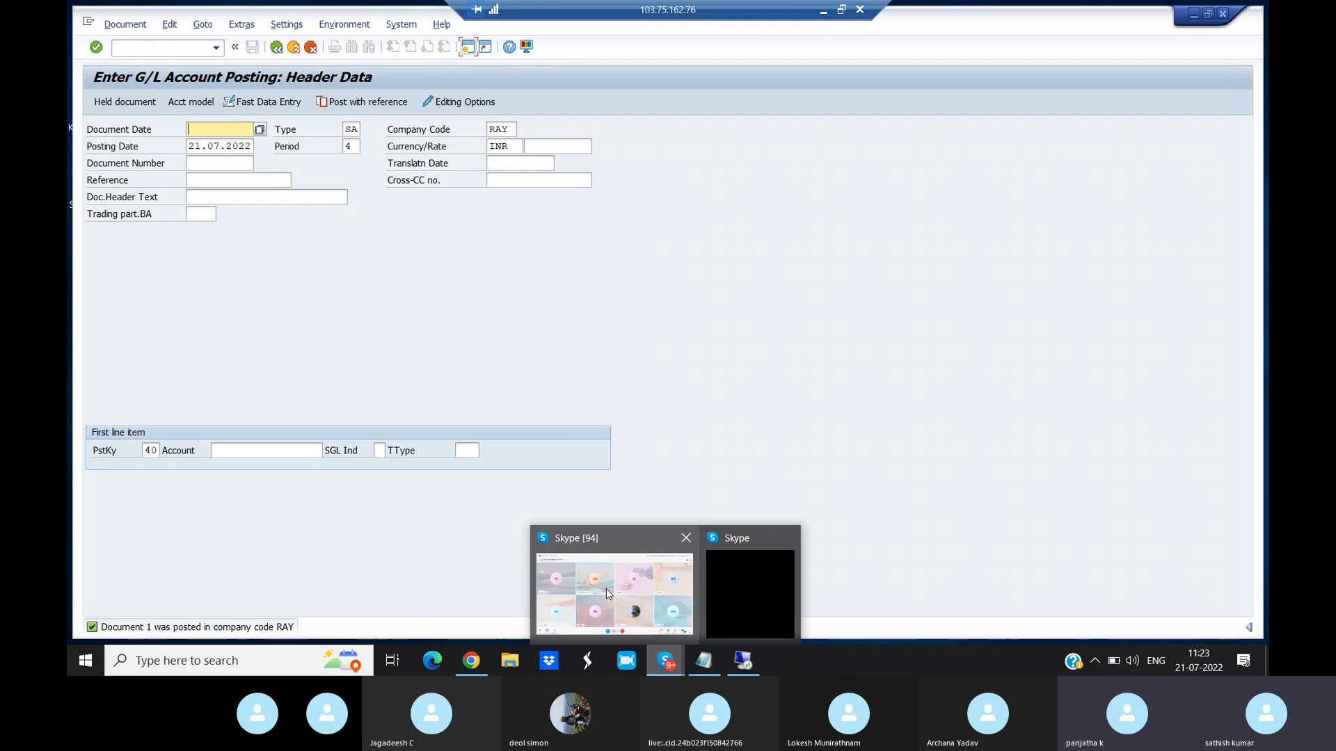
left_click(607, 588)
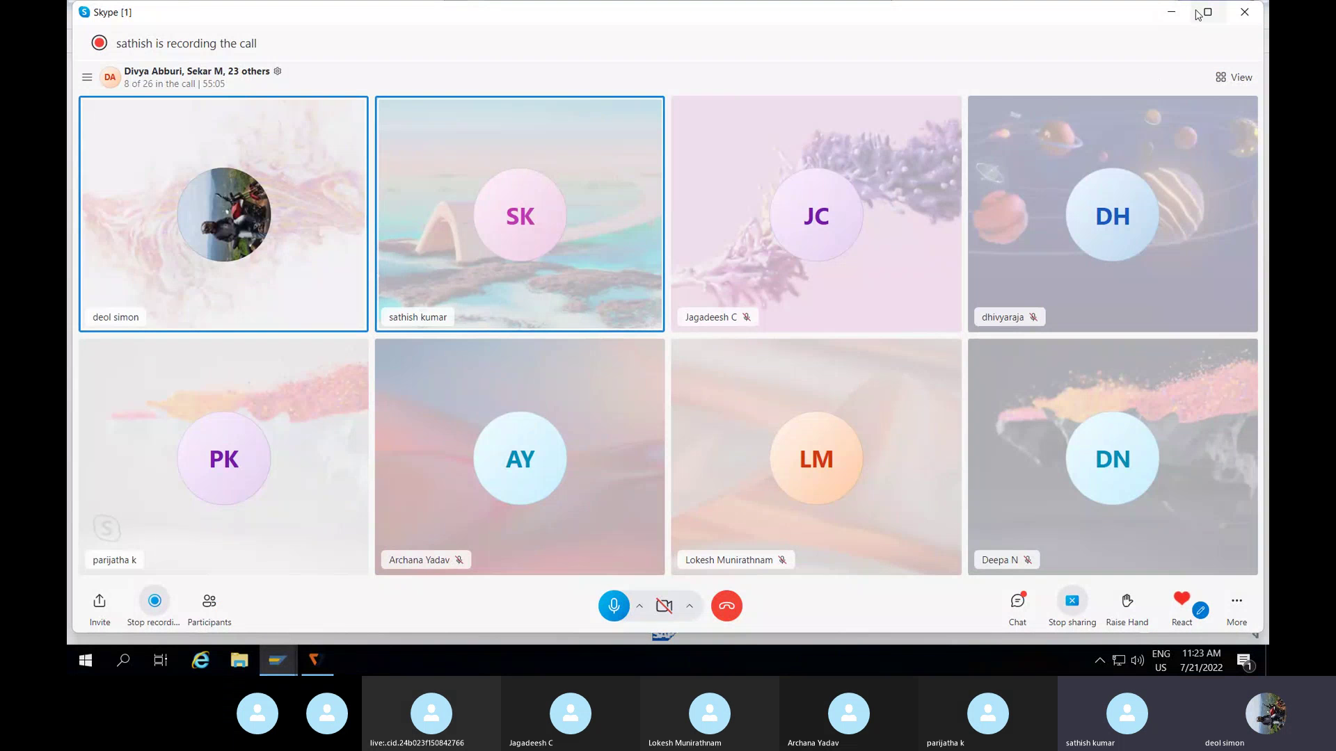
- Minimize the Skype call window to reveal SAP's Post Document header screen
left_click(1171, 12)
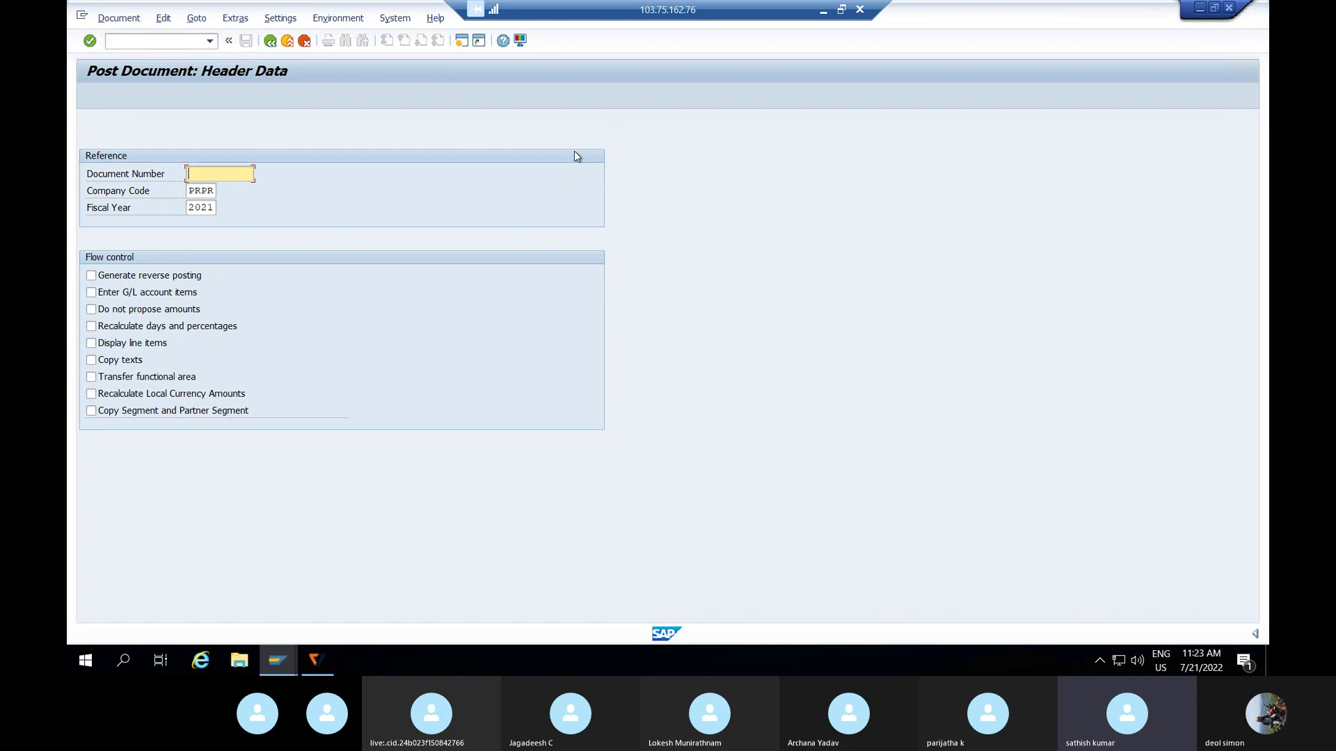
- Check the G/L account line item list, then return to the reference posting screen
left_click(289, 654)
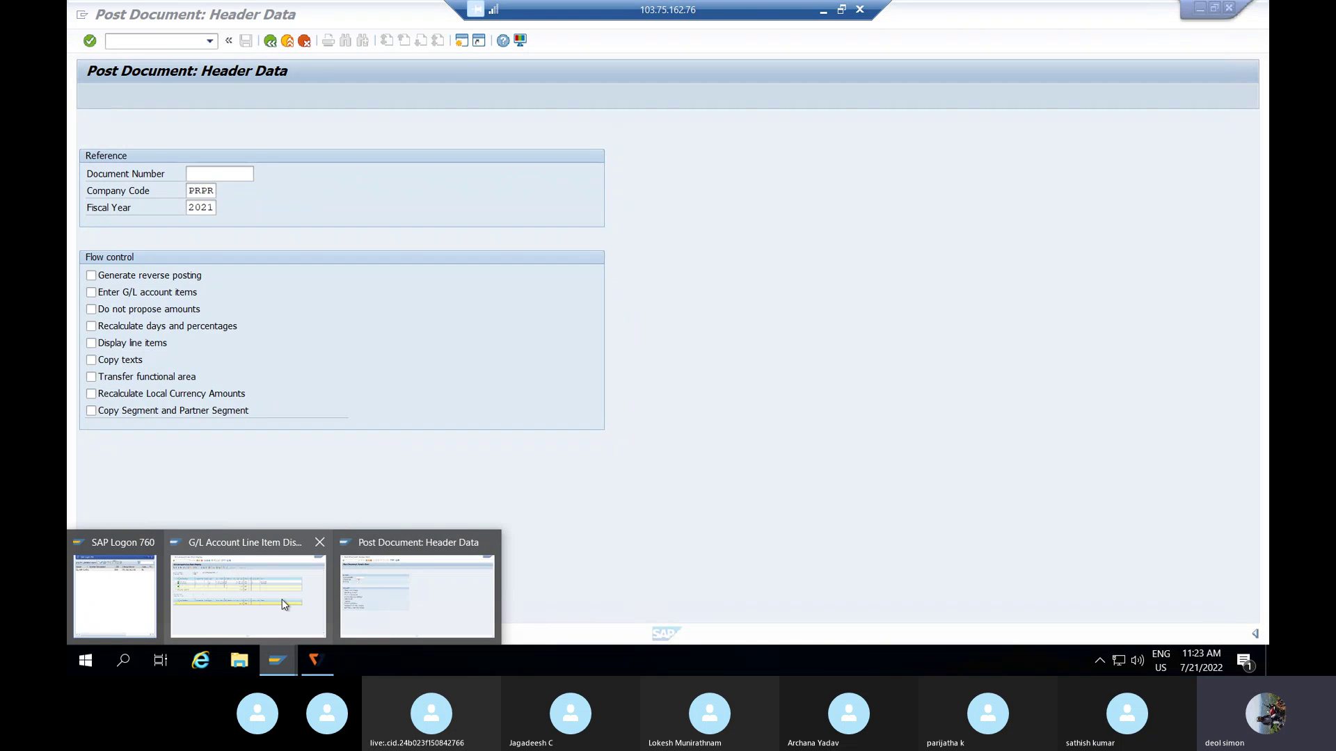
left_click(282, 598)
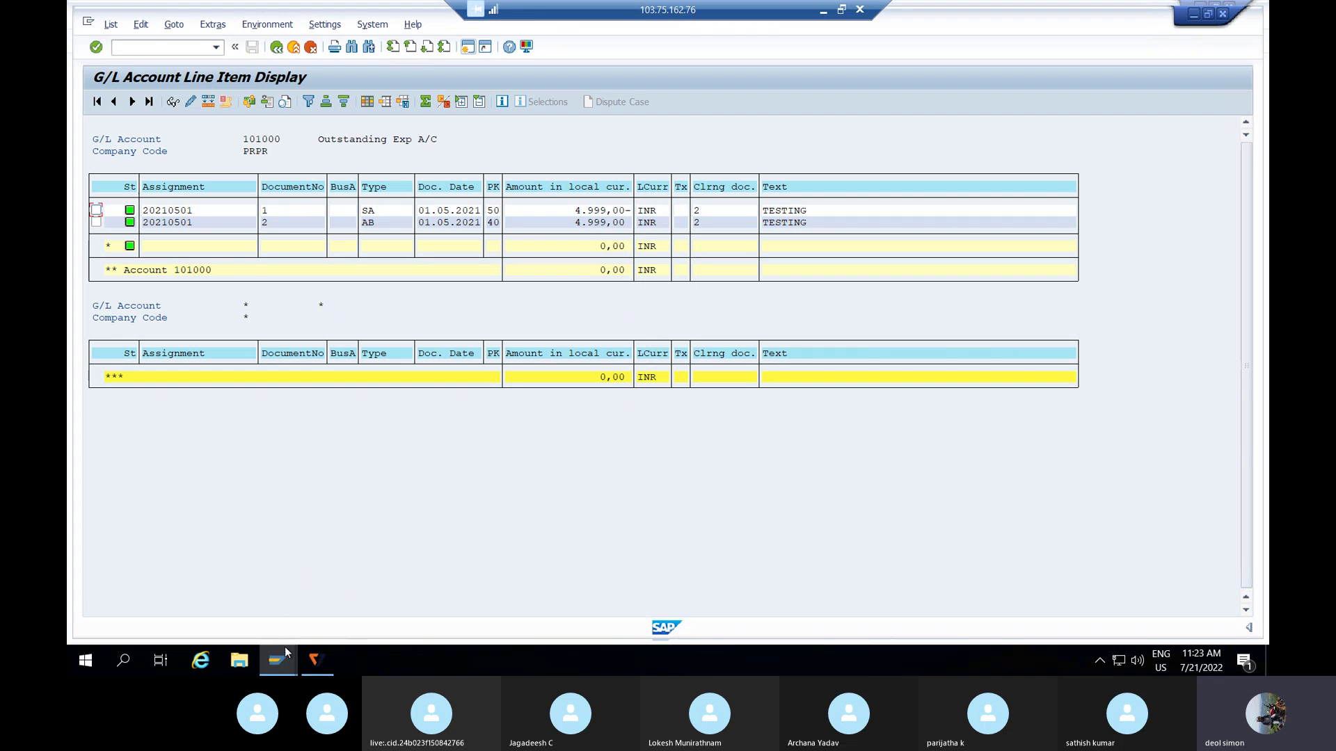
mouse_move(285, 652)
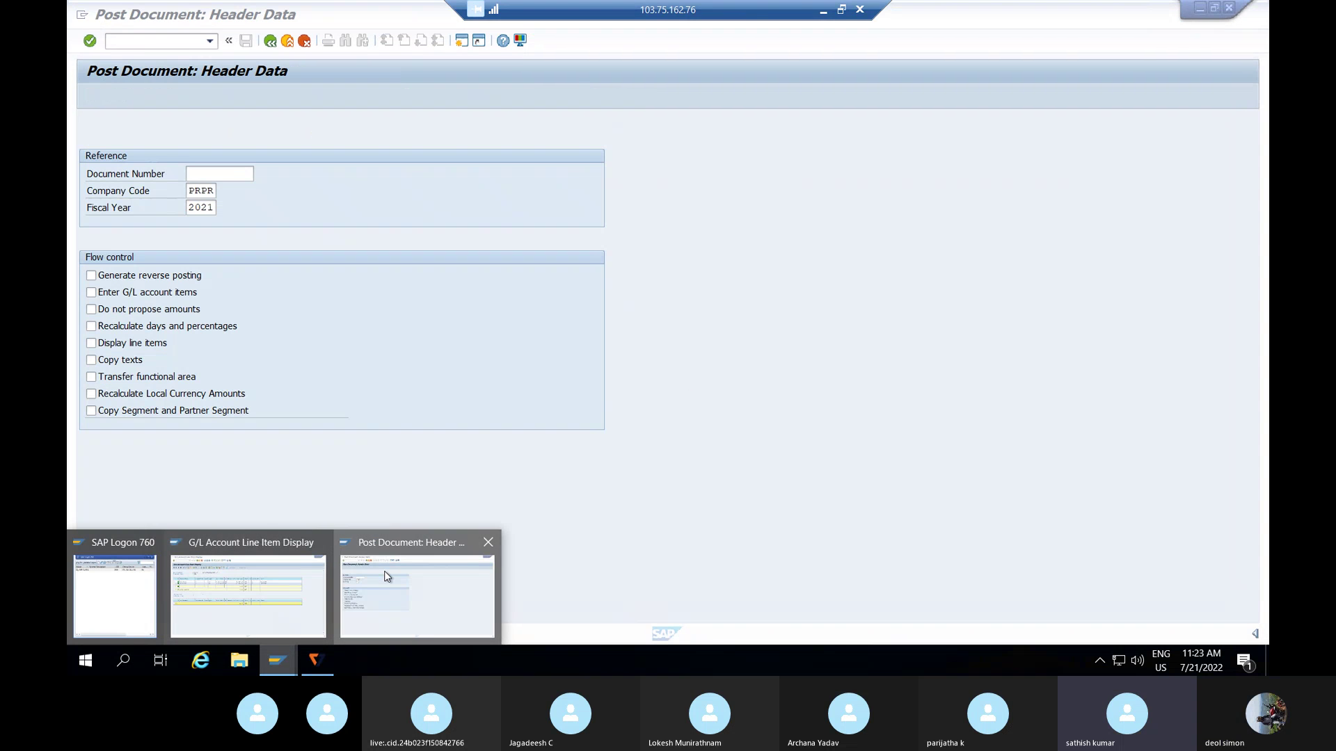
left_click(388, 576)
- Reference document 2 as a reverse posting without proposed amounts and continue to header data
type("2")
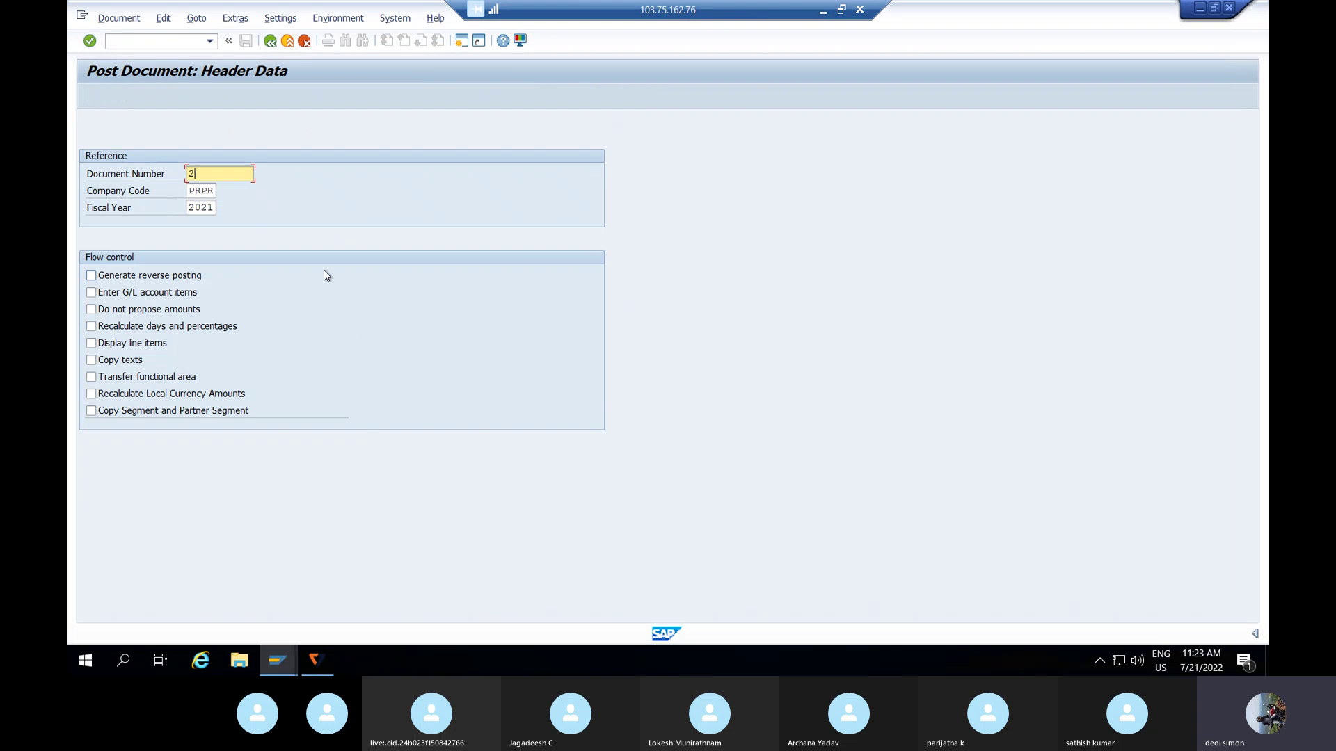
left_click(91, 276)
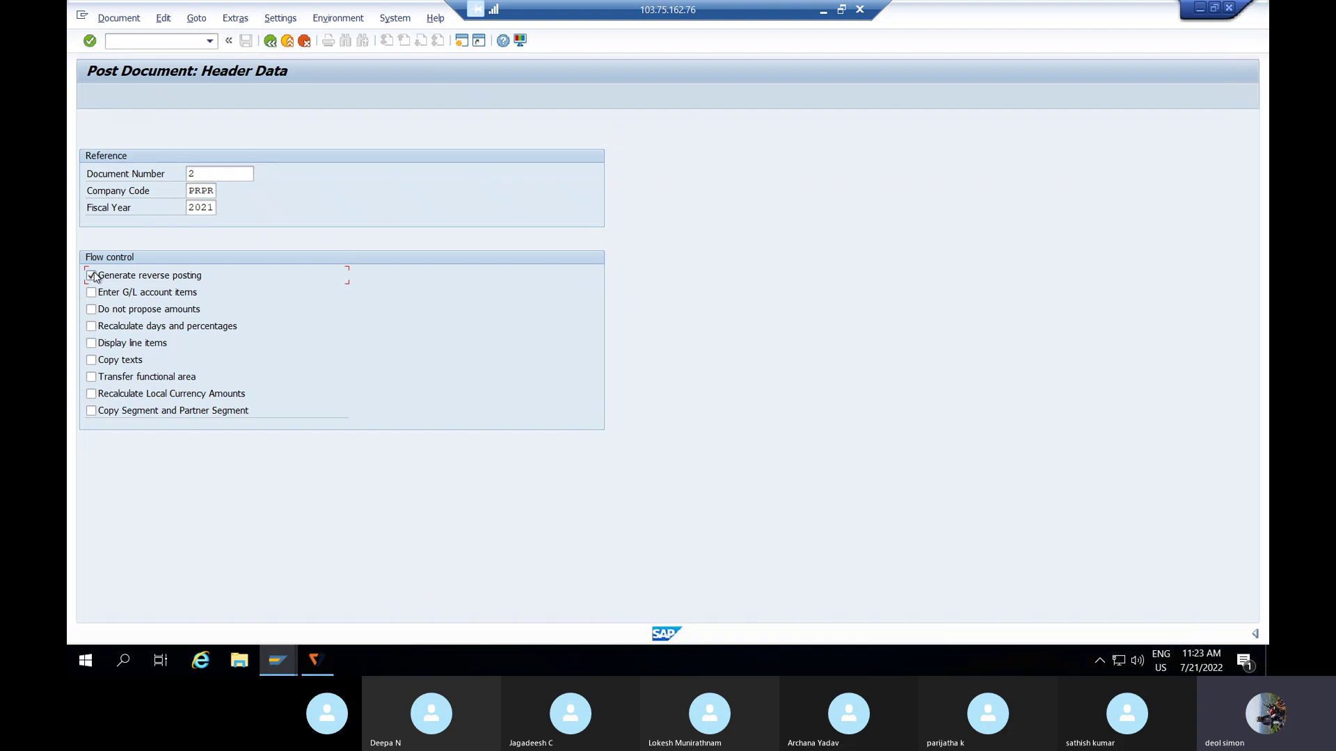
left_click(92, 310)
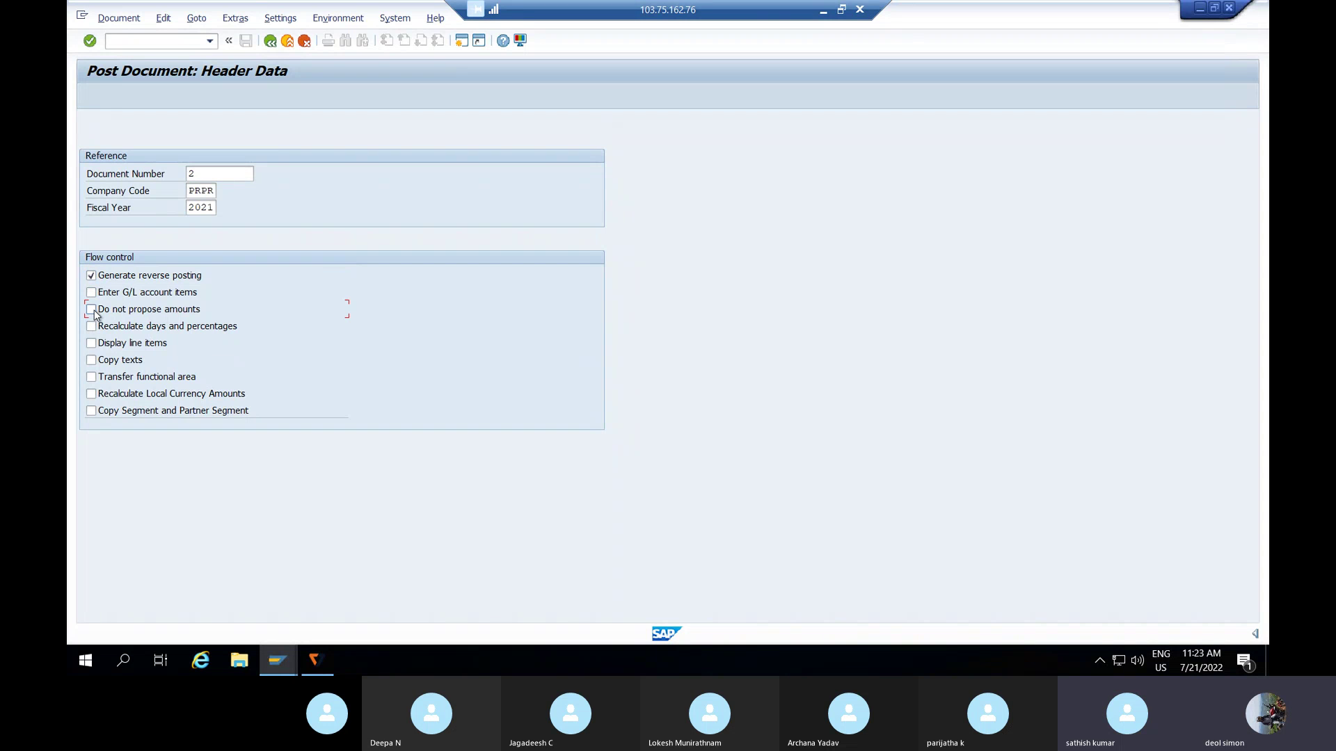
left_click(92, 310)
left_click(93, 361)
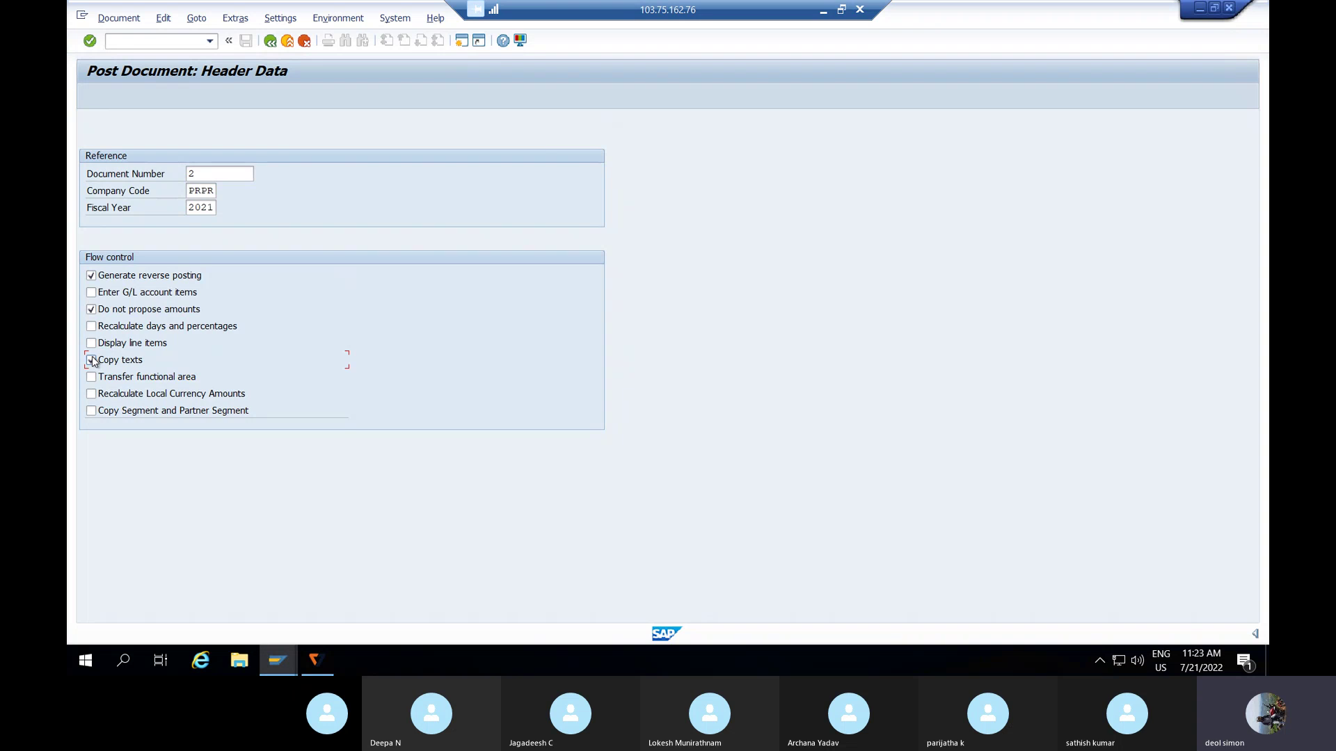
key("Return")
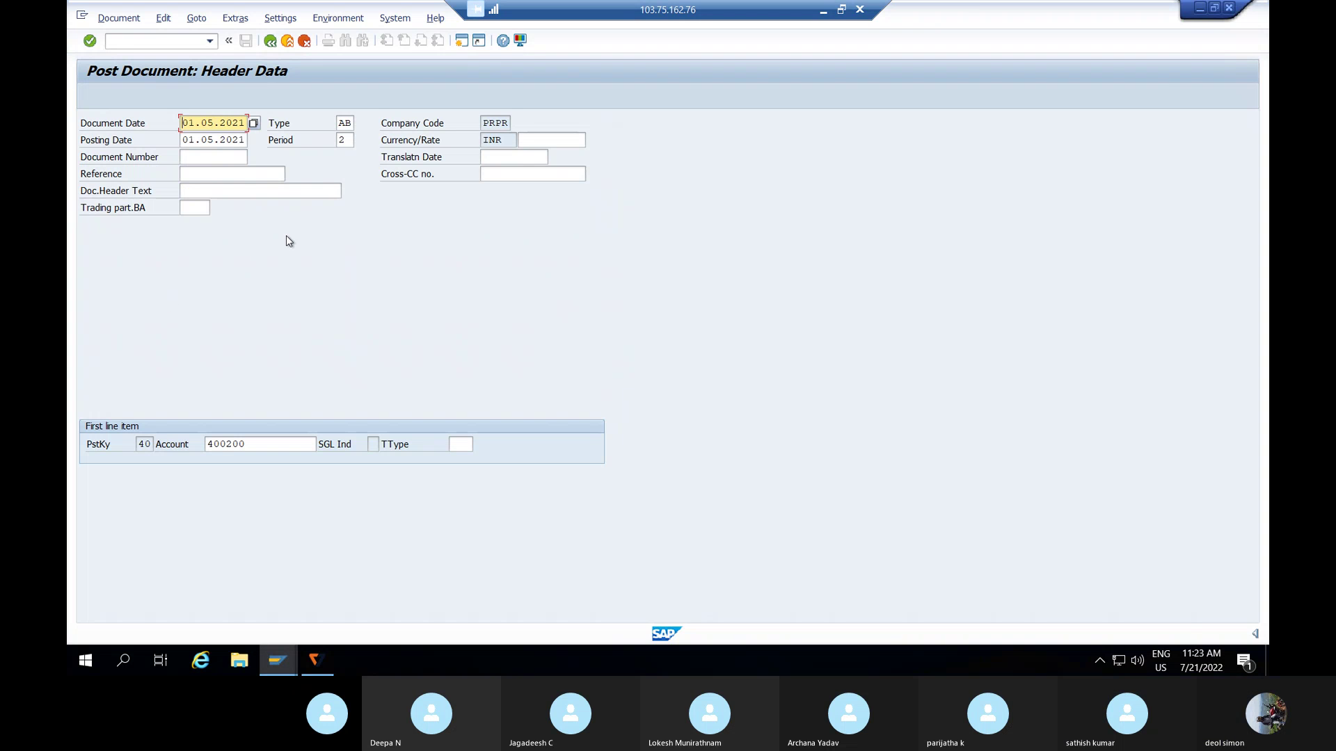
- Change the document type from AB to SA and accept the previous-fiscal-year warning
left_click(347, 116)
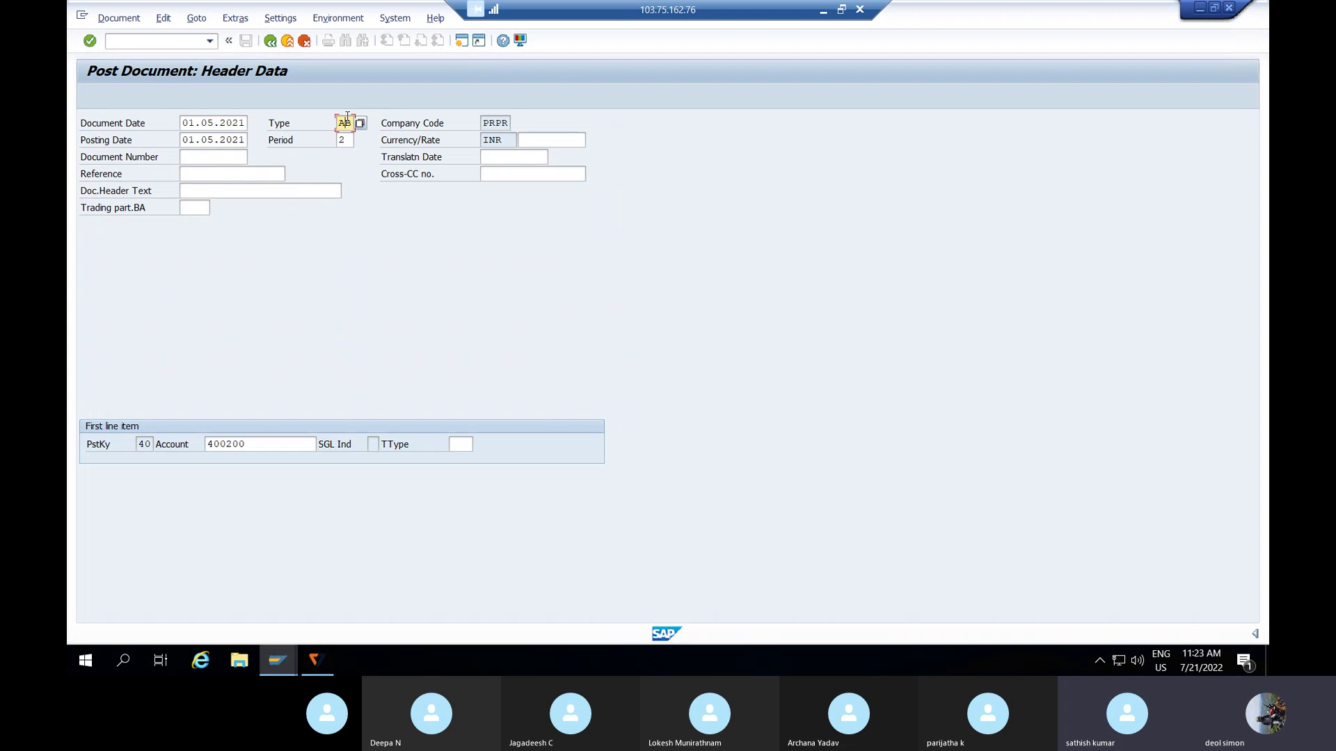
left_click(361, 122)
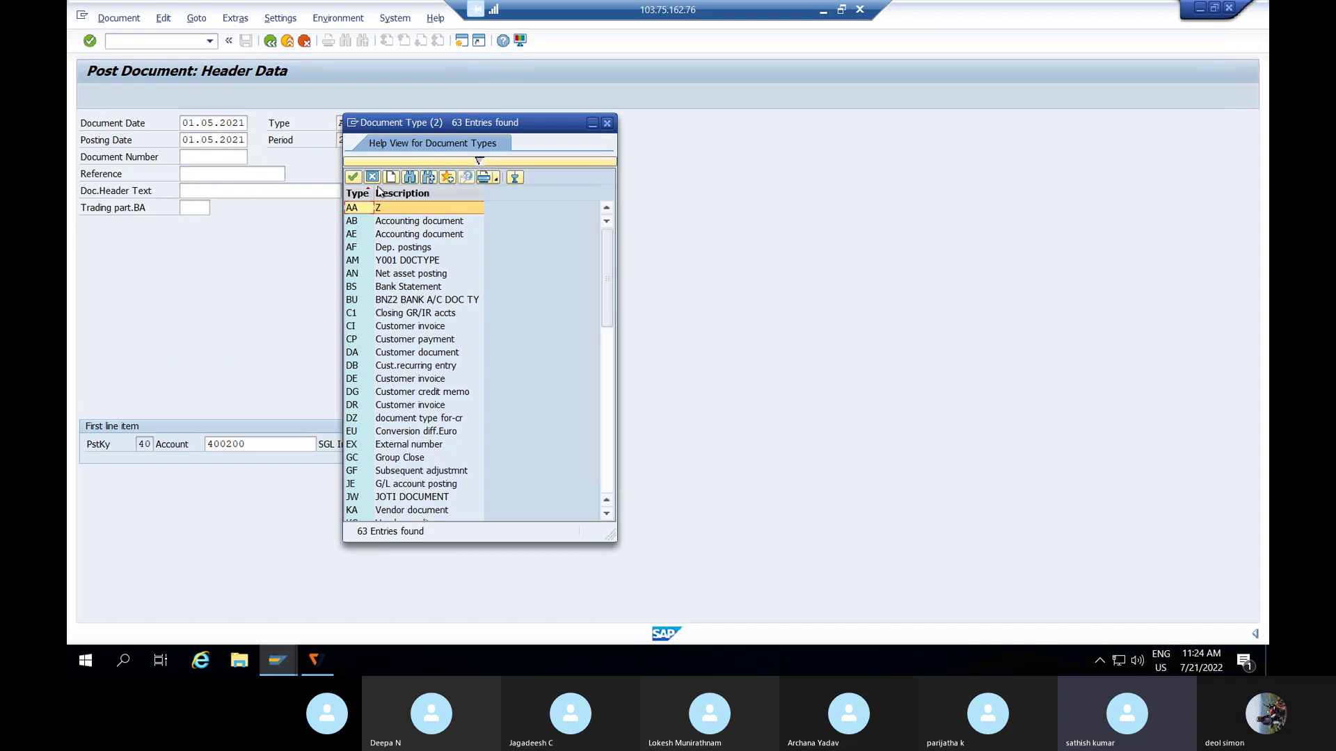
scroll(368, 442, "down", 5)
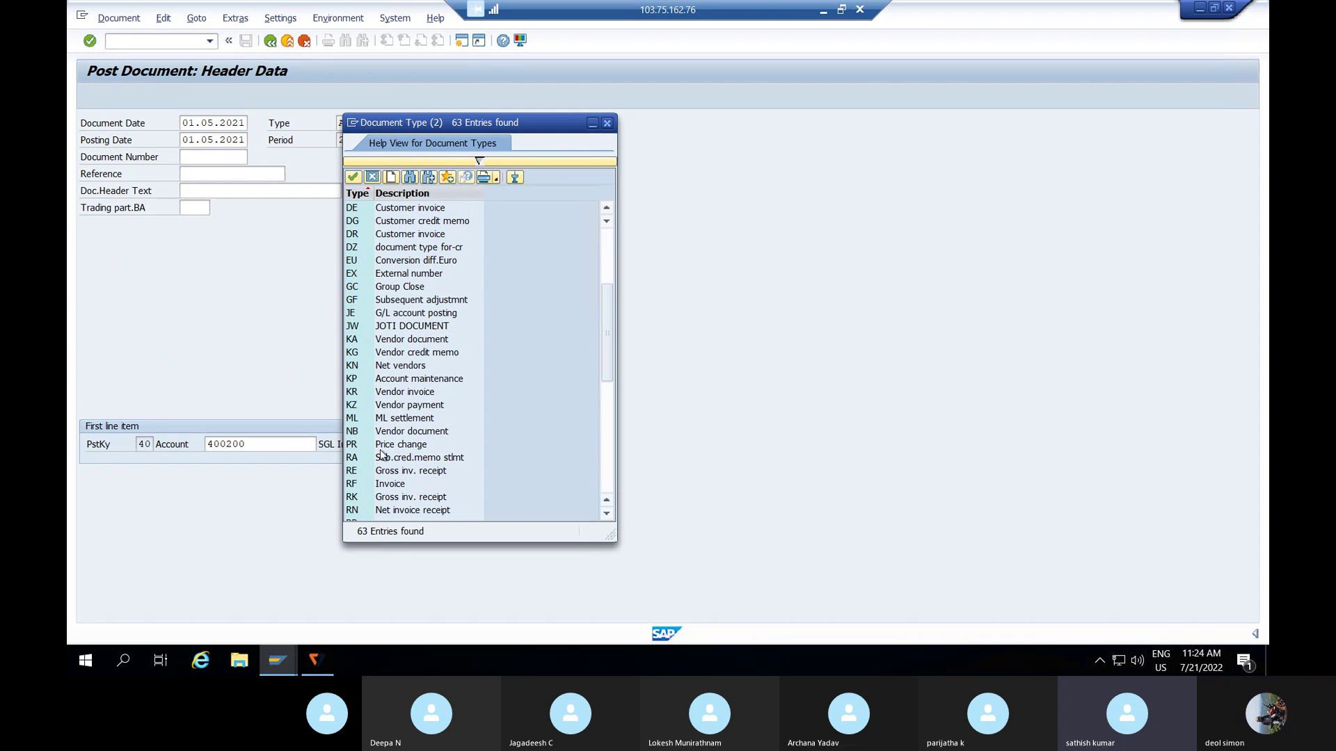
left_click(275, 254)
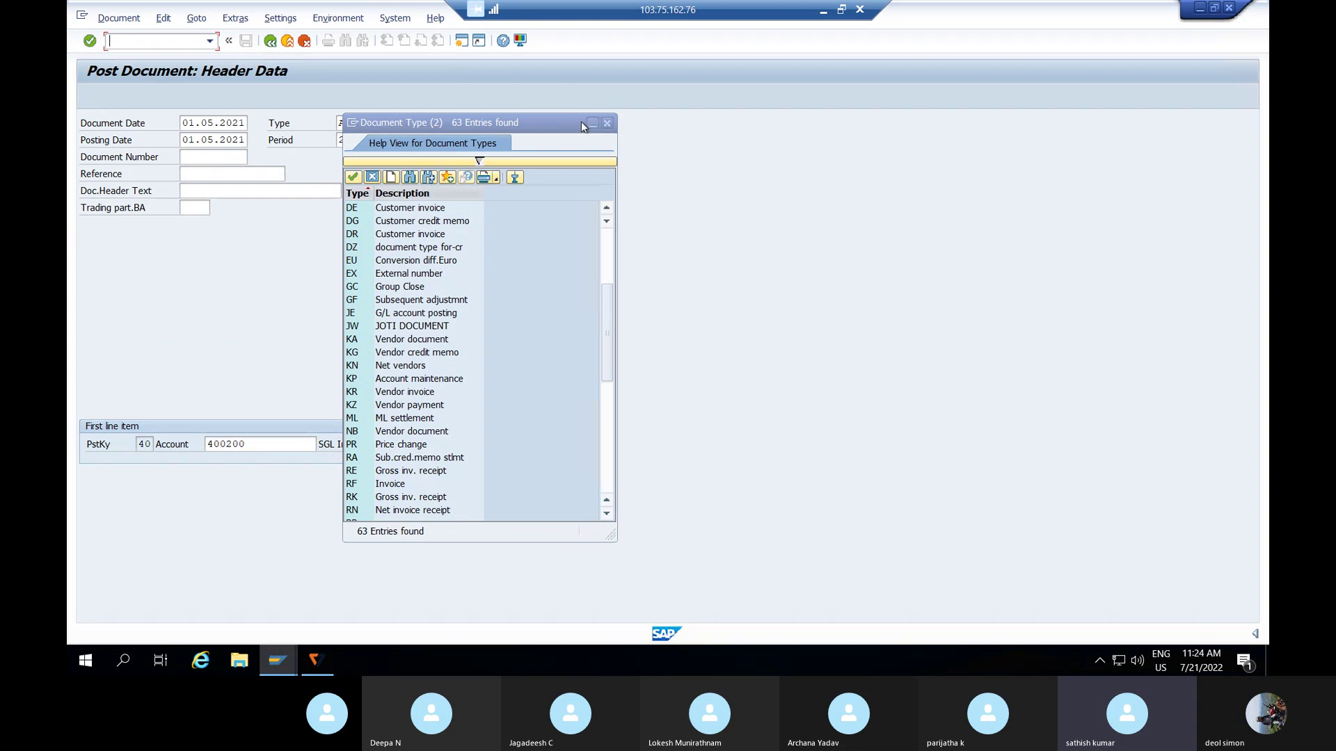
left_click(607, 123)
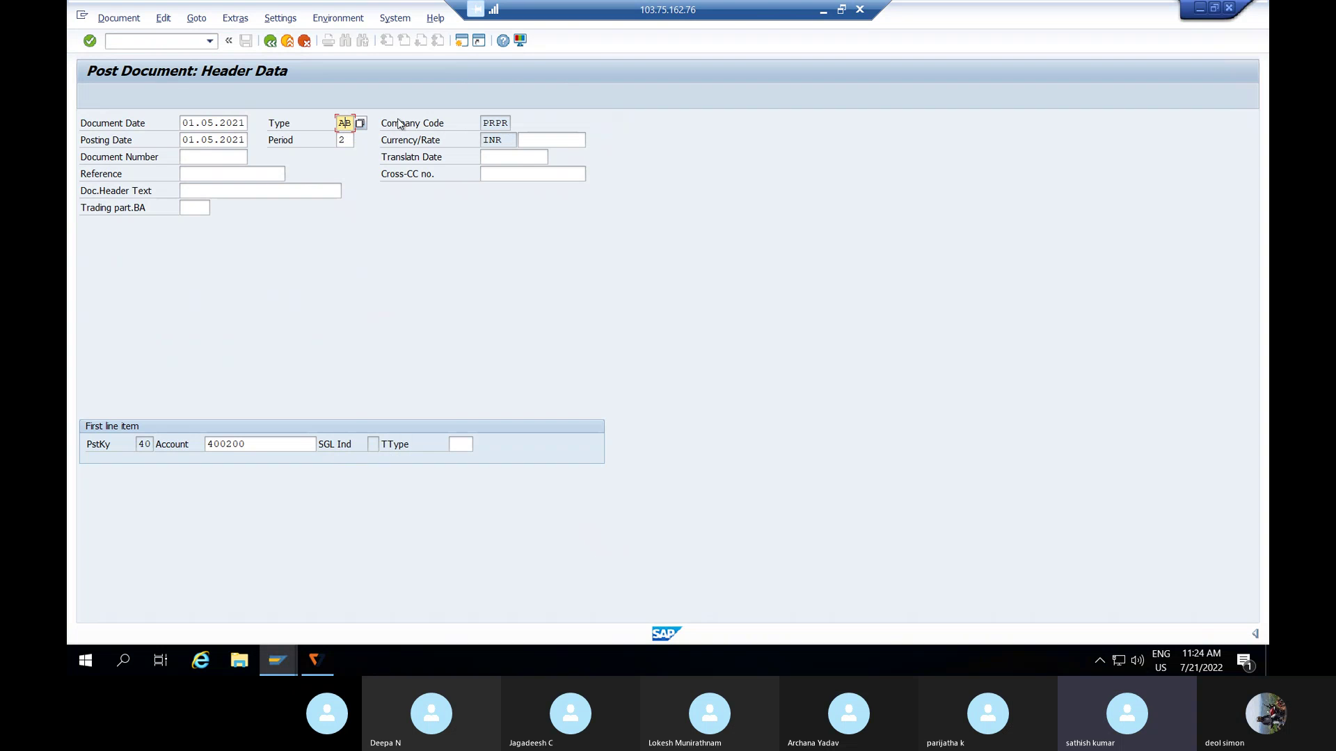
type("SA")
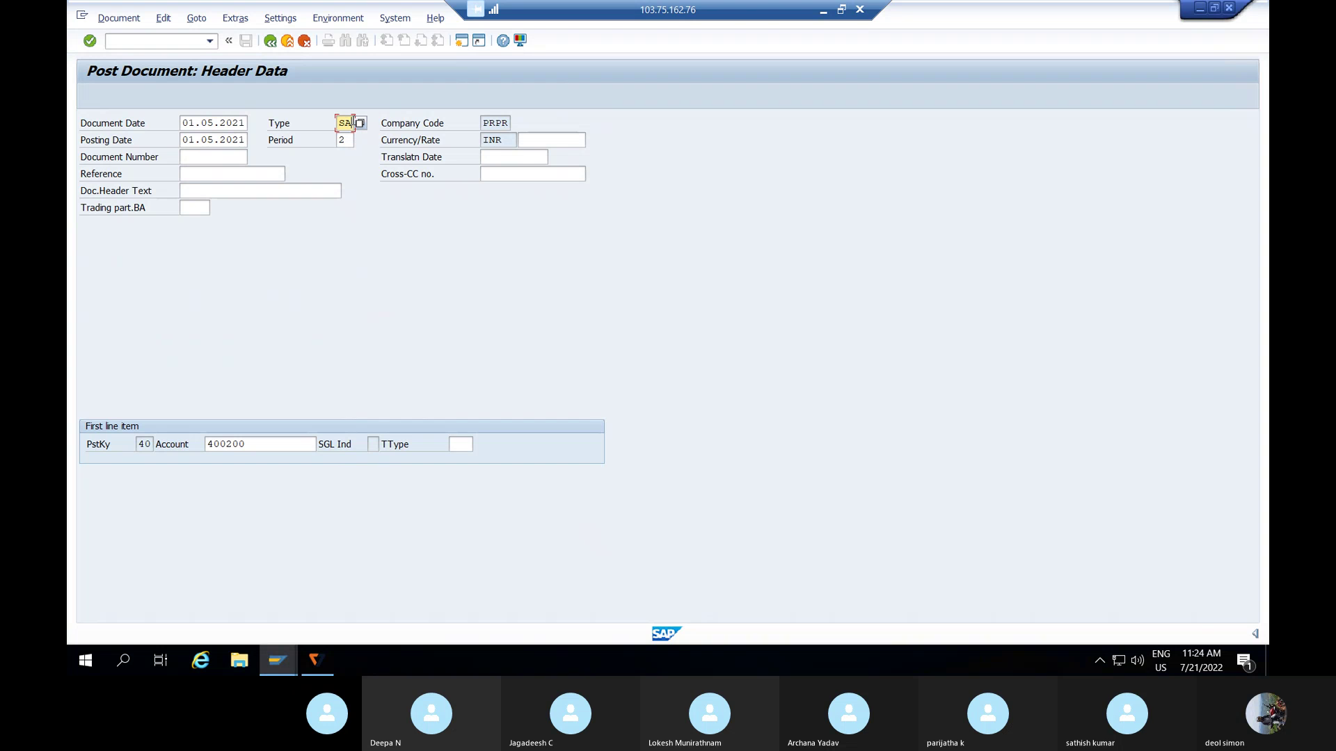
key("Return")
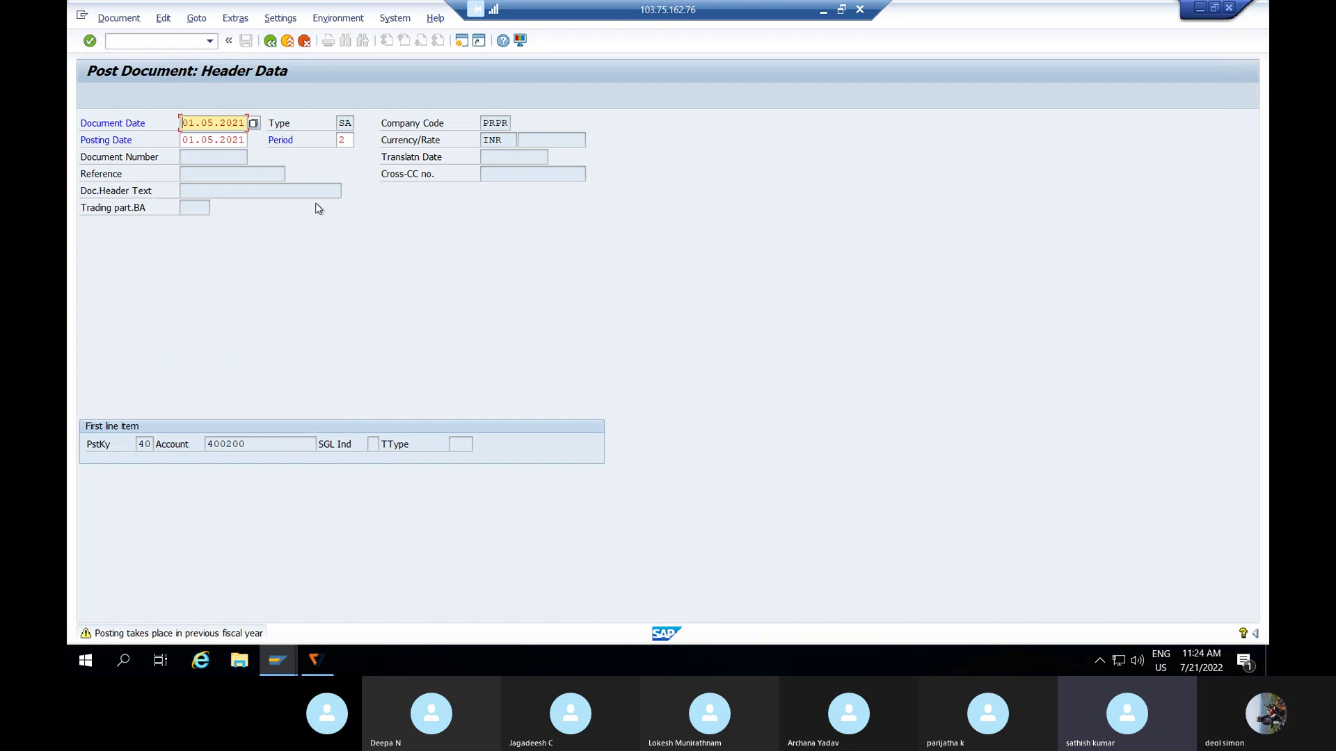
key("Return")
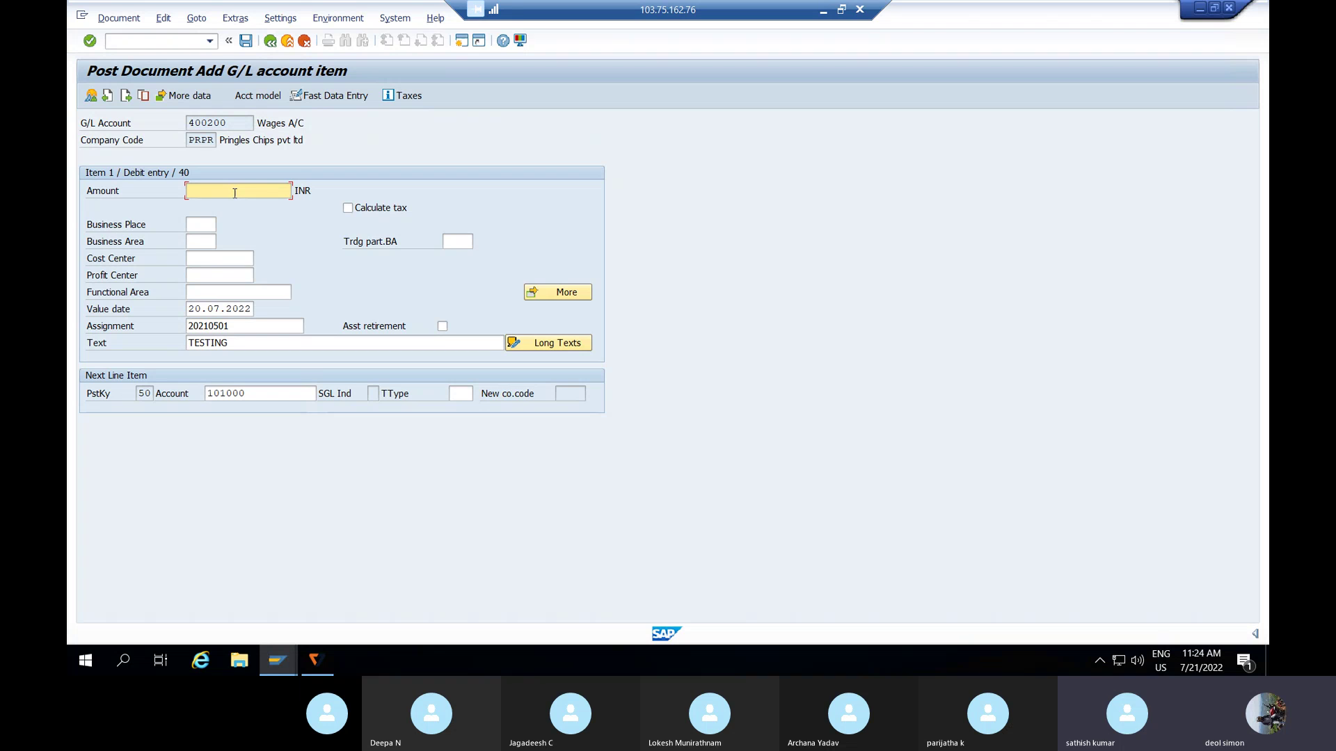
- Enter 4999 for both items, attempt posting, and exit after the number-already-assigned error
type("4999")
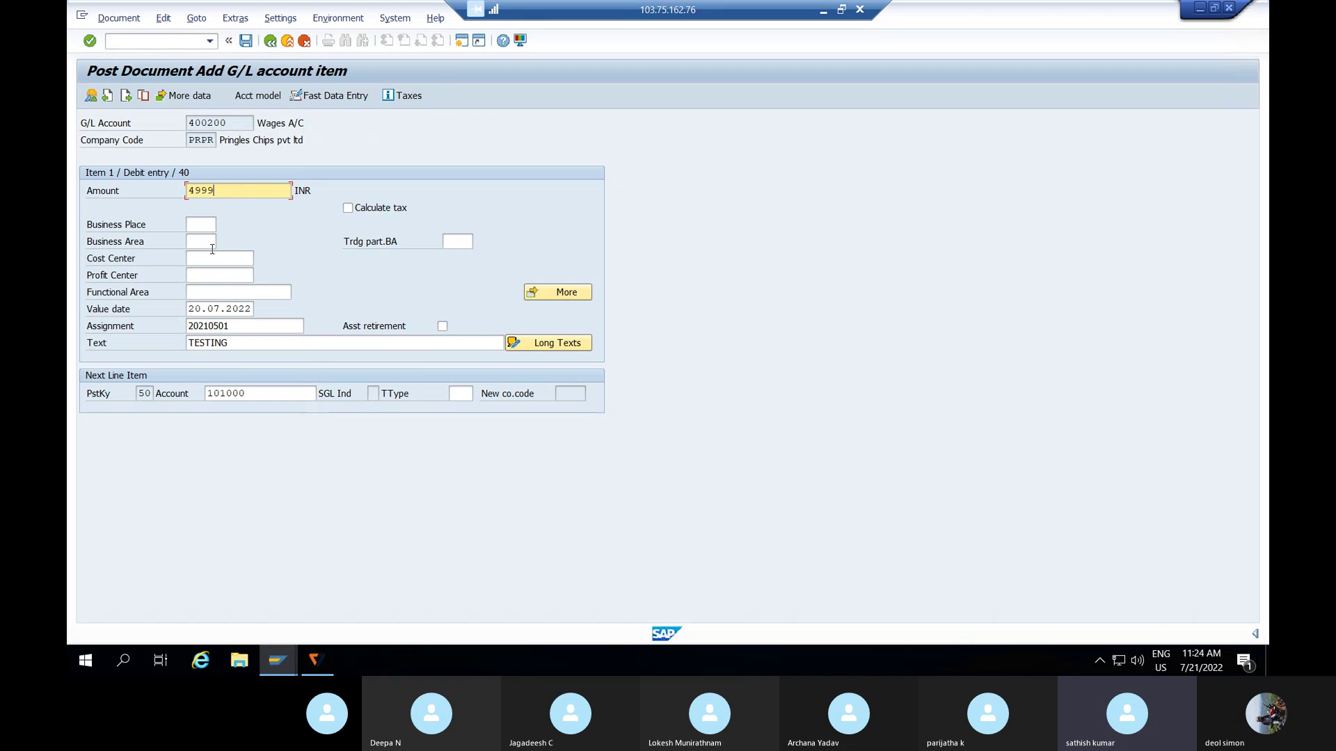
key("Return")
type("4")
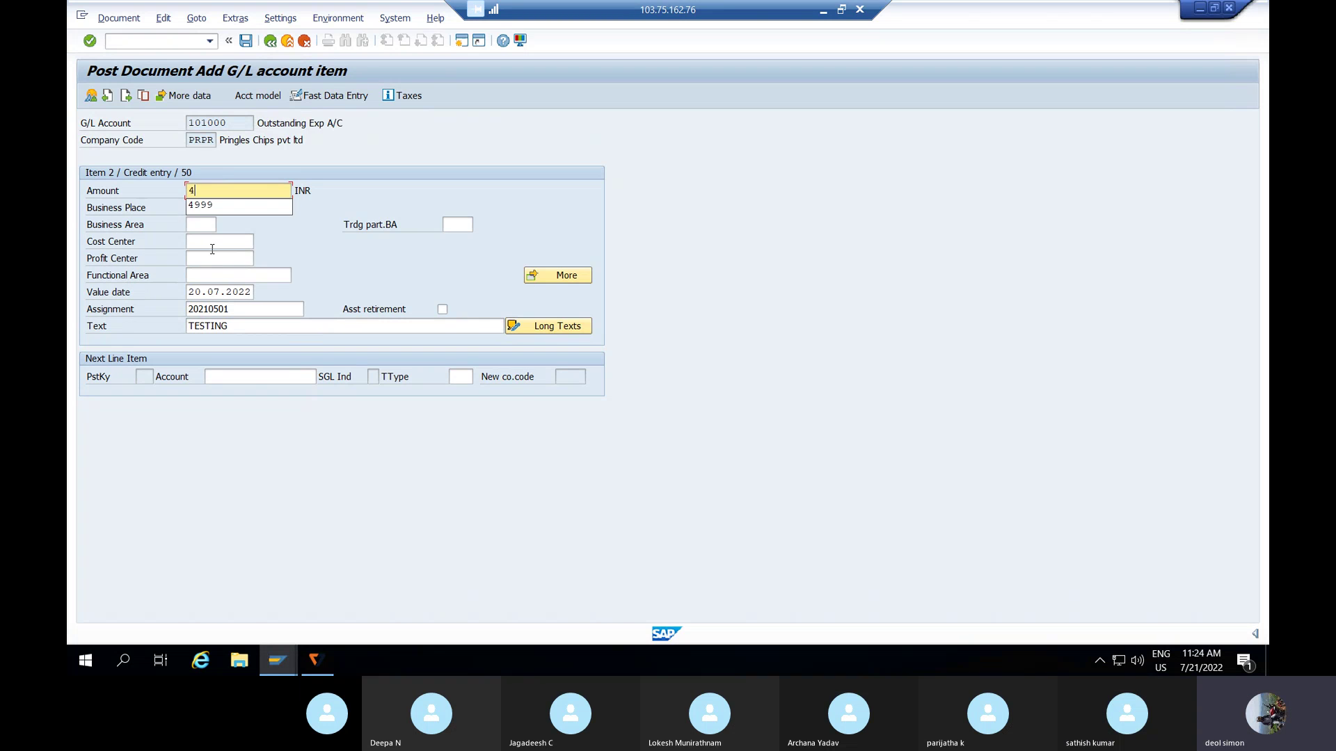
type("999")
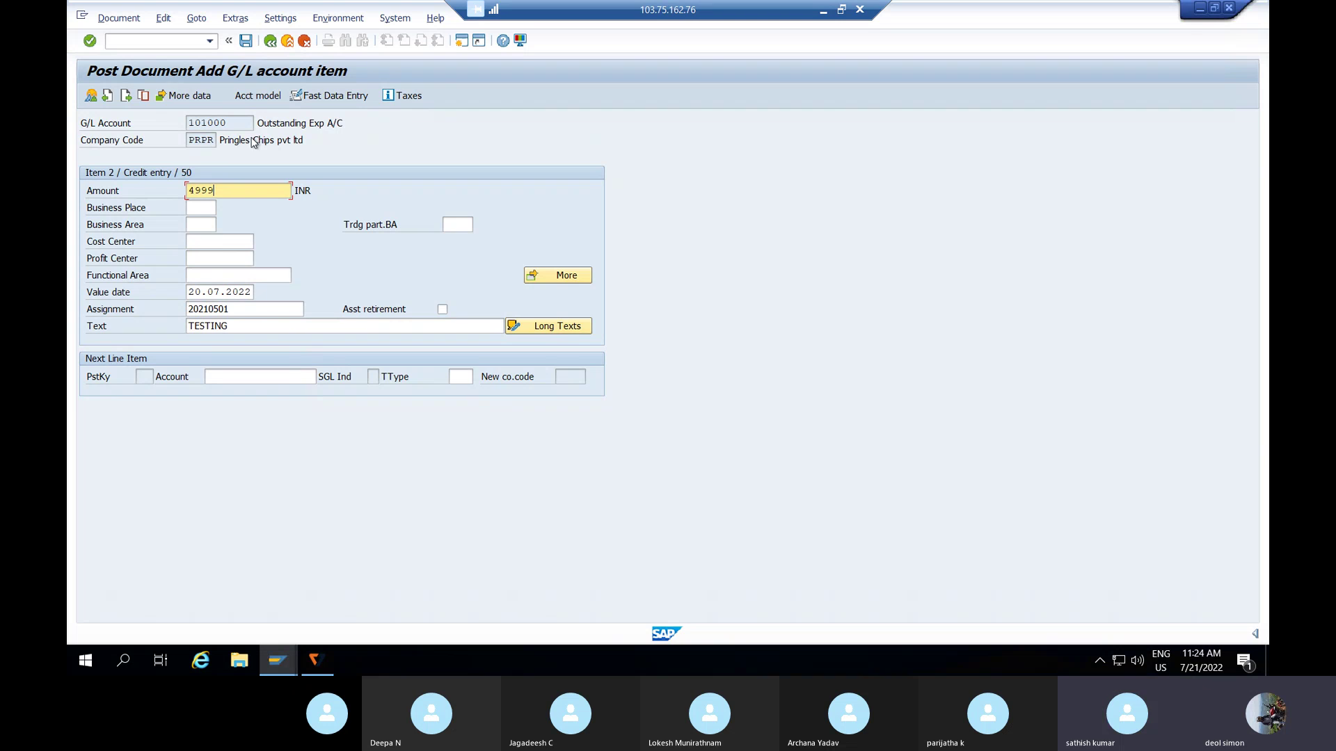
left_click(245, 42)
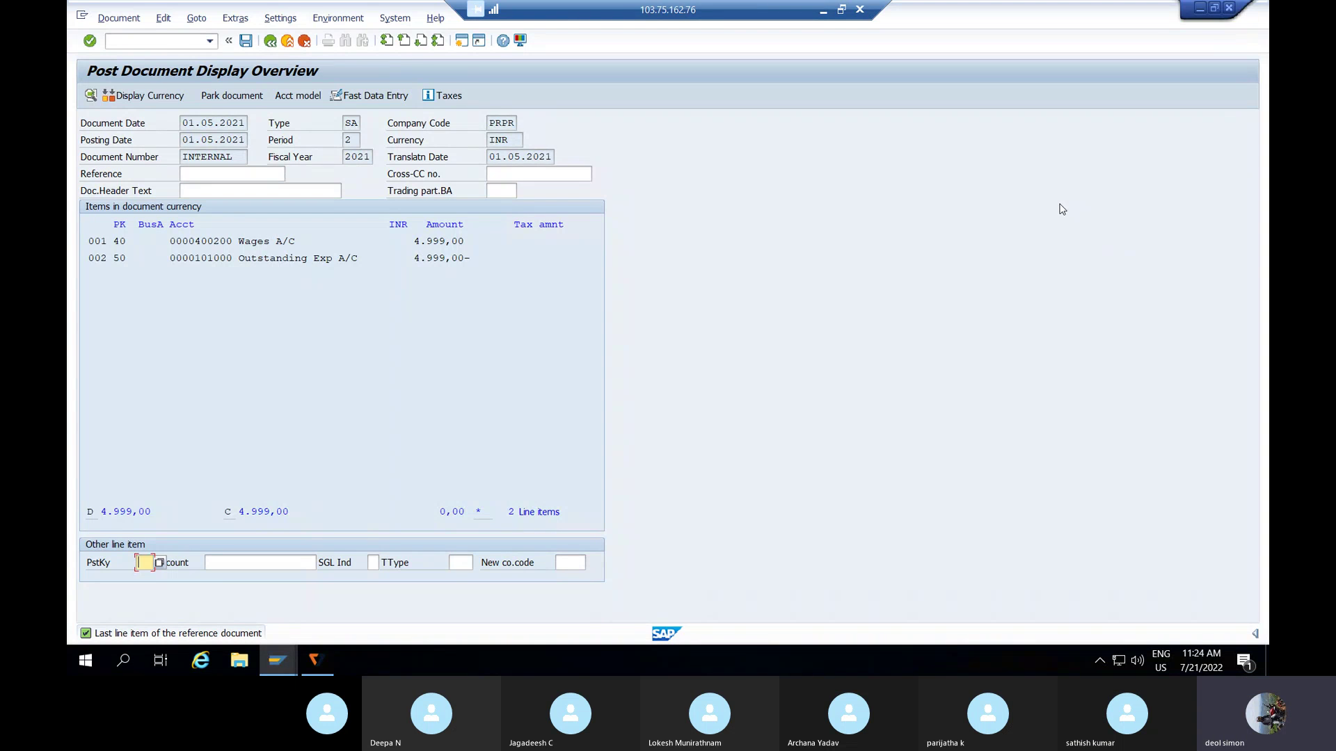
left_click(247, 40)
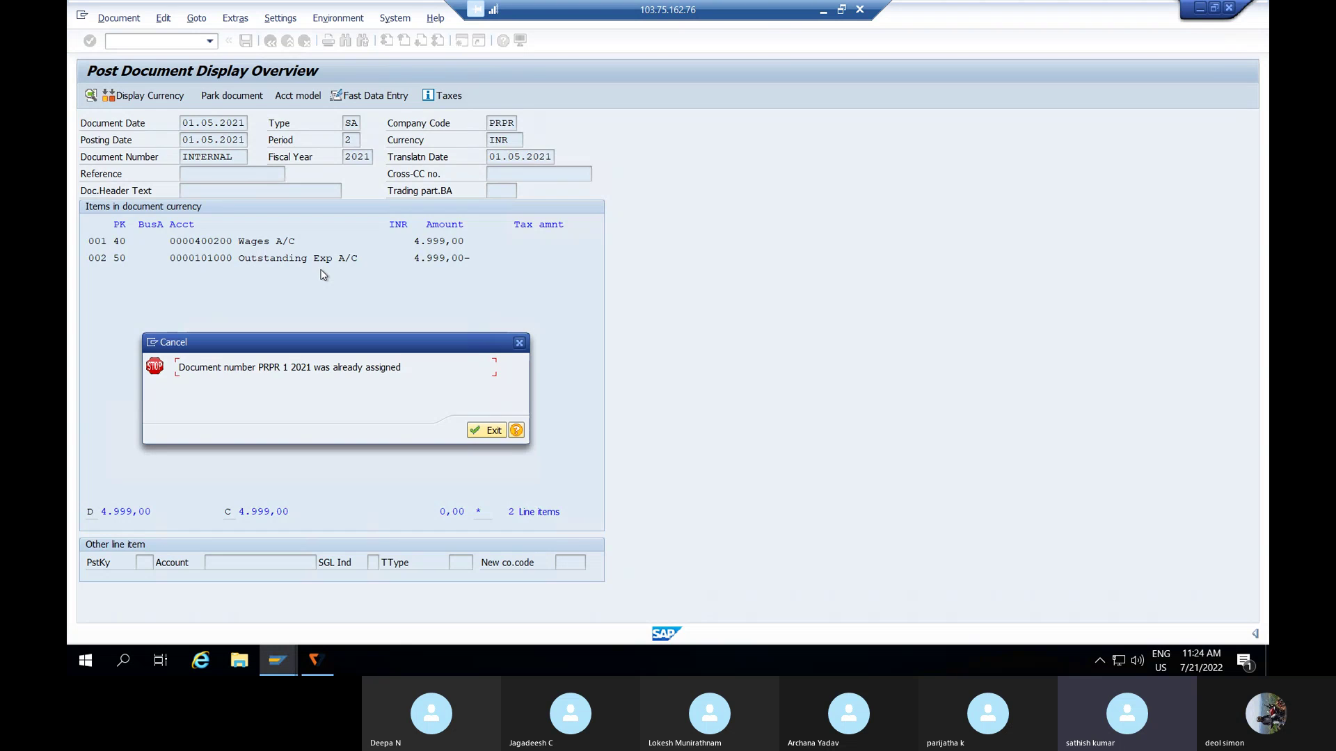
key("Return")
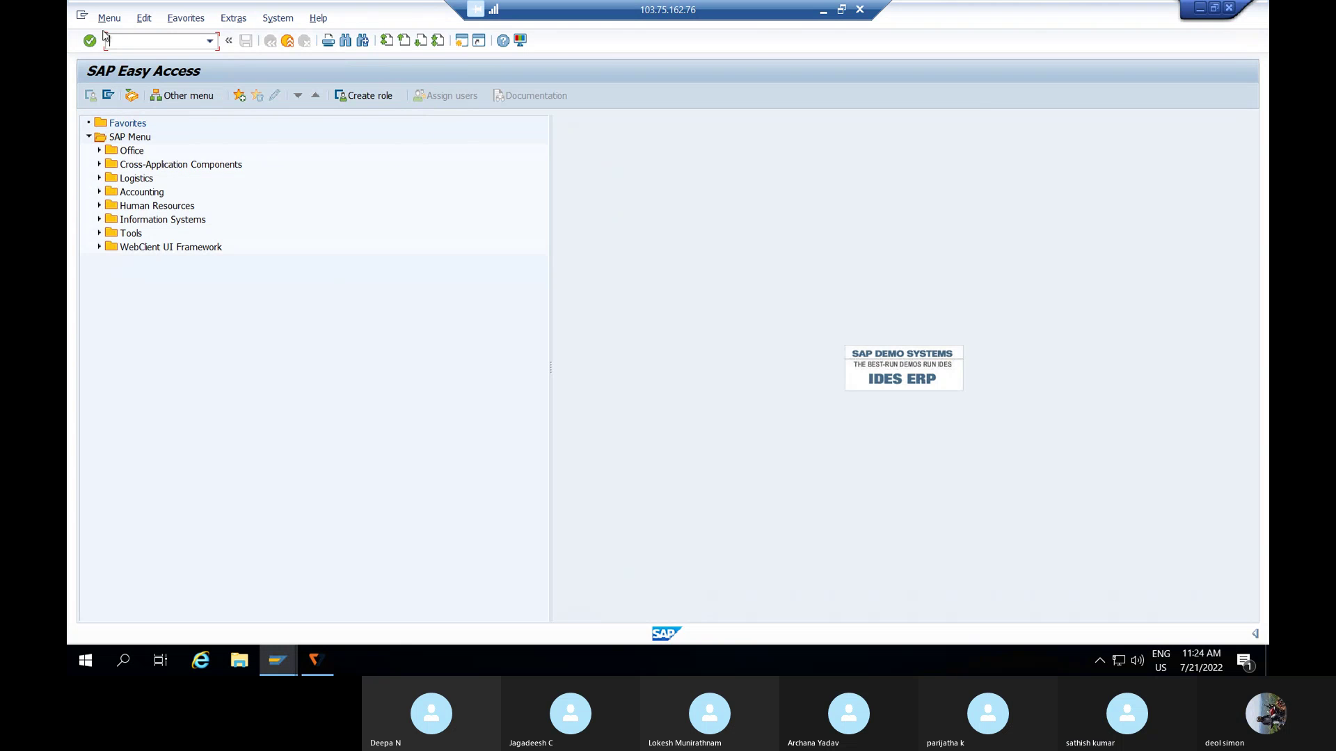
- Run FBN1 for company code PRPR and open its number range intervals in change mode
type("/NFBN1")
key("Return")
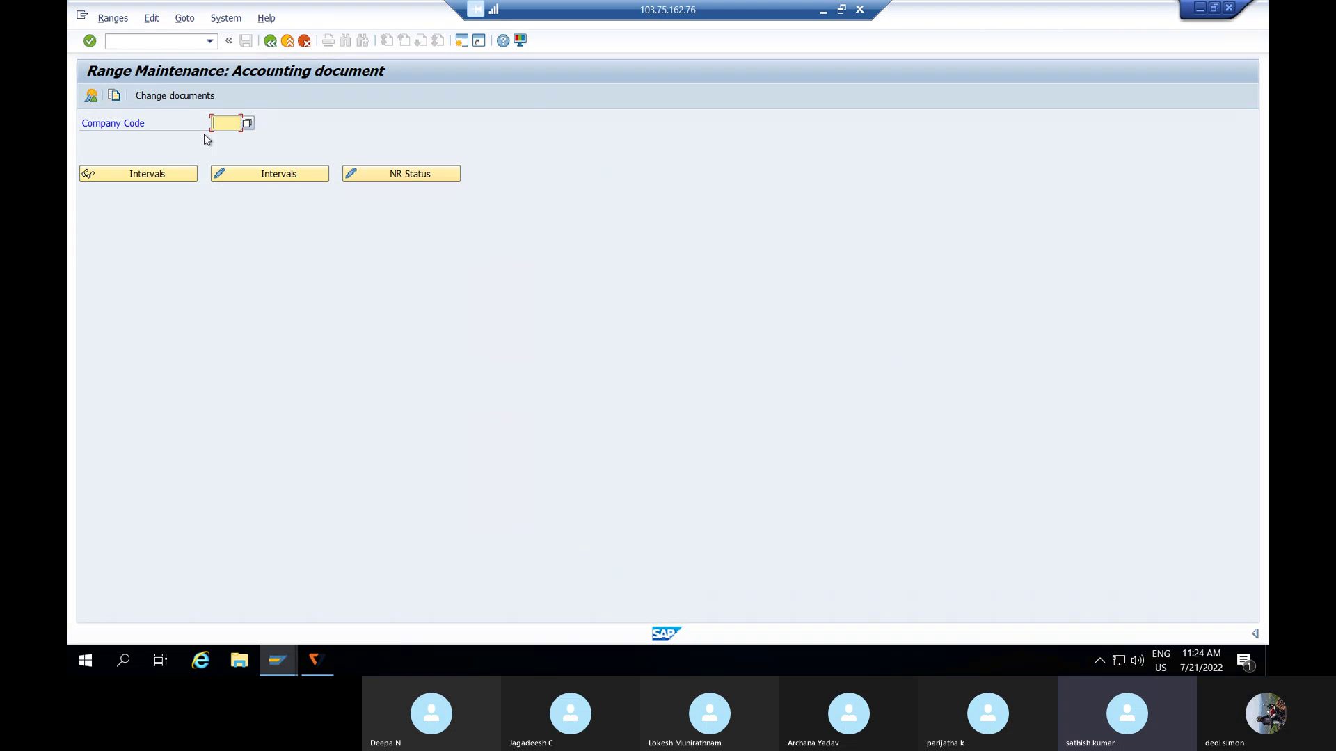
type("PERP")
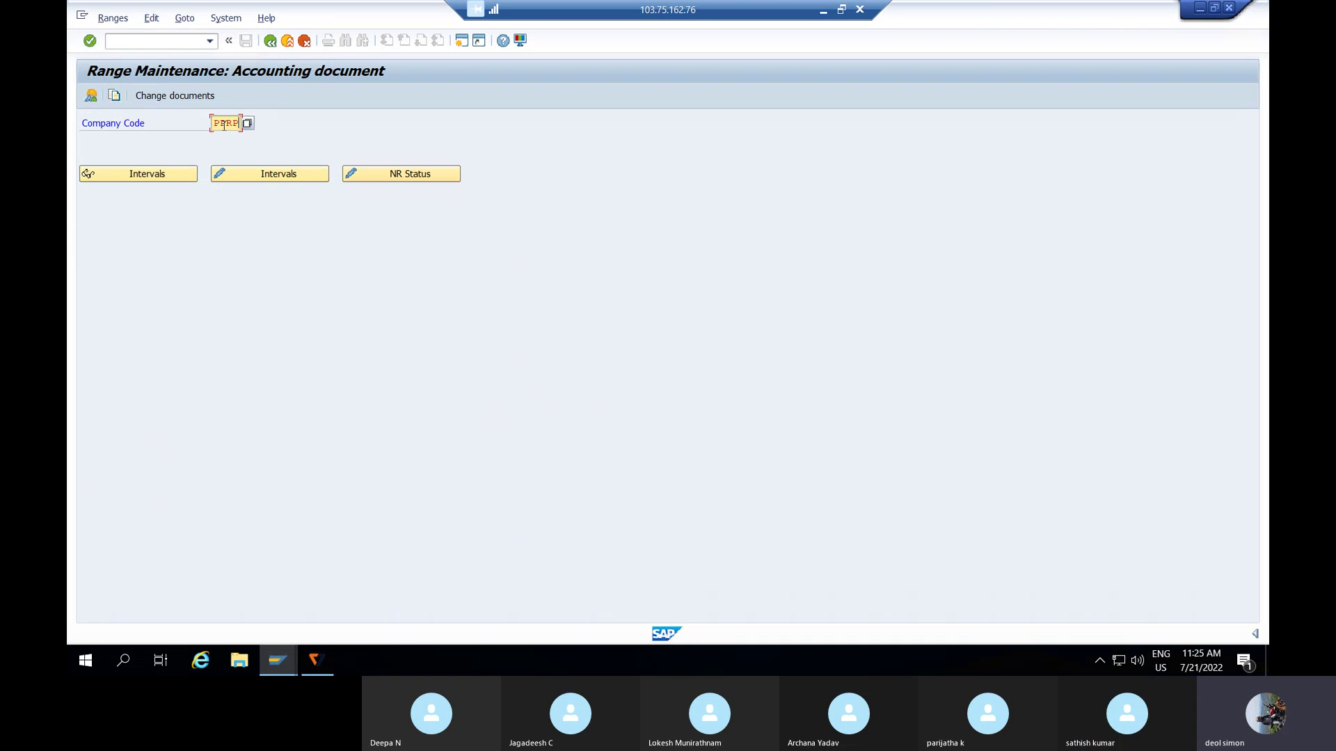
key("BackSpace")
key("BackSpace")
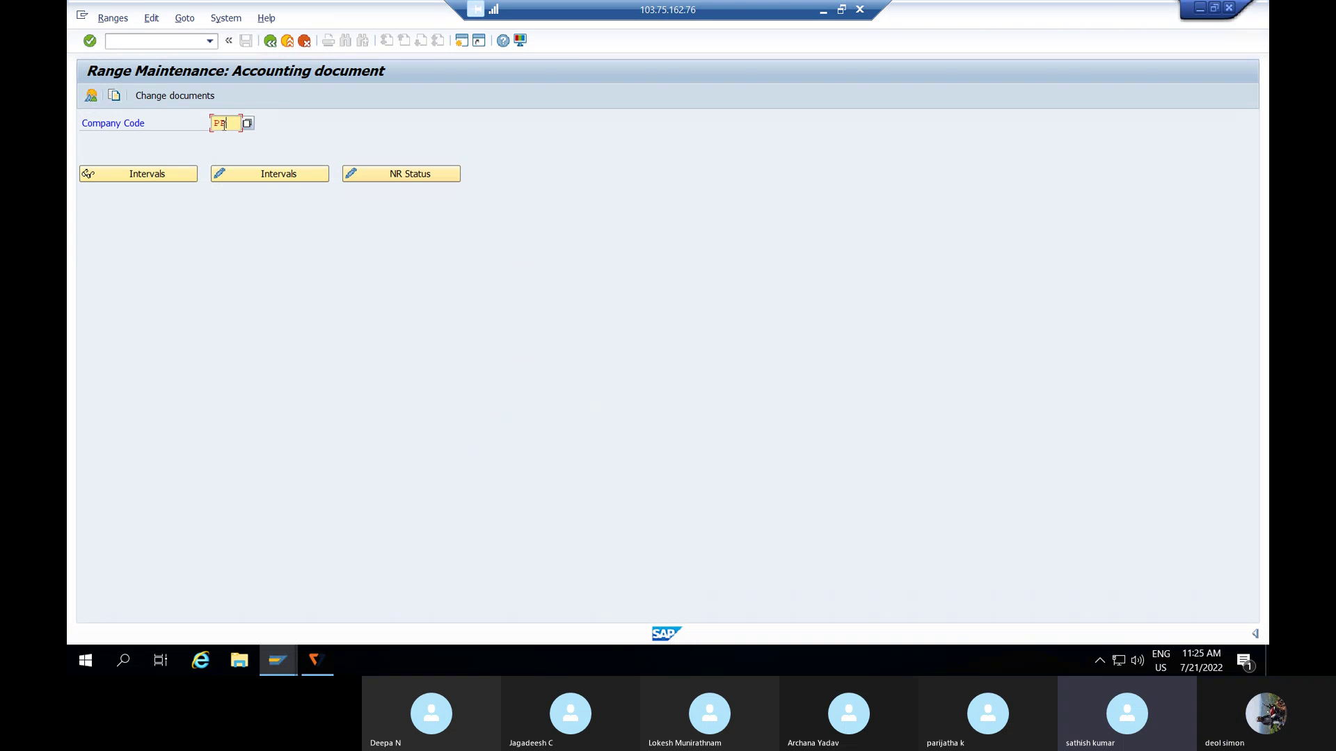
key("BackSpace")
type("RPR")
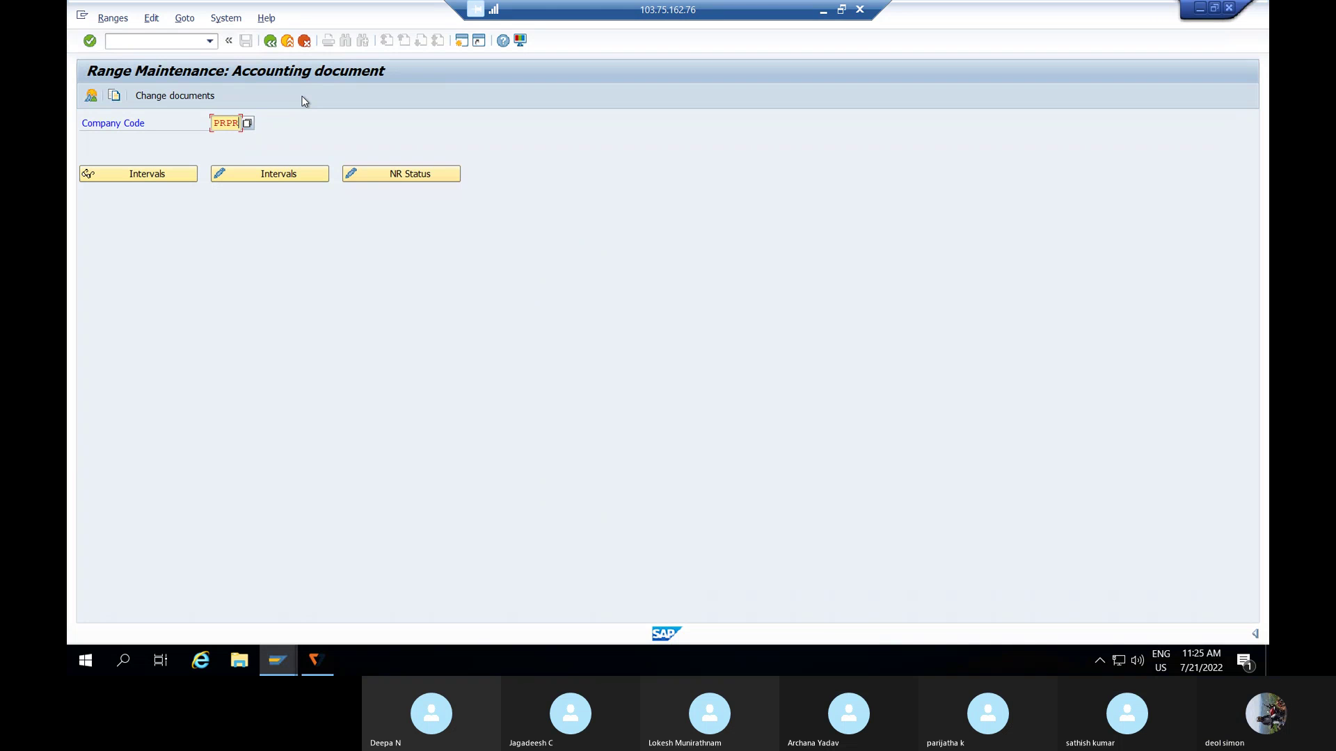
left_click(255, 180)
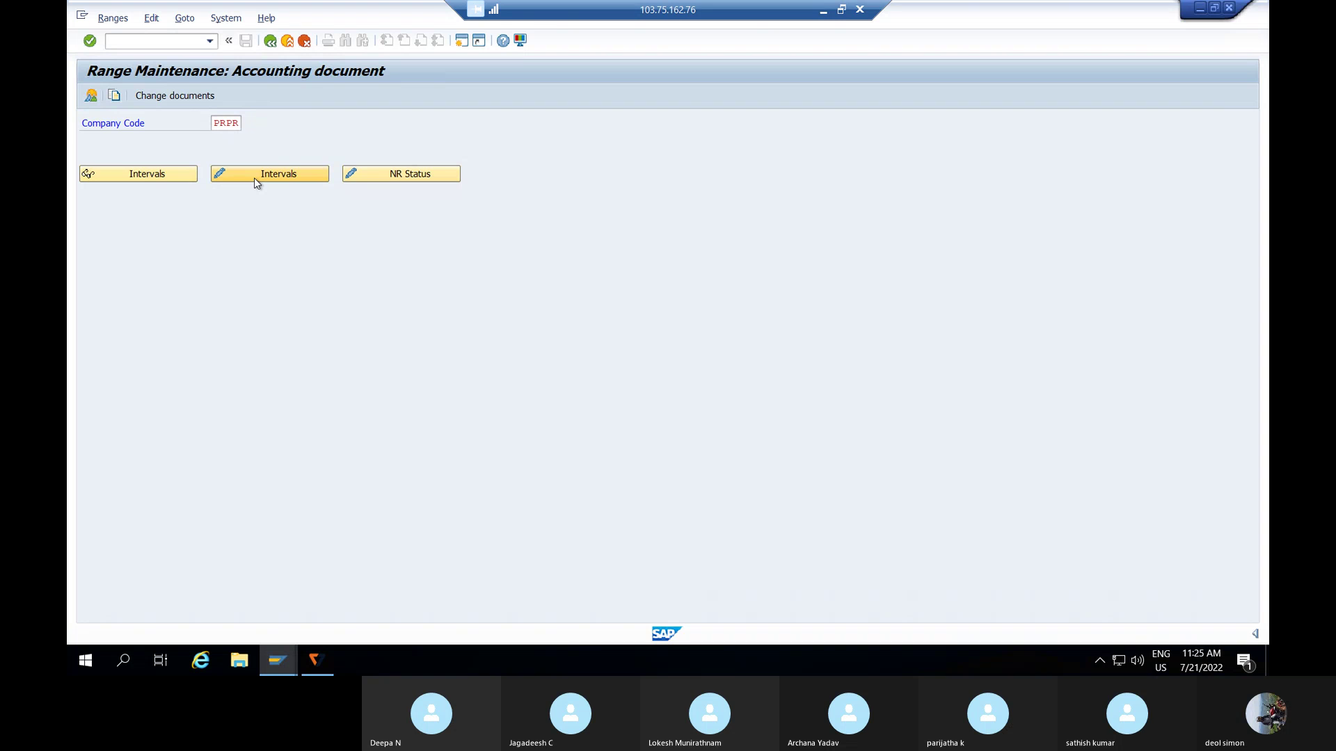
left_click(259, 175)
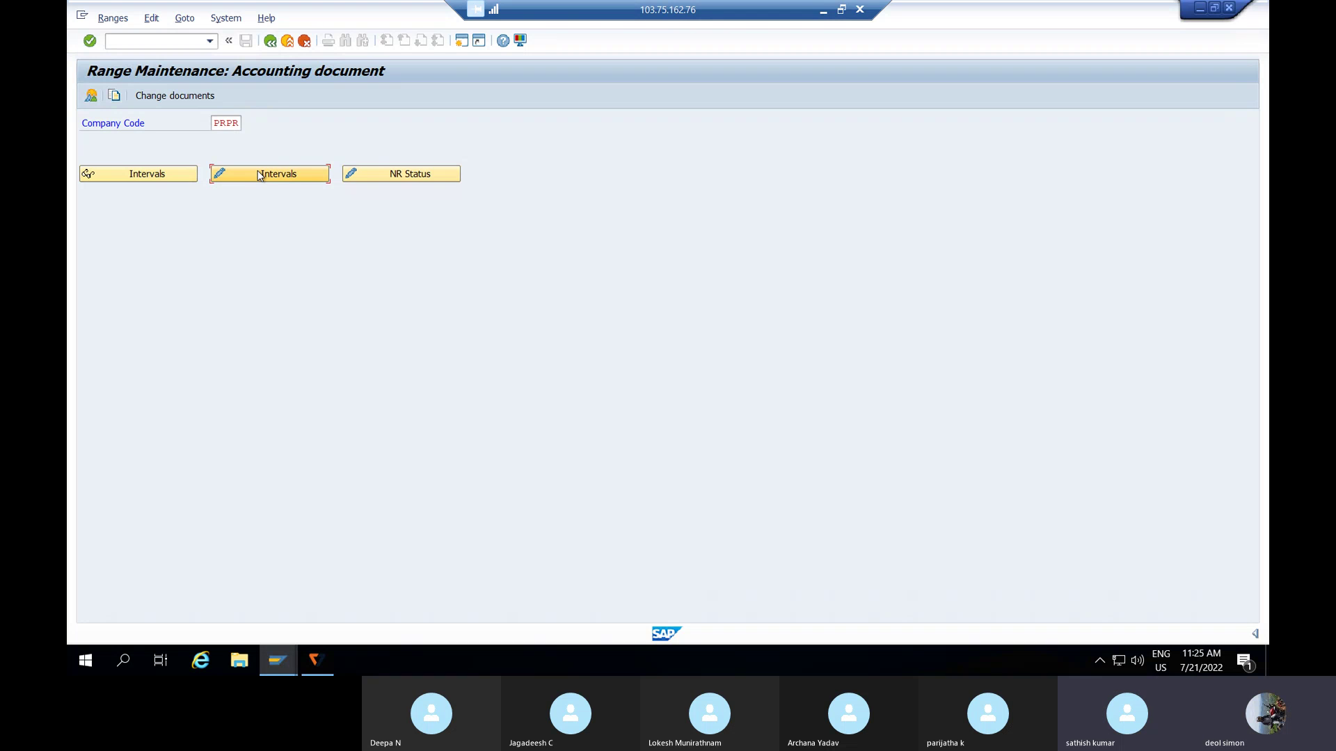
left_click(259, 175)
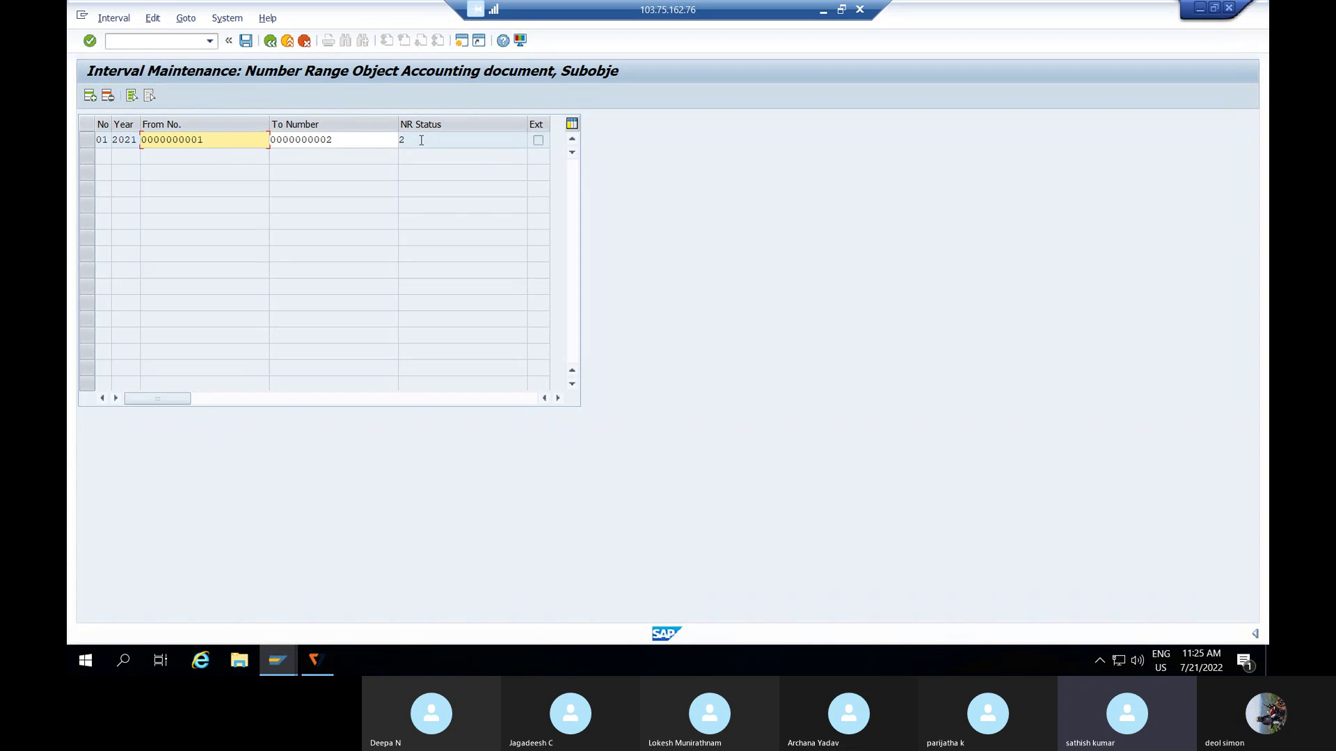
- Raise interval 01's To Number for 2021 to 100 and save, confirming the transport notice
left_click(421, 140)
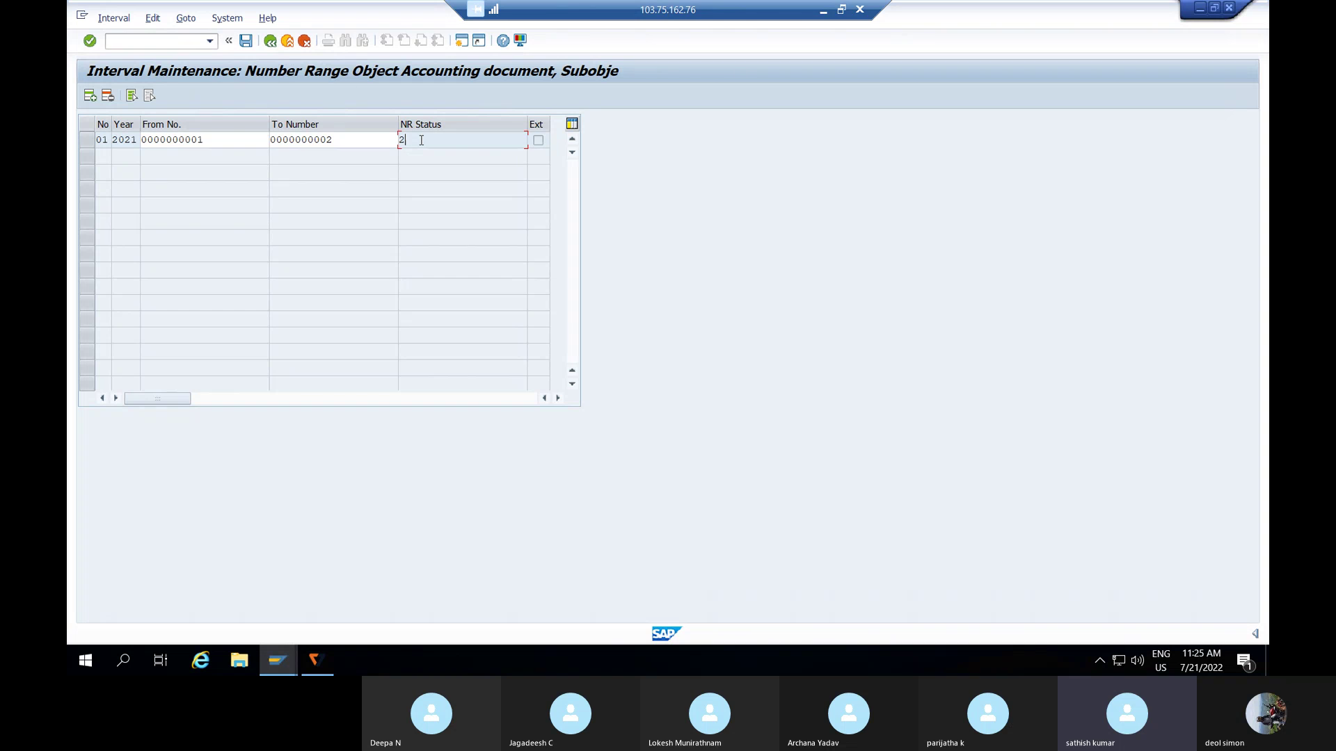
left_click(360, 137)
key("BackSpace")
key("BackSpace")
key("BackSpace")
key("BackSpace")
key("BackSpace")
key("BackSpace")
key("BackSpace")
key("BackSpace")
key("BackSpace")
key("BackSpace")
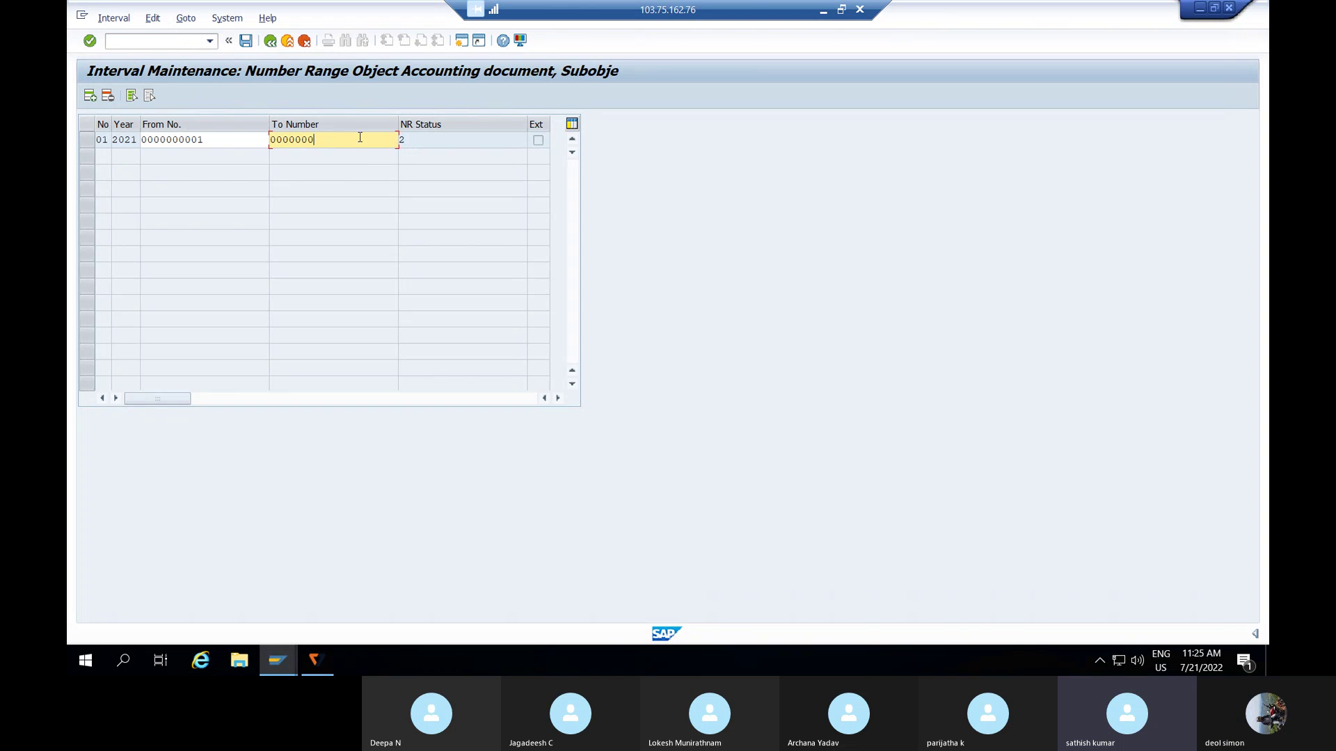
type("9999999999")
key("BackSpace")
key("BackSpace")
key("BackSpace")
key("BackSpace")
key("BackSpace")
key("BackSpace")
key("BackSpace")
key("BackSpace")
key("BackSpace")
key("BackSpace")
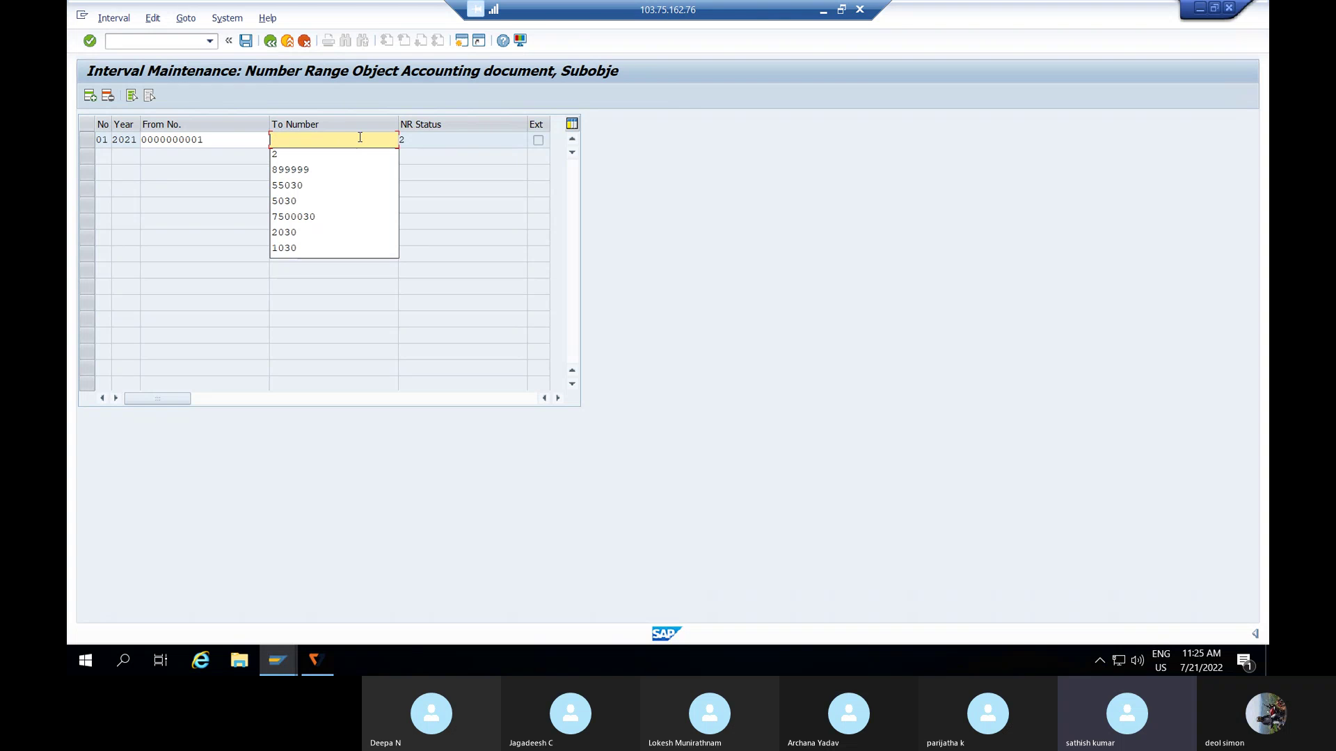
type("1")
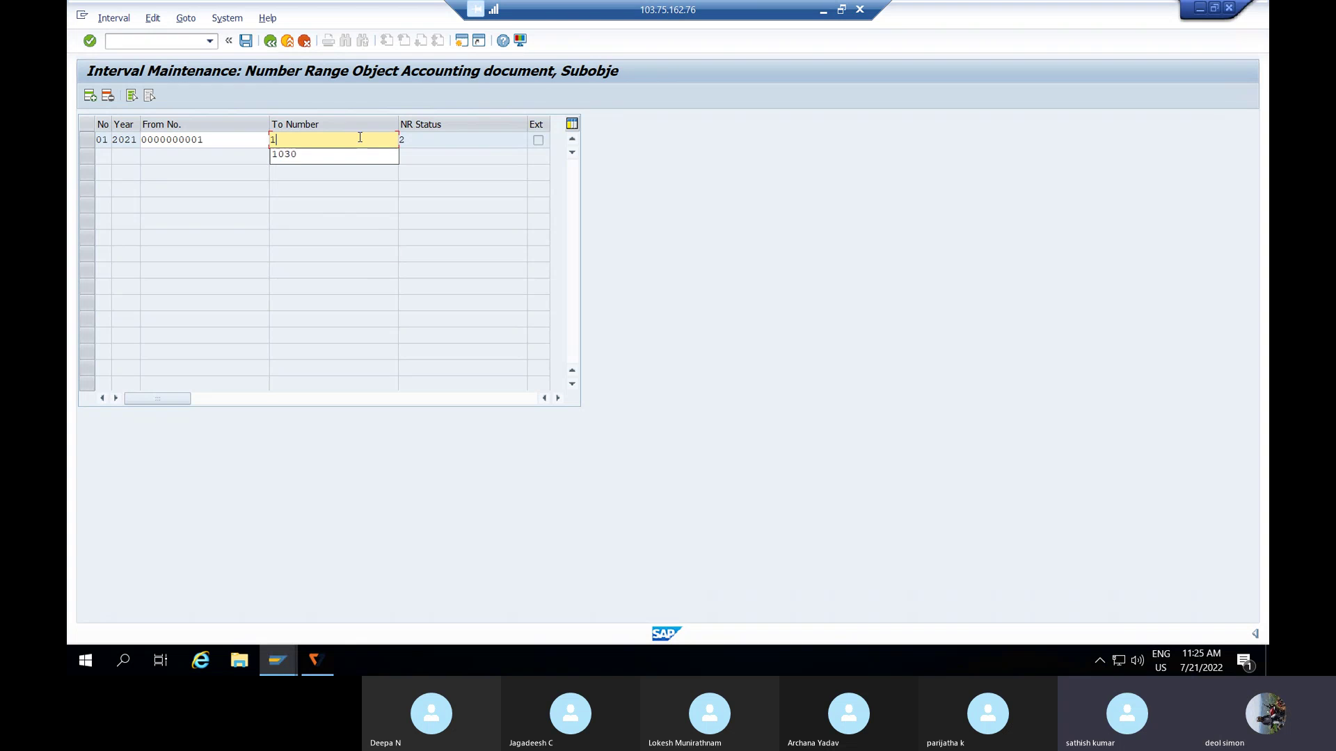
type("00")
key("Return")
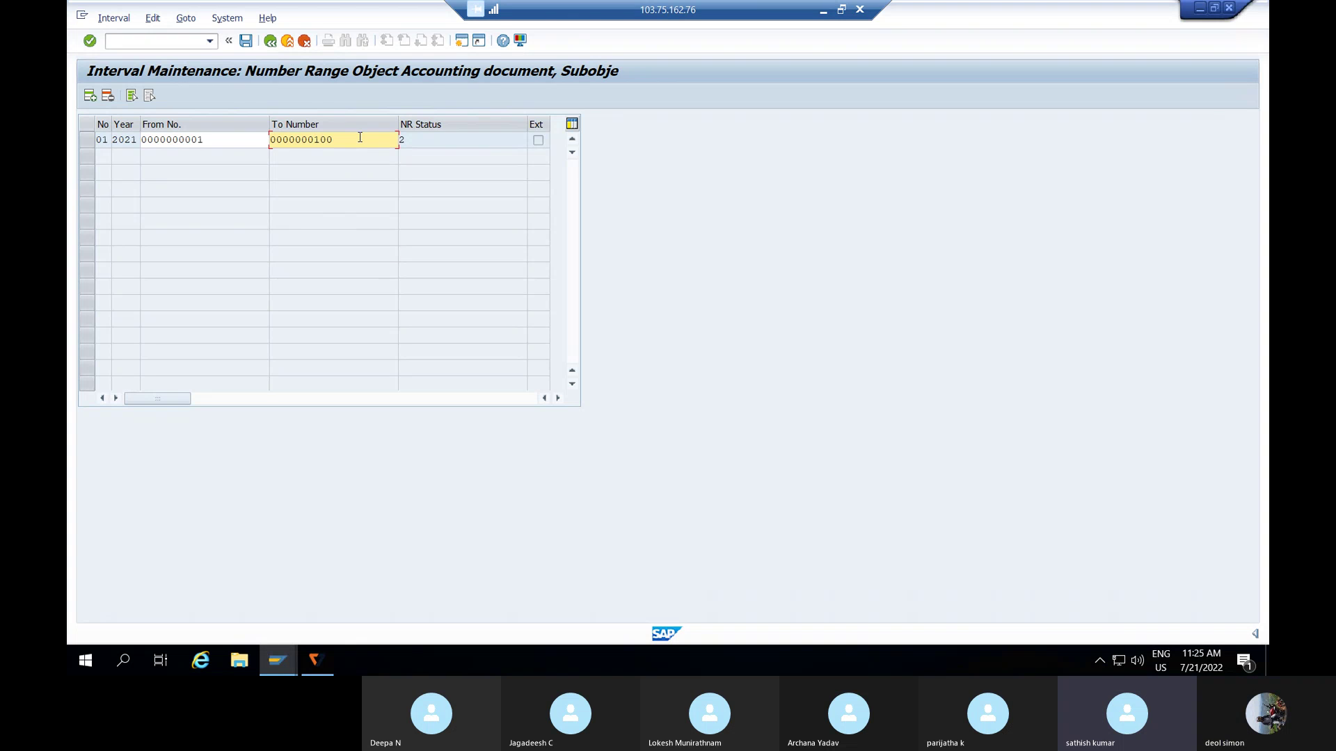
left_click(245, 41)
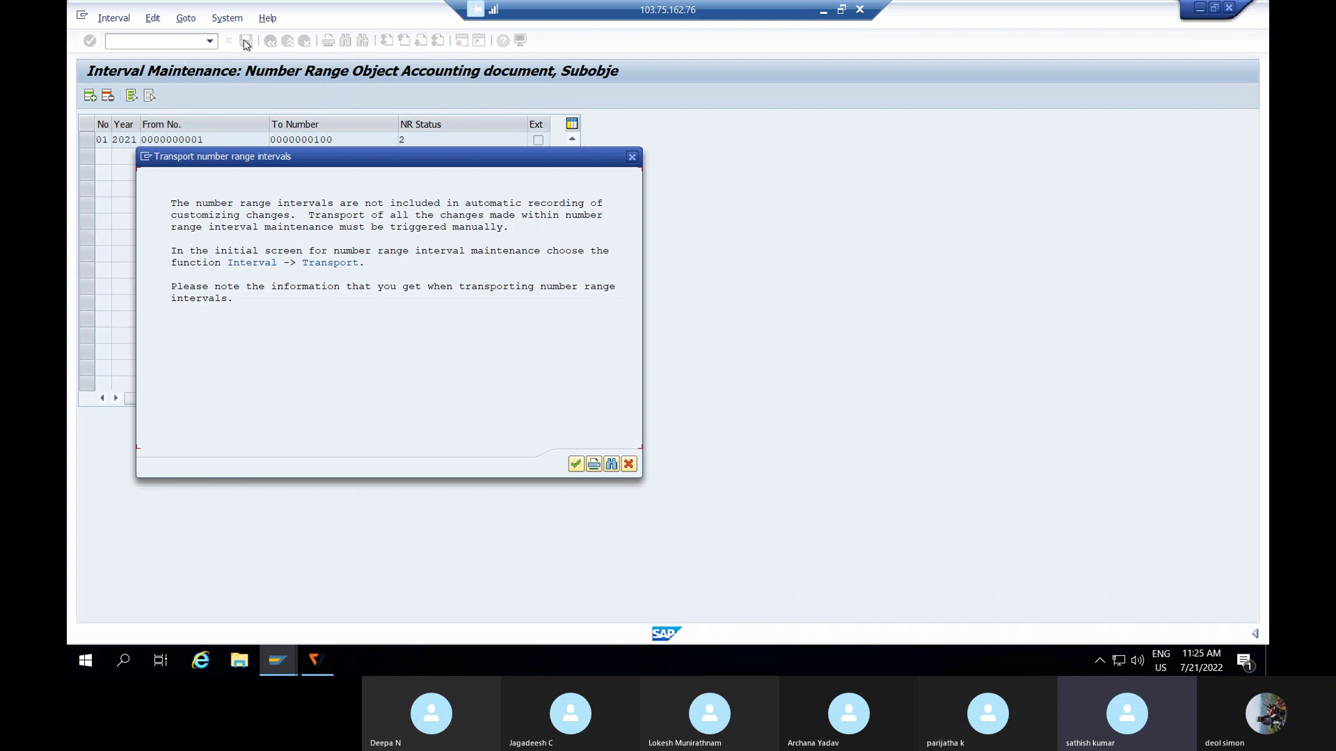
key("Return")
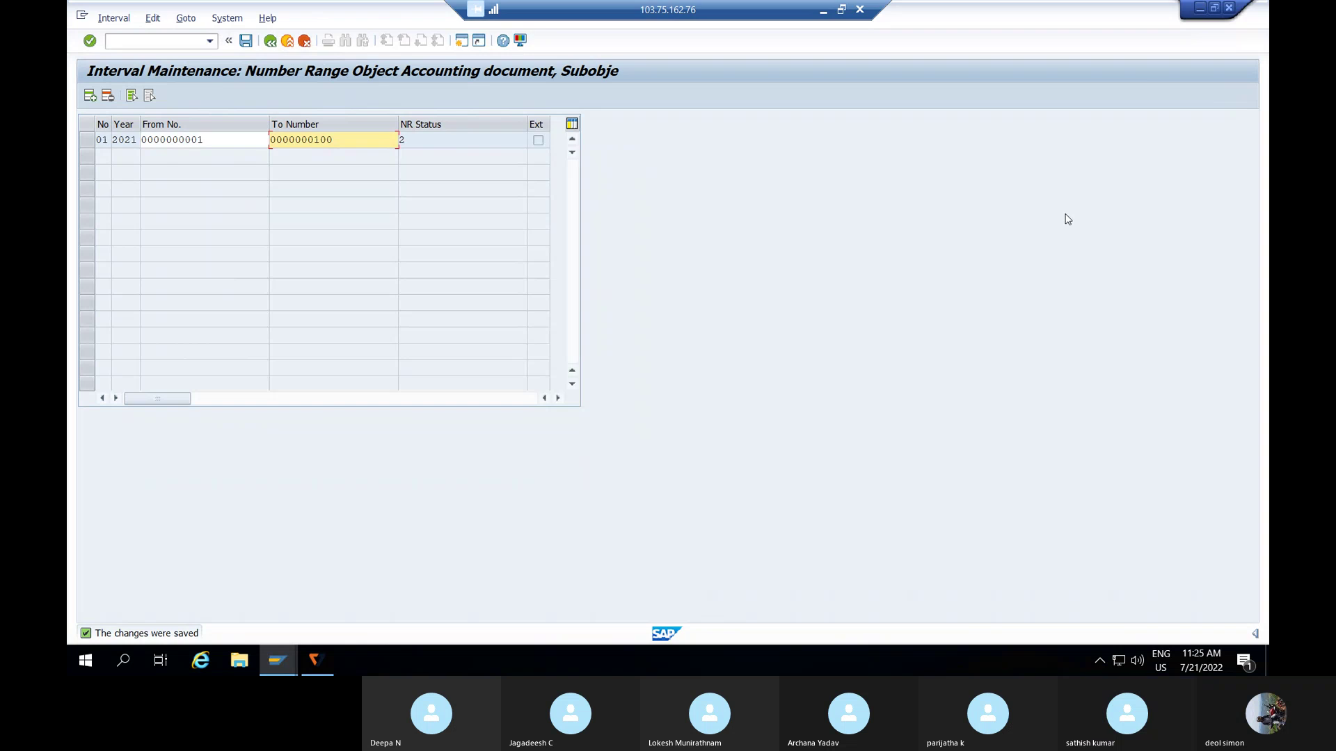
key("alt+Tab")
- Stop the Skype screen share and confirm it
left_click(1076, 609)
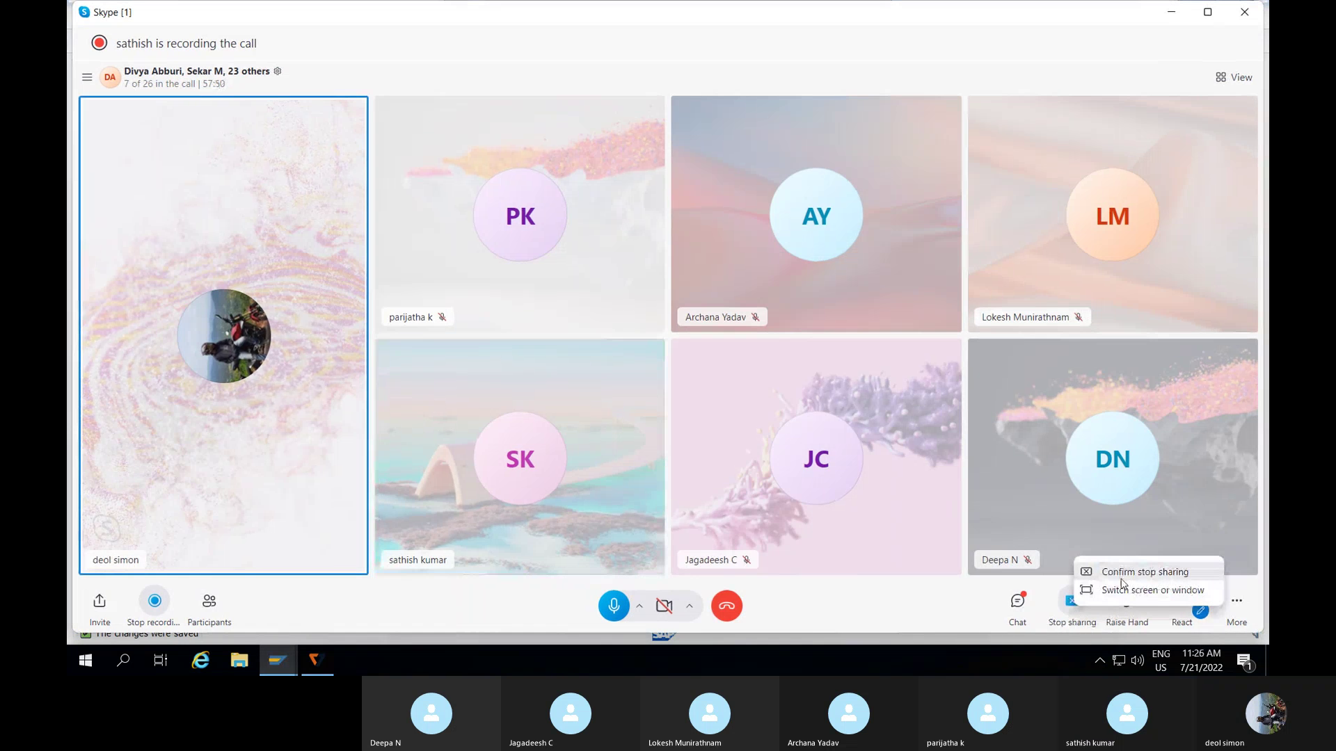
left_click(1120, 572)
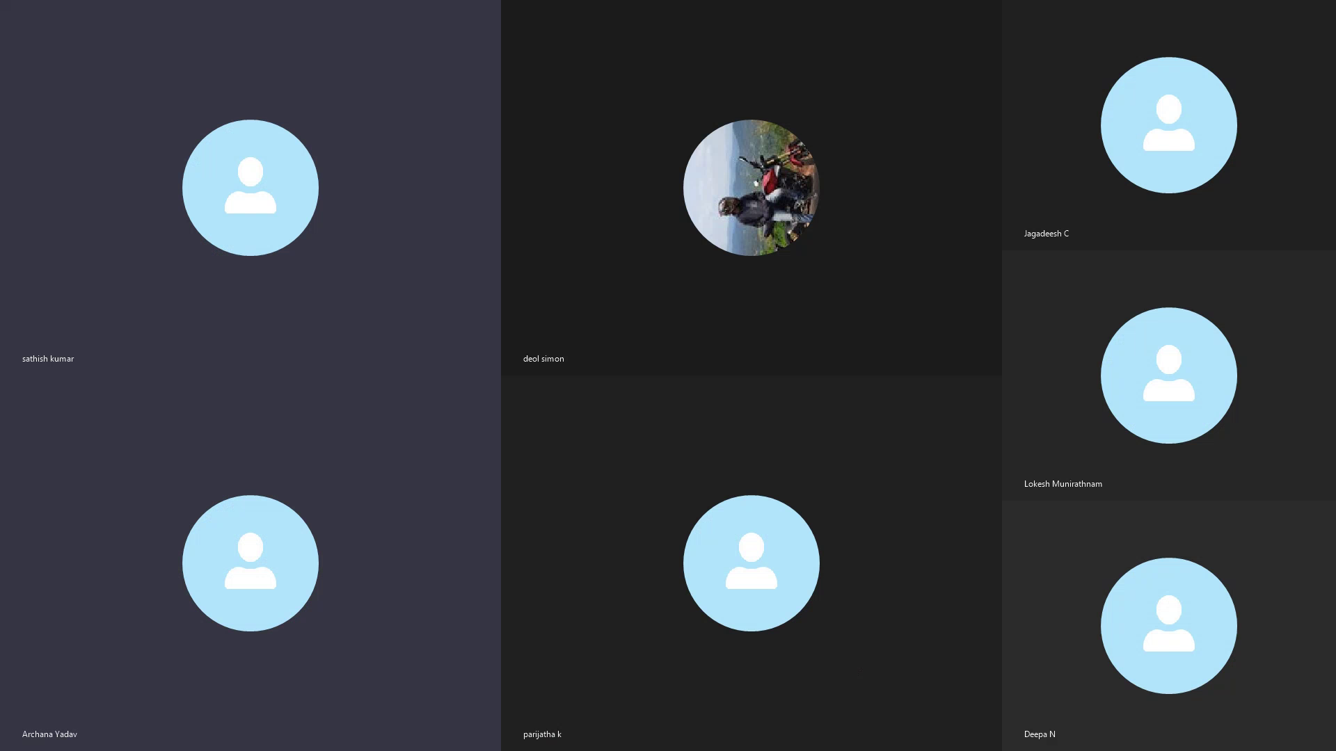